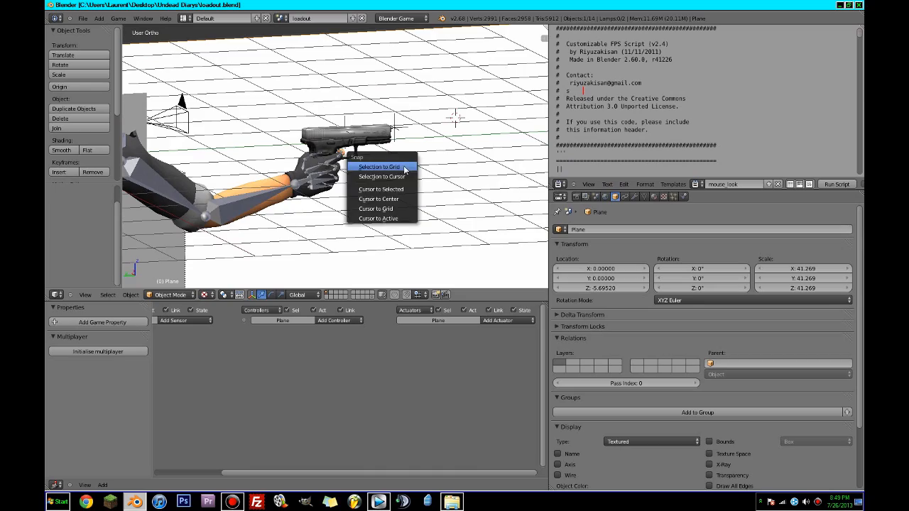
# Snap the 3D cursor to the center of the scene
pyautogui.click(385, 202)
pyautogui.moveTo(385, 203); pyautogui.dragTo(467, 187, button='middle')
# Open the Documents library in a new file browser window and look through Recent Places for the Addonexus folder
pyautogui.click(58, 505)
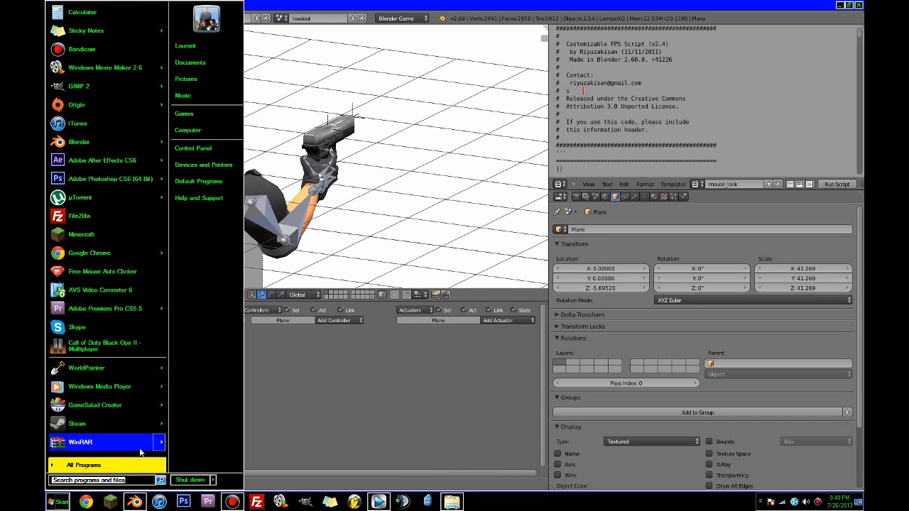
pyautogui.click(451, 503)
pyautogui.click(60, 502)
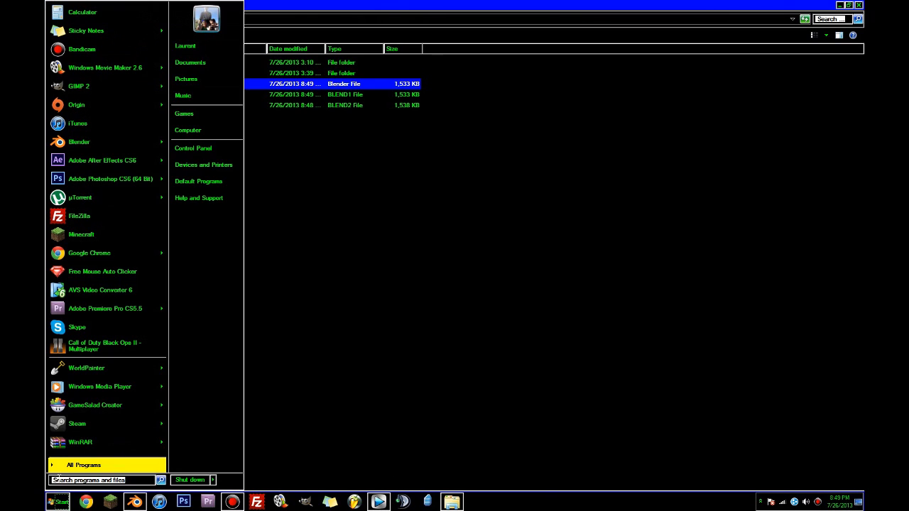
pyautogui.click(195, 62)
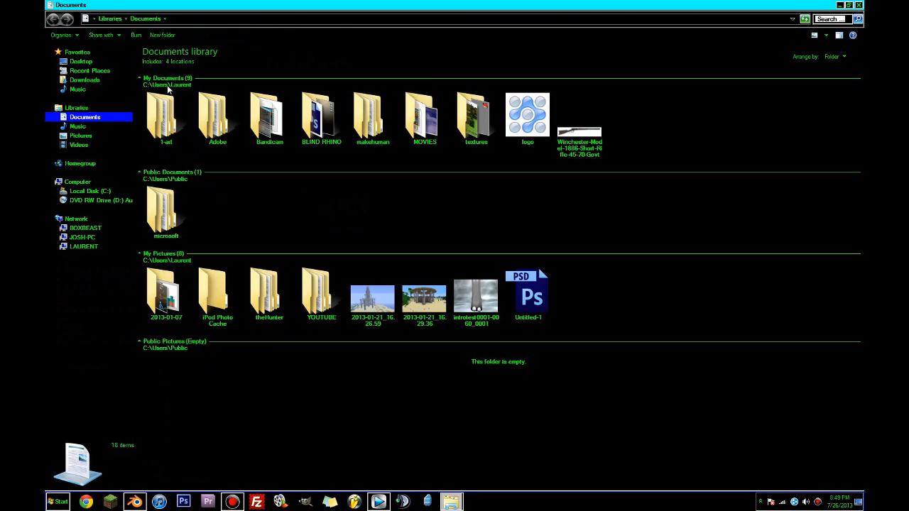
pyautogui.click(86, 71)
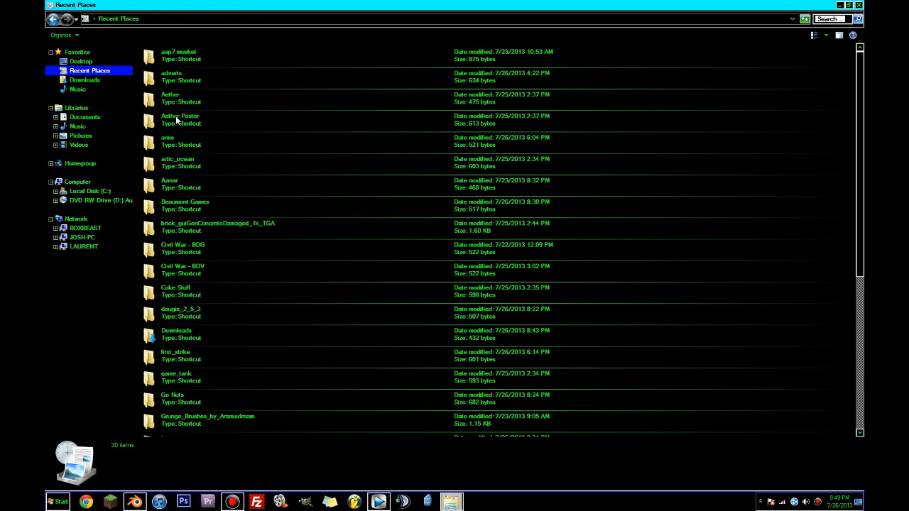
pyautogui.click(176, 122)
pyautogui.write('ad')
pyautogui.click(174, 118)
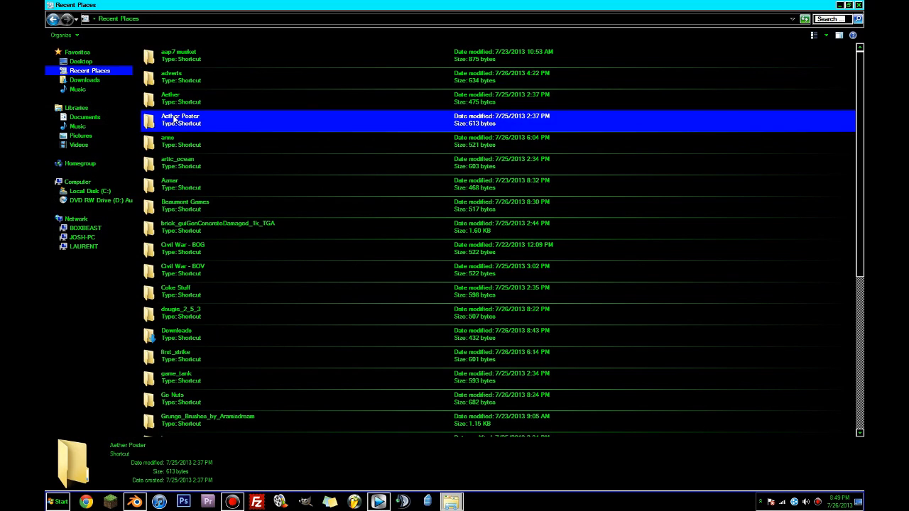
# Open the sounds folder of the Addonexus project, stored in the games folder on the Desktop
pyautogui.click(81, 61)
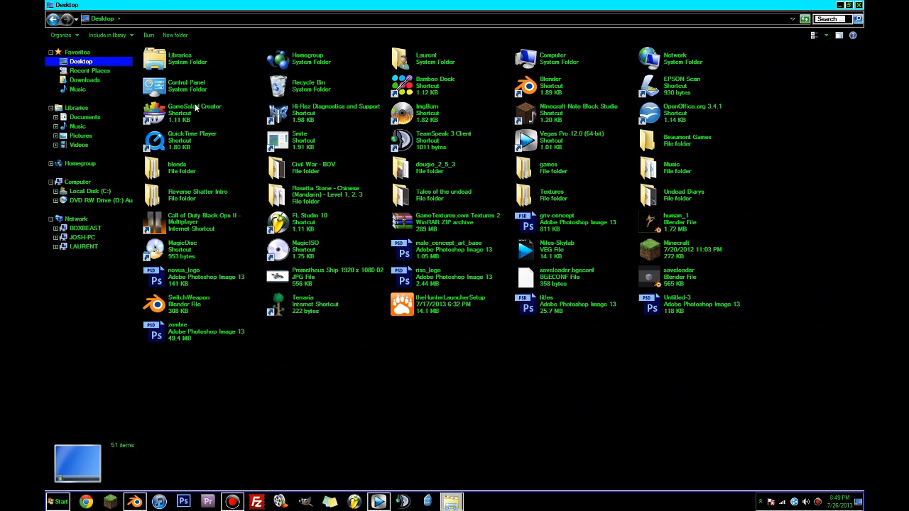
pyautogui.doubleClick(545, 169)
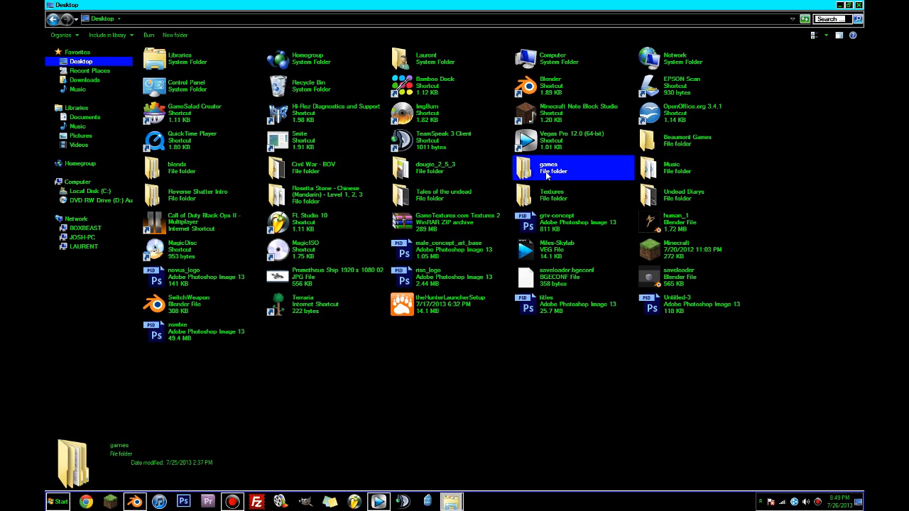
pyautogui.doubleClick(167, 65)
pyautogui.doubleClick(165, 73)
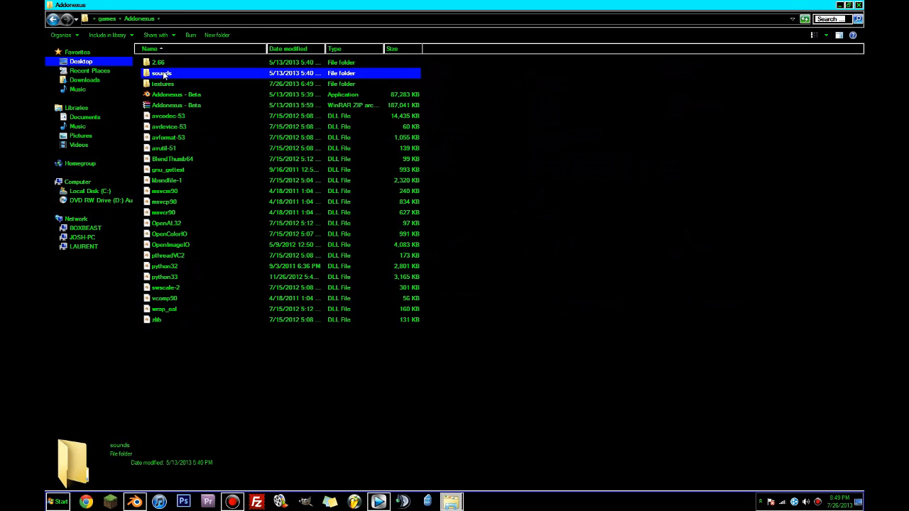
# Copy the gun_shot wave file from the Addonexus sounds into the sounds folder of Undead Diarys
pyautogui.moveTo(197, 5); pyautogui.dragTo(0, 40)
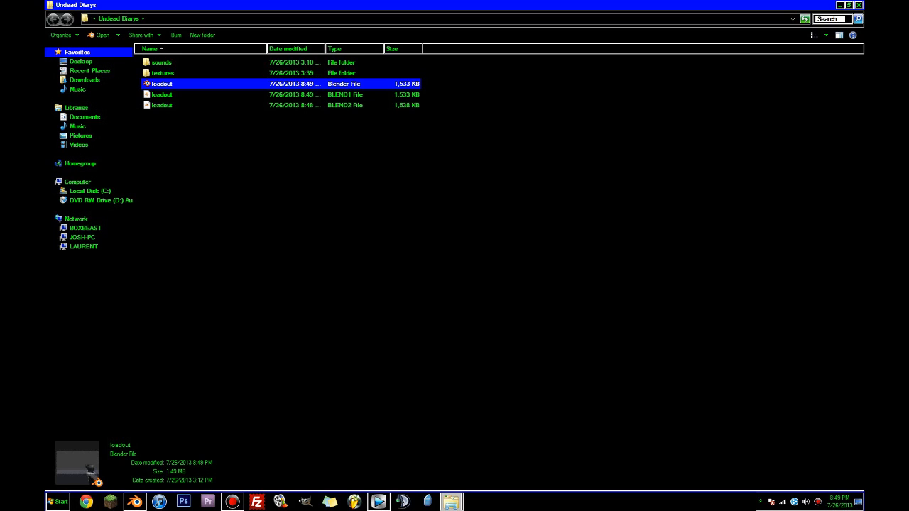
pyautogui.click(341, 228)
pyautogui.doubleClick(162, 62)
pyautogui.click(172, 65)
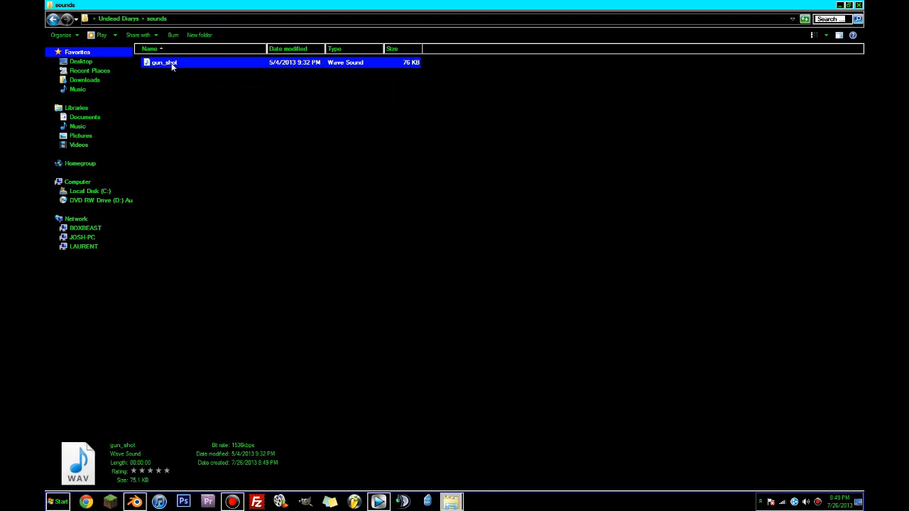
# Play the copied gun_shot sound, close the media player and return to the Addonexus sounds folder
pyautogui.doubleClick(172, 66)
pyautogui.moveTo(110, 277); pyautogui.dragTo(0, 169)
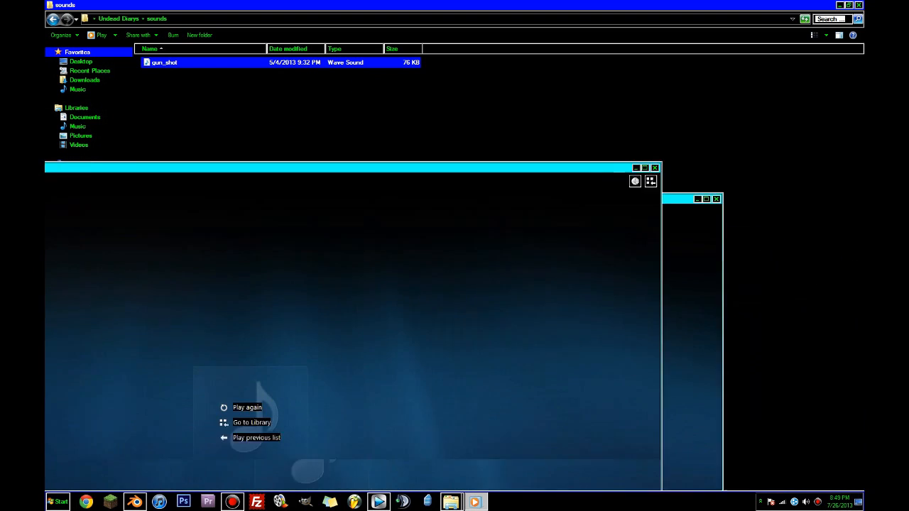
pyautogui.moveTo(558, 163); pyautogui.dragTo(459, 119)
pyautogui.click(555, 124)
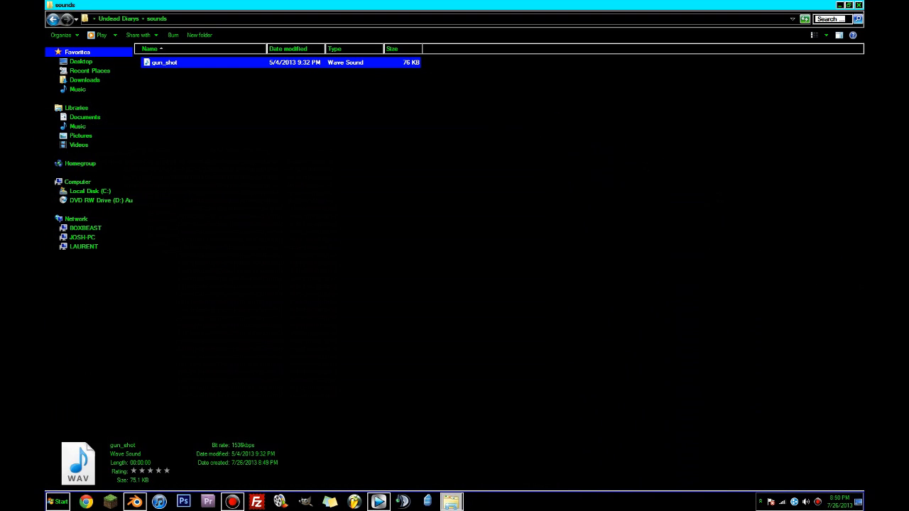
pyautogui.hotkey('alt', 'Tab')
pyautogui.doubleClick(388, 93)
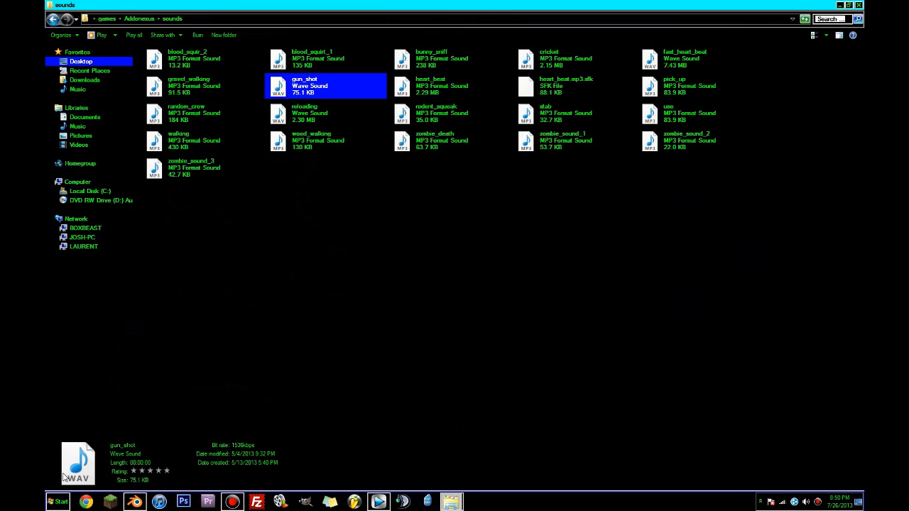
# Switch to Chrome and search Google for "glock gunshot sound effect" in a new tab
pyautogui.click(86, 503)
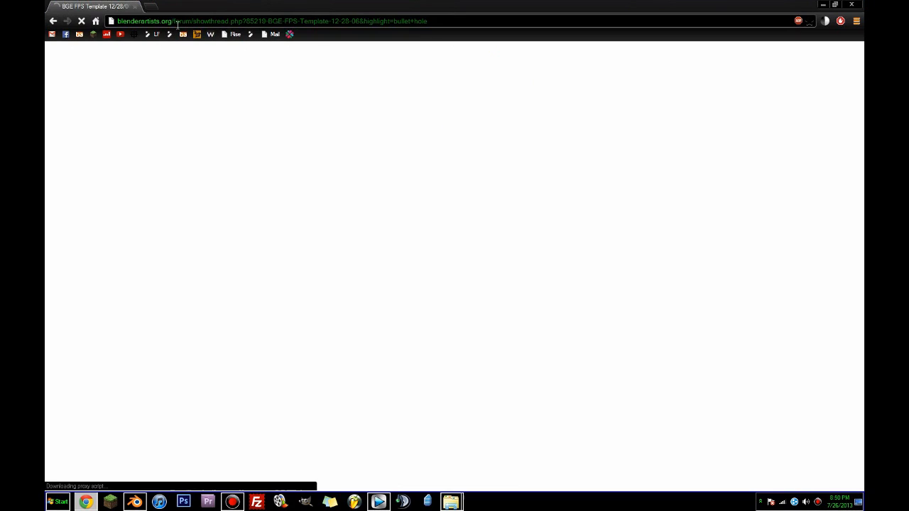
pyautogui.click(151, 6)
pyautogui.click(134, 7)
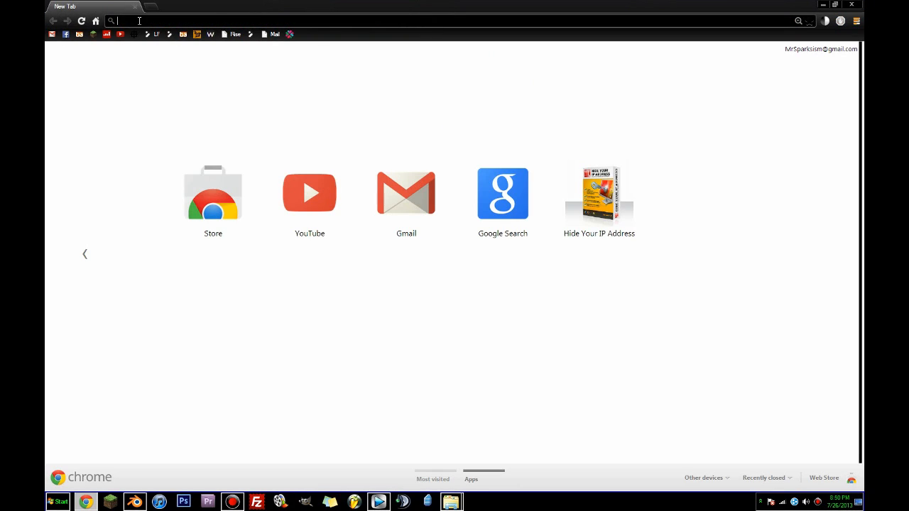
pyautogui.write('glock')
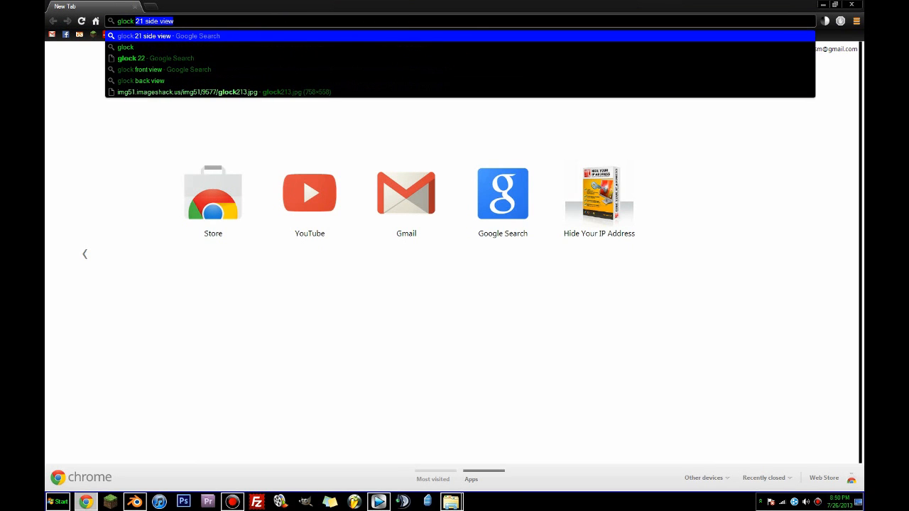
pyautogui.write(' gunshot sound ')
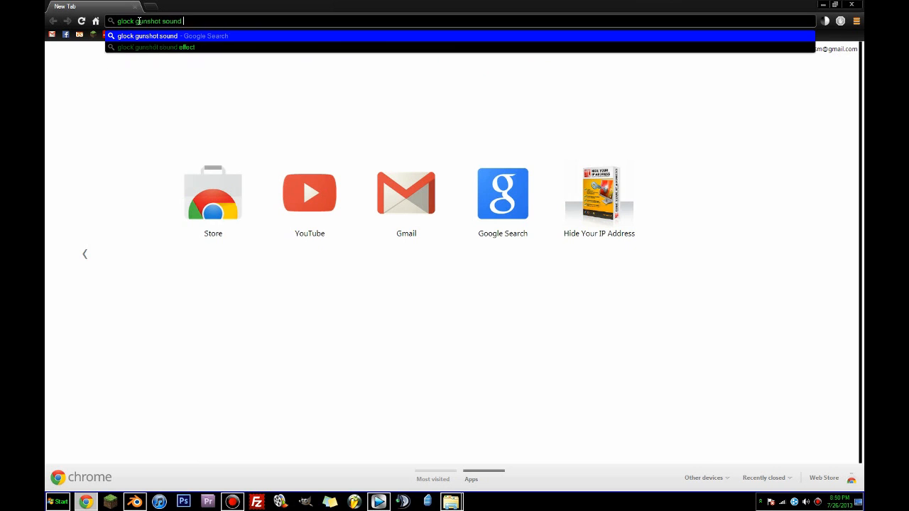
pyautogui.write('effect')
pyautogui.press('Return')
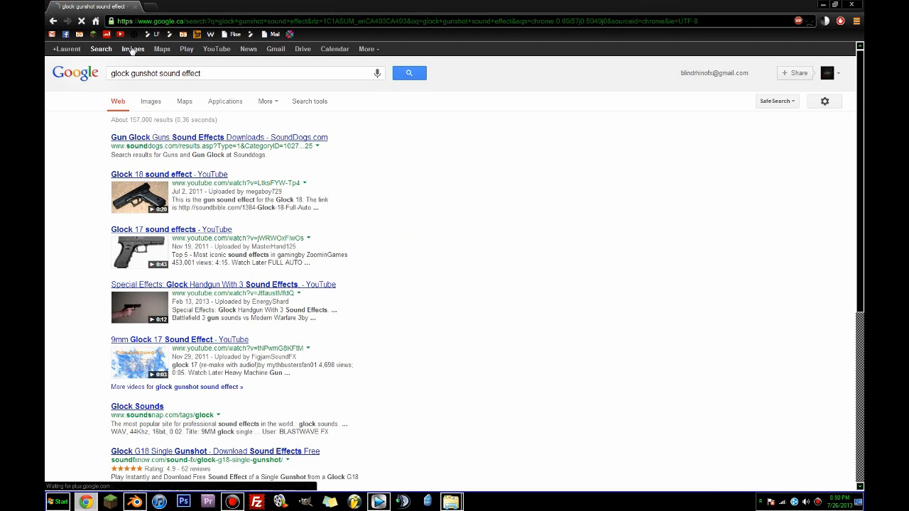
# Show the YouTube results for the search and sample the "Glock 17 sound effects" video at several points
pyautogui.click(133, 48)
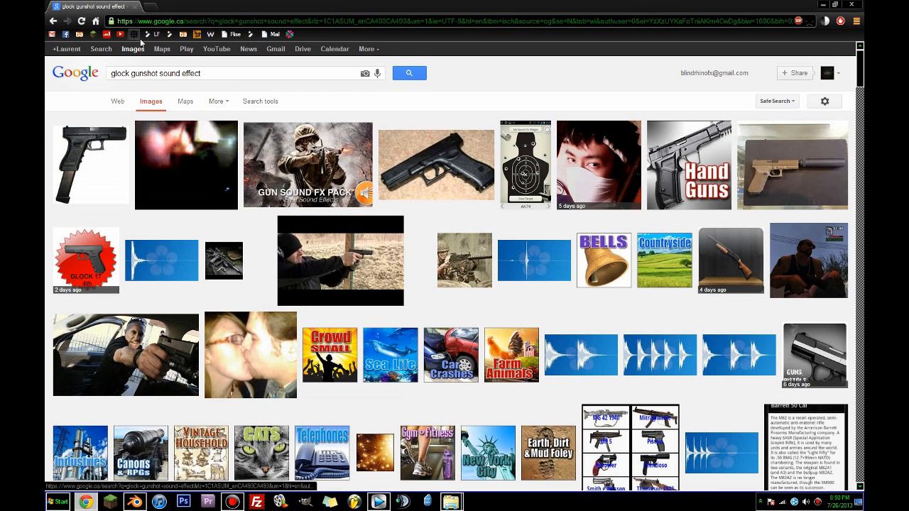
pyautogui.click(218, 52)
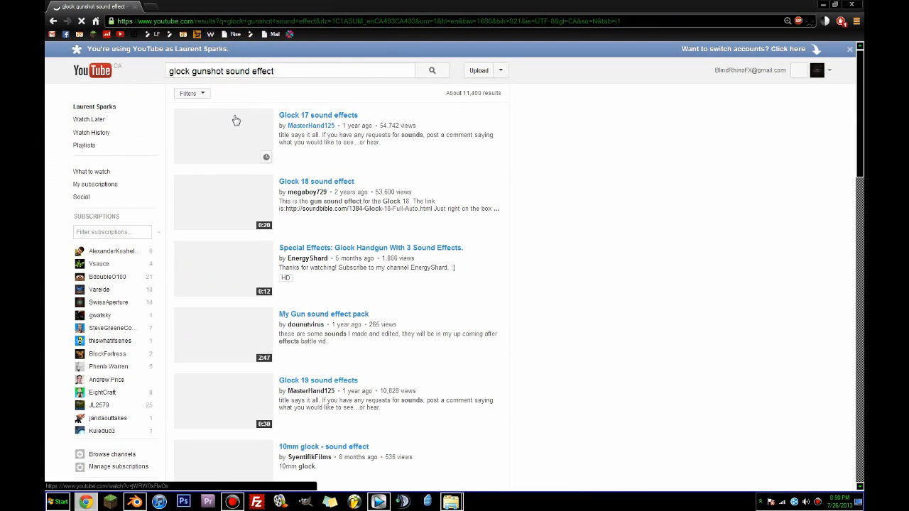
pyautogui.click(240, 137)
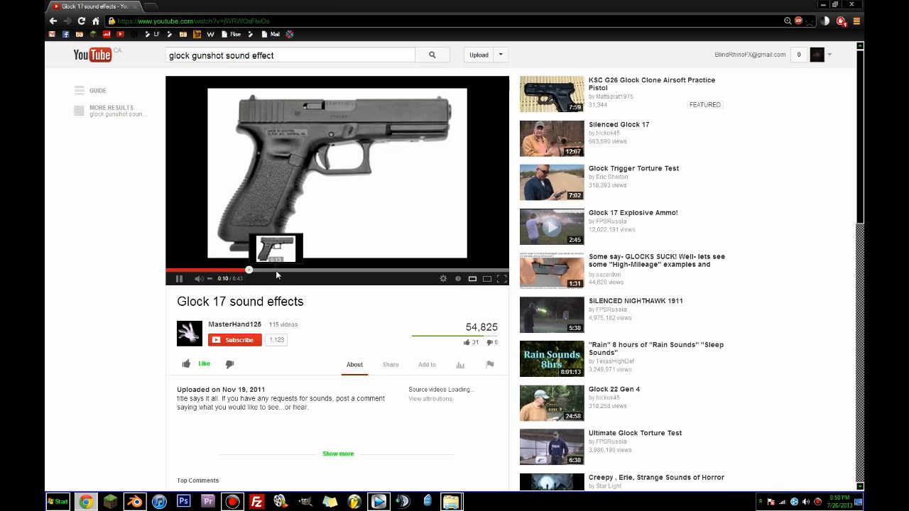
pyautogui.click(276, 269)
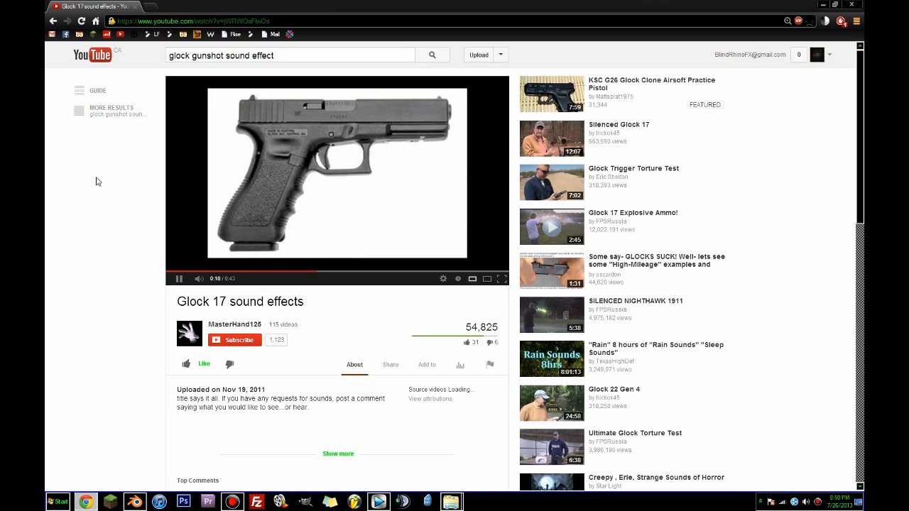
pyautogui.click(357, 270)
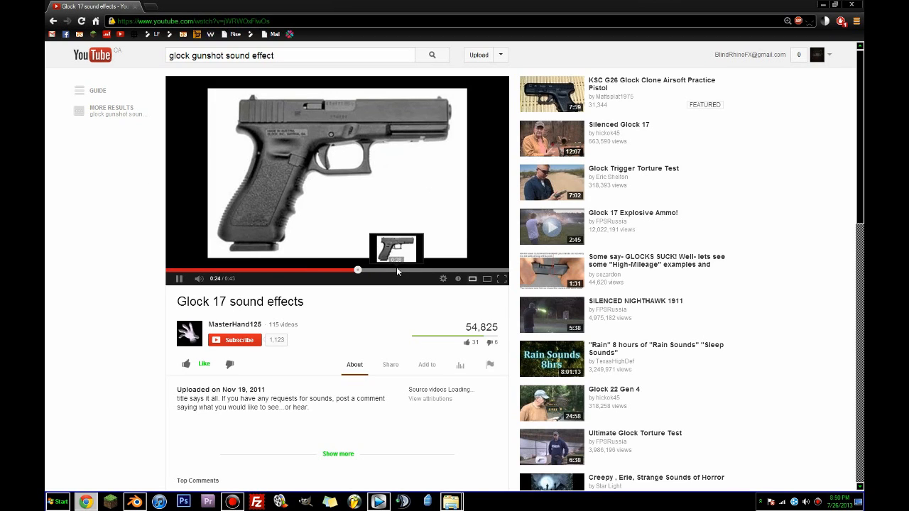
# Return to the YouTube results and sample the "Glock 18 sound effect" video around its middle
pyautogui.click(54, 21)
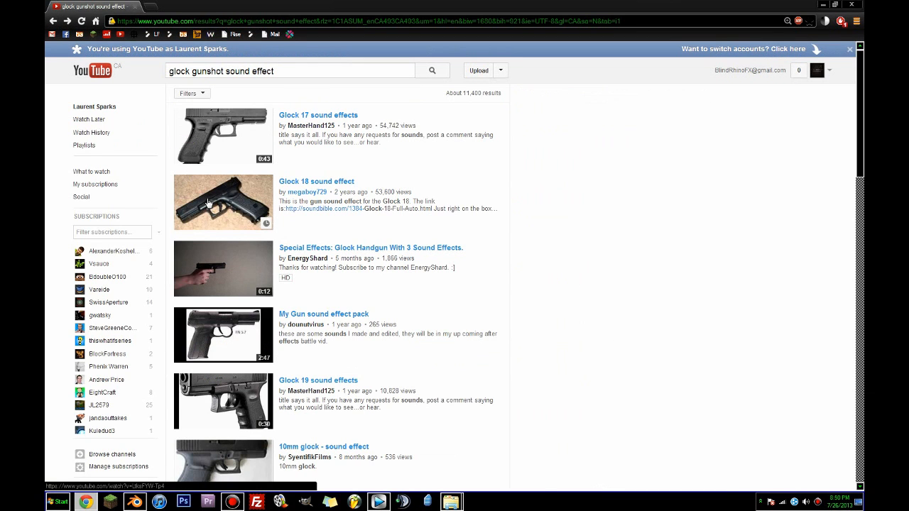
pyautogui.click(209, 202)
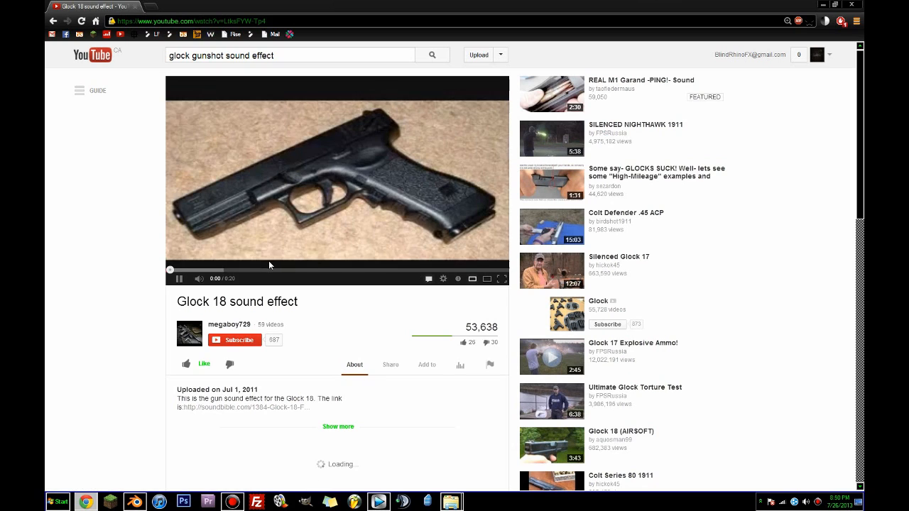
pyautogui.click(334, 270)
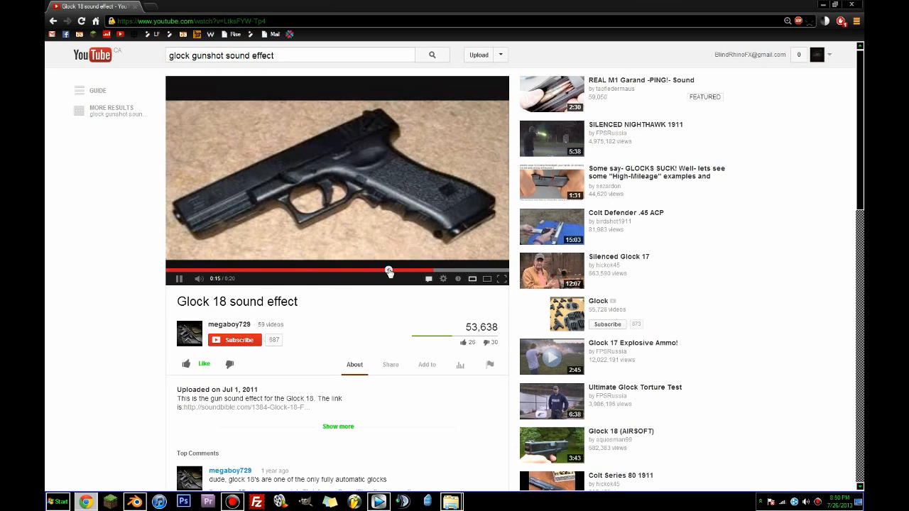
# Return to the YouTube results and sample "Special Effects: Glock Handgun With 3 Sound Effects" from about 0:03
pyautogui.click(60, 22)
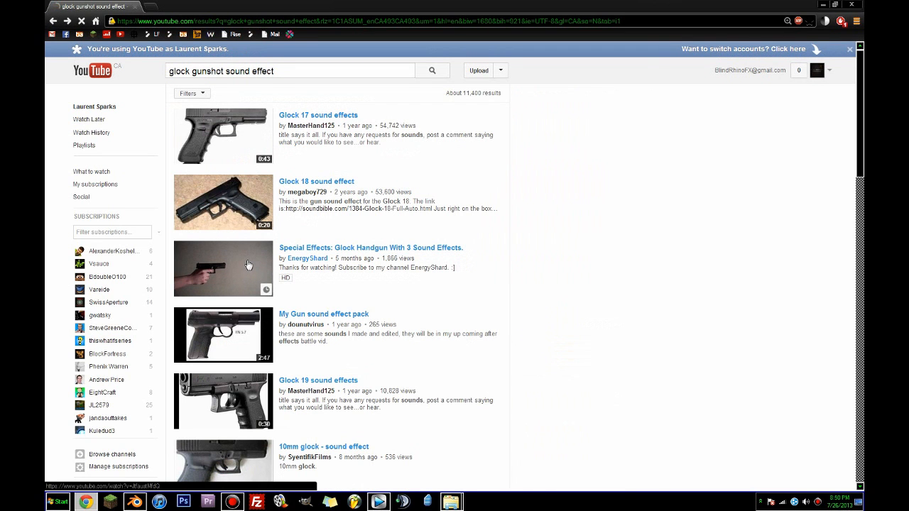
pyautogui.click(248, 266)
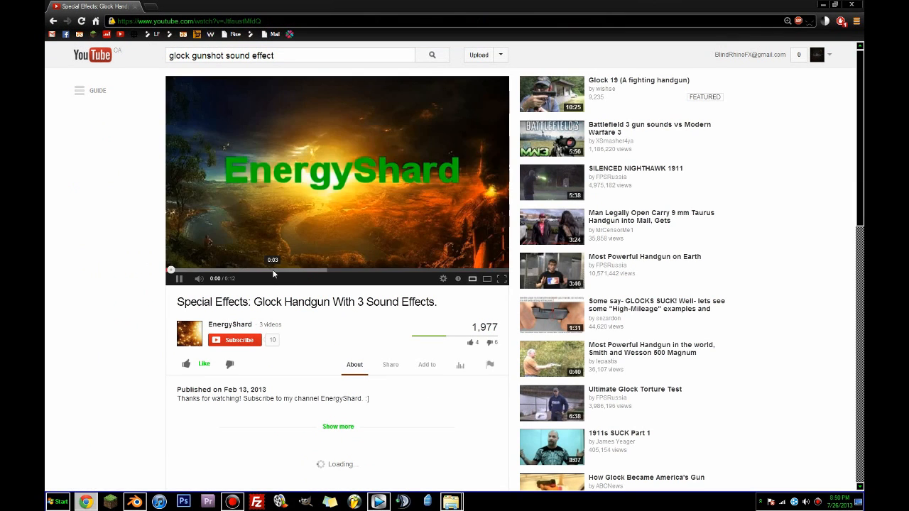
pyautogui.click(274, 270)
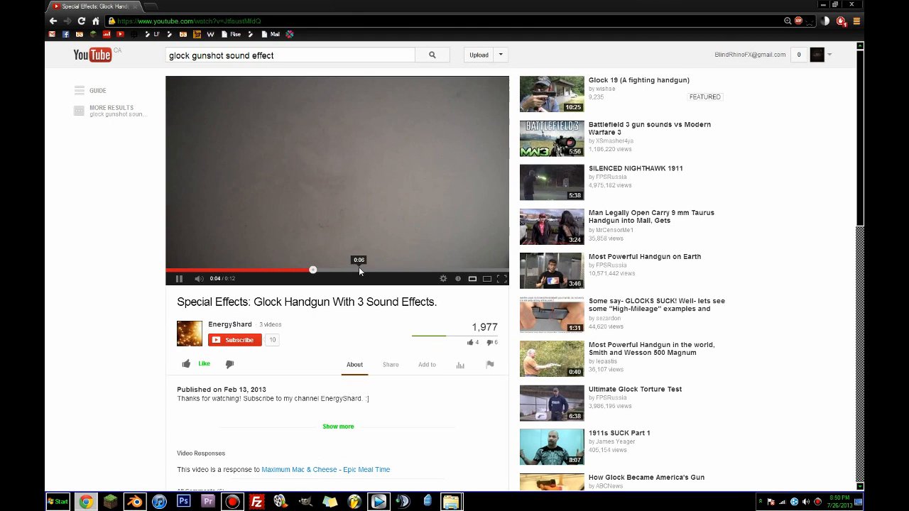
# Return to the YouTube results and sample the "My Gun sound effect pack" video at about 0:13 and 0:39
pyautogui.click(53, 22)
pyautogui.scroll(-1, 257, 220)
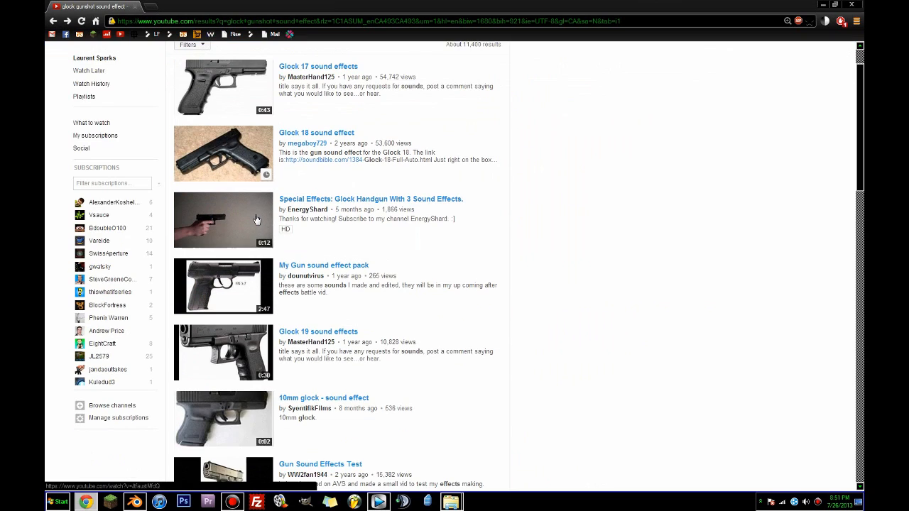
pyautogui.click(240, 284)
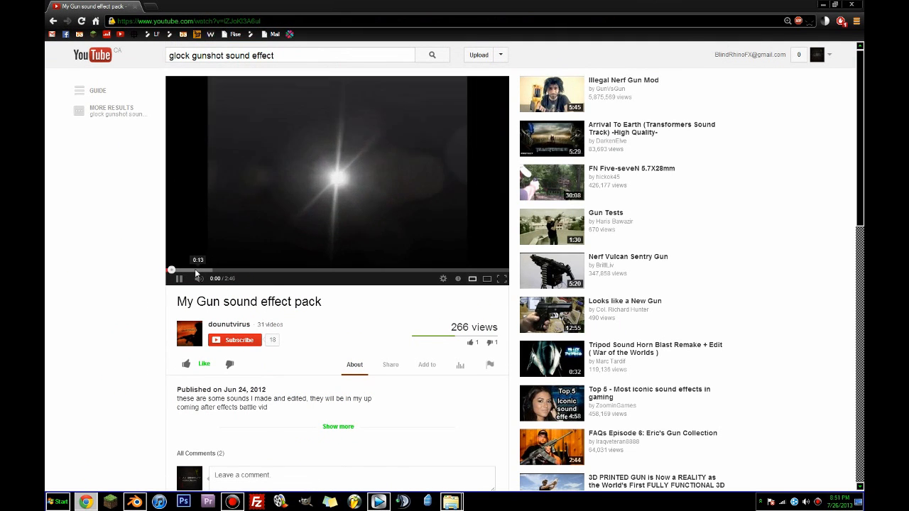
pyautogui.click(194, 270)
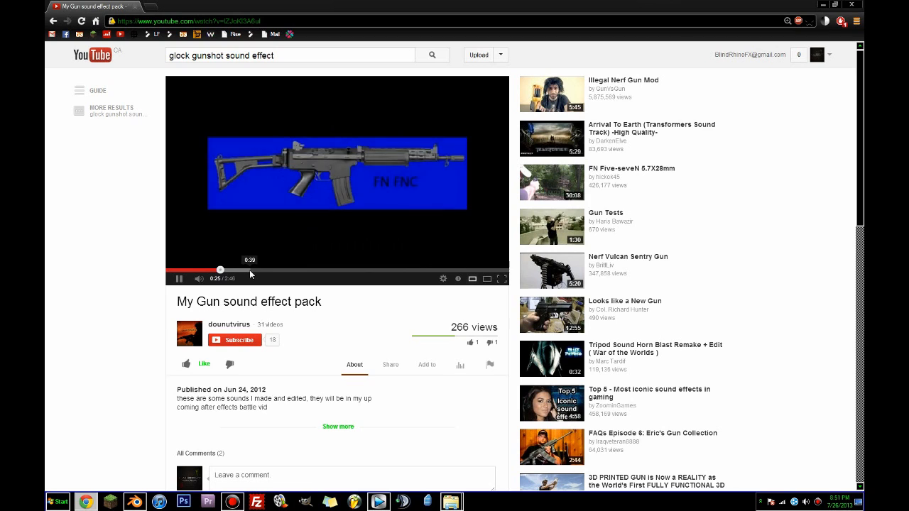
pyautogui.click(248, 270)
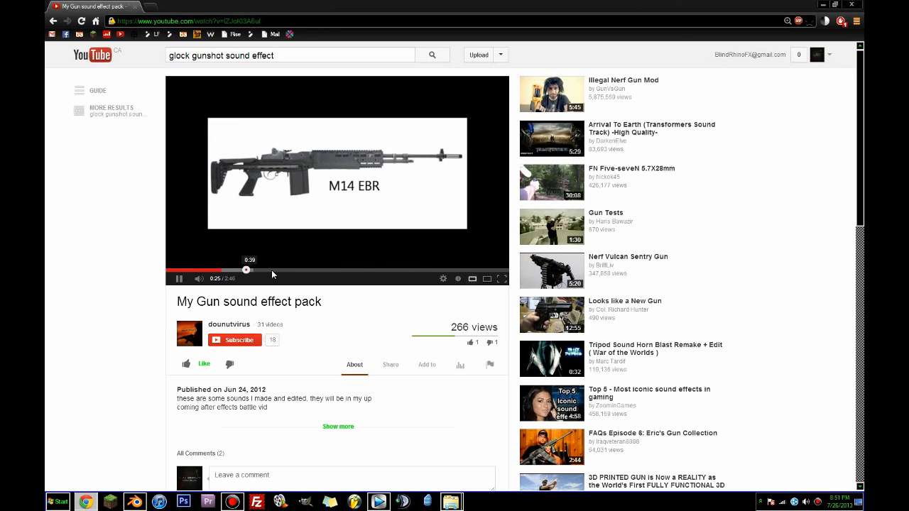
# Return to the YouTube results and sample the "Glock 19 sound effects" video at several points
pyautogui.click(52, 21)
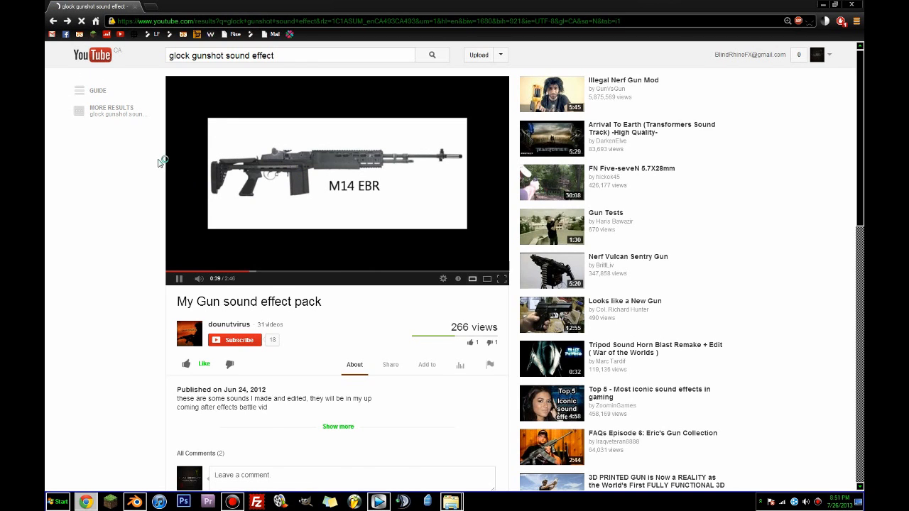
pyautogui.click(241, 291)
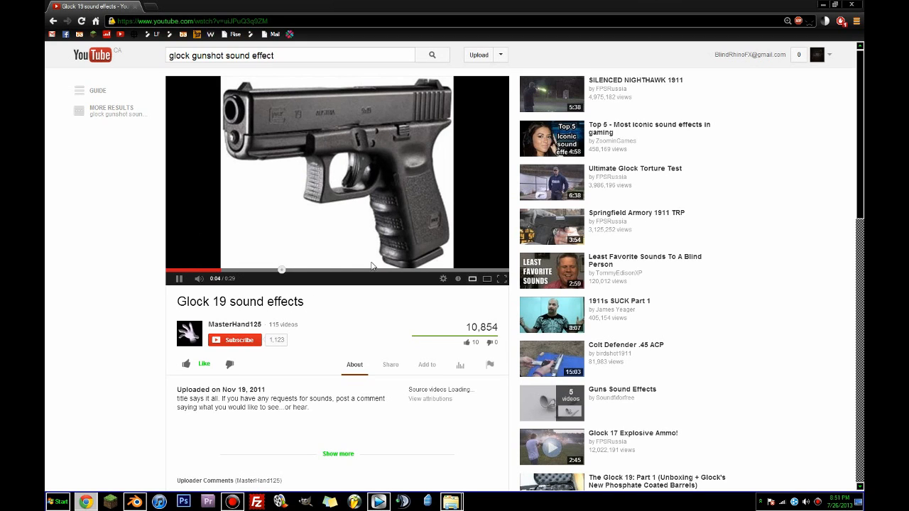
pyautogui.click(290, 270)
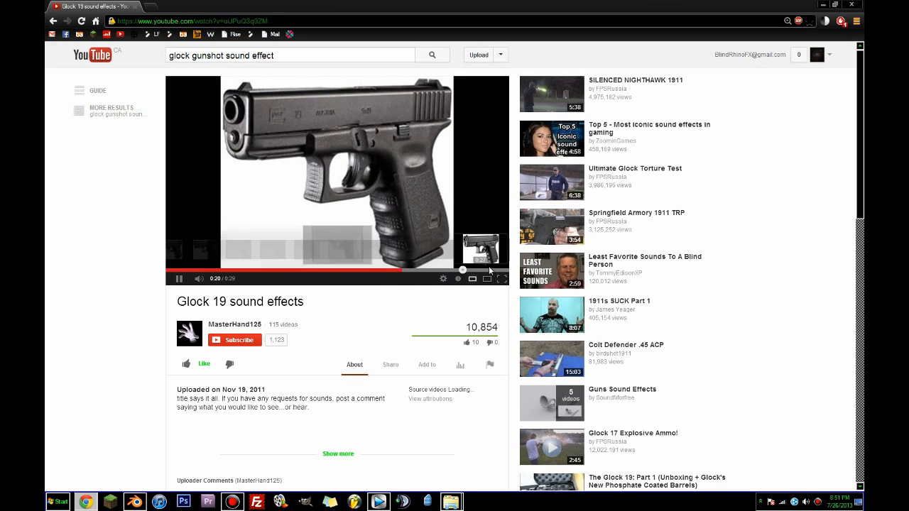
pyautogui.click(469, 270)
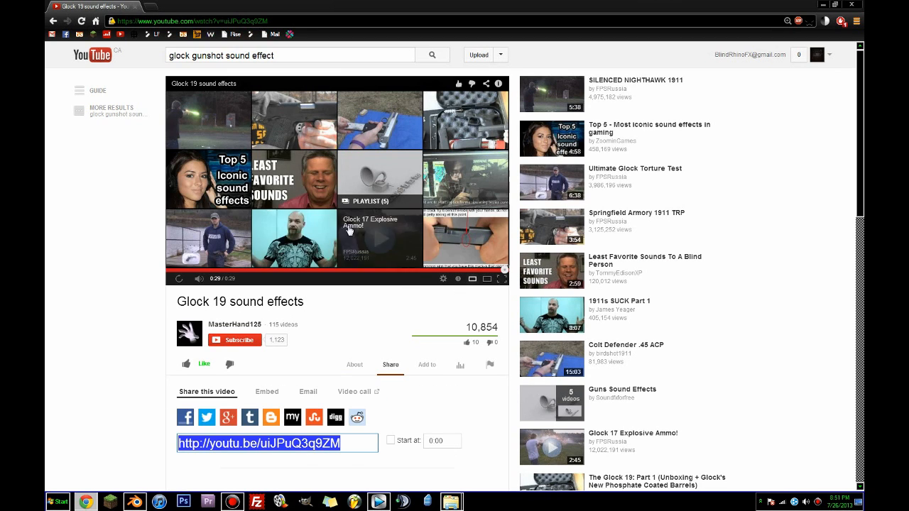
# Search the web for "youtube to mp3" in a new browser tab and open the YouTube to mp3 Converter site
pyautogui.click(149, 6)
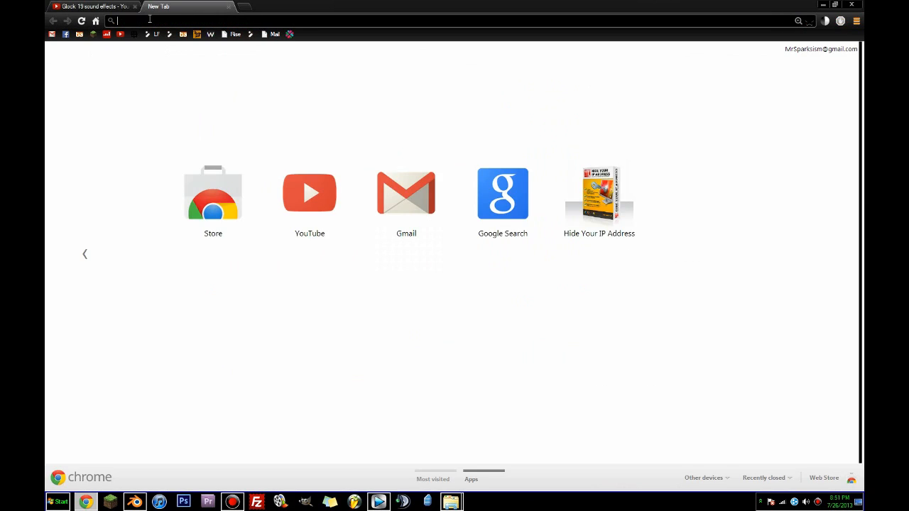
pyautogui.write('youtube to mp3')
pyautogui.press('Return')
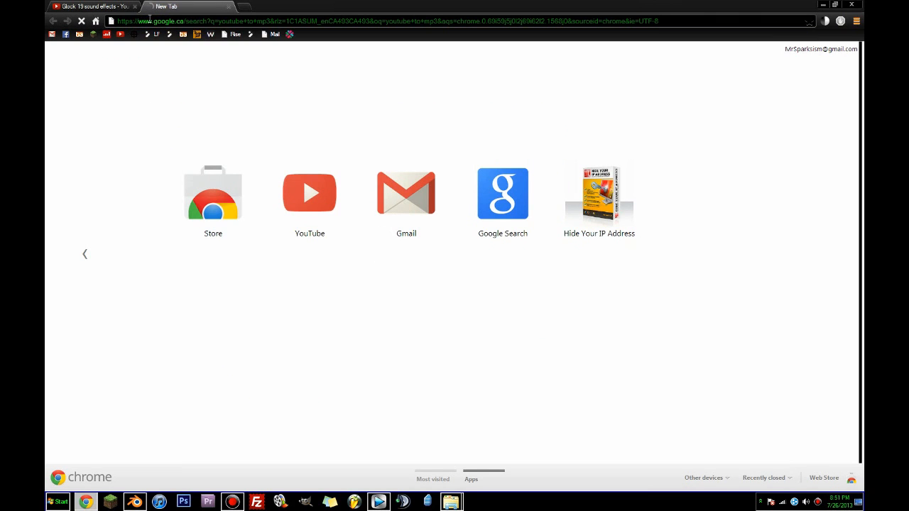
pyautogui.click(146, 139)
pyautogui.click(122, 6)
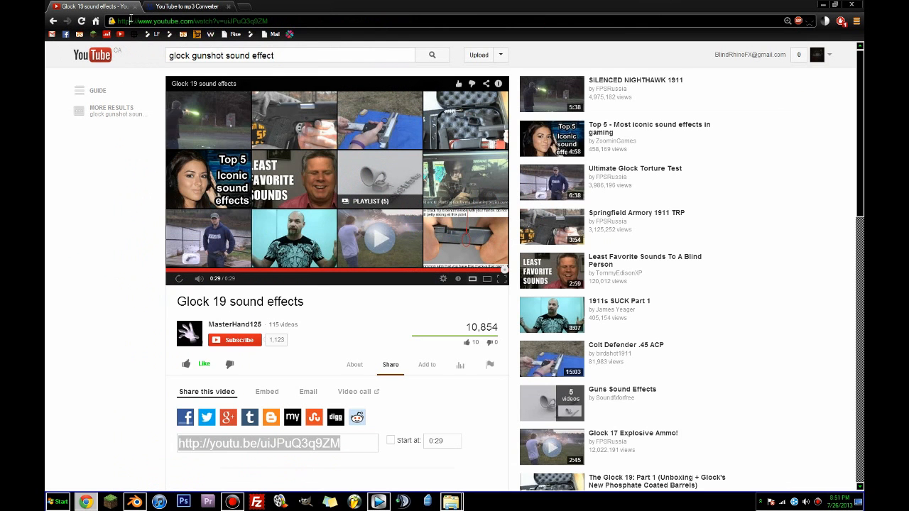
pyautogui.click(131, 20)
pyautogui.click(165, 7)
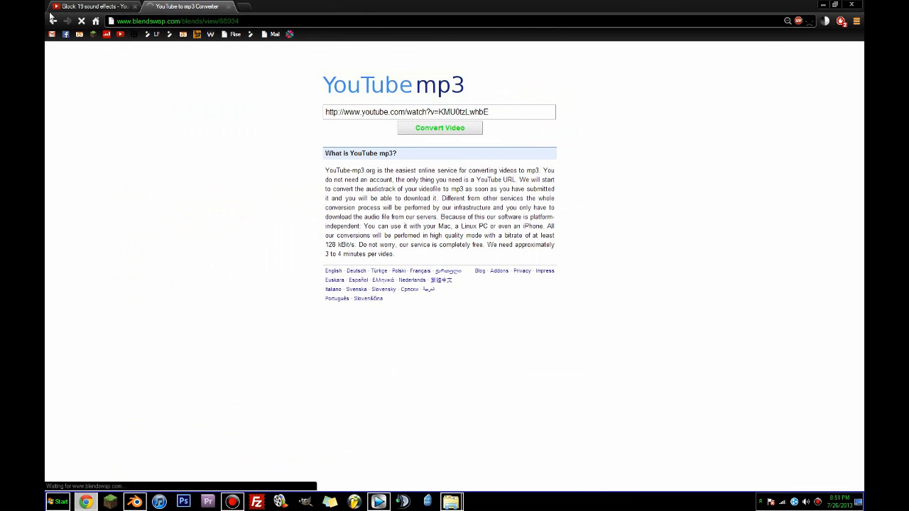
pyautogui.click(53, 20)
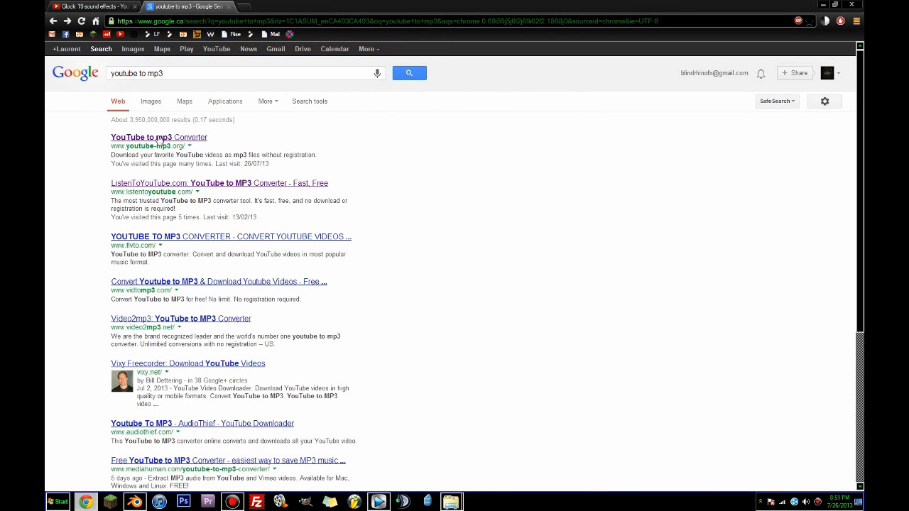
pyautogui.click(158, 138)
pyautogui.click(387, 113)
pyautogui.write('https://www.youtube.com/watch?v=uiJPuQ3q9ZM')
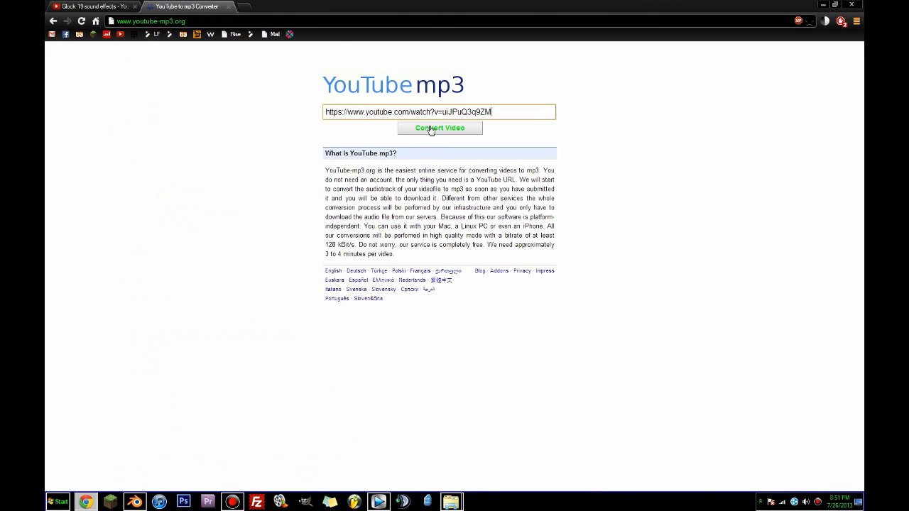
# Convert the Glock 19 video to MP3 and download the file, closing the YouTube page
pyautogui.click(431, 129)
pyautogui.click(135, 6)
pyautogui.click(405, 143)
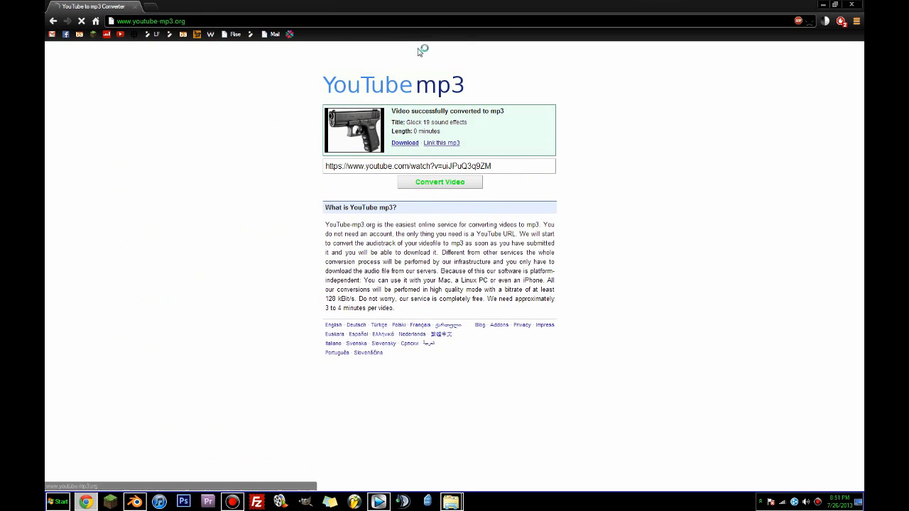
# Close the Addonexus sounds folder and replace gun_shot in the Undead Diarys sounds folder with the downloaded "Glock 19 sound effects" MP3
pyautogui.hotkey('alt', 'Tab')
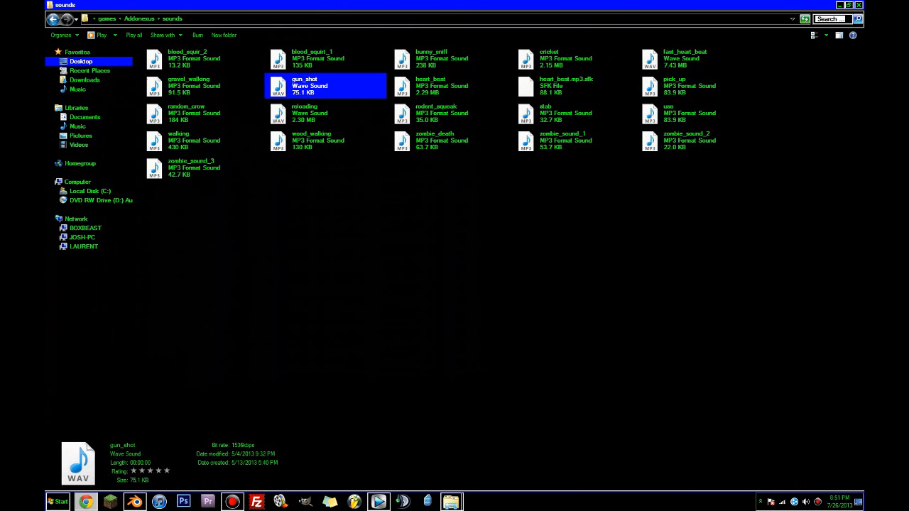
pyautogui.click(858, 5)
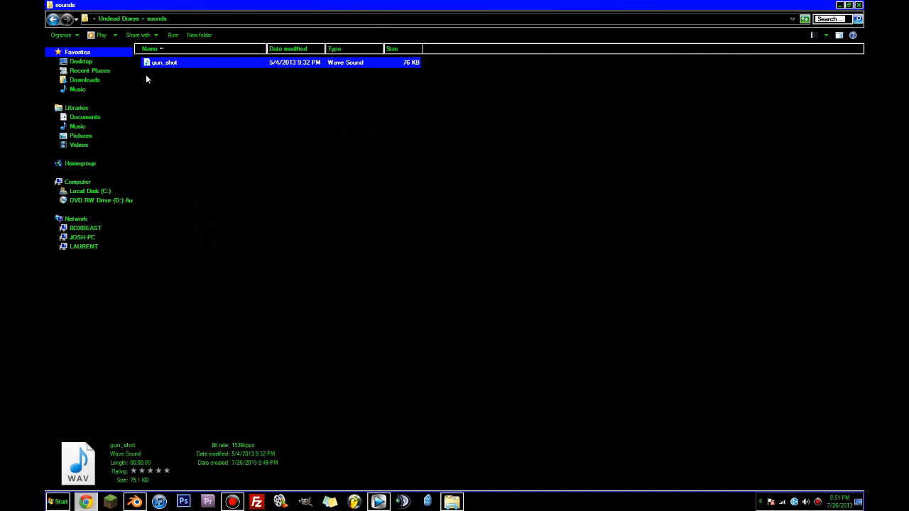
pyautogui.press('Delete')
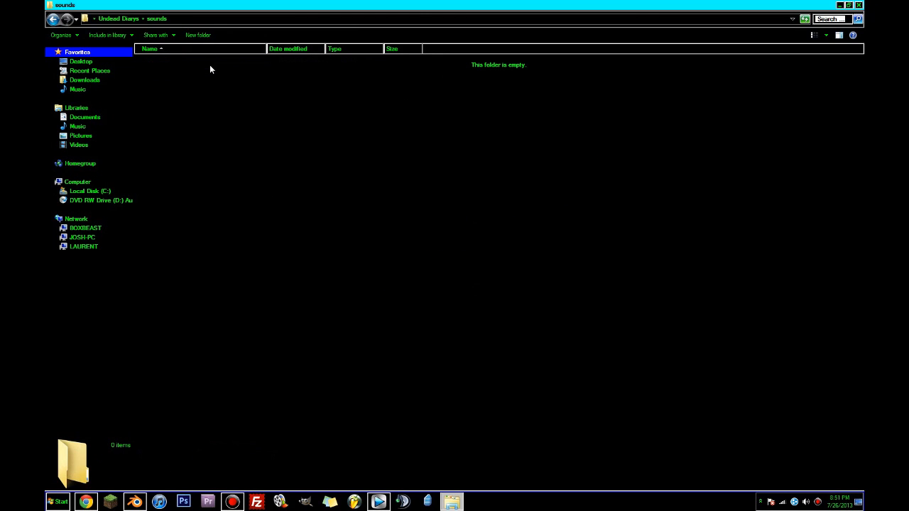
pyautogui.moveTo(45, 242); pyautogui.dragTo(476, 224)
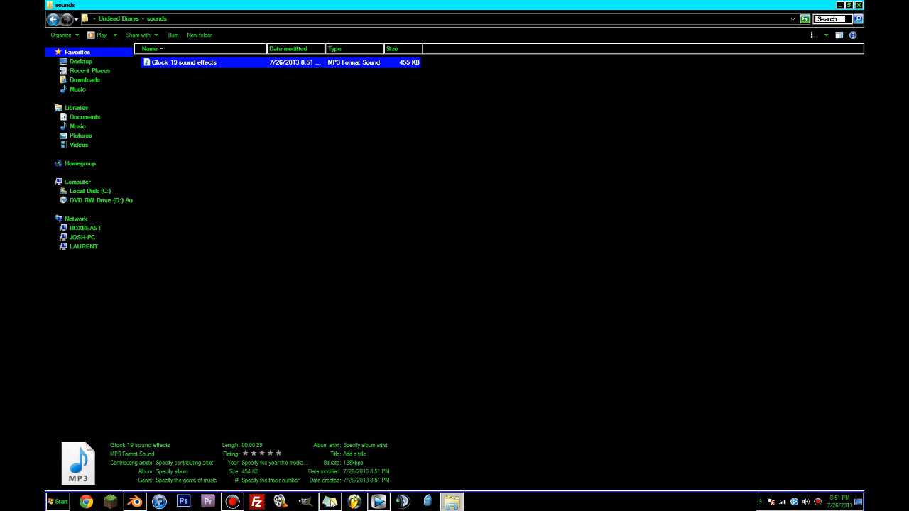
# Switch to Windows Movie Maker and import the "Glock 19 sound effects" MP3 from the sounds folder into the collection
pyautogui.click(376, 503)
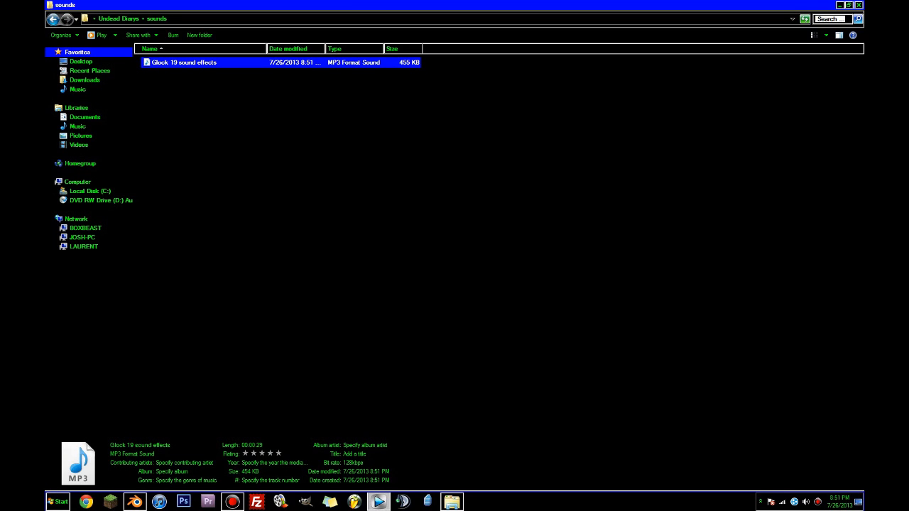
pyautogui.moveTo(224, 5); pyautogui.dragTo(0, 107)
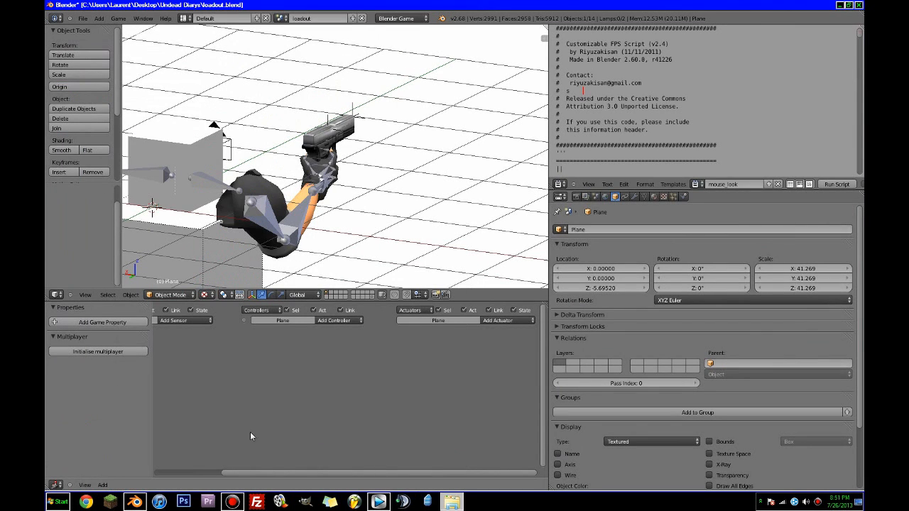
pyautogui.click(281, 501)
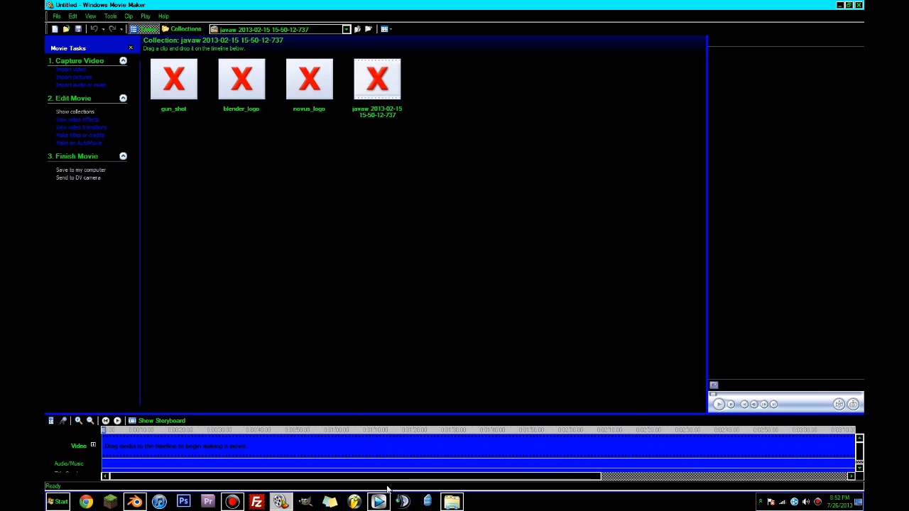
pyautogui.moveTo(387, 502)
pyautogui.moveTo(226, 166); pyautogui.dragTo(347, 212)
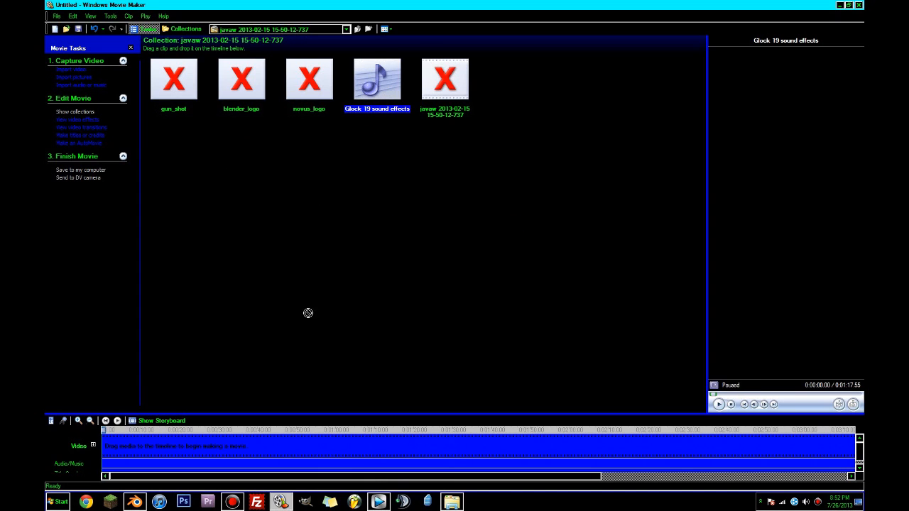
# Try the "Glock 19 sound effects" clip on the audio track, previewing its opening, and remove it from the timeline
pyautogui.moveTo(308, 313); pyautogui.dragTo(128, 461)
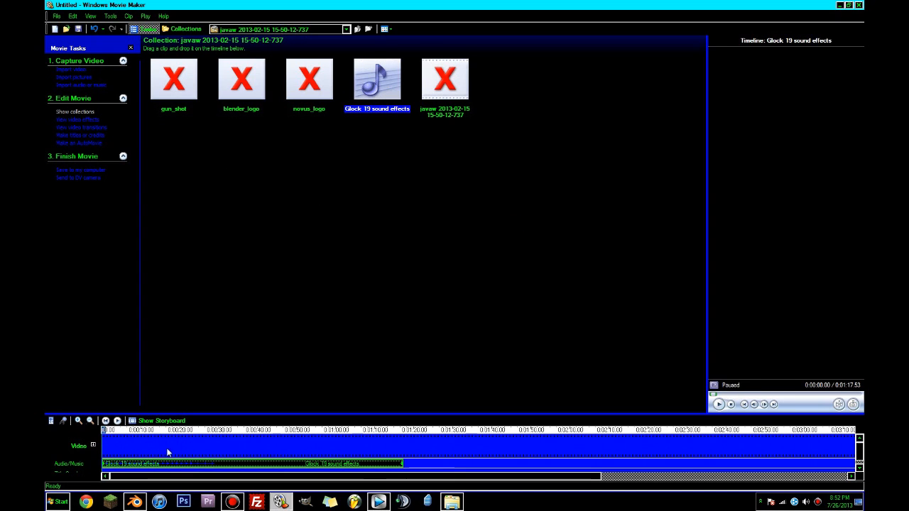
pyautogui.click(121, 445)
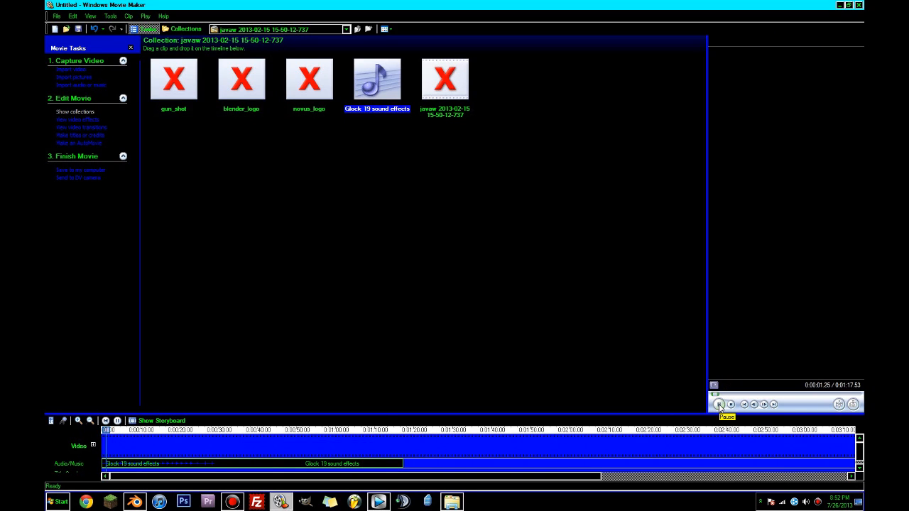
pyautogui.click(79, 421)
pyautogui.click(79, 421)
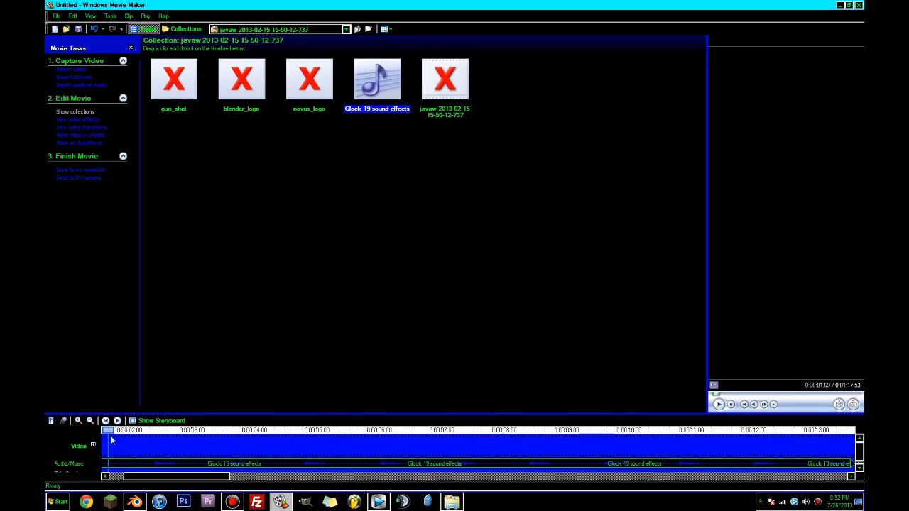
pyautogui.click(148, 432)
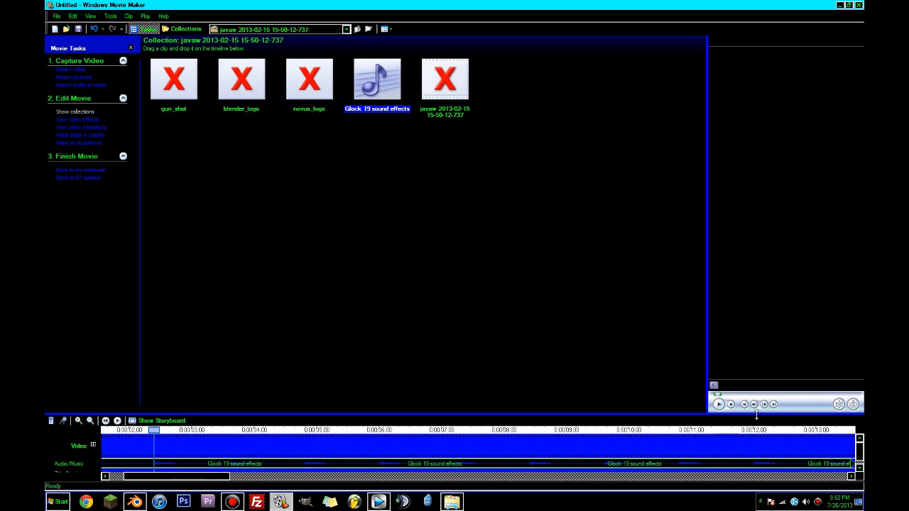
pyautogui.rightClick(281, 462)
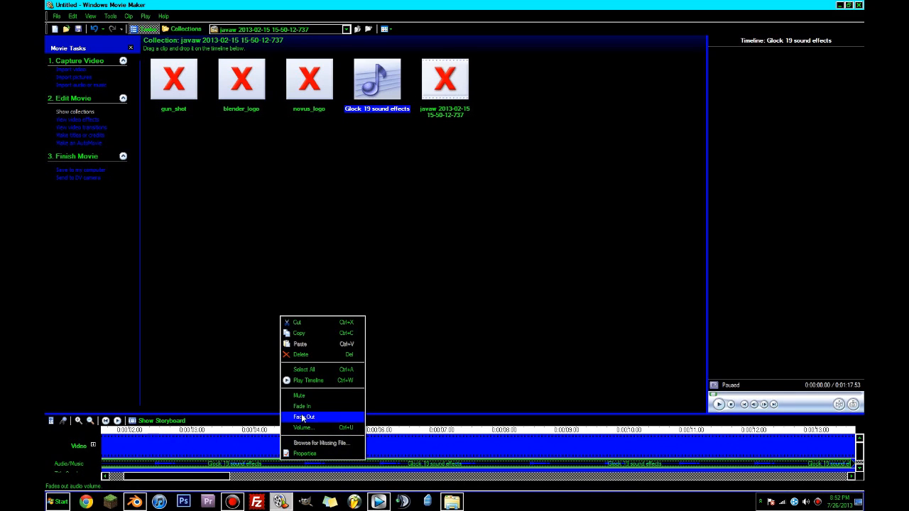
pyautogui.click(236, 320)
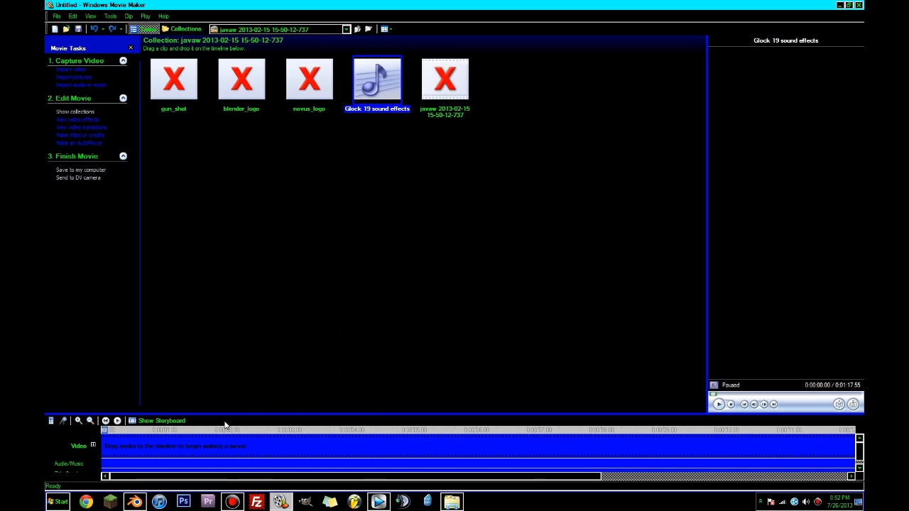
# Place the "Glock 19 sound effects" clip at the start of the audio track and split off and delete its first 1.20 seconds
pyautogui.moveTo(355, 68); pyautogui.dragTo(131, 452)
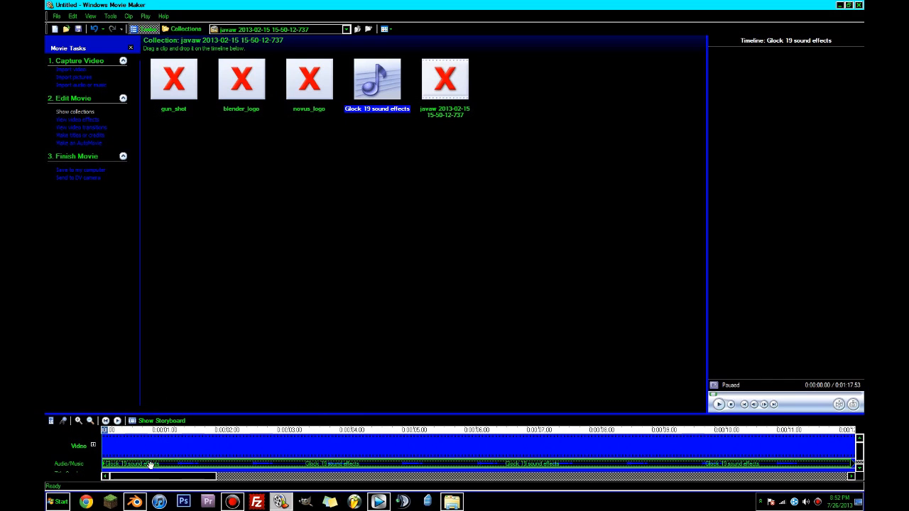
pyautogui.click(176, 432)
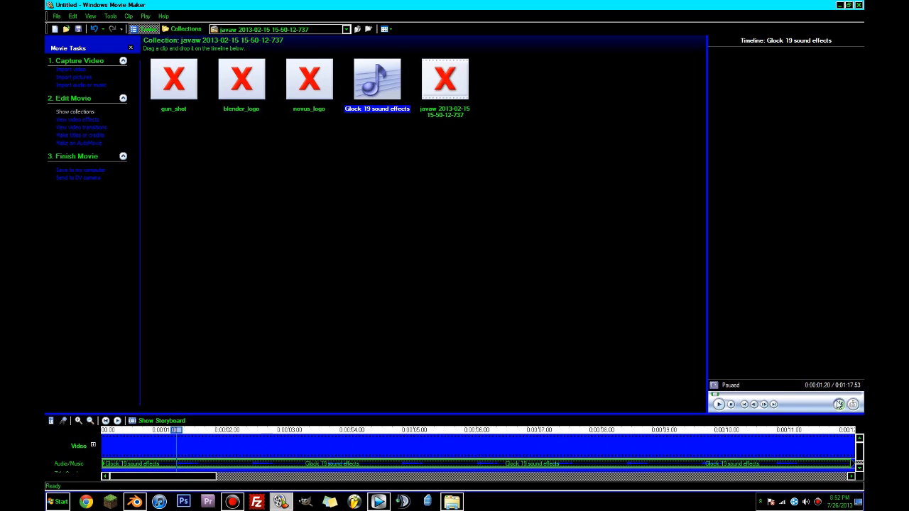
pyautogui.hotkey('ctrl', 'l')
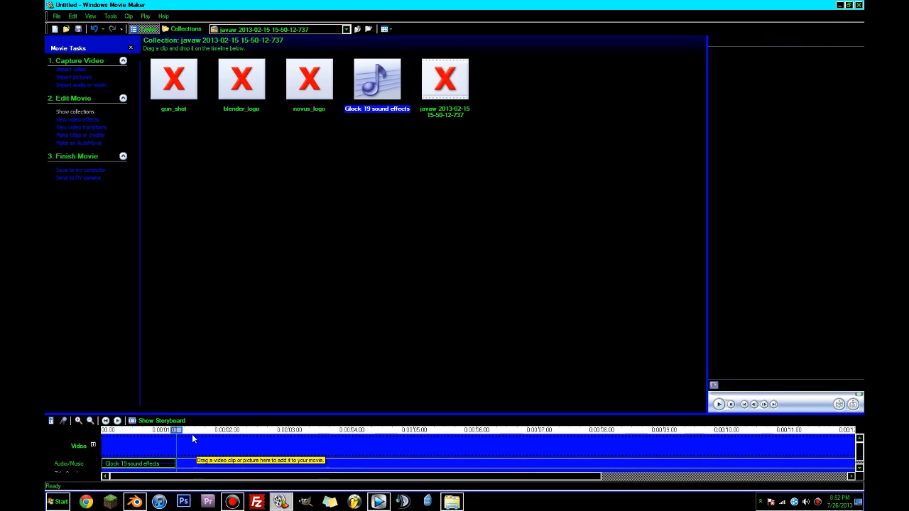
pyautogui.click(180, 465)
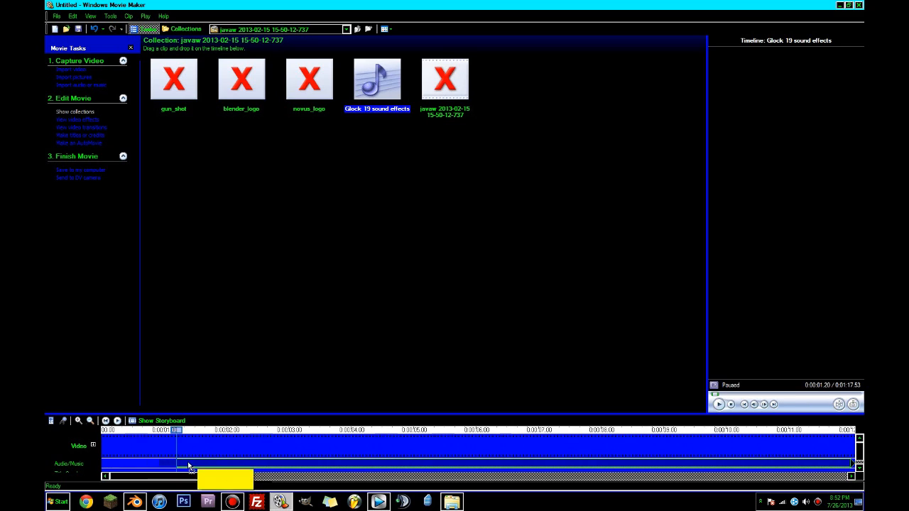
pyautogui.click(128, 464)
pyautogui.press('Delete')
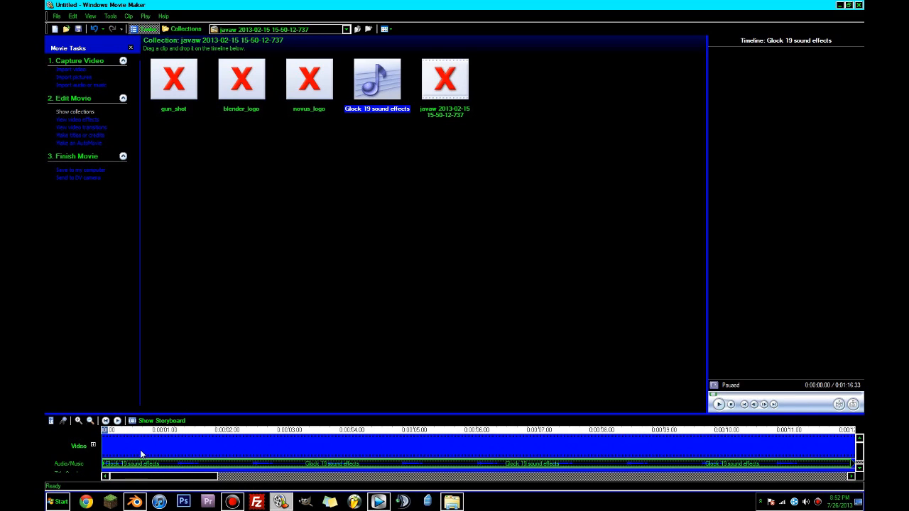
# Split the audio clip at 0:00:00.47, delete everything after the split, and play the remaining gunshot
pyautogui.click(131, 451)
pyautogui.click(130, 463)
pyautogui.click(838, 404)
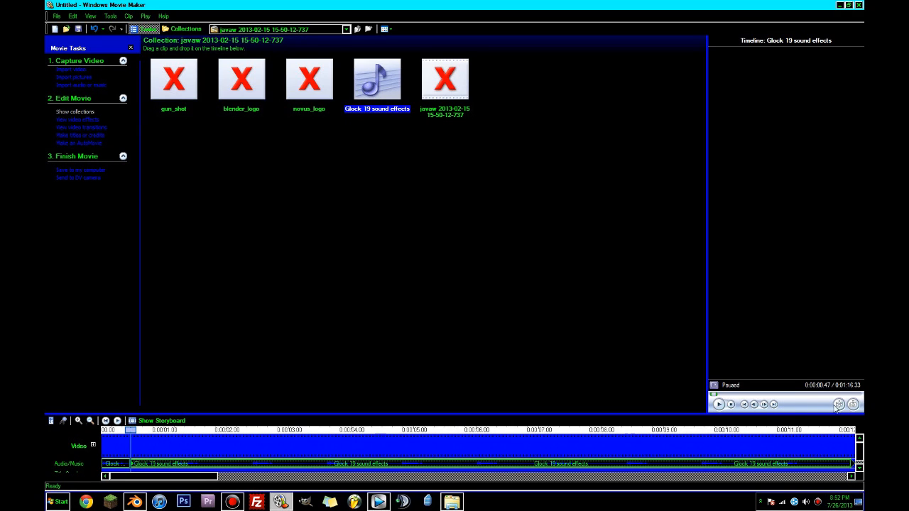
pyautogui.press('Delete')
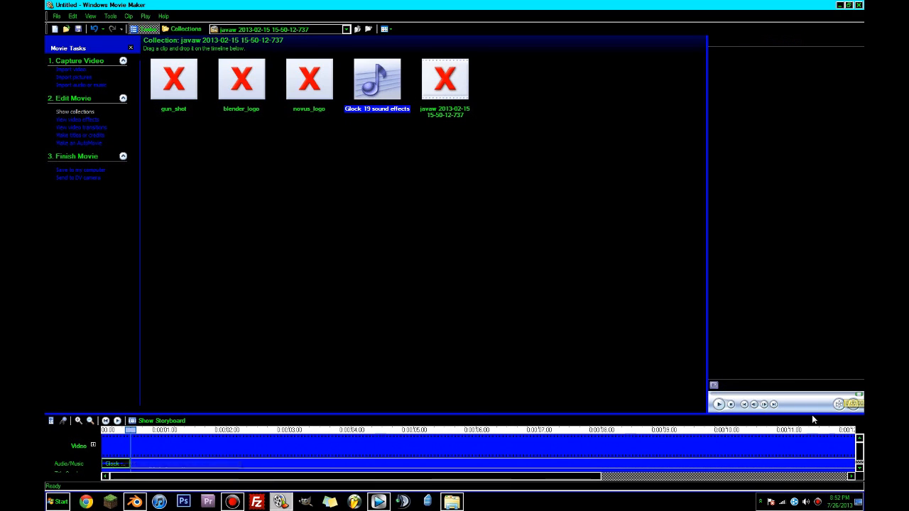
pyautogui.click(719, 405)
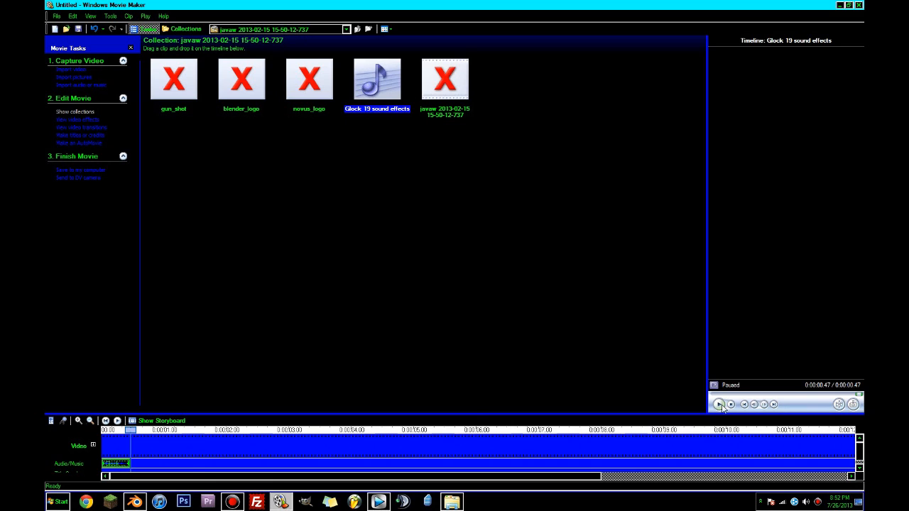
pyautogui.click(720, 404)
pyautogui.click(722, 405)
# Replace the short gunshot piece on the audio track with a fresh copy of the Glock 19 clip and play it
pyautogui.moveTo(380, 101); pyautogui.dragTo(140, 464)
pyautogui.click(111, 465)
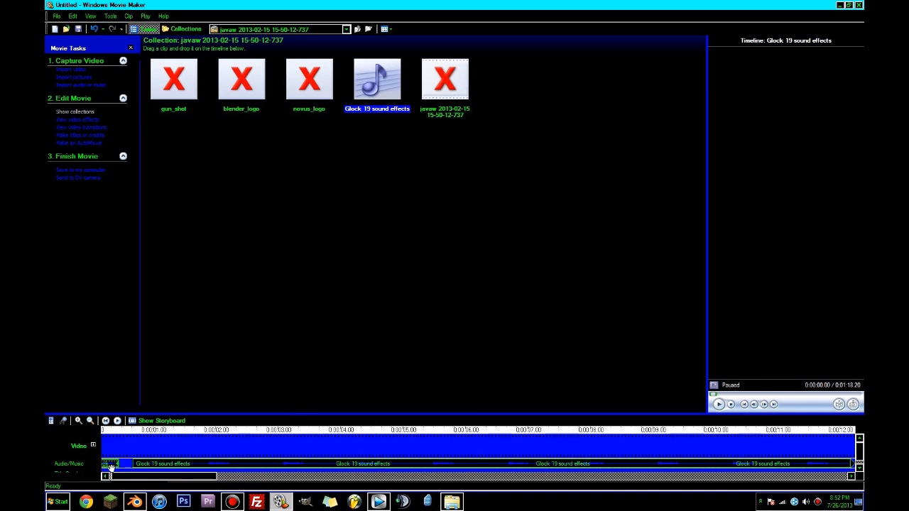
pyautogui.click(142, 464)
pyautogui.click(720, 404)
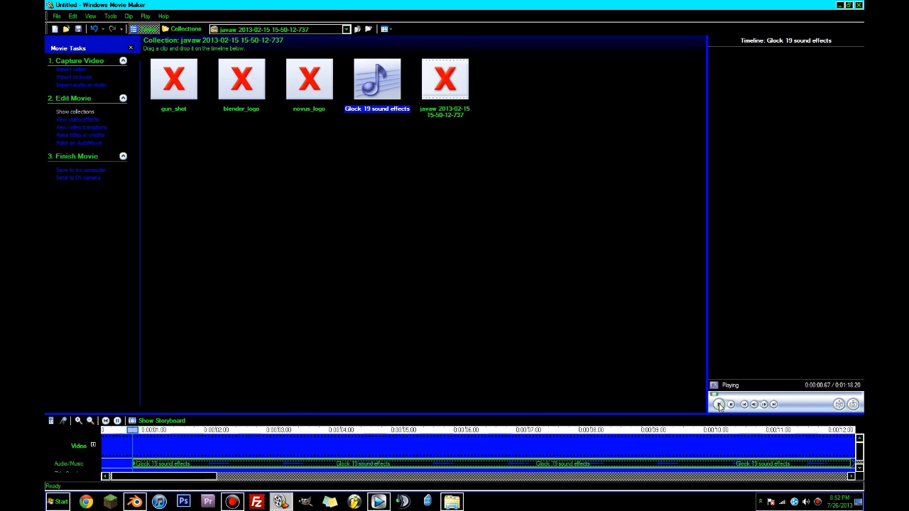
# Stop the audio preview and close Windows Movie Maker without saving the project
pyautogui.click(719, 404)
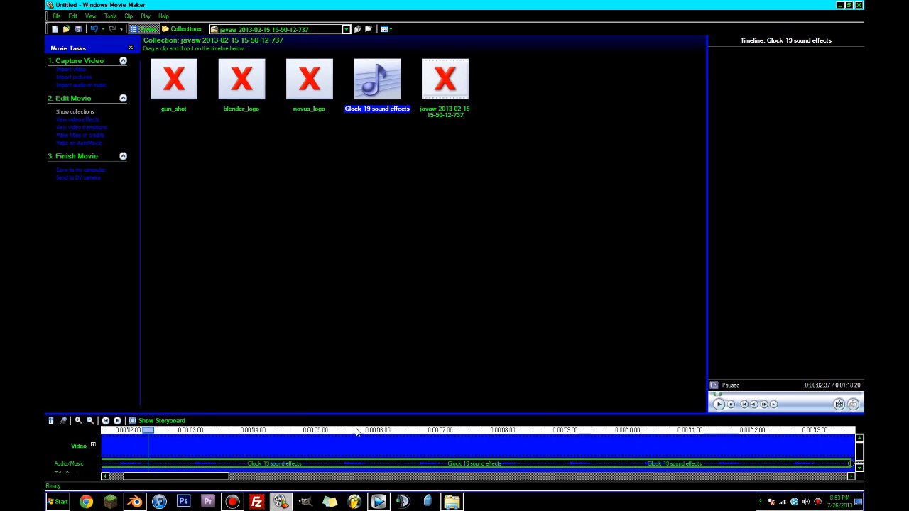
pyautogui.moveTo(171, 478); pyautogui.dragTo(114, 477)
pyautogui.moveTo(213, 466); pyautogui.dragTo(146, 466)
pyautogui.click(859, 5)
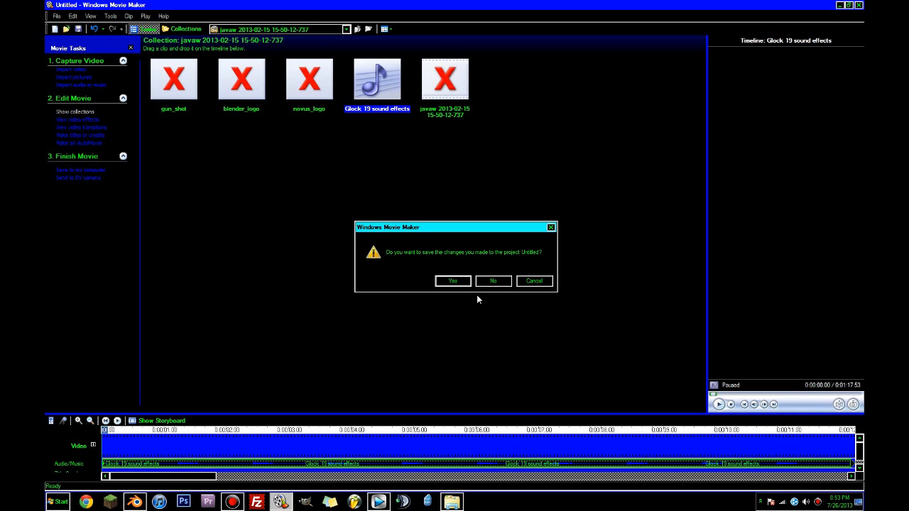
pyautogui.click(493, 281)
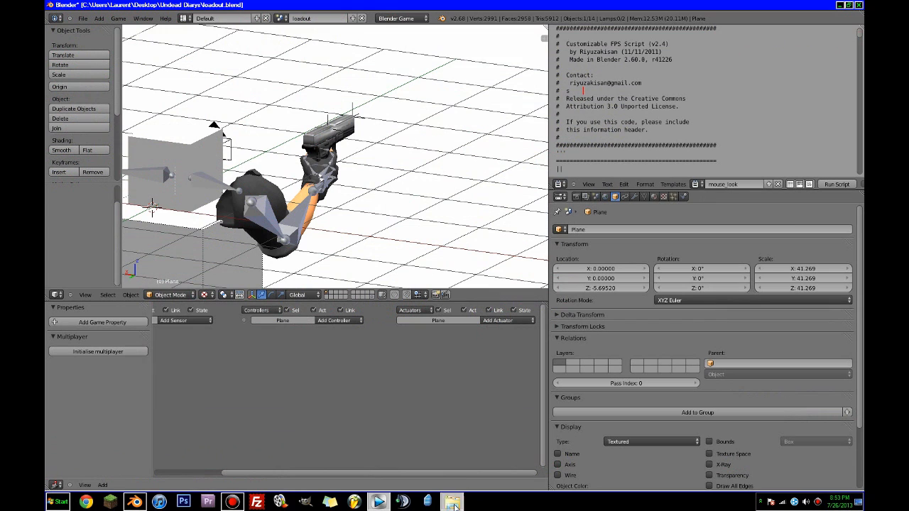
# Switch to the Undead Diarys sounds folder, open a second file browser window and display the Desktop folder in it
pyautogui.moveTo(44, 14); pyautogui.dragTo(304, 1)
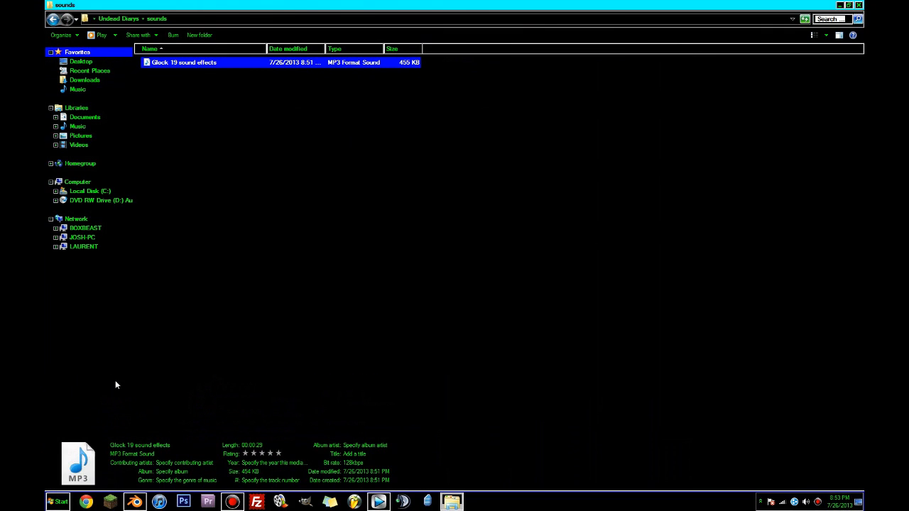
pyautogui.click(58, 501)
pyautogui.click(187, 63)
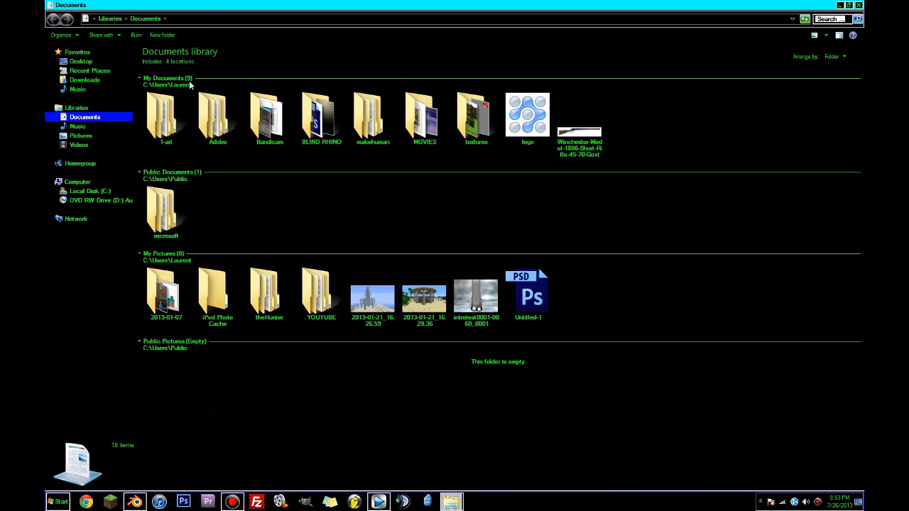
pyautogui.click(81, 62)
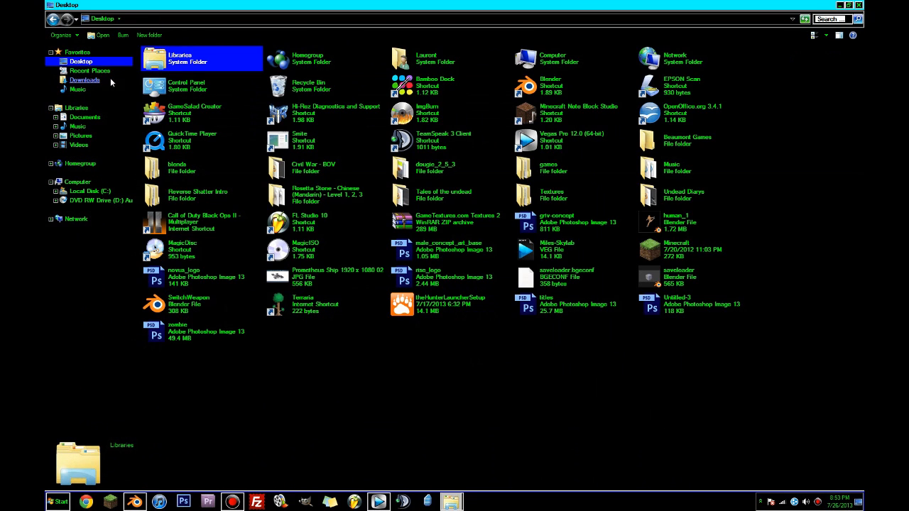
pyautogui.click(87, 71)
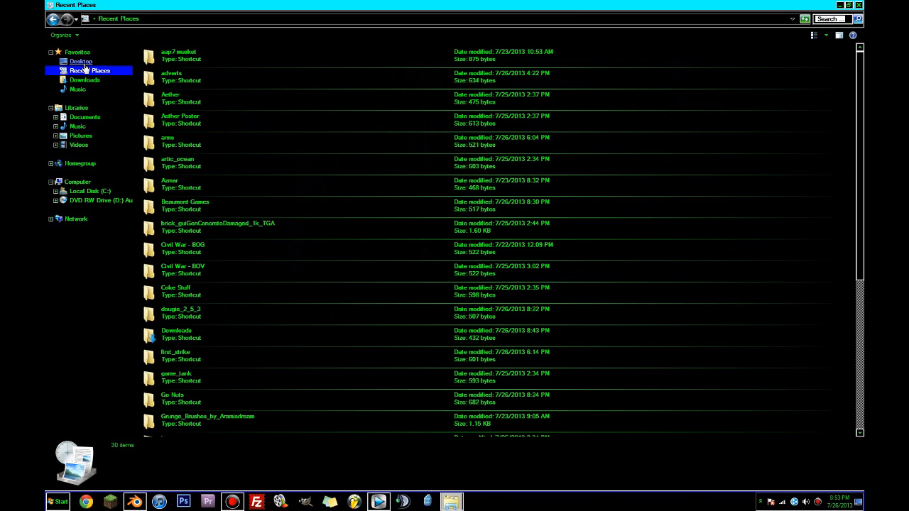
pyautogui.click(81, 61)
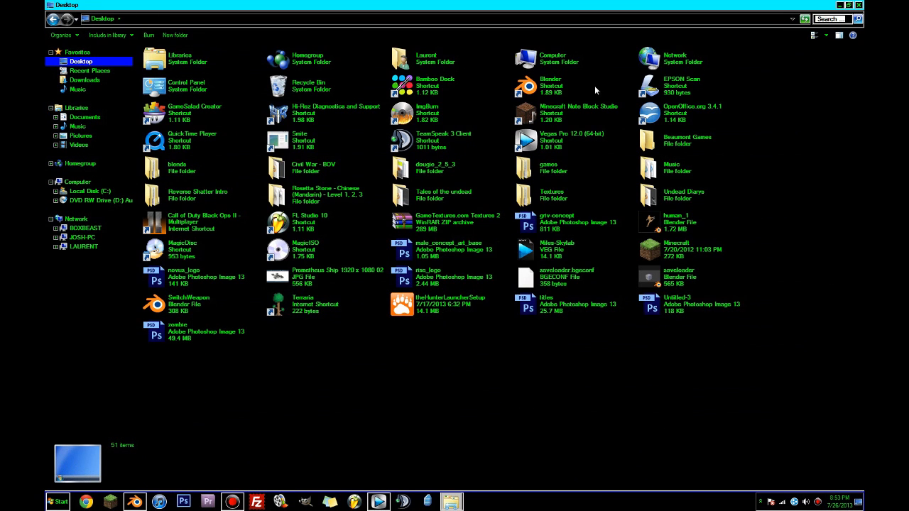
# Browse through the games folder into Addonexus and open its sounds folder
pyautogui.doubleClick(569, 169)
pyautogui.click(172, 63)
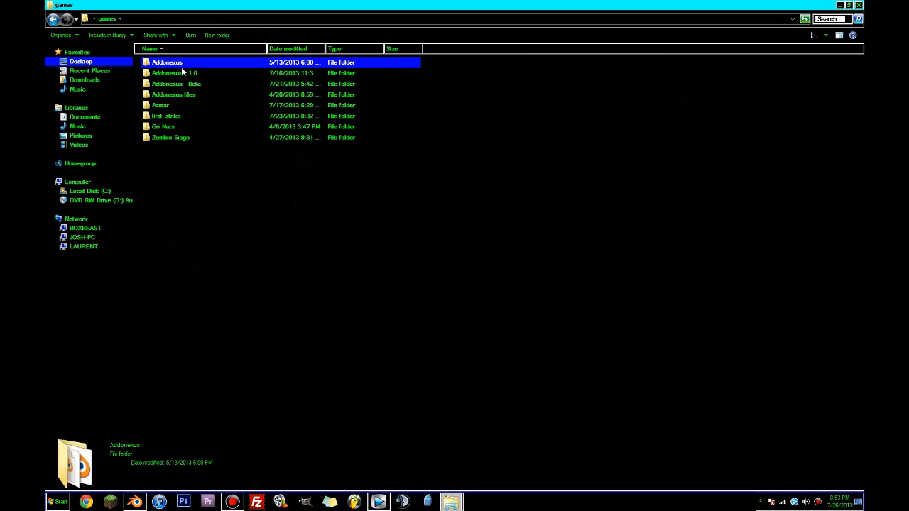
pyautogui.press('Down')
pyautogui.doubleClick(172, 63)
pyautogui.doubleClick(156, 61)
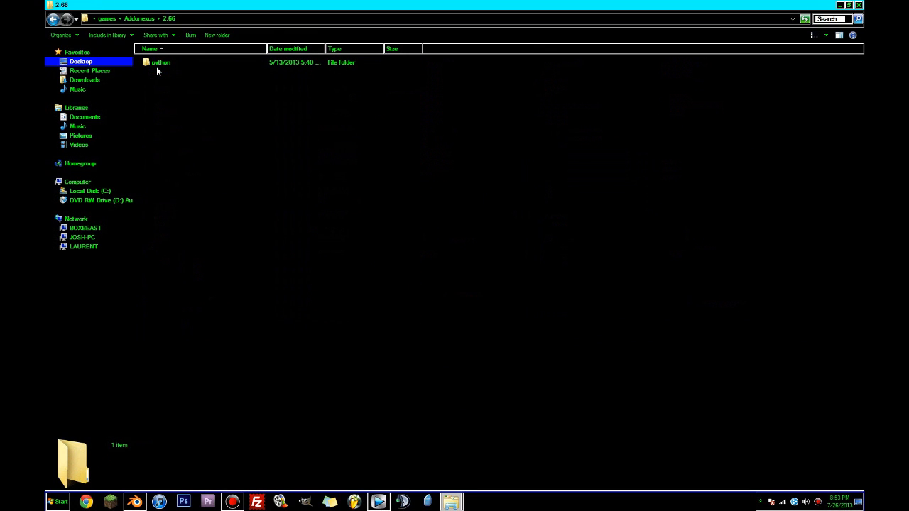
pyautogui.click(54, 20)
pyautogui.doubleClick(166, 81)
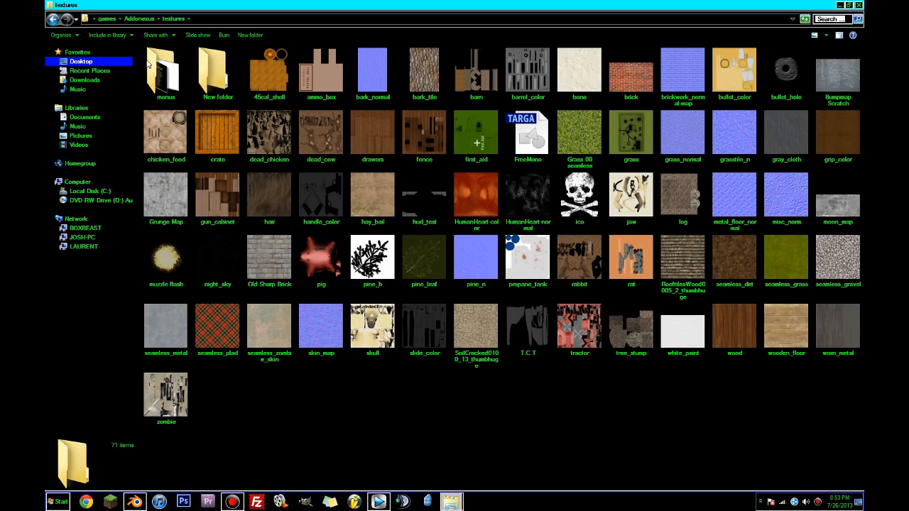
pyautogui.click(53, 20)
pyautogui.doubleClick(213, 75)
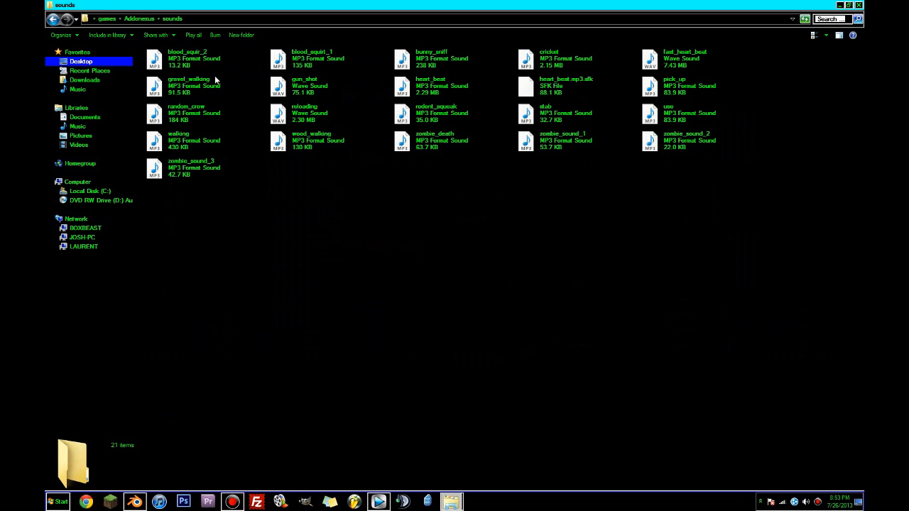
# Copy the gun_shot wave file into the Undead Diarys sounds folder and minimize both folder windows
pyautogui.moveTo(290, 5); pyautogui.dragTo(347, 147)
pyautogui.click(276, 288)
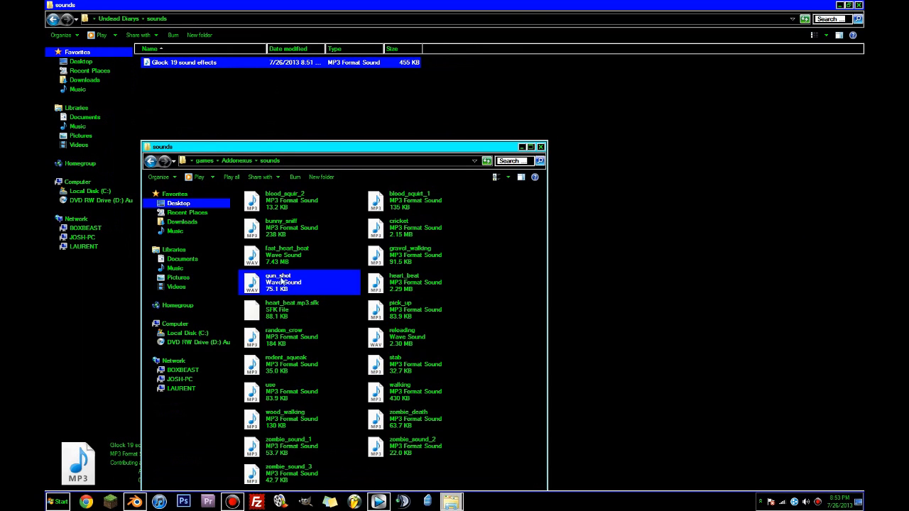
pyautogui.click(706, 259)
pyautogui.hotkey('ctrl', 'v')
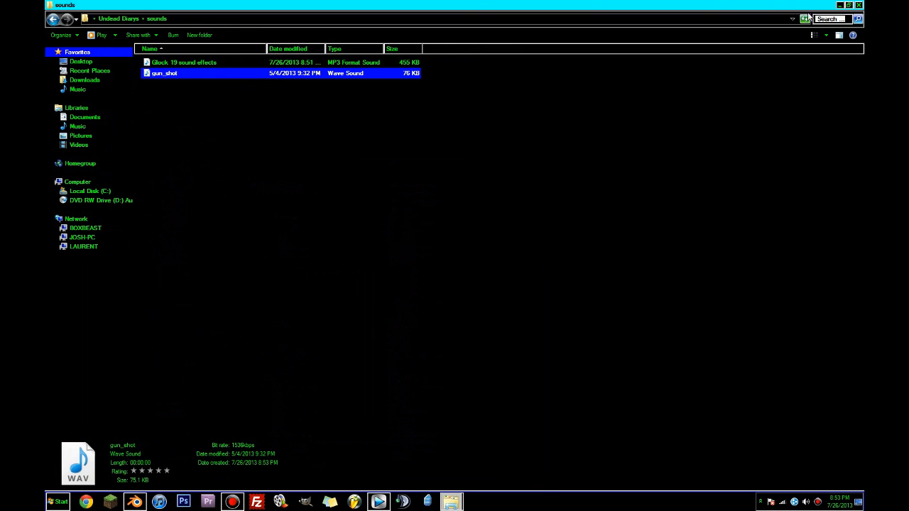
pyautogui.click(841, 6)
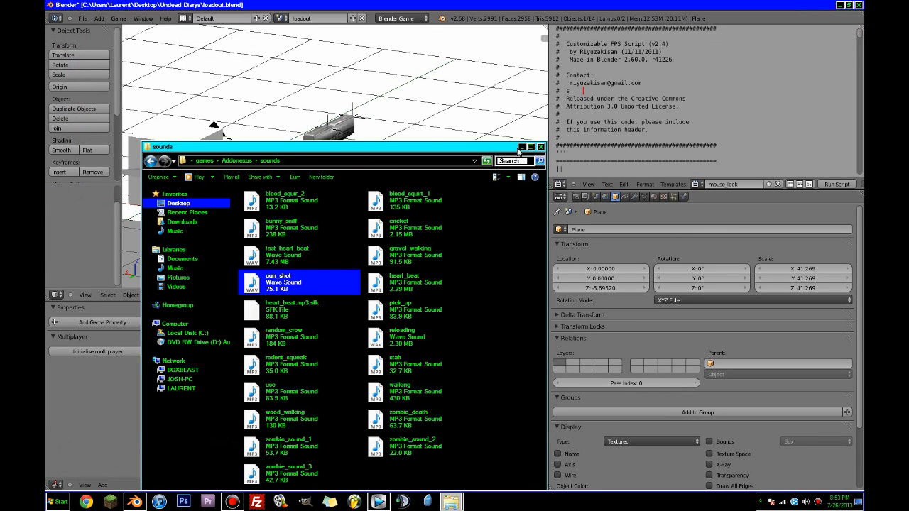
pyautogui.click(521, 147)
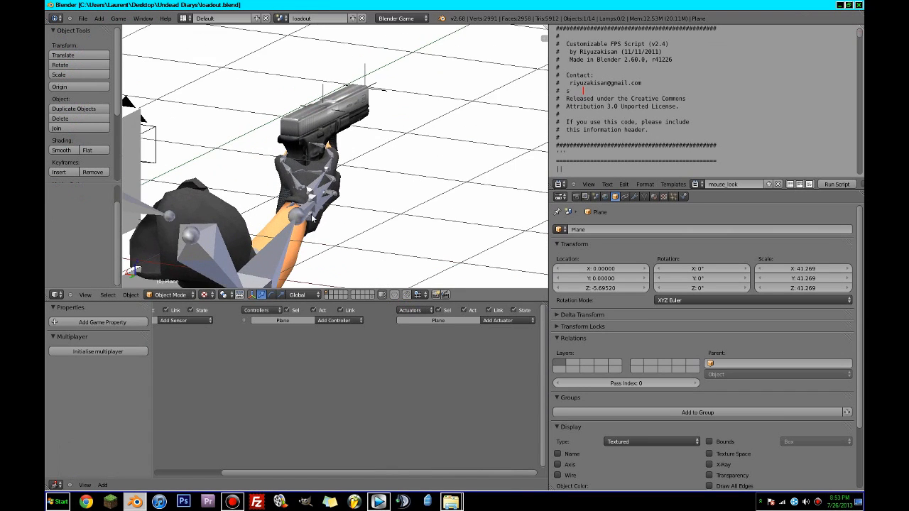
# Add a Sound actuator to the bullet_adder object at the pistol's muzzle and load gun_shot.wav into it
pyautogui.keyDown('shift'); pyautogui.moveTo(312, 219); pyautogui.dragTo(381, 242, button='middle'); pyautogui.keyUp('shift')
pyautogui.rightClick(435, 104)
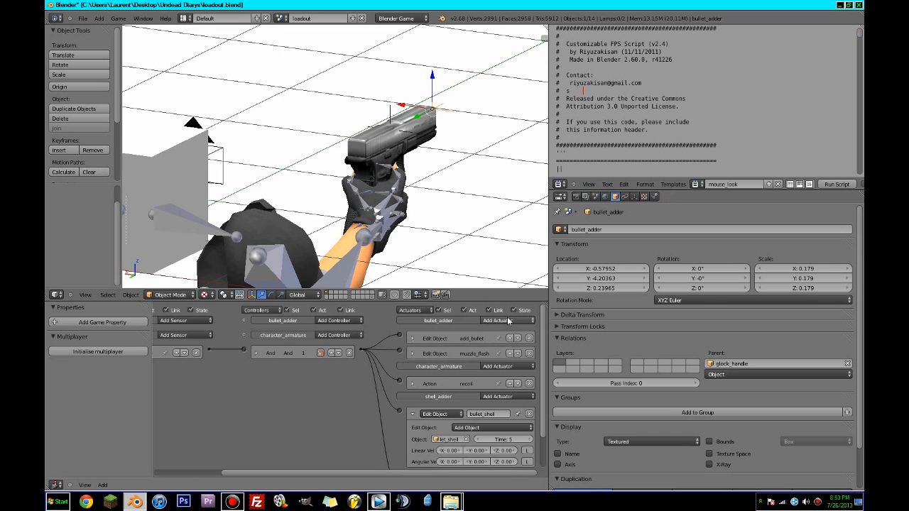
pyautogui.click(413, 417)
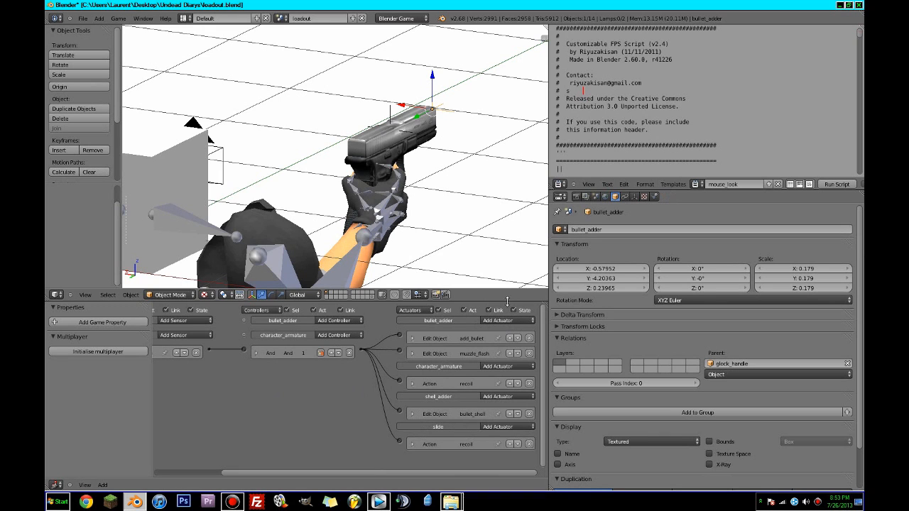
pyautogui.click(508, 320)
pyautogui.click(514, 446)
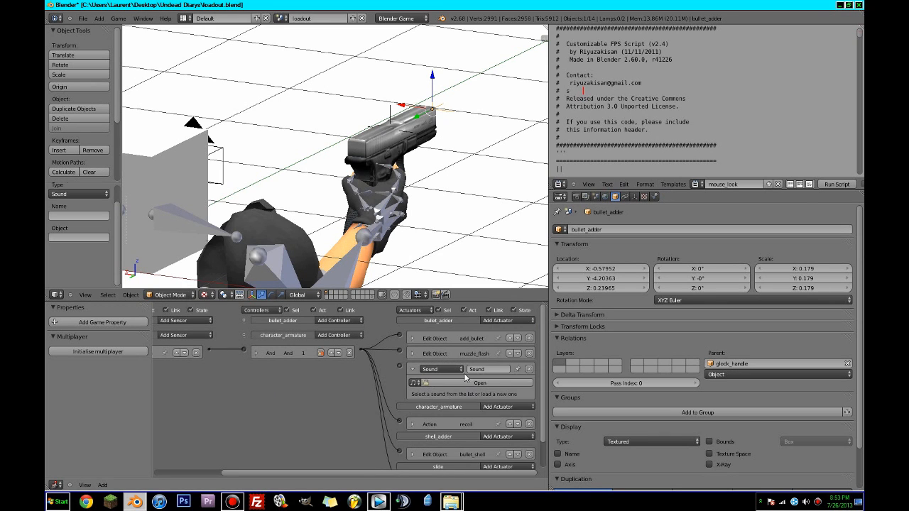
pyautogui.click(462, 381)
pyautogui.click(199, 79)
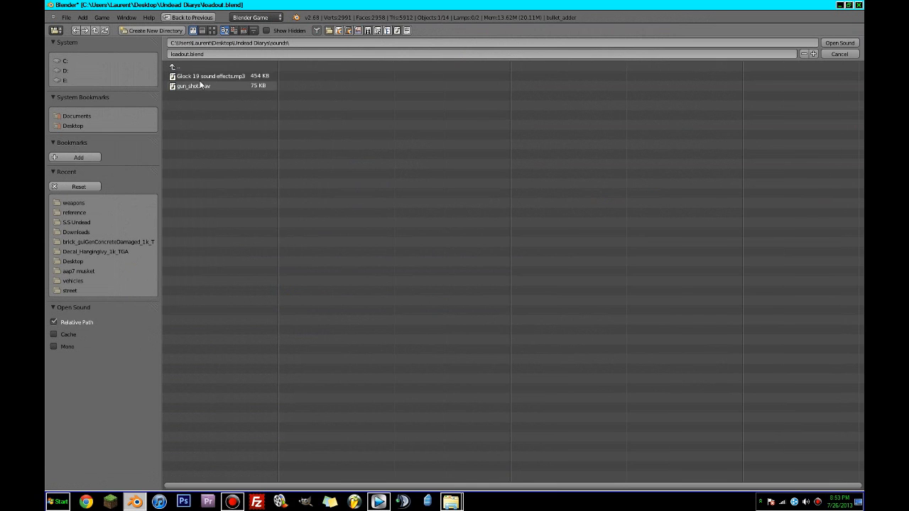
pyautogui.doubleClick(201, 86)
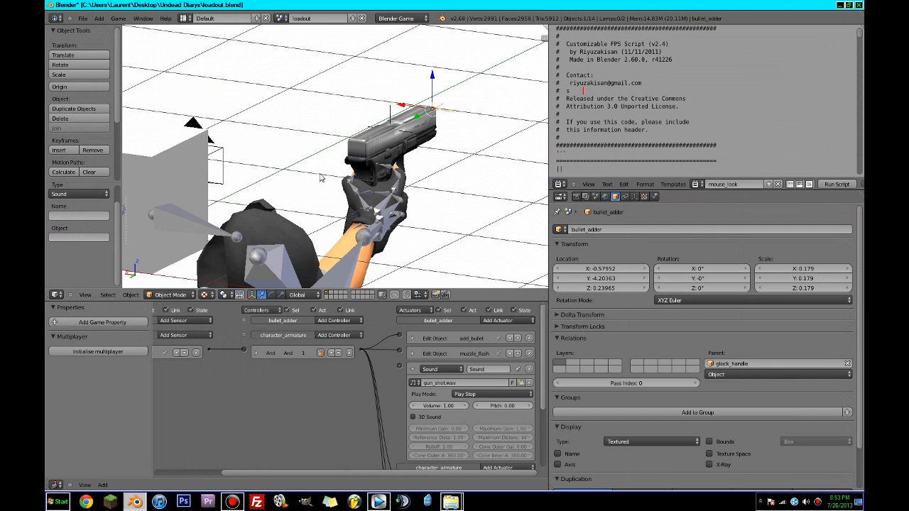
# Enable 3D Sound on the gunshot actuator and set its volume to 0.7
pyautogui.click(415, 418)
pyautogui.click(449, 406)
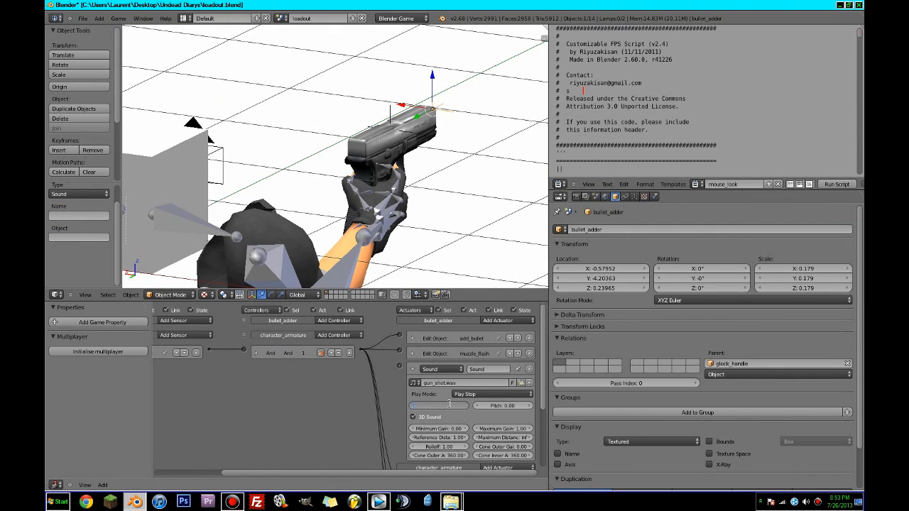
pyautogui.write('.7')
pyautogui.press('Return')
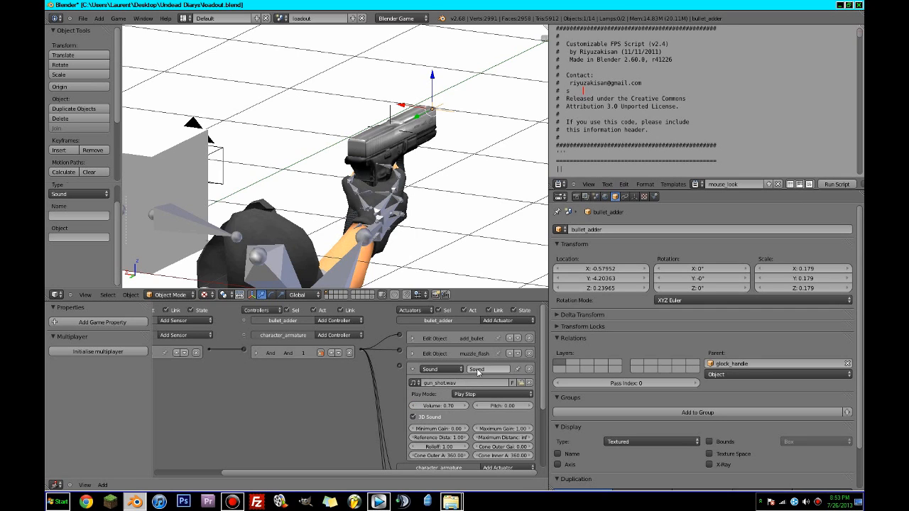
# Rename the Sound actuator to gun_shot, collapse it and connect it to the existing And controller
pyautogui.click(478, 369)
pyautogui.write('gun_shot')
pyautogui.press('Return')
pyautogui.click(413, 369)
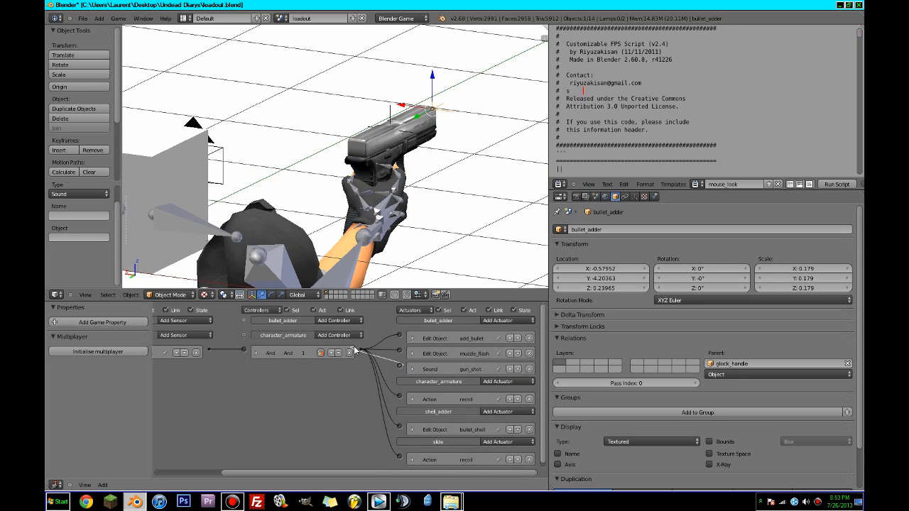
# Save the blend file and test-fire the pistol in the game engine
pyautogui.hotkey('ctrl', 's')
pyautogui.press('p')
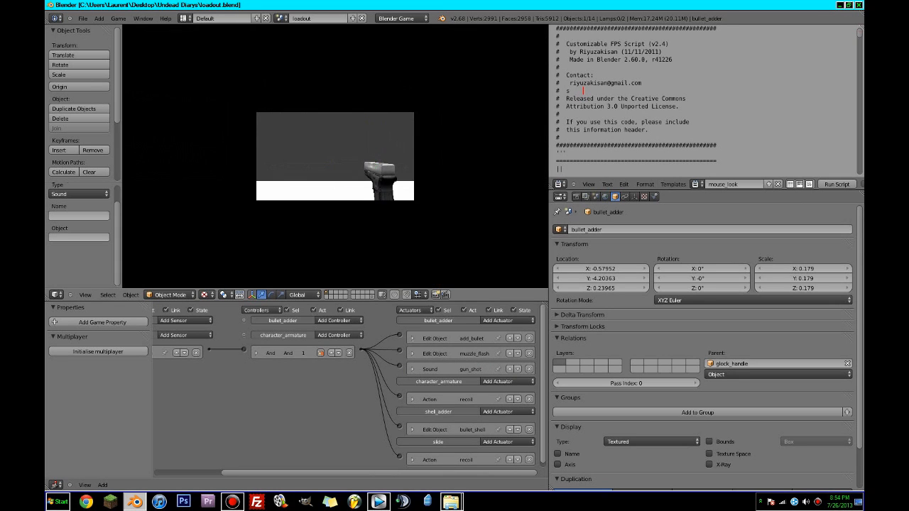
pyautogui.click(334, 157)
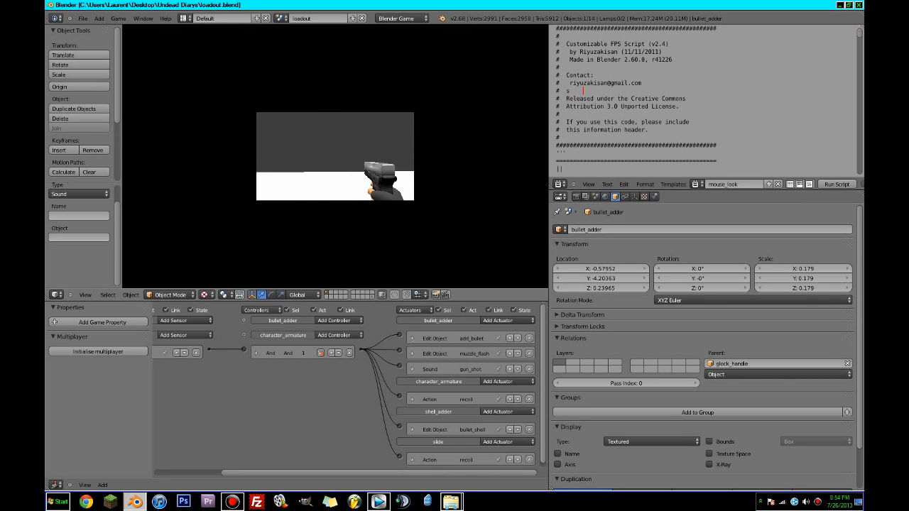
pyautogui.click(336, 162)
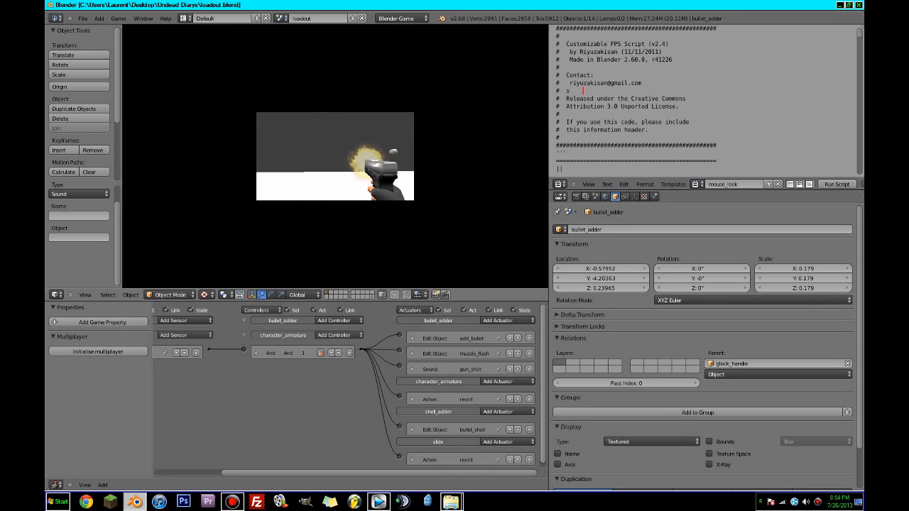
pyautogui.press('Escape')
# Run the game in a maximized 3D view, stop it and restore the multi-editor layout
pyautogui.hotkey('ctrl', 'Up')
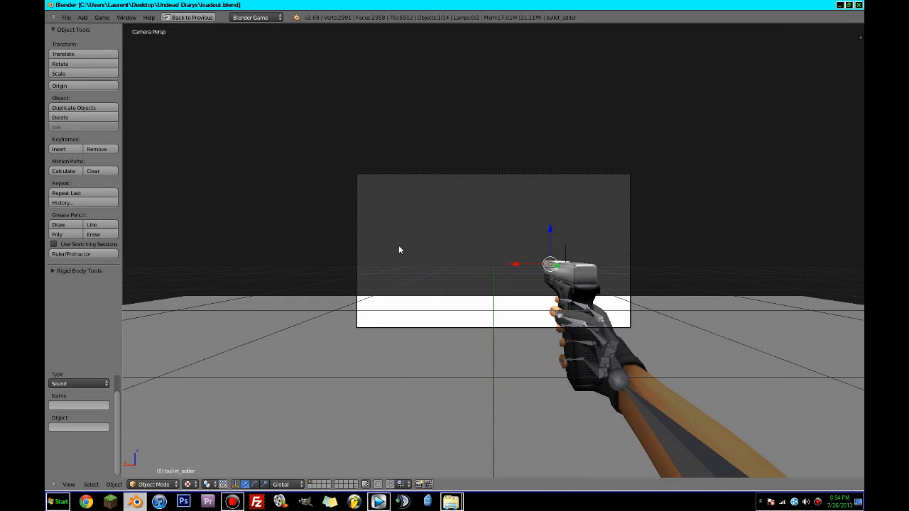
pyautogui.press('p')
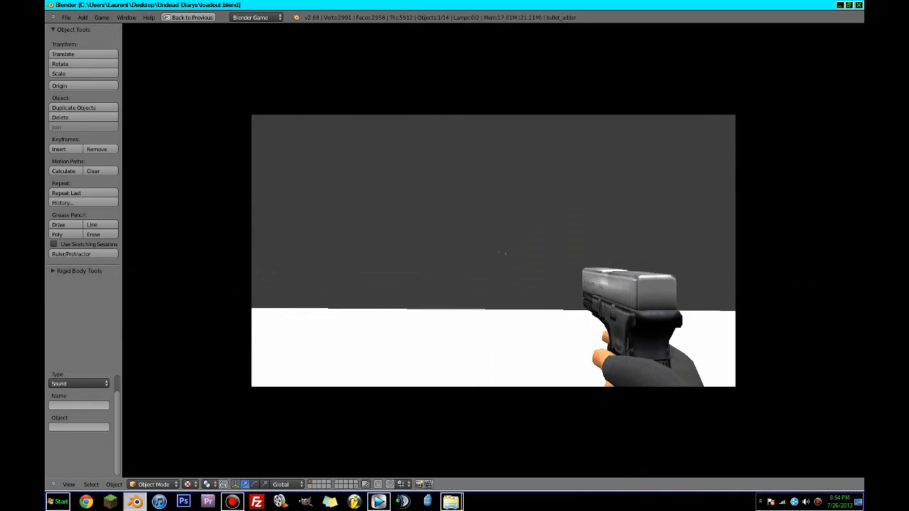
pyautogui.press('Escape')
pyautogui.hotkey('ctrl', 'Up')
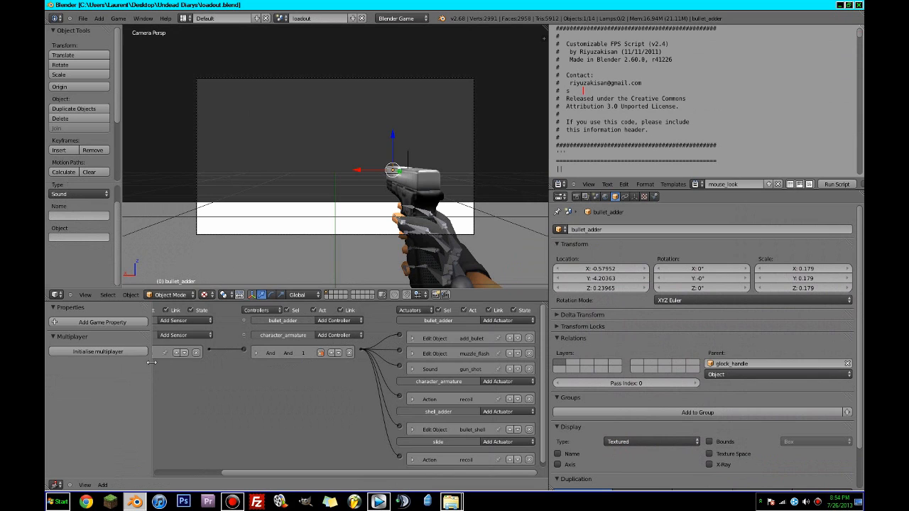
# Expand the left_mouse sensor in a widened logic area and set its frequency to 30
pyautogui.moveTo(151, 366); pyautogui.dragTo(98, 369)
pyautogui.moveTo(122, 383); pyautogui.dragTo(264, 393, button='middle')
pyautogui.scroll(2, 213, 391)
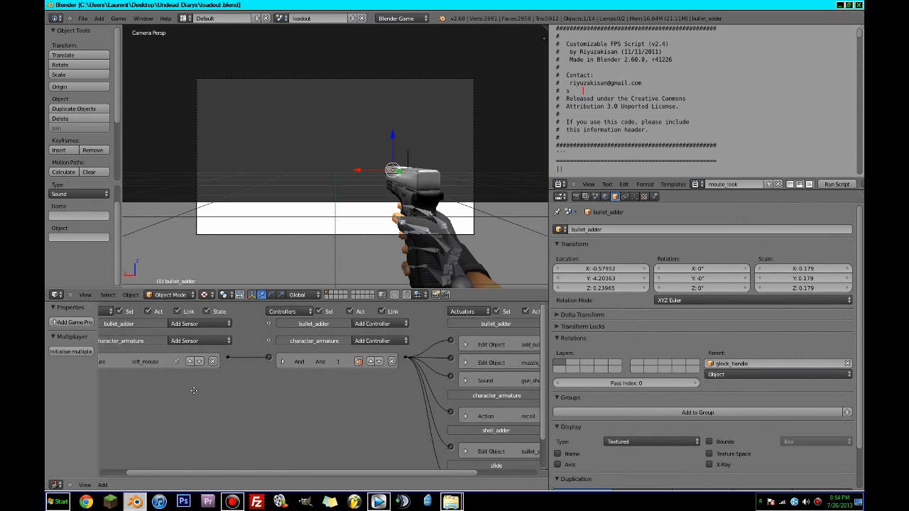
pyautogui.click(109, 362)
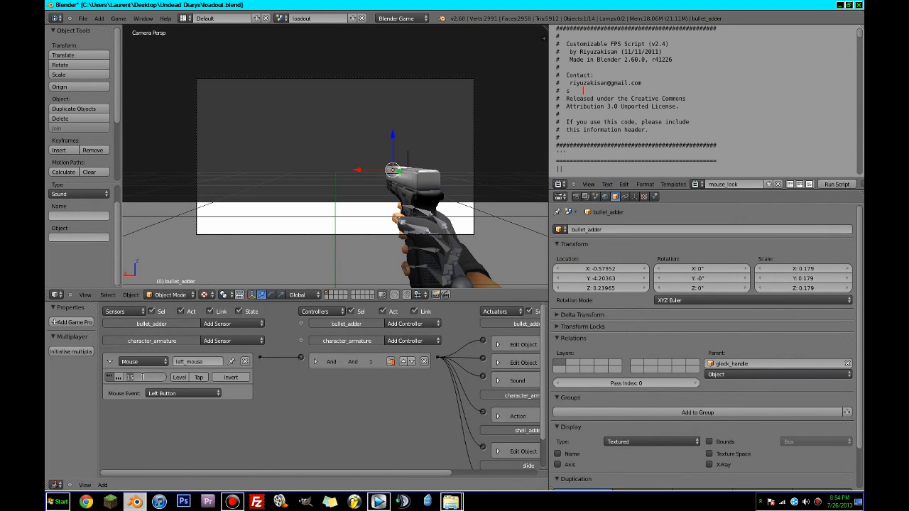
# Test the pistol's firing rate in the game engine and save the blend file
pyautogui.press('p')
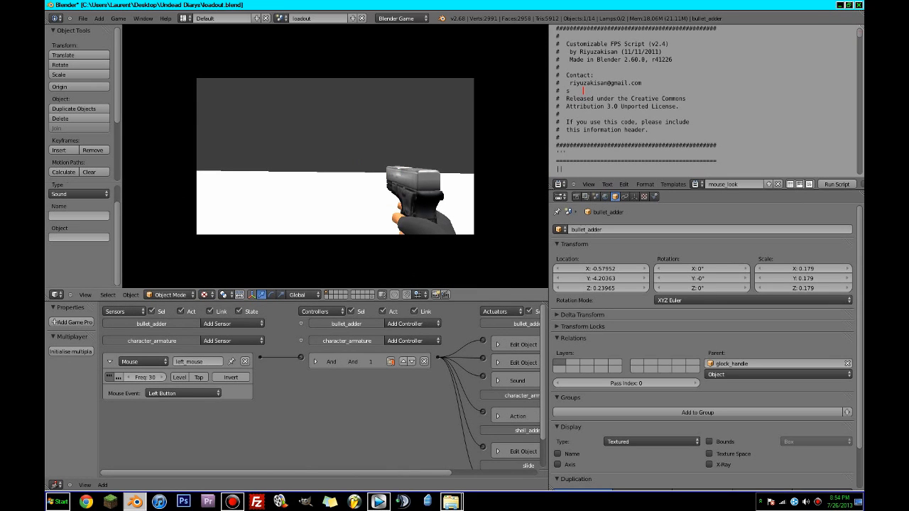
pyautogui.press('Escape')
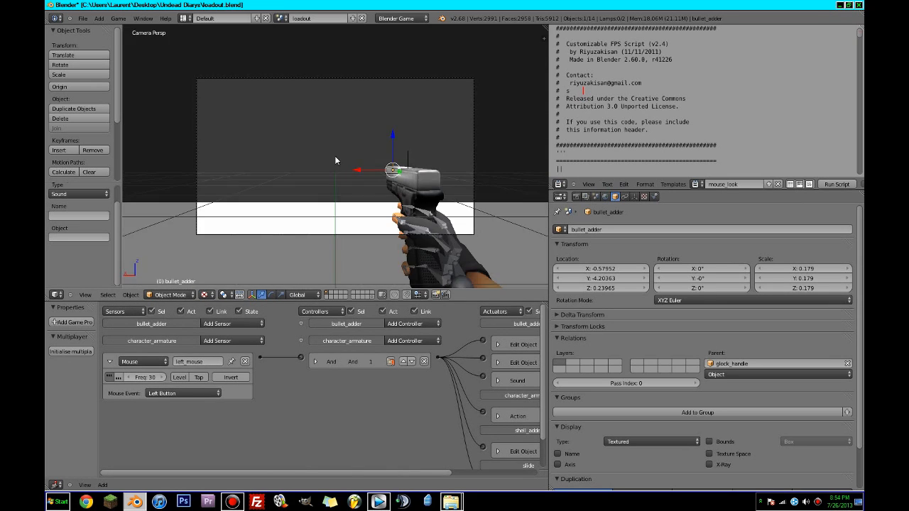
pyautogui.hotkey('ctrl', 's')
# Test-fire the pistol in the game engine with the 3D view maximized, and stop the game
pyautogui.click(355, 158)
pyautogui.hotkey('shift', 'space')
pyautogui.scroll(1, 481, 244)
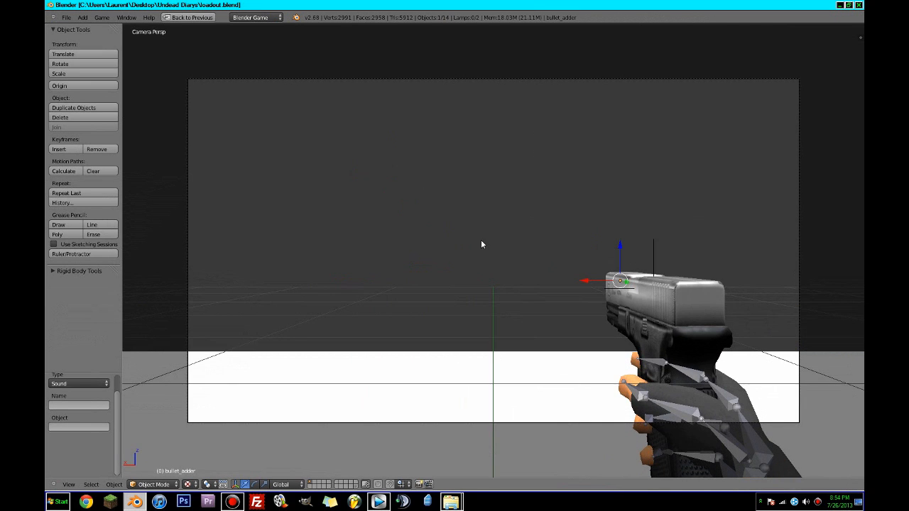
pyautogui.press('p')
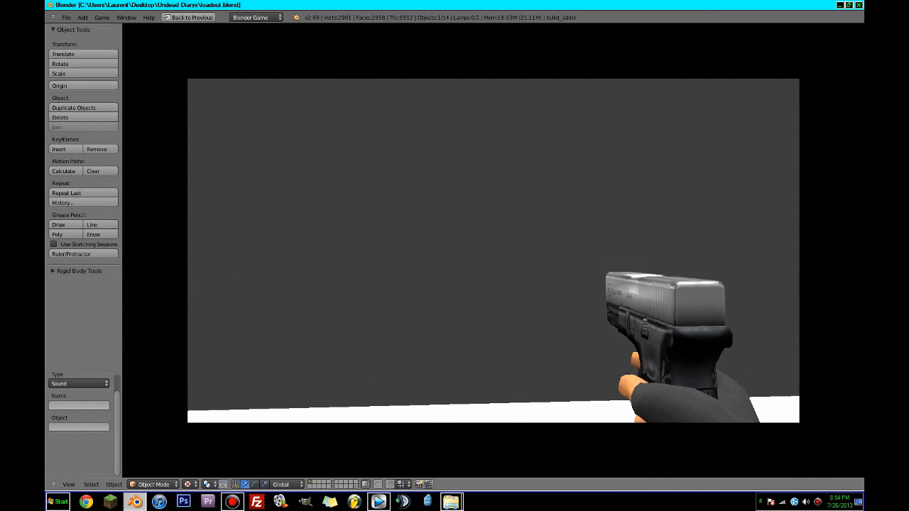
pyautogui.click(493, 251)
pyautogui.click(493, 251)
pyautogui.click(493, 251)
pyautogui.click(493, 251)
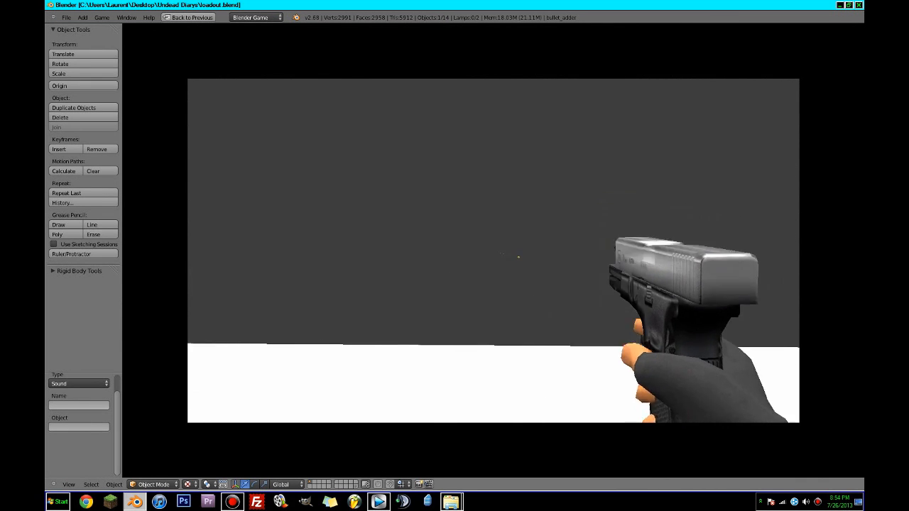
pyautogui.press('Escape')
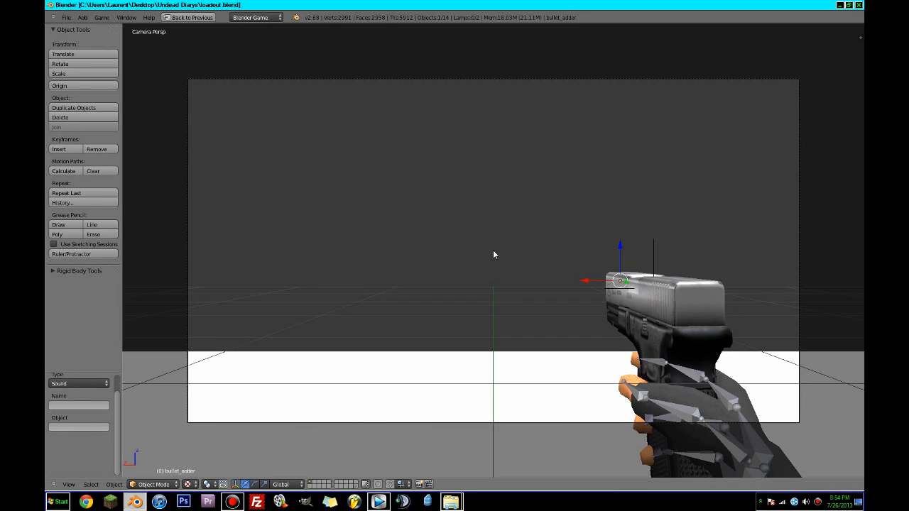
# Restore the multi-editor layout, expand the gun_shot sound actuator and set its play mode to Play End
pyautogui.hotkey('shift', 'space')
pyautogui.moveTo(481, 393); pyautogui.dragTo(381, 392, button='middle')
pyautogui.click(393, 382)
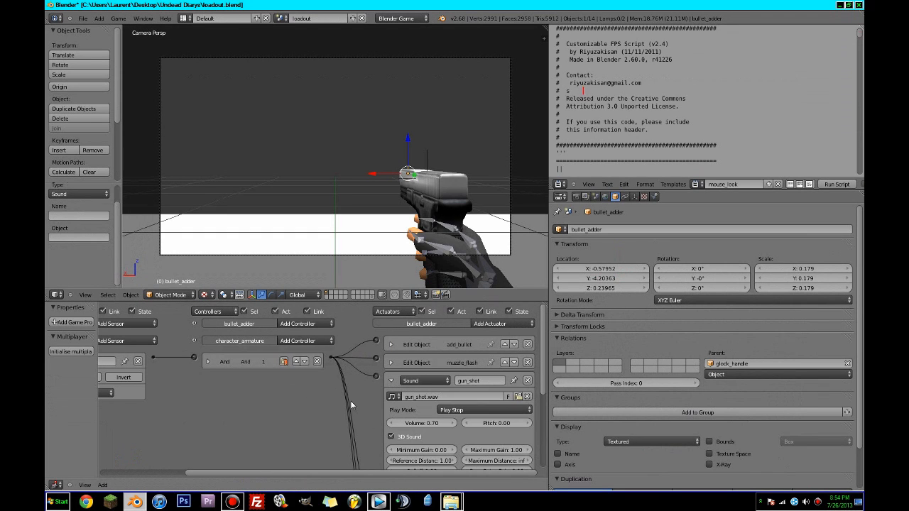
pyautogui.scroll(-1, 351, 406)
pyautogui.click(485, 393)
pyautogui.click(485, 373)
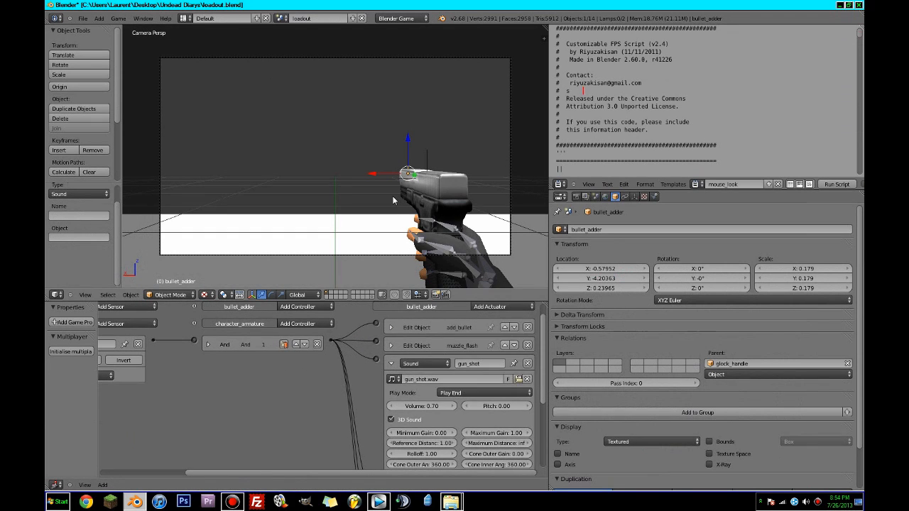
# Test the gunshot's playback in a maximized 3D view, save over loadout.blend and restore the multi-editor layout
pyautogui.hotkey('shift', 'space')
pyautogui.press('p')
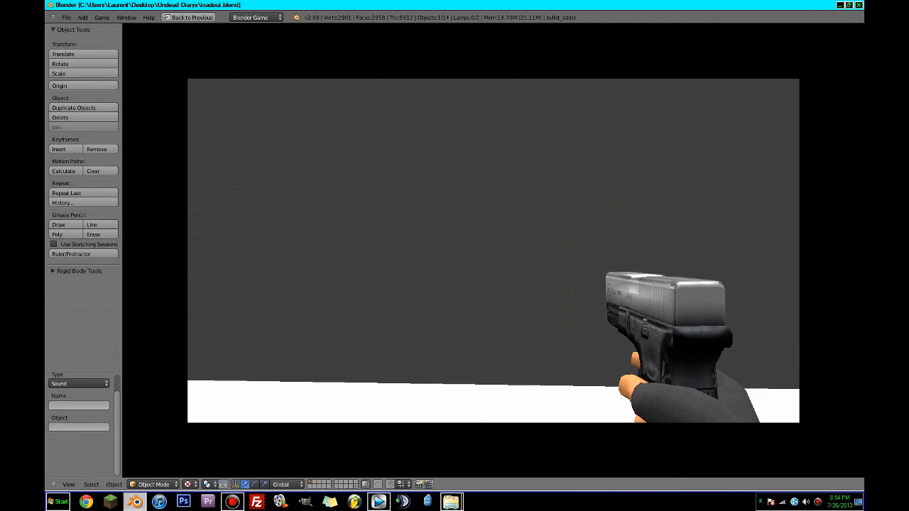
pyautogui.click(493, 250)
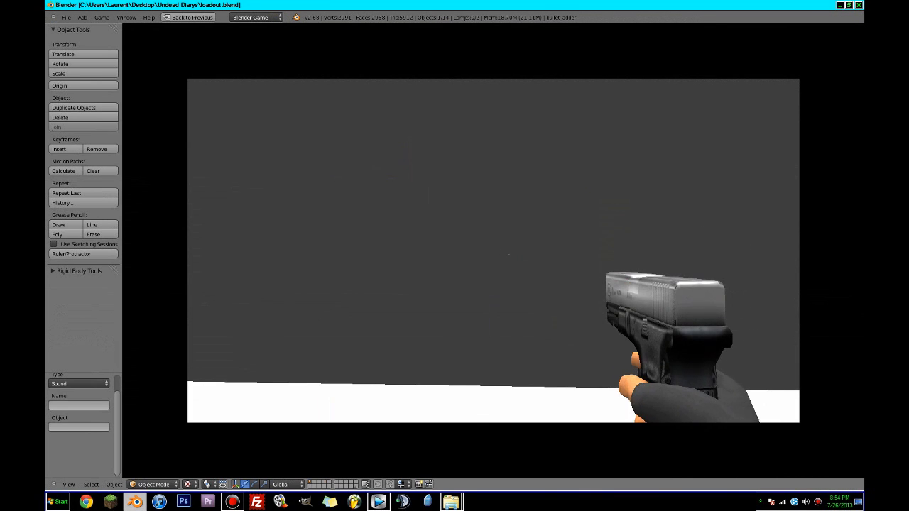
pyautogui.click(510, 254)
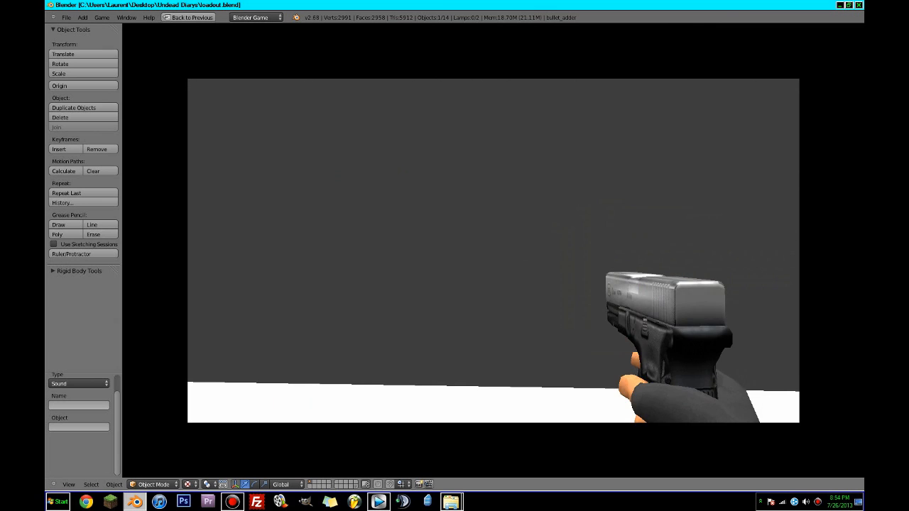
pyautogui.click(512, 255)
pyautogui.press('Escape')
pyautogui.press('space')
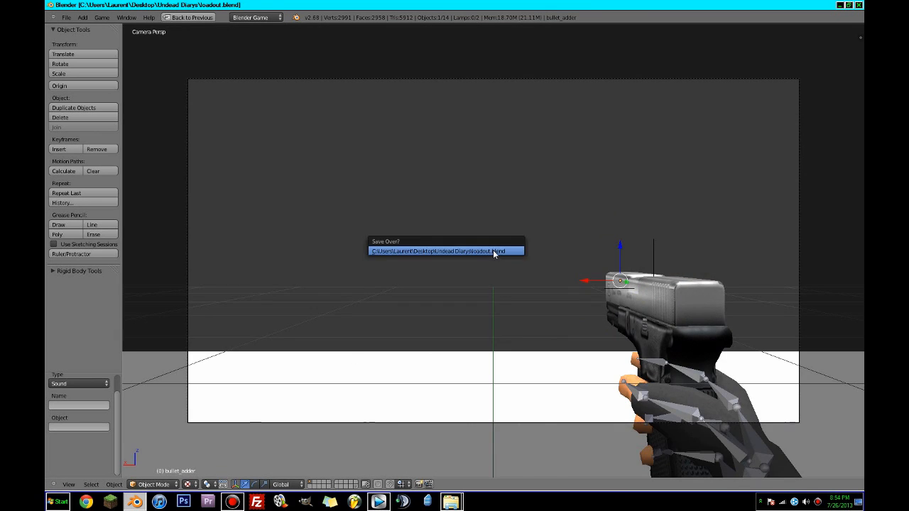
pyautogui.click(493, 250)
pyautogui.click(476, 393)
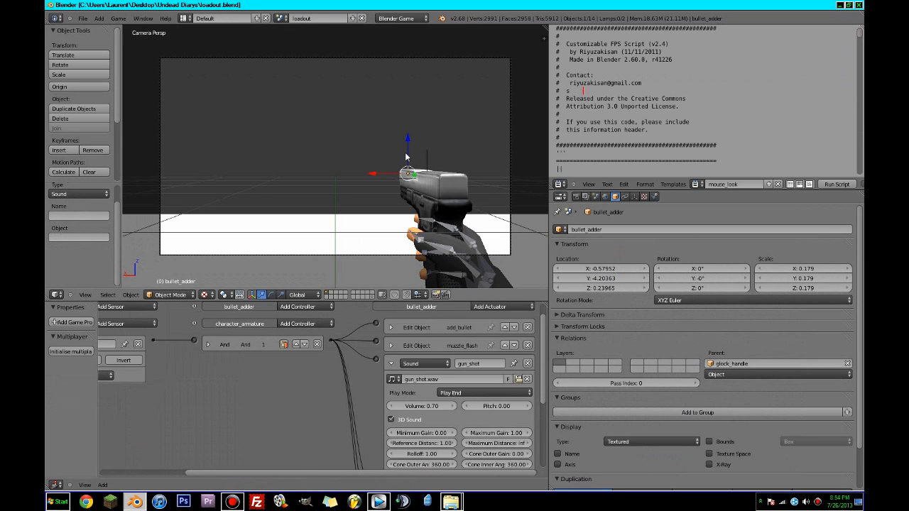
# Run the game in the normal-sized 3D view, fire several shots with the pistol and stop it
pyautogui.press('p')
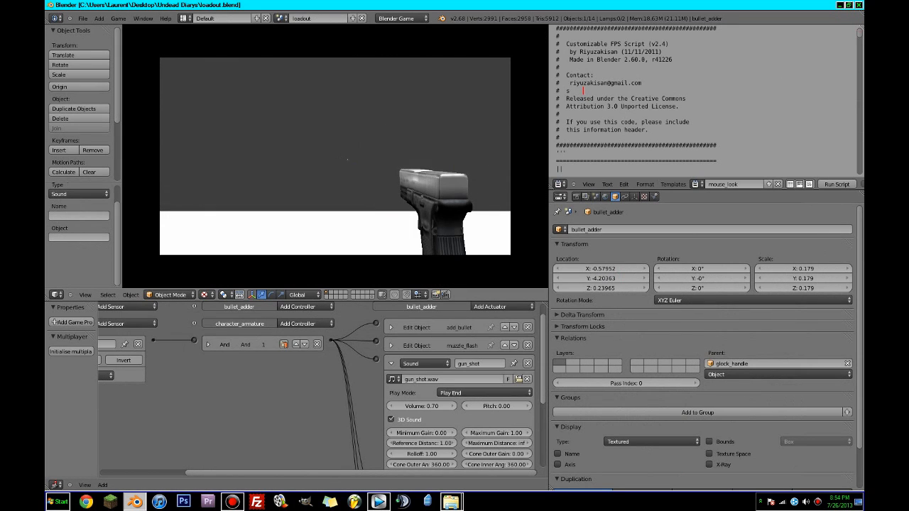
pyautogui.click(334, 156)
pyautogui.click(334, 157)
pyautogui.click(335, 156)
pyautogui.click(335, 157)
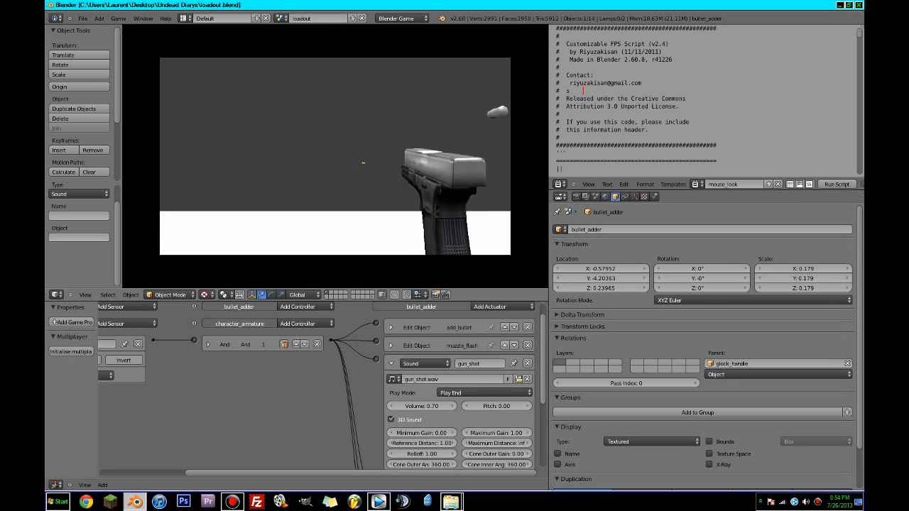
pyautogui.click(334, 156)
pyautogui.click(335, 156)
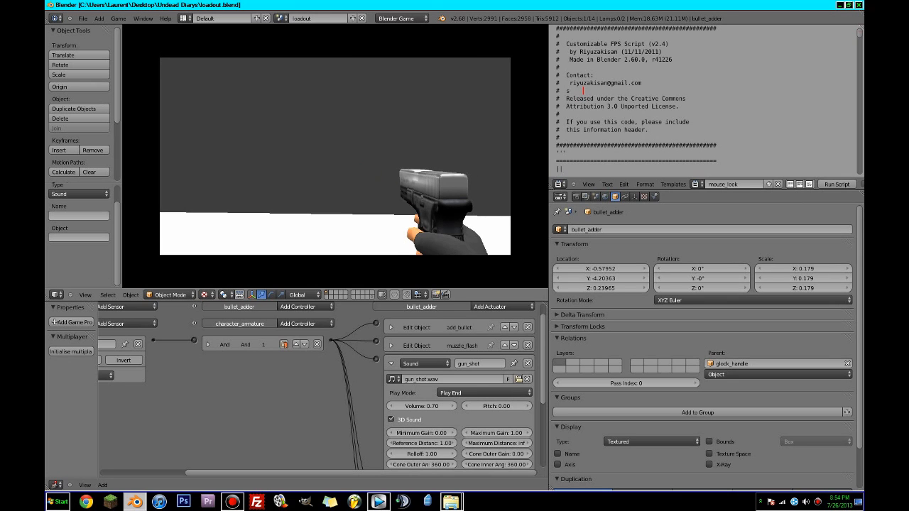
pyautogui.press('Escape')
# Collapse the gun_shot sound actuator and save over loadout.blend
pyautogui.hotkey('ctrl', 's')
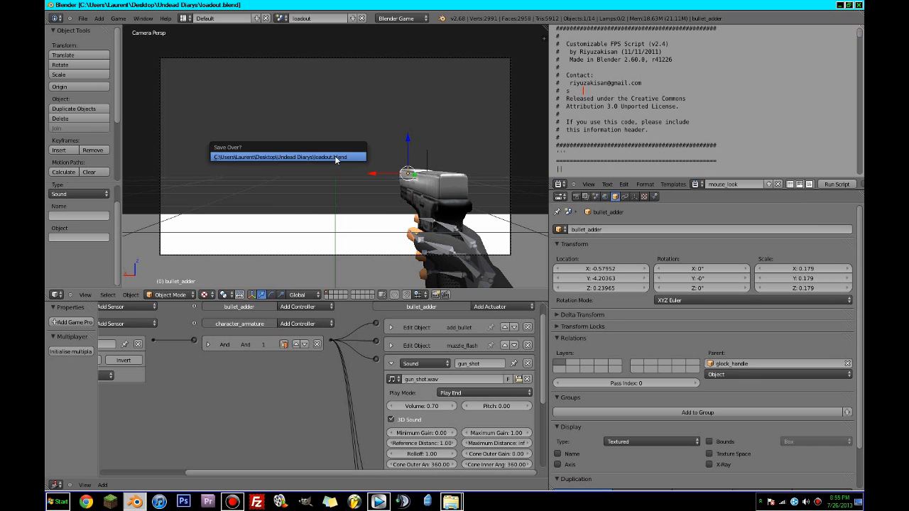
pyautogui.click(336, 160)
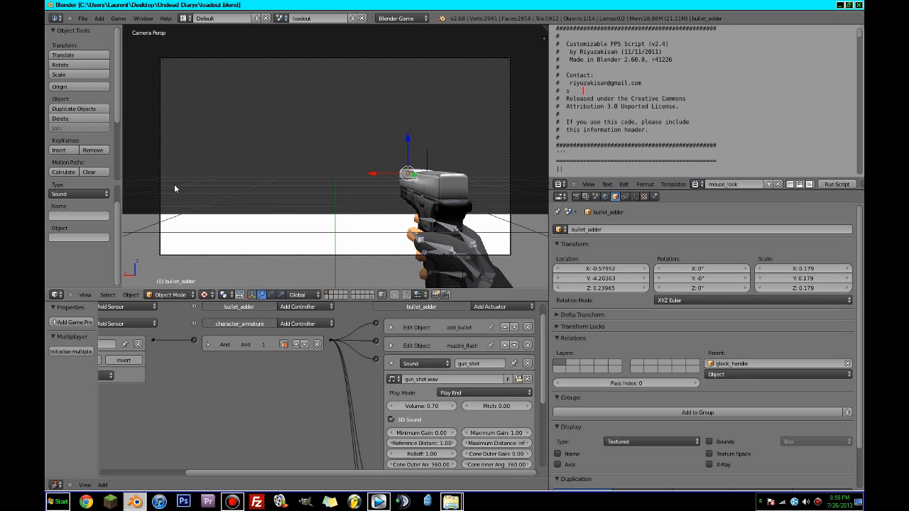
pyautogui.click(390, 363)
pyautogui.hotkey('ctrl', 's')
pyautogui.click(308, 158)
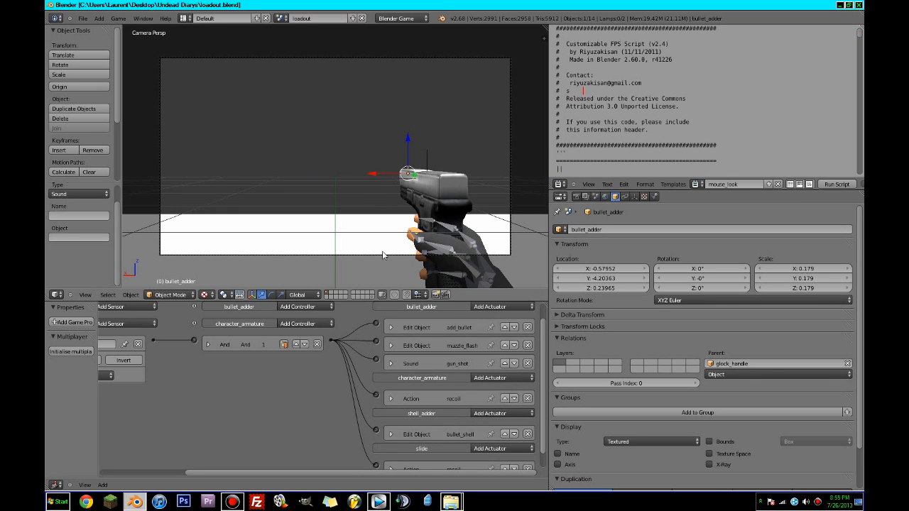
# Select character_arms, change the engine to Blender Render and render a still image of the camera view
pyautogui.keyDown('alt'); pyautogui.rightClick(369, 190); pyautogui.keyUp('alt')
pyautogui.click(370, 190)
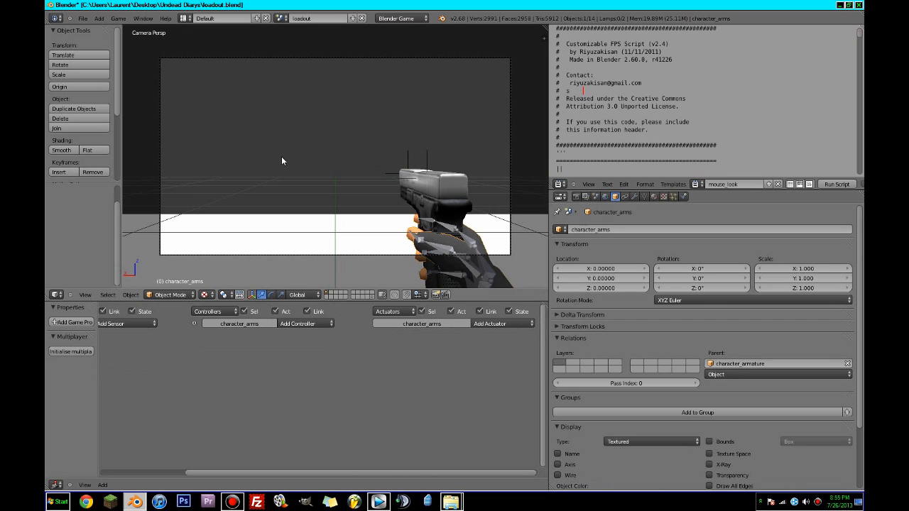
pyautogui.click(397, 17)
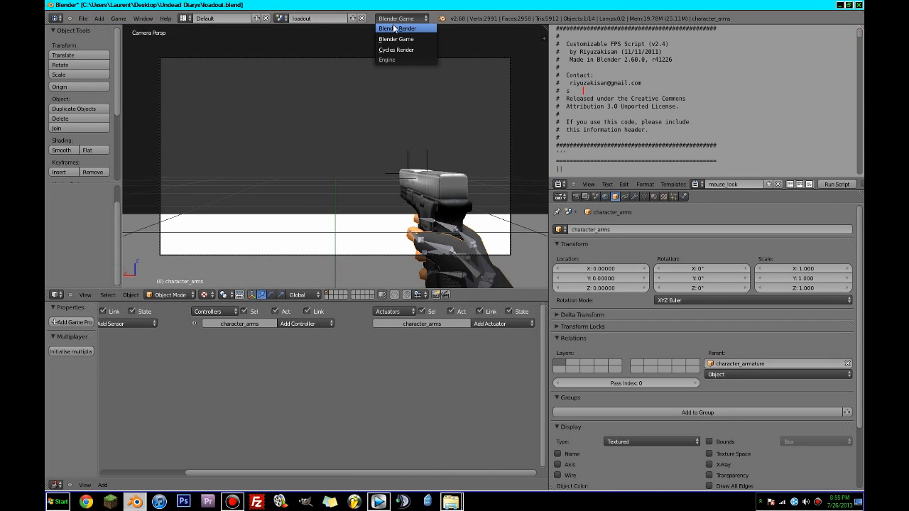
pyautogui.click(119, 19)
pyautogui.click(122, 30)
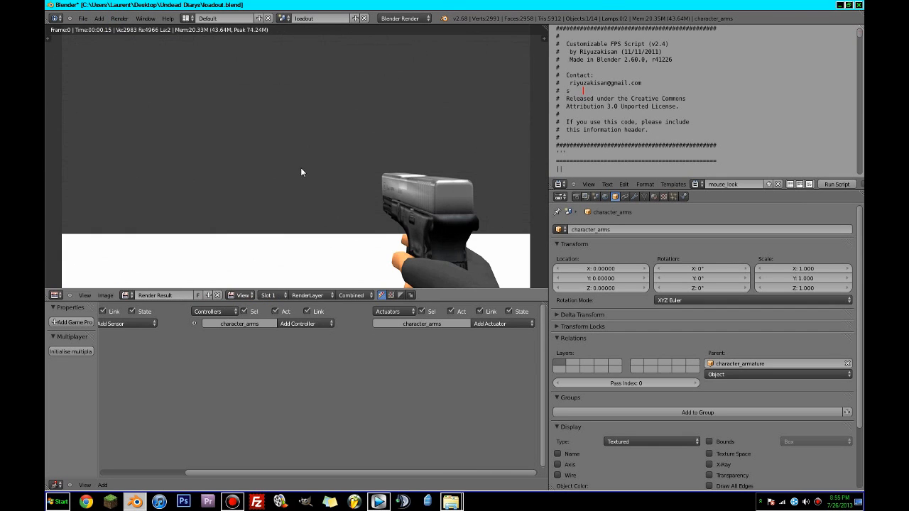
pyautogui.scroll(-1, 301, 167)
# Save a copy of the render as hud.png in a new gui folder inside the textures folder
pyautogui.click(105, 295)
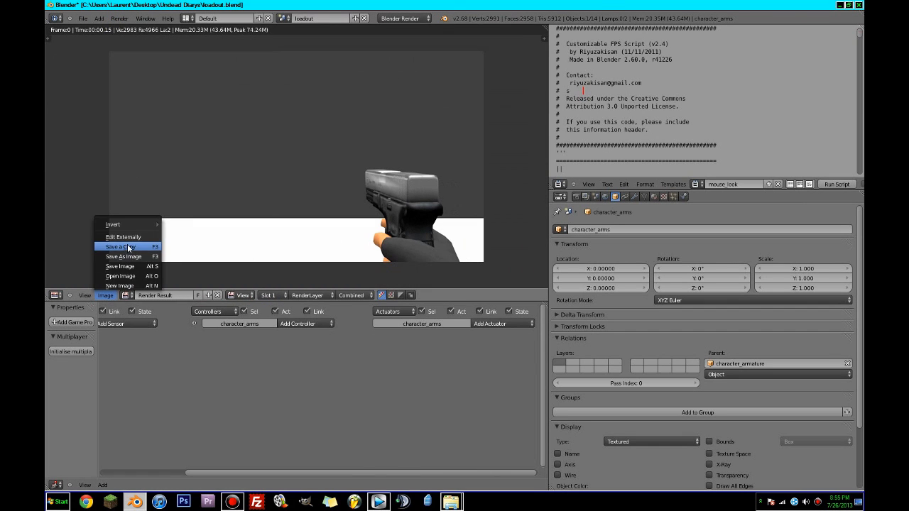
pyautogui.click(129, 247)
pyautogui.click(185, 86)
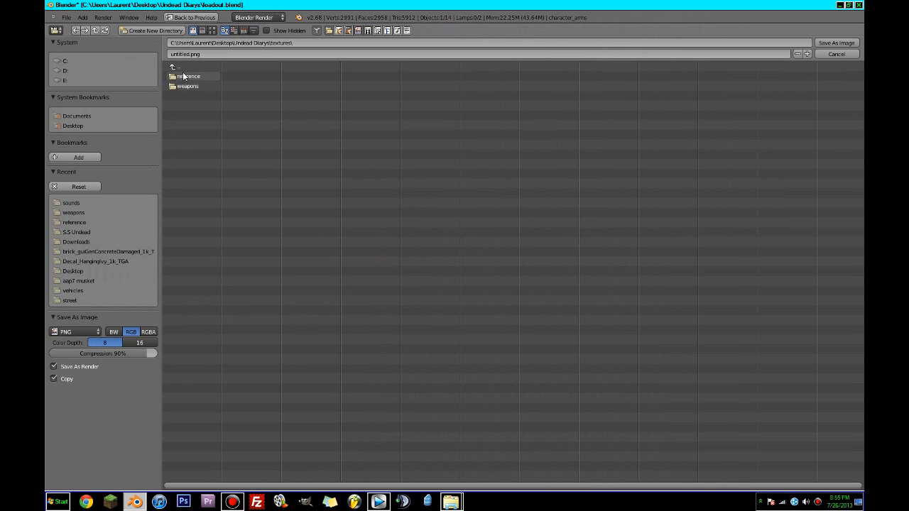
pyautogui.click(173, 31)
pyautogui.click(183, 77)
pyautogui.click(171, 31)
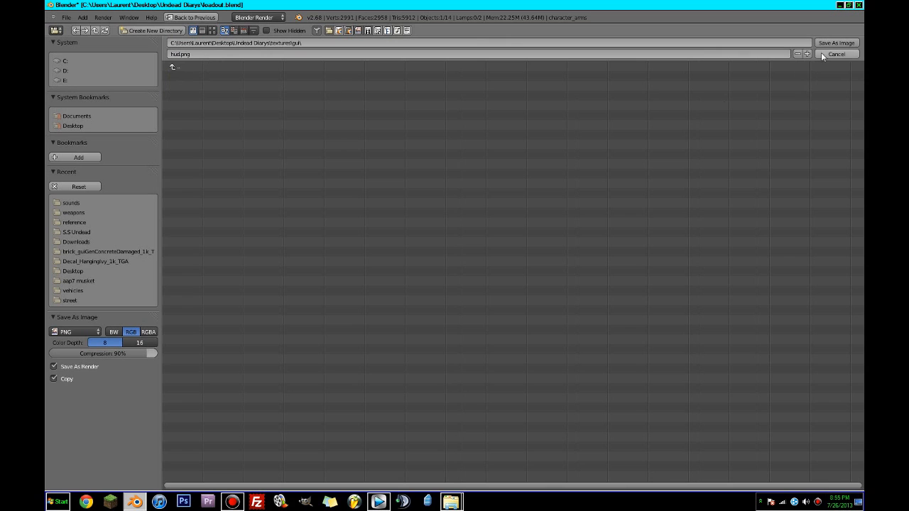
pyautogui.click(828, 54)
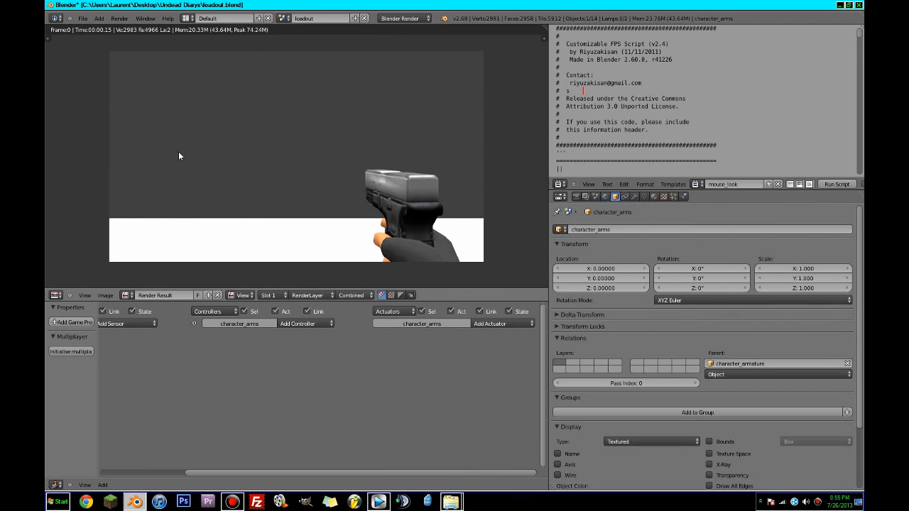
# Close the render result and set the engine back to Blender Game
pyautogui.press('Escape')
pyautogui.click(390, 22)
pyautogui.click(398, 38)
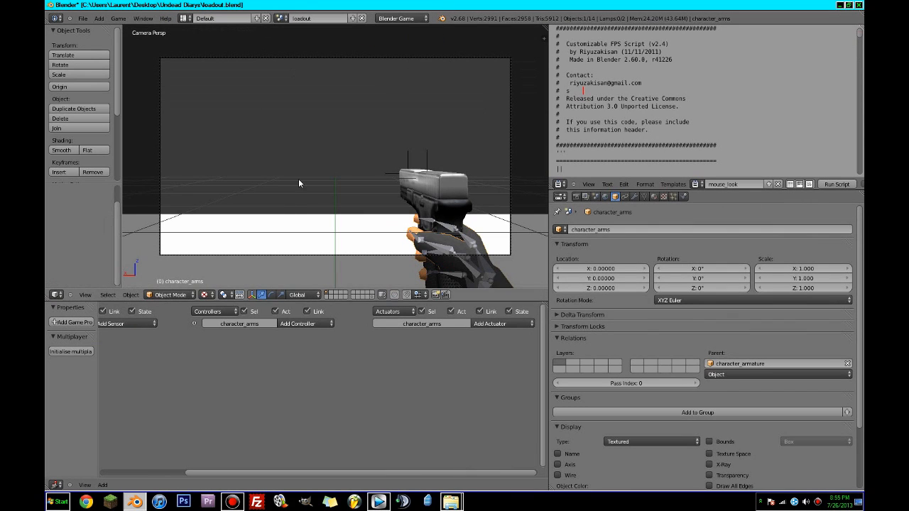
# Launch Photoshop and open the Undead Diarys textures folder in the file explorer
pyautogui.click(183, 502)
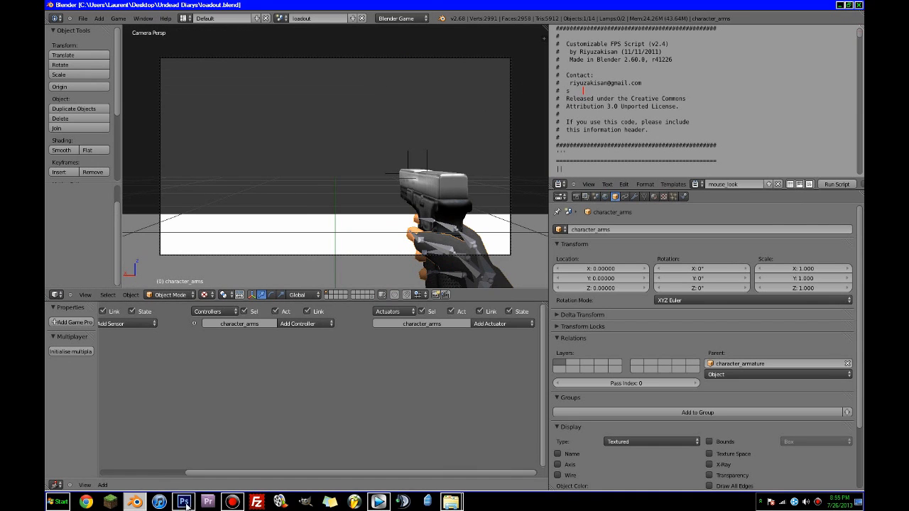
pyautogui.click(452, 468)
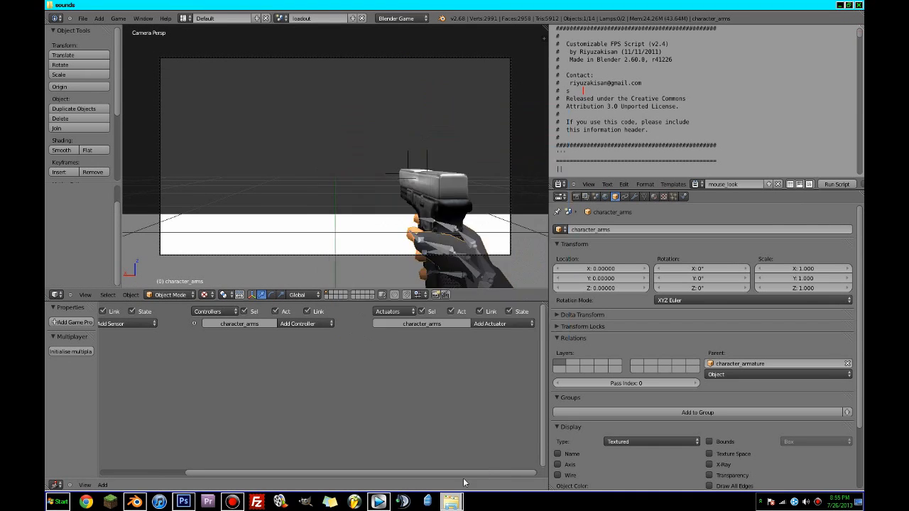
pyautogui.click(133, 18)
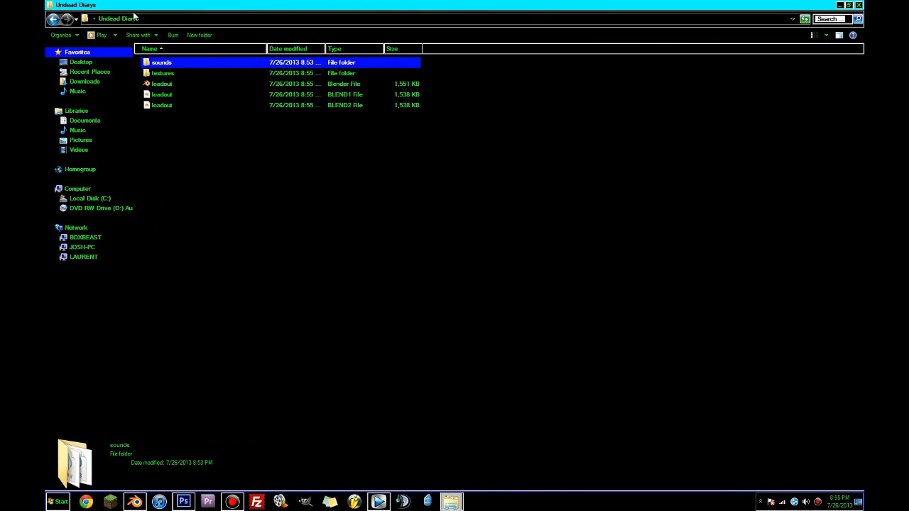
pyautogui.doubleClick(161, 75)
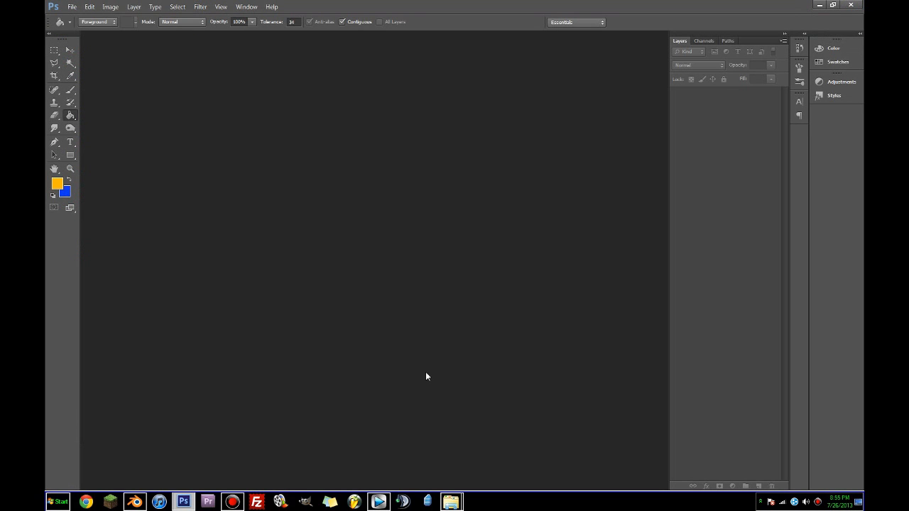
# Open the gui folder in the file explorer and load hud.png from it into Photoshop
pyautogui.hotkey('alt', 't')
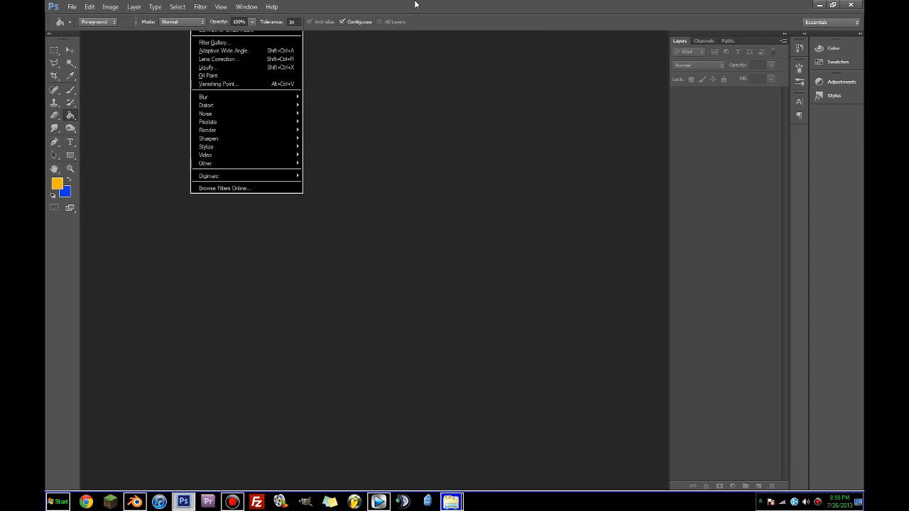
pyautogui.moveTo(417, 5); pyautogui.dragTo(431, 5)
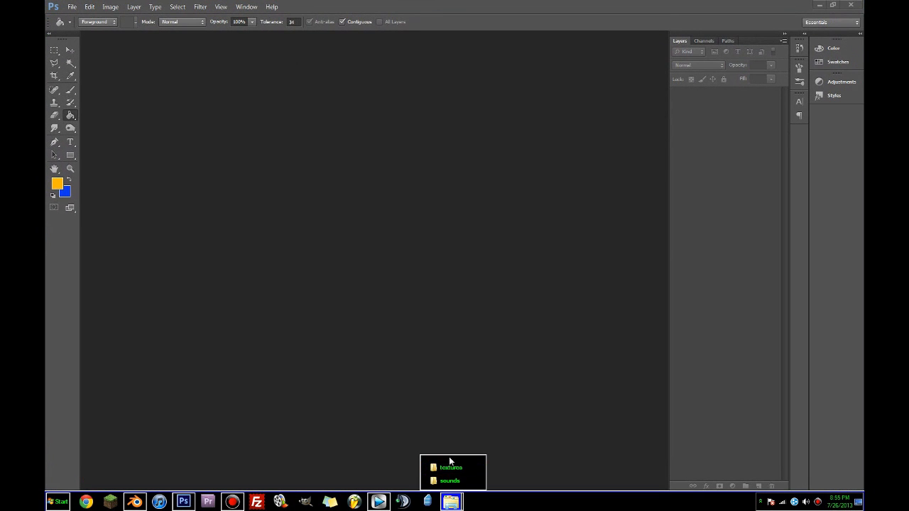
pyautogui.click(451, 502)
pyautogui.doubleClick(155, 63)
pyautogui.moveTo(174, 5); pyautogui.dragTo(444, 252)
pyautogui.moveTo(445, 299); pyautogui.dragTo(277, 182)
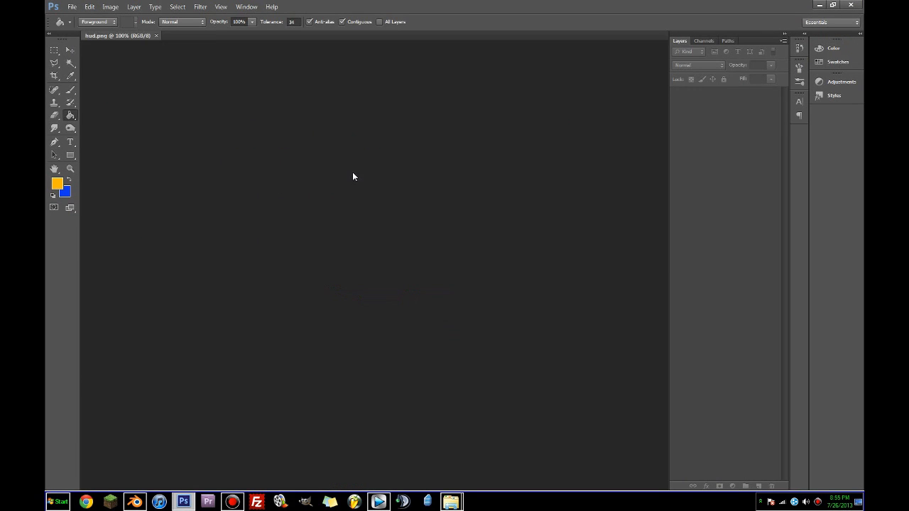
# Create a new transparent document of 1920 x 1080 pixels and switch back to the hud.png document
pyautogui.click(71, 7)
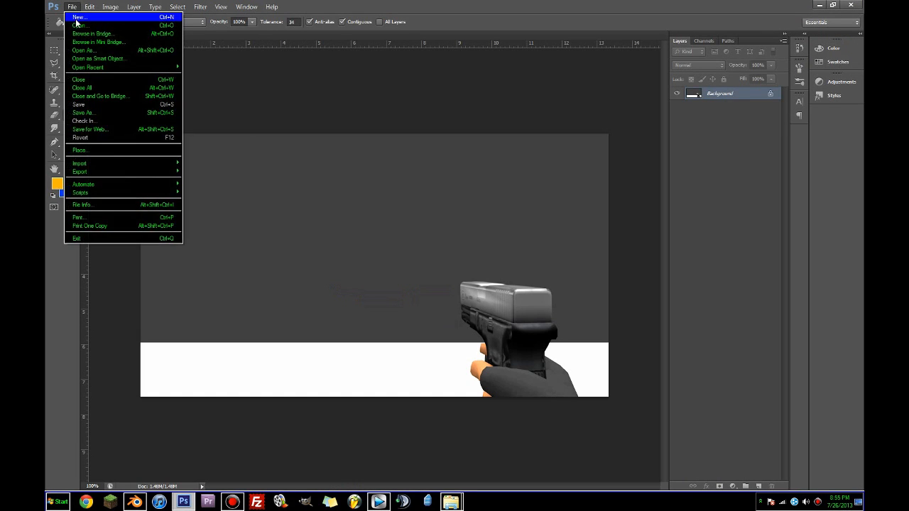
pyautogui.click(75, 16)
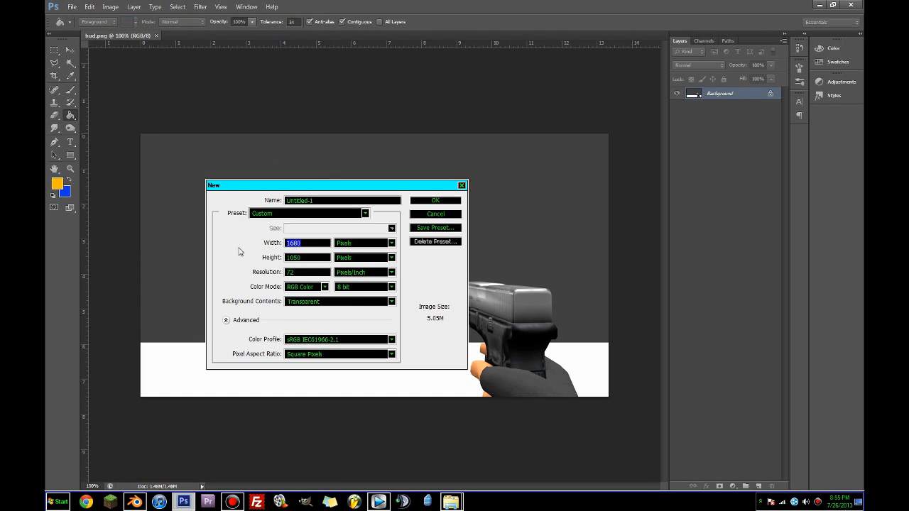
pyautogui.write('1920')
pyautogui.press('Tab')
pyautogui.press('Tab')
pyautogui.write('1080')
pyautogui.press('Return')
pyautogui.click(131, 35)
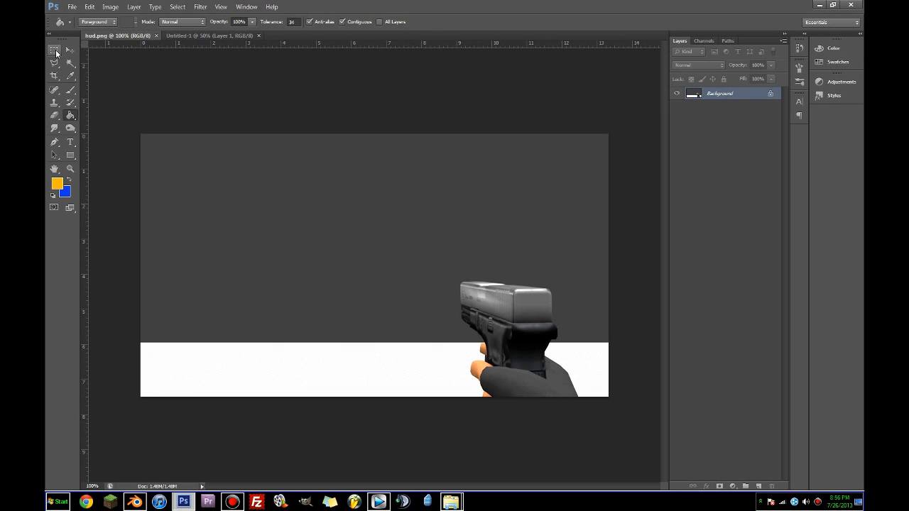
# Copy the entire hud.png image into the 1920 x 1080 document and align it with the canvas's upper-left corner
pyautogui.click(55, 51)
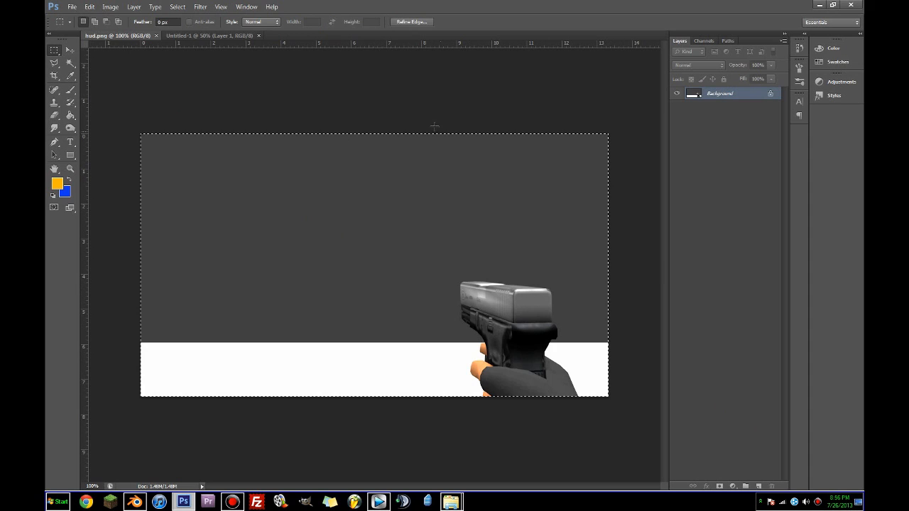
pyautogui.click(220, 36)
pyautogui.hotkey('ctrl', 'v')
pyautogui.click(69, 50)
pyautogui.moveTo(384, 283); pyautogui.dragTo(271, 218)
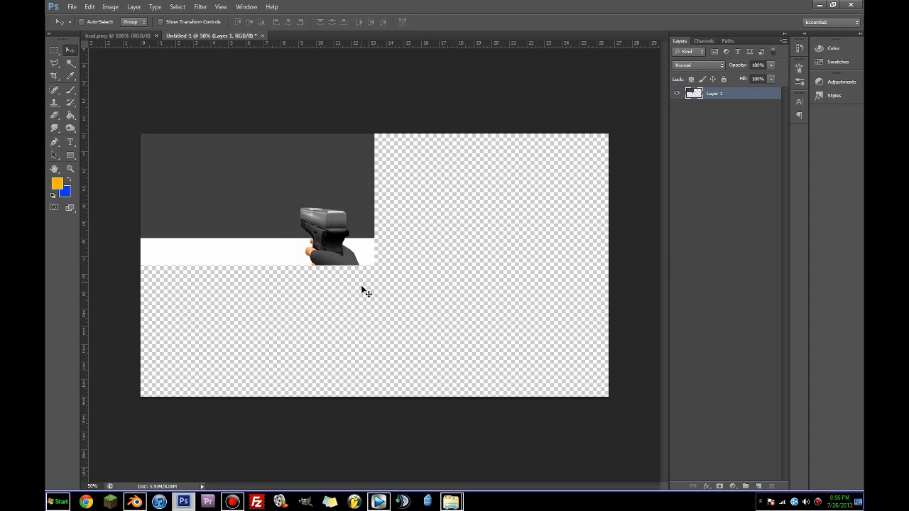
# Scale the pasted pistol image to fill the whole canvas
pyautogui.hotkey('ctrl', 't')
pyautogui.moveTo(374, 265); pyautogui.dragTo(608, 397)
pyautogui.press('Return')
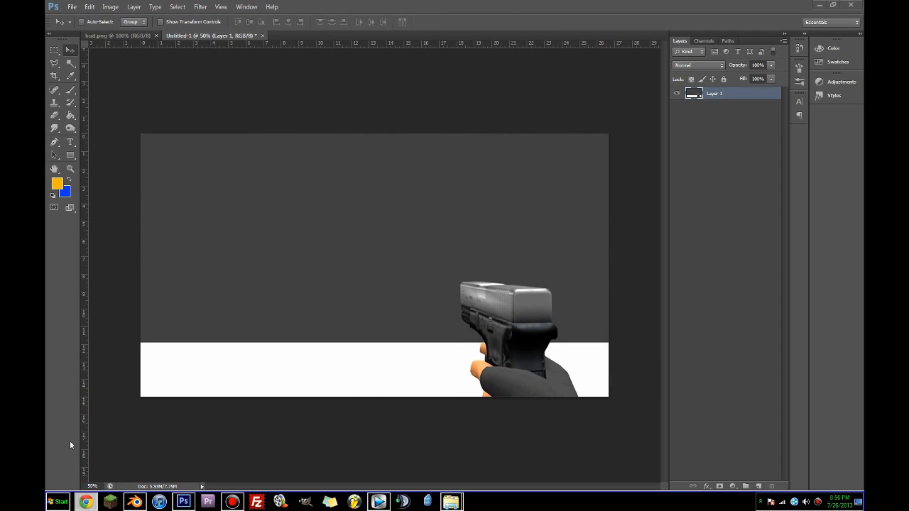
# Open the ND-HUD-UI-1 and LOF_HUD reference images from the Documents folder, examine their HUD layouts, and close them
pyautogui.click(54, 51)
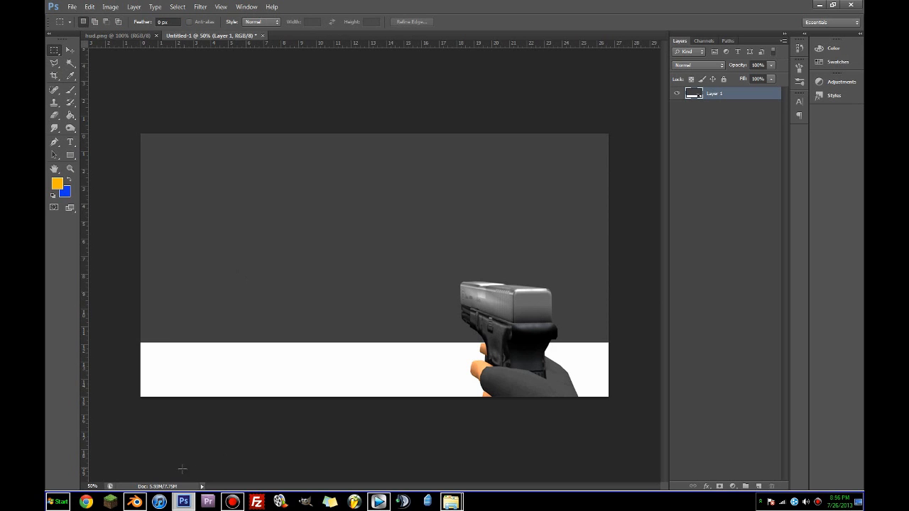
pyautogui.click(56, 502)
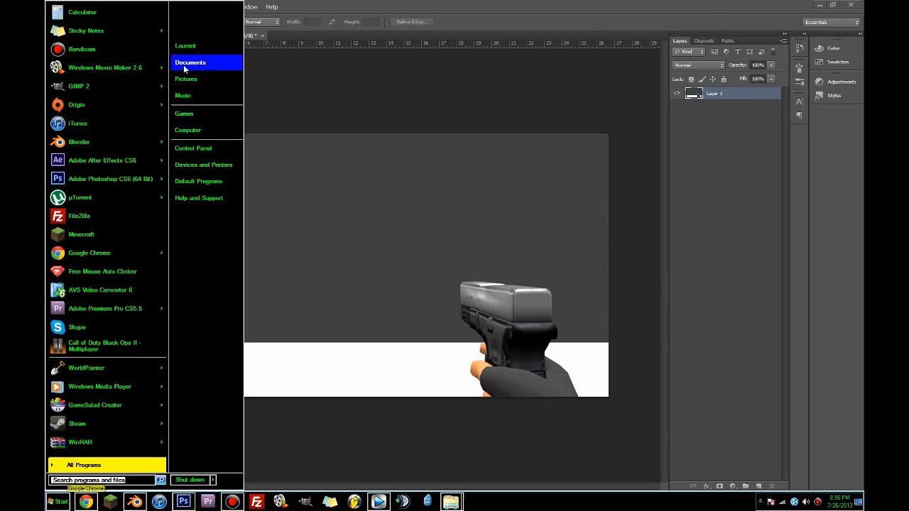
pyautogui.click(185, 65)
pyautogui.click(371, 73)
pyautogui.click(366, 81)
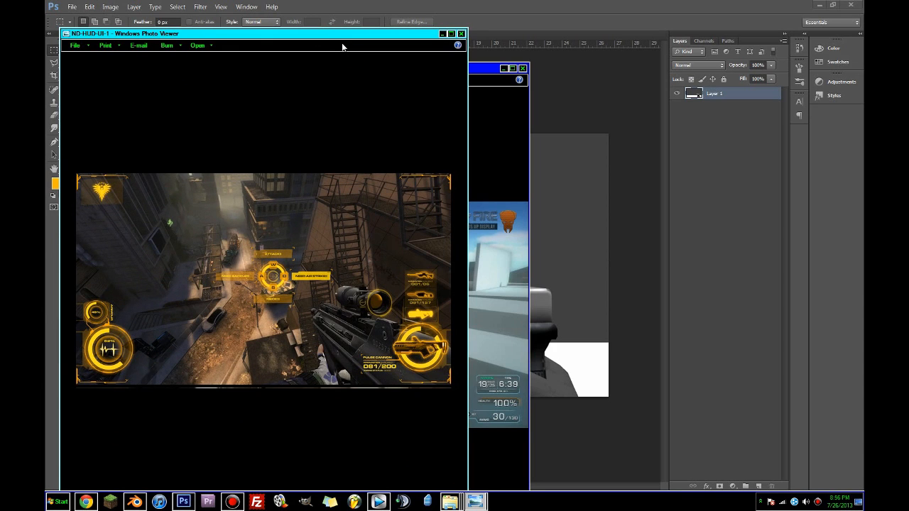
pyautogui.click(461, 34)
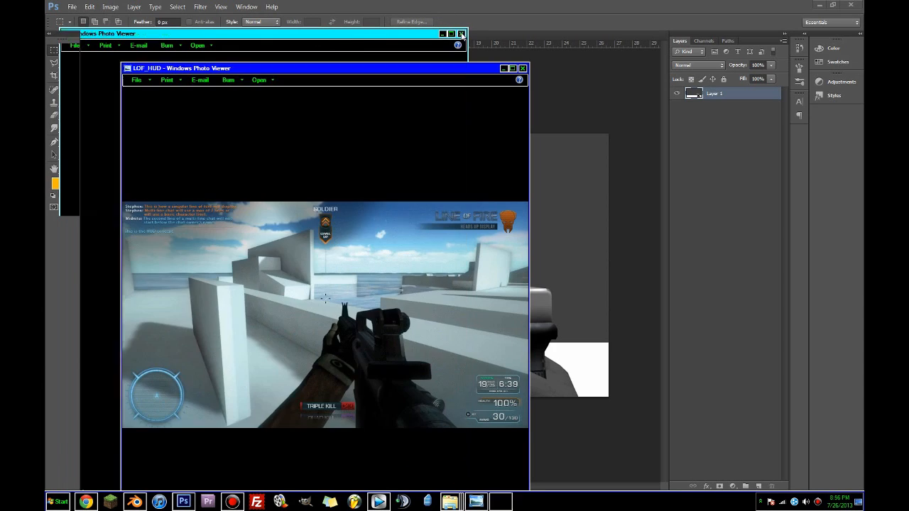
pyautogui.click(523, 68)
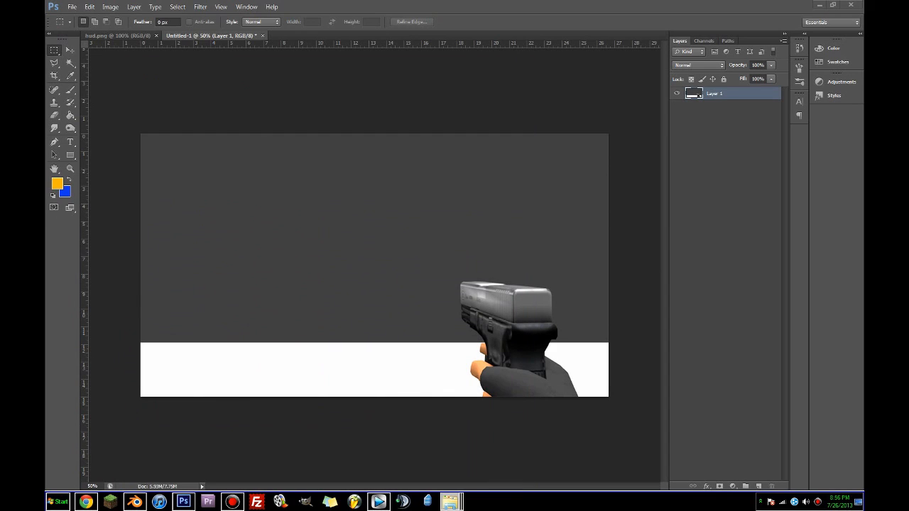
# Place a vertical and a horizontal guide through the centre of the canvas
pyautogui.click(141, 103)
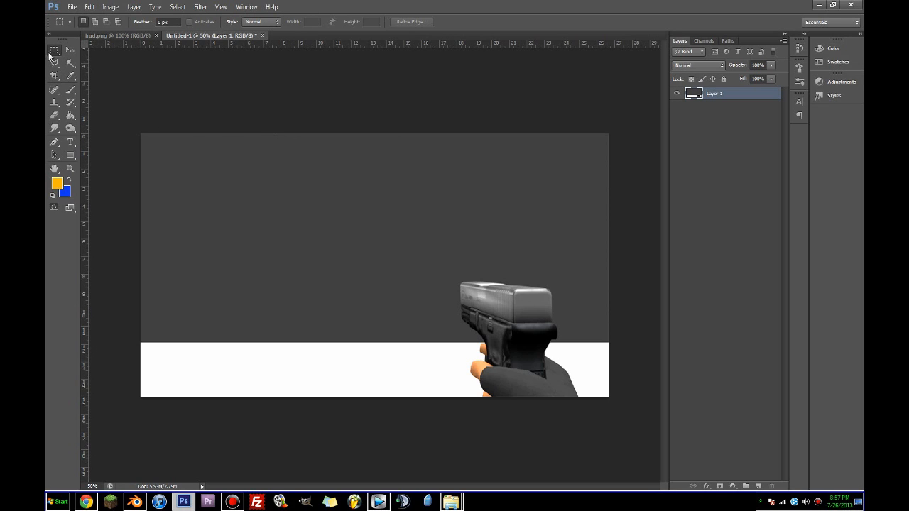
pyautogui.moveTo(84, 126); pyautogui.dragTo(375, 165)
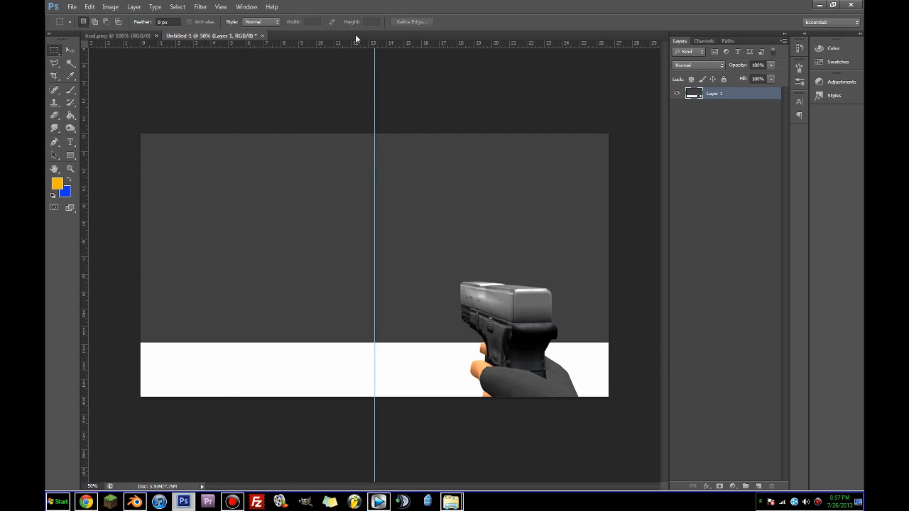
pyautogui.moveTo(359, 44); pyautogui.dragTo(373, 266)
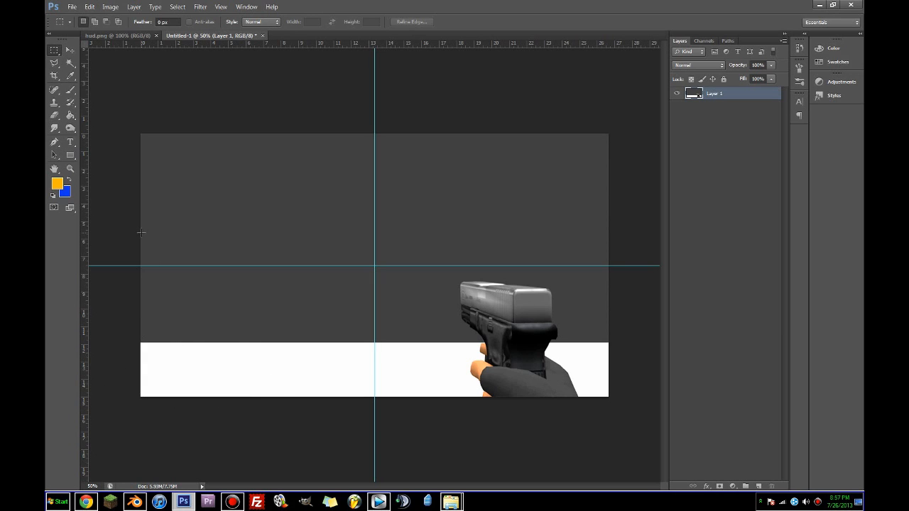
# Draw a closed four-sided Pen path with a slanted right edge in the canvas's upper-left area and convert it into a selection
pyautogui.rightClick(54, 50)
pyautogui.click(78, 58)
pyautogui.rightClick(55, 52)
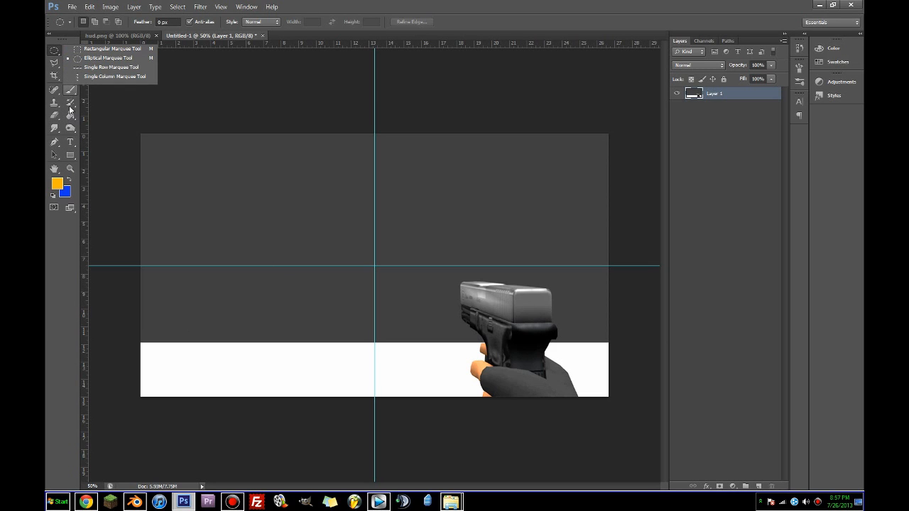
pyautogui.click(54, 144)
pyautogui.click(221, 213)
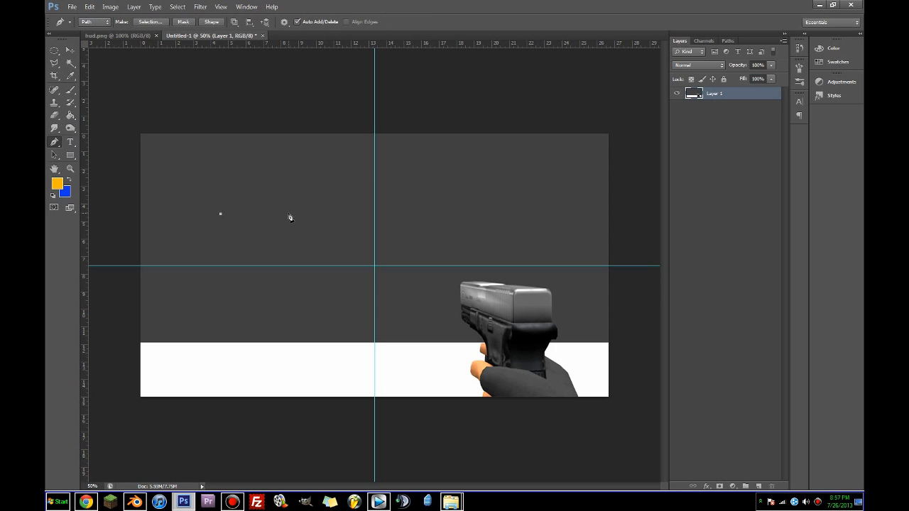
pyautogui.click(287, 213)
pyautogui.click(306, 192)
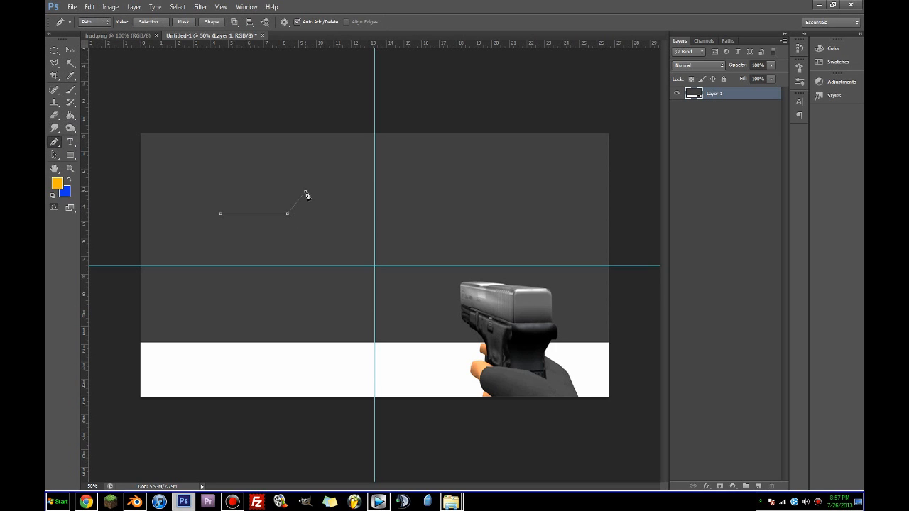
pyautogui.click(221, 191)
pyautogui.click(221, 213)
pyautogui.rightClick(250, 204)
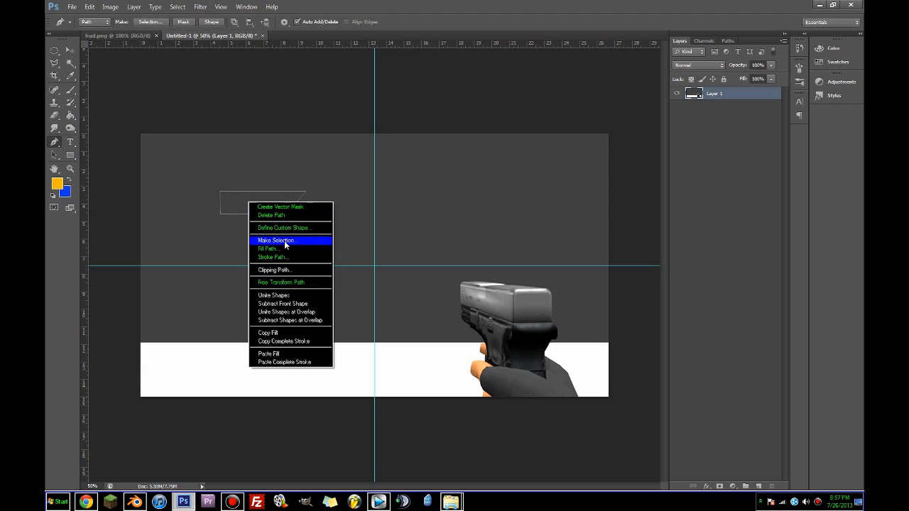
pyautogui.click(322, 241)
pyautogui.press('Return')
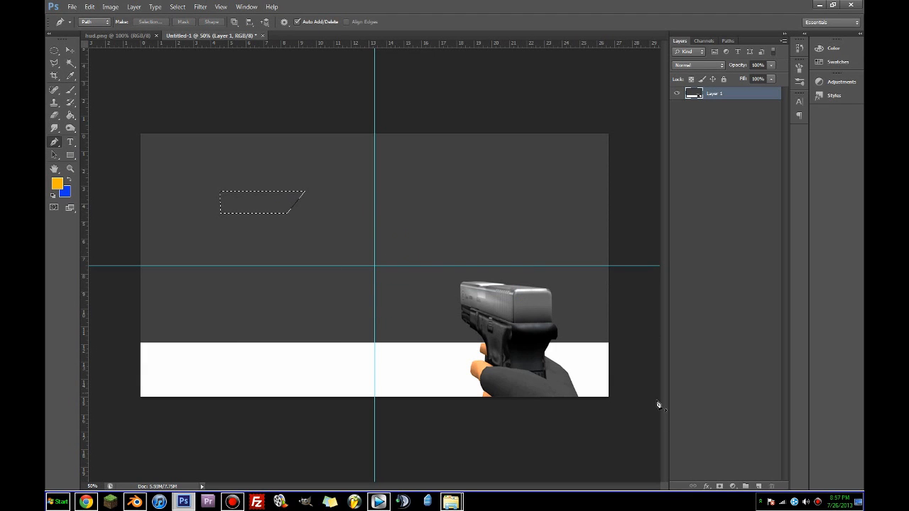
# Add a new layer and fill the slanted selection with bright green
pyautogui.click(758, 487)
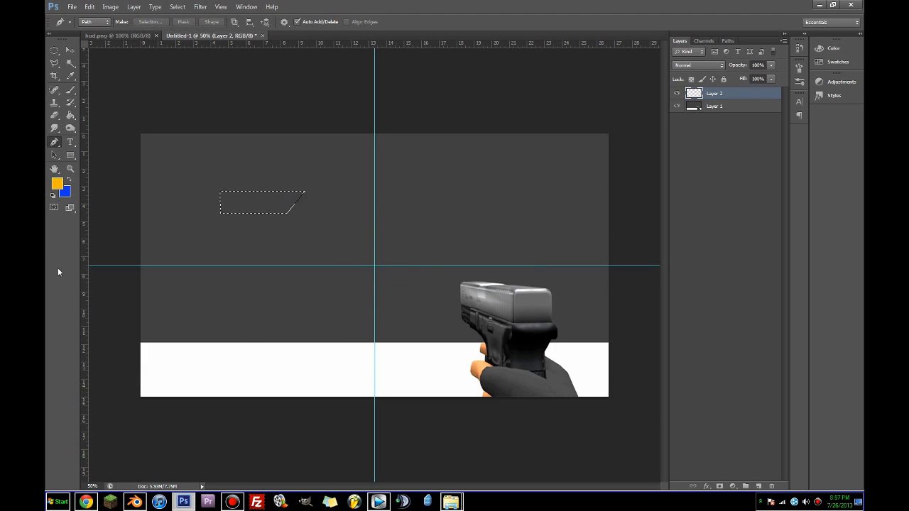
pyautogui.click(57, 183)
pyautogui.click(444, 225)
pyautogui.moveTo(461, 277); pyautogui.dragTo(460, 288)
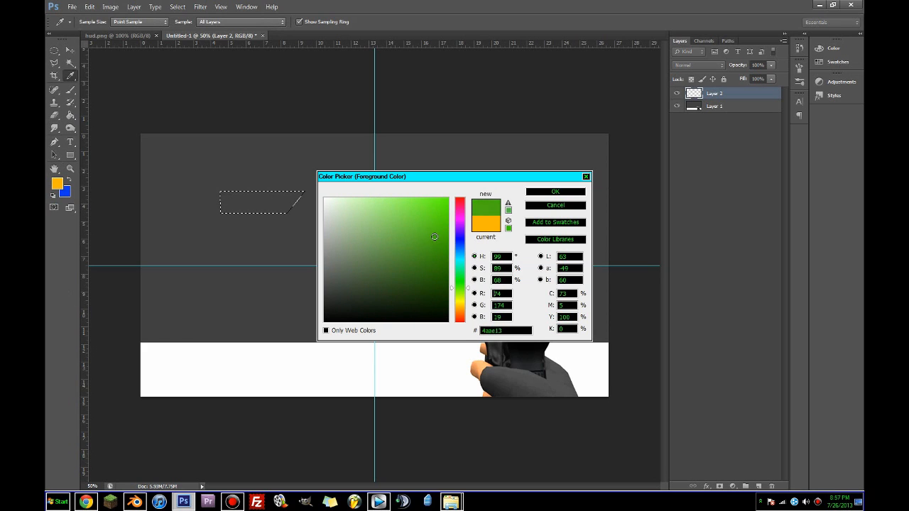
pyautogui.moveTo(436, 237); pyautogui.dragTo(448, 266)
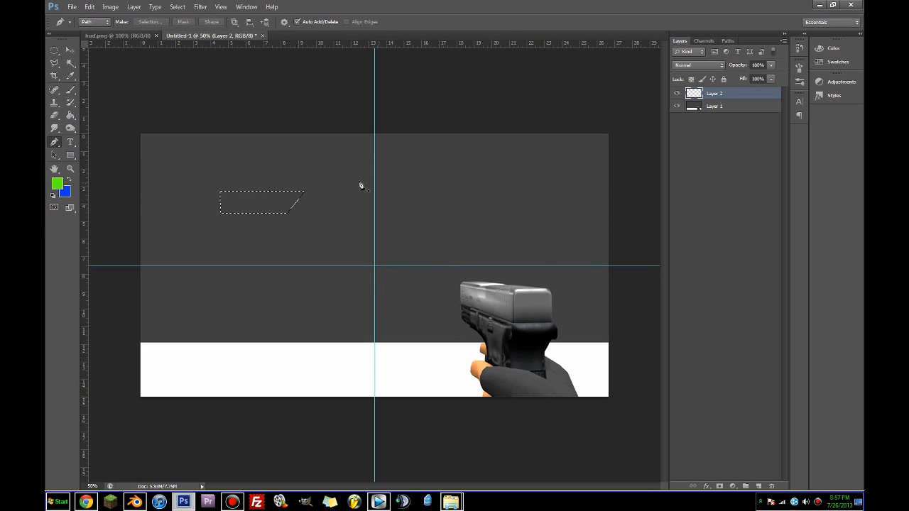
pyautogui.click(555, 192)
pyautogui.click(70, 115)
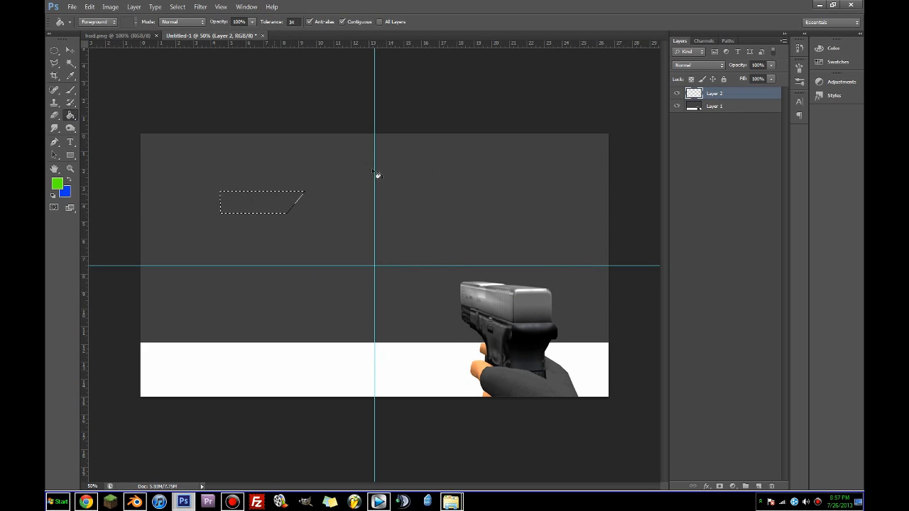
pyautogui.click(262, 203)
# Deselect the green shape and move it to the canvas's upper edge, with its straight side against the vertical guide
pyautogui.click(70, 89)
pyautogui.rightClick(272, 204)
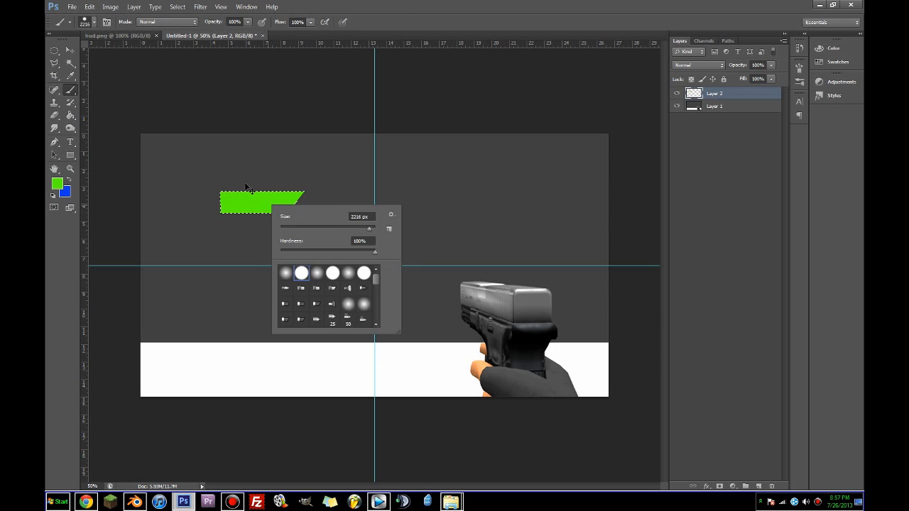
pyautogui.hotkey('ctrl', 'd')
pyautogui.click(54, 63)
pyautogui.click(69, 62)
pyautogui.click(70, 50)
pyautogui.moveTo(259, 194); pyautogui.dragTo(414, 139)
# Duplicate the green shape's layer, flip the copy horizontally, and place it against the original to form a symmetrical trapezoid
pyautogui.moveTo(717, 93); pyautogui.dragTo(759, 486)
pyautogui.click(90, 7)
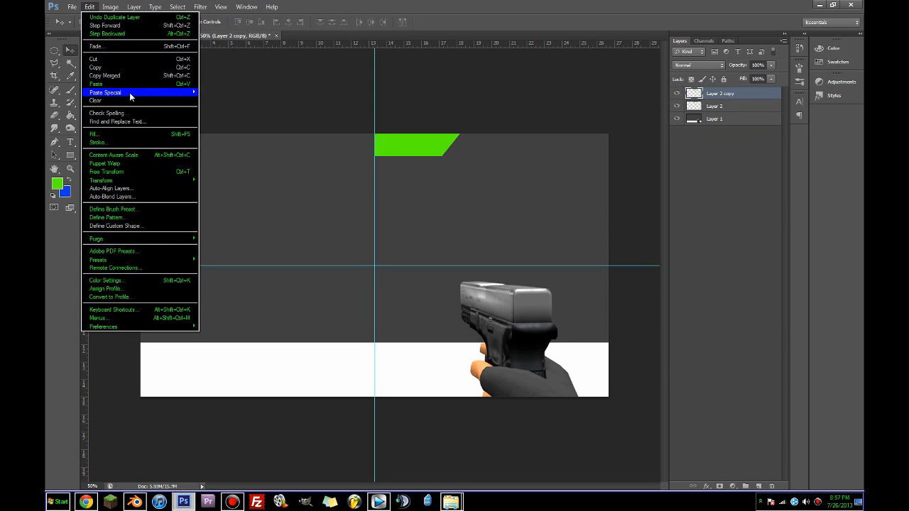
pyautogui.click(85, 6)
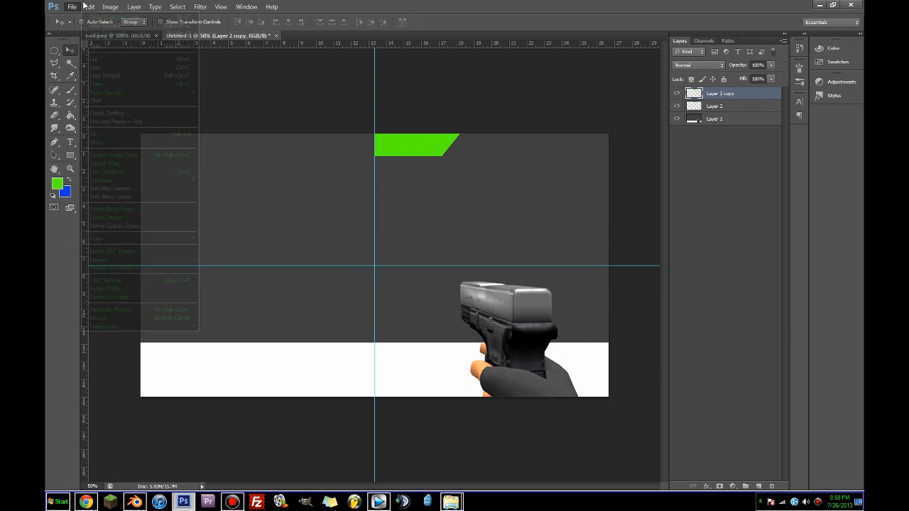
pyautogui.click(87, 6)
pyautogui.moveTo(151, 180)
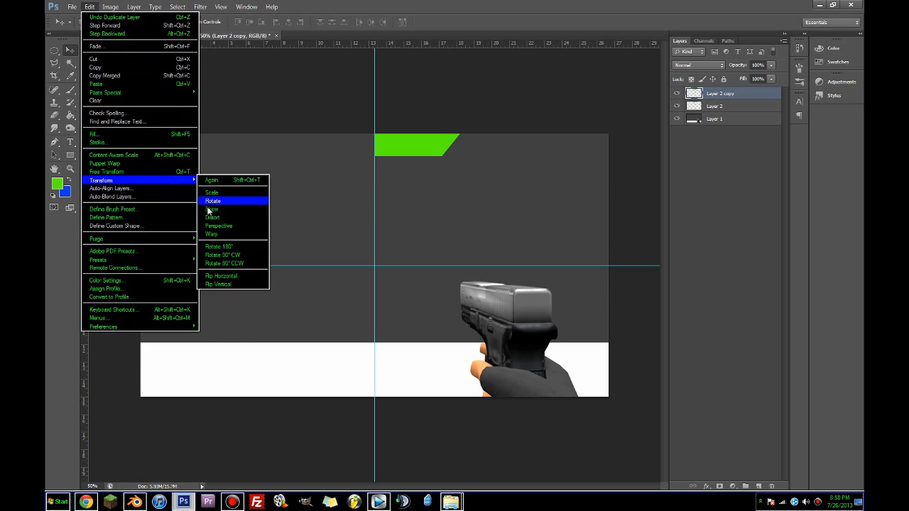
pyautogui.click(215, 276)
pyautogui.moveTo(446, 146); pyautogui.dragTo(362, 146)
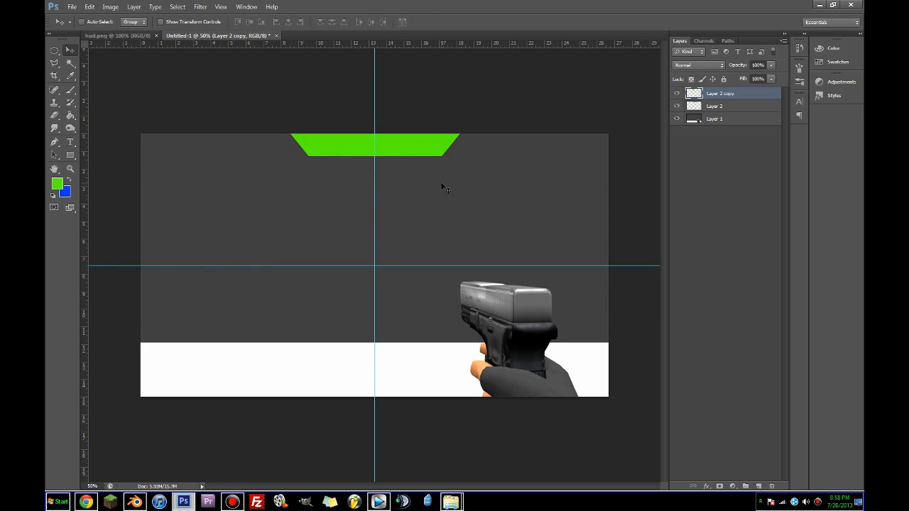
# Nudge the original green half slightly left and merge its layer with the flipped copy
pyautogui.click(702, 106)
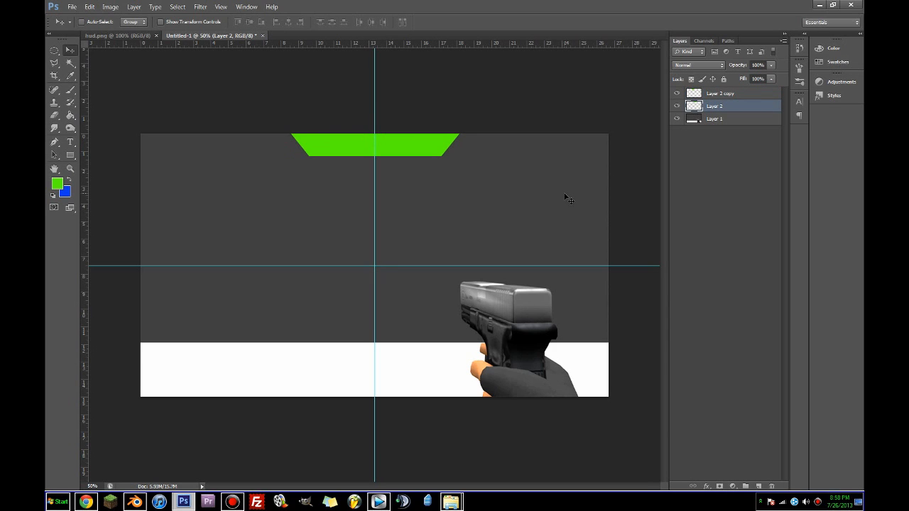
pyautogui.press('Left')
pyautogui.press('Left')
pyautogui.press('Left')
pyautogui.keyDown('ctrl'); pyautogui.click(717, 93); pyautogui.keyUp('ctrl')
pyautogui.rightClick(700, 98)
pyautogui.click(732, 282)
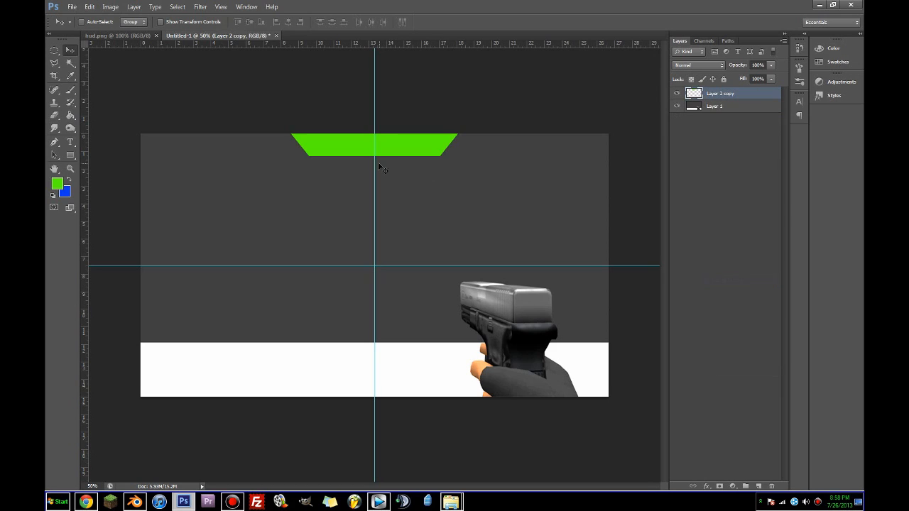
# Stretch the green trapezoid to about 1.97 in tall, then narrow it and centre it on the vertical guide at the upper edge
pyautogui.hotkey('ctrl', 't')
pyautogui.moveTo(375, 156); pyautogui.dragTo(377, 170)
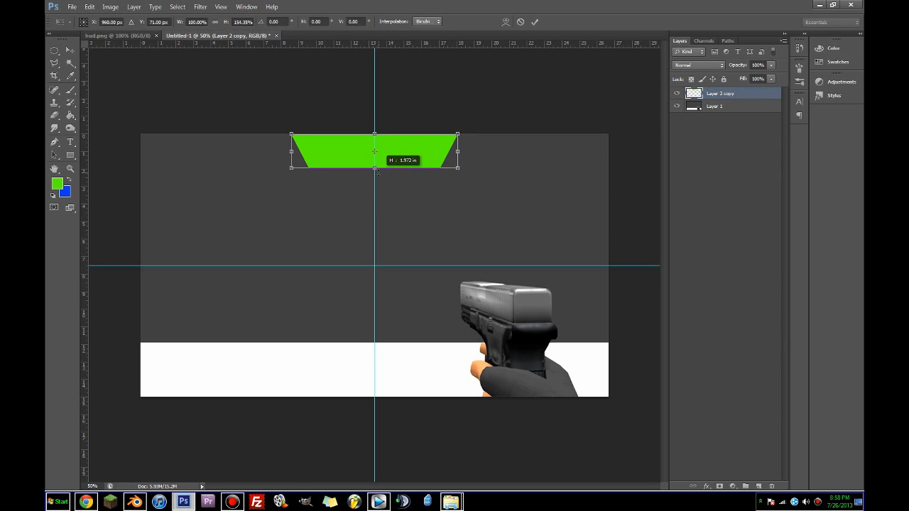
pyautogui.press('Return')
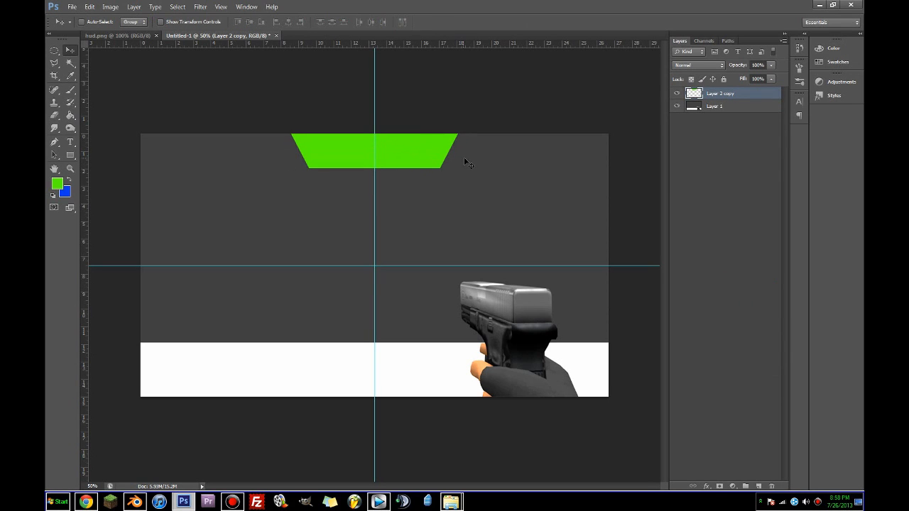
pyautogui.hotkey('ctrl', 't')
pyautogui.moveTo(458, 135); pyautogui.dragTo(375, 174)
pyautogui.moveTo(431, 174); pyautogui.dragTo(394, 150)
pyautogui.press('Return')
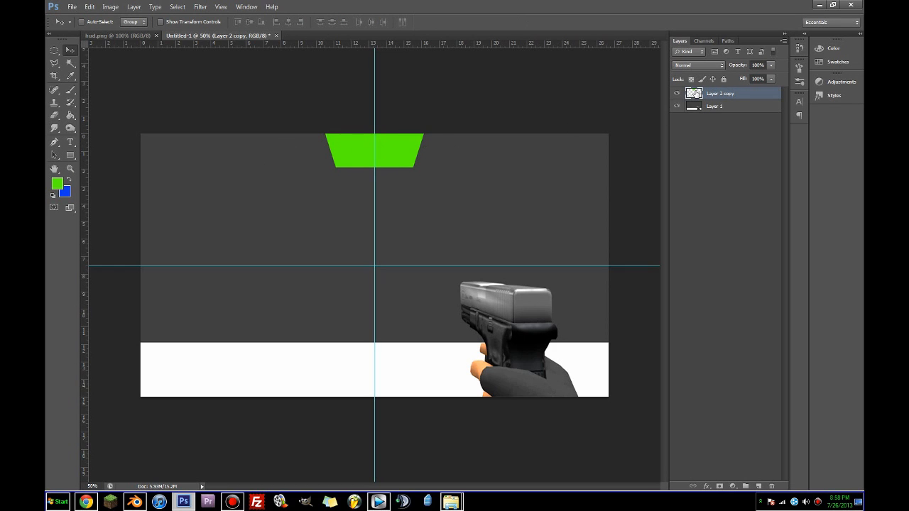
# Open the Documents folder to consult the HUD reference images
pyautogui.click(58, 502)
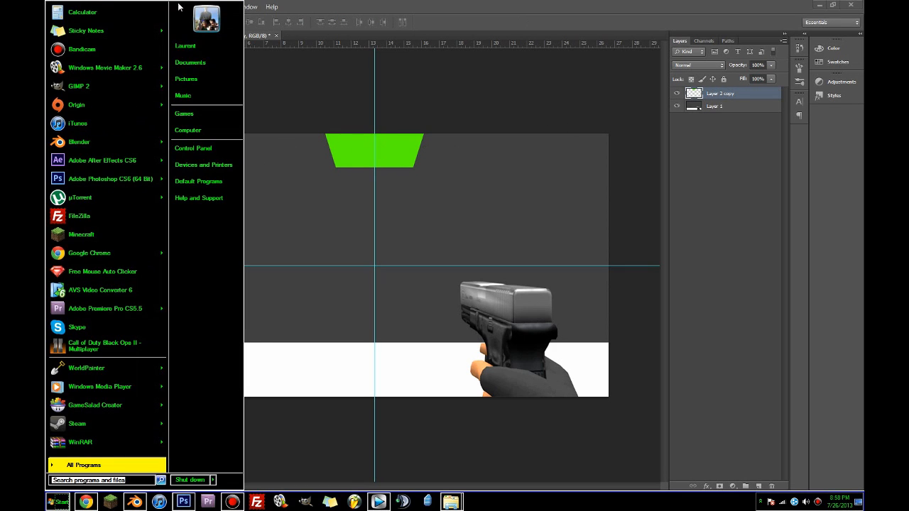
pyautogui.click(196, 64)
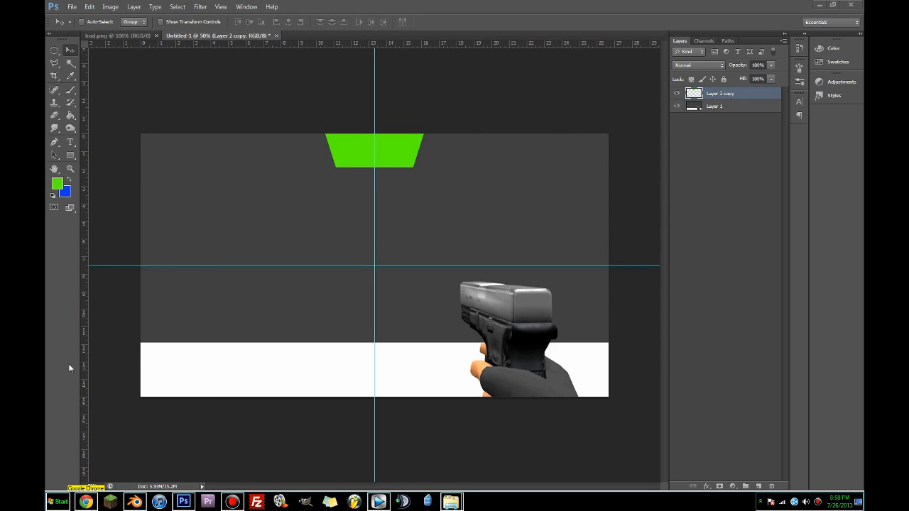
pyautogui.click(60, 502)
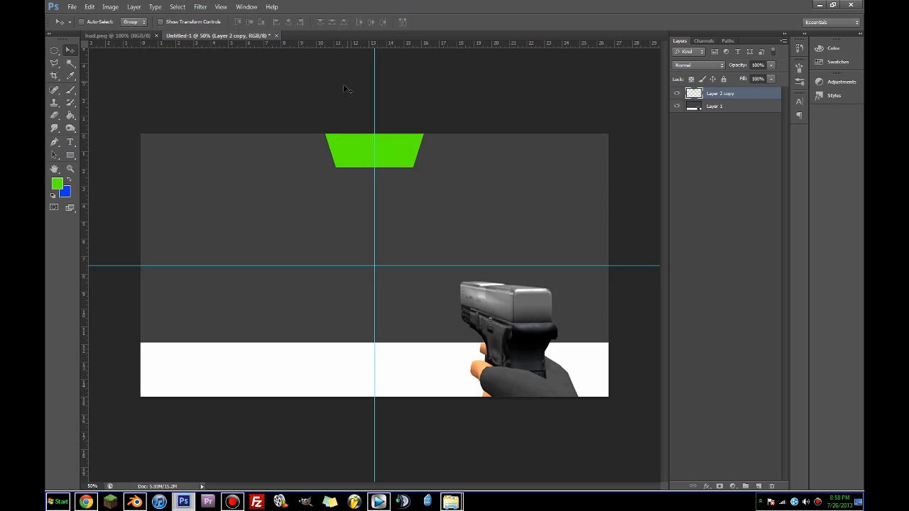
# Make a shallow rectangular selection along the canvas's upper edge, from well left of the green trapezoid to the vertical guide
pyautogui.click(54, 50)
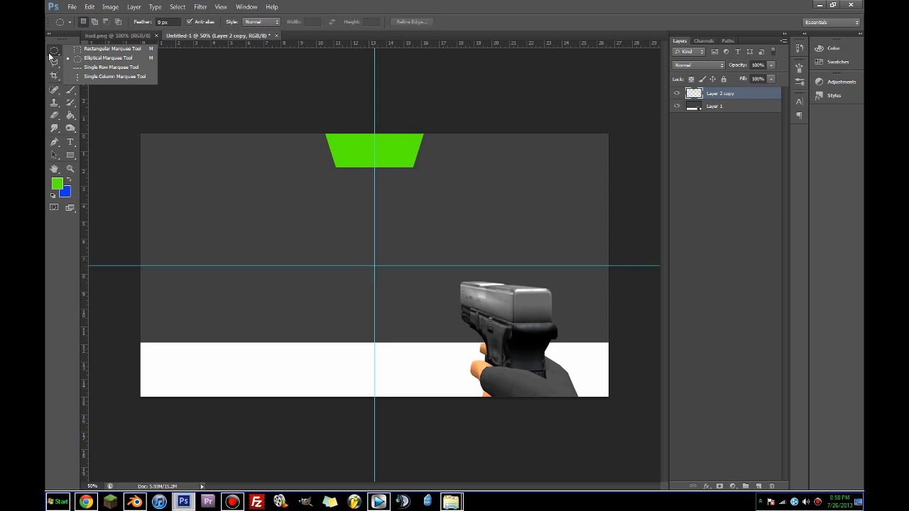
pyautogui.click(89, 49)
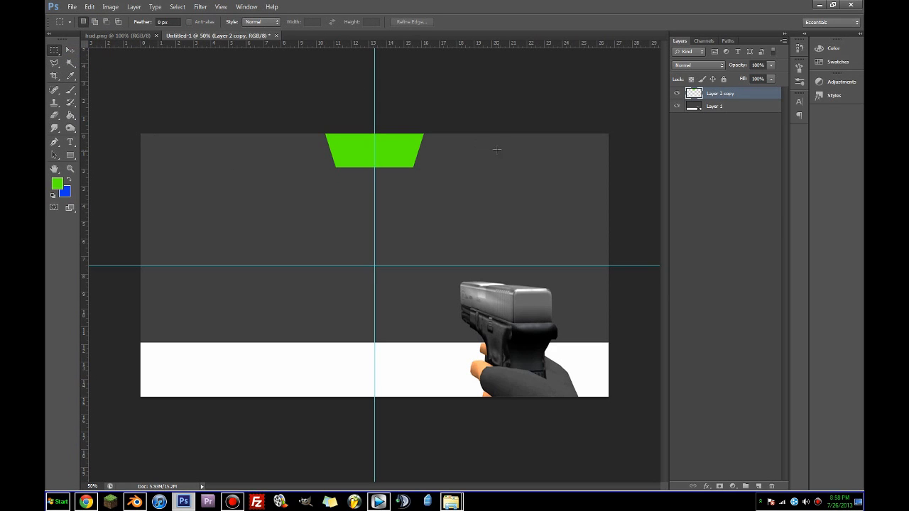
pyautogui.moveTo(278, 149); pyautogui.dragTo(370, 123)
pyautogui.click(241, 158)
pyautogui.moveTo(242, 159); pyautogui.dragTo(375, 118)
# Feather the rectangular selection to soften its edges
pyautogui.click(177, 6)
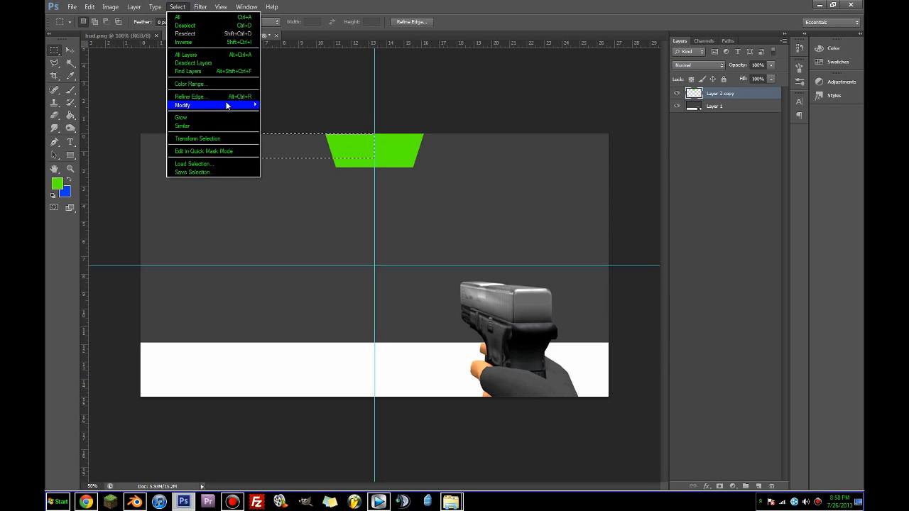
pyautogui.moveTo(261, 106)
pyautogui.click(292, 139)
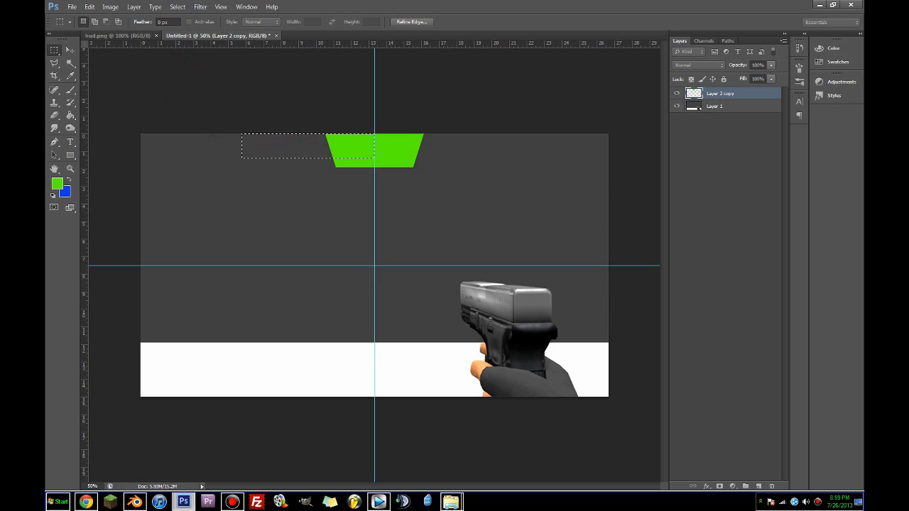
pyautogui.press('Return')
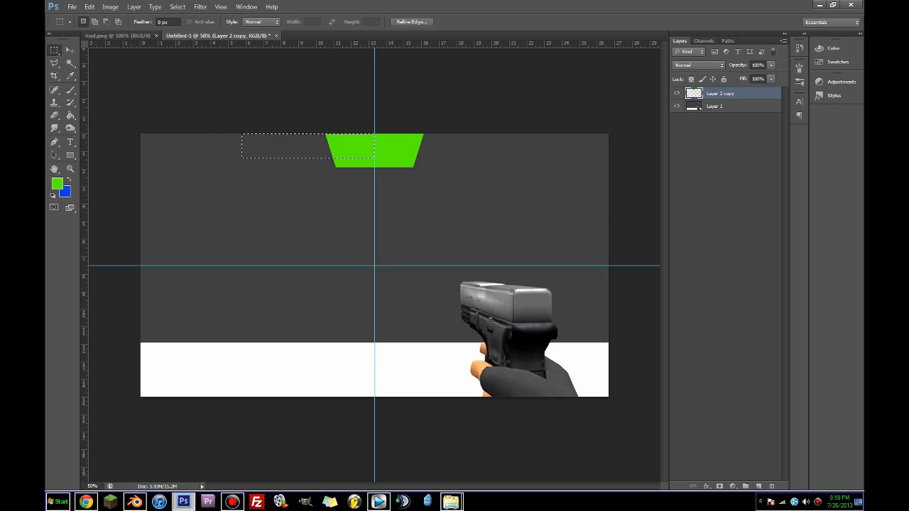
pyautogui.click(177, 6)
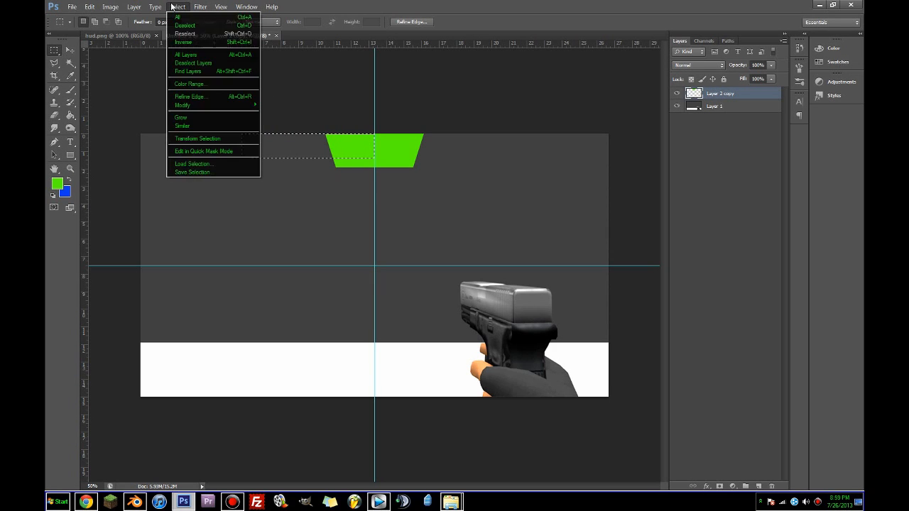
pyautogui.moveTo(236, 108)
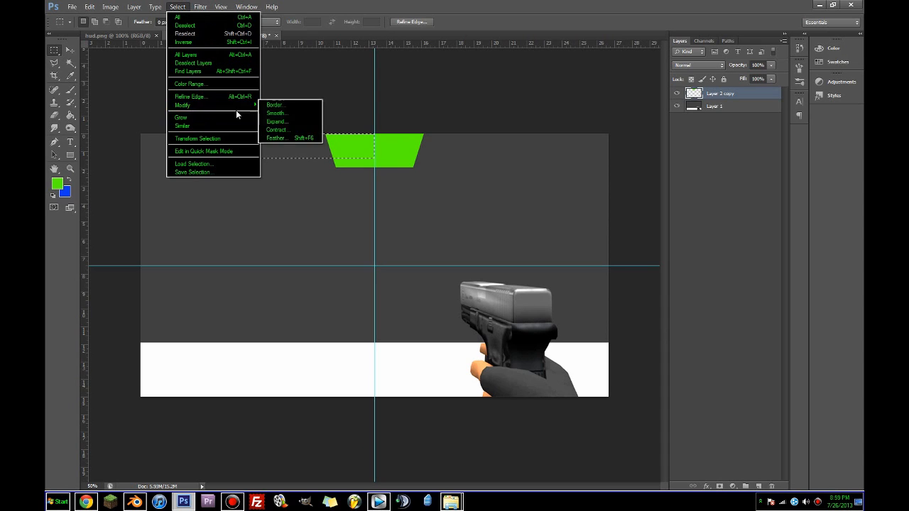
pyautogui.click(279, 139)
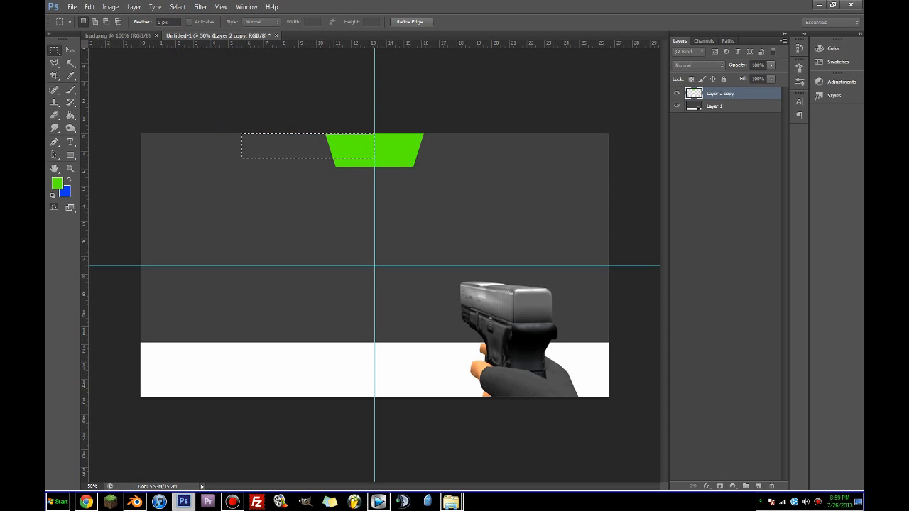
pyautogui.press('Return')
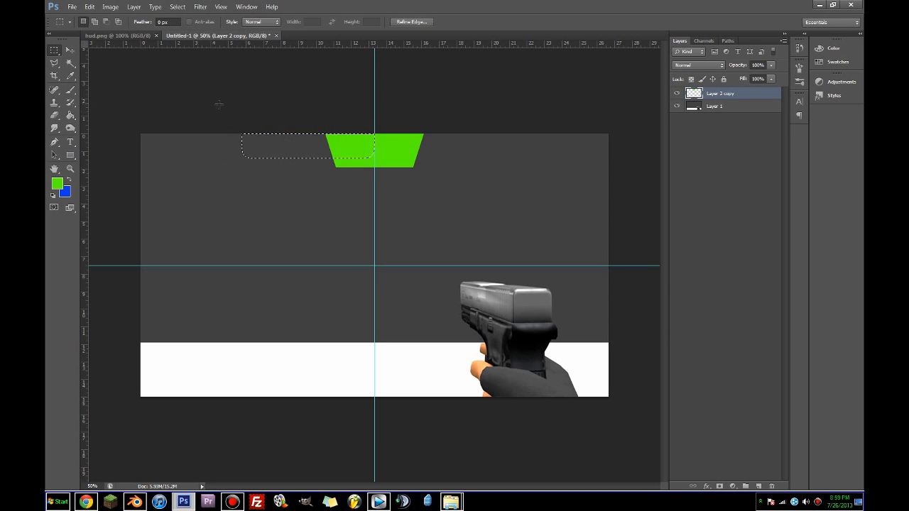
# Try to paint the feathered selection green on the trapezoid's layer
pyautogui.click(68, 91)
pyautogui.click(305, 145)
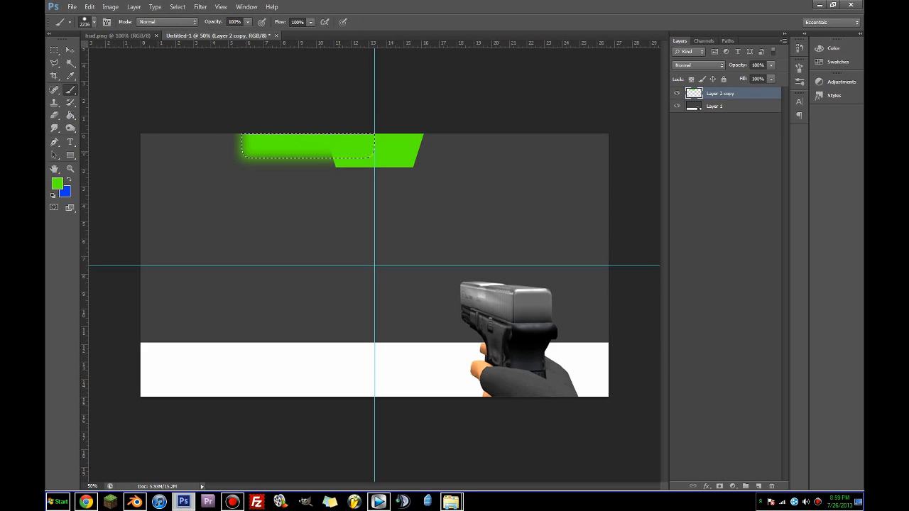
pyautogui.press('v')
pyautogui.hotkey('ctrl', 'z')
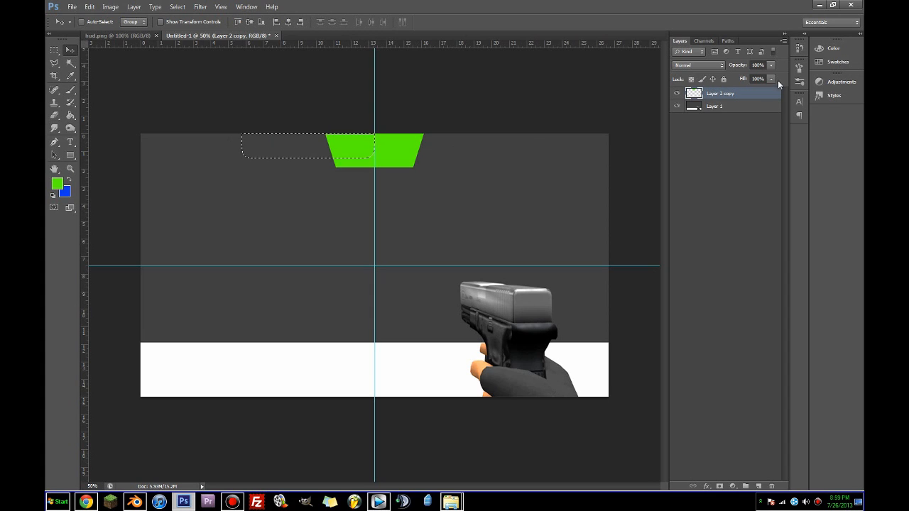
# Add a new layer beneath the trapezoid's layer and set the foreground colour to blue #0354c1
pyautogui.click(760, 487)
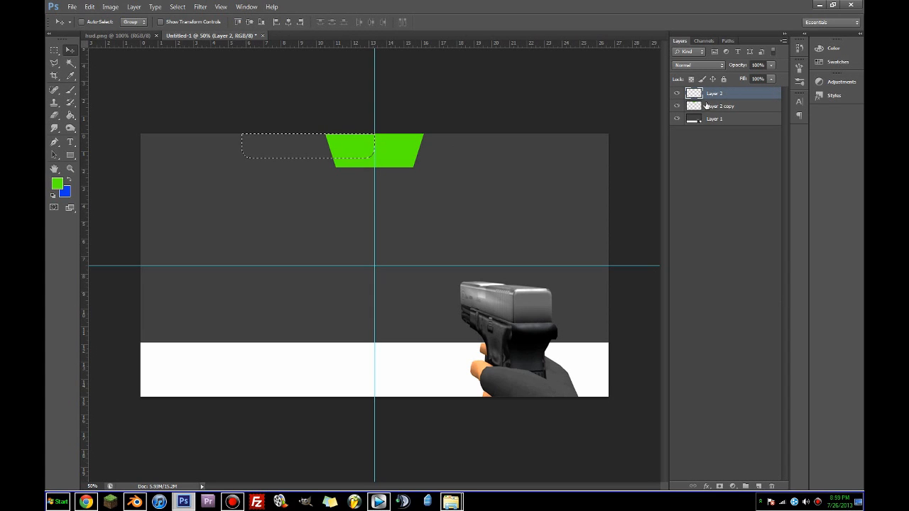
pyautogui.moveTo(710, 94); pyautogui.dragTo(711, 107)
pyautogui.click(57, 183)
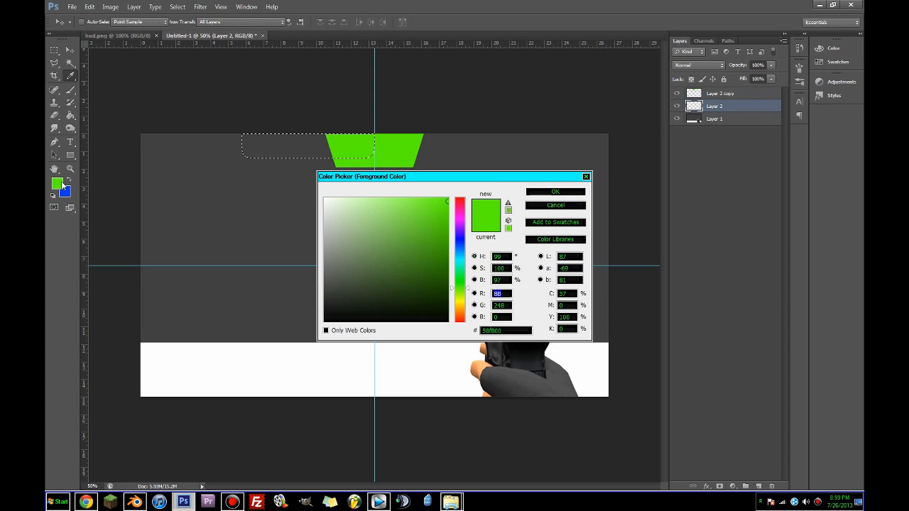
pyautogui.click(458, 246)
pyautogui.click(446, 228)
pyautogui.click(533, 192)
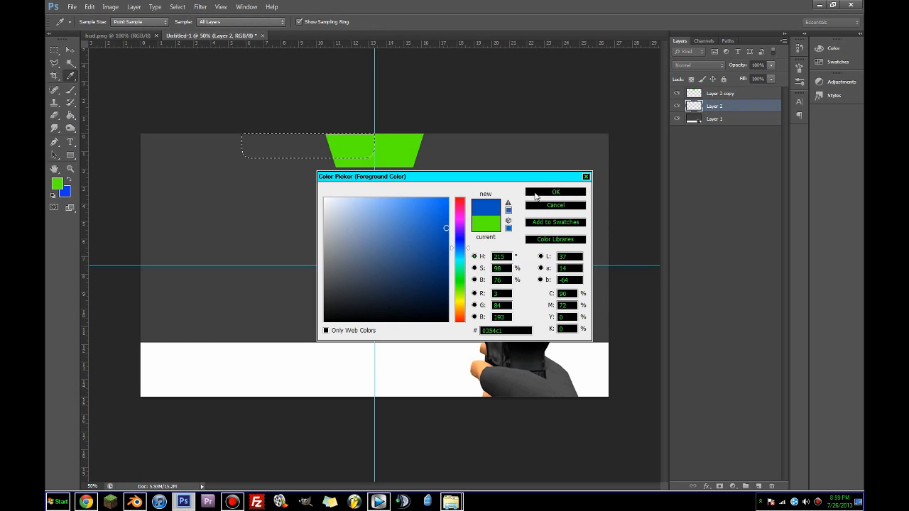
# Paint the feathered selection blue with the Brush tool on the new layer, and clear the selection
pyautogui.moveTo(306, 140); pyautogui.dragTo(431, 171)
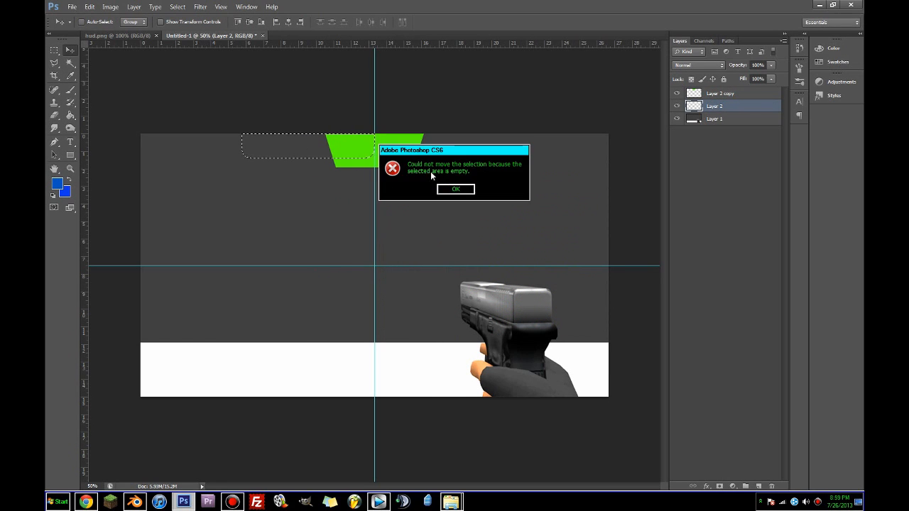
pyautogui.click(71, 90)
pyautogui.click(284, 148)
pyautogui.hotkey('ctrl', 'd')
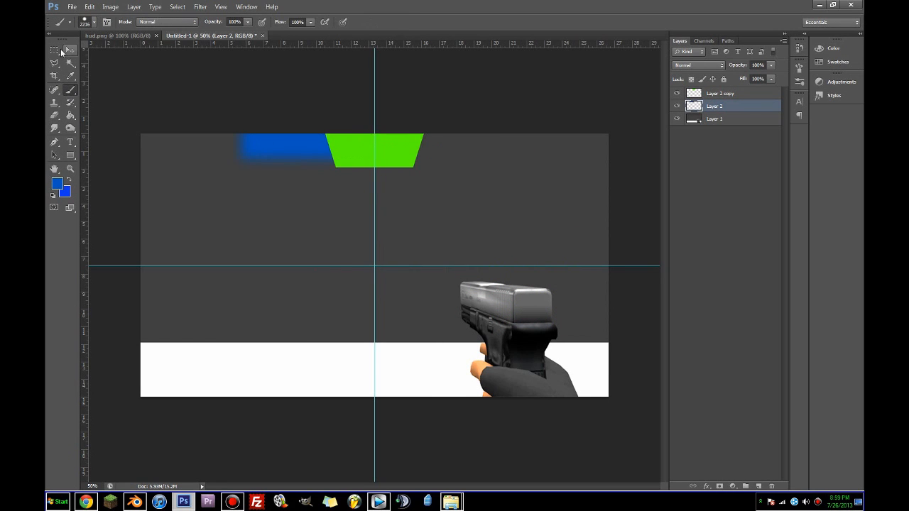
# Stretch the blurred blue bar to about 228% width and centre it on the vertical guide behind the trapezoid
pyautogui.click(69, 50)
pyautogui.moveTo(721, 105)
pyautogui.mouseDown()
pyautogui.moveTo(742, 454)
pyautogui.moveTo(755, 486)
pyautogui.moveTo(739, 148)
pyautogui.moveTo(739, 294)
pyautogui.moveTo(763, 486)
pyautogui.moveTo(738, 105)
pyautogui.mouseUp()
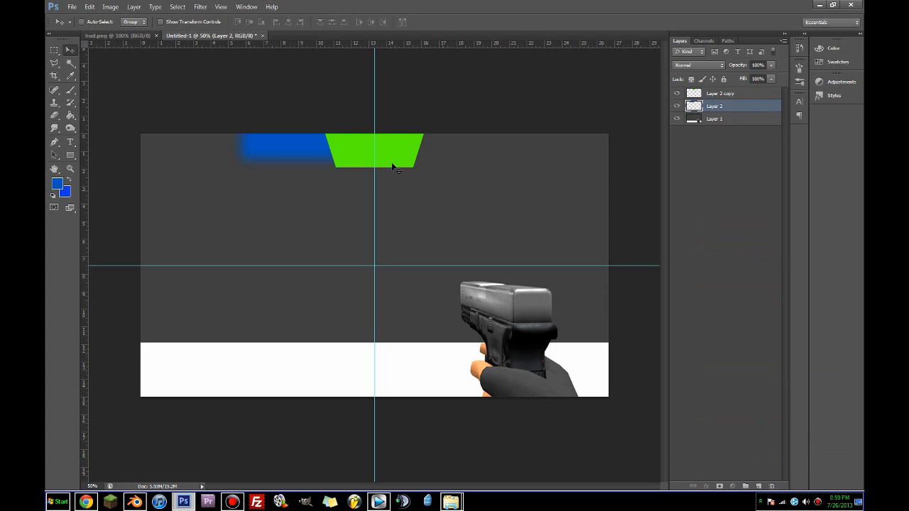
pyautogui.hotkey('ctrl', 't')
pyautogui.moveTo(389, 150)
pyautogui.mouseDown()
pyautogui.moveTo(525, 149)
pyautogui.moveTo(388, 150)
pyautogui.mouseUp()
pyautogui.moveTo(531, 154); pyautogui.dragTo(597, 154)
pyautogui.moveTo(498, 153); pyautogui.dragTo(461, 157)
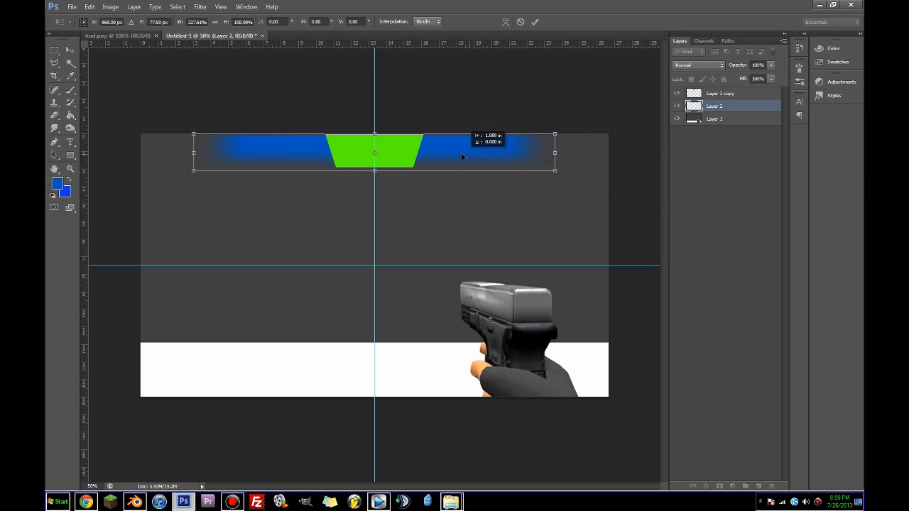
pyautogui.press('Return')
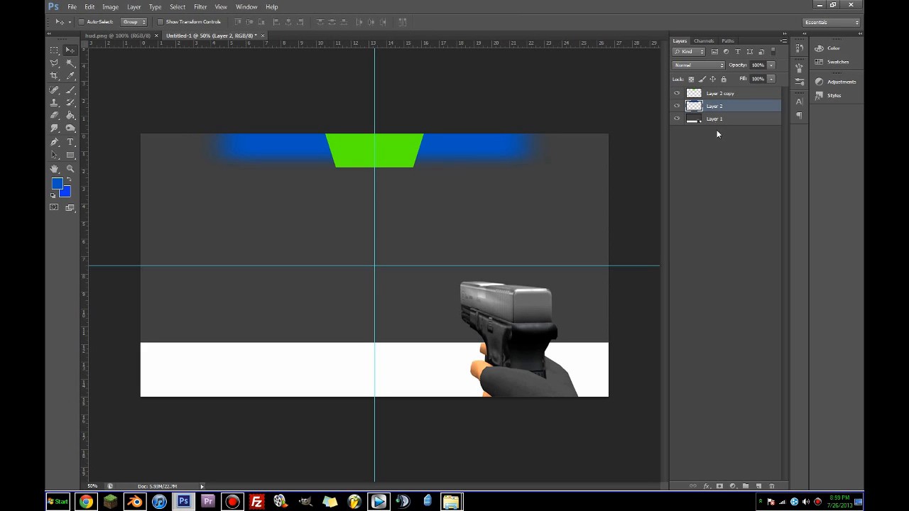
# Duplicate the trapezoid and blue bar layers, flip the copies vertically, and place them against the canvas's lower edge
pyautogui.keyDown('shift'); pyautogui.click(724, 95); pyautogui.keyUp('shift')
pyautogui.moveTo(726, 102); pyautogui.dragTo(758, 487)
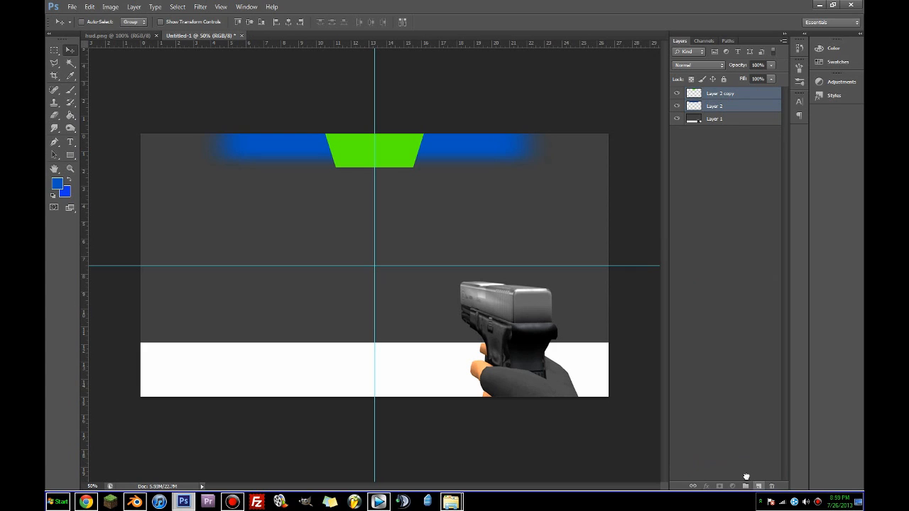
pyautogui.click(90, 5)
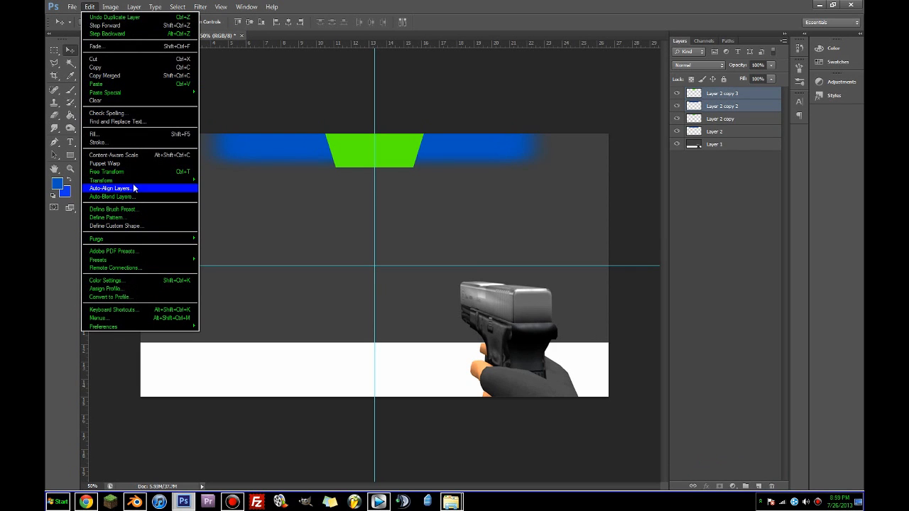
pyautogui.moveTo(133, 182)
pyautogui.click(246, 288)
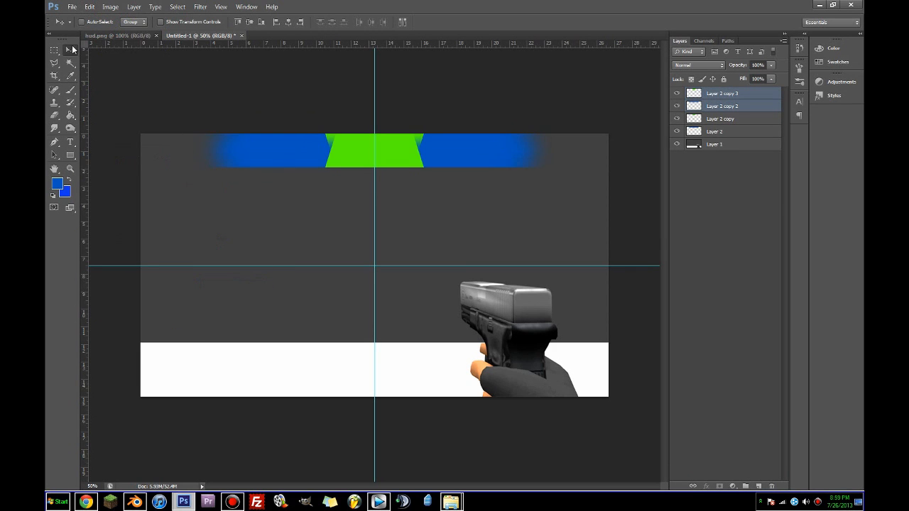
pyautogui.moveTo(436, 164); pyautogui.dragTo(436, 387)
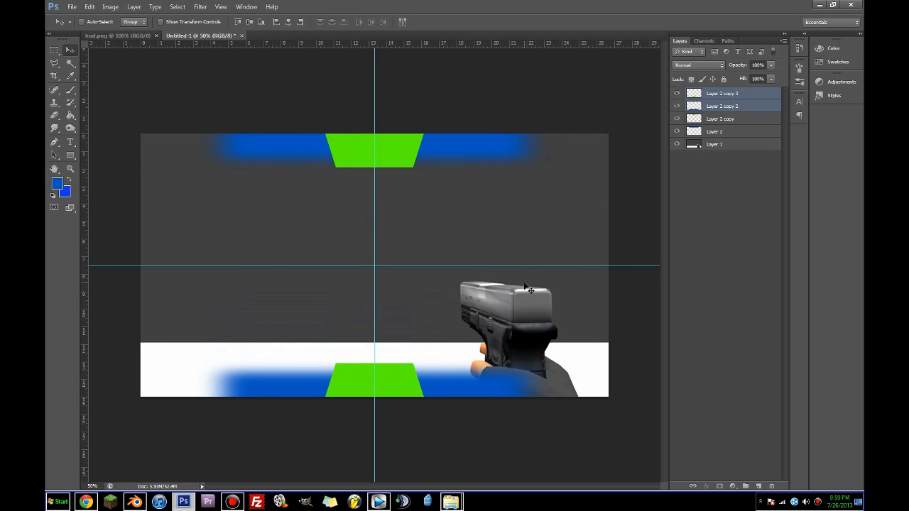
# Try to shift all four green and blue shape layers sideways together
pyautogui.click(714, 131)
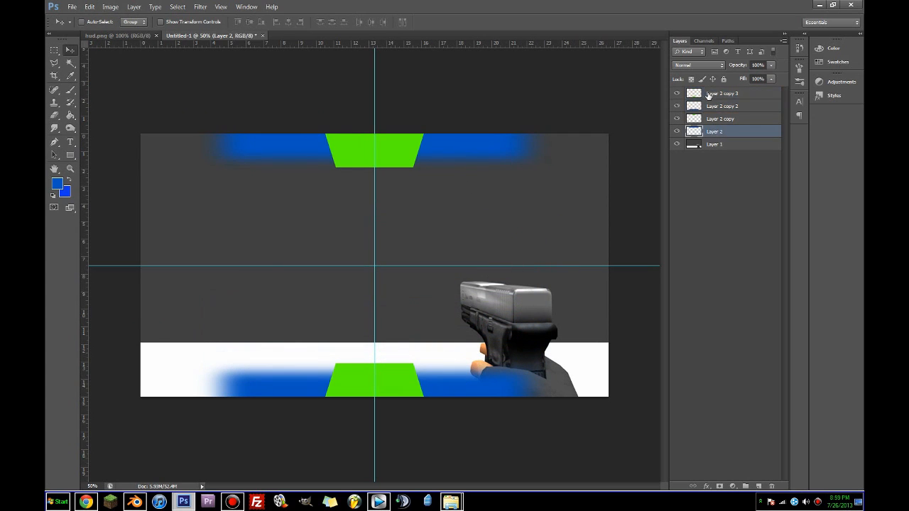
pyautogui.keyDown('shift'); pyautogui.click(722, 93); pyautogui.keyUp('shift')
pyautogui.moveTo(458, 173); pyautogui.dragTo(382, 177)
pyautogui.hotkey('ctrl', 'z')
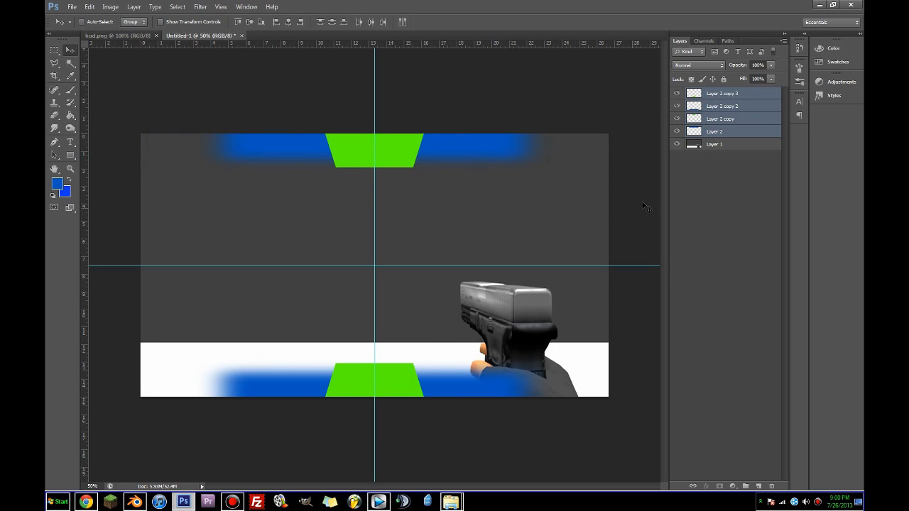
# Identify the layers of the lower green and blue copies and move both copies into the canvas's lower-left corner
pyautogui.click(701, 121)
pyautogui.click(677, 120)
pyautogui.click(676, 120)
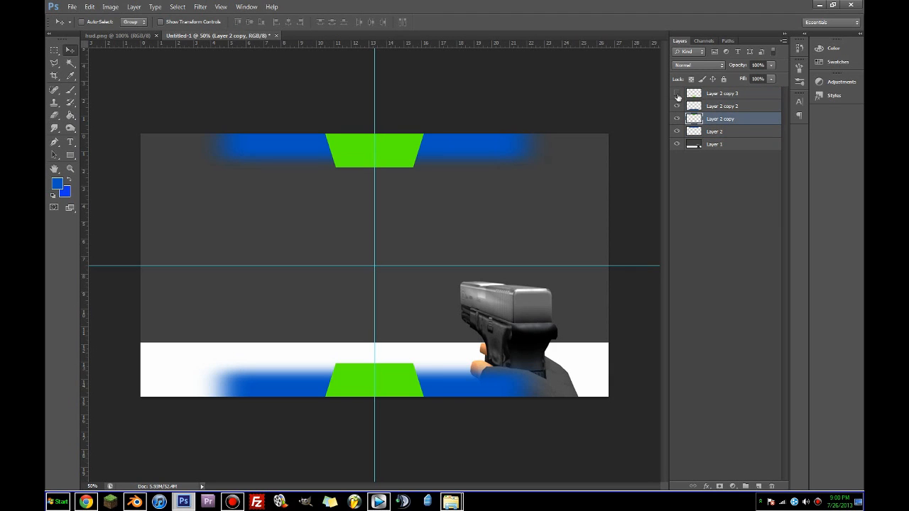
pyautogui.click(677, 94)
pyautogui.click(677, 94)
pyautogui.click(719, 94)
pyautogui.keyDown('shift'); pyautogui.click(718, 106); pyautogui.keyUp('shift')
pyautogui.moveTo(330, 298); pyautogui.dragTo(135, 296)
# Rotate the lower blue bar 90° and scale it to about 15.22 by 4.43 in against the canvas's left edge
pyautogui.click(700, 106)
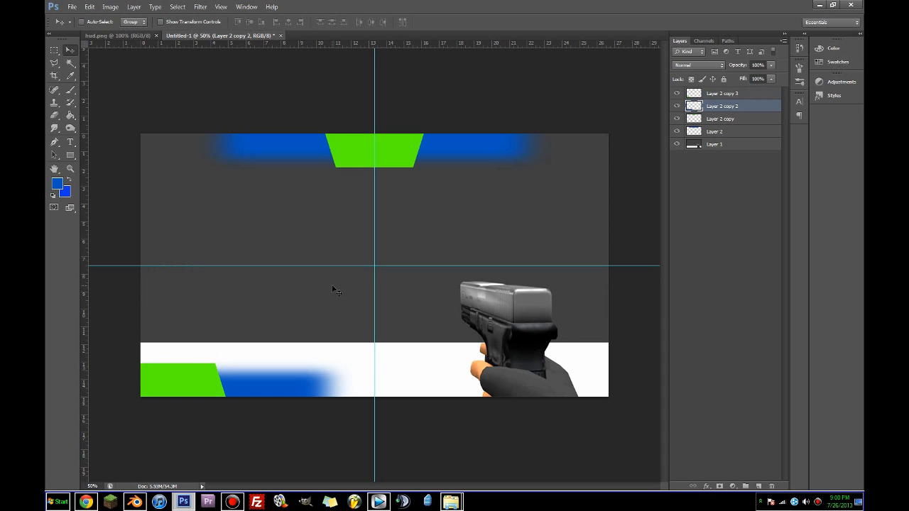
pyautogui.hotkey('ctrl', 't')
pyautogui.keyDown('shift'); pyautogui.moveTo(343, 221); pyautogui.dragTo(236, 453); pyautogui.keyUp('shift')
pyautogui.moveTo(198, 197); pyautogui.dragTo(248, 290)
pyautogui.moveTo(201, 351); pyautogui.dragTo(184, 305)
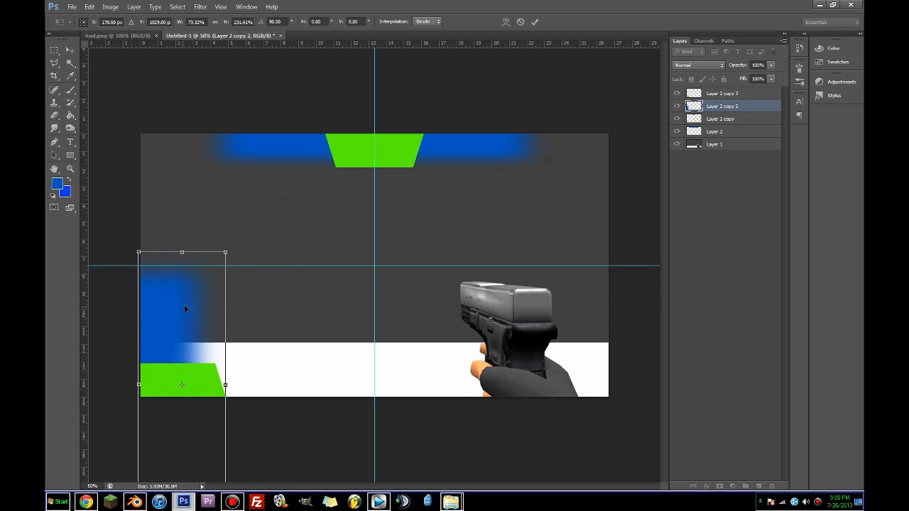
pyautogui.moveTo(221, 249)
pyautogui.mouseDown()
pyautogui.moveTo(246, 250)
pyautogui.moveTo(224, 278)
pyautogui.moveTo(222, 248)
pyautogui.mouseUp()
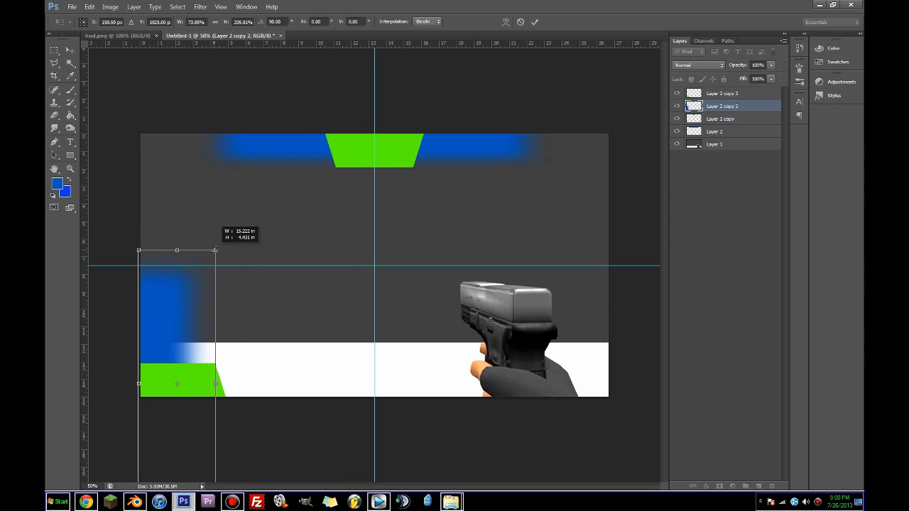
pyautogui.press('Return')
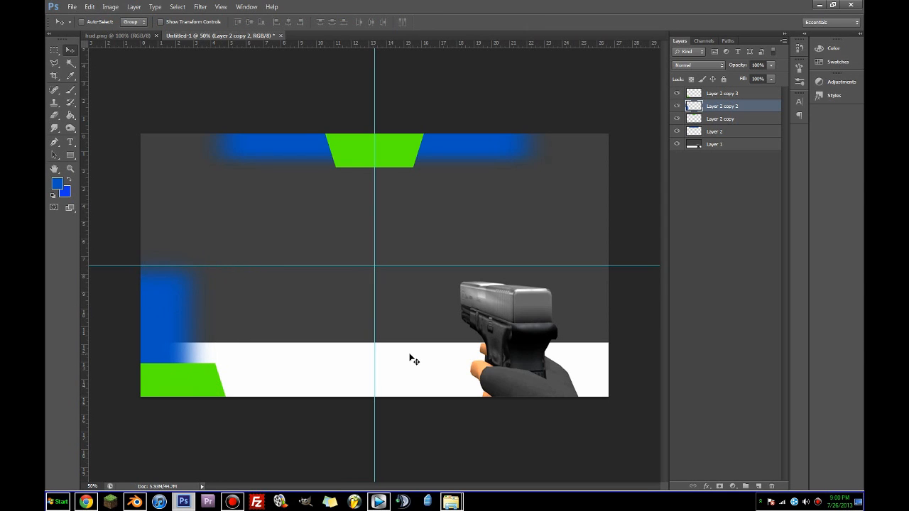
# Undo the rotation and corner placement of the lower copies, and delete both copied layers
pyautogui.hotkey('ctrl', 'alt', 'z')
pyautogui.hotkey('ctrl', 'alt', 'z')
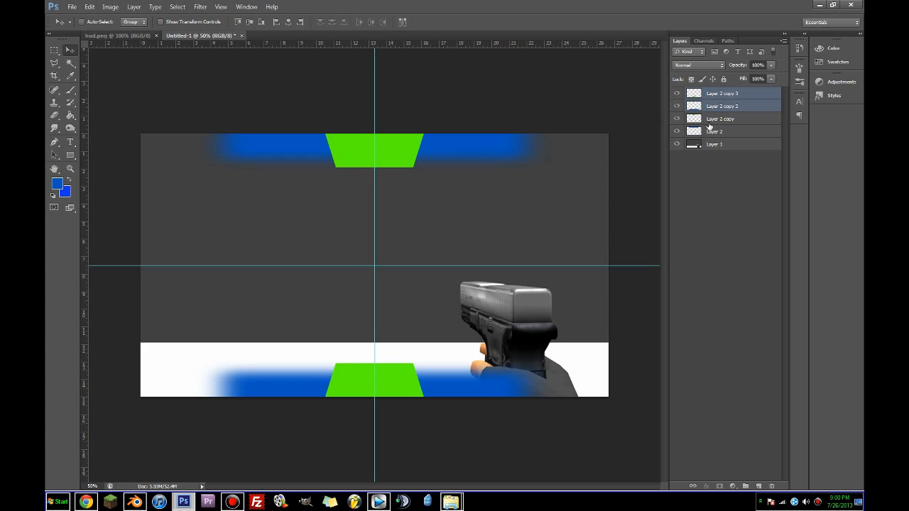
pyautogui.click(711, 130)
pyautogui.click(715, 106)
pyautogui.keyDown('shift'); pyautogui.click(715, 96); pyautogui.keyUp('shift')
pyautogui.press('Delete')
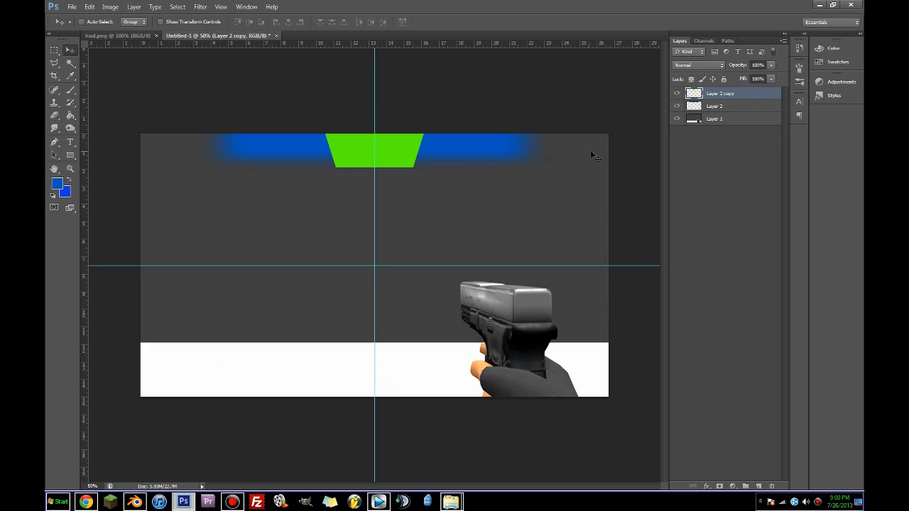
# Reduce the height of the green trapezoid and blue bar together, keeping them against the canvas's upper edge
pyautogui.keyDown('shift'); pyautogui.click(714, 106); pyautogui.keyUp('shift')
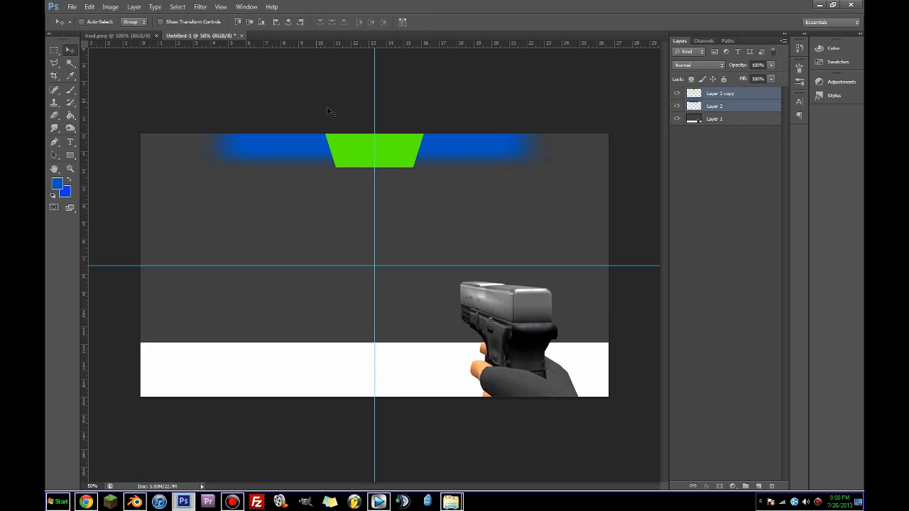
pyautogui.hotkey('ctrl', 't')
pyautogui.moveTo(374, 171); pyautogui.dragTo(375, 161)
pyautogui.press('Return')
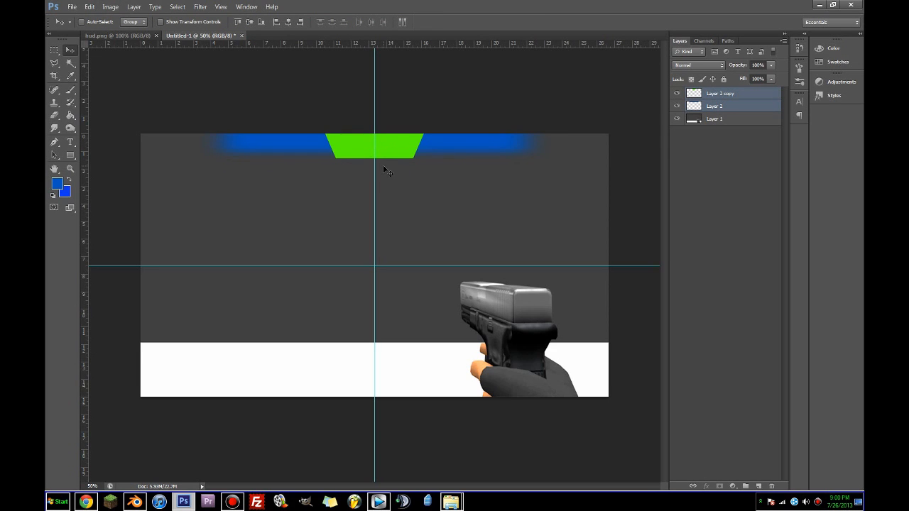
# Activate the Type tool and set its font to Aparajita
pyautogui.click(73, 142)
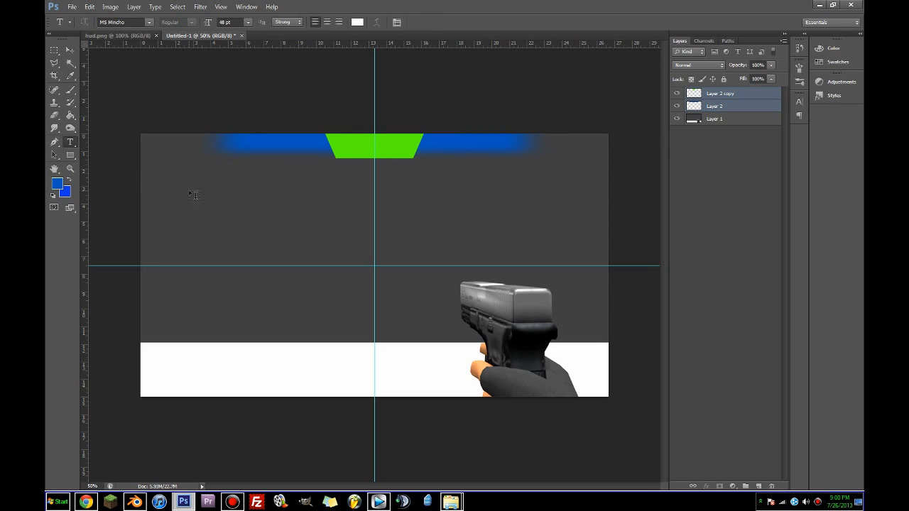
pyautogui.click(149, 22)
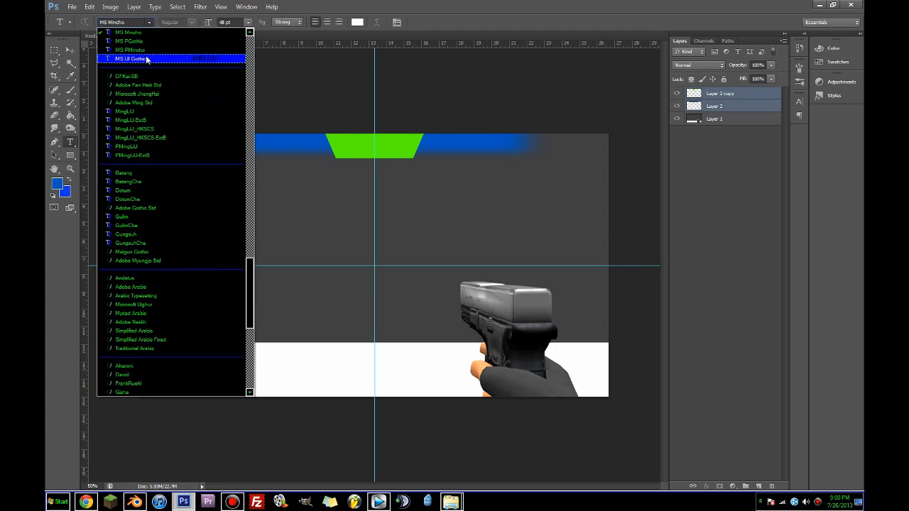
pyautogui.click(136, 32)
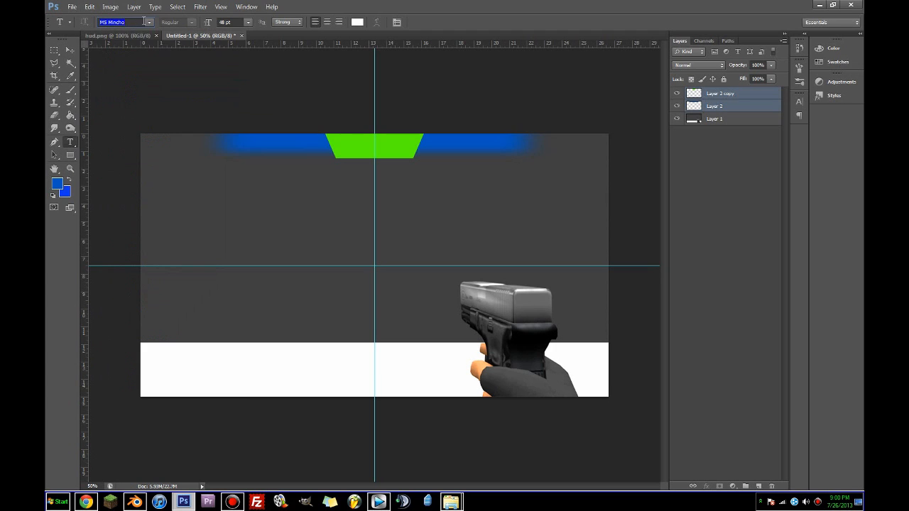
pyautogui.click(148, 22)
pyautogui.write('Tahoma')
pyautogui.press('Return')
pyautogui.scroll(-1, 125, 18)
pyautogui.scroll(-1, 124, 17)
pyautogui.scroll(1, 124, 18)
pyautogui.click(149, 22)
pyautogui.click(141, 22)
# Discard the empty text box and add the text "Health" on the canvas, left of the centre and just above the horizontal guide
pyautogui.moveTo(159, 167); pyautogui.dragTo(241, 193)
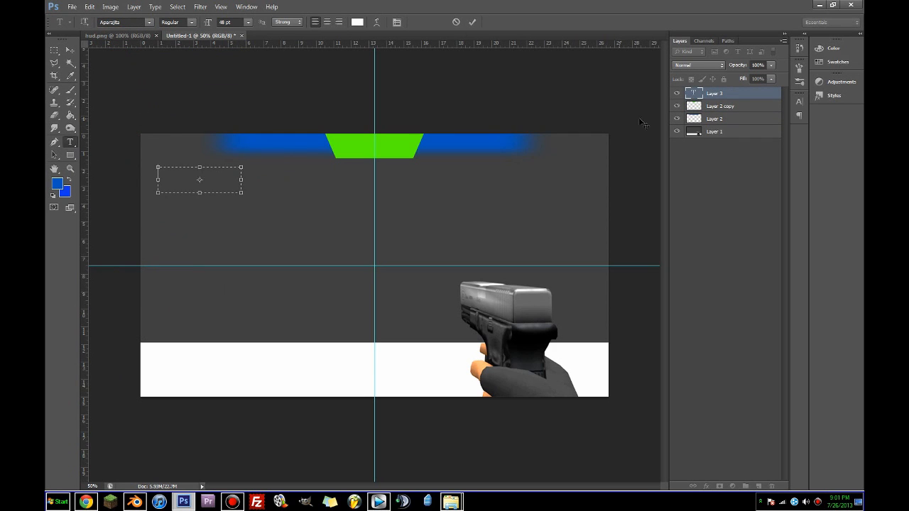
pyautogui.moveTo(714, 93); pyautogui.dragTo(772, 486)
pyautogui.click(235, 247)
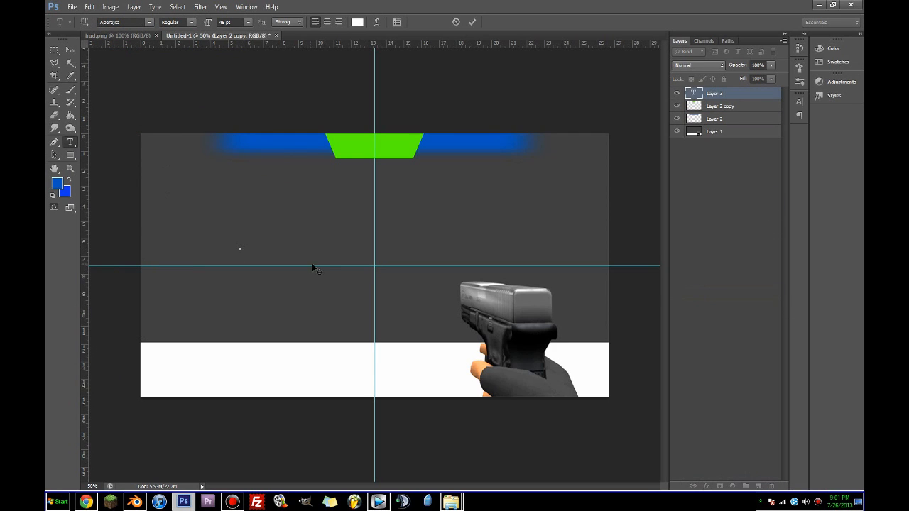
pyautogui.write('Health')
# Try different fonts on the whole word "Health" and set it to OCR A Std
pyautogui.moveTo(245, 245); pyautogui.dragTo(267, 246)
pyautogui.click(130, 23)
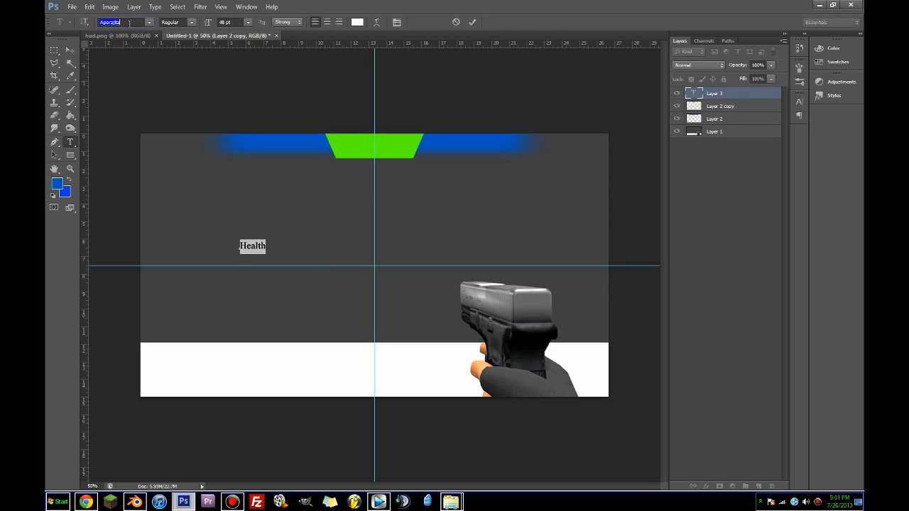
pyautogui.scroll(-6, 130, 23)
pyautogui.scroll(-6, 130, 23)
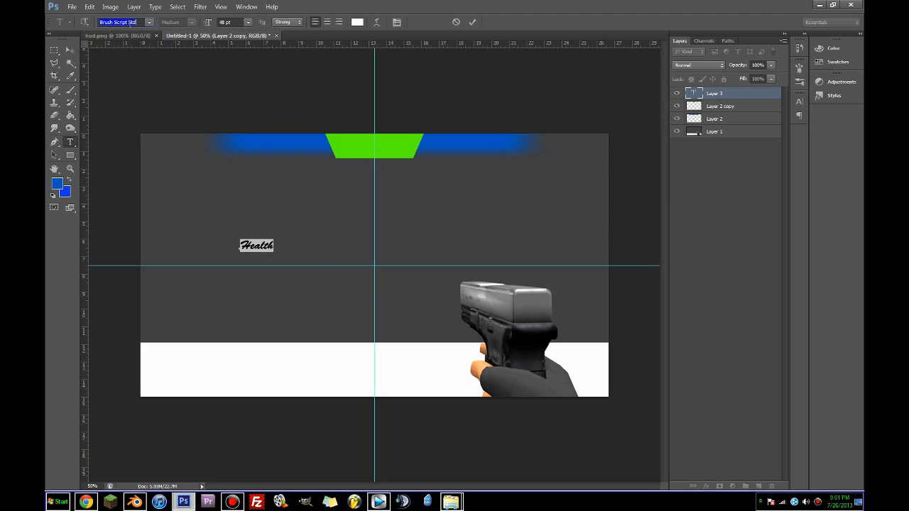
pyautogui.scroll(-4, 130, 23)
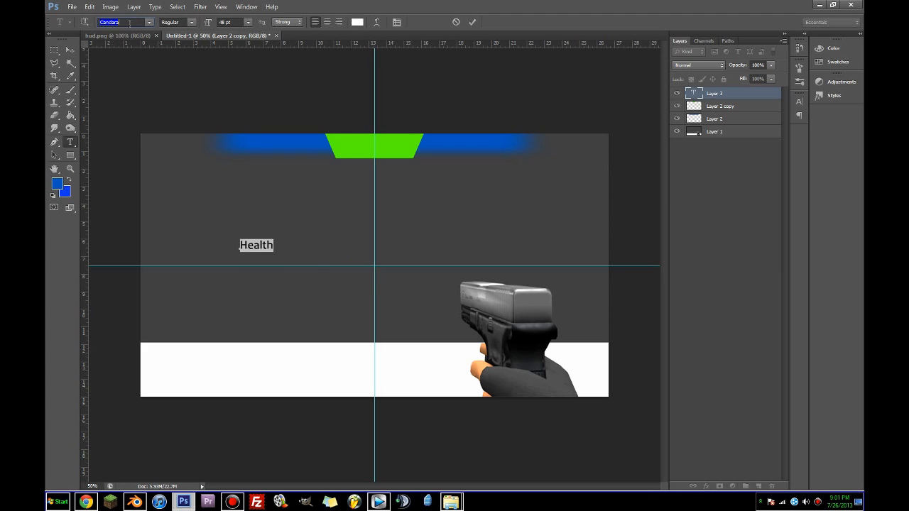
pyautogui.scroll(-3, 130, 23)
pyautogui.scroll(-4, 130, 23)
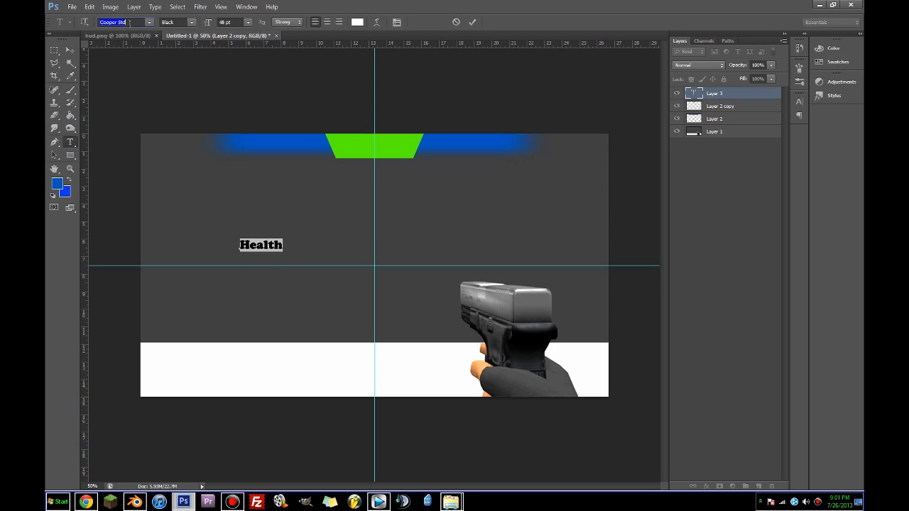
pyautogui.scroll(-4, 129, 22)
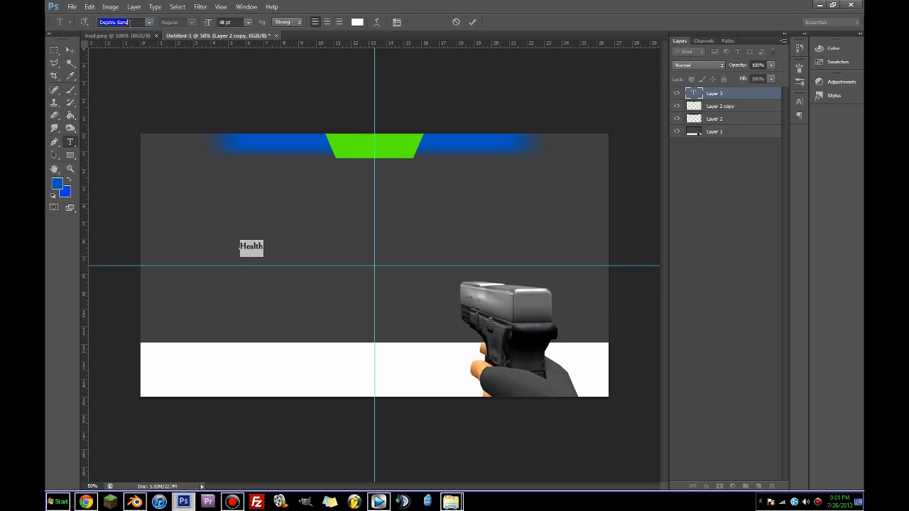
pyautogui.scroll(-5, 129, 23)
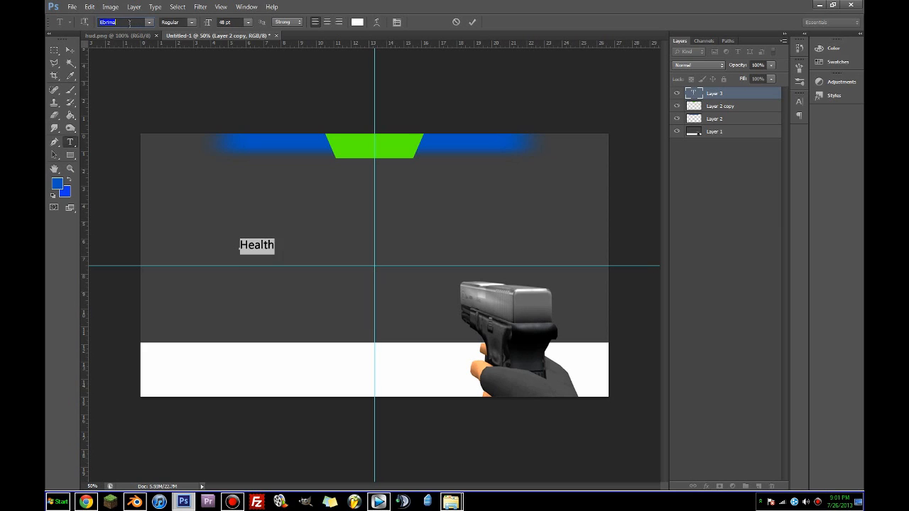
pyautogui.scroll(-3, 129, 23)
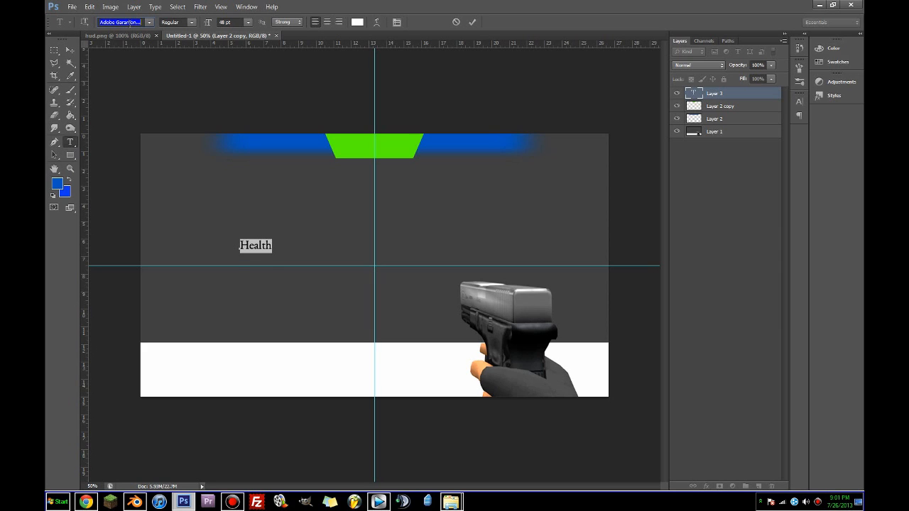
pyautogui.scroll(-3, 129, 23)
pyautogui.scroll(-2, 129, 23)
pyautogui.scroll(-3, 130, 23)
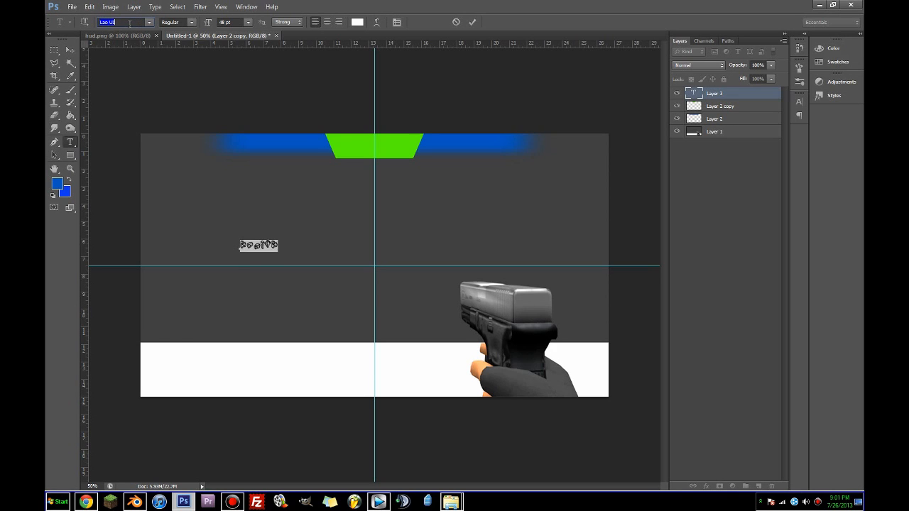
pyautogui.scroll(-4, 129, 23)
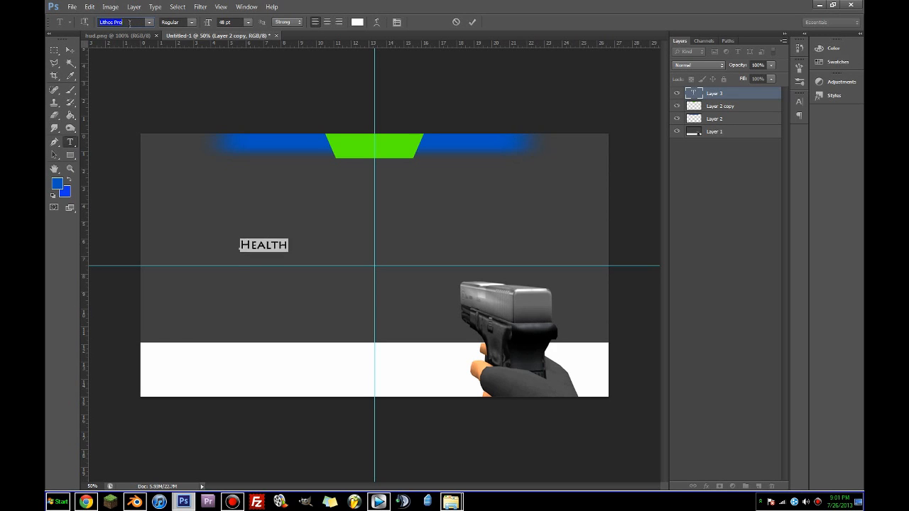
pyautogui.scroll(1, 129, 23)
pyautogui.scroll(-1, 130, 23)
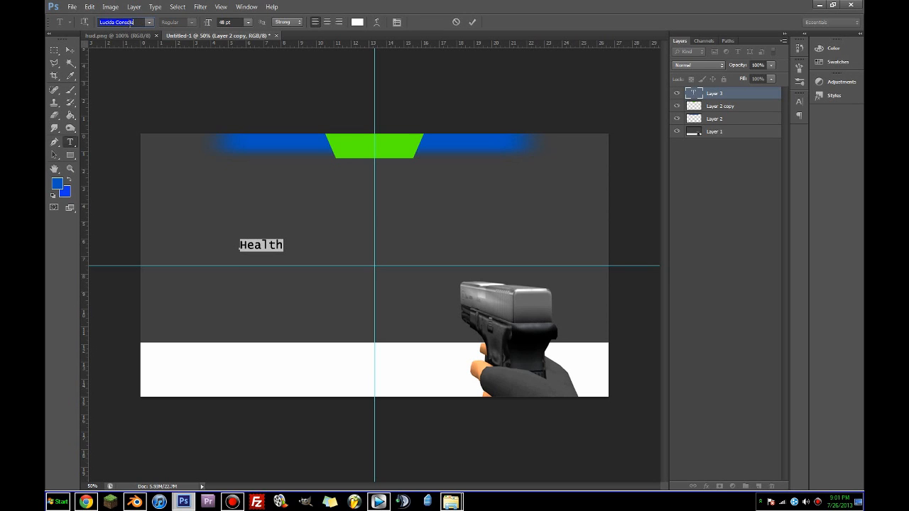
pyautogui.scroll(2, 129, 23)
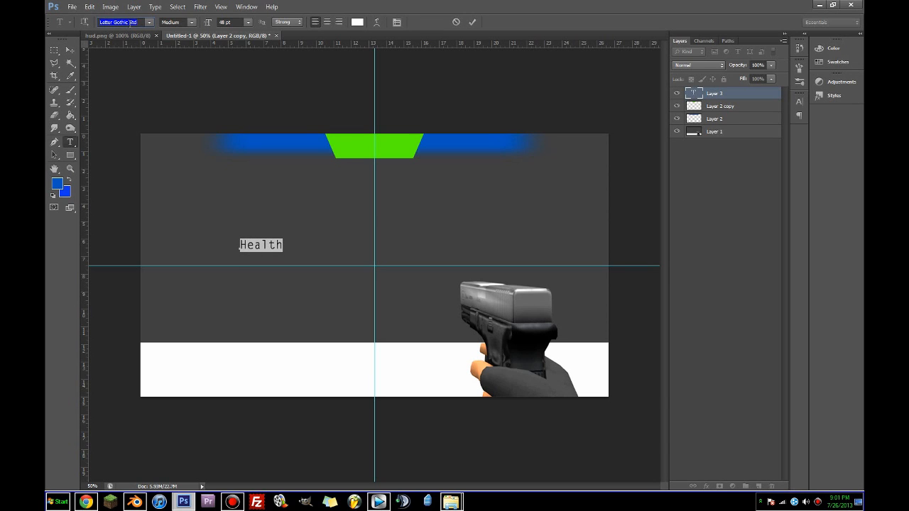
pyautogui.scroll(-4, 131, 22)
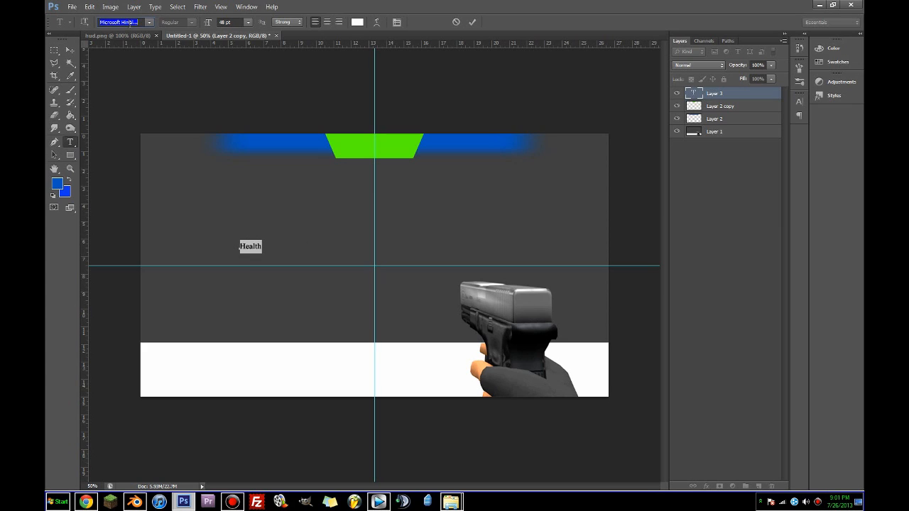
pyautogui.scroll(-7, 130, 22)
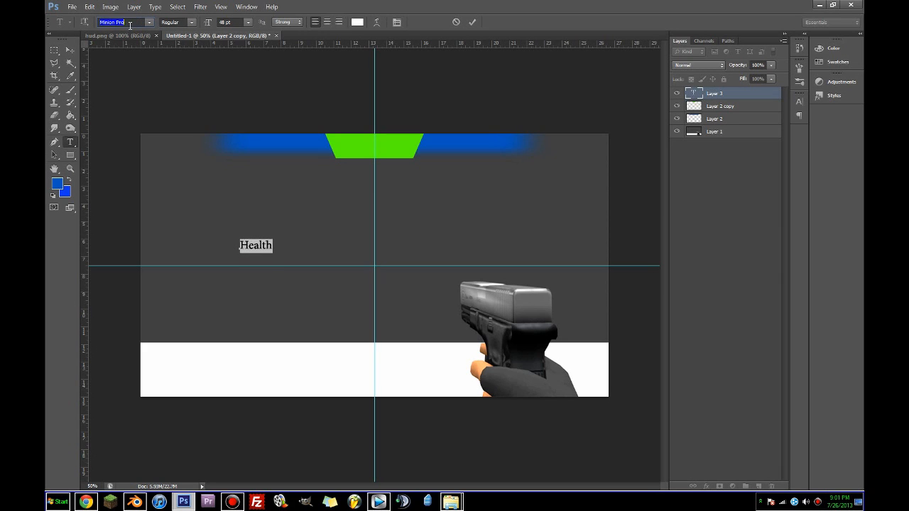
pyautogui.scroll(-6, 129, 24)
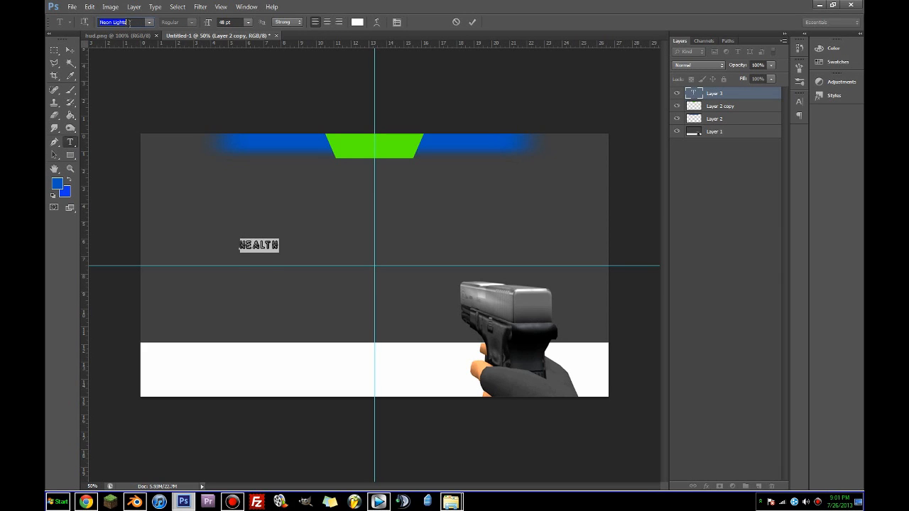
pyautogui.scroll(-5, 130, 23)
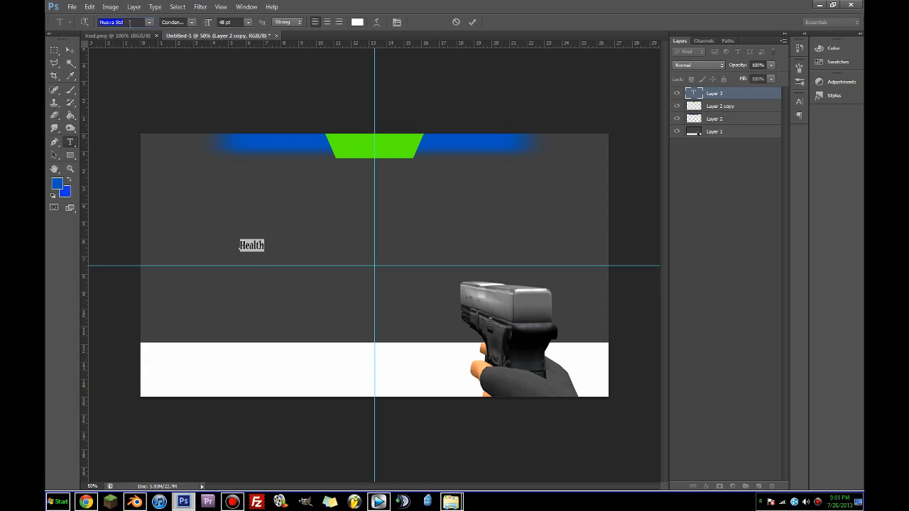
pyautogui.scroll(-3, 129, 23)
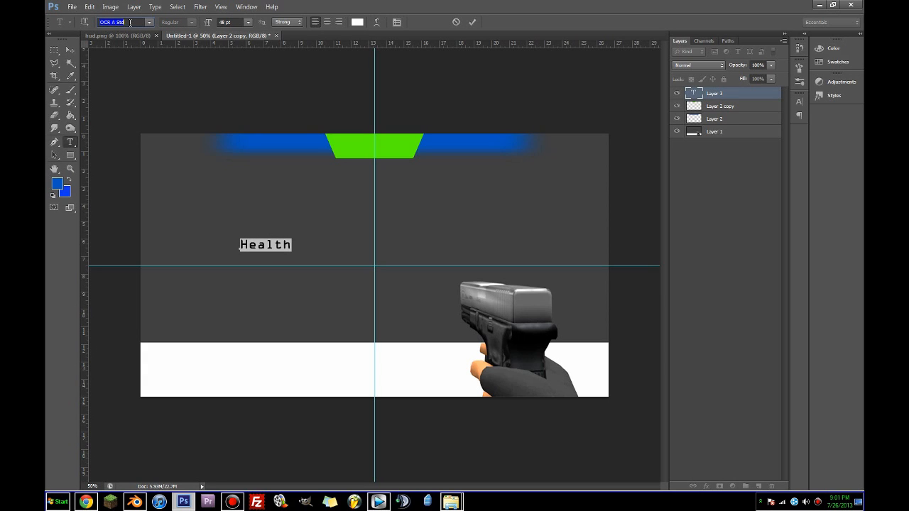
# Enlarge the "Health" text to about 126% and centre it on the green trapezoid at the vertical guide
pyautogui.click(70, 50)
pyautogui.hotkey('ctrl', 't')
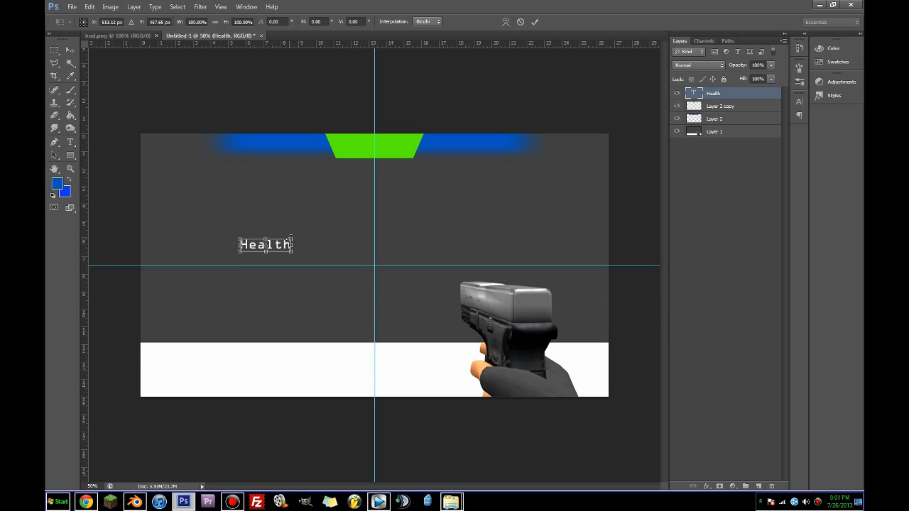
pyautogui.moveTo(298, 237)
pyautogui.mouseDown()
pyautogui.moveTo(415, 137)
pyautogui.moveTo(396, 145)
pyautogui.mouseUp()
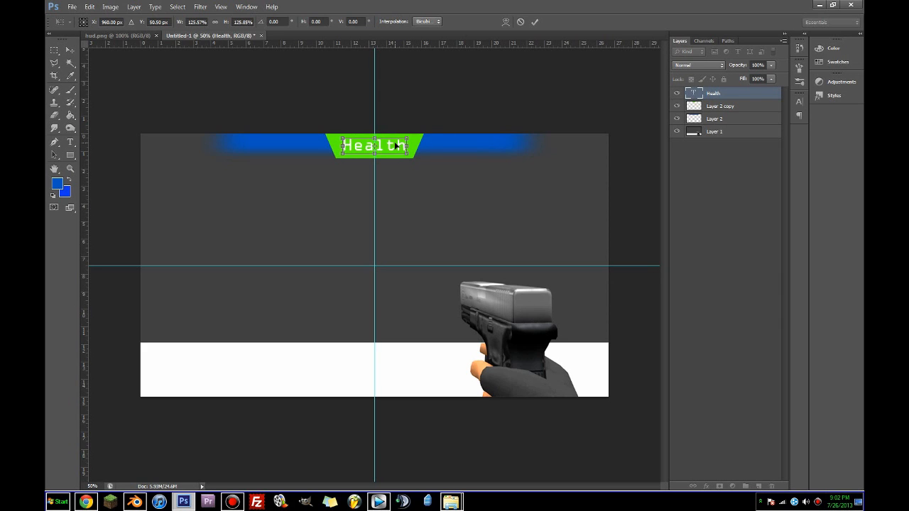
pyautogui.press('Up')
pyautogui.press('Up')
pyautogui.press('Return')
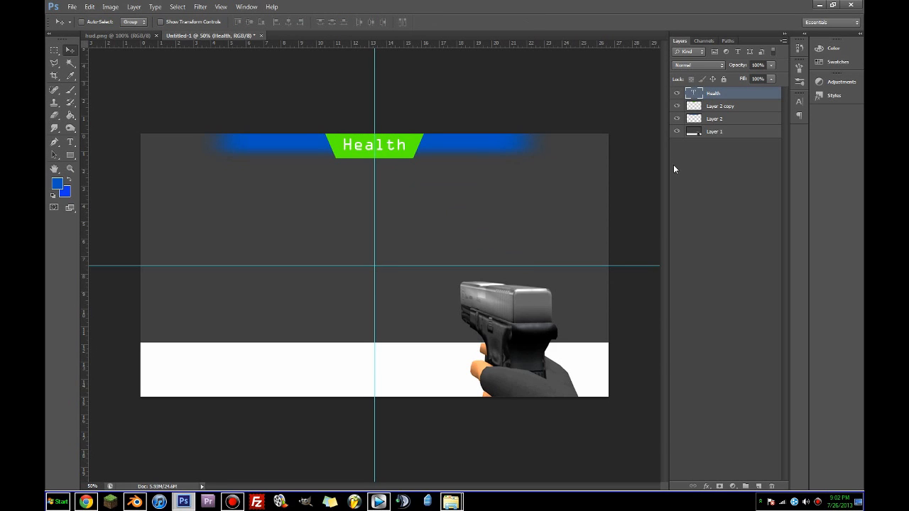
# Recolour the green trapezoid with the dark grey sampled from the background, then clear the selection
pyautogui.click(699, 119)
pyautogui.doubleClick(696, 107)
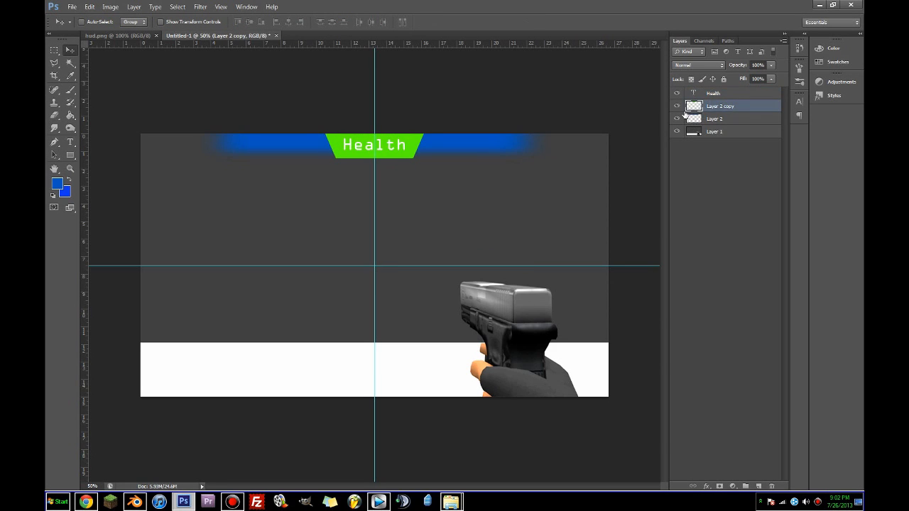
pyautogui.click(597, 176)
pyautogui.press('w')
pyautogui.click(351, 152)
pyautogui.click(57, 184)
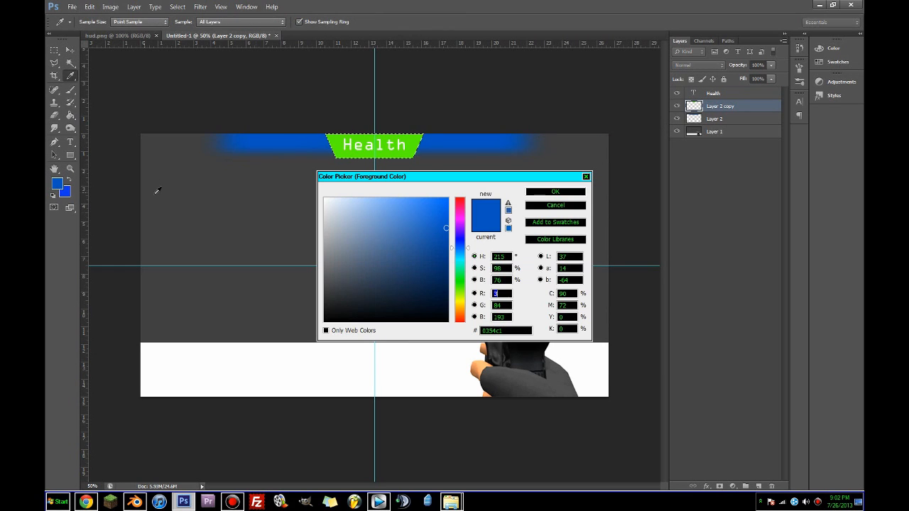
pyautogui.press('Return')
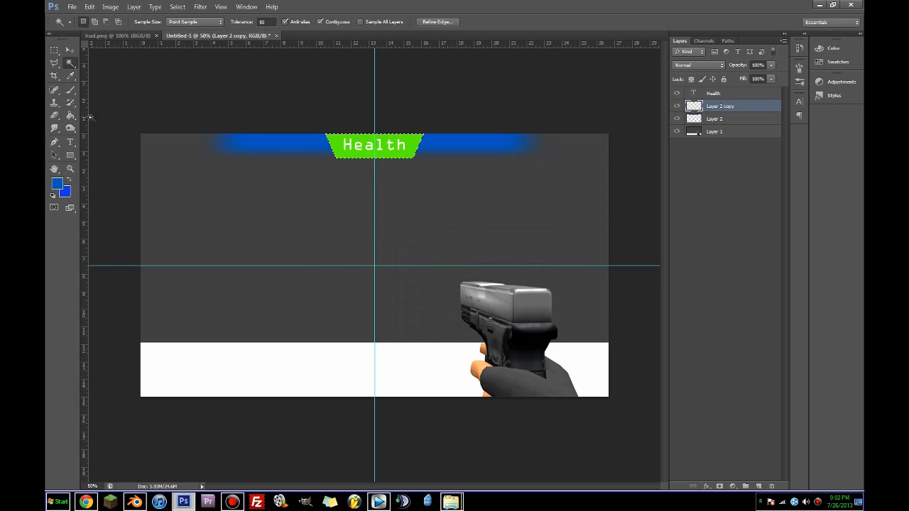
pyautogui.click(70, 89)
pyautogui.keyDown('alt'); pyautogui.click(198, 195); pyautogui.keyUp('alt')
pyautogui.hotkey('alt', 'BackSpace')
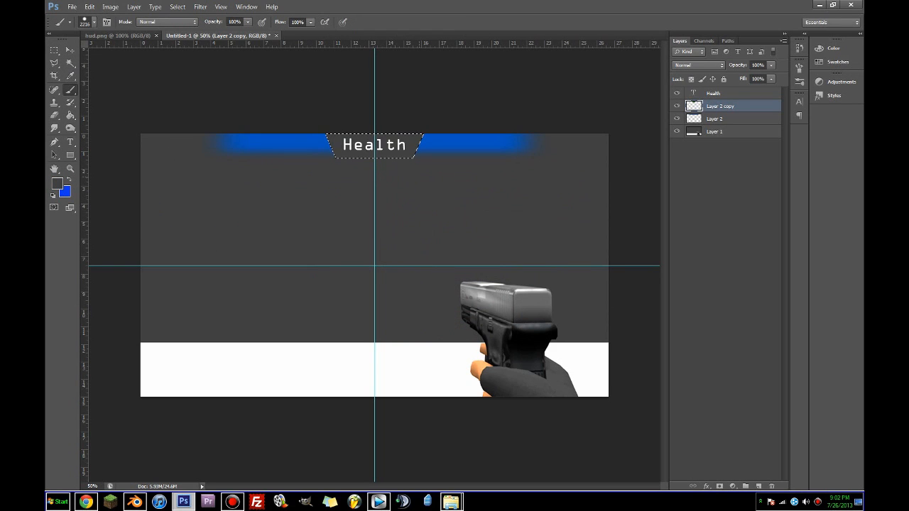
pyautogui.hotkey('ctrl', 'd')
# Apply a black 3 px outside Stroke and an Inner Bevel with Smooth technique to the trapezoid's layer
pyautogui.doubleClick(700, 105)
pyautogui.click(324, 217)
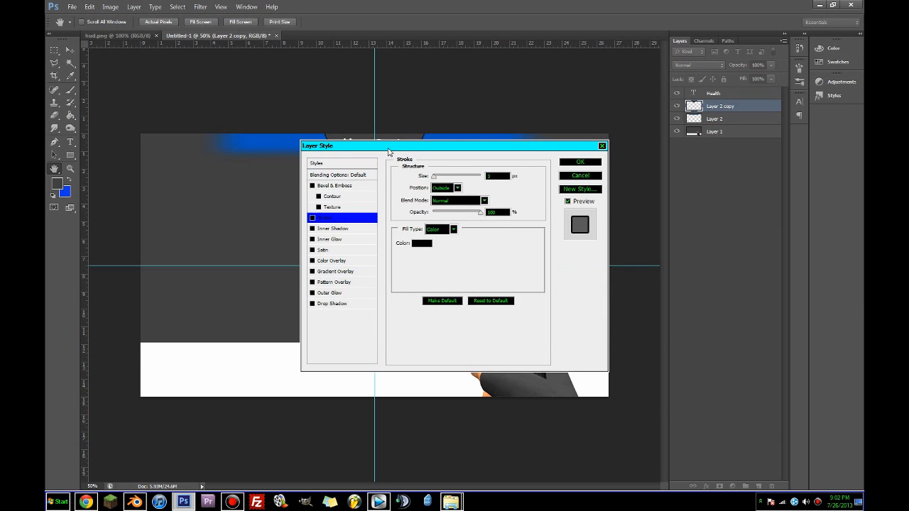
pyautogui.moveTo(402, 146); pyautogui.dragTo(331, 237)
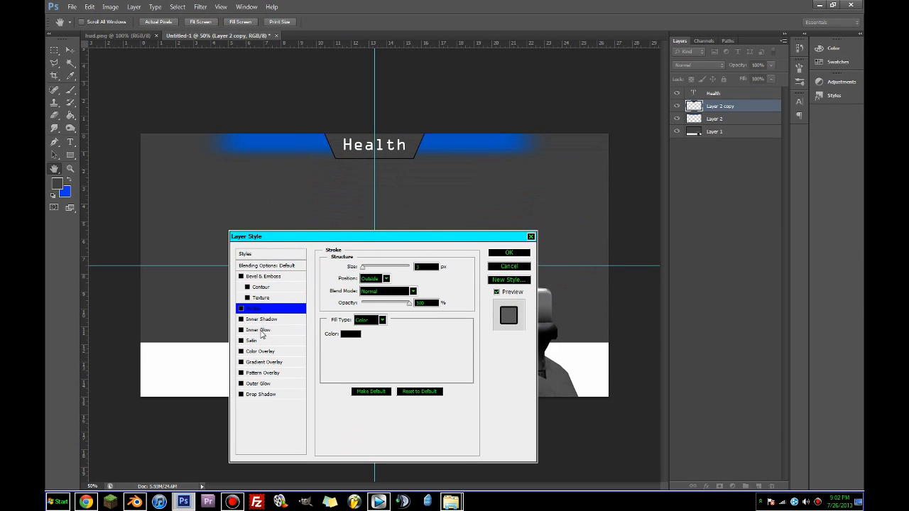
pyautogui.click(272, 278)
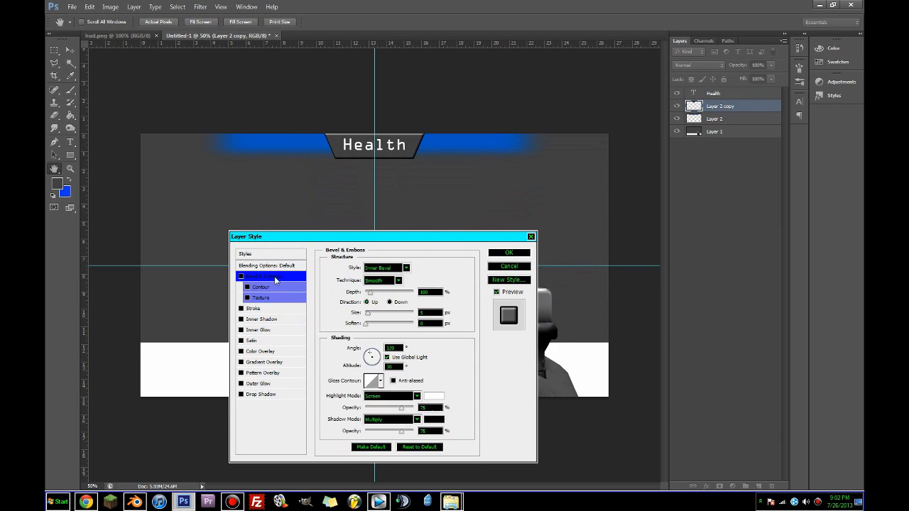
pyautogui.click(510, 253)
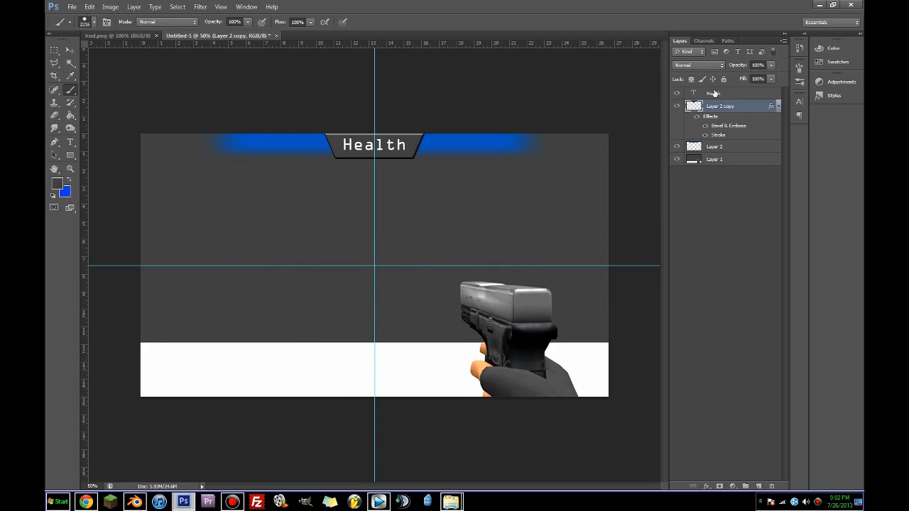
# Try a lower opacity on the blurred blue bar's layer and check it with the background render hidden
pyautogui.click(696, 151)
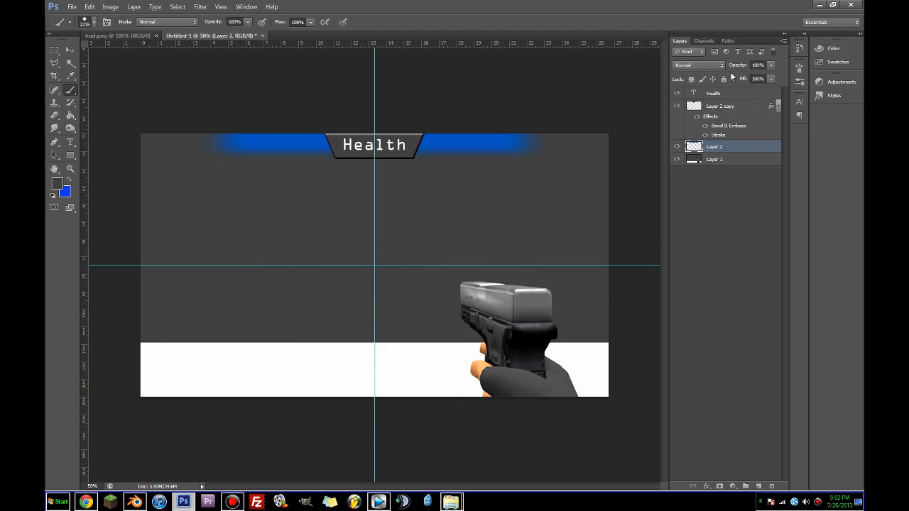
pyautogui.click(761, 66)
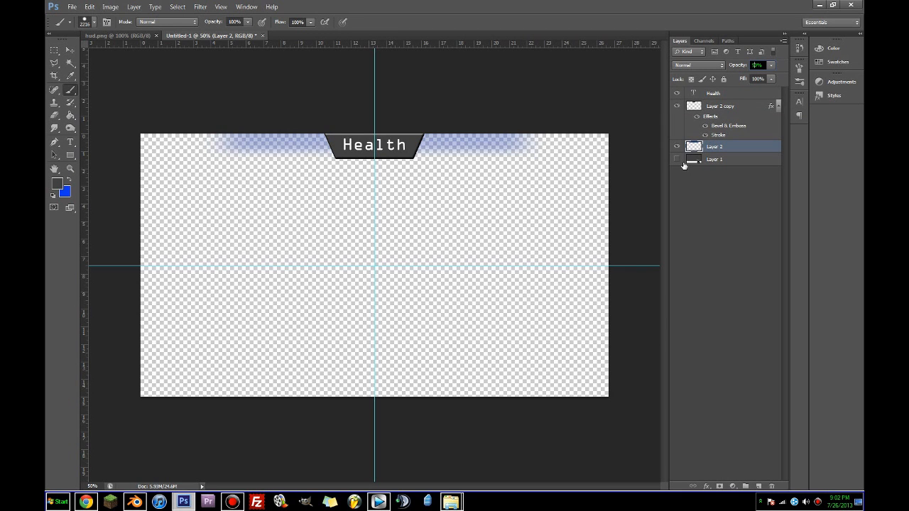
pyautogui.click(682, 163)
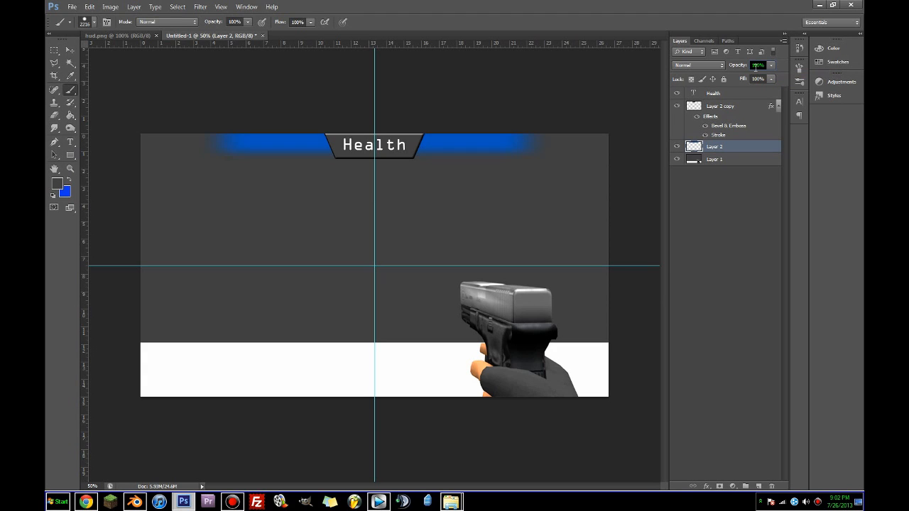
# Add a bright red Color Overlay to the blurred blue bar's layer
pyautogui.doubleClick(695, 147)
pyautogui.click(260, 353)
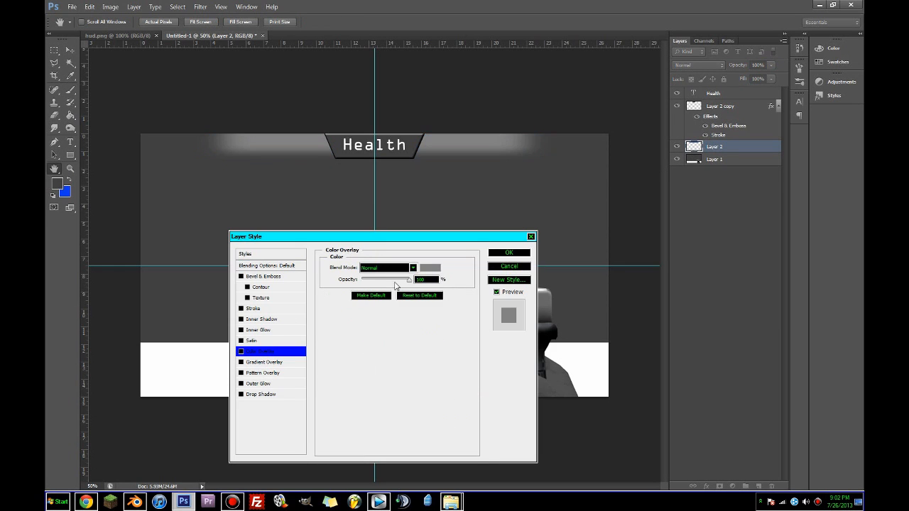
pyautogui.click(429, 268)
pyautogui.click(555, 190)
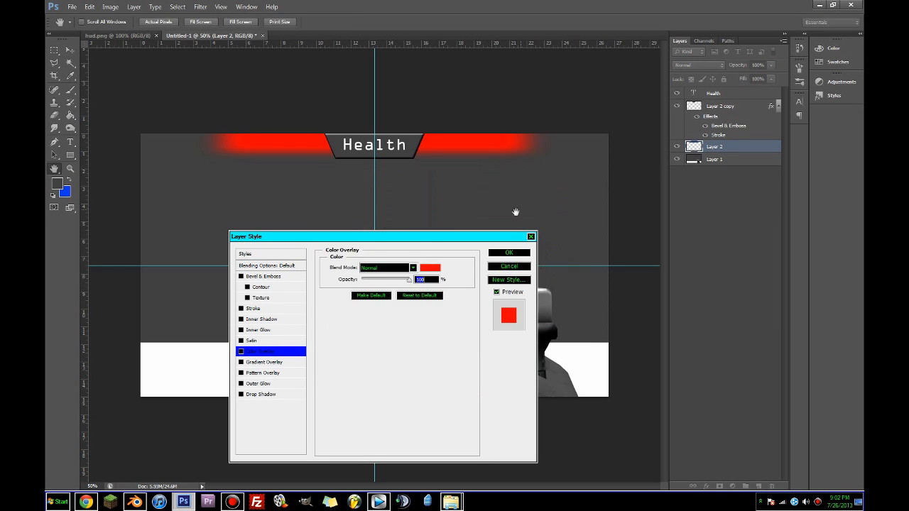
# Try the Overlay, Color, Saturation and Luminosity blend modes for the red overlay, then return it to Normal and apply the style
pyautogui.click(395, 270)
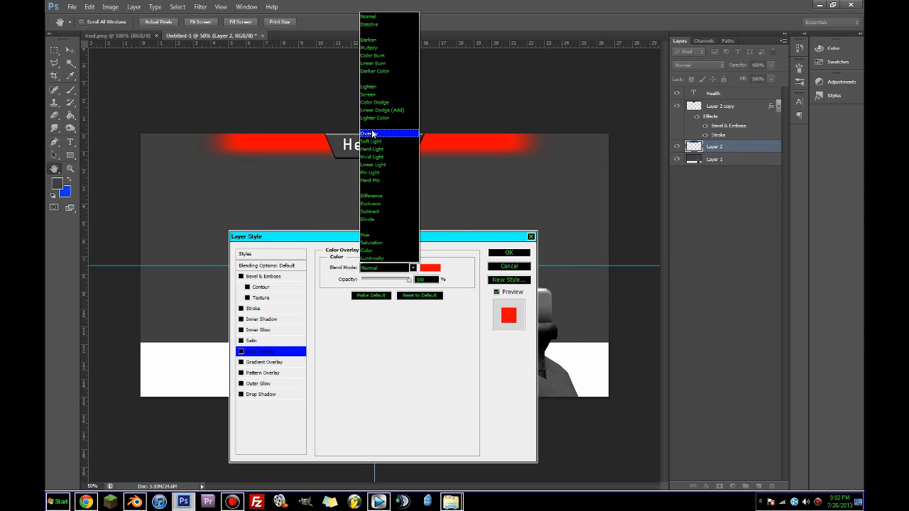
pyautogui.click(380, 134)
pyautogui.moveTo(405, 284)
pyautogui.mouseDown()
pyautogui.moveTo(364, 286)
pyautogui.moveTo(409, 281)
pyautogui.mouseUp()
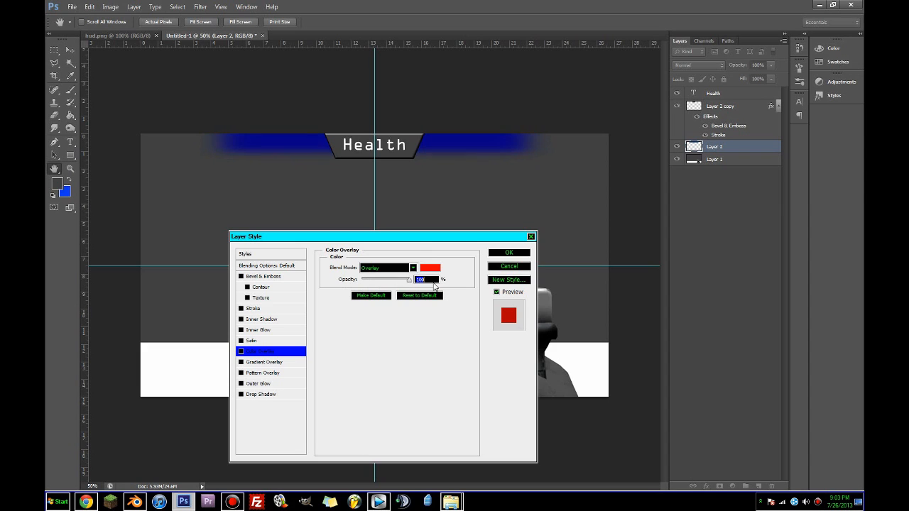
pyautogui.click(398, 268)
pyautogui.click(400, 268)
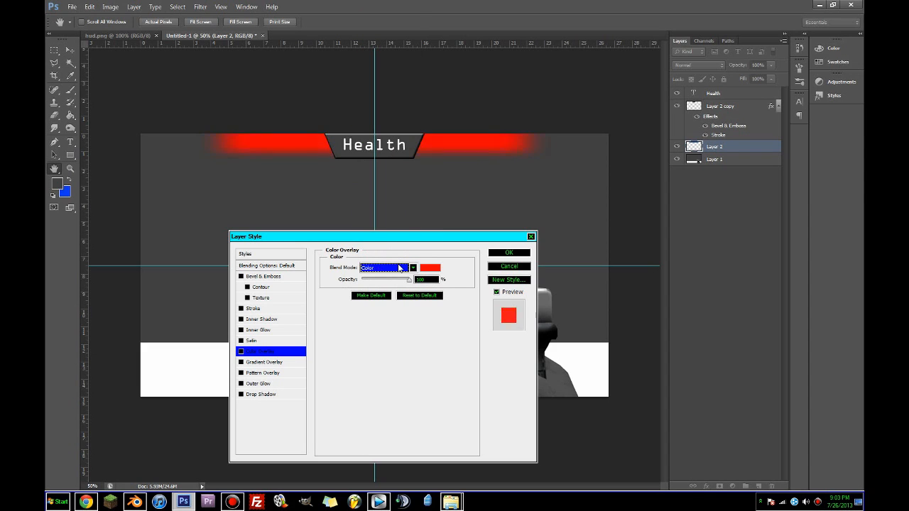
pyautogui.scroll(10, 400, 268)
pyautogui.scroll(-5, 400, 268)
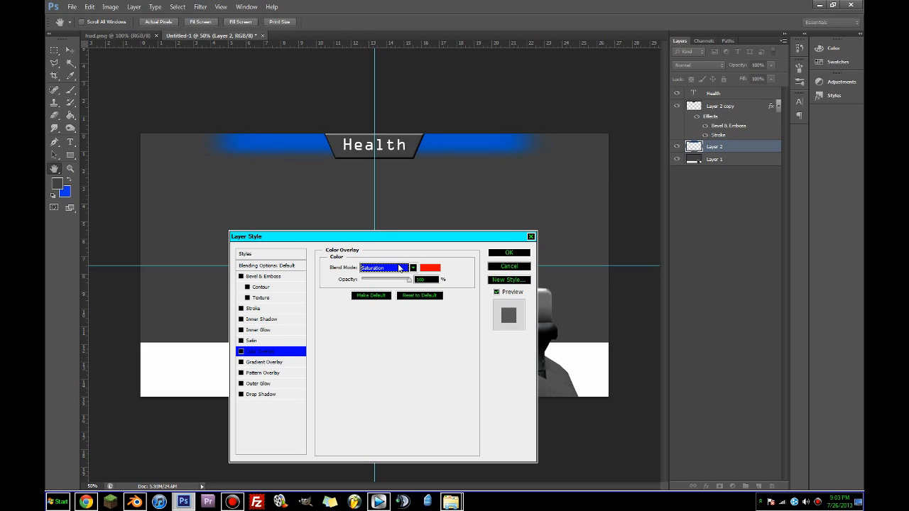
pyautogui.scroll(-2, 400, 268)
pyautogui.click(400, 268)
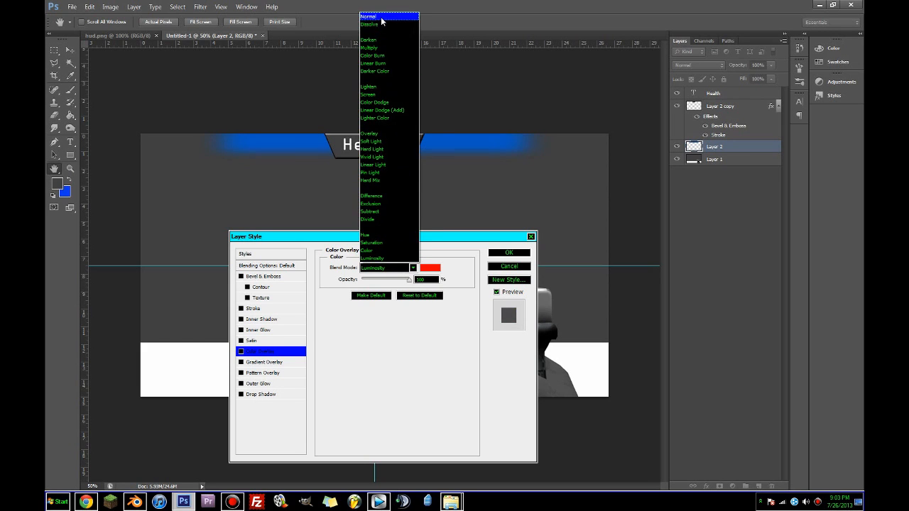
pyautogui.click(382, 17)
pyautogui.moveTo(408, 282); pyautogui.dragTo(388, 283)
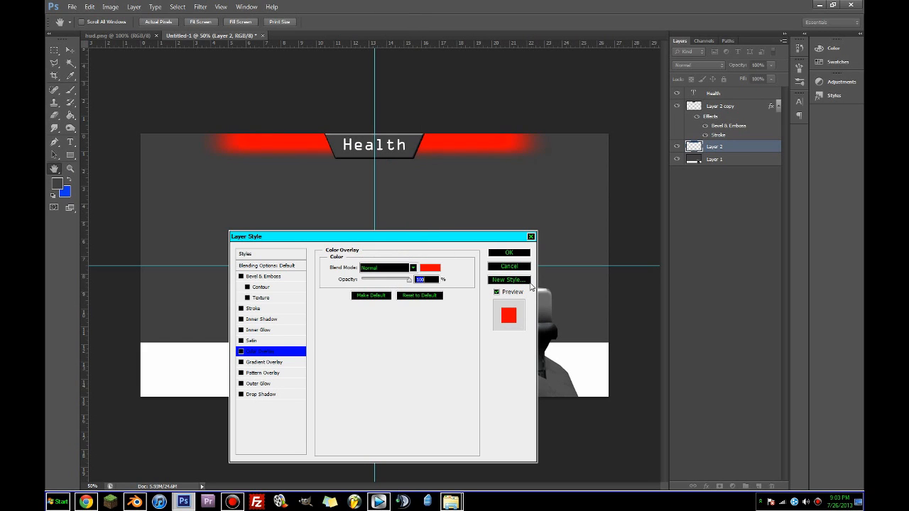
pyautogui.click(524, 253)
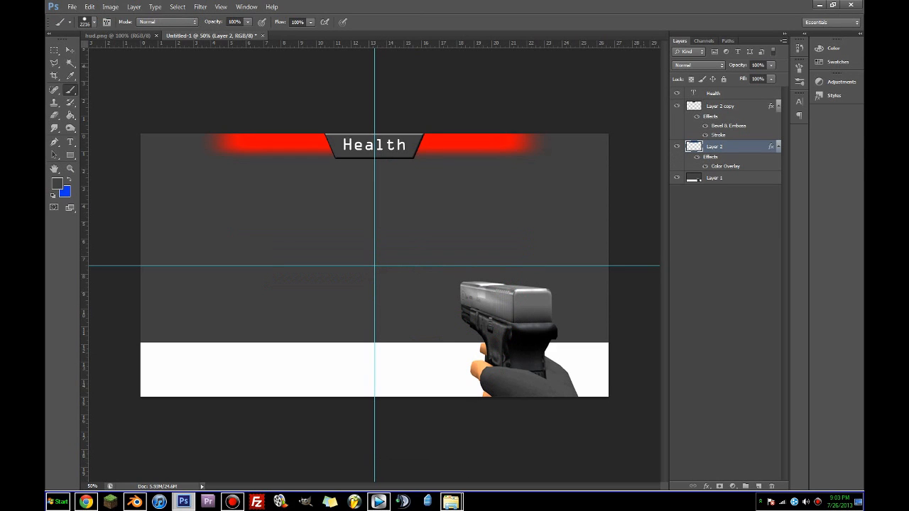
# Stretch the red blurred bar downward to about 116% of its height
pyautogui.hotkey('ctrl', 't')
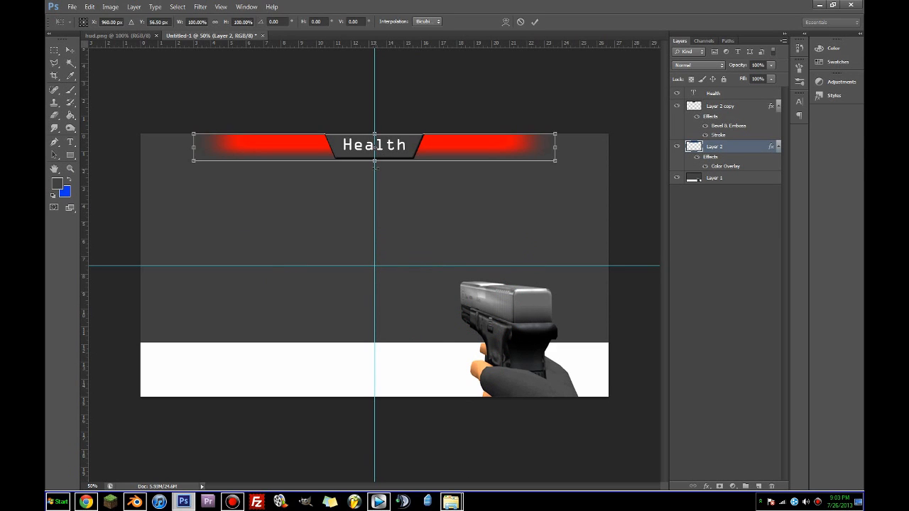
pyautogui.moveTo(375, 163); pyautogui.dragTo(387, 166)
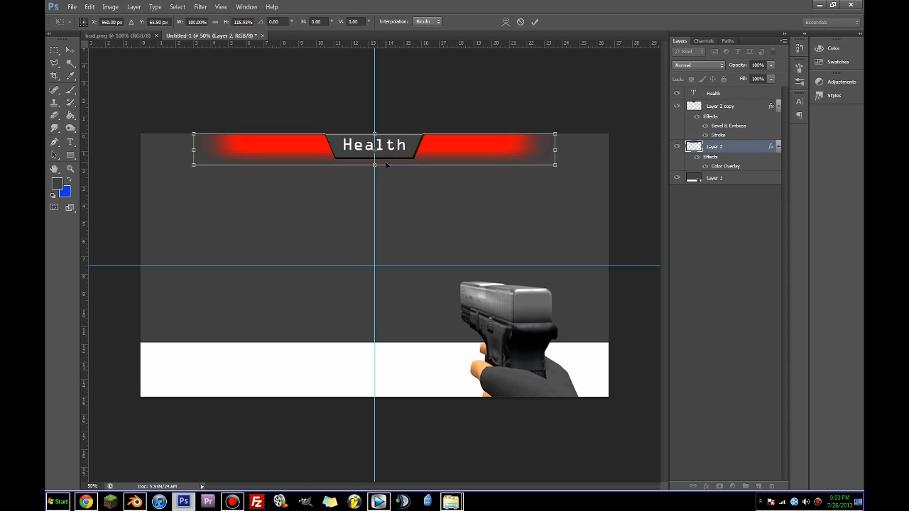
pyautogui.press('Return')
# Duplicate the "Health" text, trapezoid and red bar layers together
pyautogui.click(70, 62)
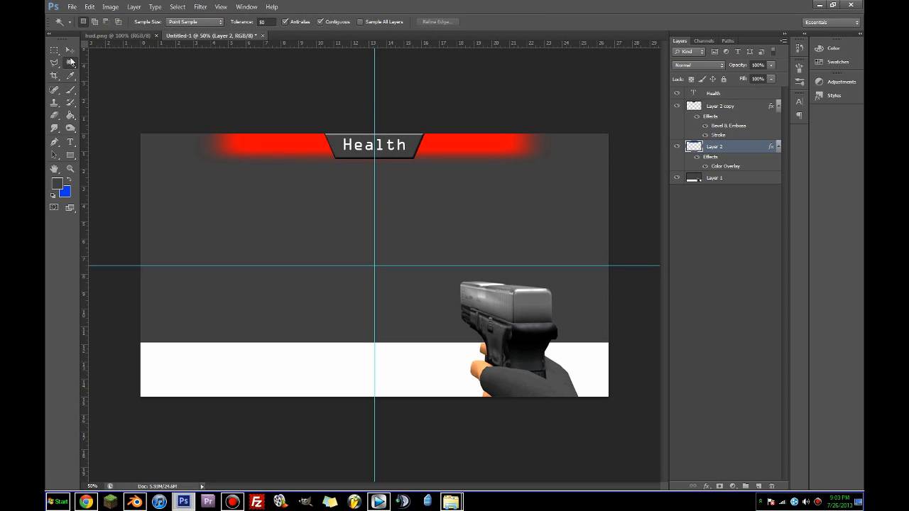
pyautogui.keyDown('shift'); pyautogui.click(706, 94); pyautogui.keyUp('shift')
pyautogui.moveTo(706, 94)
pyautogui.mouseDown()
pyautogui.moveTo(765, 447)
pyautogui.moveTo(759, 485)
pyautogui.mouseUp()
# Flip the duplicated health group vertically and move it to the canvas's bottom edge, centred on the vertical guide
pyautogui.click(88, 6)
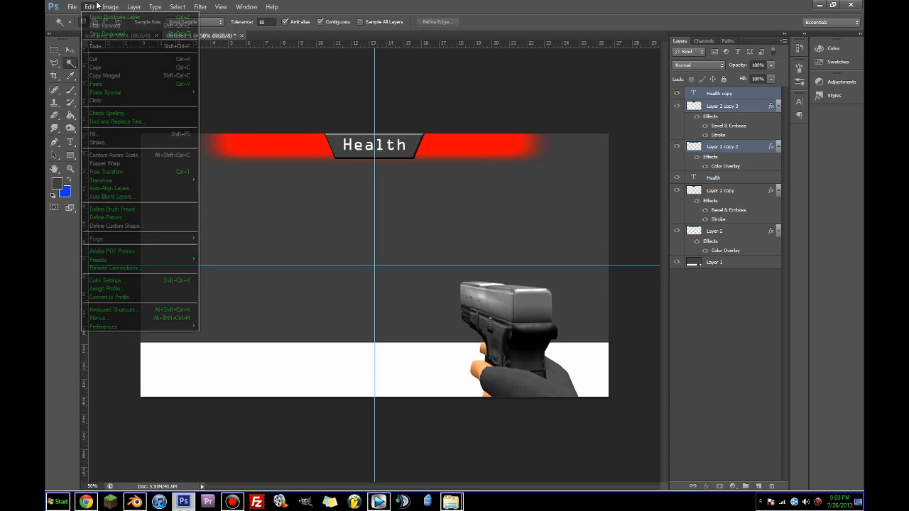
pyautogui.moveTo(113, 180)
pyautogui.click(218, 284)
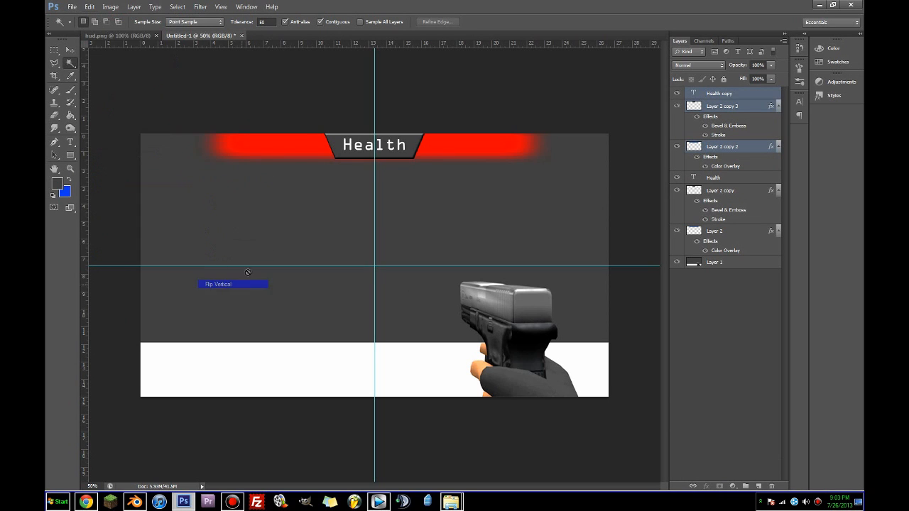
pyautogui.click(74, 50)
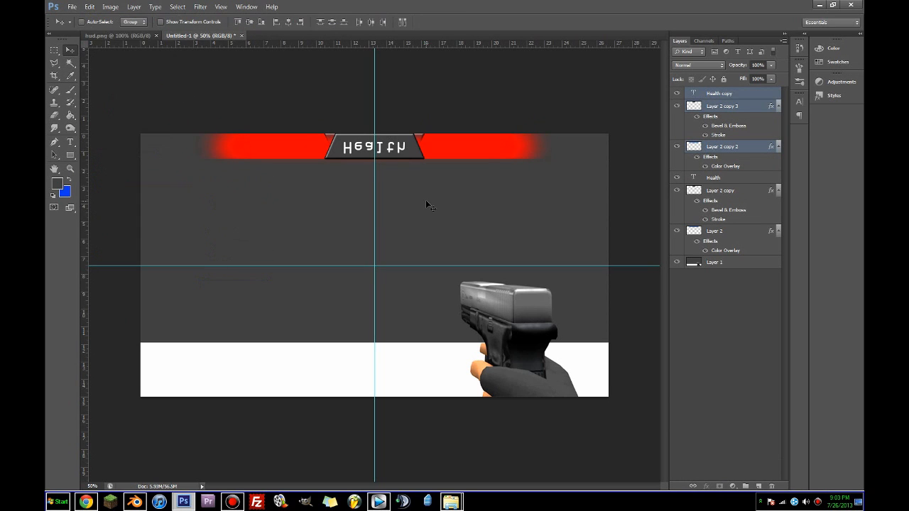
pyautogui.moveTo(424, 203); pyautogui.dragTo(397, 388)
# Flip the lower "Health" text upright and change its wording to "Ammo"
pyautogui.click(701, 99)
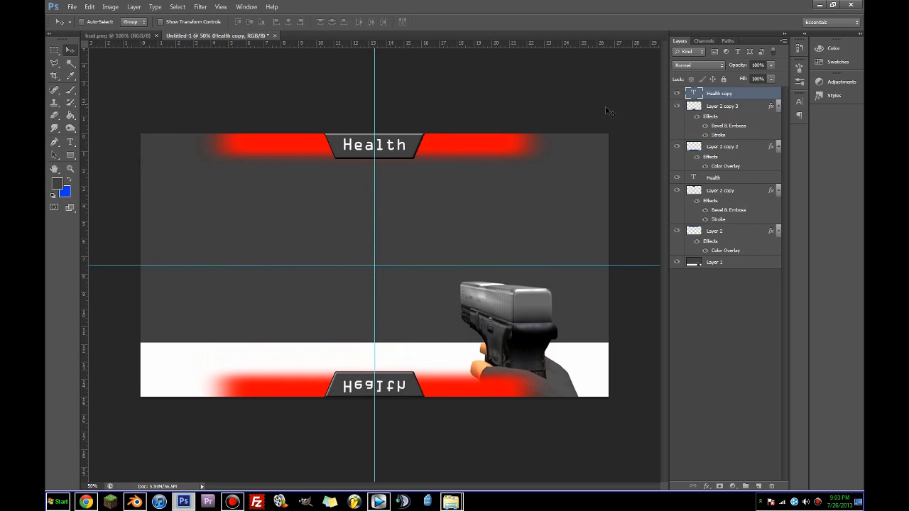
pyautogui.click(90, 6)
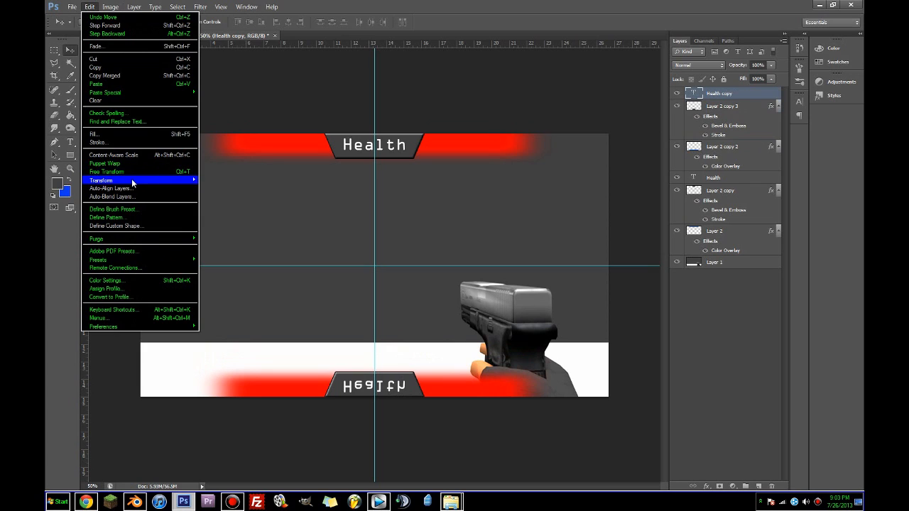
pyautogui.moveTo(146, 181)
pyautogui.click(242, 285)
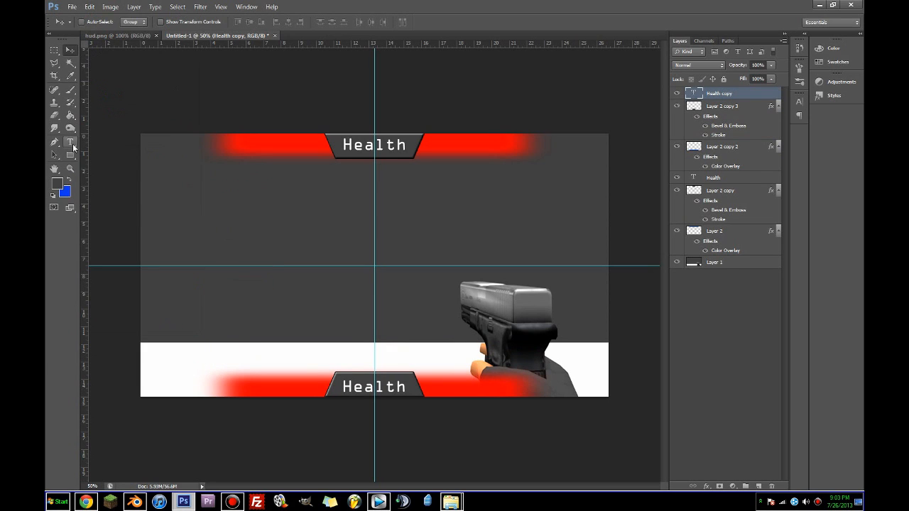
pyautogui.click(71, 144)
pyautogui.moveTo(340, 387); pyautogui.dragTo(522, 396)
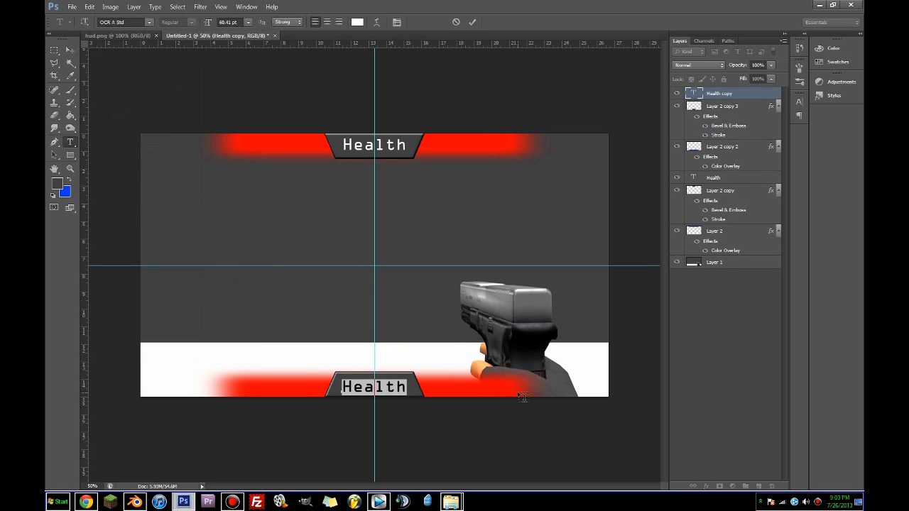
pyautogui.write('Ammo')
# Nudge the "Ammo" text to the right until it is centred on the lower trapezoid
pyautogui.click(71, 50)
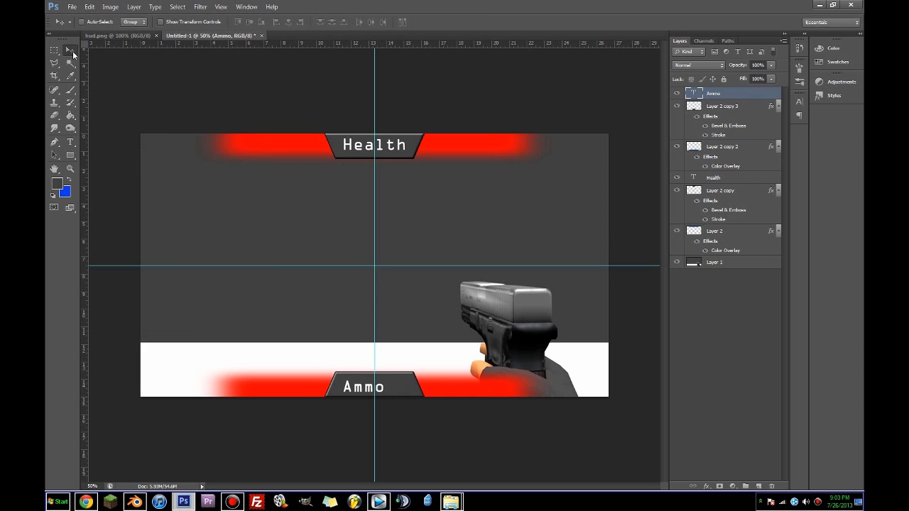
pyautogui.press('Right')
pyautogui.press('Right')
pyautogui.press('Right')
pyautogui.press('Right')
pyautogui.press('Right')
pyautogui.press('Right')
pyautogui.press('Right')
pyautogui.press('Right')
pyautogui.press('Right')
pyautogui.press('Right')
pyautogui.press('Right')
pyautogui.press('Right')
pyautogui.press('Right')
pyautogui.press('Right')
pyautogui.press('Right')
pyautogui.press('Right')
pyautogui.press('Right')
pyautogui.press('Right')
pyautogui.press('Right')
pyautogui.press('Right')
pyautogui.press('Right')
pyautogui.press('Right')
pyautogui.press('Right')
pyautogui.press('Right')
pyautogui.press('Right')
pyautogui.press('Right')
pyautogui.press('Right')
pyautogui.press('Right')
pyautogui.press('Right')
pyautogui.press('Right')
pyautogui.press('Right')
pyautogui.press('Right')
pyautogui.press('Left')
# Switch to Chrome and search Google Images for "g36 magazine"
pyautogui.click(86, 502)
pyautogui.doubleClick(209, 14)
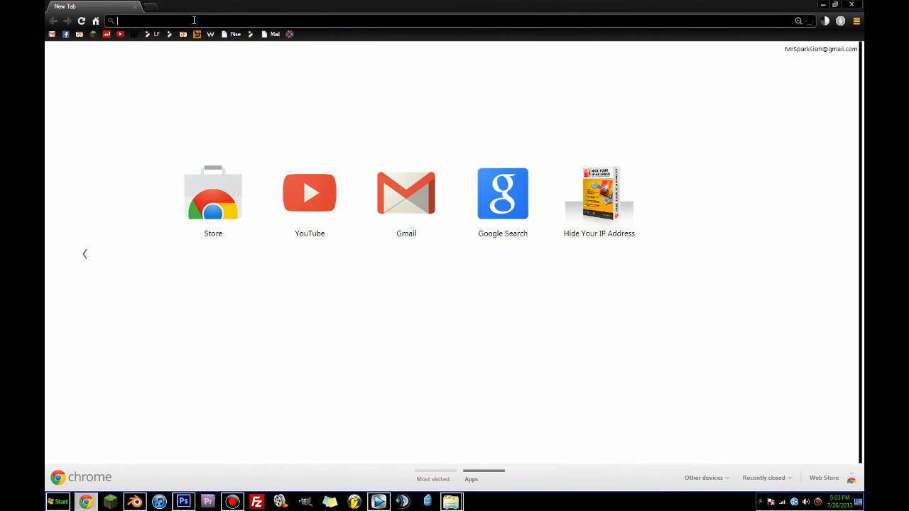
pyautogui.write('g36 ma')
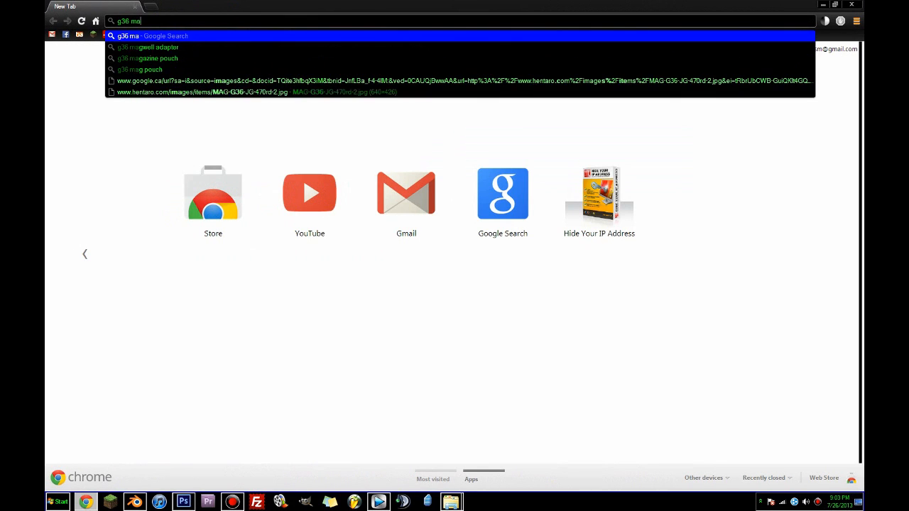
pyautogui.write('gazine')
pyautogui.press('Return')
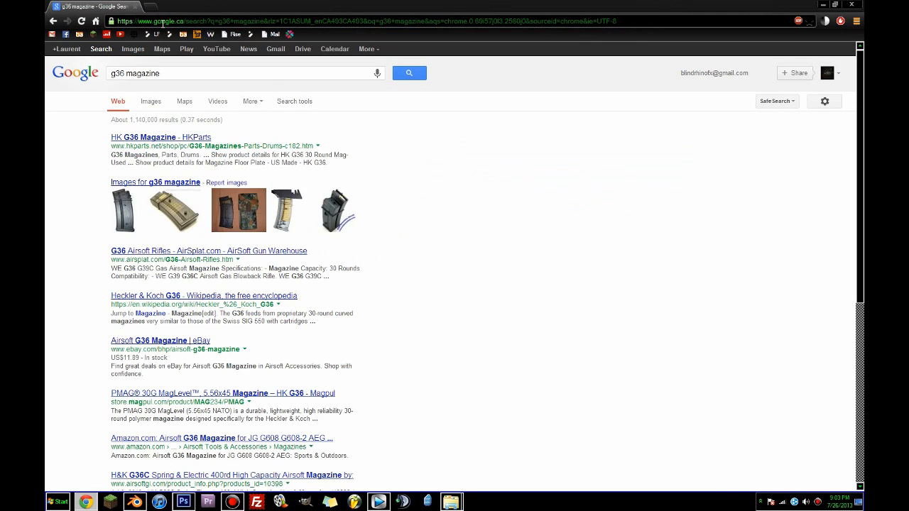
pyautogui.click(135, 52)
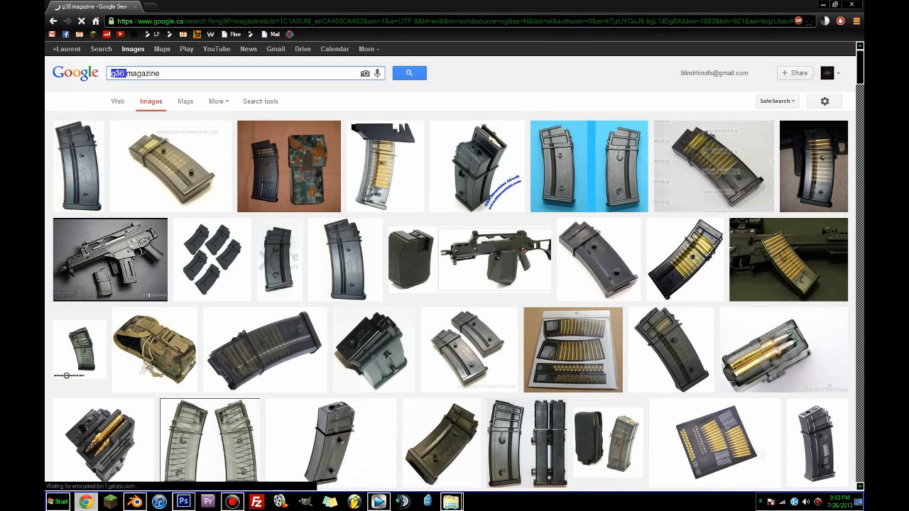
# Search Google Images for "glock magazine" and open the 1000 × 1600 black magazine picture in a new tab
pyautogui.write('glock')
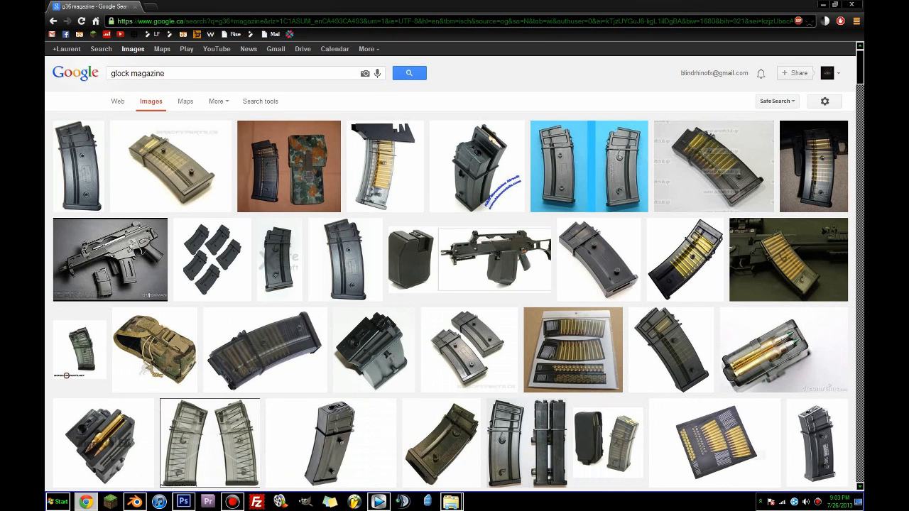
pyautogui.press('Return')
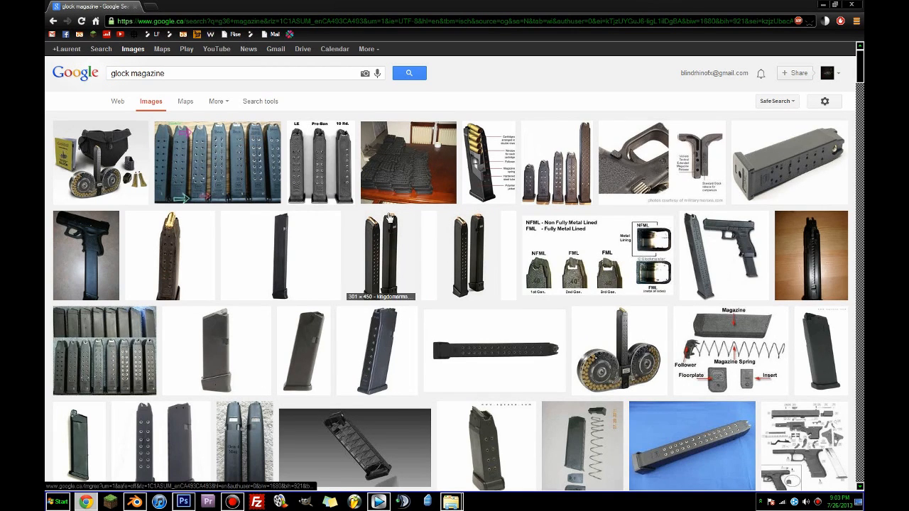
pyautogui.scroll(-1, 759, 260)
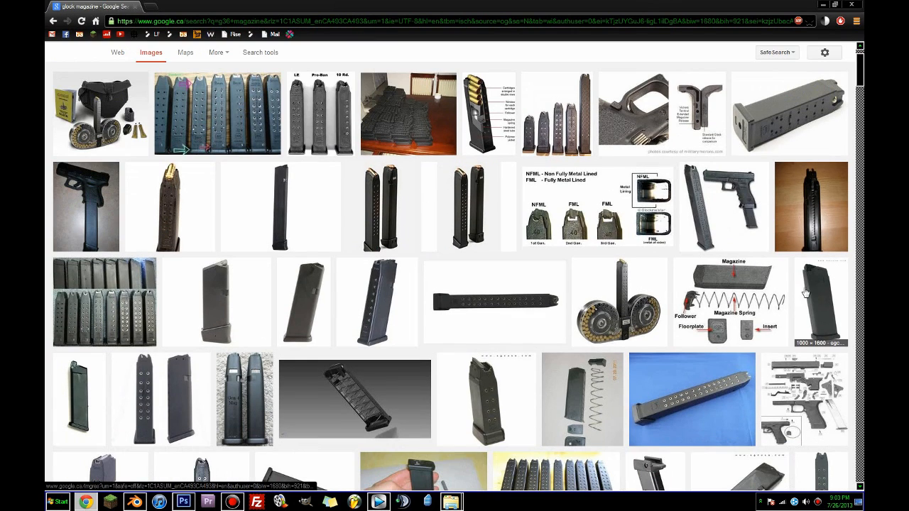
pyautogui.rightClick(761, 291)
pyautogui.click(803, 297)
# Search Google Images for "glock" and open a side-view picture of a black pistol on white in a new tab
pyautogui.scroll(1, 548, 205)
pyautogui.doubleClick(148, 73)
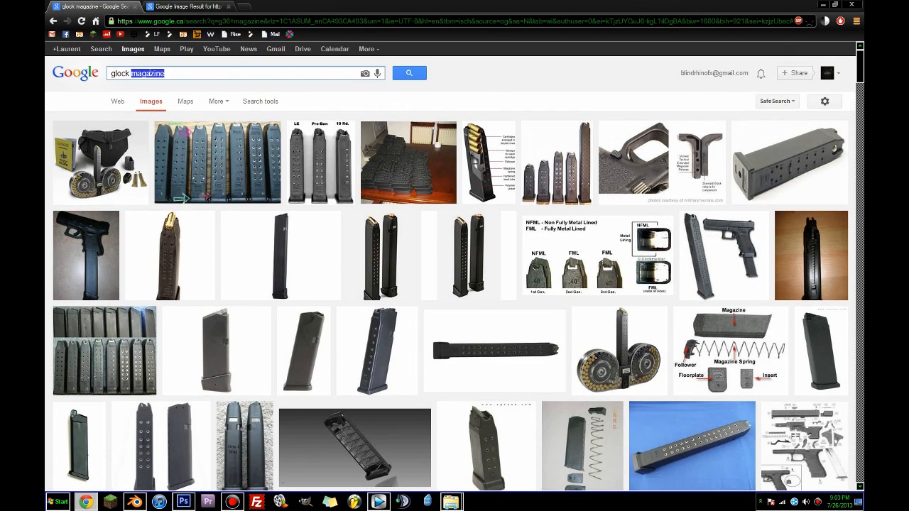
pyautogui.press('BackSpace')
pyautogui.press('Return')
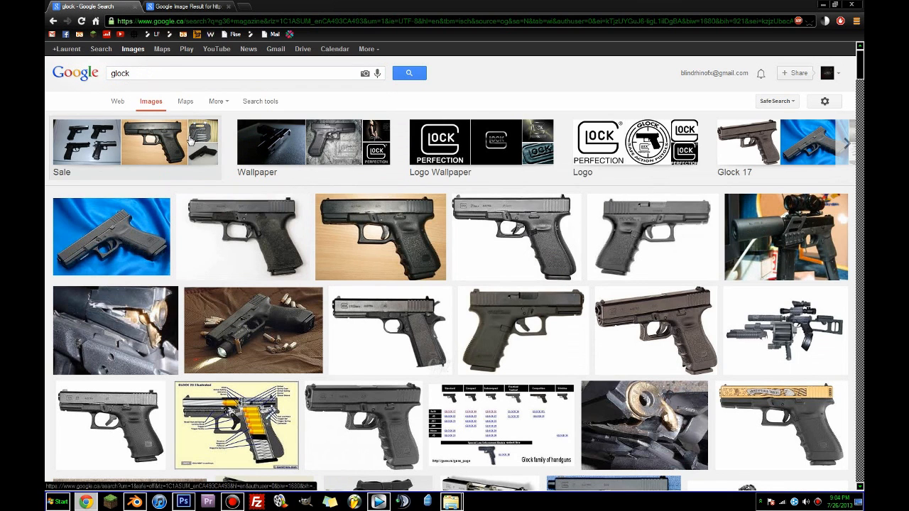
pyautogui.scroll(-2, 387, 203)
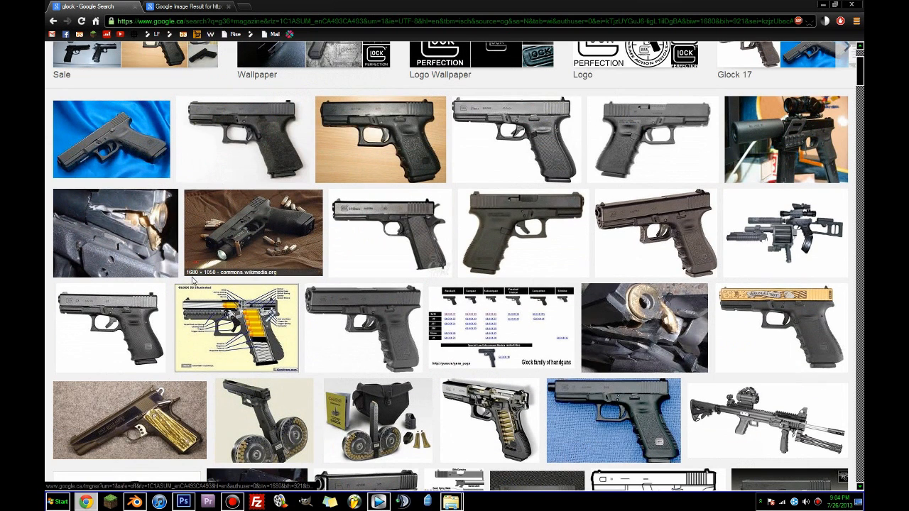
pyautogui.rightClick(118, 331)
pyautogui.click(143, 339)
# Search Google Images for "heart" and open the brush-painted red heart picture in a new tab
pyautogui.scroll(2, 289, 345)
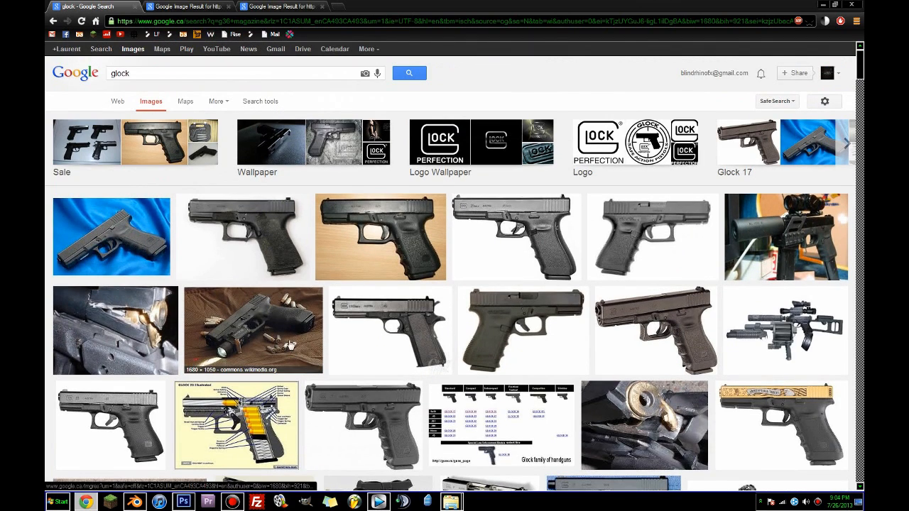
pyautogui.doubleClick(125, 73)
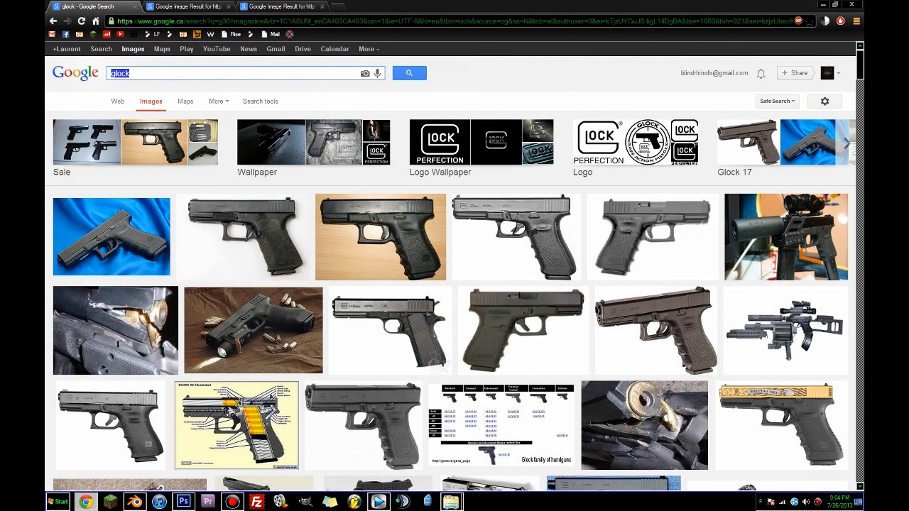
pyautogui.write('heart')
pyautogui.press('Return')
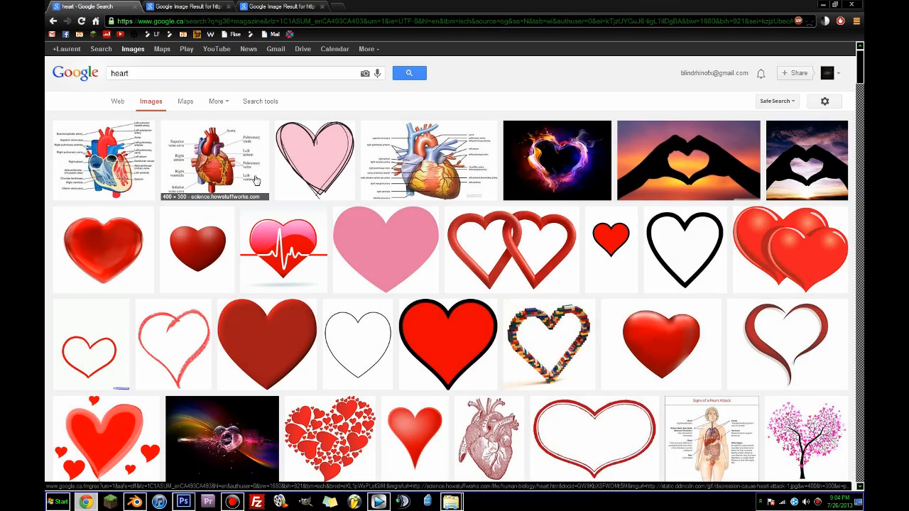
pyautogui.scroll(-6, 277, 186)
pyautogui.scroll(-6, 281, 190)
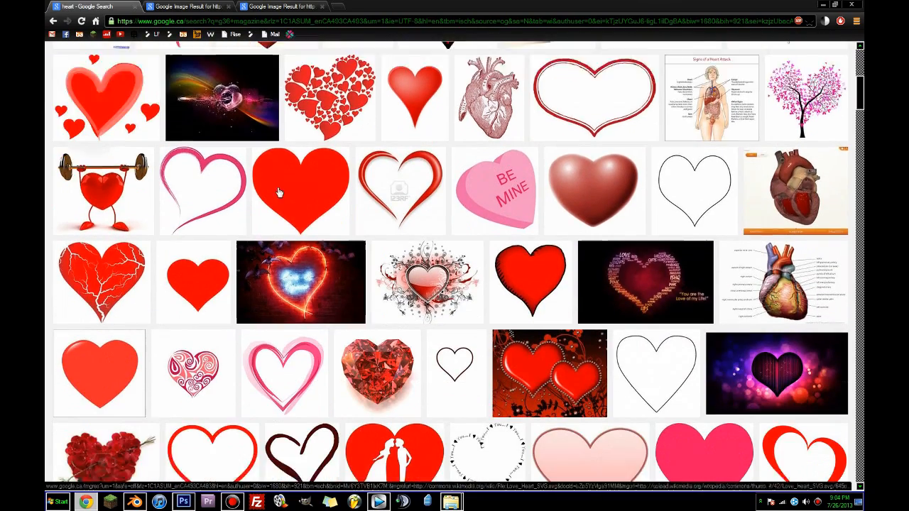
pyautogui.scroll(-7, 281, 193)
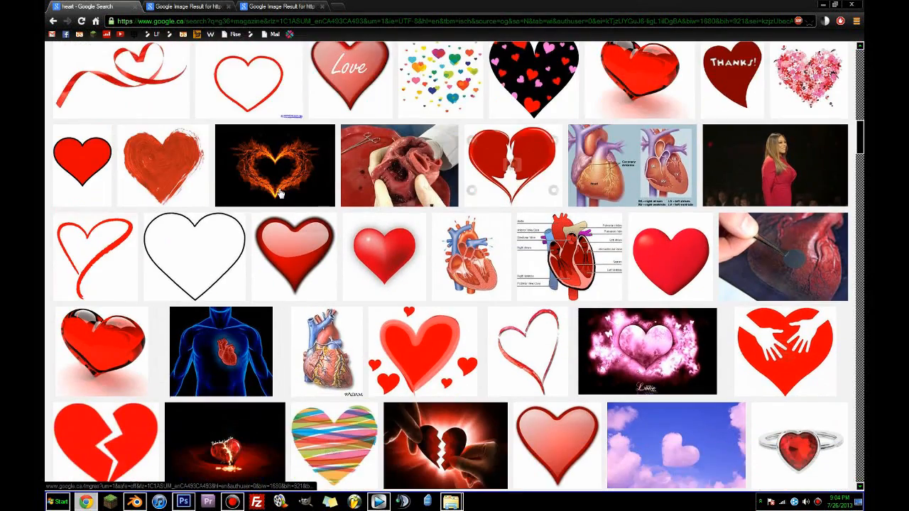
pyautogui.scroll(-1, 281, 193)
pyautogui.middleClick(162, 112)
# Search Google Images for "medic" and open the plain red cross on white in a new tab
pyautogui.scroll(5, 254, 185)
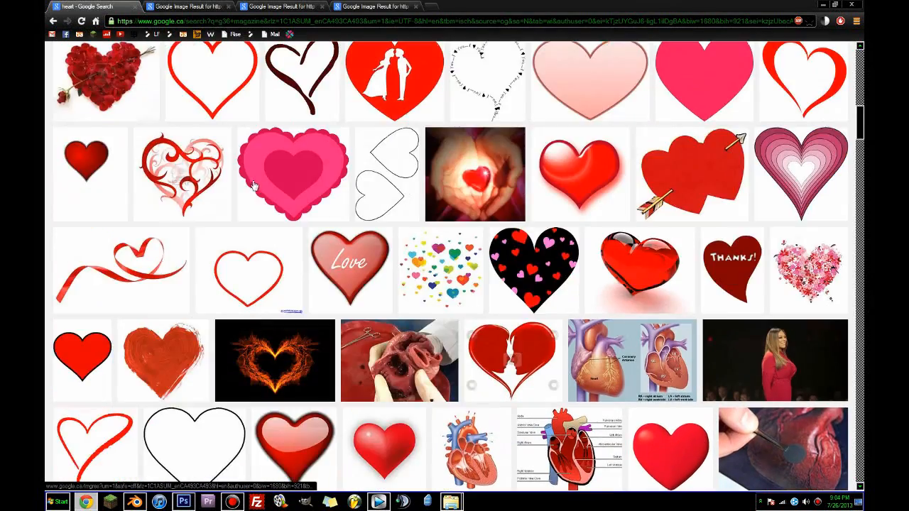
pyautogui.scroll(15, 254, 185)
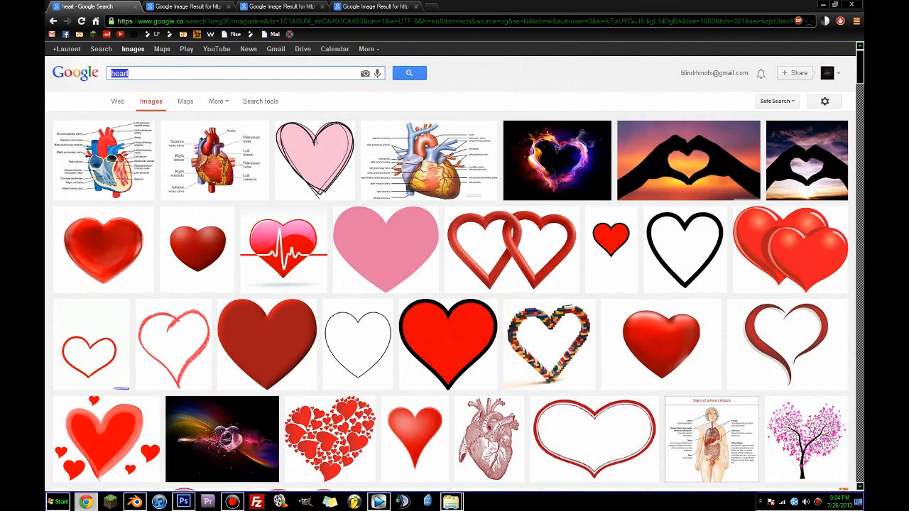
pyautogui.write('medic')
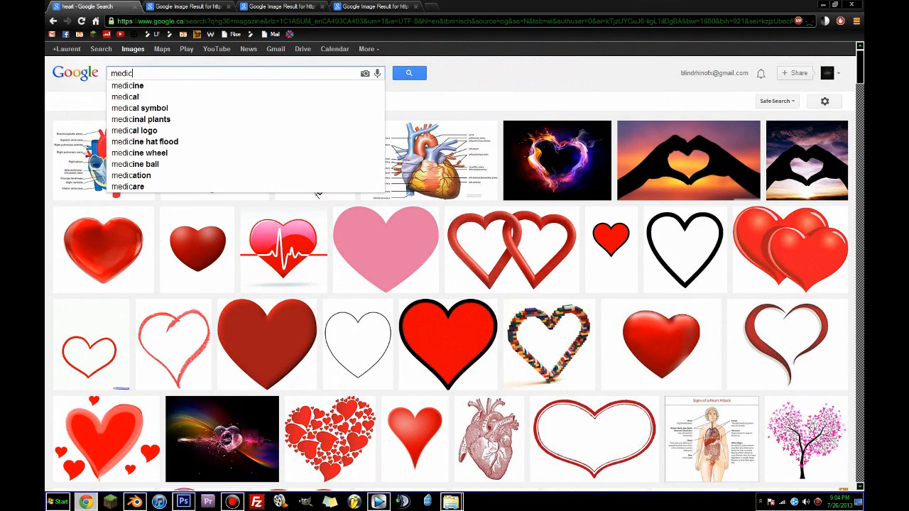
pyautogui.press('Return')
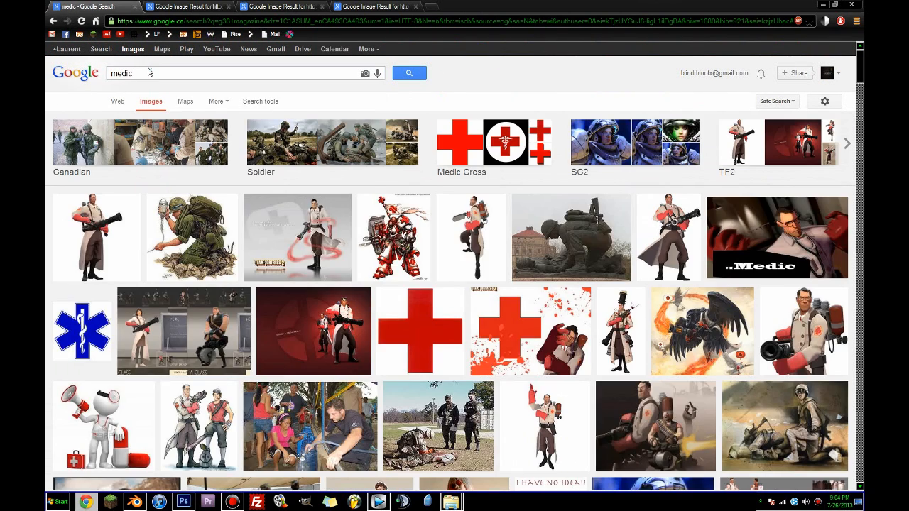
pyautogui.rightClick(446, 332)
pyautogui.click(470, 333)
# Open the original full-size versions of the magazine, pistol, heart and red cross pictures in their tabs
pyautogui.click(203, 6)
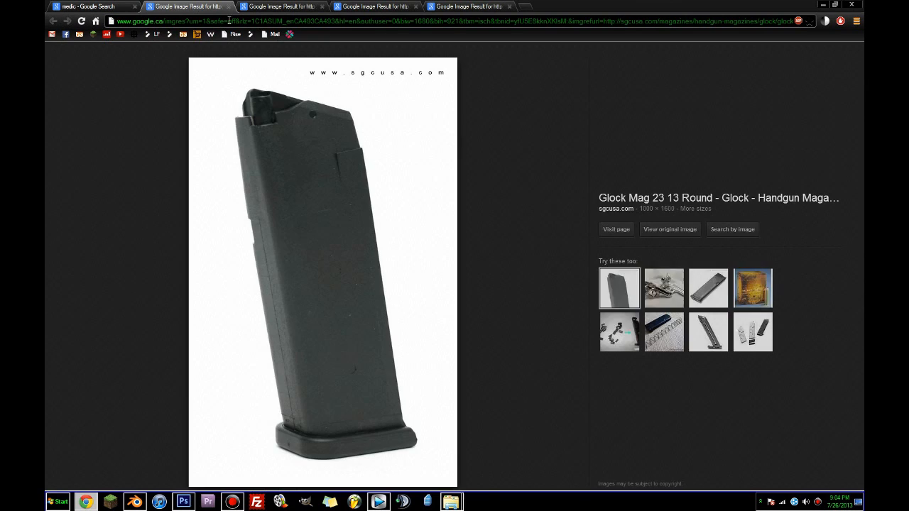
pyautogui.click(701, 230)
pyautogui.hotkey('ctrl', 'Tab')
pyautogui.click(668, 230)
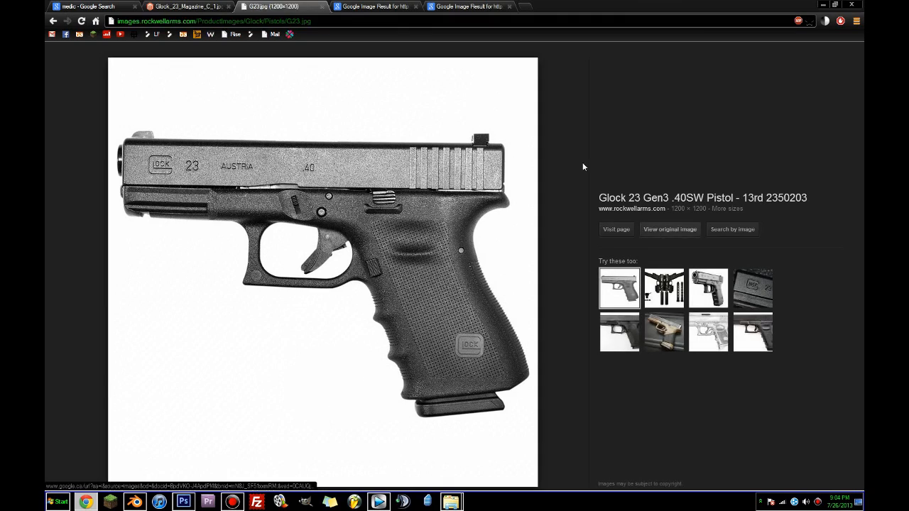
pyautogui.hotkey('ctrl', 'Tab')
pyautogui.click(670, 229)
pyautogui.hotkey('ctrl', 'Tab')
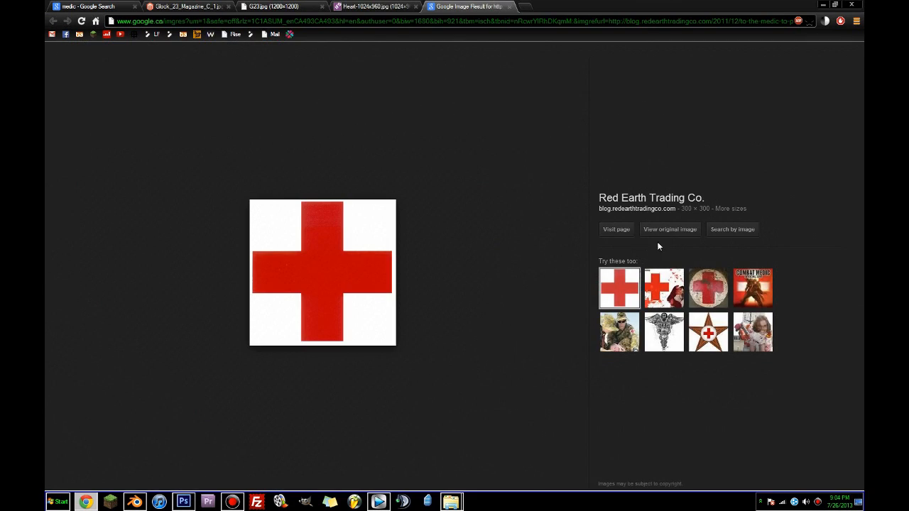
pyautogui.click(668, 230)
# Copy the full-size magazine picture and paste it into the HUD document in Photoshop as a new layer
pyautogui.click(196, 5)
pyautogui.rightClick(154, 149)
pyautogui.click(196, 180)
pyautogui.moveTo(539, 4); pyautogui.dragTo(45, 243)
pyautogui.click(502, 5)
pyautogui.hotkey('ctrl', 'v')
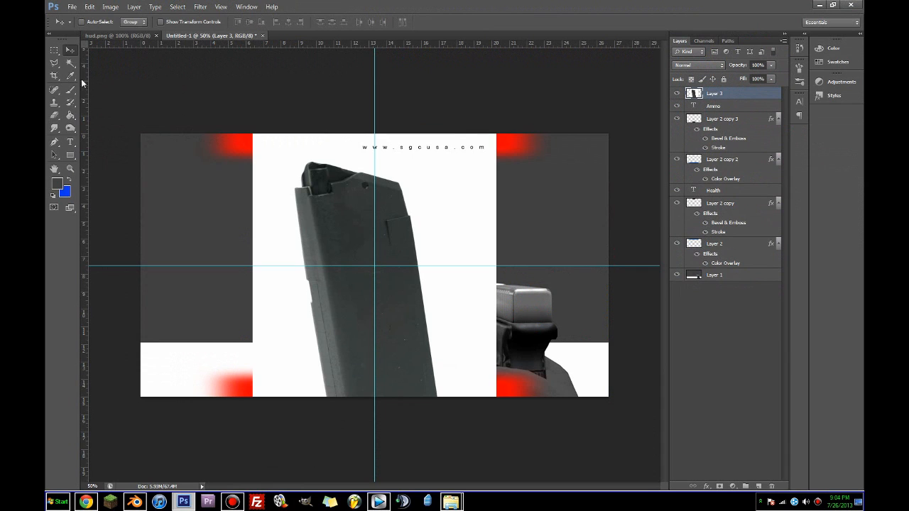
# Scale the pasted magazine picture proportionally to about 38% and place it beneath the red bar, left of the "Health" trapezoid
pyautogui.press('w')
pyautogui.click(73, 52)
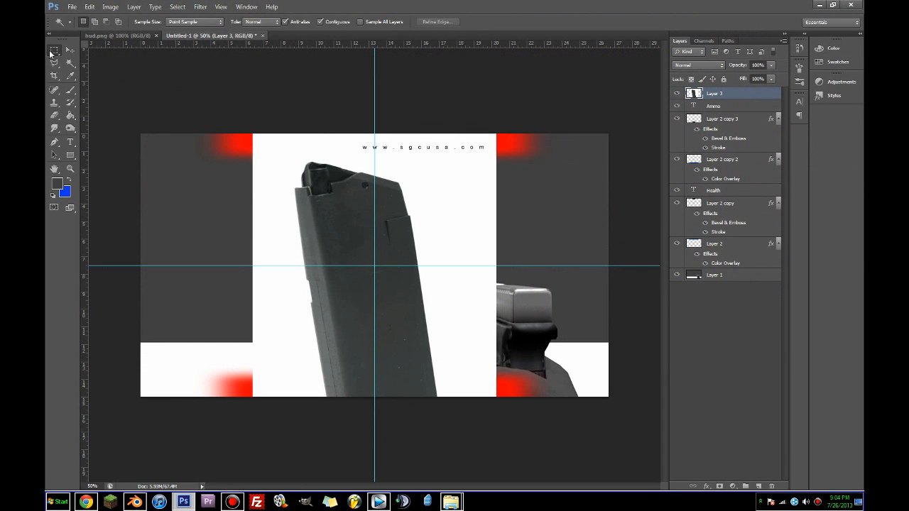
pyautogui.hotkey('ctrl', 't')
pyautogui.keyDown('shift'); pyautogui.moveTo(496, 134); pyautogui.dragTo(366, 341); pyautogui.keyUp('shift')
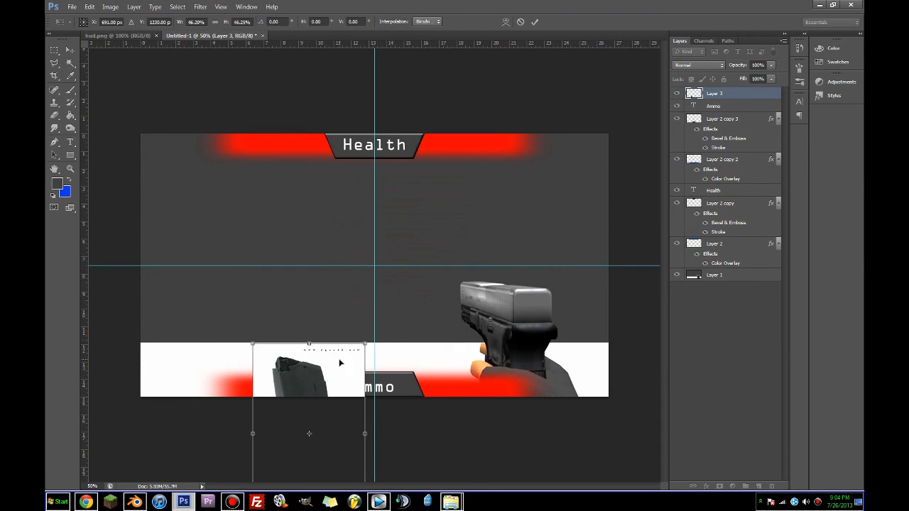
pyautogui.moveTo(320, 360); pyautogui.dragTo(290, 147)
pyautogui.keyDown('shift'); pyautogui.moveTo(335, 128); pyautogui.dragTo(316, 160); pyautogui.keyUp('shift')
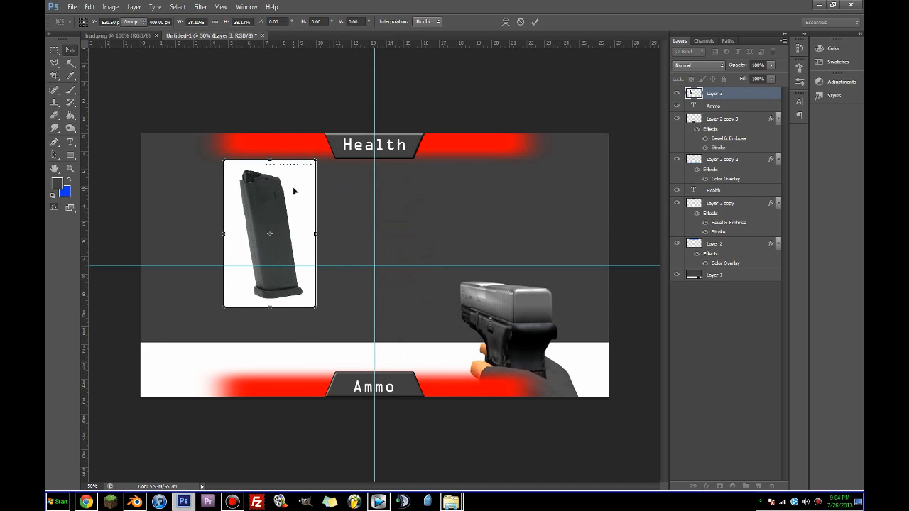
pyautogui.press('Return')
# Select the magazine's white background with the Magic Wand, add the website text to the selection, delete it and deselect
pyautogui.press('w')
pyautogui.click(294, 186)
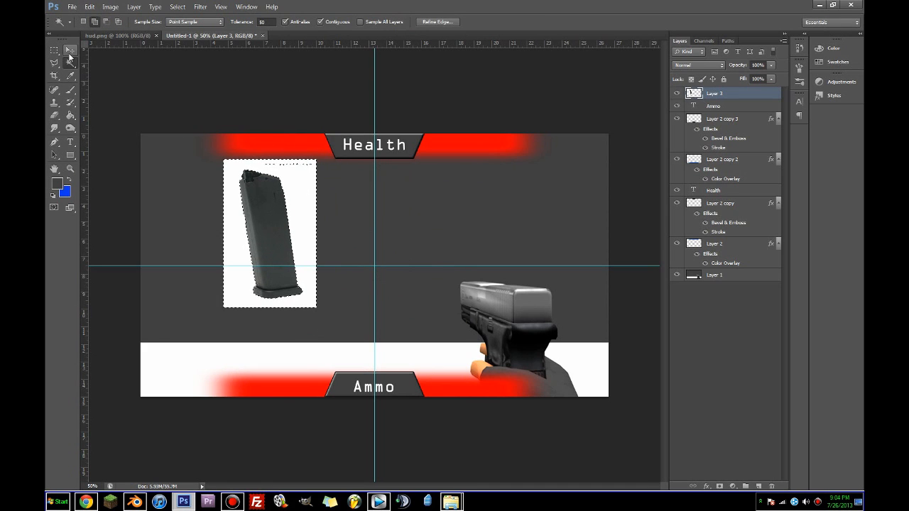
pyautogui.click(54, 51)
pyautogui.keyDown('shift'); pyautogui.moveTo(334, 168); pyautogui.dragTo(258, 133); pyautogui.keyUp('shift')
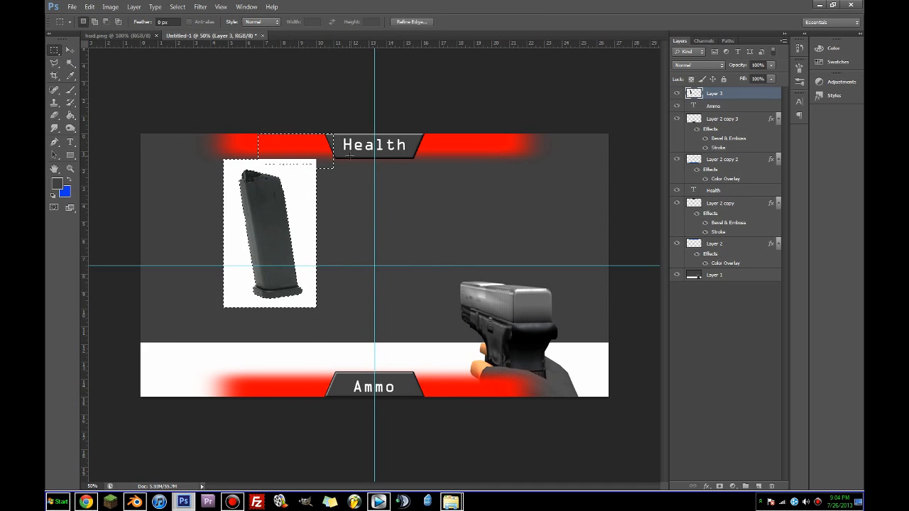
pyautogui.press('Delete')
pyautogui.hotkey('ctrl', 'd')
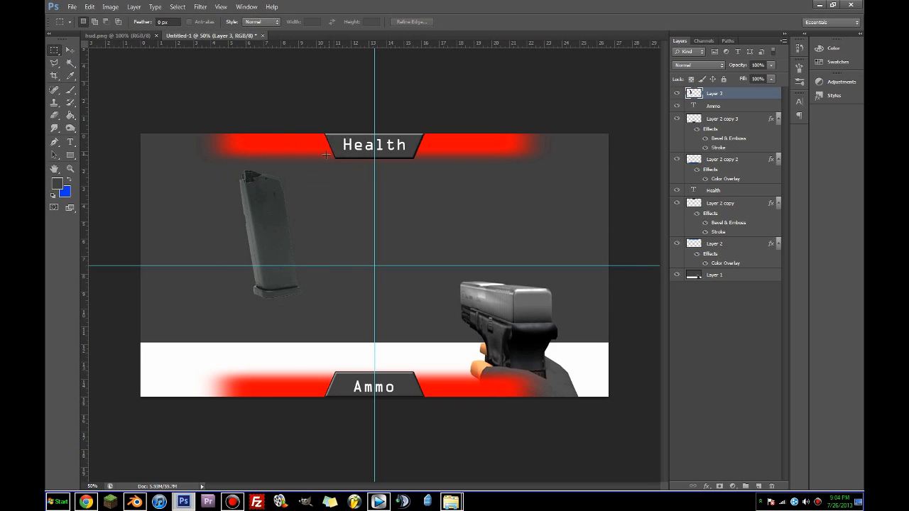
# Shrink the magazine cutout to icon size and place it on the lower red bar, just left of the "Ammo" trapezoid
pyautogui.click(69, 51)
pyautogui.hotkey('ctrl', 't')
pyautogui.keyDown('shift'); pyautogui.moveTo(296, 169); pyautogui.dragTo(295, 449); pyautogui.keyUp('shift')
pyautogui.keyDown('alt'); pyautogui.scroll(3, 324, 273); pyautogui.keyUp('alt')
pyautogui.keyDown('alt'); pyautogui.scroll(3, 362, 423); pyautogui.keyUp('alt')
pyautogui.press('Return')
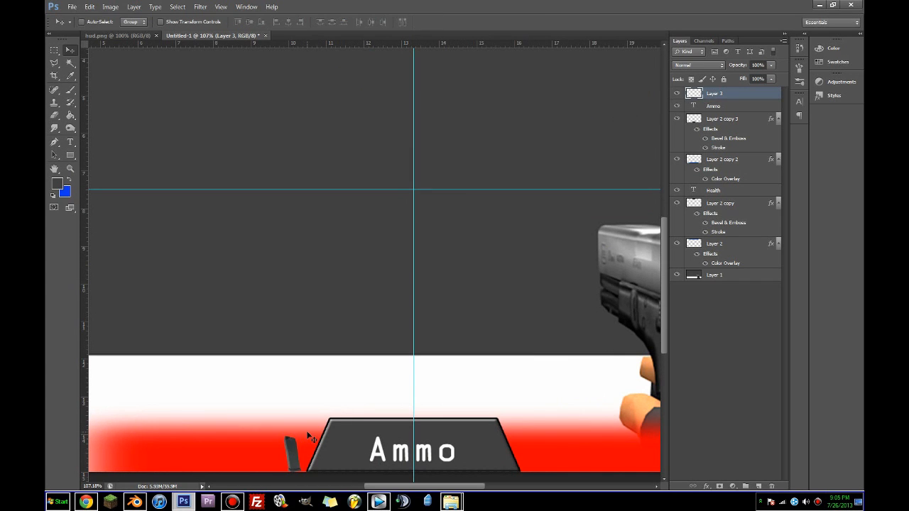
# Scale the magazine icon down to about 79% and centre it vertically on the red bar beside the "Ammo" trapezoid
pyautogui.hotkey('ctrl', 't')
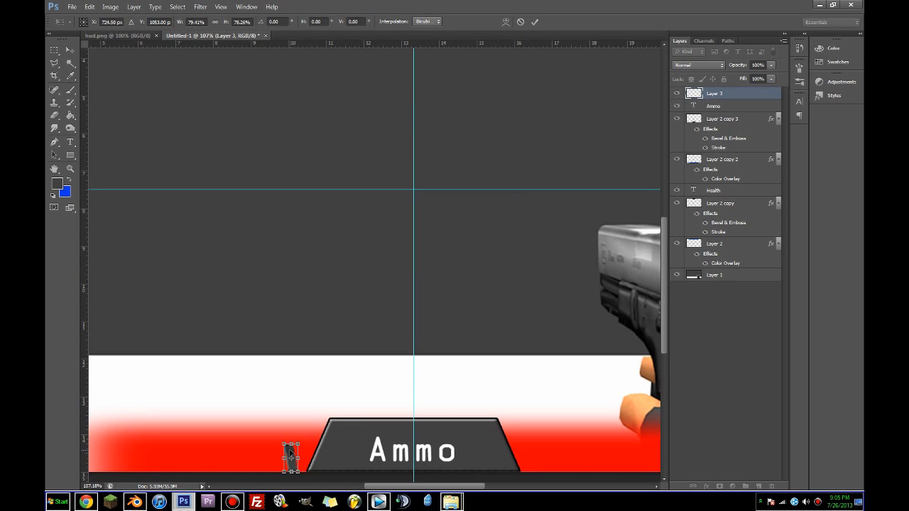
pyautogui.moveTo(290, 453); pyautogui.dragTo(291, 453)
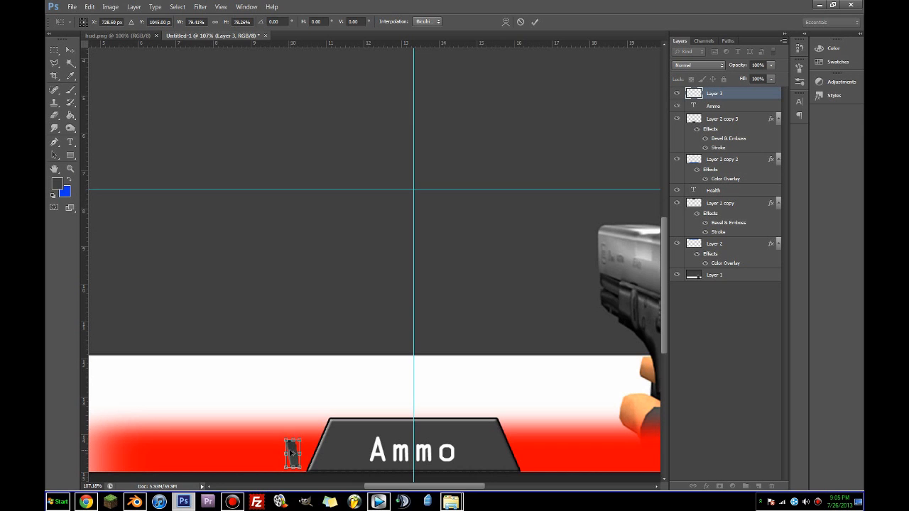
pyautogui.press('Return')
pyautogui.hotkey('ctrl', '-')
pyautogui.hotkey('ctrl', '-')
pyautogui.hotkey('ctrl', '-')
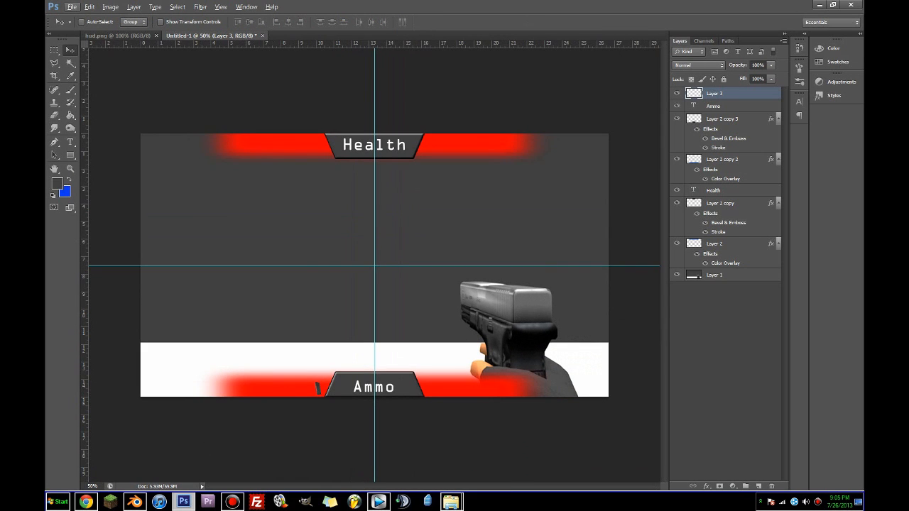
# Paste the copied pistol image into the HUD document and delete its white background, including inside the trigger guard
pyautogui.hotkey('alt', 'Tab')
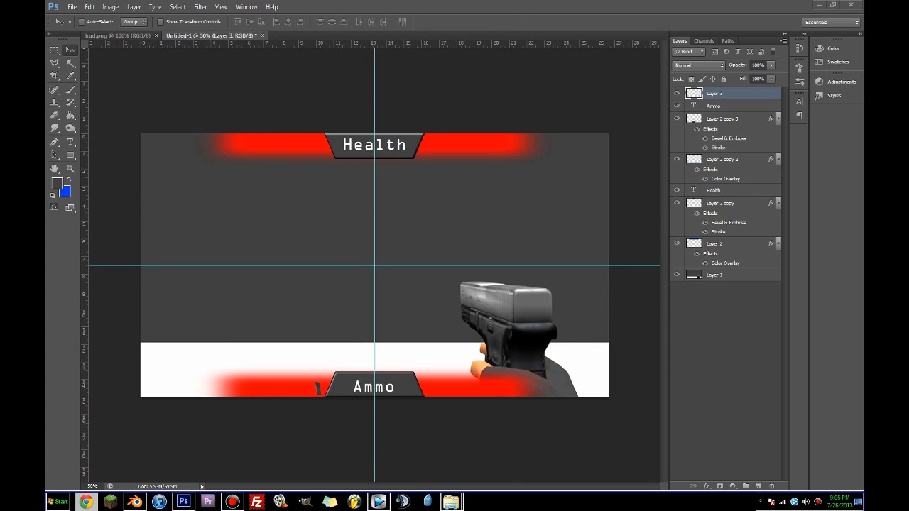
pyautogui.hotkey('alt', 'Tab')
pyautogui.hotkey('ctrl', 'v')
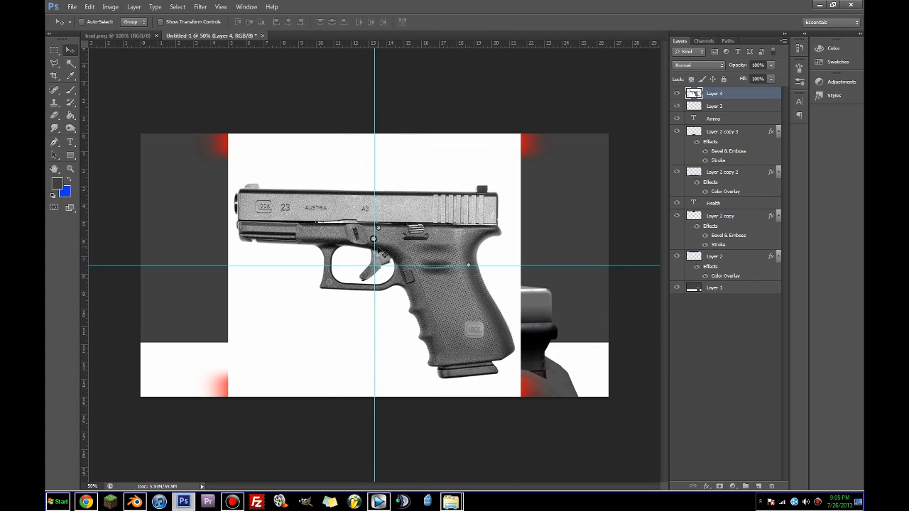
pyautogui.click(70, 63)
pyautogui.click(254, 294)
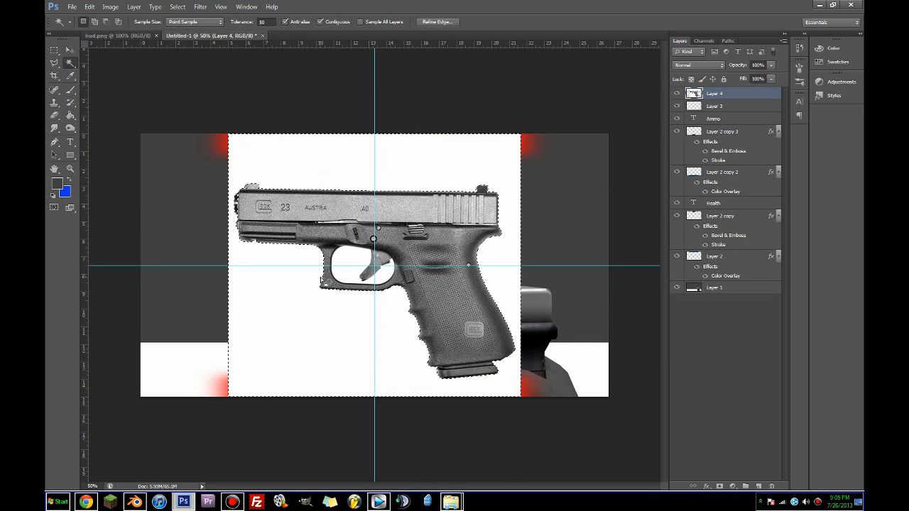
pyautogui.keyDown('shift'); pyautogui.click(340, 264); pyautogui.keyUp('shift')
pyautogui.press('Delete')
pyautogui.hotkey('ctrl', 'd')
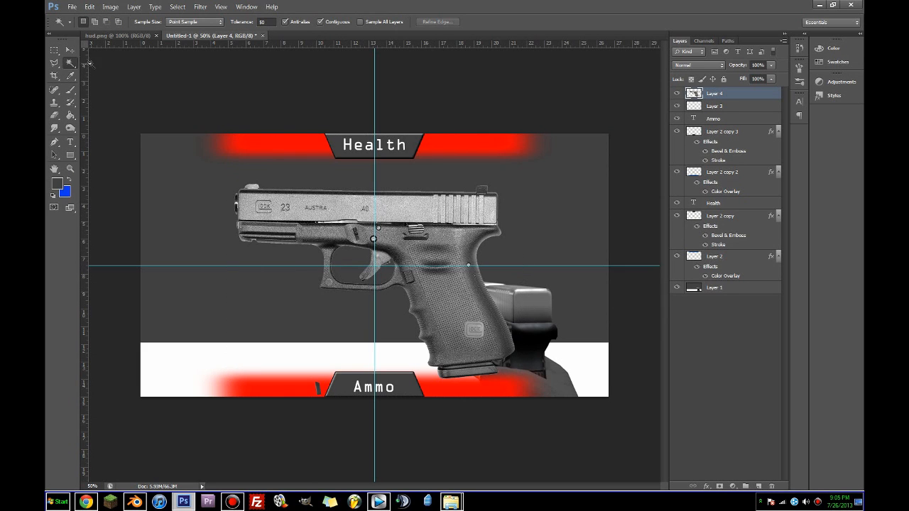
# Scale the pistol down to a small icon and place it on the red bar just right of the Ammo label
pyautogui.click(71, 49)
pyautogui.hotkey('ctrl', 't')
pyautogui.moveTo(525, 182); pyautogui.dragTo(454, 378)
pyautogui.keyDown('alt'); pyautogui.scroll(5, 454, 378); pyautogui.keyUp('alt')
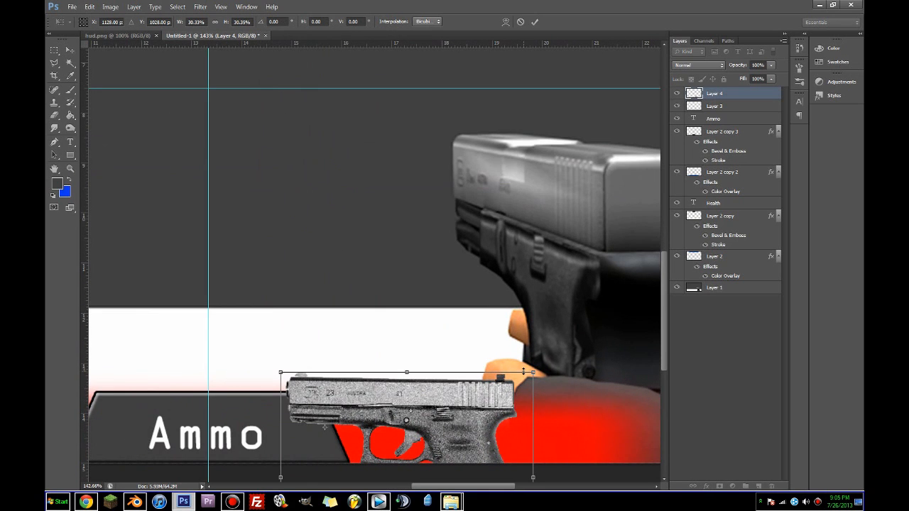
pyautogui.keyDown('shift'); pyautogui.moveTo(524, 372); pyautogui.dragTo(397, 430); pyautogui.keyUp('shift')
pyautogui.moveTo(377, 448); pyautogui.dragTo(390, 437)
pyautogui.press('Return')
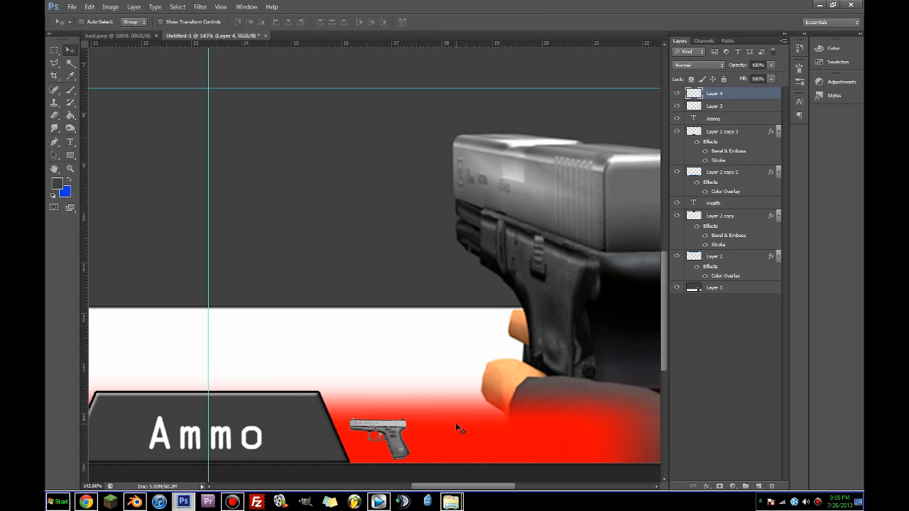
# Fine-tune the small pistol icon's position beside the Ammo label, nudging it slightly to the right
pyautogui.keyDown('alt'); pyautogui.scroll(-3, 455, 422); pyautogui.keyUp('alt')
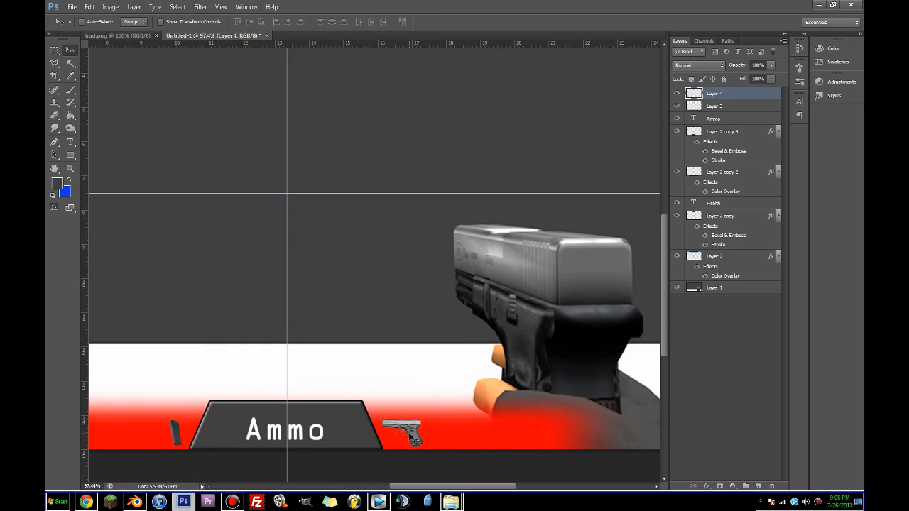
pyautogui.moveTo(412, 441); pyautogui.dragTo(411, 440)
pyautogui.keyDown('alt'); pyautogui.scroll(-3, 413, 439); pyautogui.keyUp('alt')
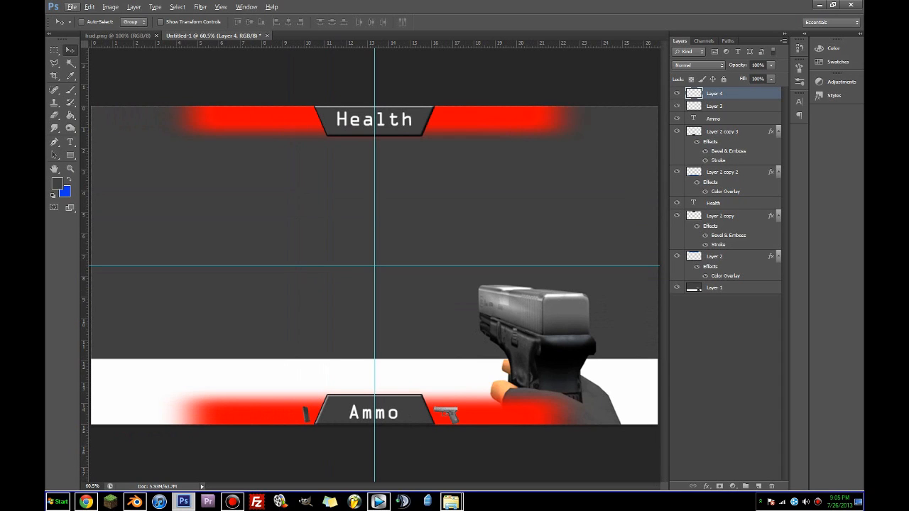
pyautogui.press('Right')
pyautogui.press('Right')
pyautogui.press('Right')
# Turn off the colour overlay effects on Layer 2 and Layer 2 copy 2, keeping the Layer 2 copy 3 effects on
pyautogui.click(705, 259)
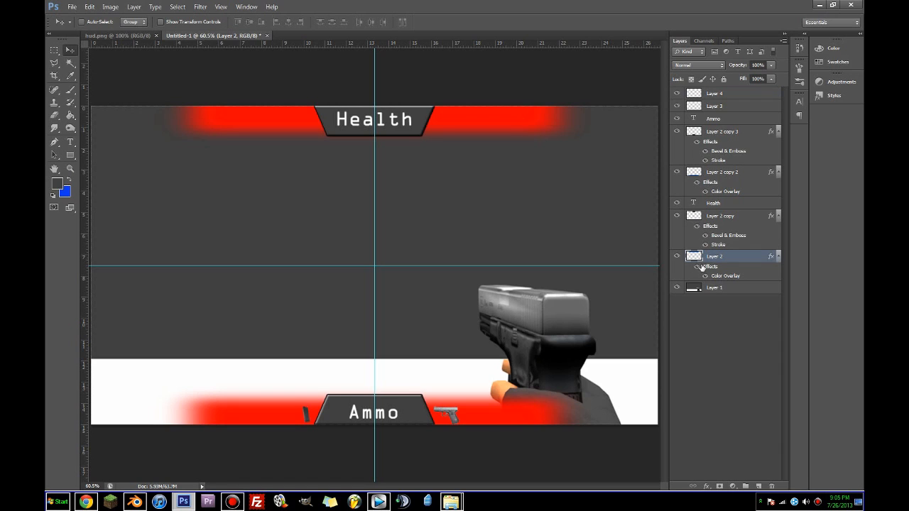
pyautogui.click(701, 146)
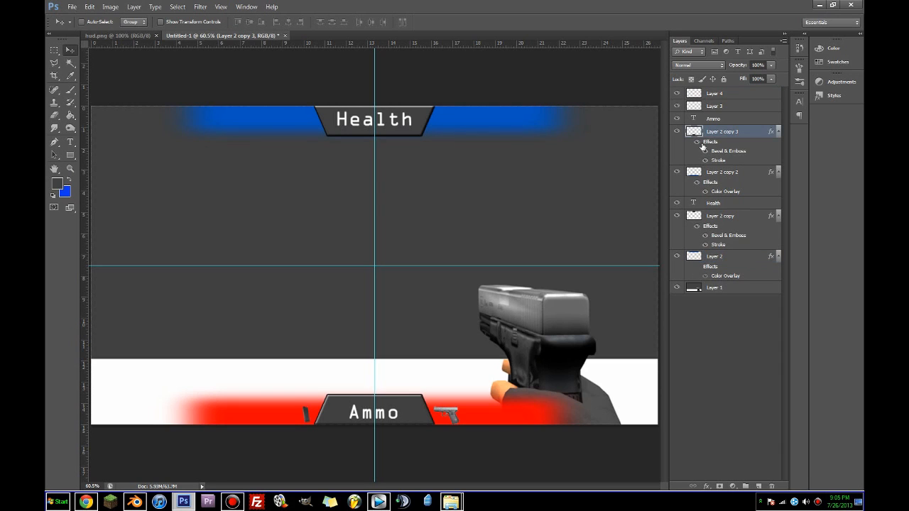
pyautogui.click(698, 143)
pyautogui.click(698, 143)
pyautogui.click(698, 143)
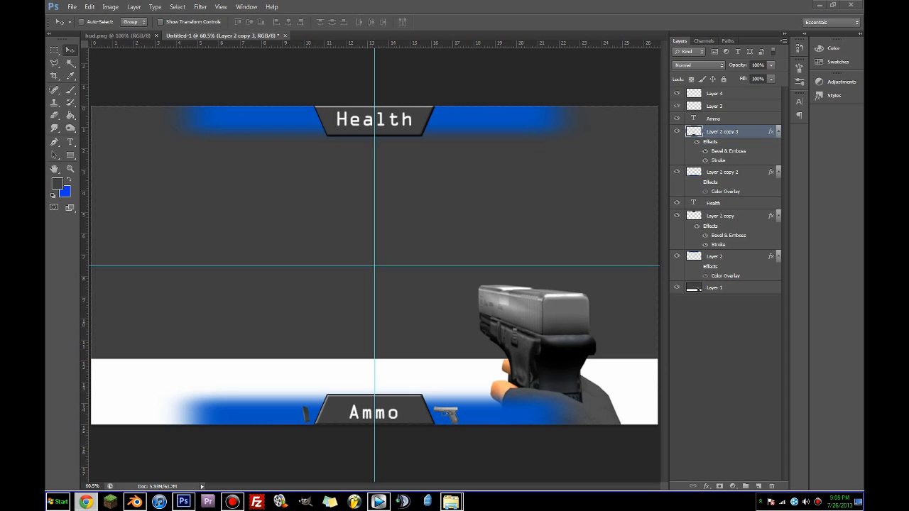
# Paste the copied heart image and remove its white background by selecting the heart, inverting the selection and deleting
pyautogui.hotkey('ctrl', 'v')
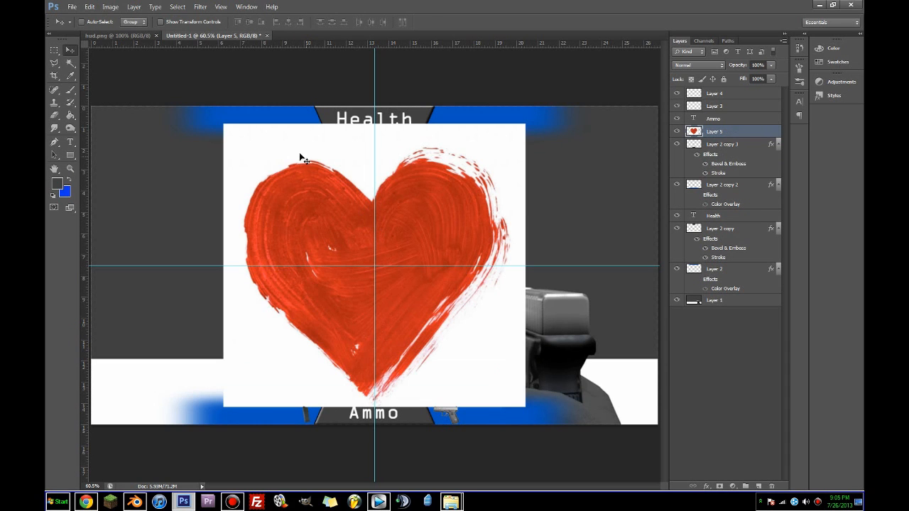
pyautogui.click(69, 64)
pyautogui.click(264, 169)
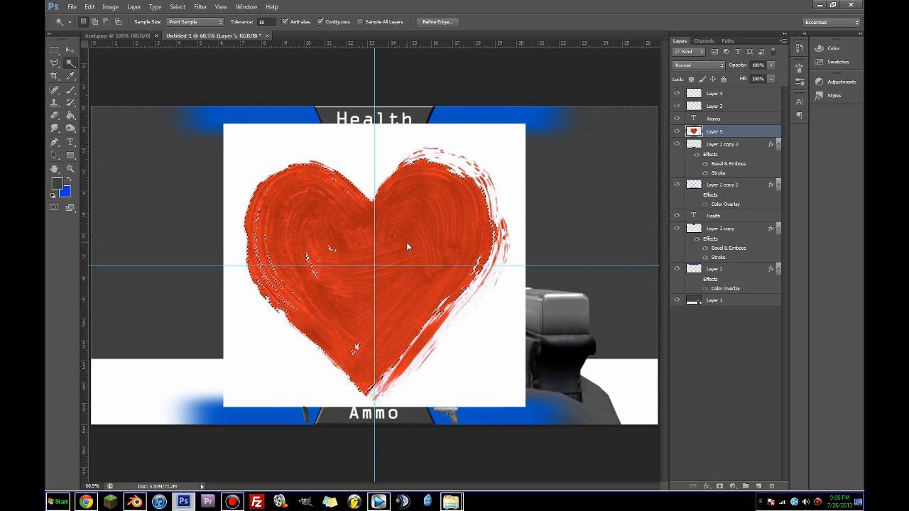
pyautogui.click(184, 42)
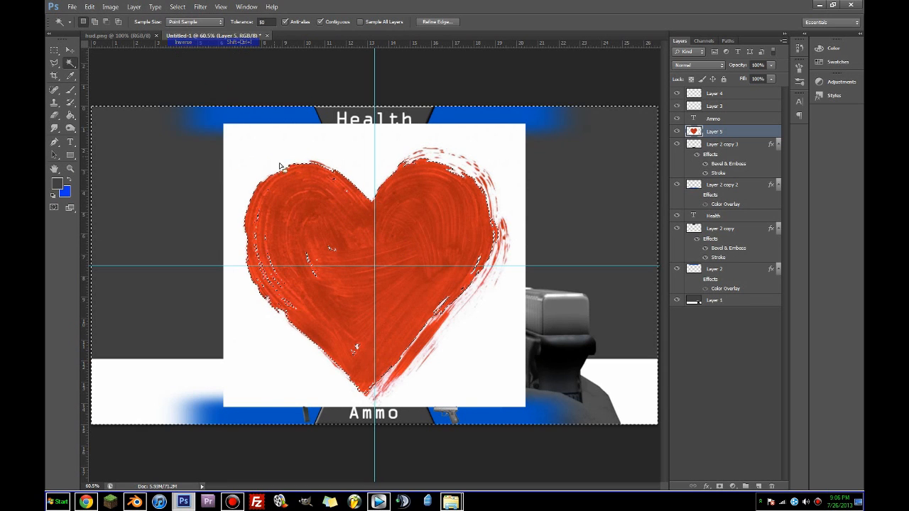
pyautogui.press('Delete')
pyautogui.hotkey('ctrl', 'd')
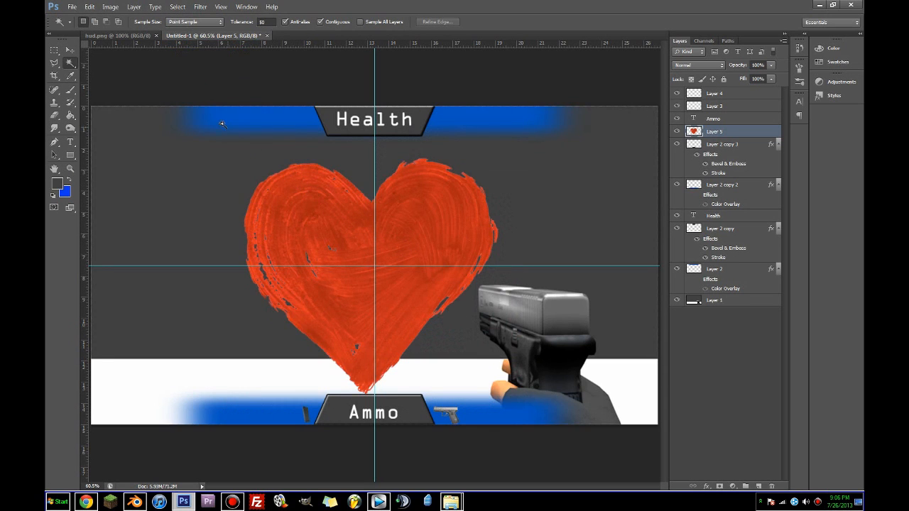
# Scale the heart proportionally to icon size and place it on the blue bar just right of the Health label
pyautogui.hotkey('ctrl', 't')
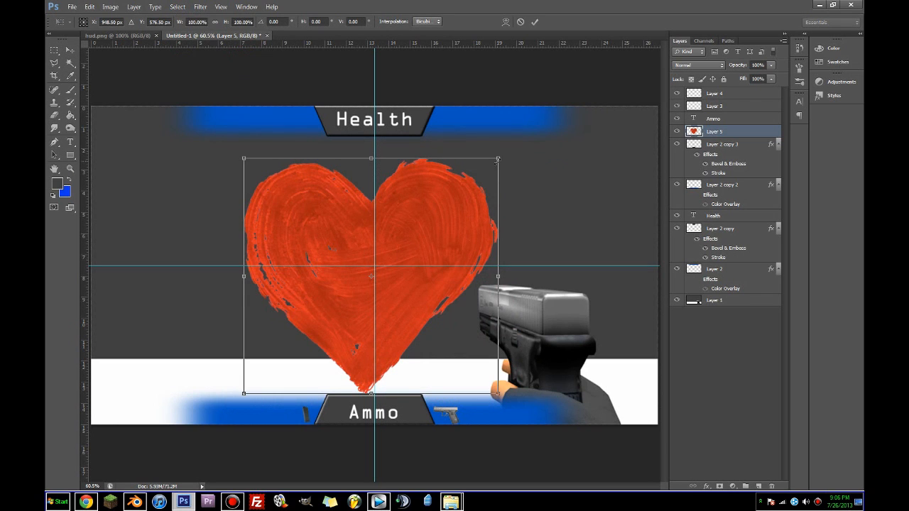
pyautogui.keyDown('shift'); pyautogui.moveTo(498, 160); pyautogui.dragTo(361, 289); pyautogui.keyUp('shift')
pyautogui.moveTo(328, 318); pyautogui.dragTo(500, 104)
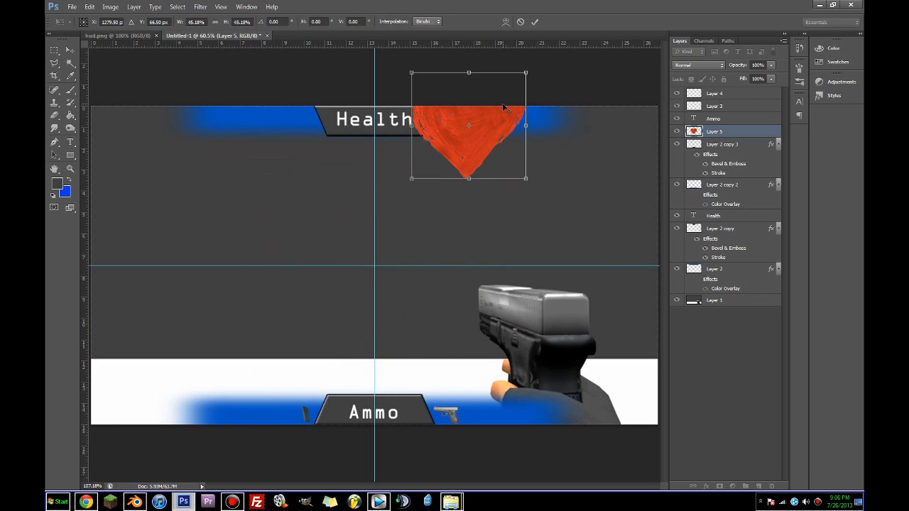
pyautogui.keyDown('alt'); pyautogui.scroll(6, 503, 106); pyautogui.keyUp('alt')
pyautogui.keyDown('shift'); pyautogui.moveTo(545, 238); pyautogui.dragTo(415, 125); pyautogui.keyUp('shift')
pyautogui.press('Return')
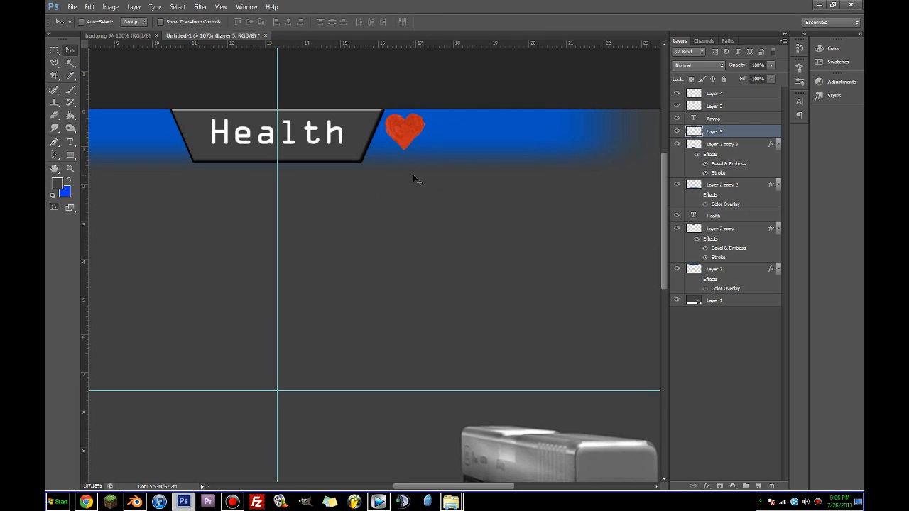
# Shrink the heart icon a little more, to about 84% of its size, keeping it beside the Health label
pyautogui.hotkey('ctrl', 't')
pyautogui.moveTo(425, 151); pyautogui.dragTo(422, 144)
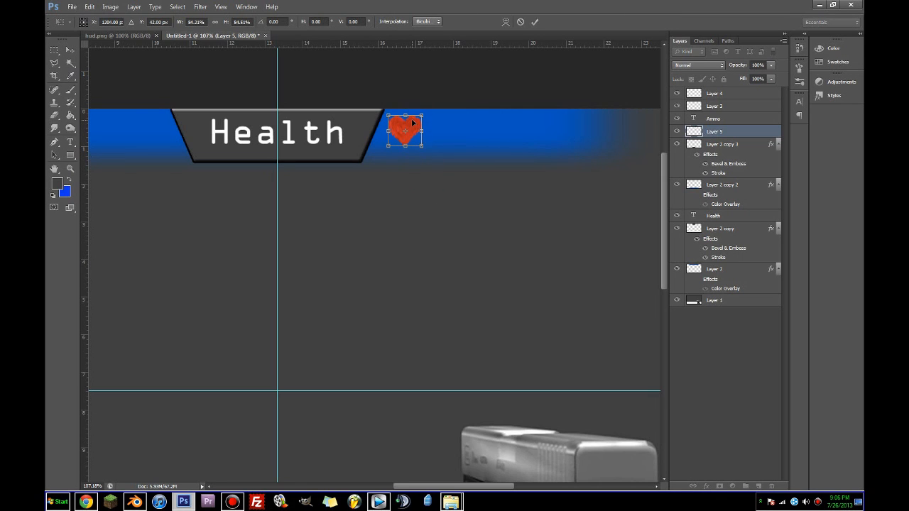
pyautogui.press('Return')
pyautogui.hotkey('ctrl', '-')
pyautogui.hotkey('ctrl', '-')
pyautogui.hotkey('ctrl', '-')
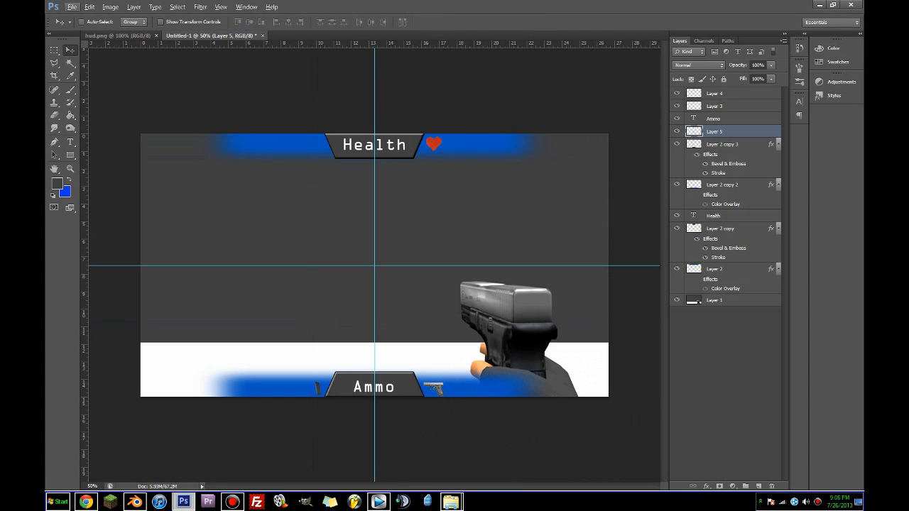
# Paste the copied red cross image and delete the white background around it
pyautogui.hotkey('alt', 'Tab')
pyautogui.click(344, 5)
pyautogui.hotkey('ctrl', 'v')
pyautogui.click(70, 62)
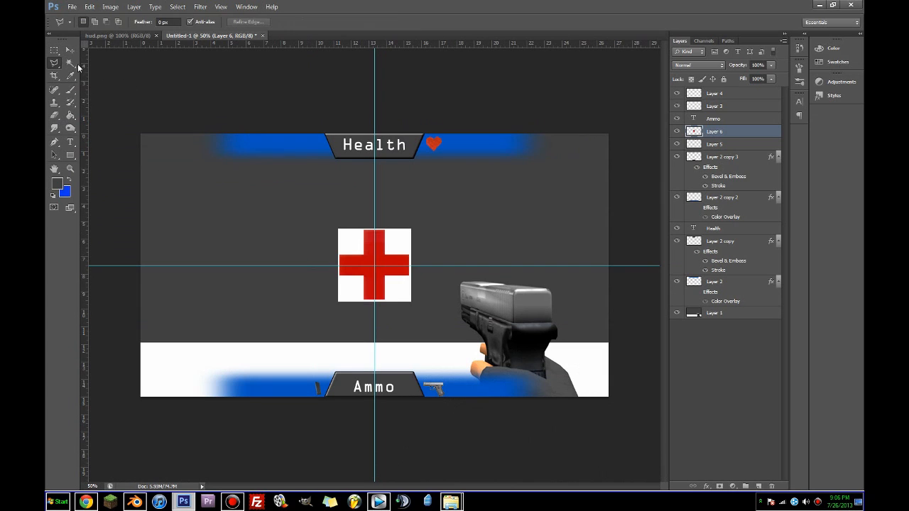
pyautogui.click(348, 238)
pyautogui.press('Delete')
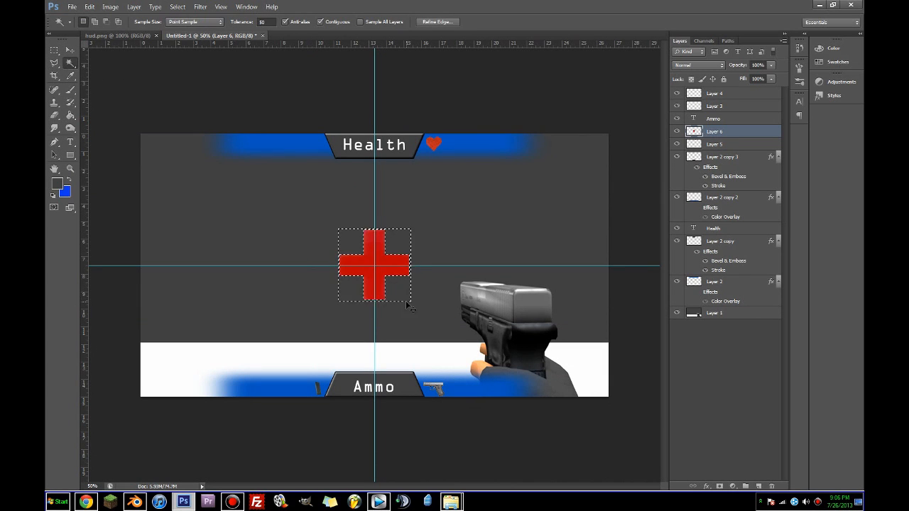
pyautogui.hotkey('ctrl', 'd')
# Scale the red cross proportionally to icon size and position it just left of the Health label, nudged slightly left and down
pyautogui.click(70, 50)
pyautogui.hotkey('ctrl', 't')
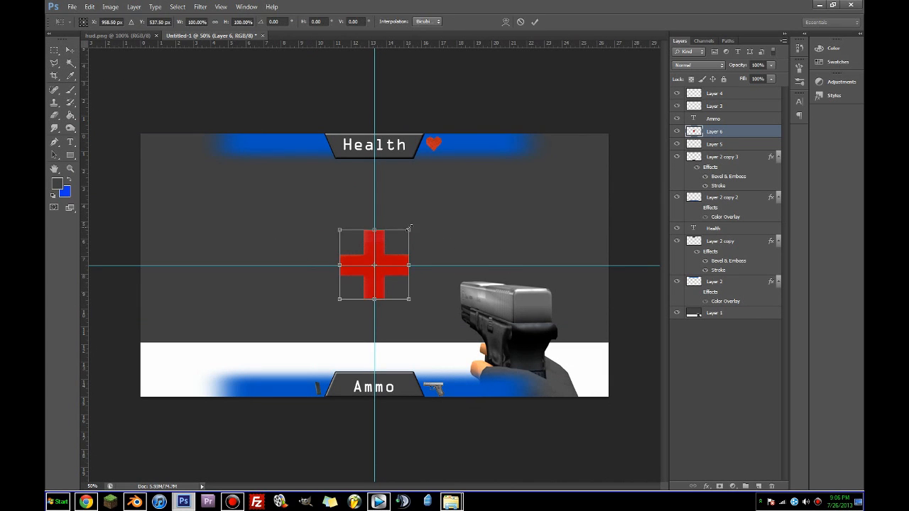
pyautogui.moveTo(408, 226)
pyautogui.keyDown('shift'); pyautogui.mouseDown()
pyautogui.moveTo(366, 272)
pyautogui.moveTo(326, 130)
pyautogui.mouseUp(); pyautogui.keyUp('shift')
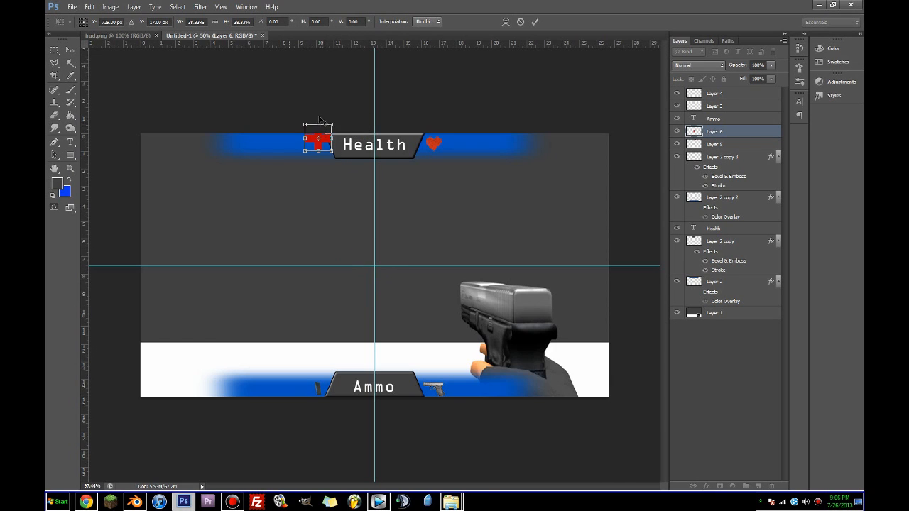
pyautogui.keyDown('alt'); pyautogui.scroll(7, 320, 153); pyautogui.keyUp('alt')
pyautogui.keyDown('alt'); pyautogui.scroll(8, 284, 140); pyautogui.keyUp('alt')
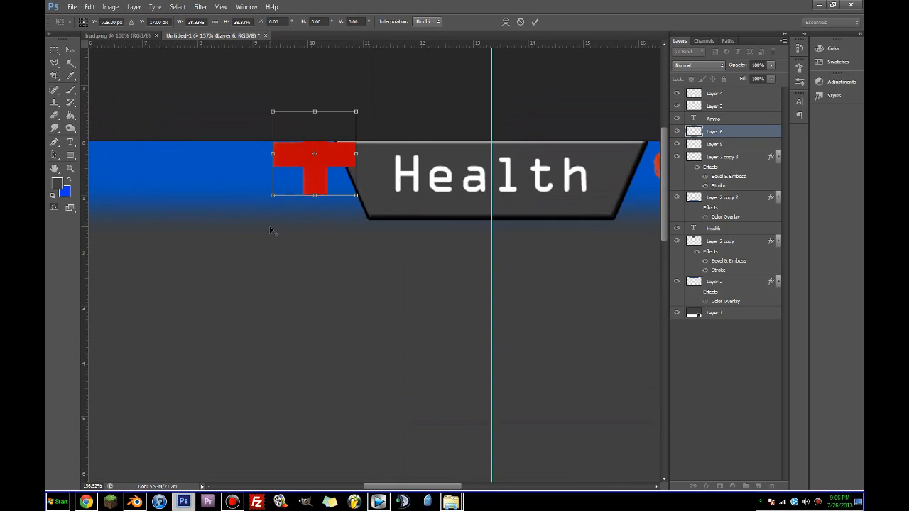
pyautogui.keyDown('shift'); pyautogui.moveTo(265, 193); pyautogui.dragTo(349, 164); pyautogui.keyUp('shift')
pyautogui.press('Return')
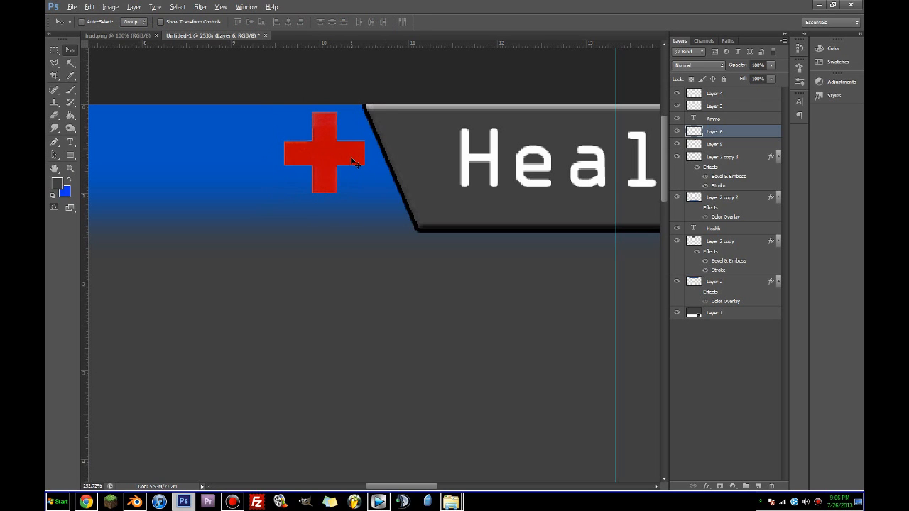
pyautogui.keyDown('alt'); pyautogui.scroll(-14, 364, 265); pyautogui.keyUp('alt')
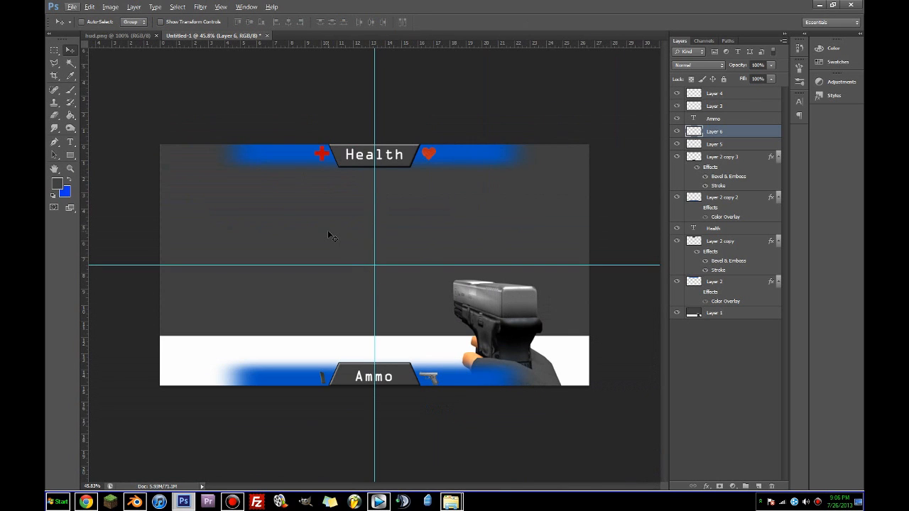
pyautogui.press('Left')
pyautogui.press('Down')
pyautogui.press('Left')
pyautogui.click(93, 65)
# Hide the Layer 1 background and delete the two blue bar layers, Layer 2 and Layer 2 copy 2
pyautogui.click(677, 313)
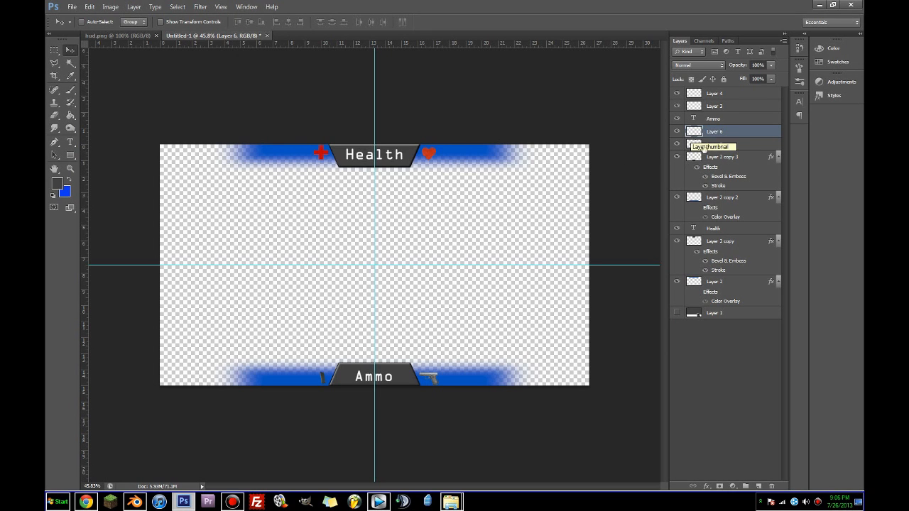
pyautogui.keyDown('shift'); pyautogui.click(719, 286); pyautogui.keyUp('shift')
pyautogui.click(725, 282)
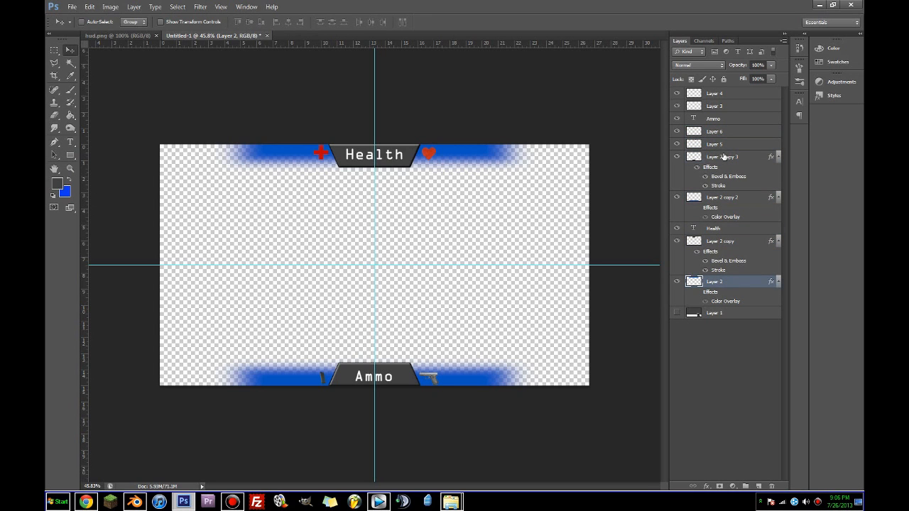
pyautogui.moveTo(724, 157)
pyautogui.keyDown('ctrl'); pyautogui.mouseDown()
pyautogui.moveTo(789, 325)
pyautogui.moveTo(745, 151)
pyautogui.moveTo(737, 158)
pyautogui.mouseUp(); pyautogui.keyUp('ctrl')
pyautogui.keyDown('ctrl'); pyautogui.click(727, 159); pyautogui.keyUp('ctrl')
pyautogui.keyDown('ctrl'); pyautogui.click(716, 199); pyautogui.keyUp('ctrl')
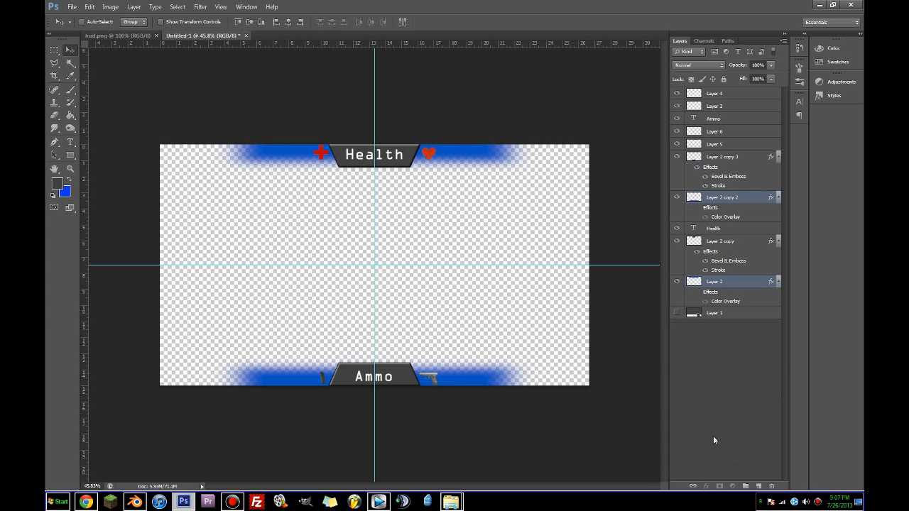
pyautogui.moveTo(719, 289); pyautogui.dragTo(772, 487)
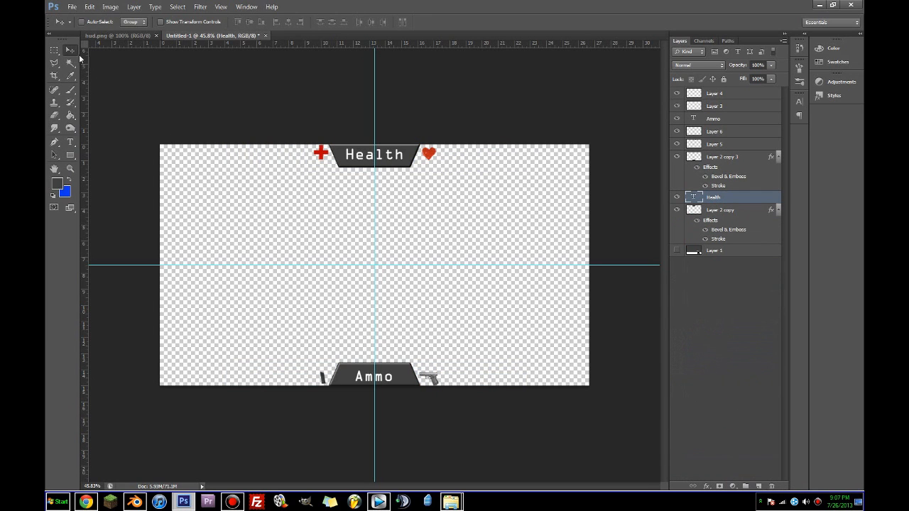
# Make a rectangular selection from left of the red cross to the vertical guide, trimmed to end above the Health label's lower edge
pyautogui.click(55, 52)
pyautogui.moveTo(253, 156)
pyautogui.mouseDown()
pyautogui.moveTo(269, 141)
pyautogui.moveTo(370, 110)
pyautogui.moveTo(347, 158)
pyautogui.mouseUp()
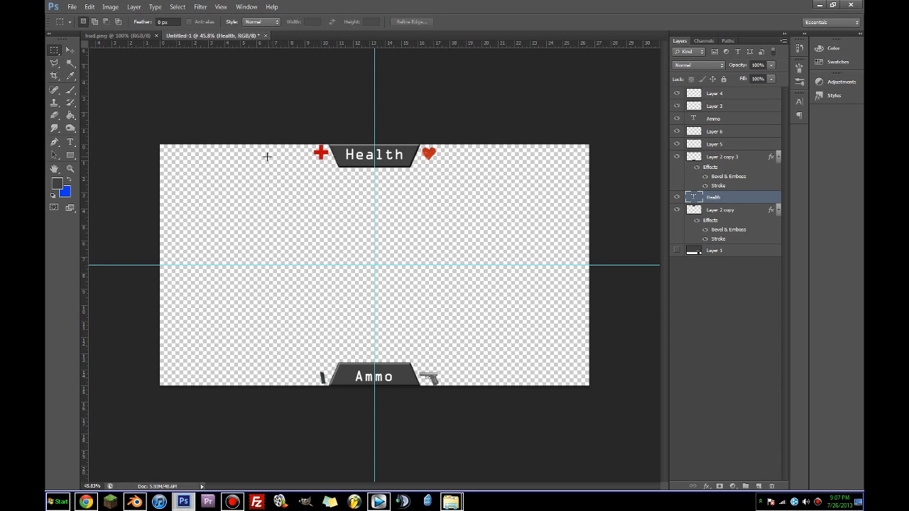
pyautogui.moveTo(260, 167); pyautogui.dragTo(375, 120)
pyautogui.moveTo(398, 186)
pyautogui.keyDown('alt'); pyautogui.mouseDown()
pyautogui.moveTo(248, 157)
pyautogui.moveTo(225, 164)
pyautogui.mouseUp(); pyautogui.keyUp('alt')
# Make blue the foreground colour and rasterize the Health text layer
pyautogui.click(68, 179)
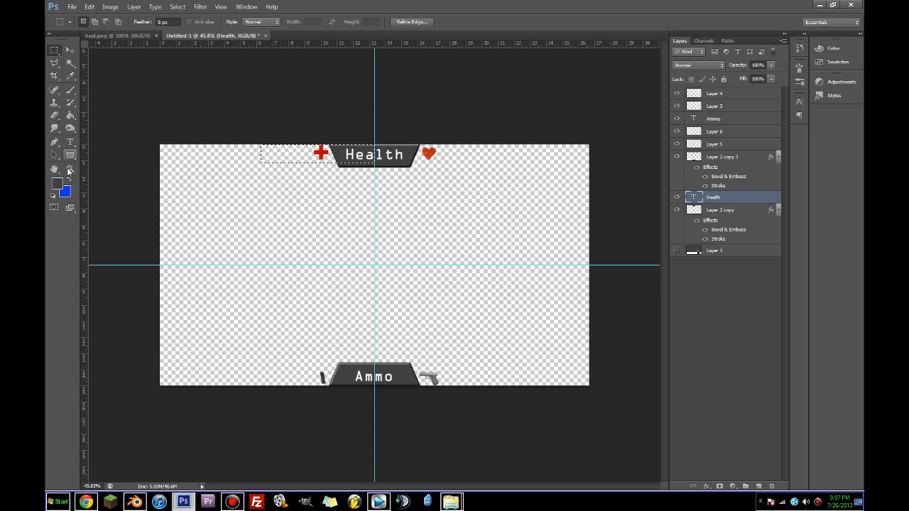
pyautogui.click(70, 90)
pyautogui.click(324, 165)
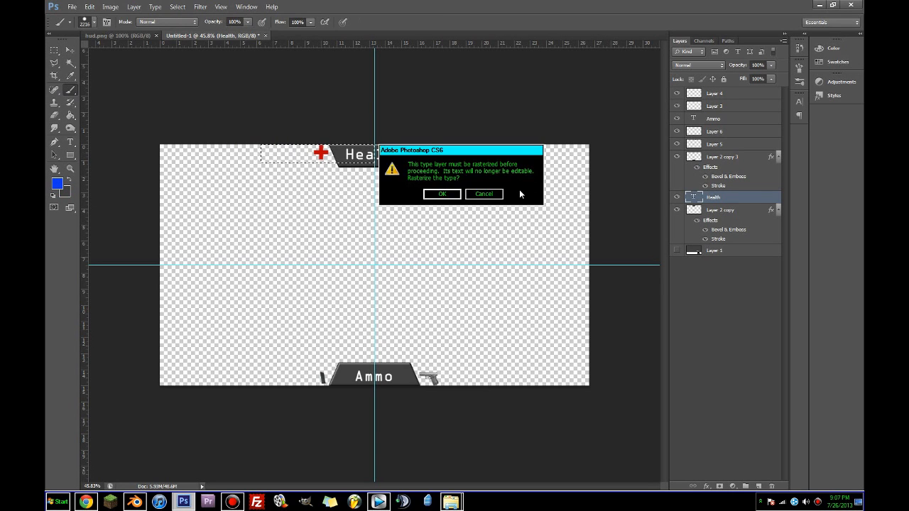
pyautogui.press('Return')
# Fill the selection with blue on a new layer, deselect it, and move the layer directly above Layer 1
pyautogui.click(758, 486)
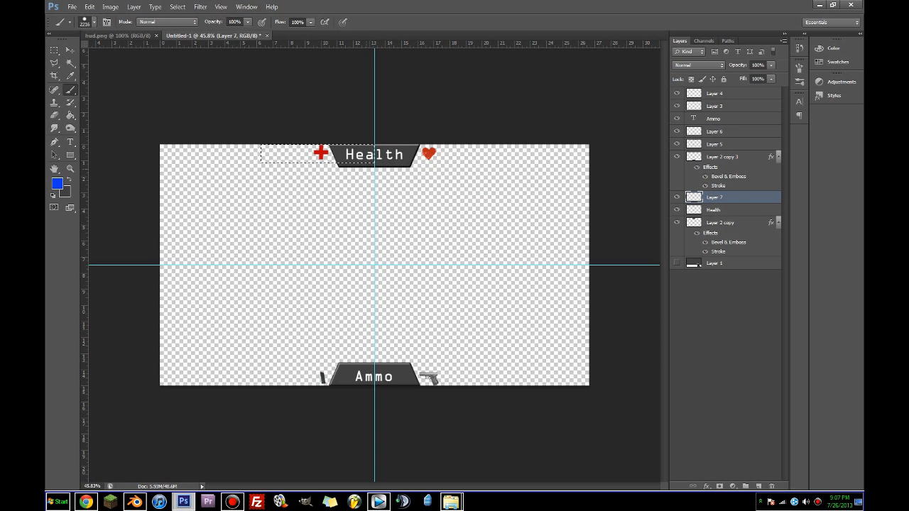
pyautogui.hotkey('alt', 'BackSpace')
pyautogui.hotkey('ctrl', 'd')
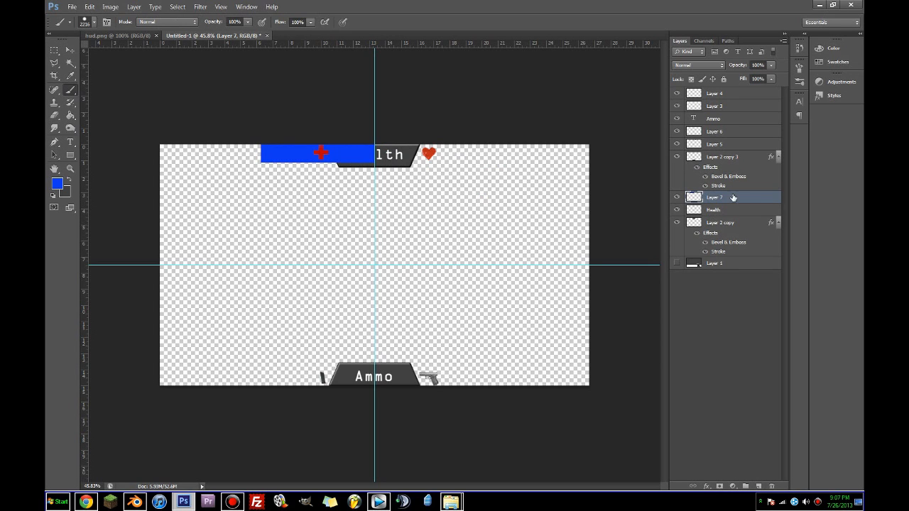
pyautogui.moveTo(733, 197); pyautogui.dragTo(723, 250)
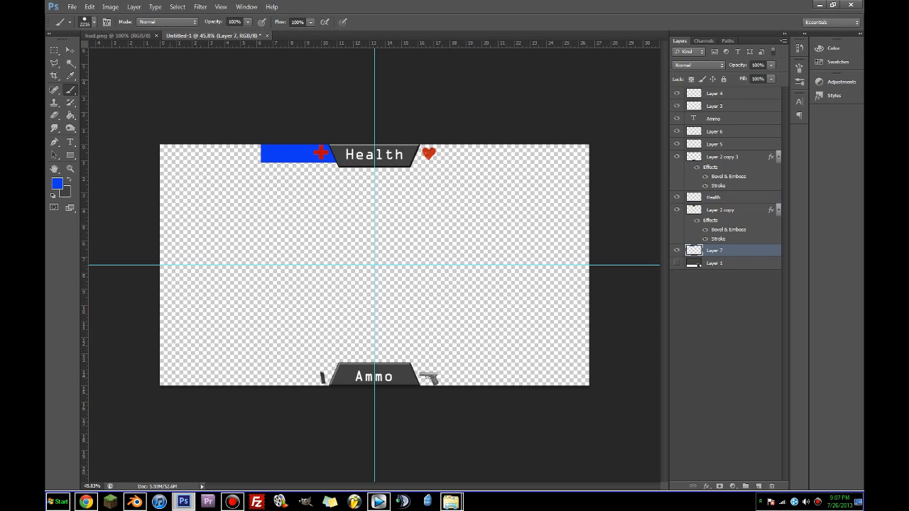
# Stretch the blue bar to about 263% width and centre it on the vertical guide behind the Health label
pyautogui.hotkey('ctrl', 't')
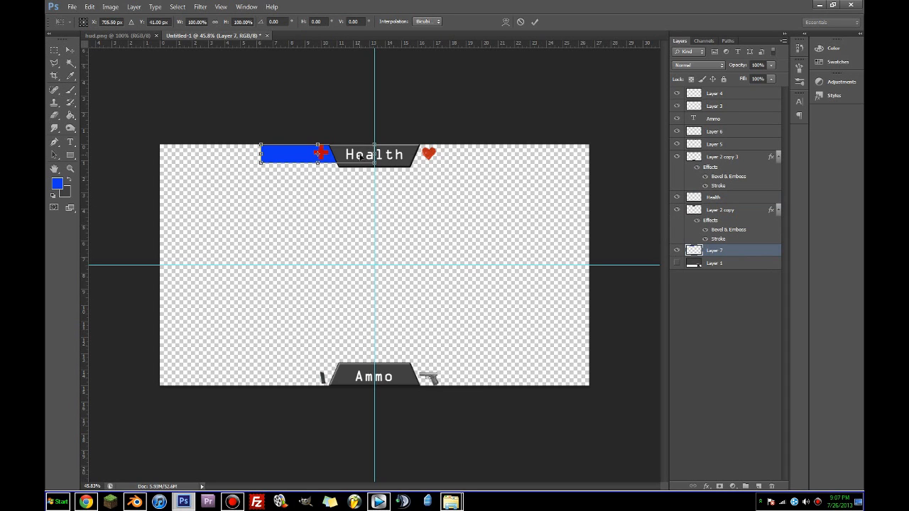
pyautogui.moveTo(376, 155); pyautogui.dragTo(560, 158)
pyautogui.moveTo(483, 157)
pyautogui.mouseDown()
pyautogui.moveTo(446, 159)
pyautogui.moveTo(455, 158)
pyautogui.mouseUp()
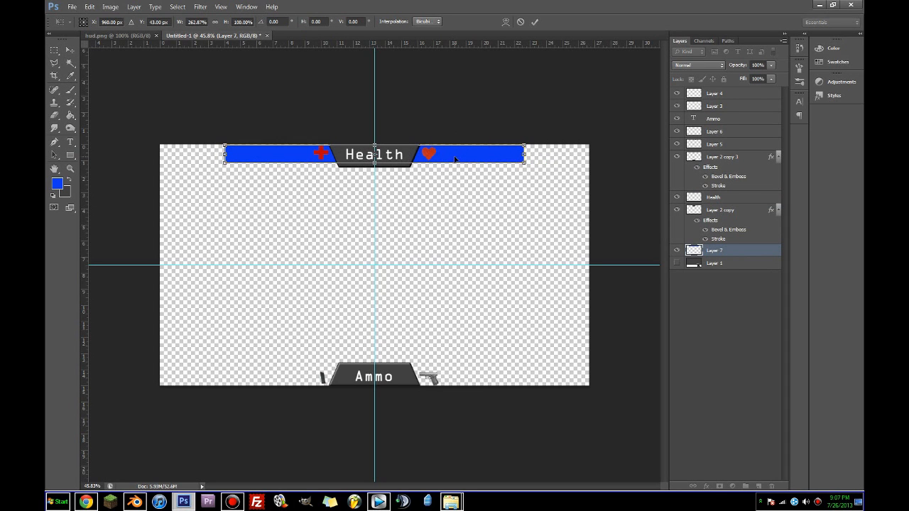
pyautogui.press('Return')
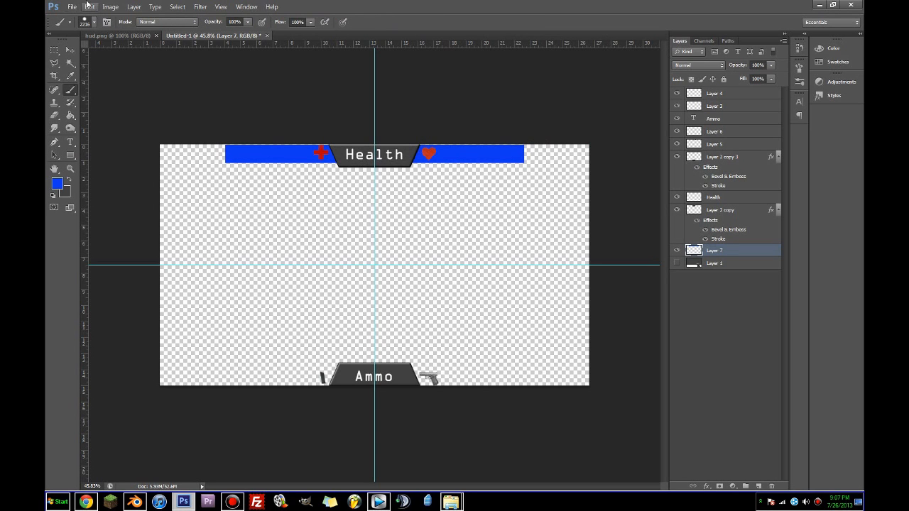
# Align the blue bar with the canvas's upper edge, nudging it a few pixels up and slightly back down
pyautogui.click(71, 49)
pyautogui.moveTo(400, 169); pyautogui.dragTo(452, 155)
pyautogui.hotkey('ctrl', 't')
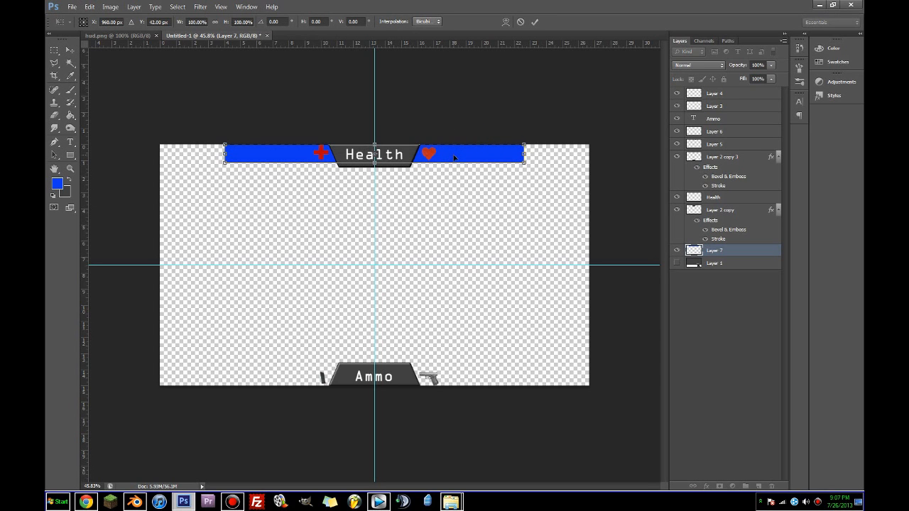
pyautogui.press('Return')
pyautogui.press('Up')
pyautogui.press('Up')
pyautogui.press('Up')
pyautogui.press('Up')
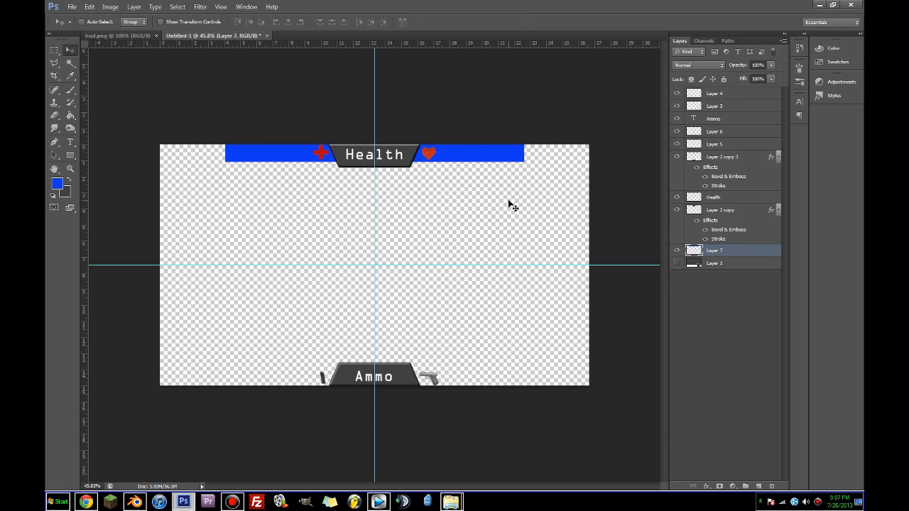
pyautogui.press('Down')
pyautogui.press('Down')
# Duplicate the Layer 7 bar and move the copy straight down to the canvas's lower edge behind the Ammo label
pyautogui.moveTo(717, 250); pyautogui.dragTo(758, 487)
pyautogui.press('Down')
pyautogui.press('Down')
pyautogui.press('Down')
pyautogui.hotkey('shift', 'Down')
pyautogui.hotkey('shift', 'Down')
pyautogui.hotkey('shift', 'Down')
pyautogui.hotkey('shift', 'Down')
pyautogui.hotkey('shift', 'Down')
pyautogui.hotkey('shift', 'Down')
pyautogui.hotkey('shift', 'Down')
pyautogui.hotkey('shift', 'Down')
pyautogui.hotkey('shift', 'Down')
pyautogui.hotkey('shift', 'Down')
pyautogui.hotkey('shift', 'Down')
pyautogui.hotkey('shift', 'Down')
pyautogui.hotkey('shift', 'Down')
pyautogui.hotkey('shift', 'Down')
pyautogui.hotkey('shift', 'Down')
pyautogui.hotkey('shift', 'Down')
pyautogui.hotkey('shift', 'Down')
pyautogui.hotkey('shift', 'Down')
pyautogui.hotkey('shift', 'Down')
pyautogui.hotkey('shift', 'Down')
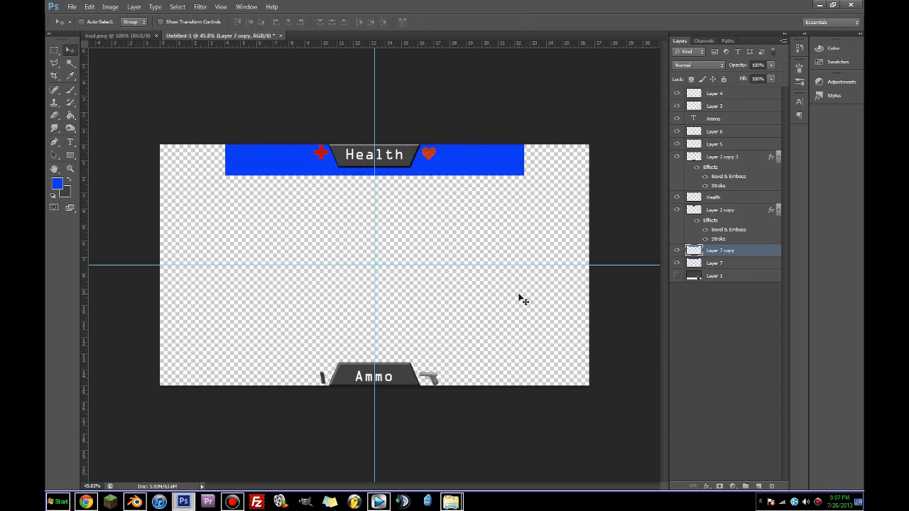
pyautogui.hotkey('shift', 'Down')
pyautogui.hotkey('shift', 'Down')
pyautogui.hotkey('shift', 'Down')
pyautogui.hotkey('shift', 'Down')
pyautogui.hotkey('shift', 'Down')
pyautogui.hotkey('shift', 'Down')
pyautogui.hotkey('shift', 'Down')
pyautogui.hotkey('shift', 'Down')
pyautogui.hotkey('shift', 'Down')
pyautogui.hotkey('shift', 'Down')
pyautogui.hotkey('shift', 'Down')
pyautogui.hotkey('shift', 'Down')
pyautogui.hotkey('shift', 'Down')
pyautogui.hotkey('shift', 'Down')
pyautogui.hotkey('shift', 'Down')
pyautogui.hotkey('shift', 'Down')
pyautogui.hotkey('shift', 'Down')
pyautogui.hotkey('shift', 'Down')
pyautogui.hotkey('shift', 'Down')
pyautogui.hotkey('shift', 'Down')
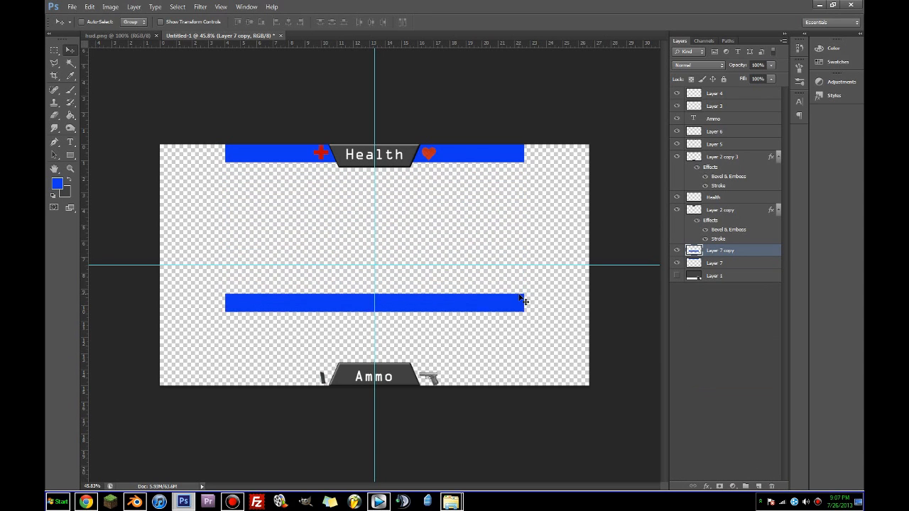
pyautogui.press('Down')
pyautogui.press('Down')
pyautogui.press('Down')
pyautogui.press('Down')
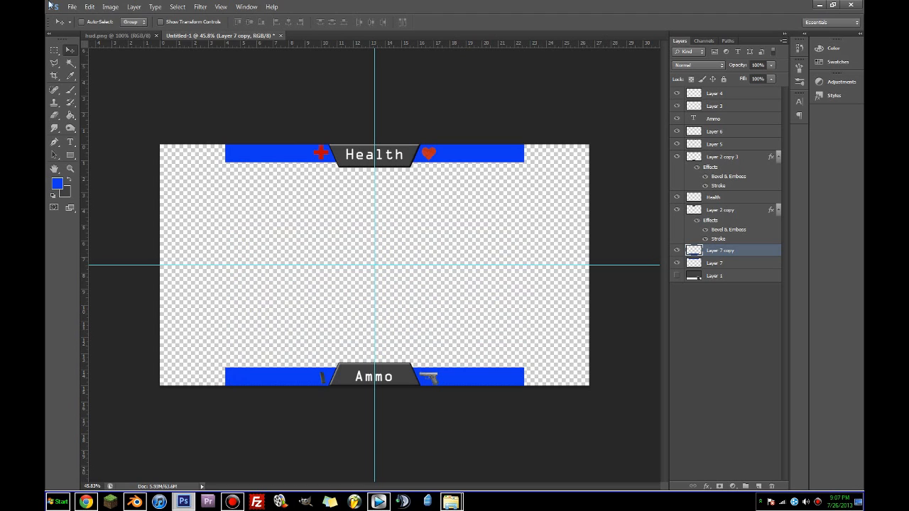
pyautogui.click(72, 6)
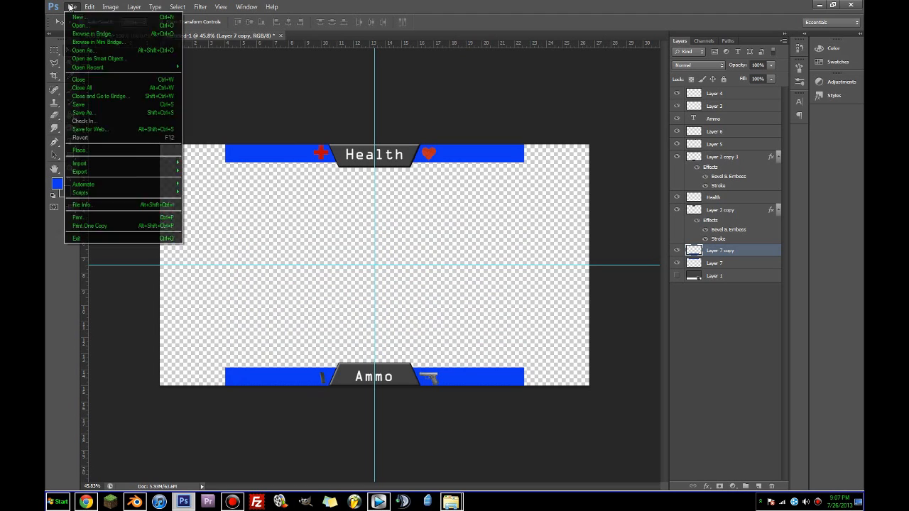
pyautogui.click(745, 256)
pyautogui.hotkey('ctrl', 't')
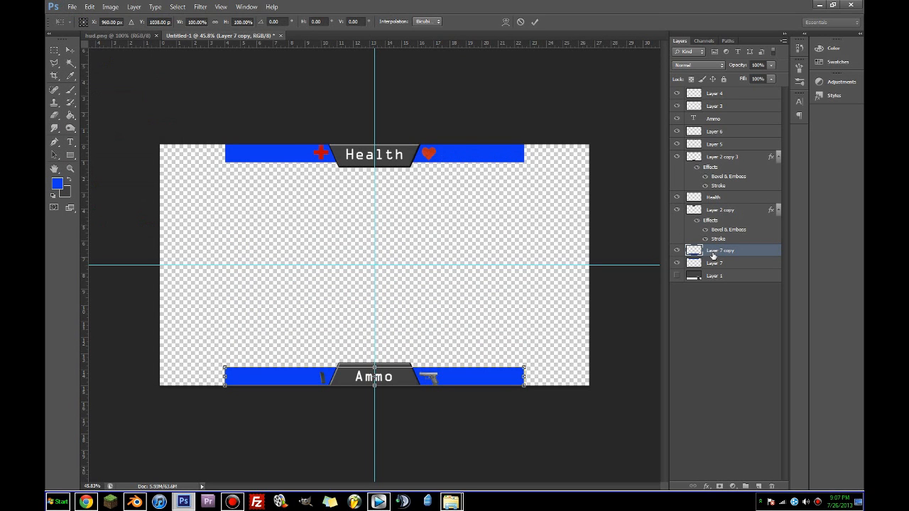
pyautogui.rightClick(517, 197)
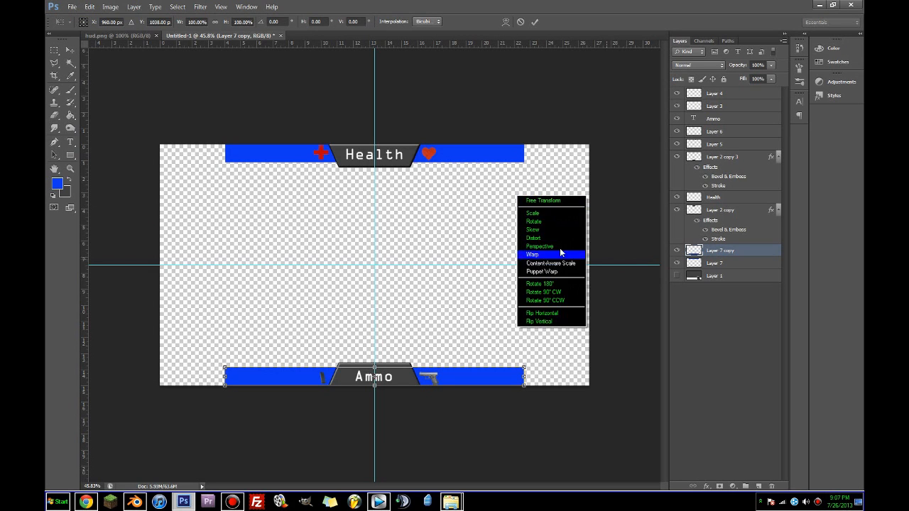
pyautogui.press('Escape')
pyautogui.press('Escape')
# Slide both blue bars left together and delete their layers, Layer 7 and Layer 7 copy
pyautogui.keyDown('shift'); pyautogui.click(713, 264); pyautogui.keyUp('shift')
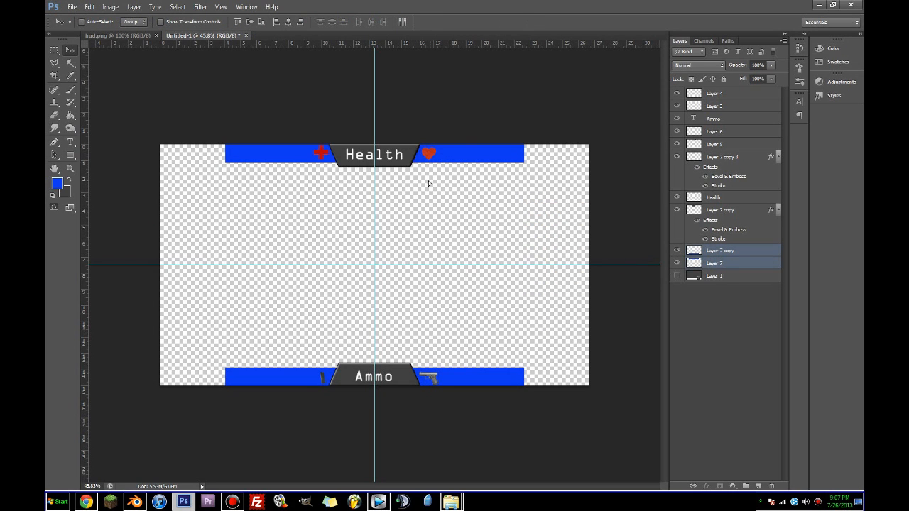
pyautogui.moveTo(428, 183); pyautogui.dragTo(404, 183)
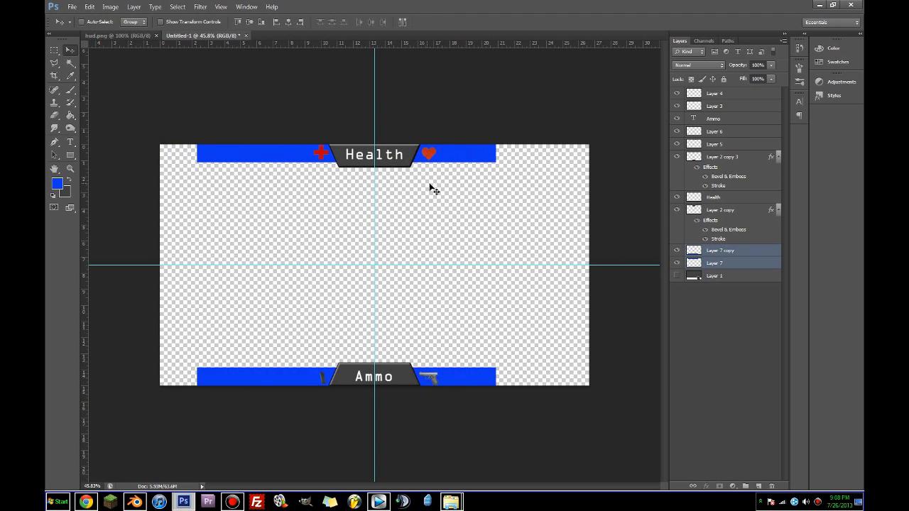
pyautogui.moveTo(746, 258); pyautogui.dragTo(772, 486)
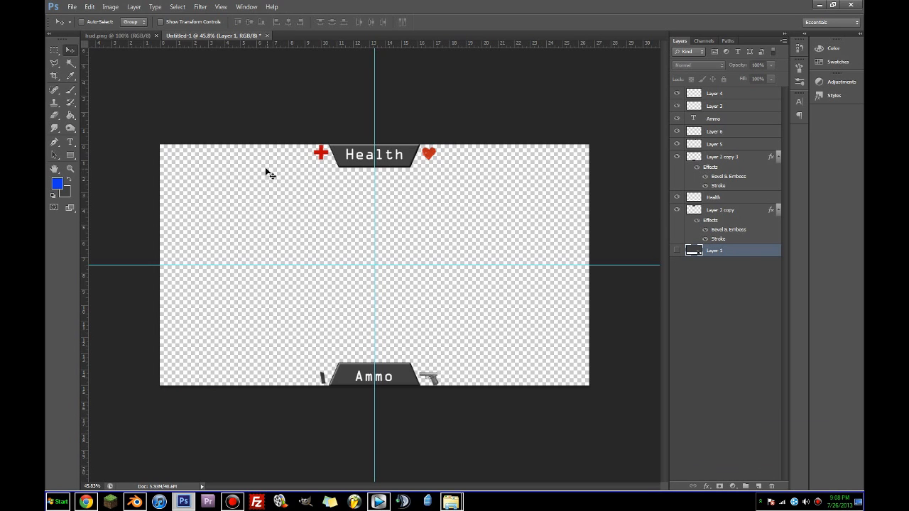
# Save the overlay for web as a 1920 x 1080 PNG-8 in the gui folder within the Undead Diarys textures folder
pyautogui.click(74, 6)
pyautogui.click(111, 131)
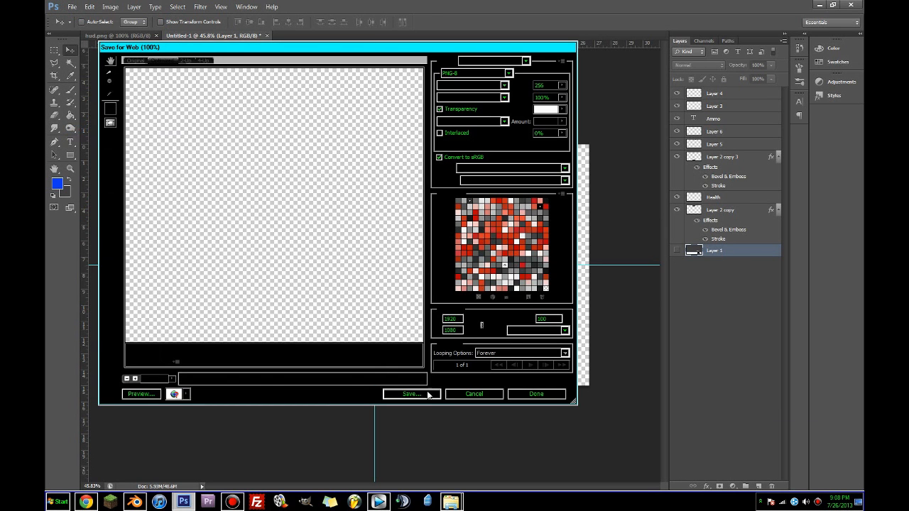
pyautogui.click(412, 394)
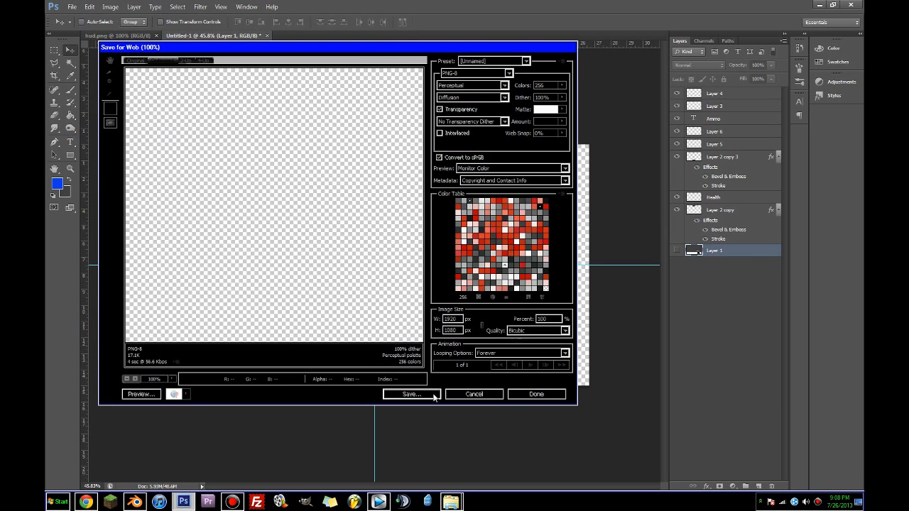
pyautogui.click(288, 74)
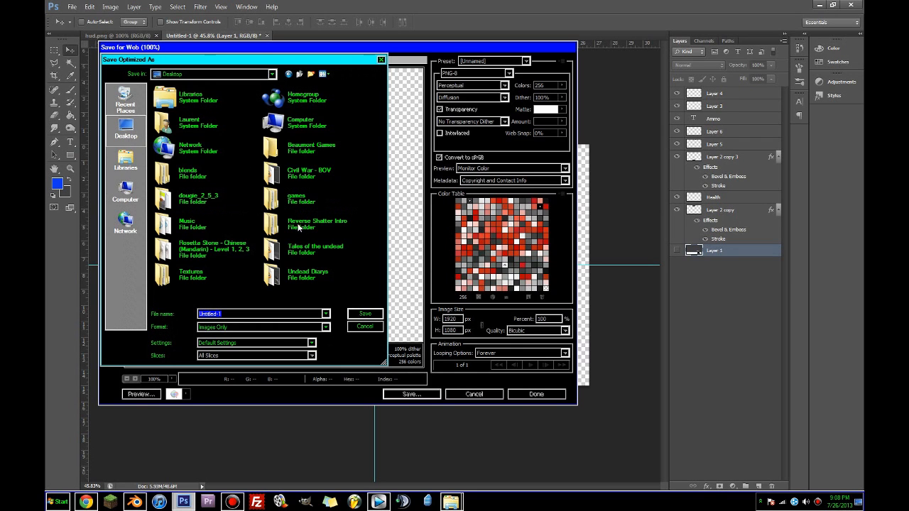
pyautogui.click(283, 228)
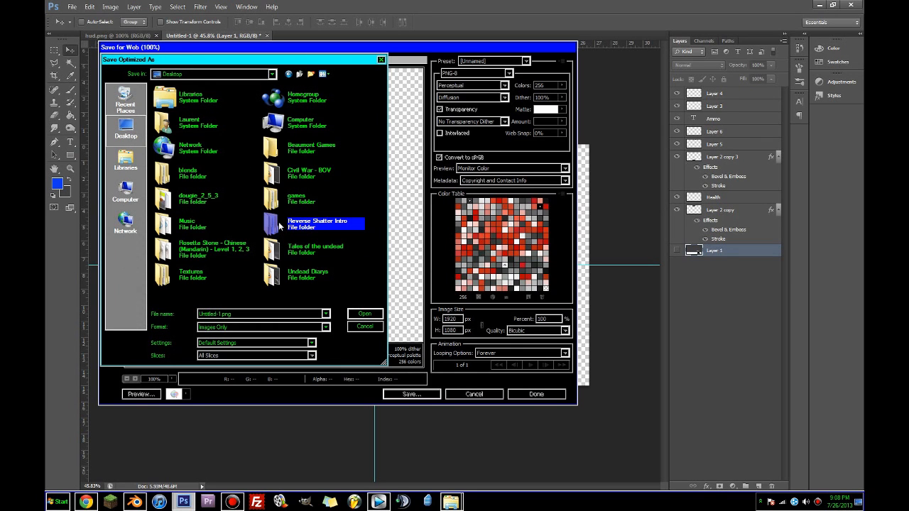
pyautogui.press('u')
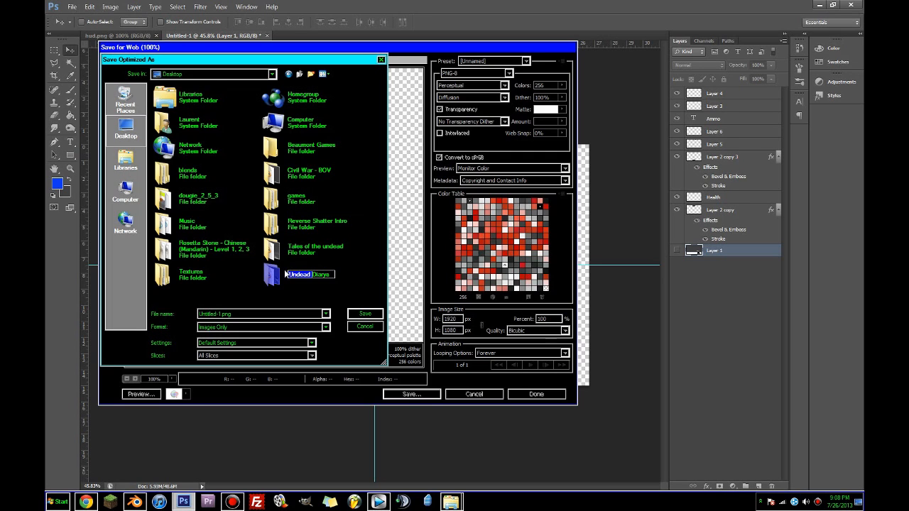
pyautogui.doubleClick(291, 274)
pyautogui.click(175, 104)
pyautogui.doubleClick(178, 103)
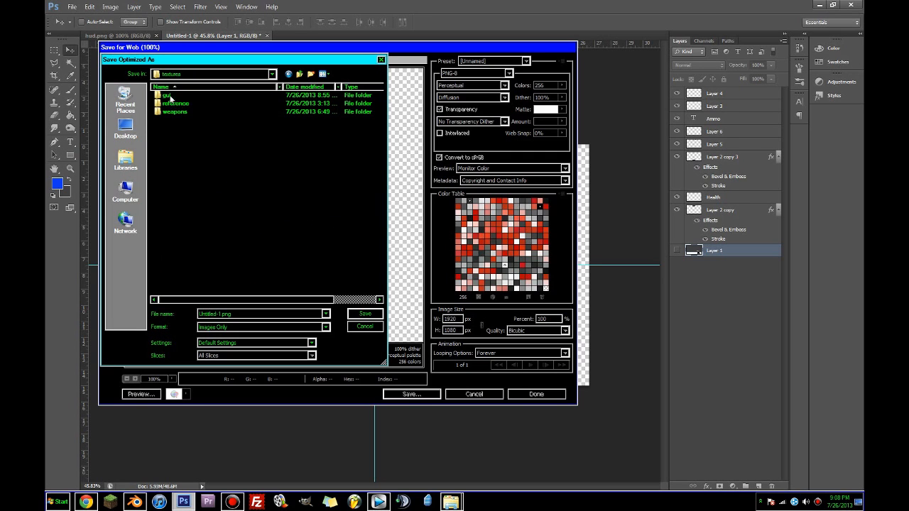
pyautogui.doubleClick(168, 95)
pyautogui.click(177, 118)
pyautogui.click(365, 313)
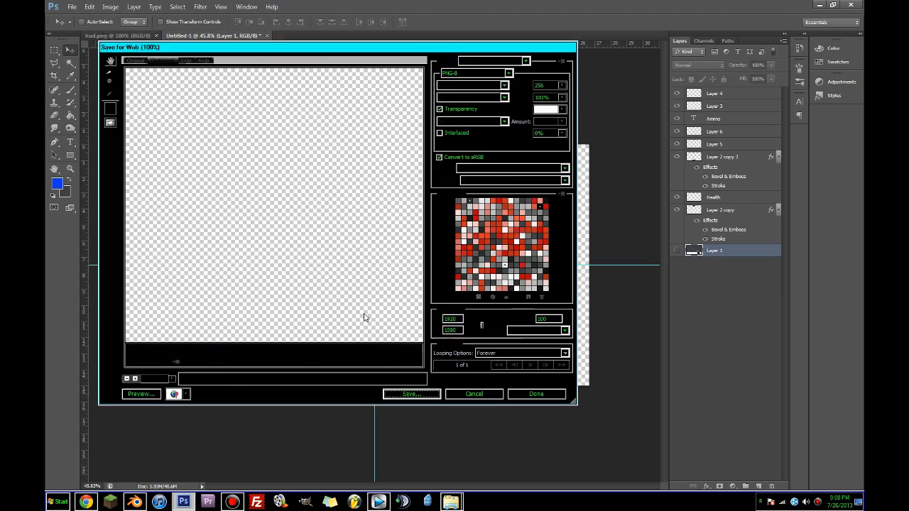
pyautogui.click(519, 246)
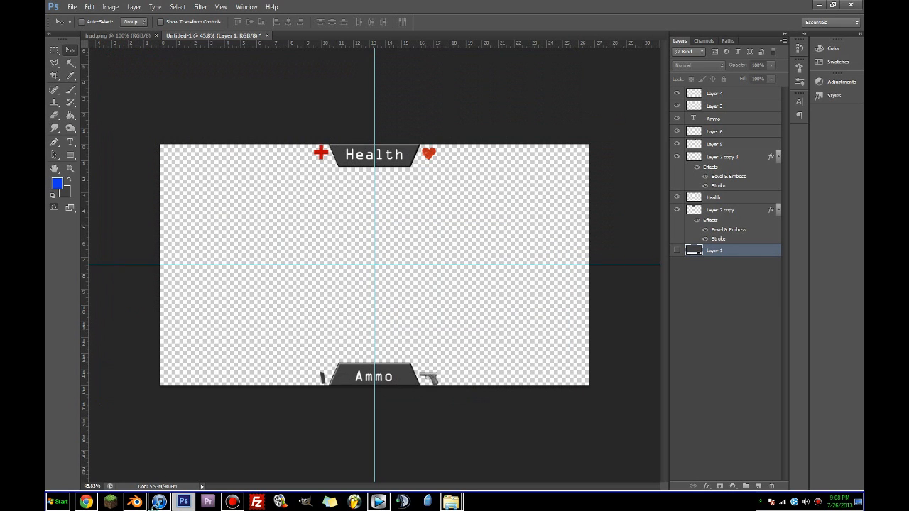
# Switch to Blender, select the eyes camera and snap the 3D cursor to it
pyautogui.click(136, 502)
pyautogui.moveTo(416, 211); pyautogui.dragTo(435, 267, button='middle')
pyautogui.rightClick(436, 171)
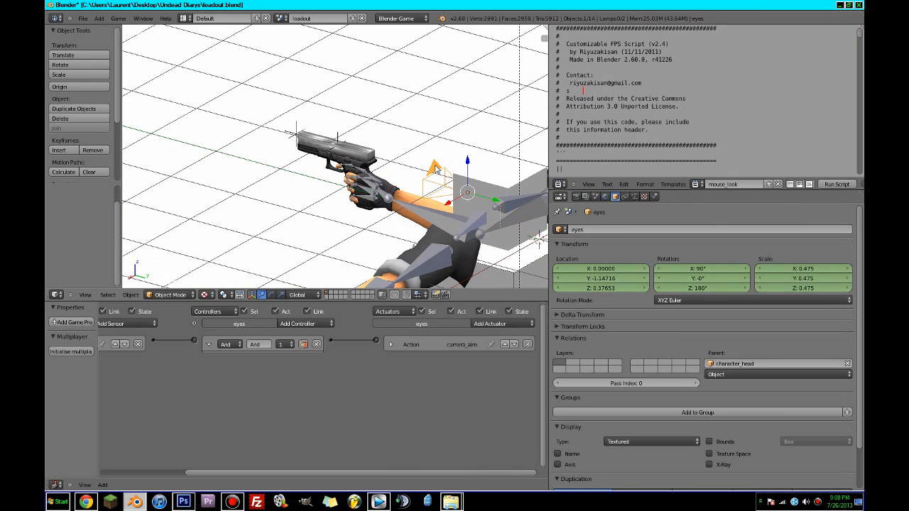
pyautogui.hotkey('shift', 's')
pyautogui.click(437, 167)
# Add a plane at the 3D cursor and rotate it 90° about the X axis
pyautogui.hotkey('shift', 'a')
pyautogui.moveTo(427, 154)
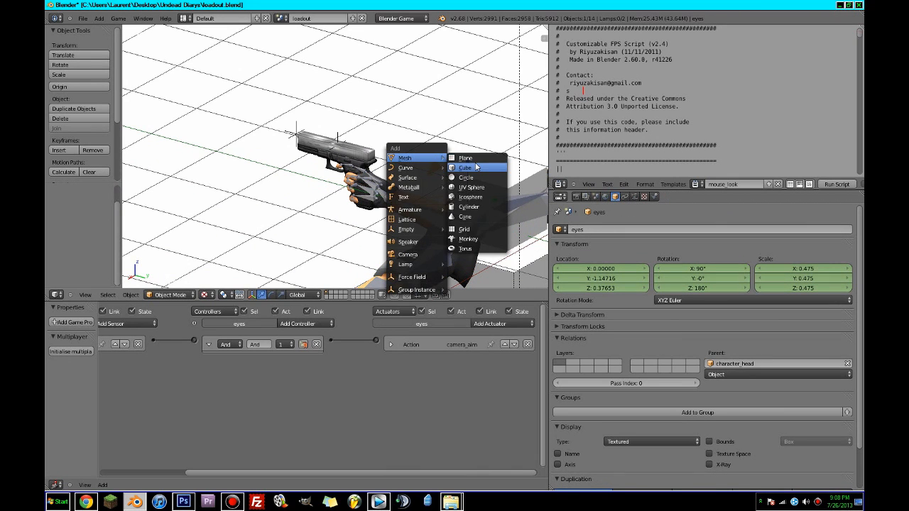
pyautogui.click(497, 157)
pyautogui.press('r')
pyautogui.press('x')
pyautogui.press('9')
pyautogui.press('0')
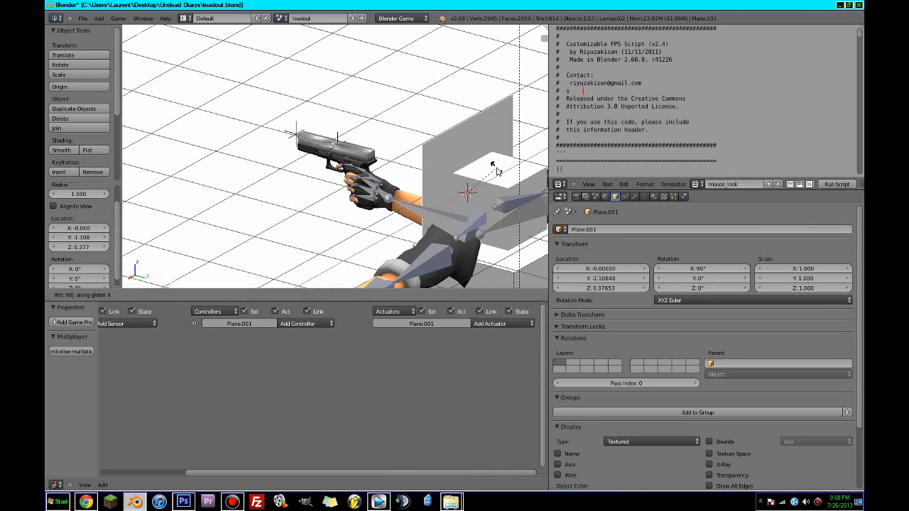
pyautogui.press('Return')
# Look through the camera and move the plane about -0.314 along global Y, placing it in front of the camera
pyautogui.press('KP_0')
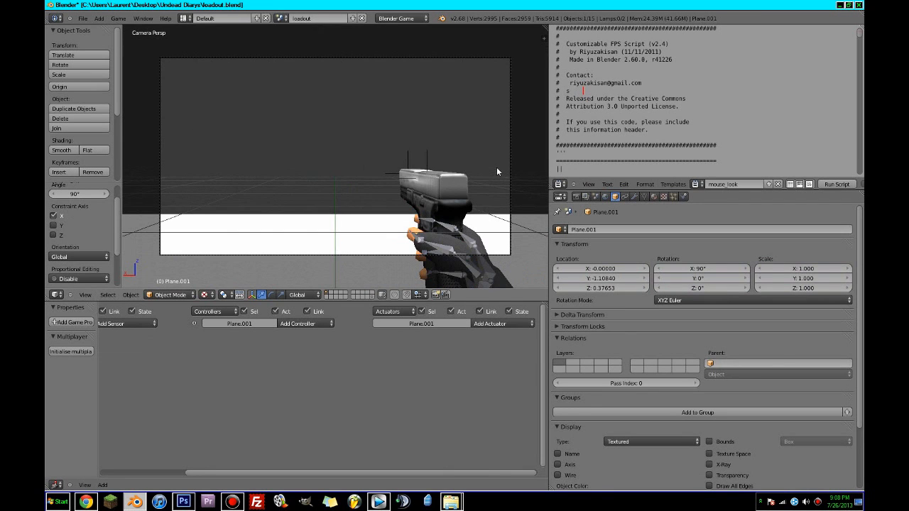
pyautogui.press('g')
pyautogui.press('y')
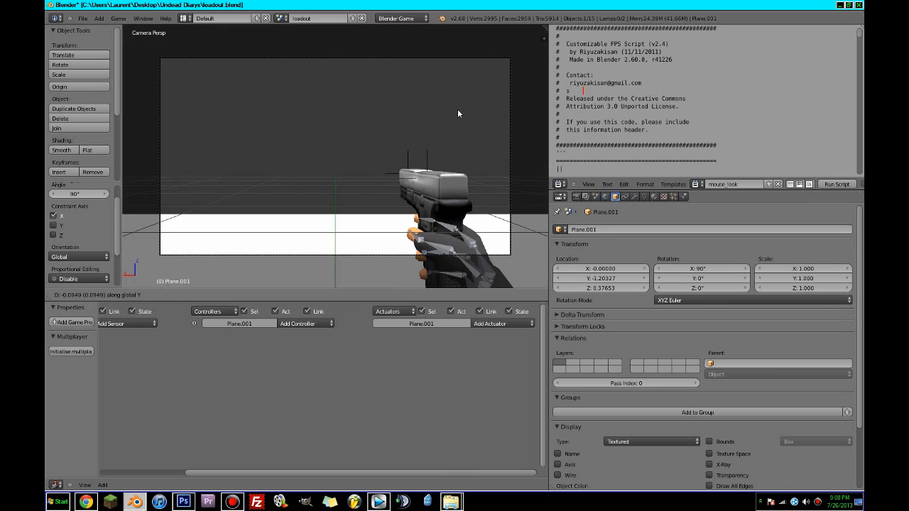
pyautogui.click(426, 65)
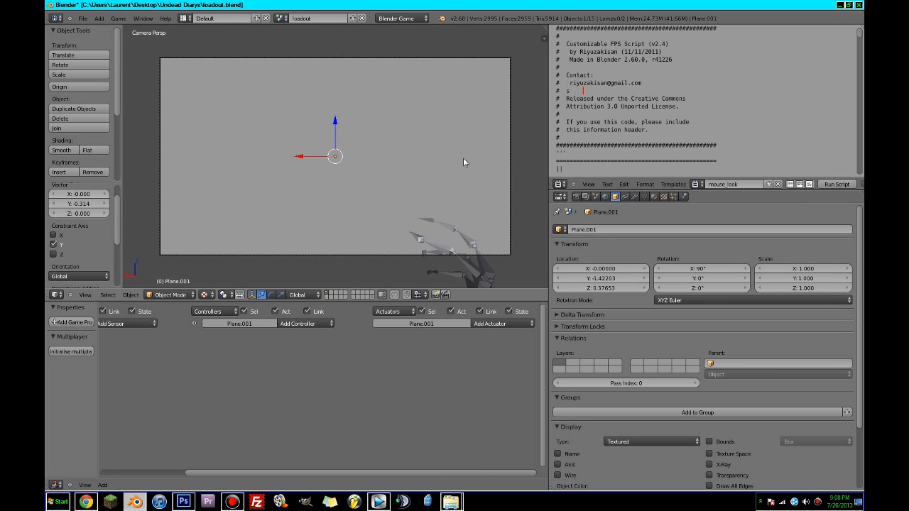
# Scale the plane's mesh to about 0.081 along Z and 0.144 along X to fit the camera frame
pyautogui.press('Tab')
pyautogui.press('s')
pyautogui.press('z')
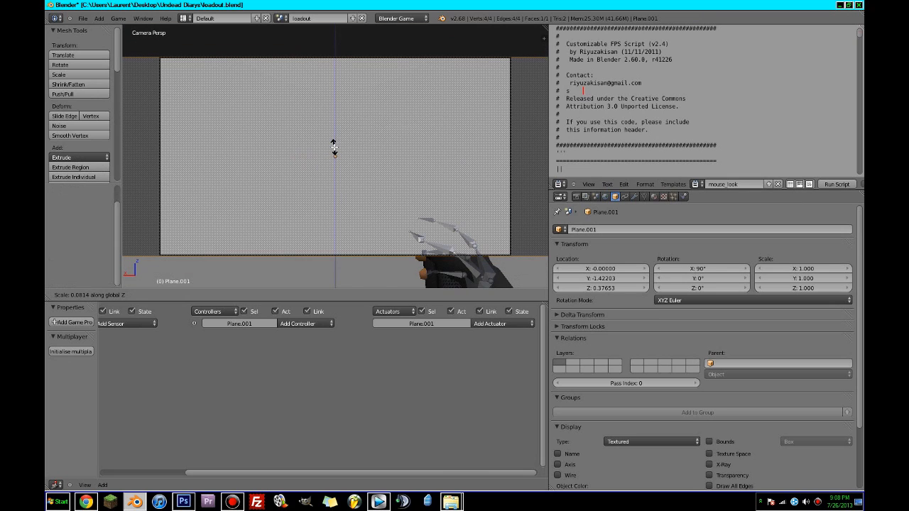
pyautogui.click(334, 147)
pyautogui.press('s')
pyautogui.press('x')
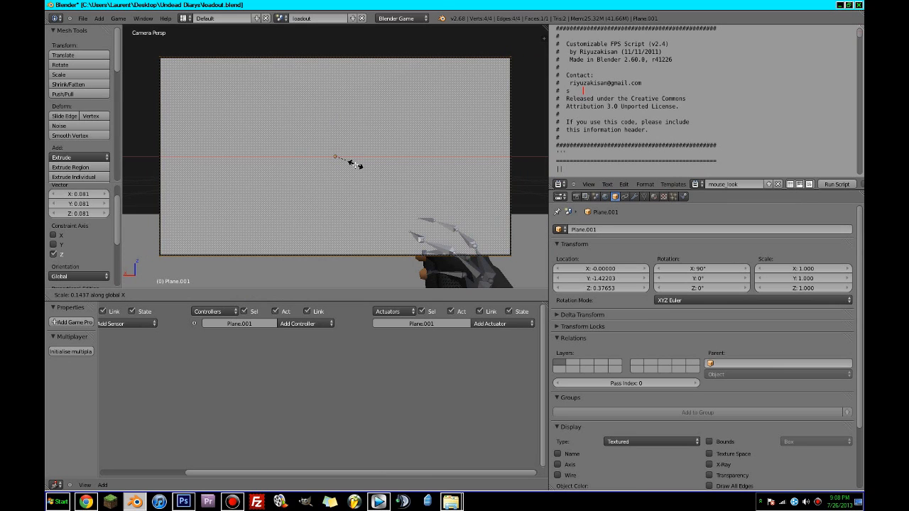
pyautogui.click(357, 165)
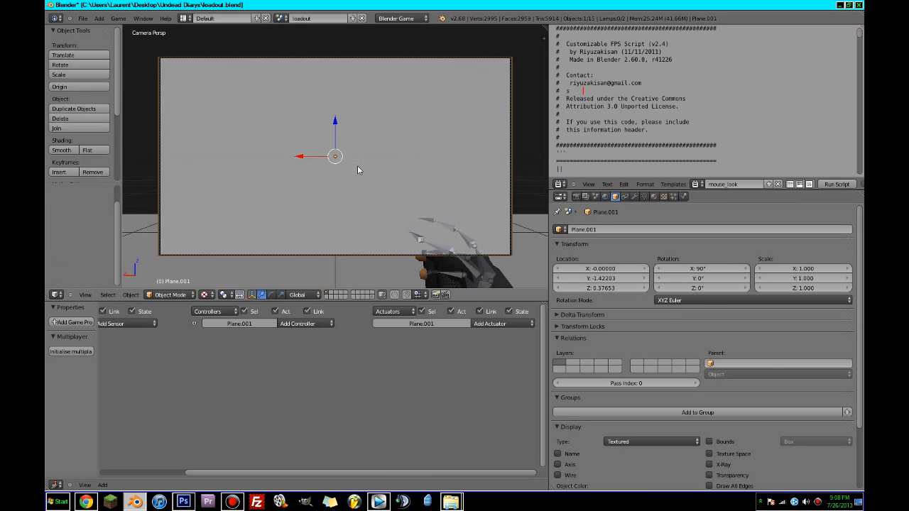
# Unwrap the plane's mesh and return to Object Mode
pyautogui.press('a')
pyautogui.press('a')
pyautogui.press('u')
pyautogui.click(358, 166)
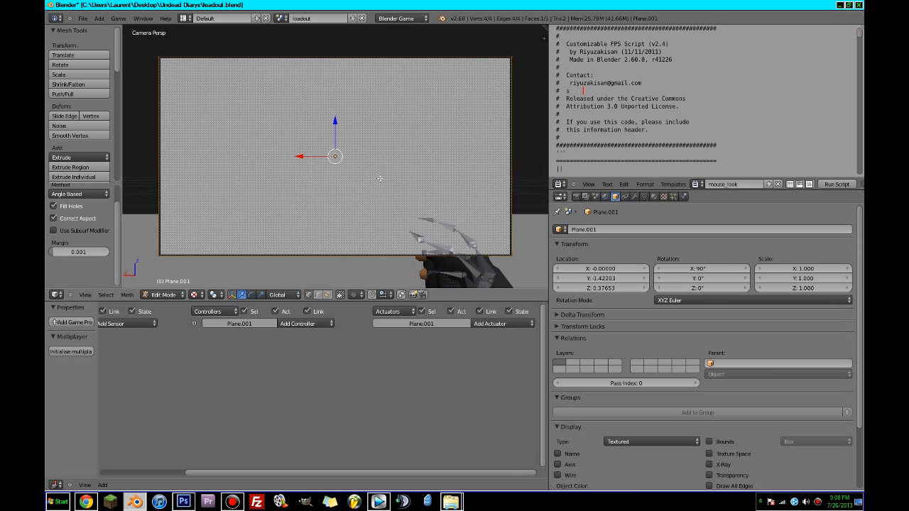
pyautogui.press('Tab')
# Rename the plane object to hud
pyautogui.click(603, 229)
pyautogui.write('hud')
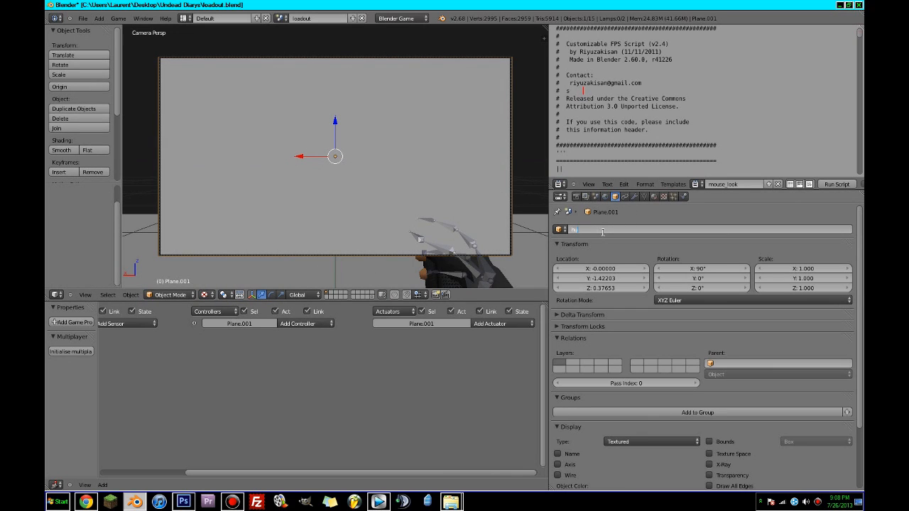
pyautogui.press('Return')
# Add a new material named hud to the plane and make it shadeless
pyautogui.click(654, 198)
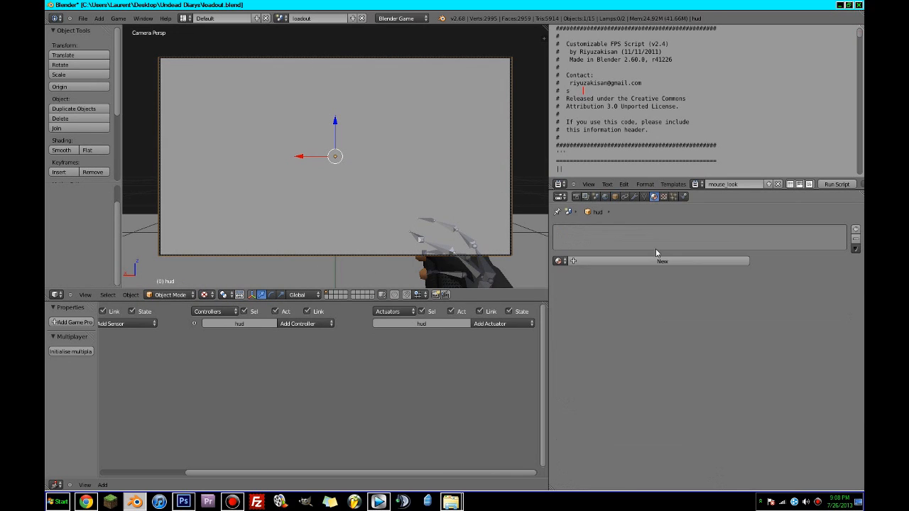
pyautogui.click(643, 261)
pyautogui.write('hud')
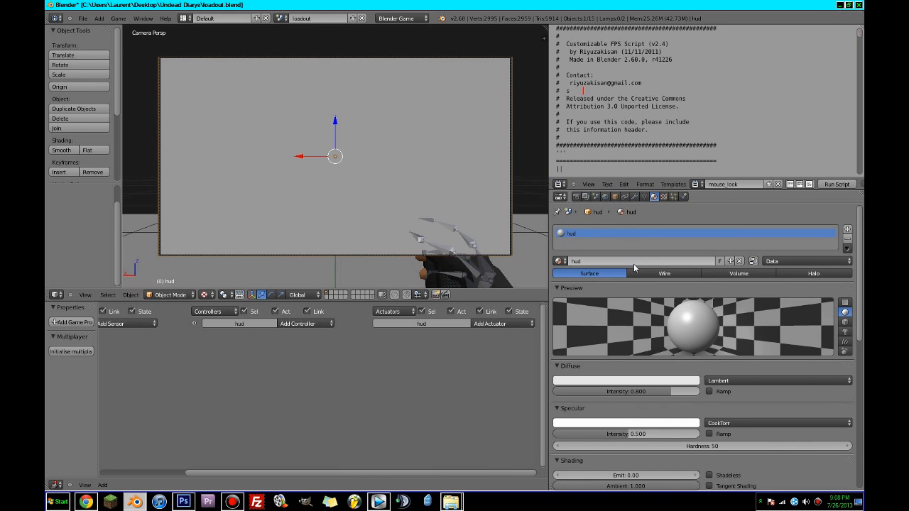
pyautogui.press('Return')
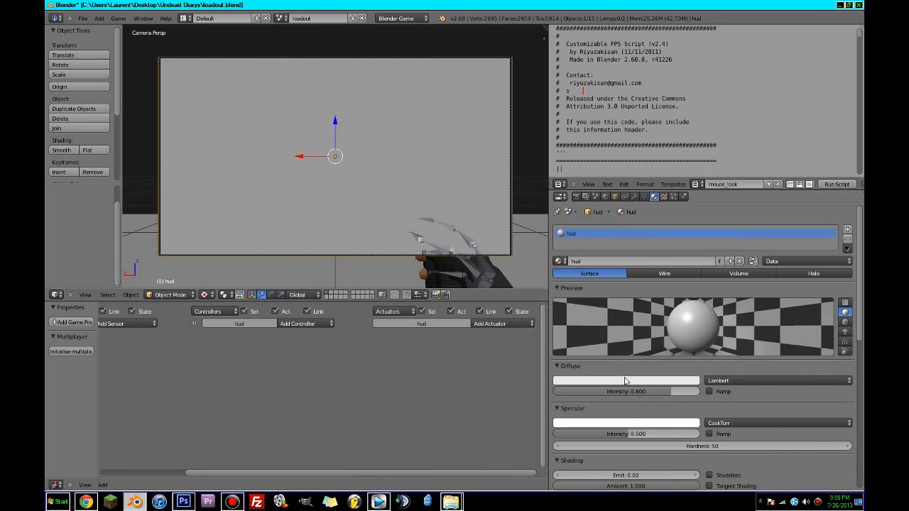
pyautogui.click(709, 475)
pyautogui.scroll(-4, 703, 462)
pyautogui.scroll(-3, 628, 388)
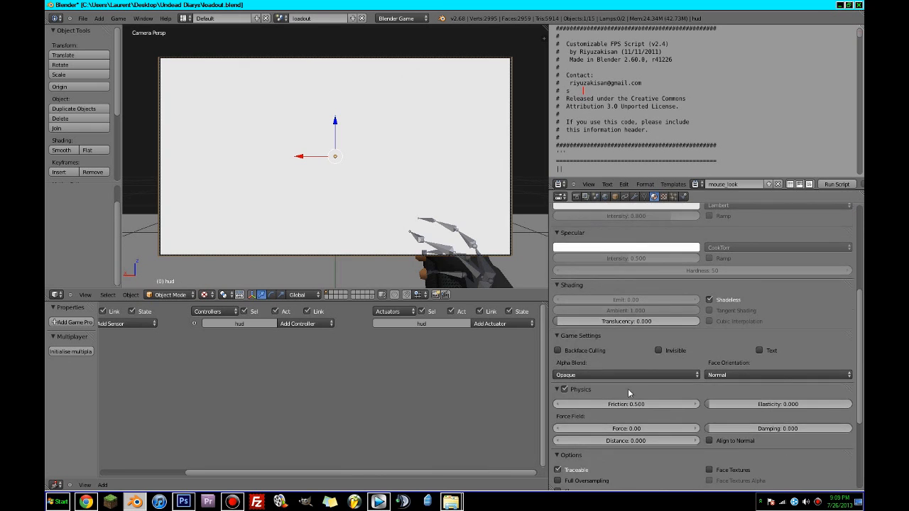
# Set the hud plane's physics type to No Collision
pyautogui.click(665, 198)
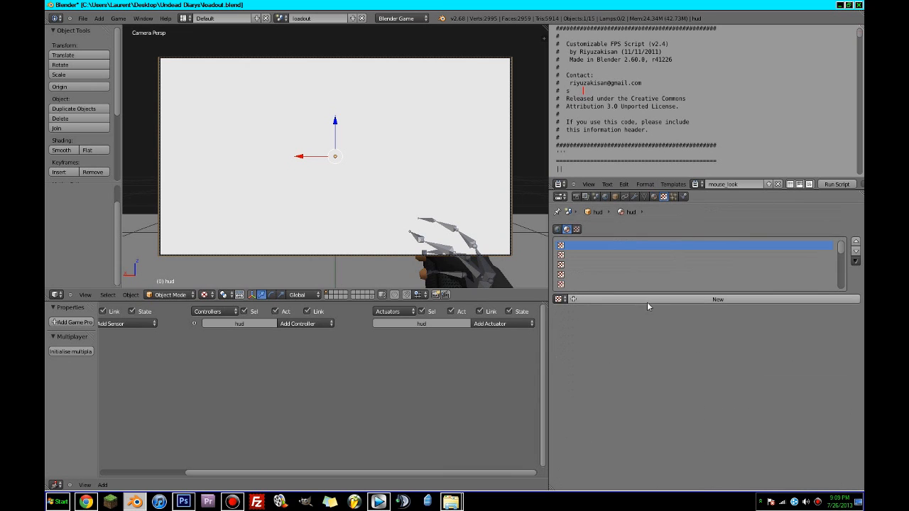
pyautogui.click(684, 197)
pyautogui.click(683, 243)
pyautogui.click(683, 232)
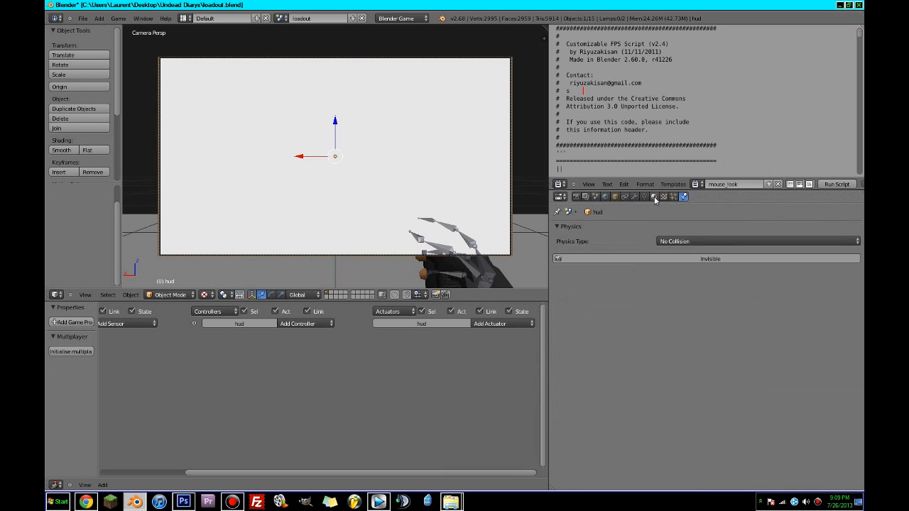
# Add a new texture named hud to the hud material
pyautogui.click(645, 197)
pyautogui.click(655, 196)
pyautogui.click(664, 197)
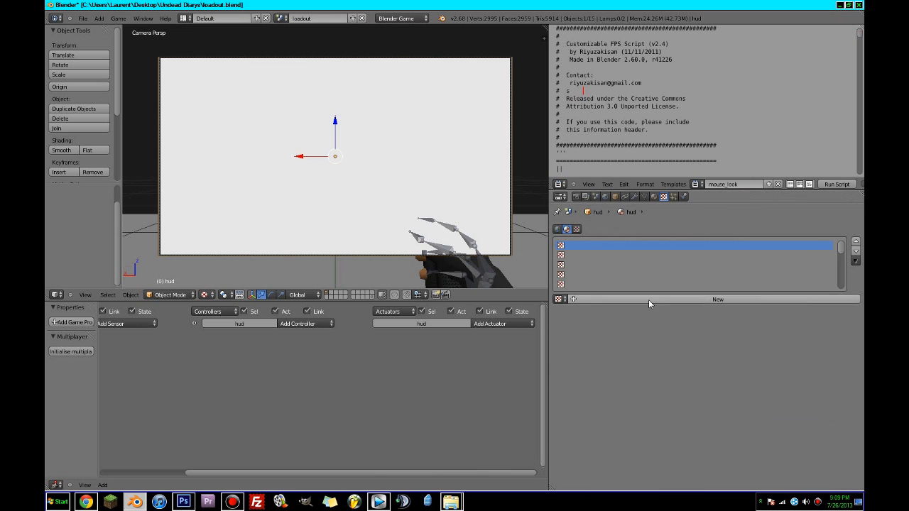
pyautogui.click(649, 300)
pyautogui.click(648, 301)
pyautogui.write('hud')
pyautogui.press('Return')
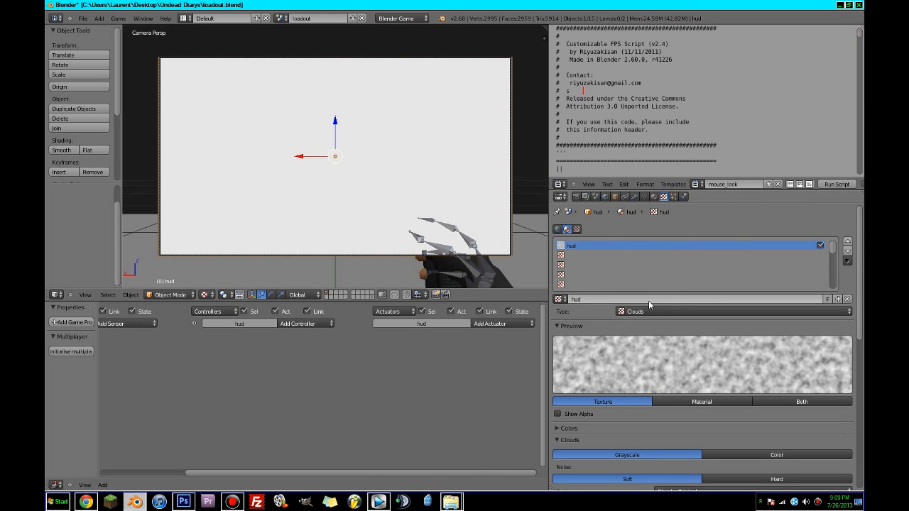
# Make the hud texture an image texture and load hud.png from the project's textures\gui folder
pyautogui.click(657, 311)
pyautogui.click(670, 251)
pyautogui.scroll(-3, 787, 385)
pyautogui.click(784, 377)
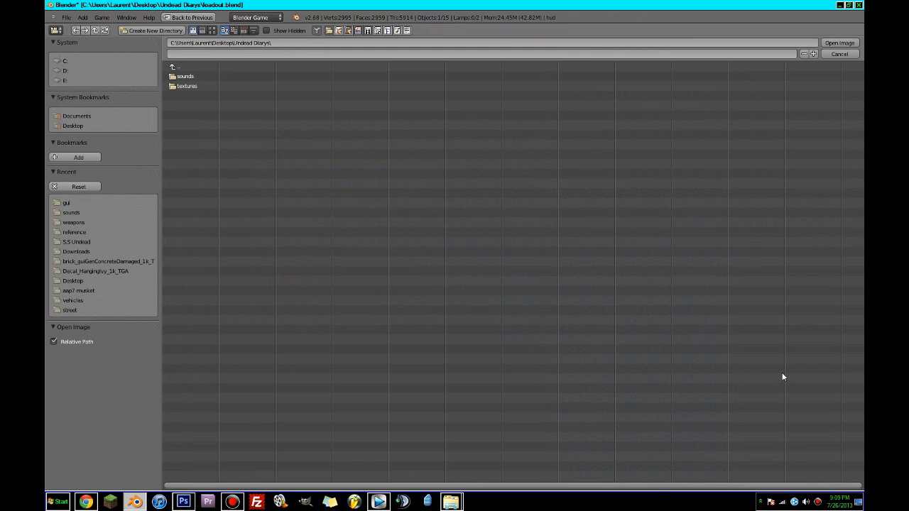
pyautogui.doubleClick(206, 86)
pyautogui.doubleClick(186, 76)
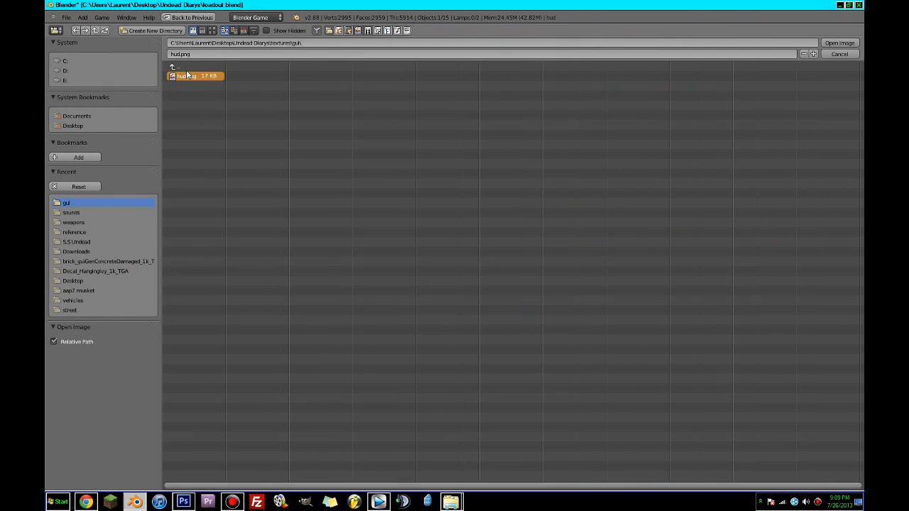
pyautogui.doubleClick(186, 76)
pyautogui.scroll(-5, 703, 355)
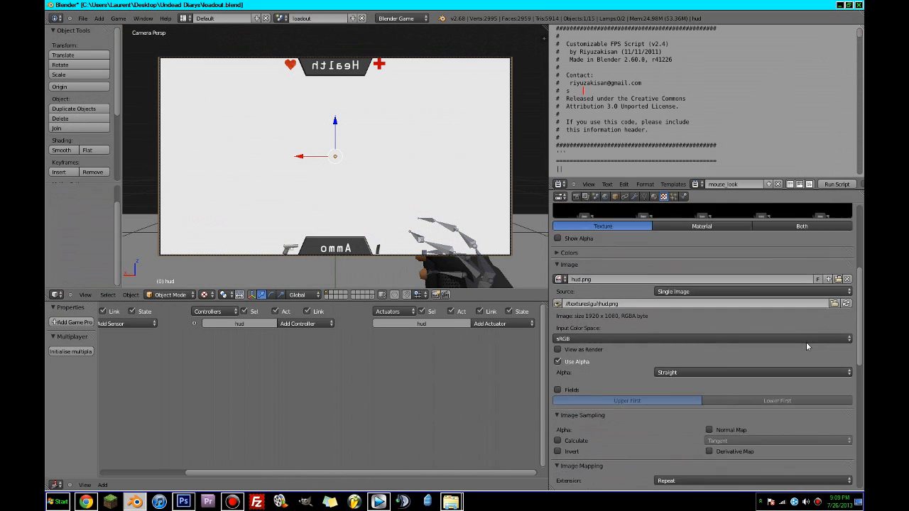
# Try to rotate the hud plane's mesh 180° about the Z axis in Edit Mode
pyautogui.press('Tab')
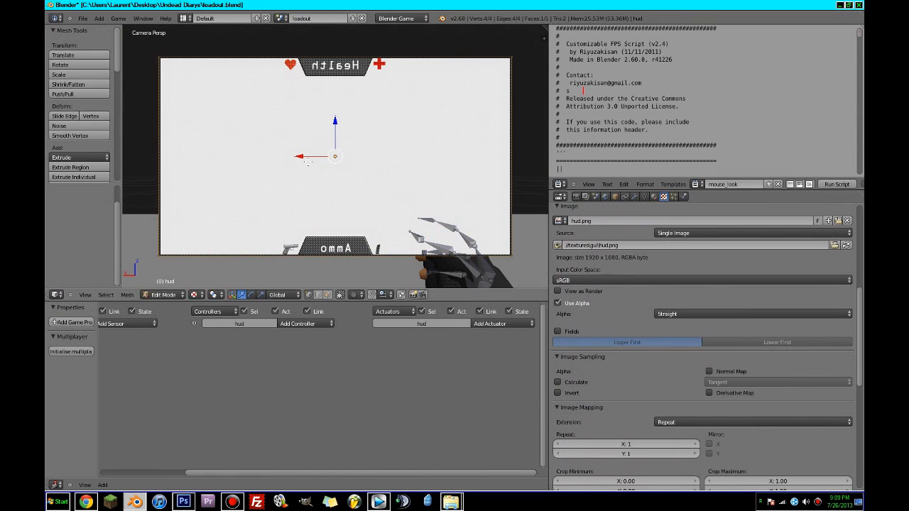
pyautogui.press('r')
pyautogui.press('z')
pyautogui.press('1')
pyautogui.press('8')
pyautogui.press('0')
pyautogui.press('Return')
# Change the text editor area to the UV/Image Editor and try to mirror the UVs by scaling them -1 along X
pyautogui.click(561, 184)
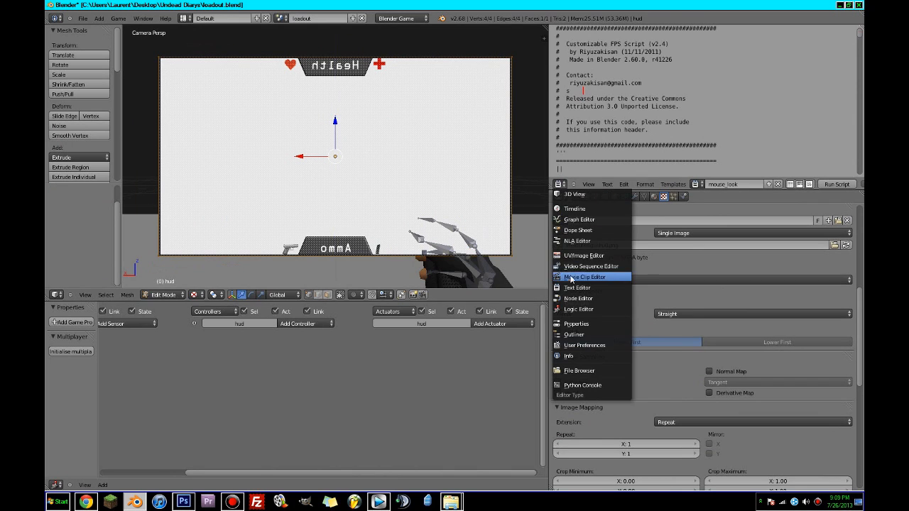
pyautogui.click(584, 256)
pyautogui.press('r')
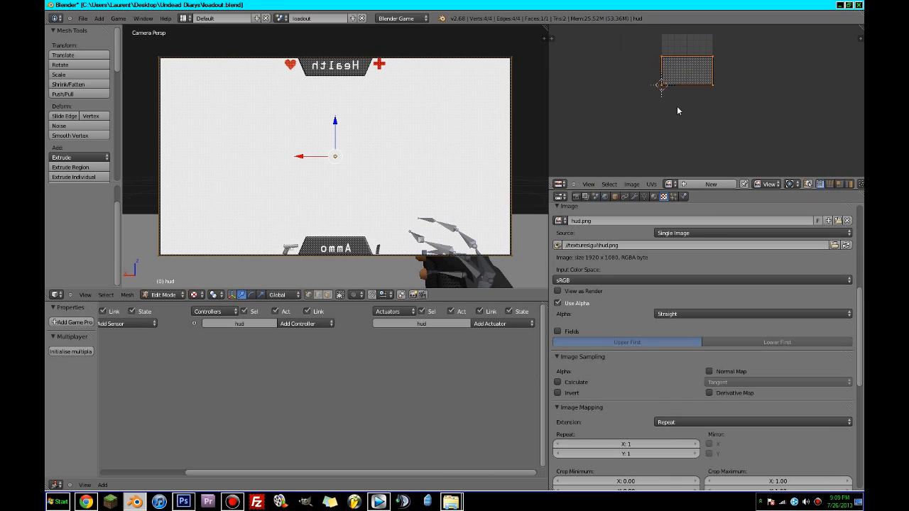
pyautogui.press('Return')
pyautogui.write('sx-1')
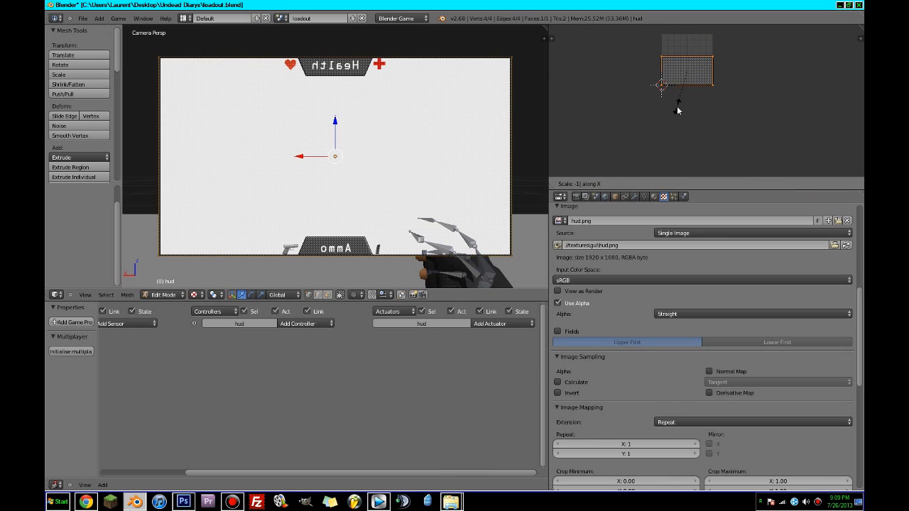
pyautogui.press('Return')
# Set the hud texture's mapping coordinates to UV
pyautogui.scroll(-5, 750, 372)
pyautogui.click(671, 364)
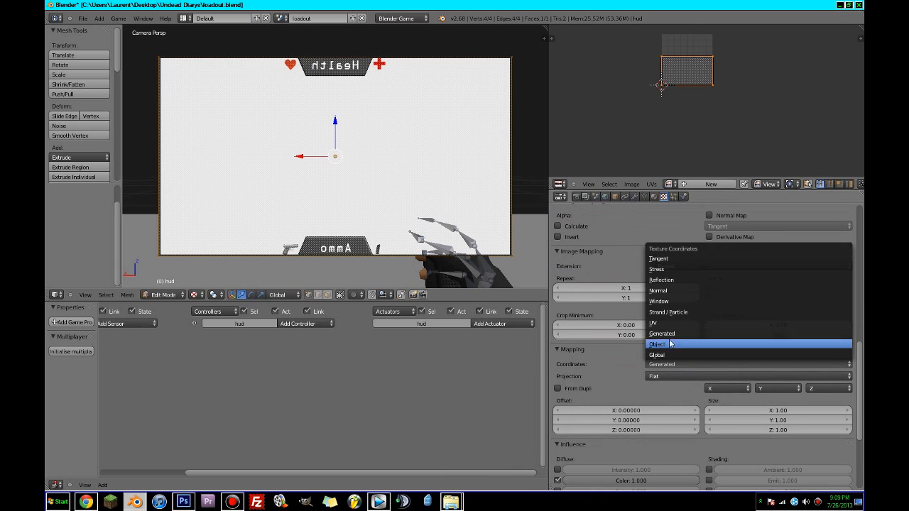
pyautogui.click(671, 324)
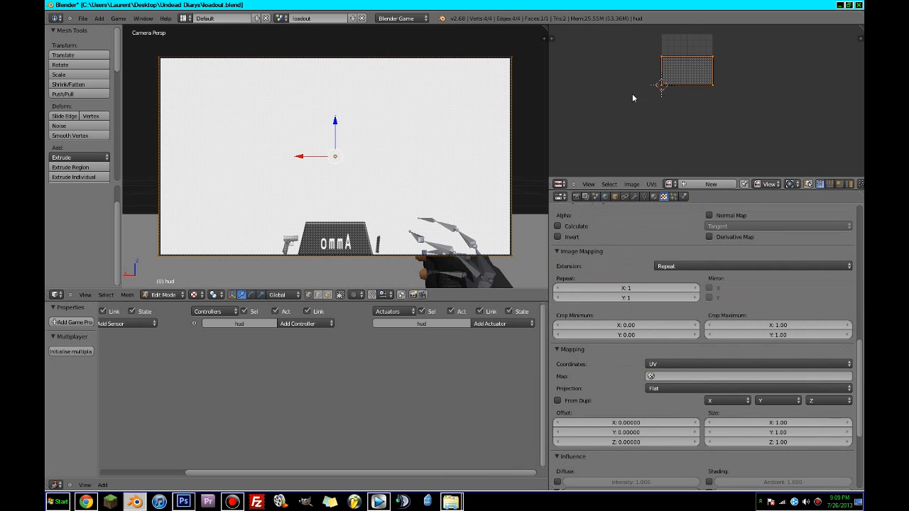
# Display the hud.png image behind the UV layout in the UV/Image Editor
pyautogui.scroll(3, 633, 95)
pyautogui.click(668, 184)
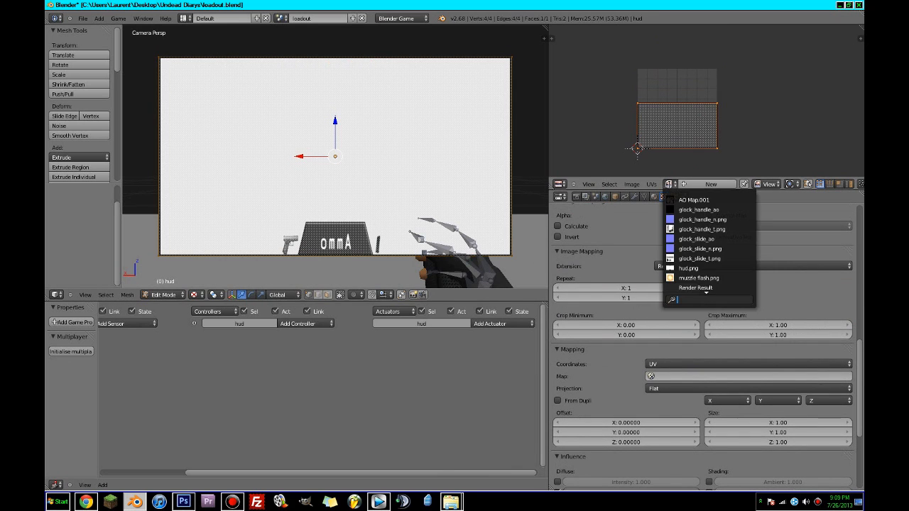
pyautogui.write('hud')
pyautogui.press('Return')
pyautogui.scroll(-4, 687, 139)
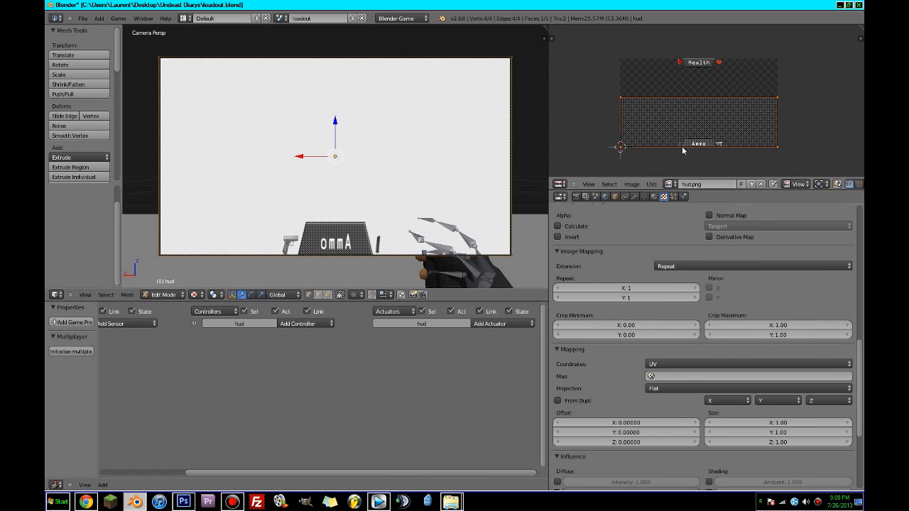
# Move the UV face's upper edge up along Y by about 0.433 plus 0.004 to meet the image's top border
pyautogui.press('g')
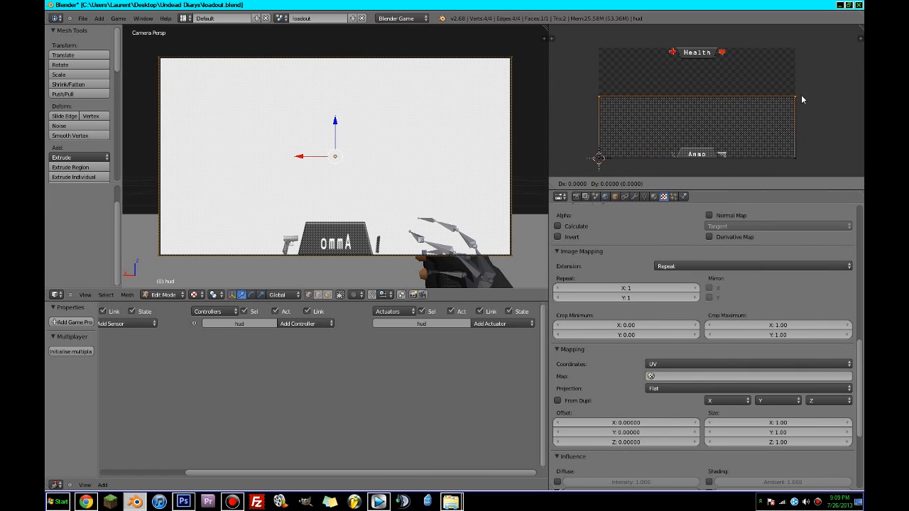
pyautogui.press('y')
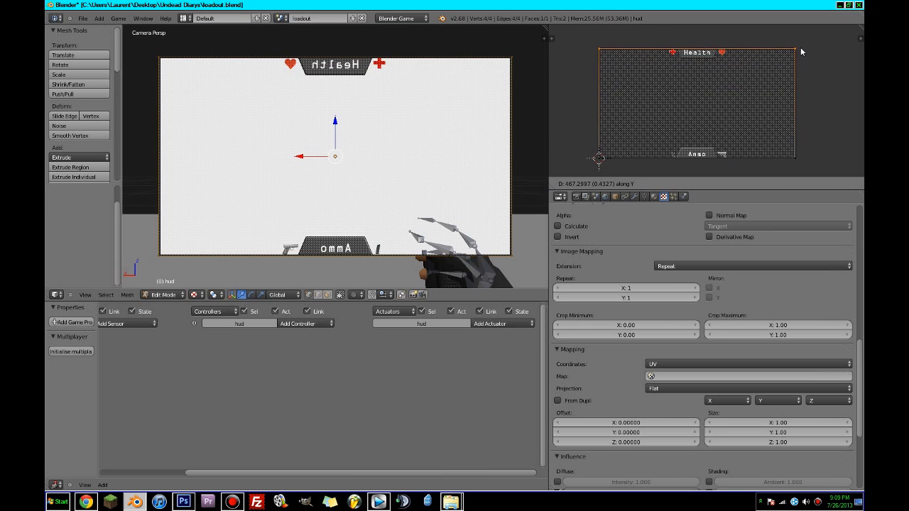
pyautogui.click(801, 47)
pyautogui.scroll(6, 727, 53)
pyautogui.scroll(2, 726, 119)
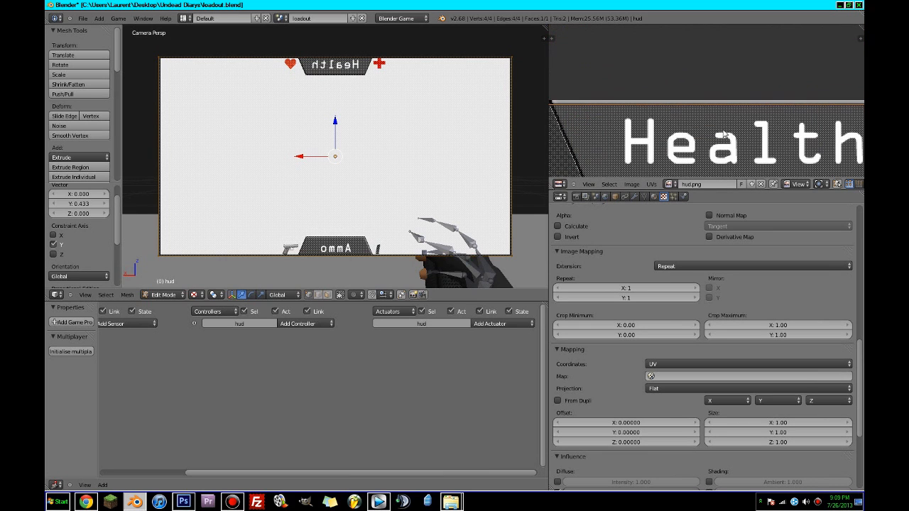
pyautogui.press('g')
pyautogui.press('y')
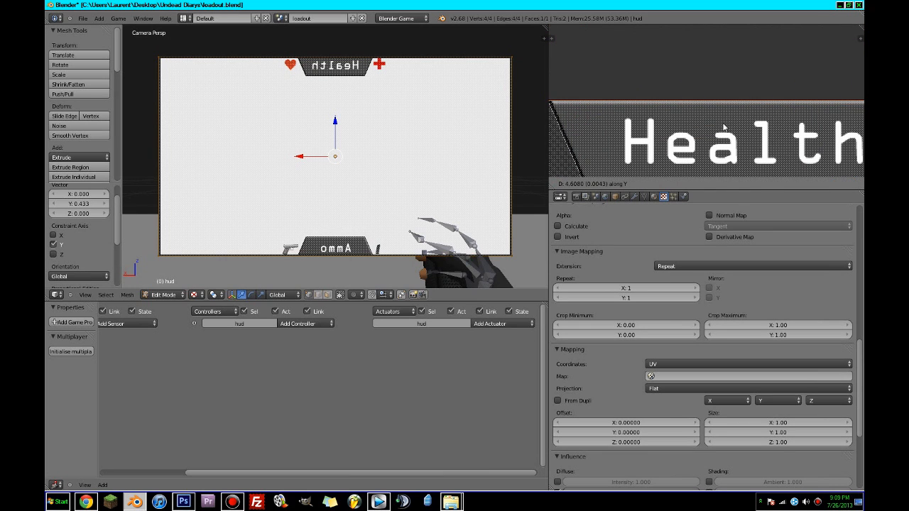
pyautogui.click(725, 129)
# Move the UV face's lower edge about 0.003 along Y to align it with the image's bottom border, and leave Edit Mode
pyautogui.scroll(-8, 732, 125)
pyautogui.scroll(3, 728, 63)
pyautogui.moveTo(735, 118); pyautogui.dragTo(738, 153, button='middle')
pyautogui.scroll(3, 728, 113)
pyautogui.press('a')
pyautogui.scroll(3, 727, 113)
pyautogui.scroll(4, 728, 101)
pyautogui.rightClick(717, 98)
pyautogui.scroll(2, 717, 99)
pyautogui.press('g')
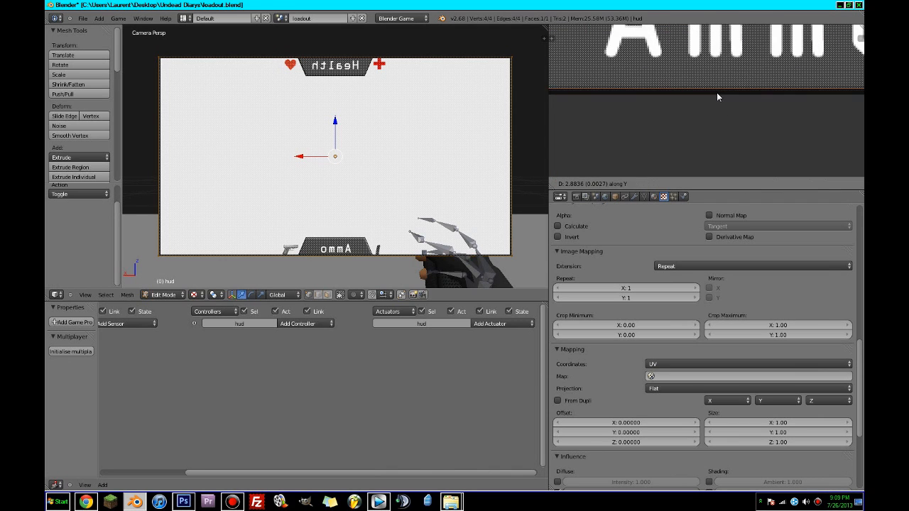
pyautogui.click(717, 96)
pyautogui.scroll(-5, 717, 96)
pyautogui.press('Tab')
pyautogui.scroll(-5, 718, 100)
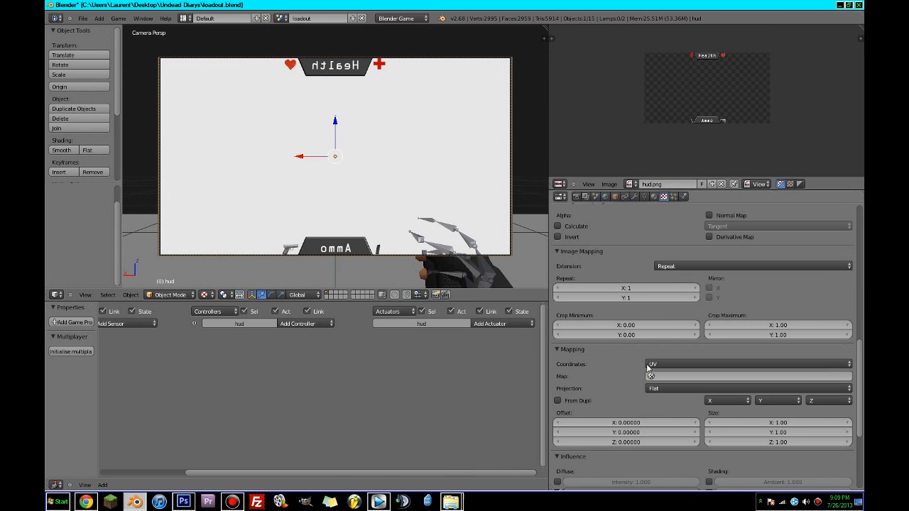
# Rotate the hud plane 180° about the global Z axis so its labels face the camera
pyautogui.scroll(1, 418, 232)
pyautogui.write('rz180')
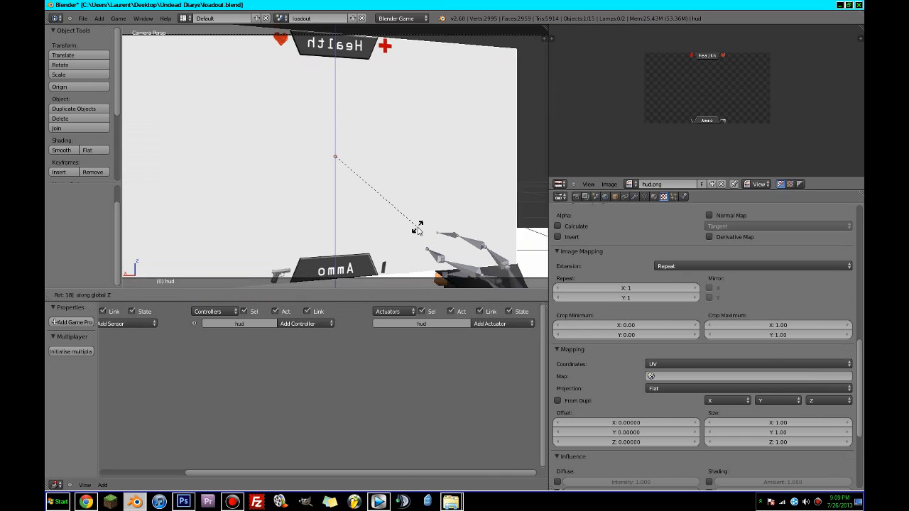
pyautogui.press('Return')
pyautogui.scroll(-2, 418, 231)
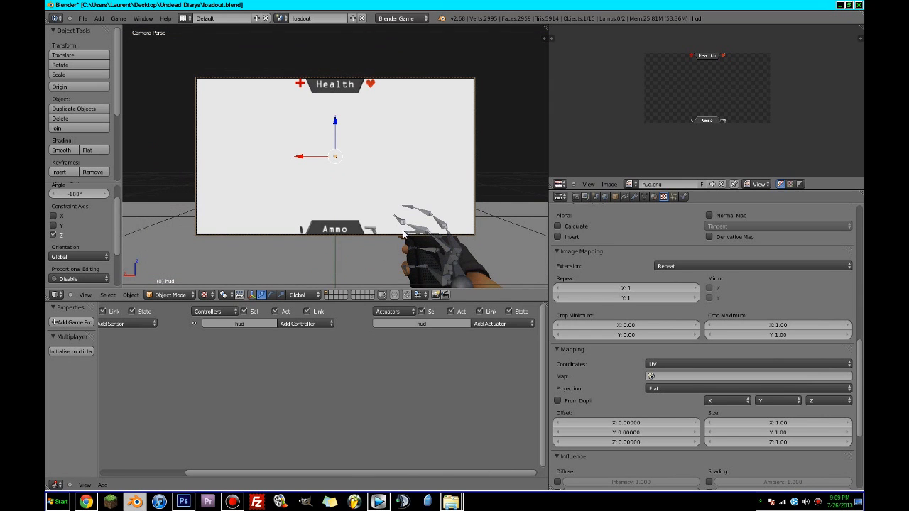
# Enable the hud texture's Alpha influence and turn on Z Transparency for the hud material with an alpha of 0
pyautogui.scroll(-5, 657, 370)
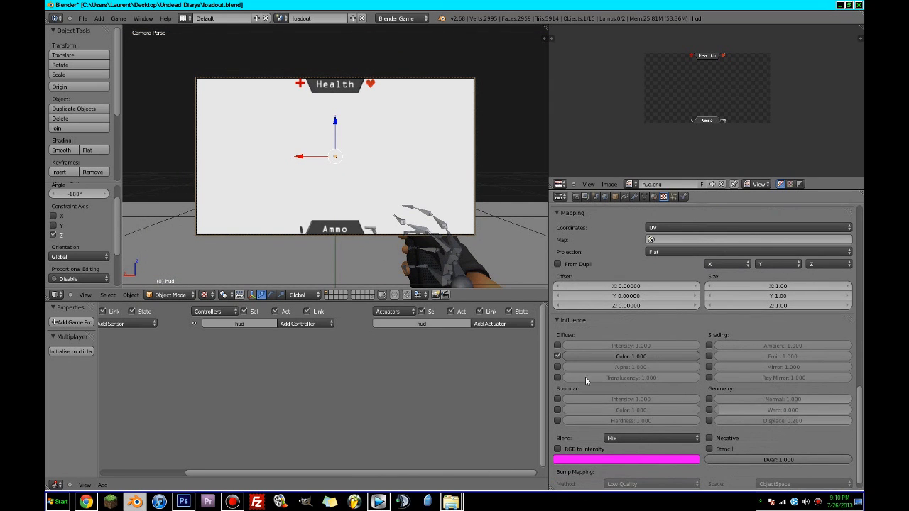
pyautogui.click(558, 367)
pyautogui.click(654, 197)
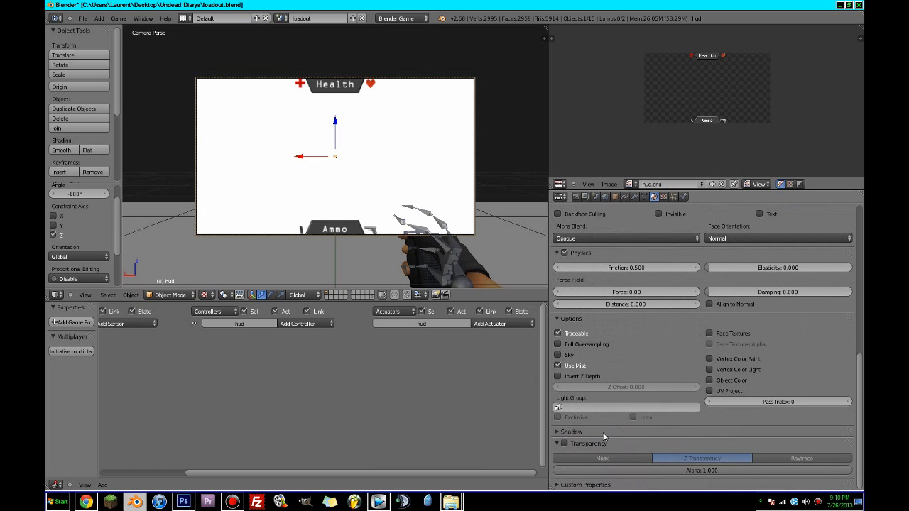
pyautogui.click(565, 444)
pyautogui.moveTo(684, 471); pyautogui.dragTo(295, 424)
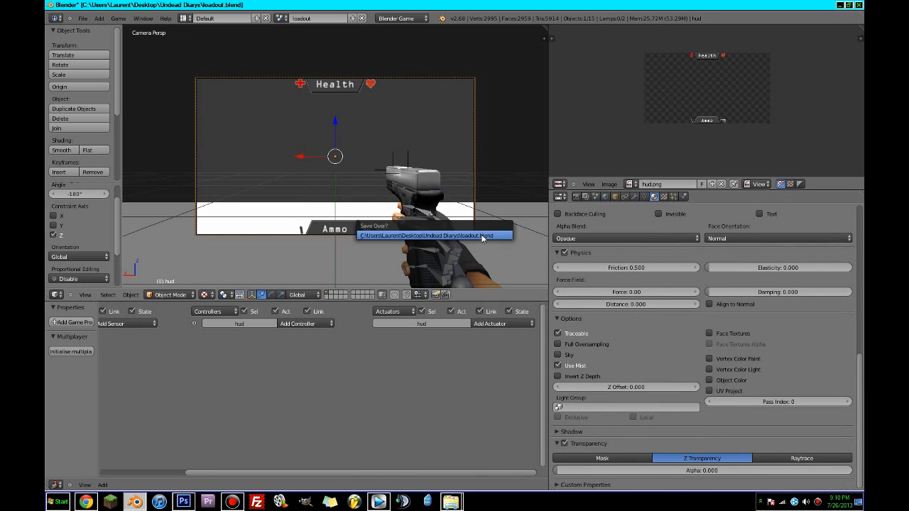
# Switch to Photoshop and delete every layer of the HUD document except the hidden Layer 1
pyautogui.scroll(1, 487, 239)
pyautogui.keyDown('shift'); pyautogui.moveTo(403, 216); pyautogui.dragTo(402, 221, button='middle'); pyautogui.keyUp('shift')
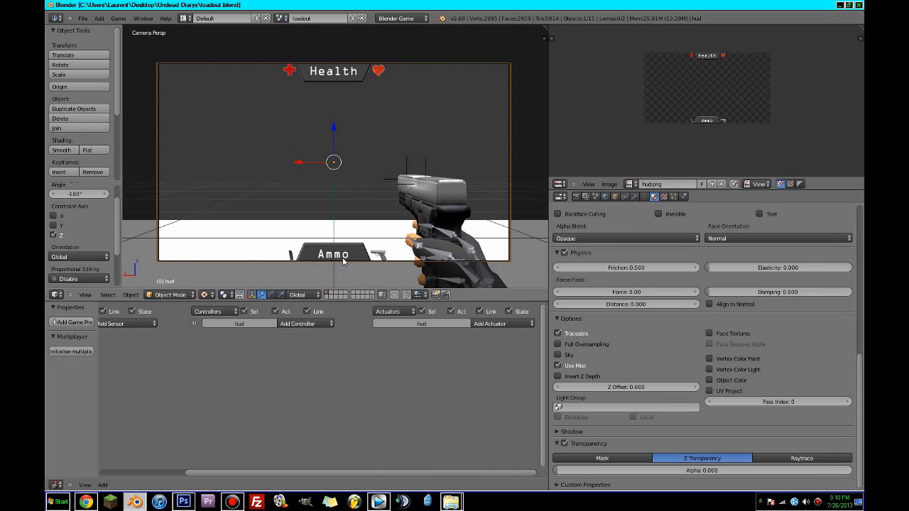
pyautogui.click(188, 504)
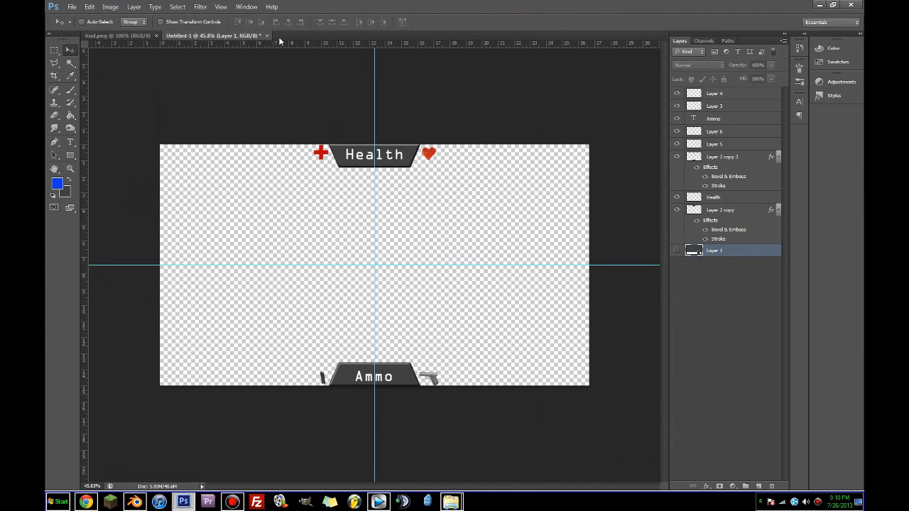
pyautogui.keyDown('shift'); pyautogui.click(714, 96); pyautogui.keyUp('shift')
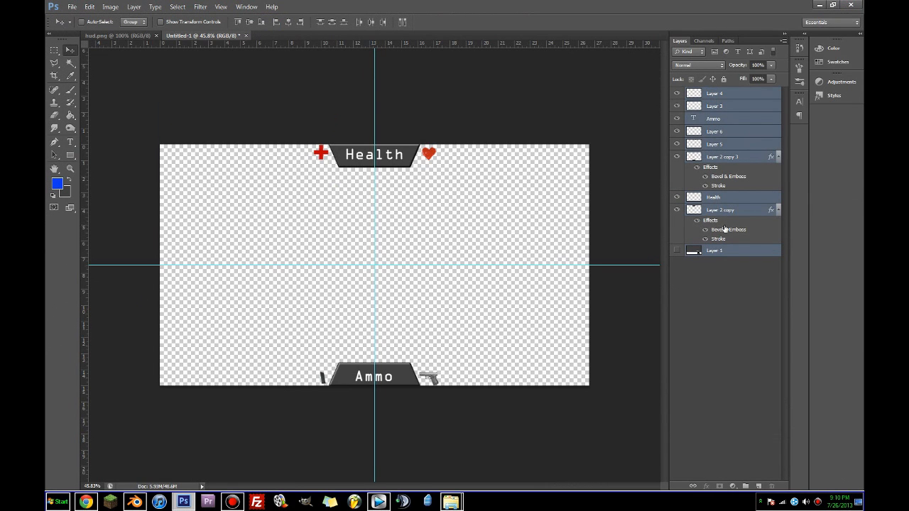
pyautogui.click(719, 237)
pyautogui.keyDown('shift'); pyautogui.click(715, 98); pyautogui.keyUp('shift')
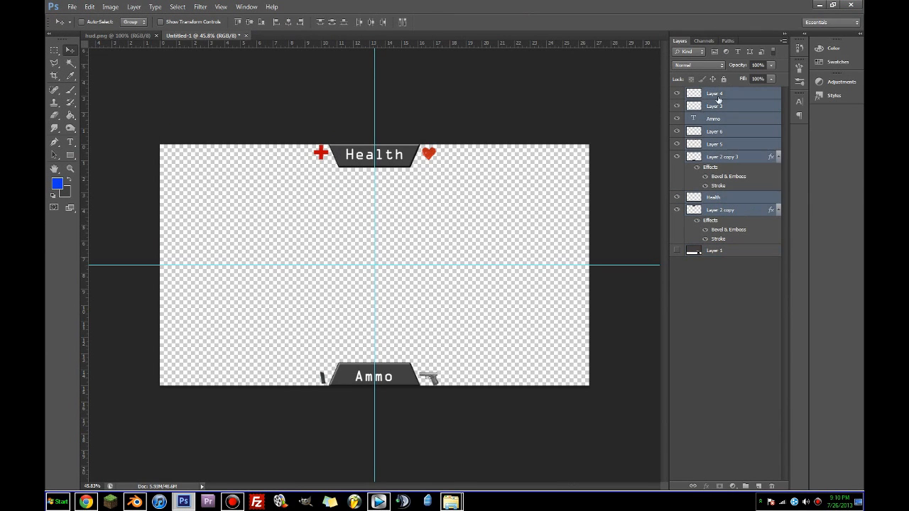
pyautogui.moveTo(718, 100); pyautogui.dragTo(771, 488)
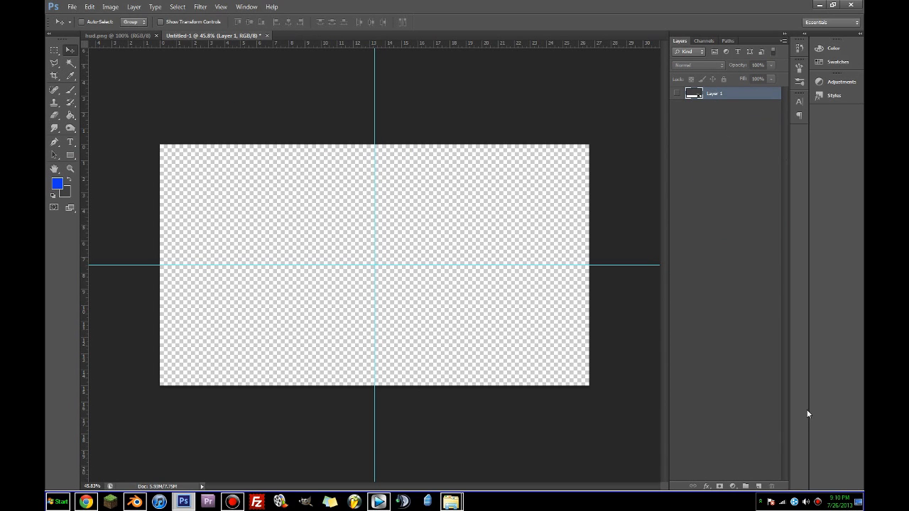
# Create a new layer above Layer 1 and fill it entirely with white
pyautogui.click(759, 487)
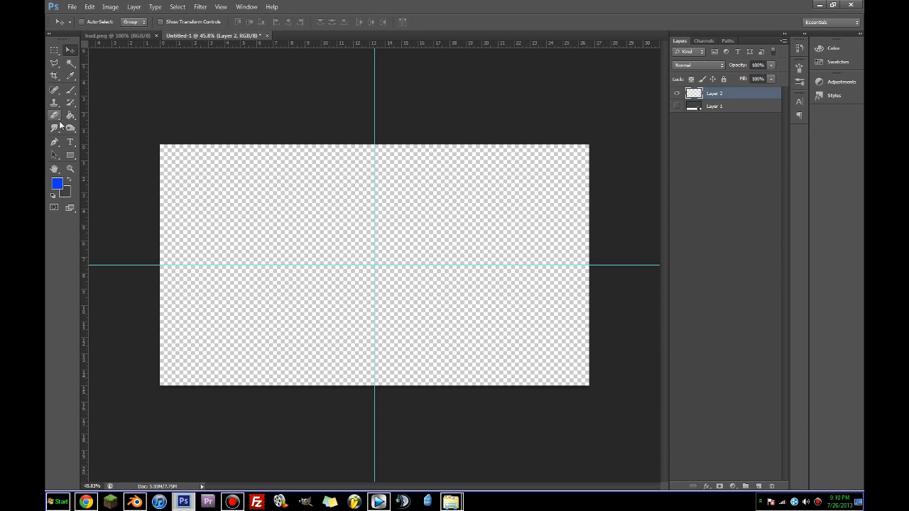
pyautogui.click(54, 195)
pyautogui.click(68, 182)
pyautogui.click(70, 114)
pyautogui.click(315, 208)
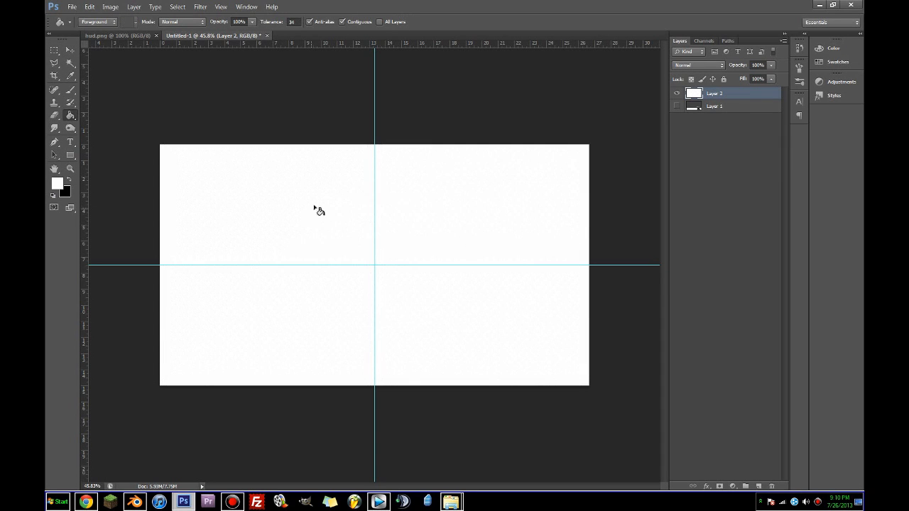
# Apply a reversed radial black-to-white Gradient Overlay at 150% scale to Layer 2 and rasterize the layer style
pyautogui.doubleClick(694, 99)
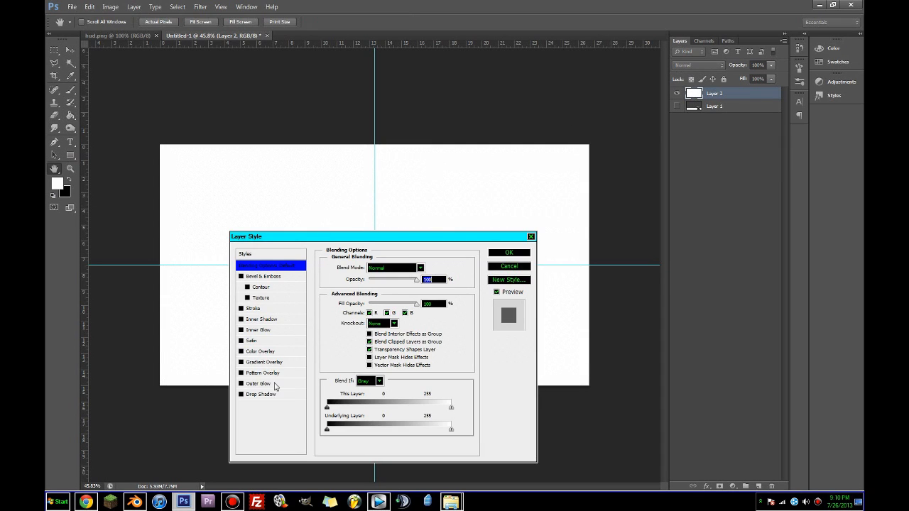
pyautogui.click(265, 363)
pyautogui.click(394, 302)
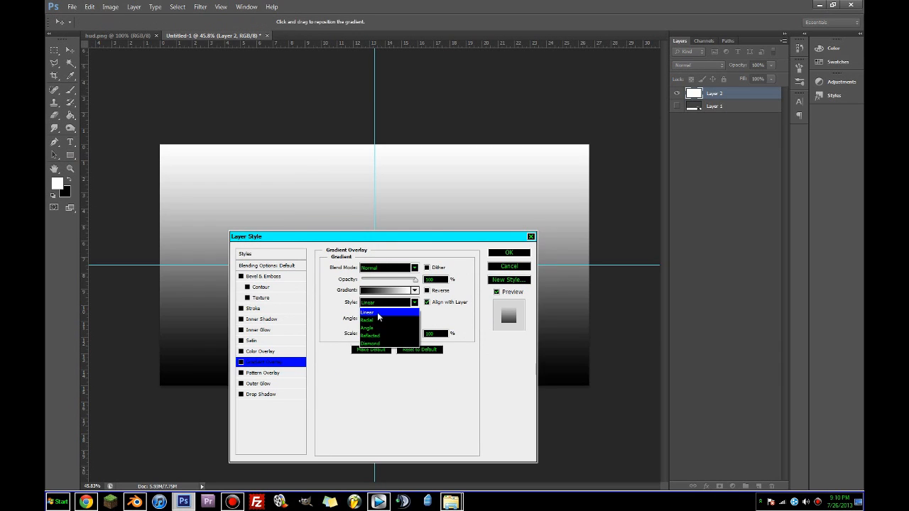
pyautogui.click(387, 322)
pyautogui.click(426, 291)
pyautogui.moveTo(395, 334); pyautogui.dragTo(416, 334)
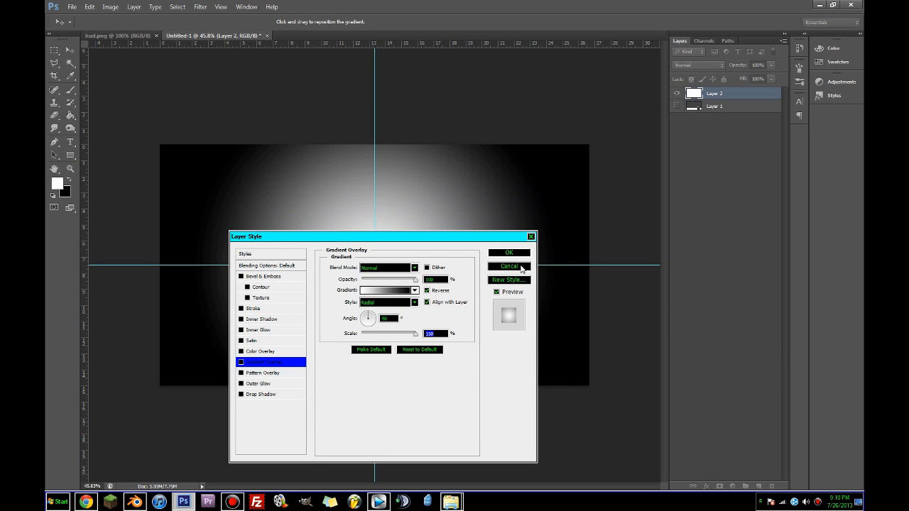
pyautogui.click(507, 254)
pyautogui.rightClick(726, 94)
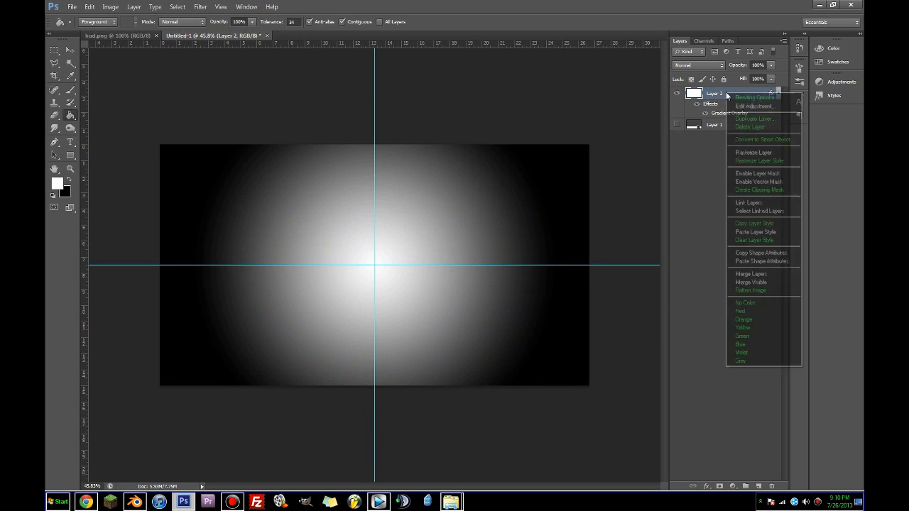
pyautogui.click(753, 161)
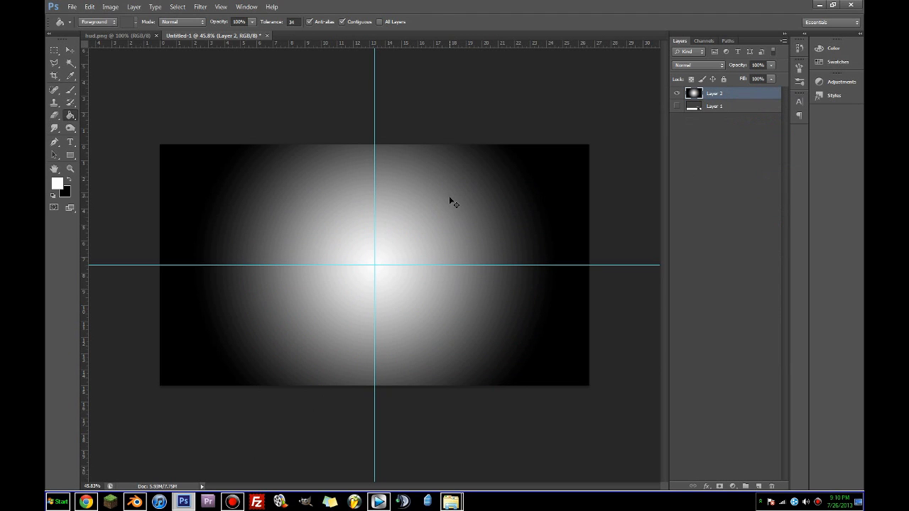
# Scale the radial gradient layer proportionally to about 147.5% and centre it on the canvas
pyautogui.hotkey('ctrl', 't')
pyautogui.keyDown('alt'); pyautogui.scroll(-2, 462, 214); pyautogui.keyUp('alt')
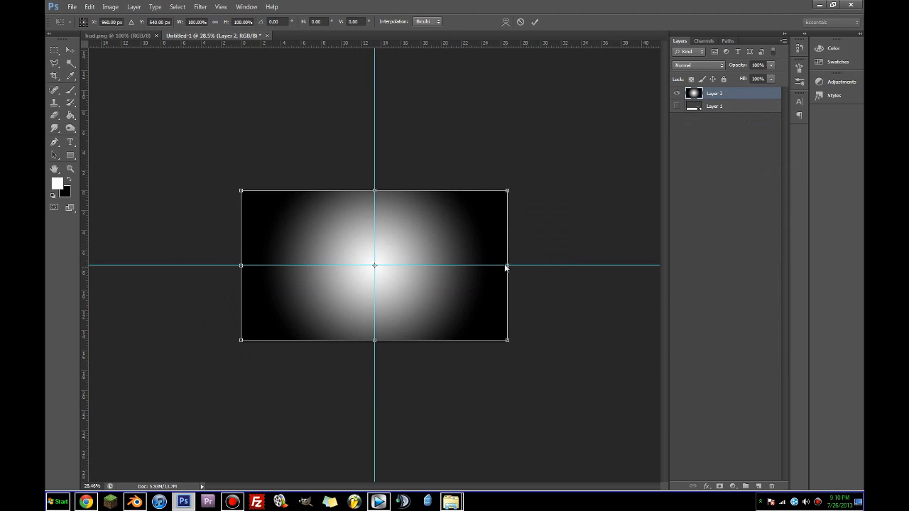
pyautogui.keyDown('alt'); pyautogui.keyDown('shift'); pyautogui.moveTo(508, 199); pyautogui.dragTo(481, 211); pyautogui.keyUp('shift'); pyautogui.keyUp('alt')
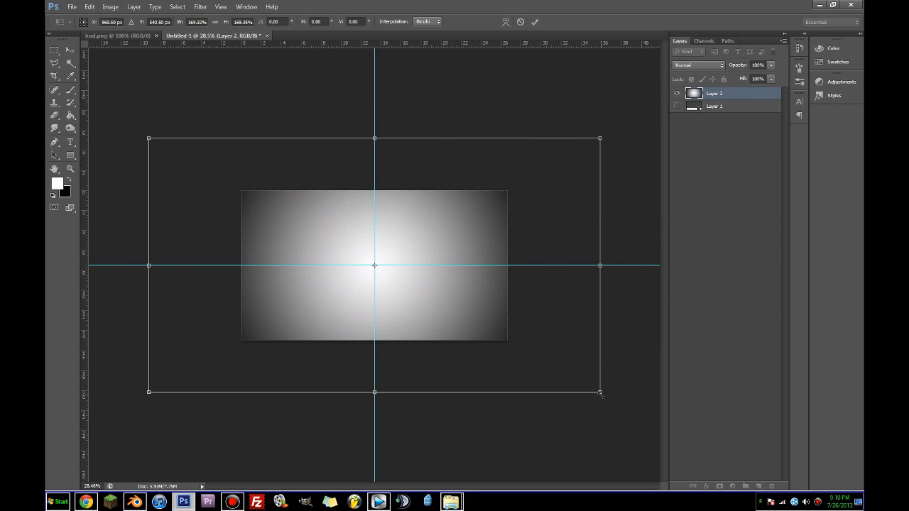
pyautogui.keyDown('shift'); pyautogui.moveTo(601, 393); pyautogui.dragTo(542, 360); pyautogui.keyUp('shift')
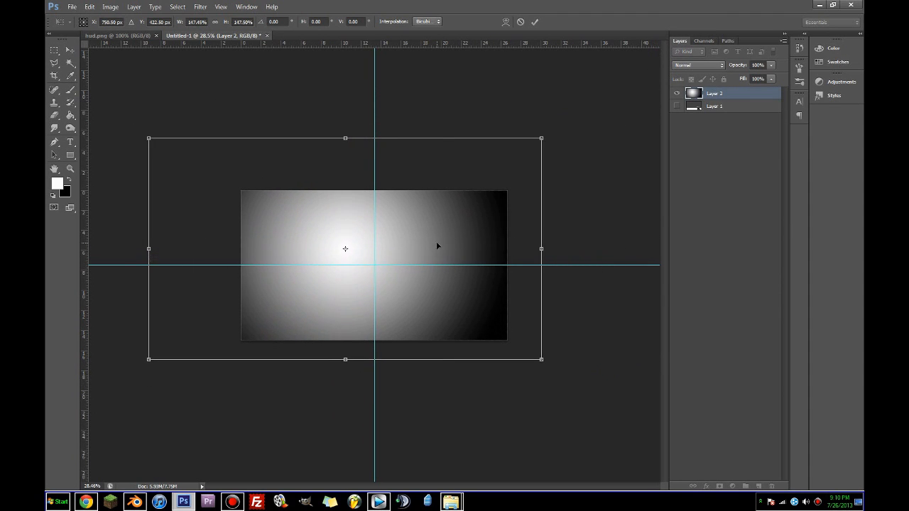
pyautogui.moveTo(437, 247); pyautogui.dragTo(467, 264)
pyautogui.press('g')
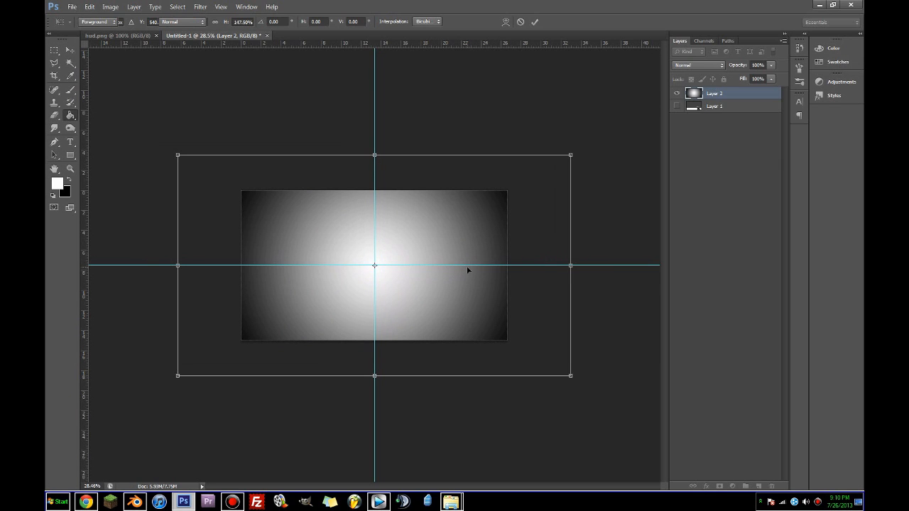
pyautogui.click(444, 225)
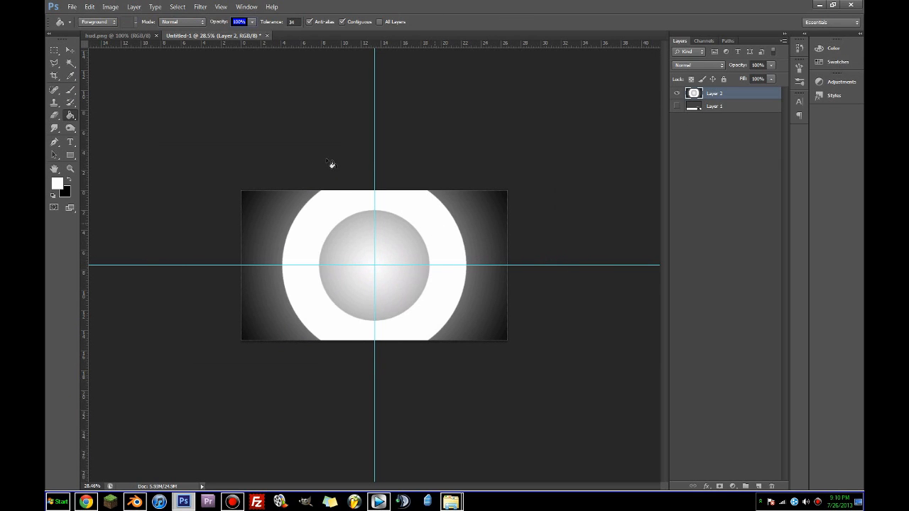
pyautogui.hotkey('ctrl', 'z')
# Try the Overlay blend mode on Layer 2, and set the layer back to Normal
pyautogui.click(70, 50)
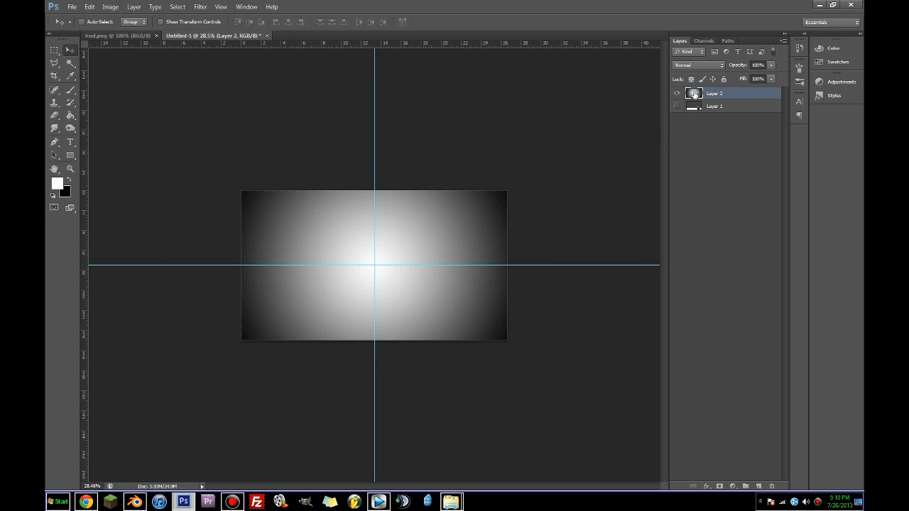
pyautogui.click(700, 65)
pyautogui.press('Escape')
pyautogui.click(700, 64)
pyautogui.click(678, 192)
pyautogui.click(695, 65)
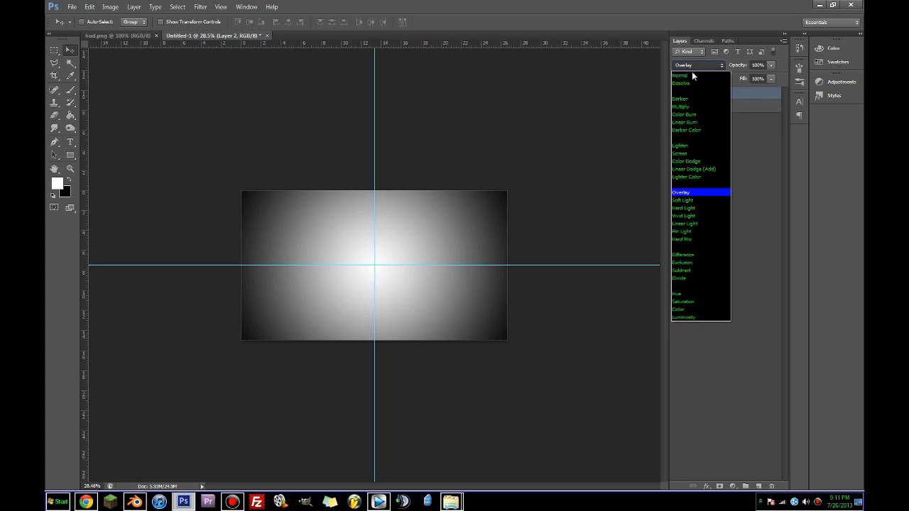
pyautogui.click(688, 75)
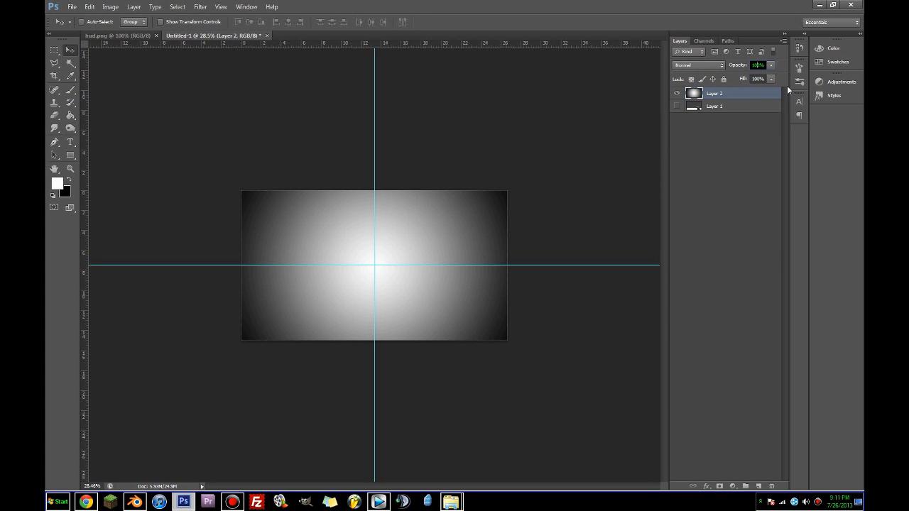
# Set Layer 2's opacity to 50% and export the image for web as a transparent PNG-8 named vingette in the gui folder
pyautogui.write('50')
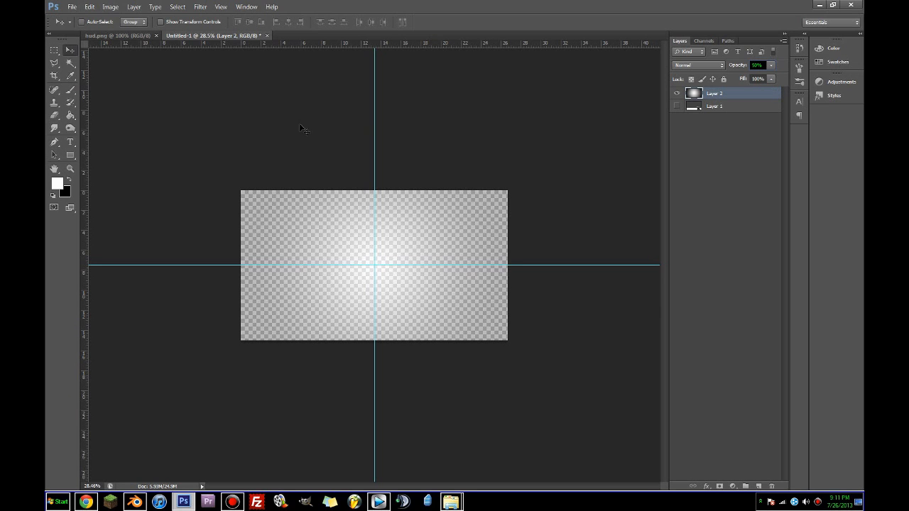
pyautogui.click(71, 6)
pyautogui.click(99, 131)
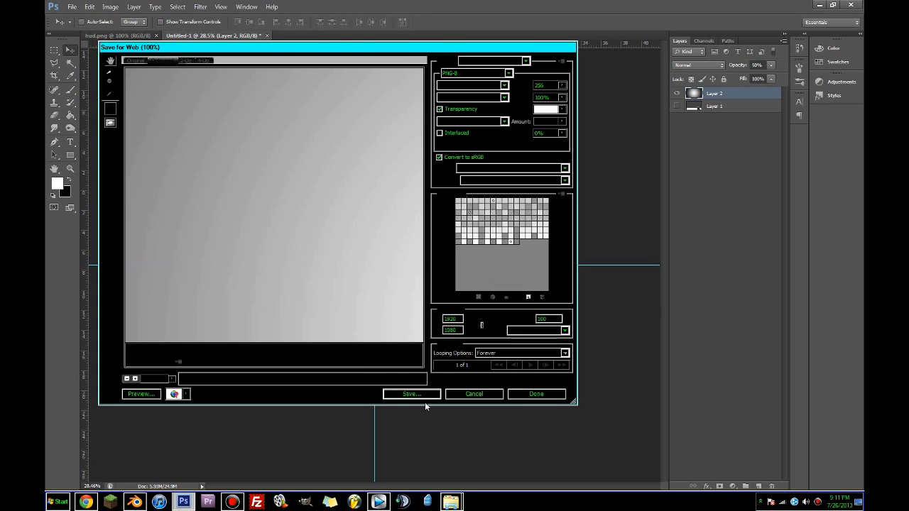
pyautogui.click(419, 394)
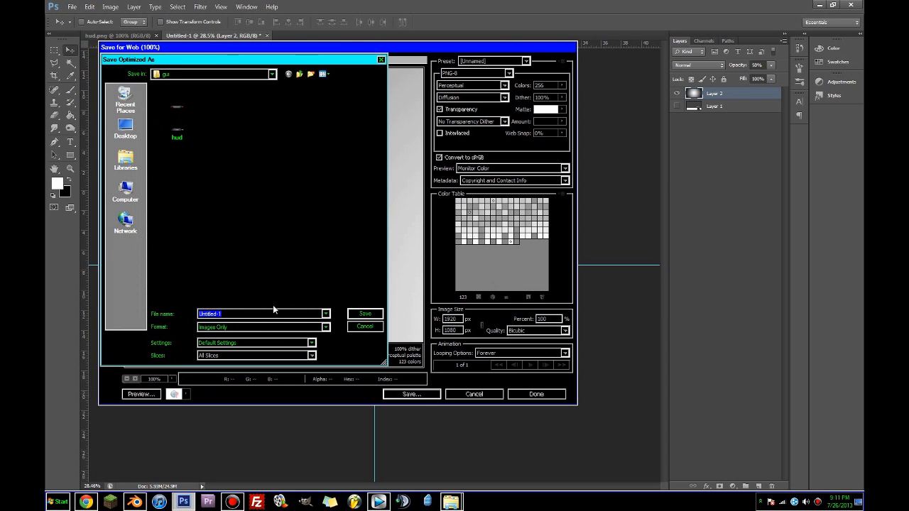
pyautogui.write('vingette')
pyautogui.press('Return')
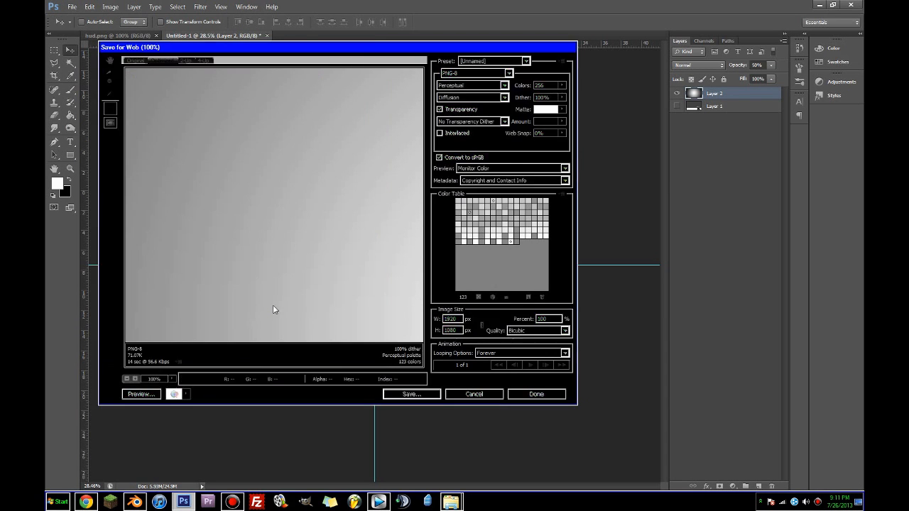
# Switch to Blender, duplicate the hud plane and move the copy about 0.004 along Y, towards the camera
pyautogui.click(135, 503)
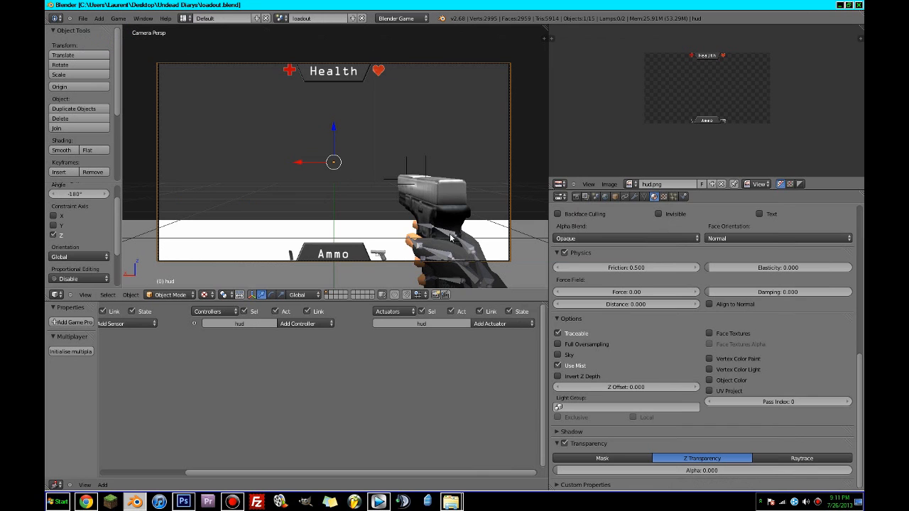
pyautogui.moveTo(390, 225)
pyautogui.mouseDown(button='middle')
pyautogui.moveTo(468, 233)
pyautogui.moveTo(420, 220)
pyautogui.moveTo(384, 226)
pyautogui.mouseUp(button='middle')
pyautogui.scroll(4, 467, 231)
pyautogui.scroll(3, 420, 220)
pyautogui.hotkey('shift', 'd')
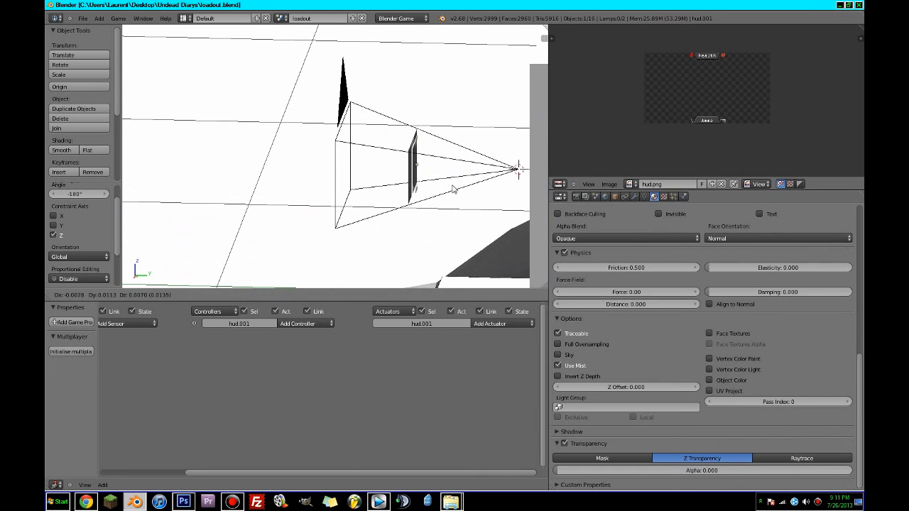
pyautogui.click(452, 184)
pyautogui.moveTo(442, 165); pyautogui.dragTo(445, 168)
pyautogui.press('KP_0')
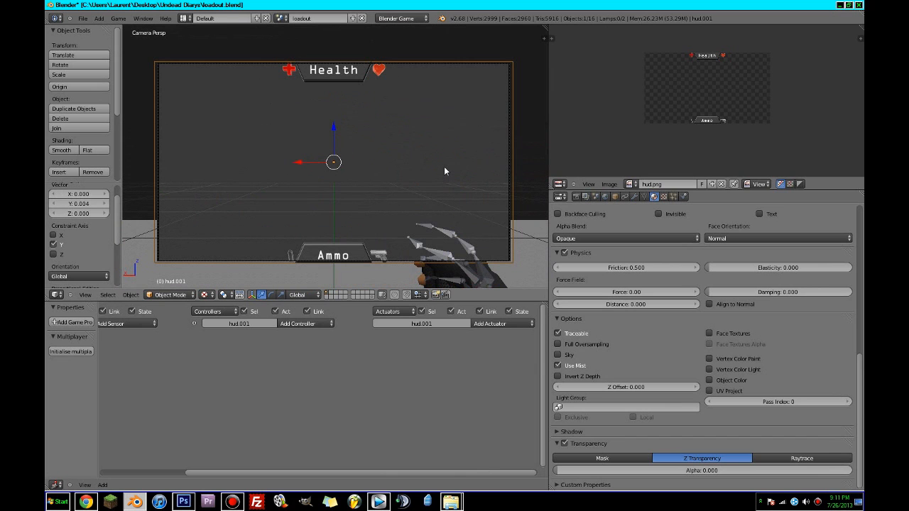
# Rename the duplicated hud plane as vinigette
pyautogui.click(615, 196)
pyautogui.click(605, 229)
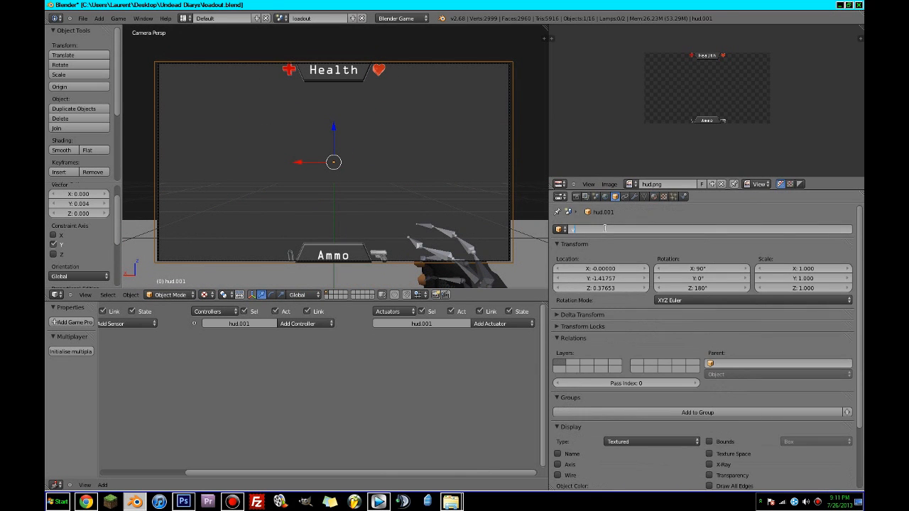
pyautogui.write('vinigette')
pyautogui.press('Return')
# Unlink the shared hud material from the vinigette plane and give the plane a new material named vinigette
pyautogui.click(654, 197)
pyautogui.scroll(4, 662, 270)
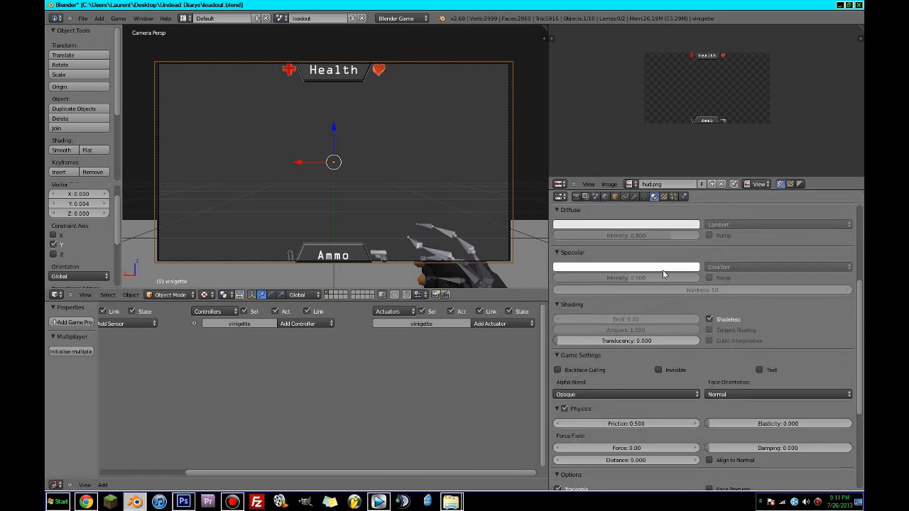
pyautogui.scroll(5, 664, 274)
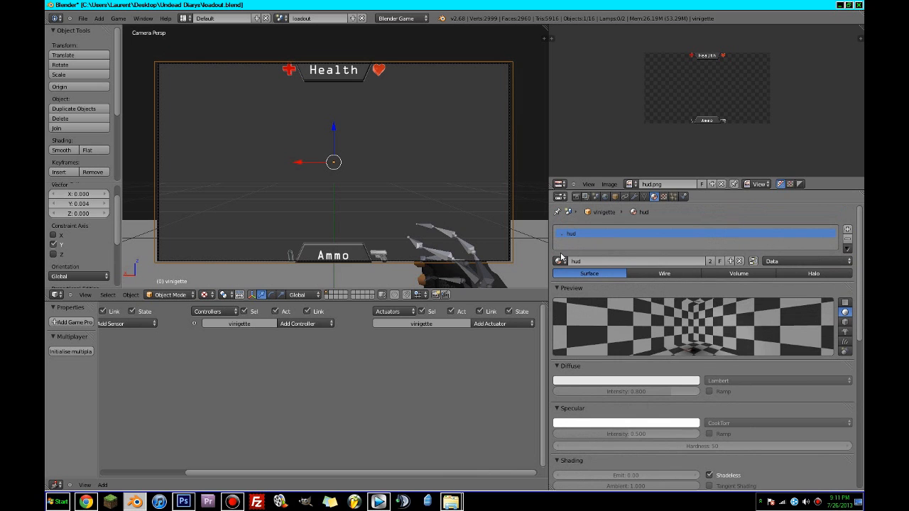
pyautogui.click(740, 262)
pyautogui.moveTo(483, 214)
pyautogui.mouseDown(button='middle')
pyautogui.moveTo(477, 209)
pyautogui.moveTo(520, 224)
pyautogui.moveTo(514, 102)
pyautogui.moveTo(540, 214)
pyautogui.mouseUp(button='middle')
pyautogui.click(604, 261)
pyautogui.click(602, 262)
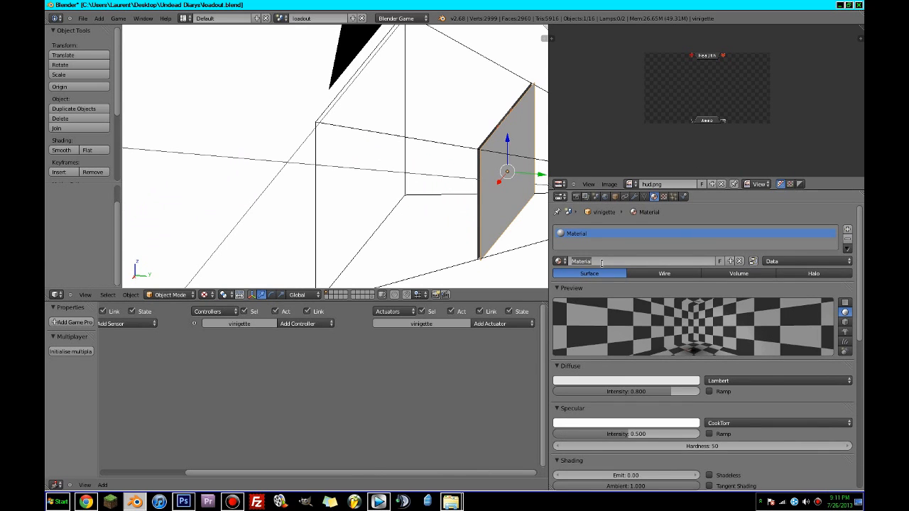
pyautogui.write('viniget')
pyautogui.press('Return')
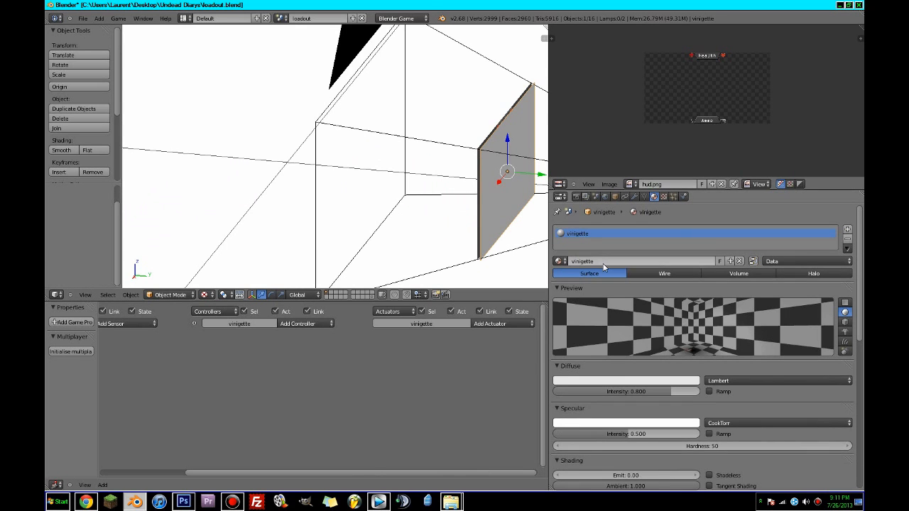
# Make the vinigette material shadeless, enable its transparency and lower its alpha to the minimum
pyautogui.scroll(-5, 703, 355)
pyautogui.click(710, 378)
pyautogui.scroll(-10, 710, 377)
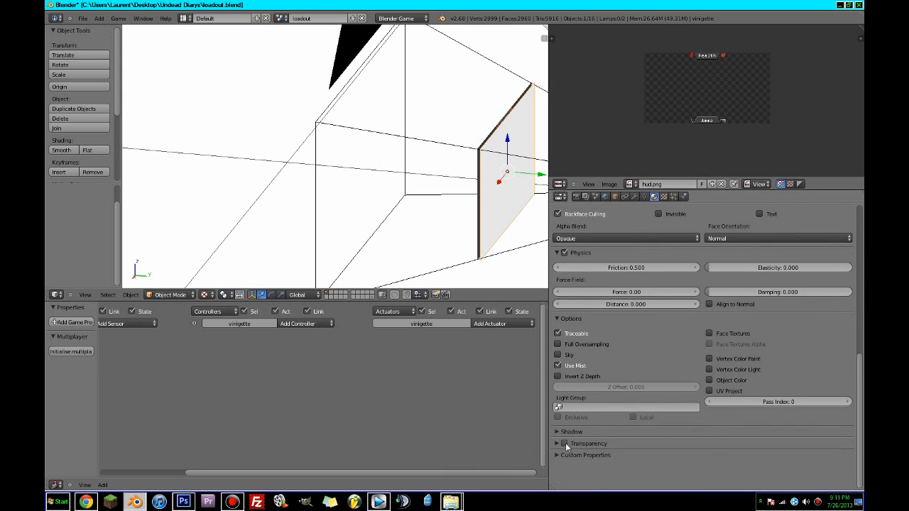
pyautogui.click(565, 444)
pyautogui.moveTo(665, 468); pyautogui.dragTo(288, 446)
# Add a new texture to the vinigette material and name it vinieggte
pyautogui.click(663, 197)
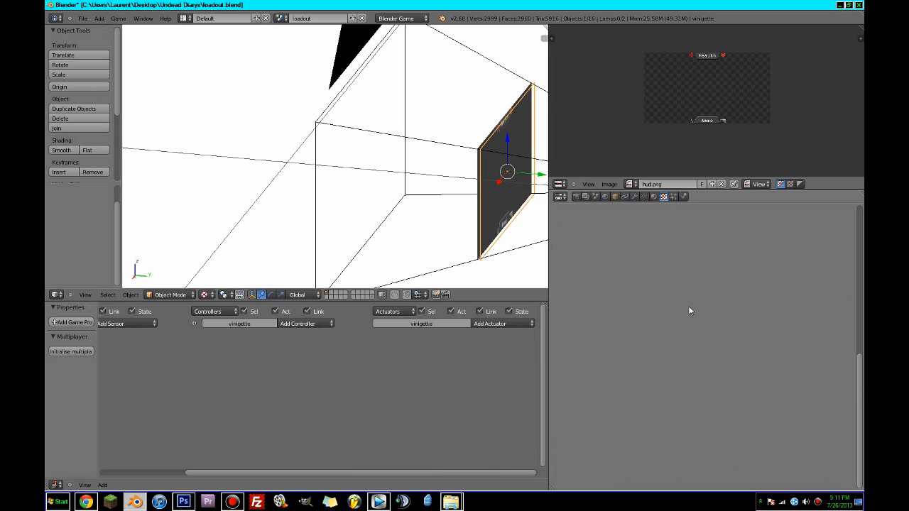
pyautogui.click(668, 300)
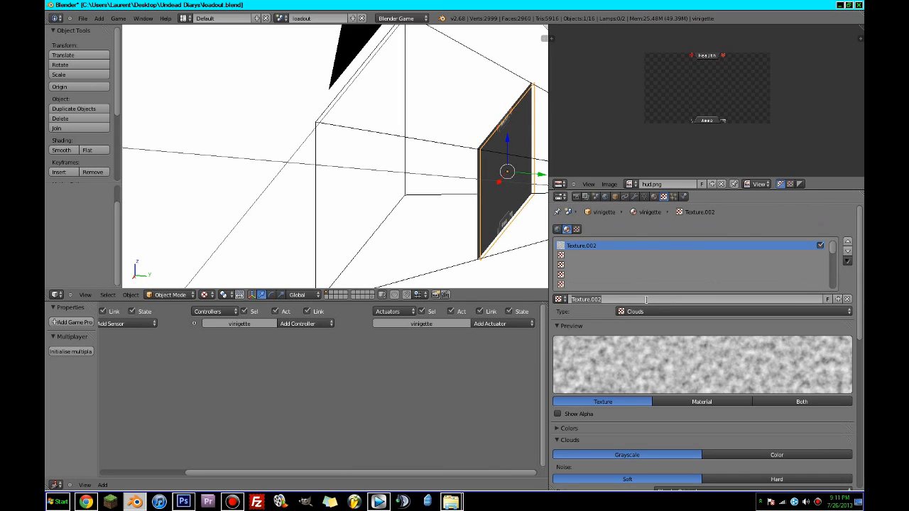
pyautogui.write('vinieggte')
pyautogui.press('Return')
# Set the vinieggte texture's type to Image or Movie and load vinigette.png from the textures\gui folder
pyautogui.click(711, 311)
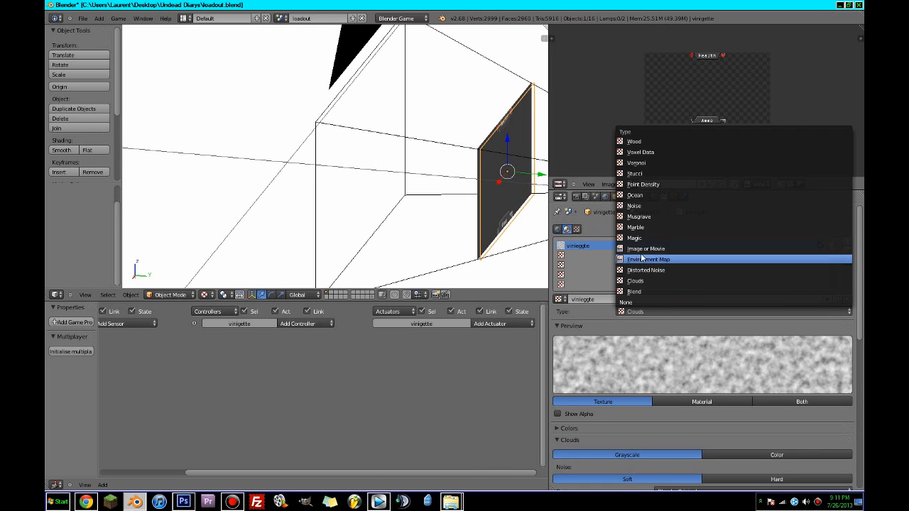
pyautogui.click(710, 250)
pyautogui.scroll(-3, 749, 323)
pyautogui.click(773, 378)
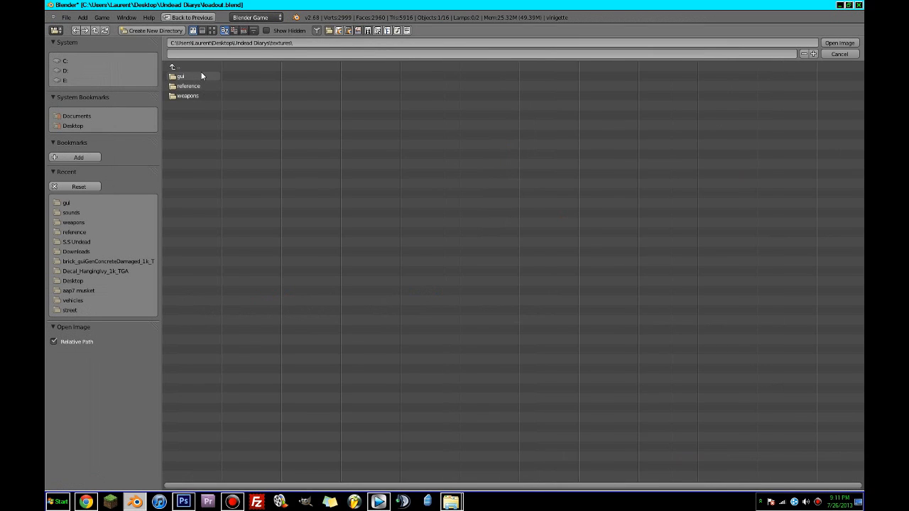
pyautogui.doubleClick(204, 86)
pyautogui.moveTo(509, 240); pyautogui.dragTo(444, 235, button='middle')
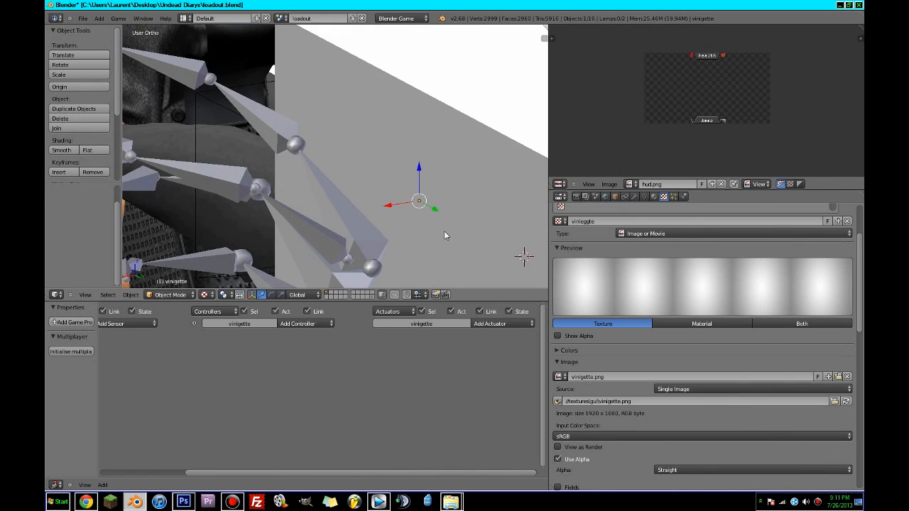
# Map the vinieggte texture with UV coordinates and enable its Alpha influence
pyautogui.scroll(-1, 445, 235)
pyautogui.scroll(-8, 731, 324)
pyautogui.click(672, 440)
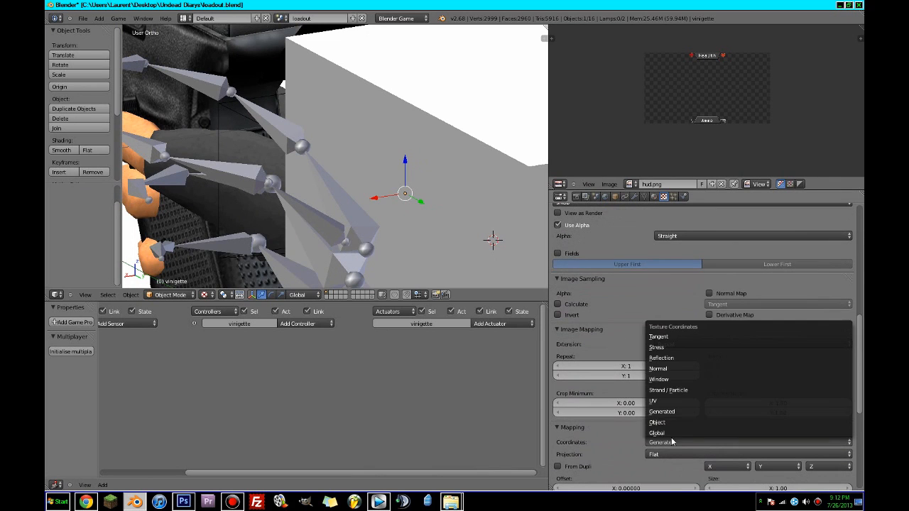
pyautogui.click(671, 404)
pyautogui.scroll(-2, 667, 423)
pyautogui.scroll(-2, 666, 422)
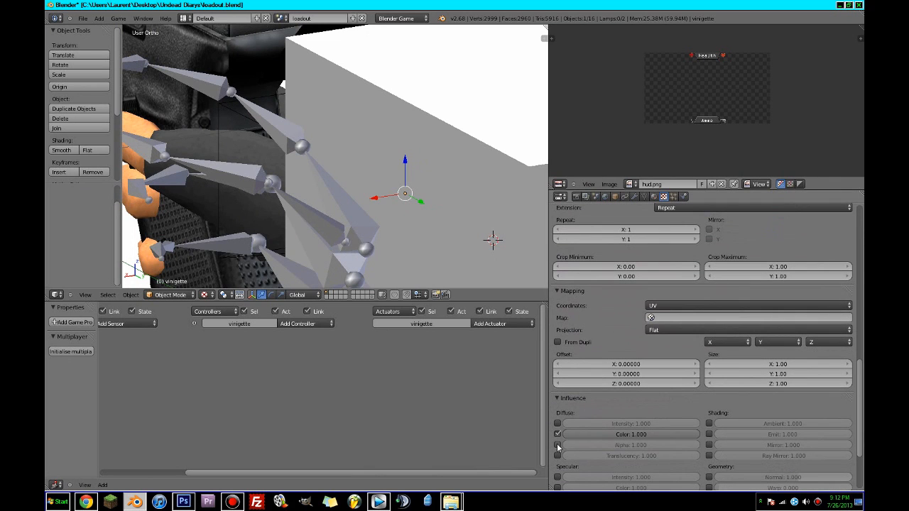
pyautogui.click(558, 445)
# Switch to the camera view, save the file over the existing one and test-run the game
pyautogui.press('KP_0')
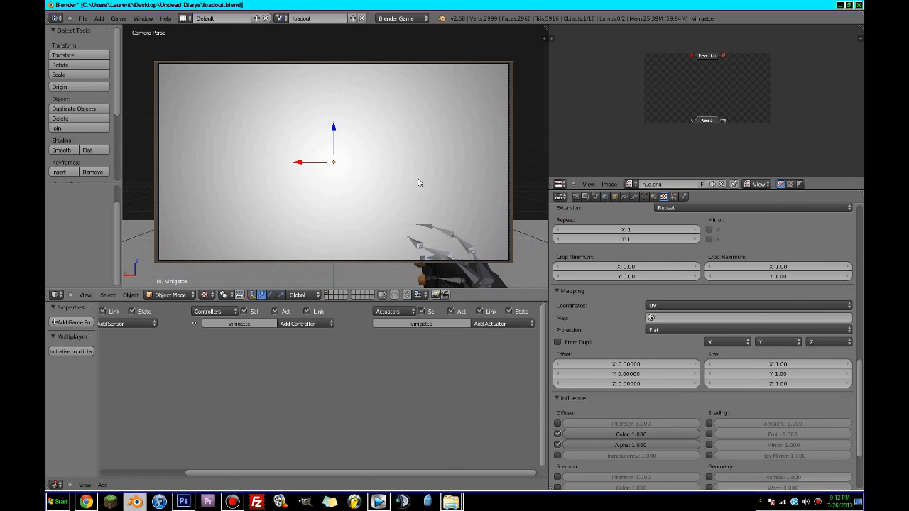
pyautogui.hotkey('ctrl', 'Up')
pyautogui.hotkey('ctrl', 's')
pyautogui.click(419, 180)
pyautogui.press('p')
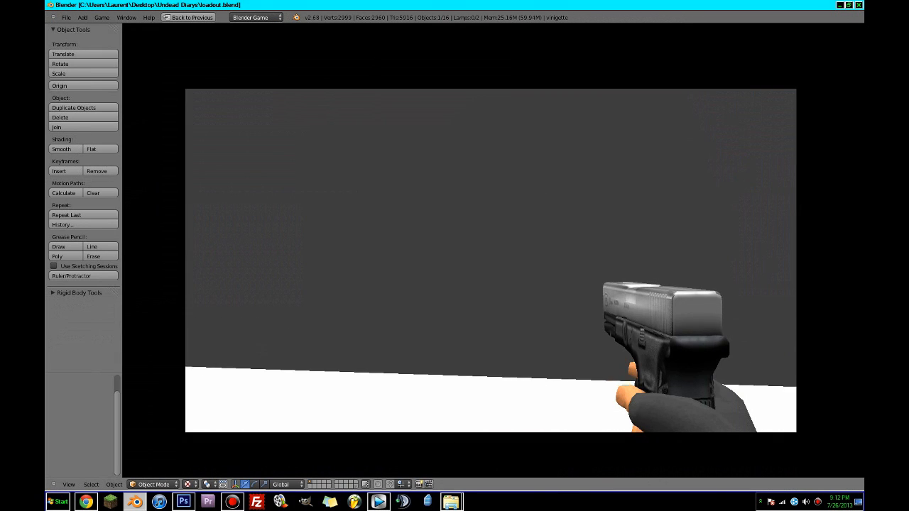
pyautogui.press('Escape')
# Disable backface culling in the vinigette material's game settings
pyautogui.moveTo(497, 299); pyautogui.dragTo(577, 311, button='middle')
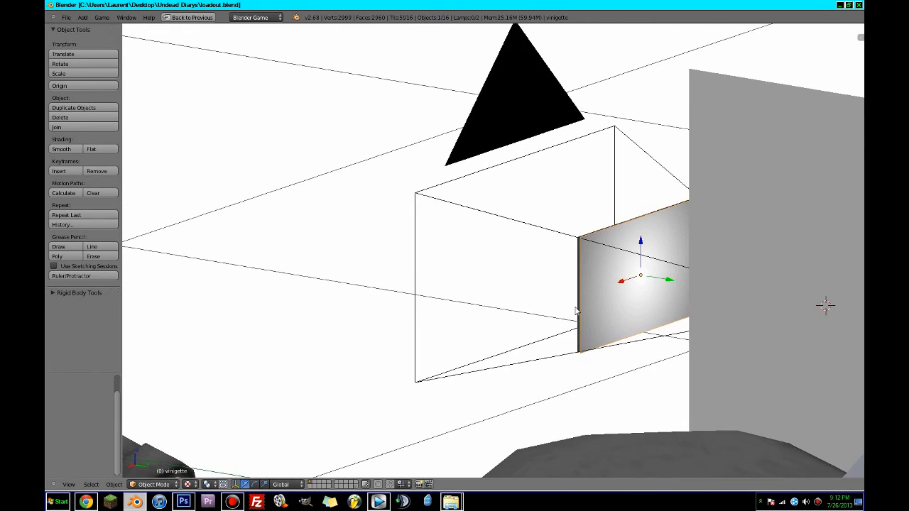
pyautogui.keyDown('shift'); pyautogui.rightClick(579, 276); pyautogui.keyUp('shift')
pyautogui.hotkey('ctrl', 'Up')
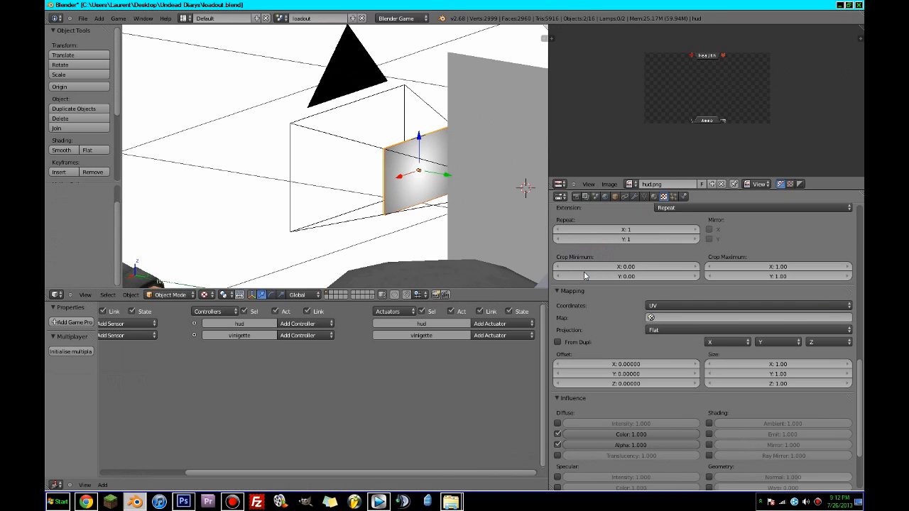
pyautogui.click(654, 197)
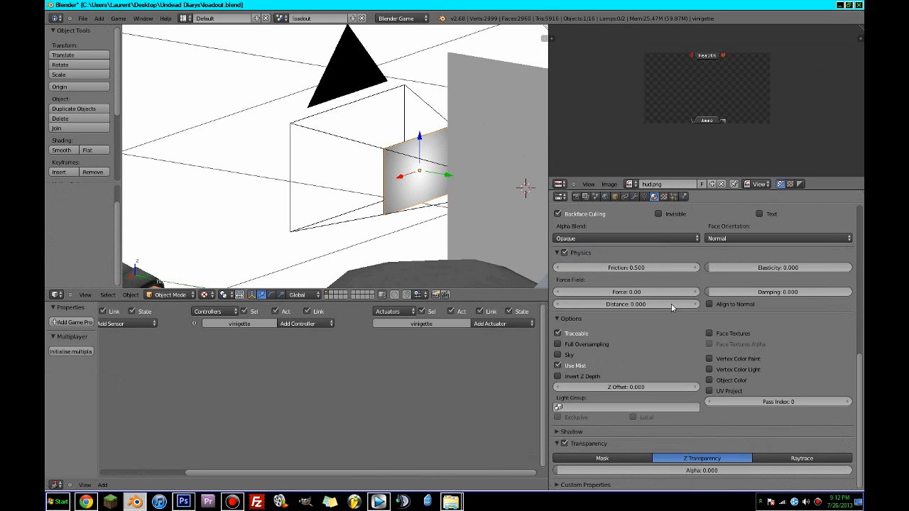
pyautogui.scroll(3, 611, 412)
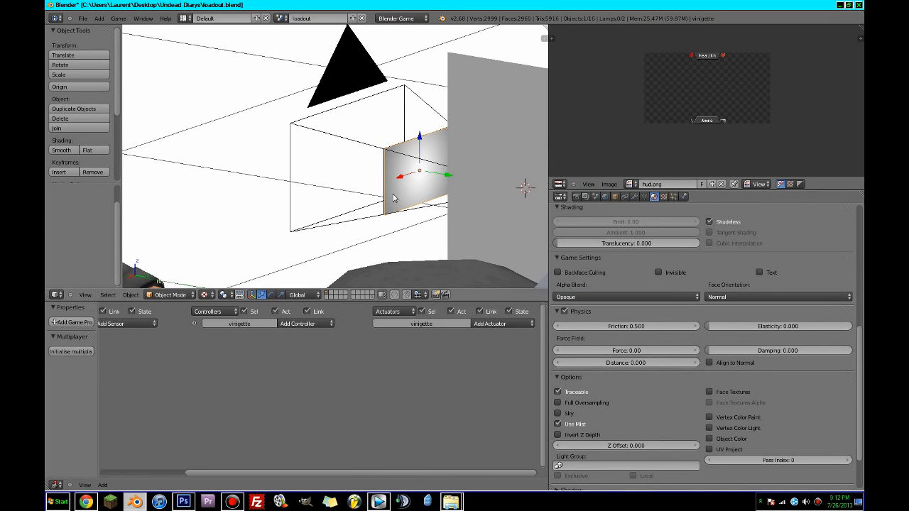
# Parent the hud and vinigette planes to the eyes camera, keeping their transforms
pyautogui.scroll(3, 435, 198)
pyautogui.keyDown('shift'); pyautogui.rightClick(424, 197); pyautogui.keyUp('shift')
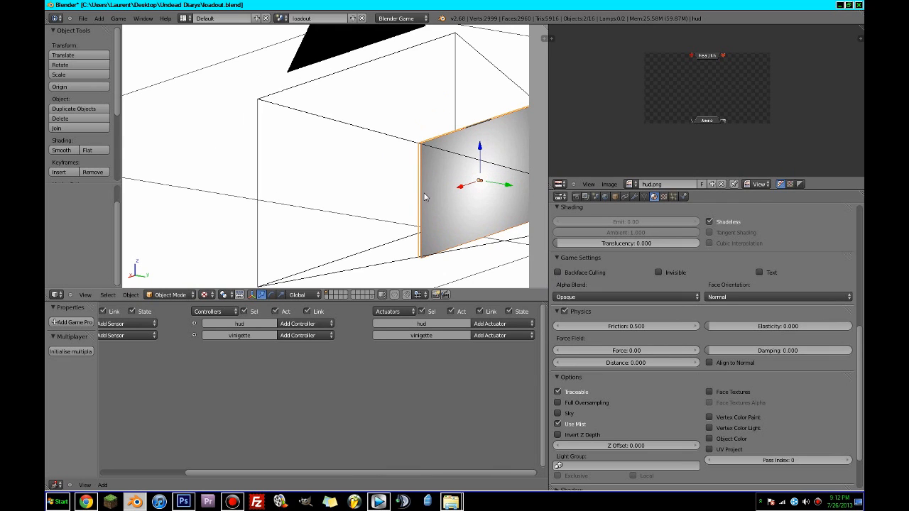
pyautogui.keyDown('shift'); pyautogui.rightClick(411, 146); pyautogui.keyUp('shift')
pyautogui.hotkey('ctrl', 'p')
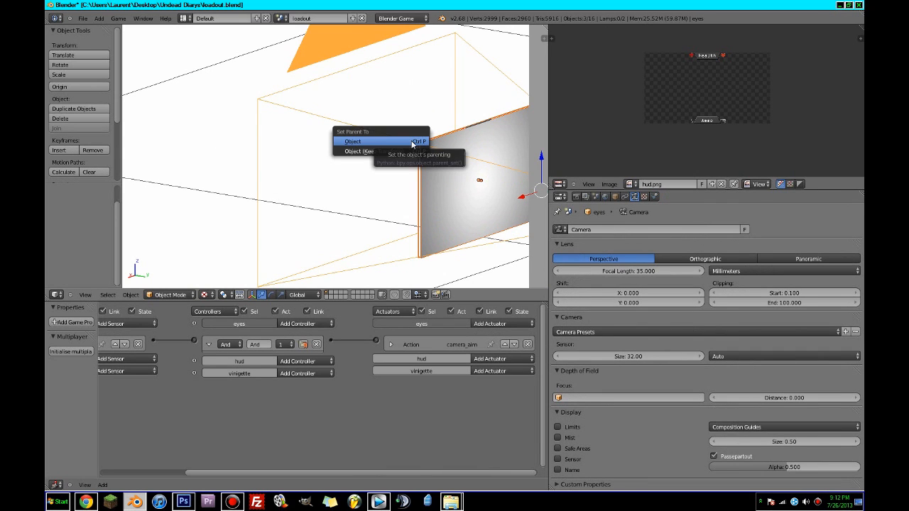
pyautogui.click(409, 151)
# Test-run the game, return to the camera view with the vinigette plane selected and save over the existing file
pyautogui.press('p')
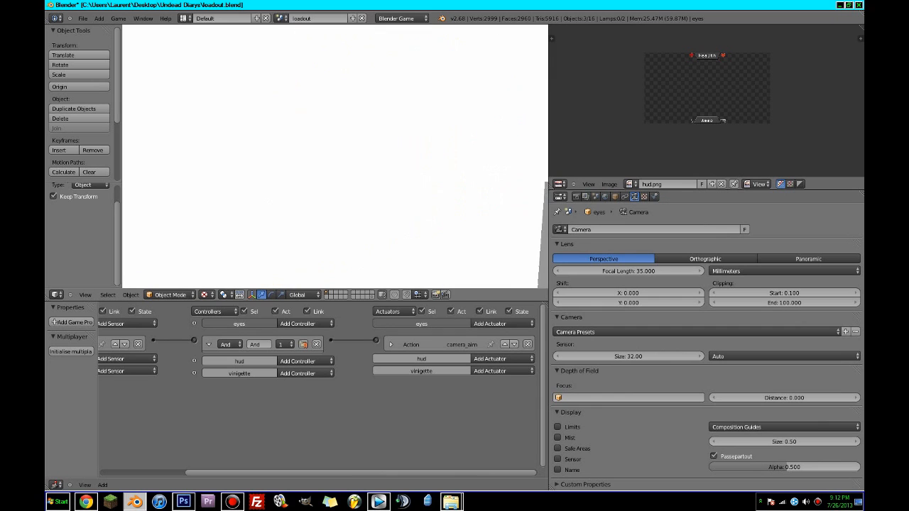
pyautogui.press('Escape')
pyautogui.press('KP_0')
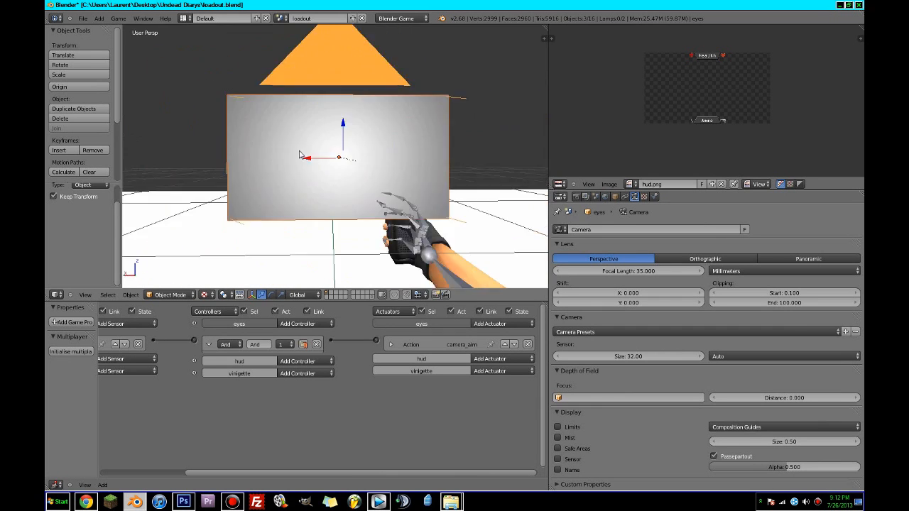
pyautogui.rightClick(299, 154)
pyautogui.hotkey('ctrl', 'Up')
pyautogui.hotkey('ctrl', 's')
pyautogui.click(301, 154)
pyautogui.hotkey('ctrl', 'Up')
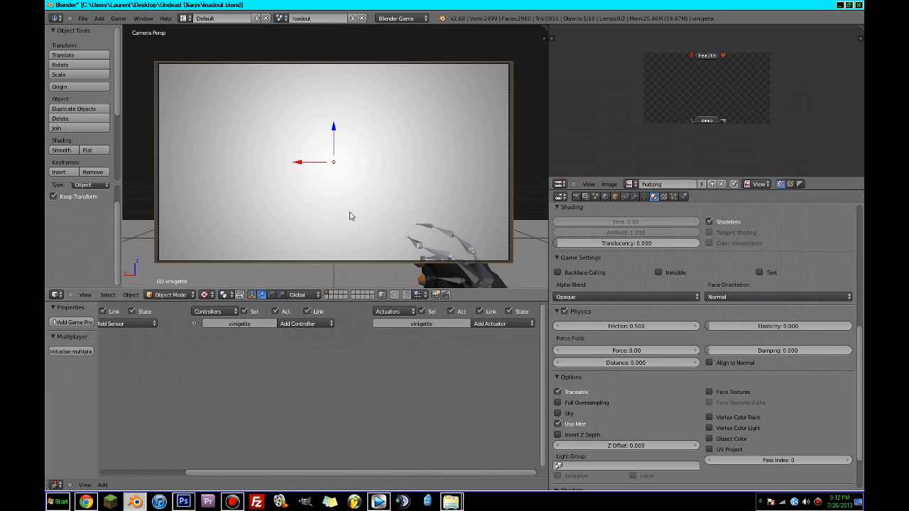
# Check the physics settings of the vinigette and hud planes and test-run the game
pyautogui.click(684, 198)
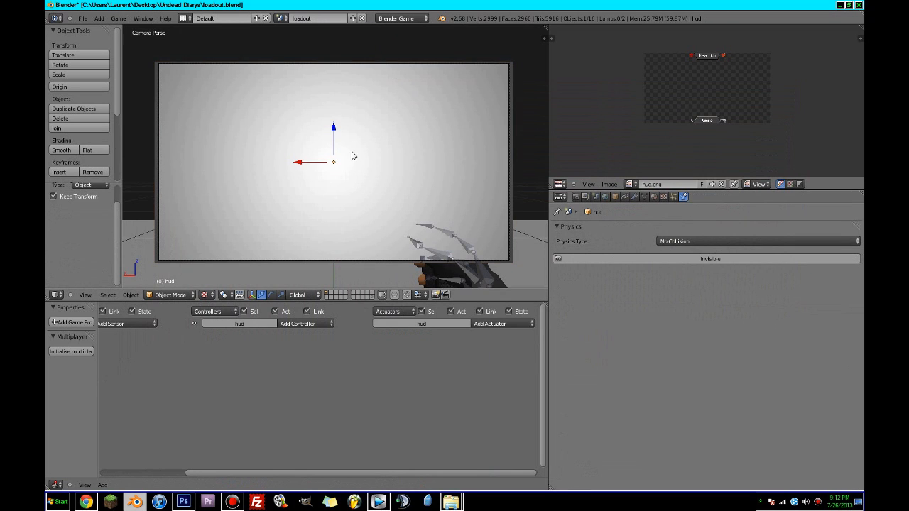
pyautogui.rightClick(461, 191)
pyautogui.press('p')
pyautogui.press('Escape')
# Try raising the transparency alpha of the vinigette plane's material
pyautogui.rightClick(414, 156)
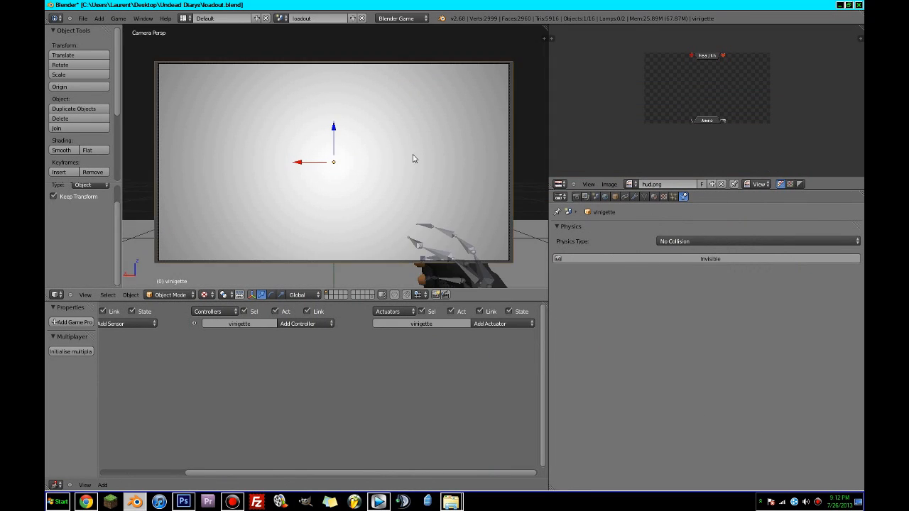
pyautogui.click(654, 198)
pyautogui.scroll(-3, 724, 352)
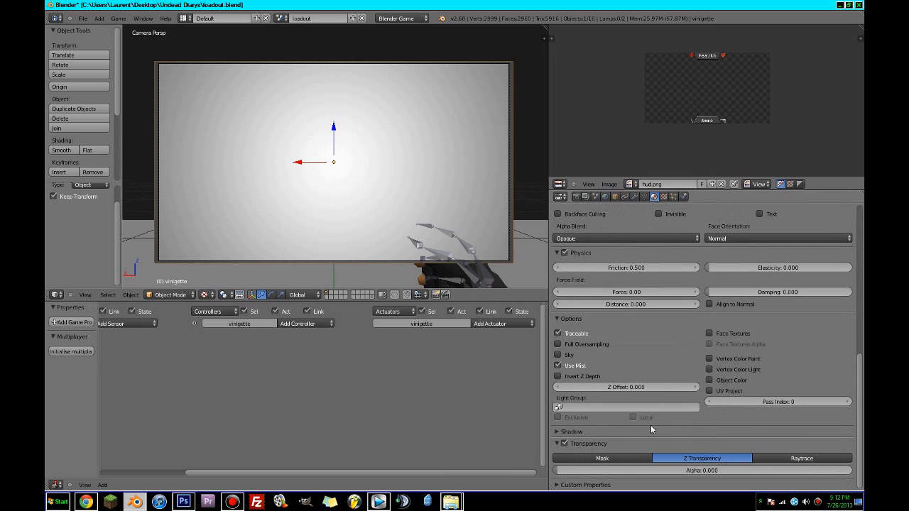
pyautogui.moveTo(584, 470); pyautogui.dragTo(781, 471)
pyautogui.scroll(15, 699, 401)
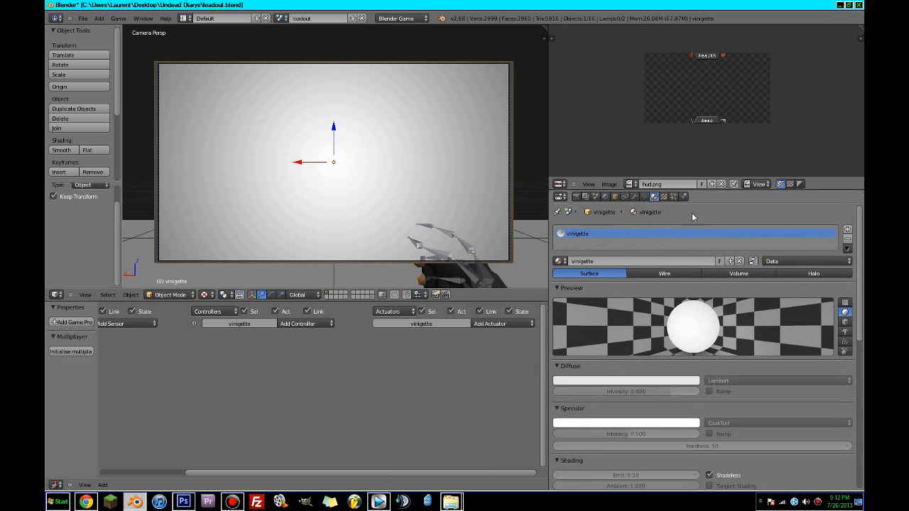
# Temporarily disable the vinieggte texture, test-run the game without it and re-enable the texture
pyautogui.click(663, 198)
pyautogui.scroll(-10, 655, 322)
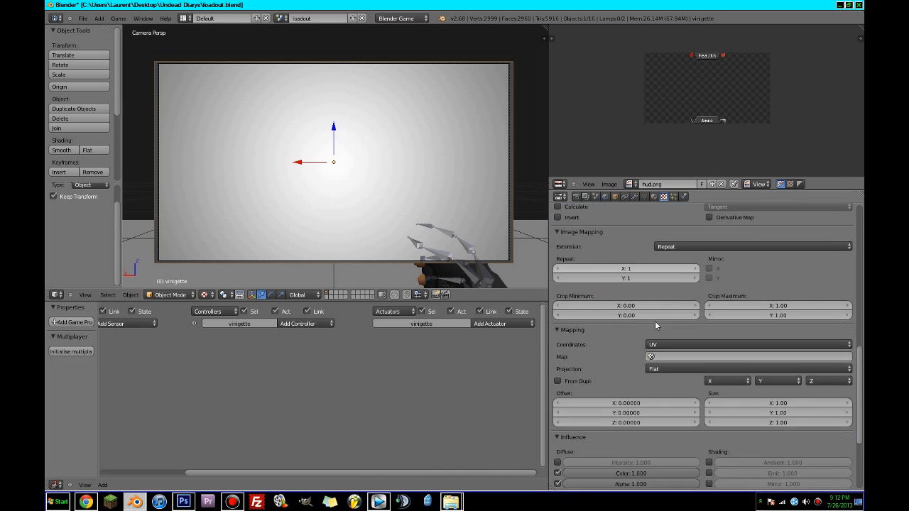
pyautogui.scroll(10, 662, 335)
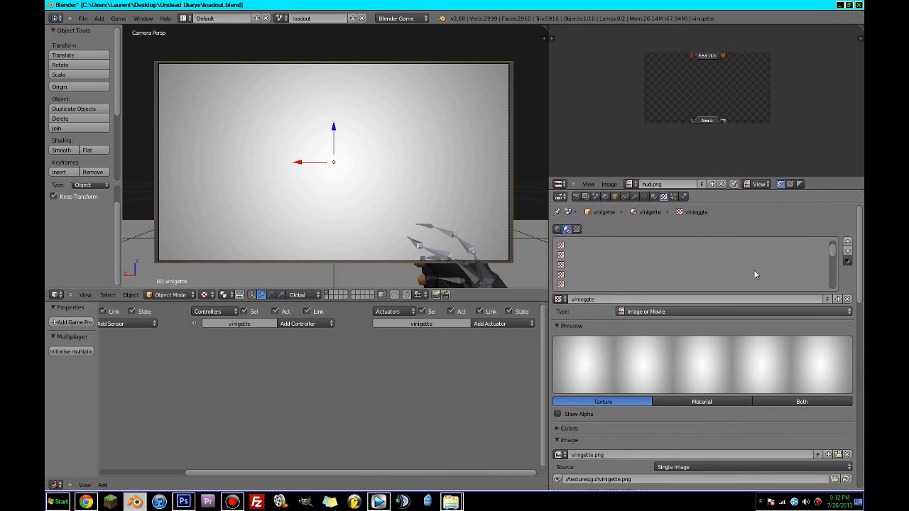
pyautogui.click(821, 246)
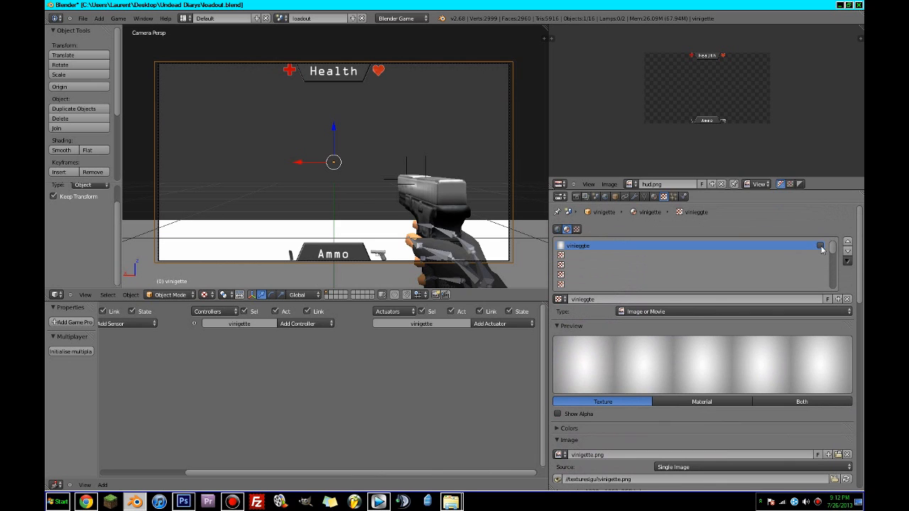
pyautogui.press('p')
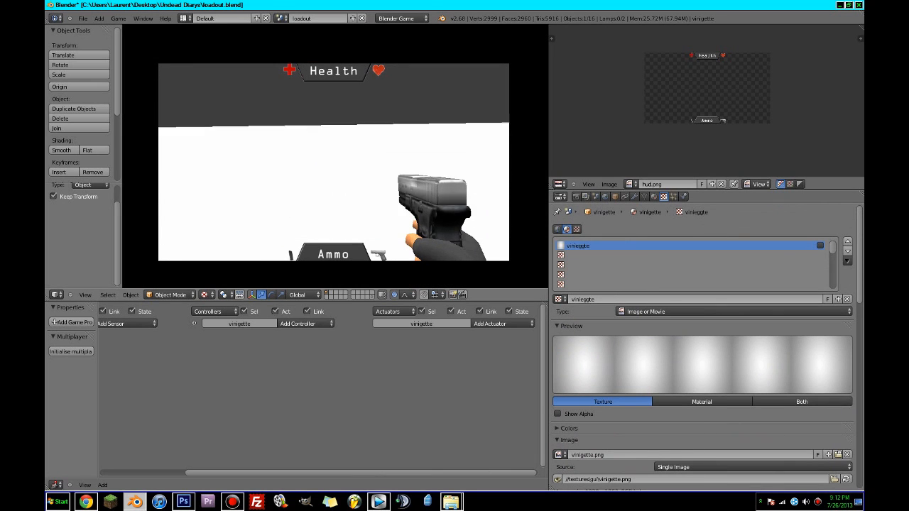
pyautogui.press('Escape')
pyautogui.click(819, 246)
# Lower the vinieggte texture's Alpha influence to about 0.245 and test-run the game
pyautogui.scroll(-12, 790, 305)
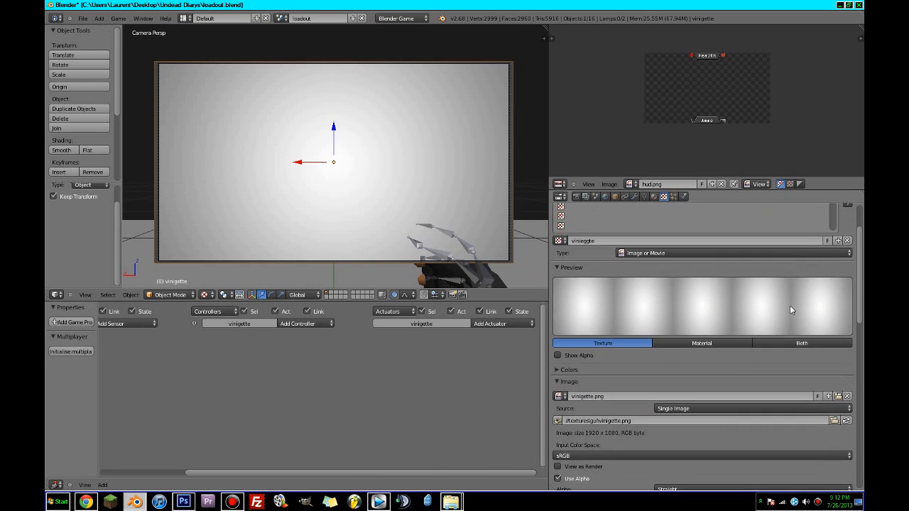
pyautogui.scroll(-2, 740, 307)
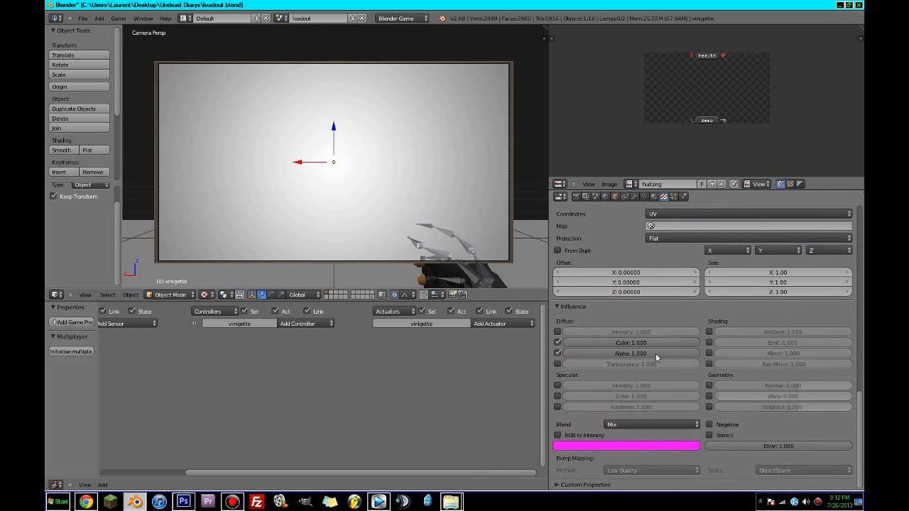
pyautogui.moveTo(656, 354); pyautogui.dragTo(596, 352)
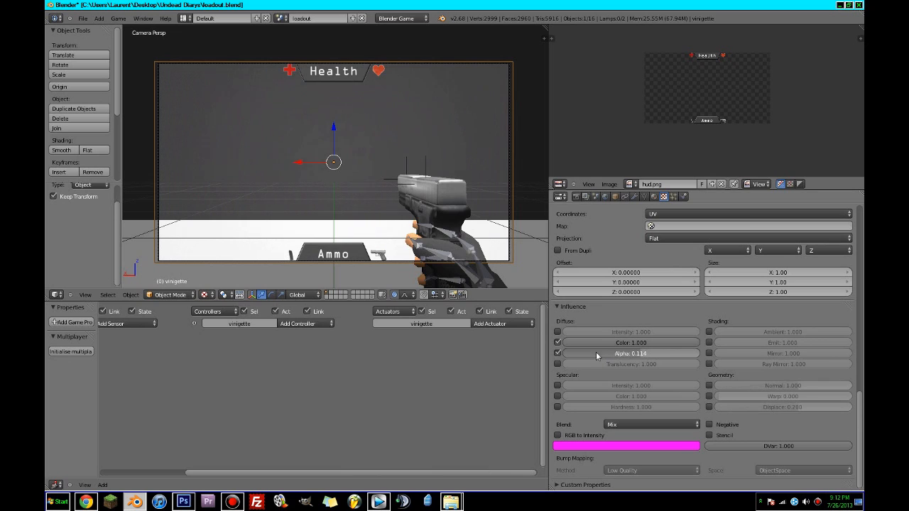
pyautogui.press('p')
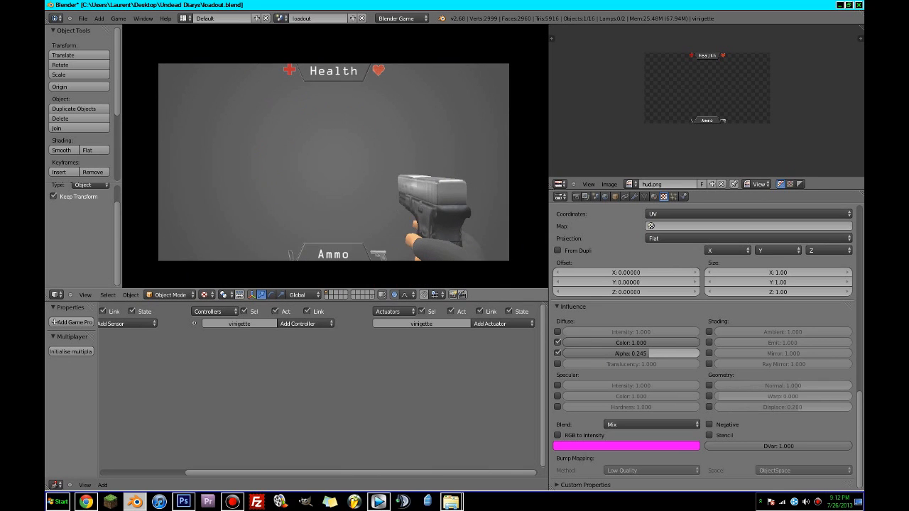
pyautogui.press('Escape')
# Set the vinieggte texture's Alpha influence to 0.1
pyautogui.click(642, 353)
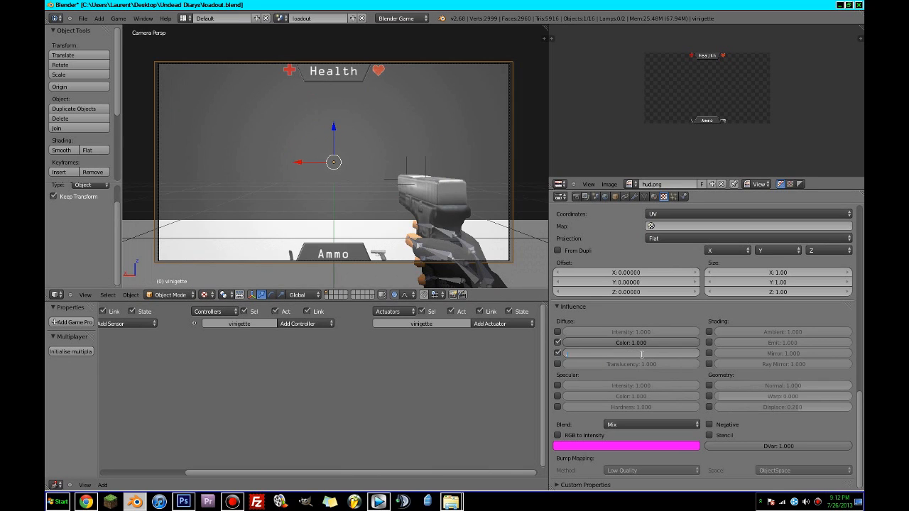
pyautogui.write('0.1')
pyautogui.press('Return')
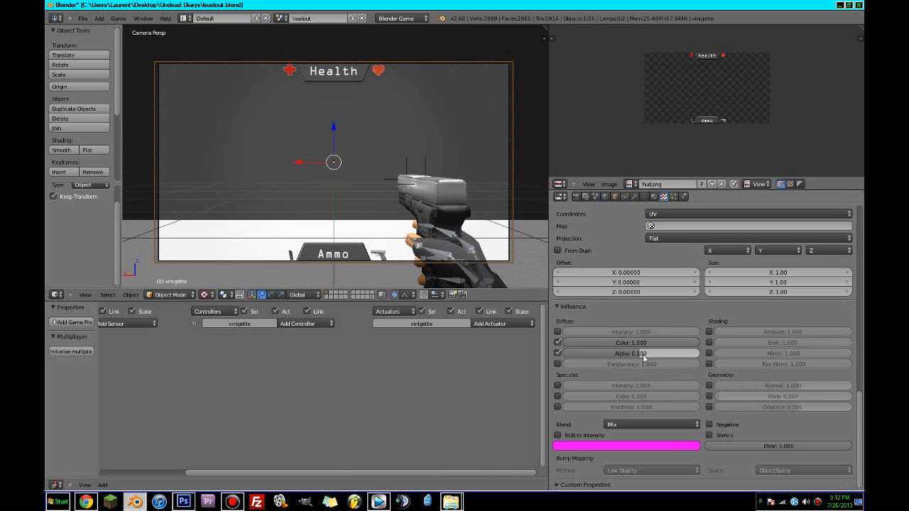
# Keep transparency enabled on the vinigette plane's material and set its alpha to 0.1
pyautogui.click(656, 197)
pyautogui.scroll(-10, 639, 398)
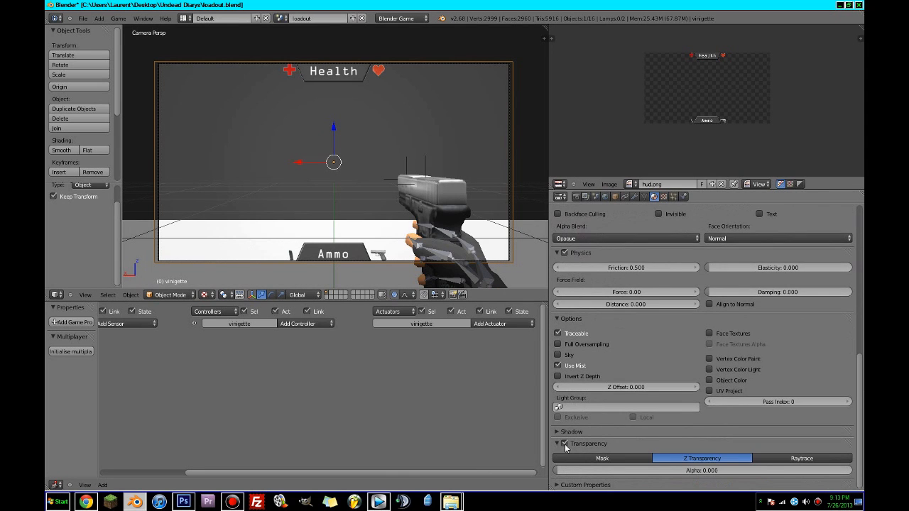
pyautogui.click(565, 444)
pyautogui.click(584, 445)
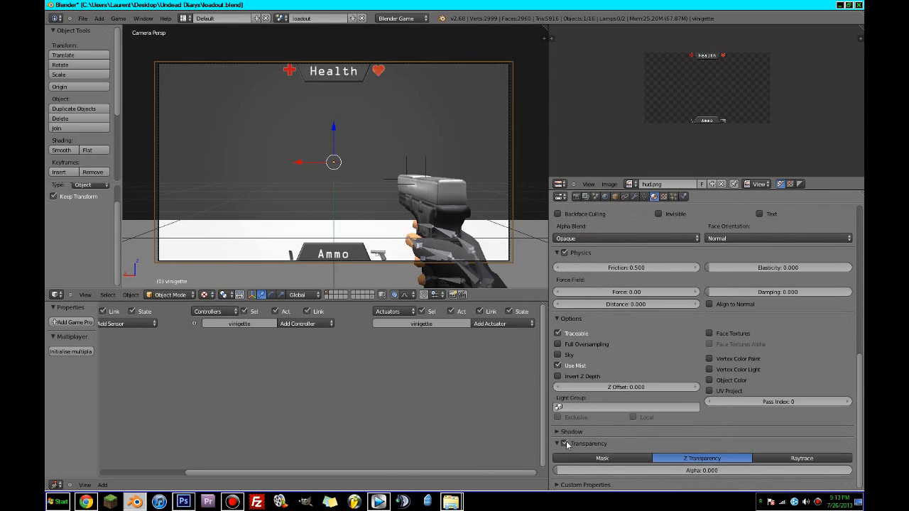
pyautogui.click(676, 471)
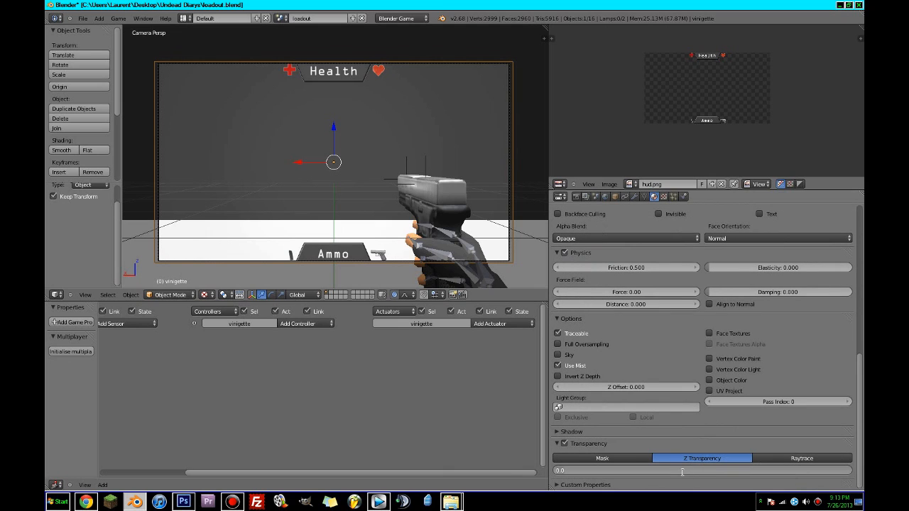
pyautogui.write('.1')
pyautogui.press('Return')
# Try Mask and Raytrace transparency on the vinigette plane's material, and return it to Z Transparency
pyautogui.click(624, 459)
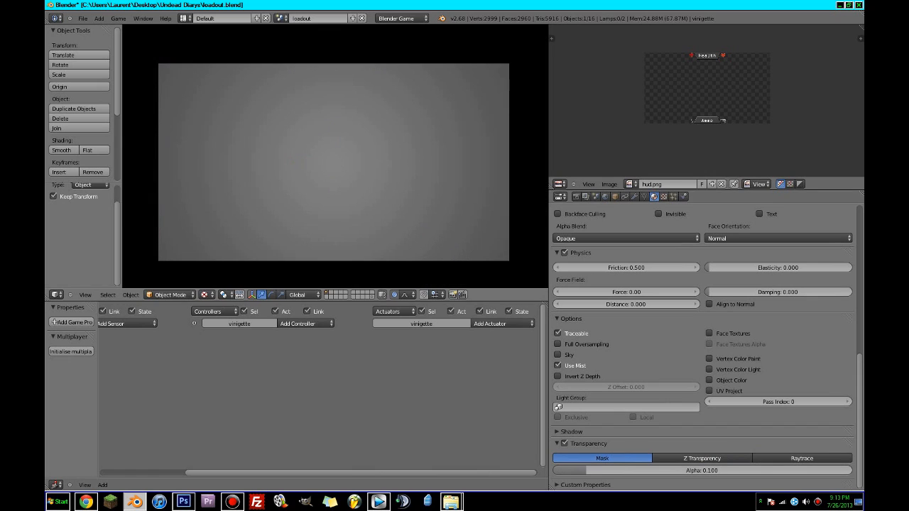
pyautogui.click(819, 460)
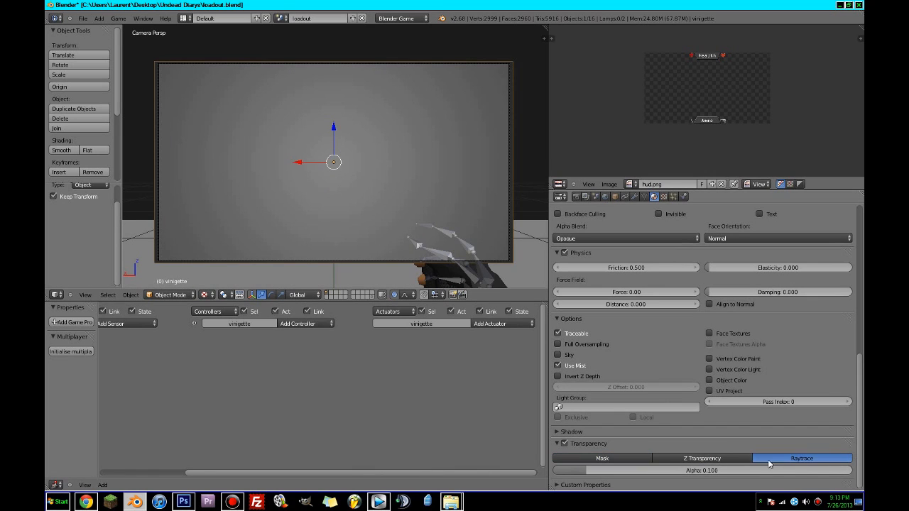
pyautogui.click(735, 459)
# Test-run the game to check the vignette, first in the normal layout and again in a maximized 3D view
pyautogui.press('p')
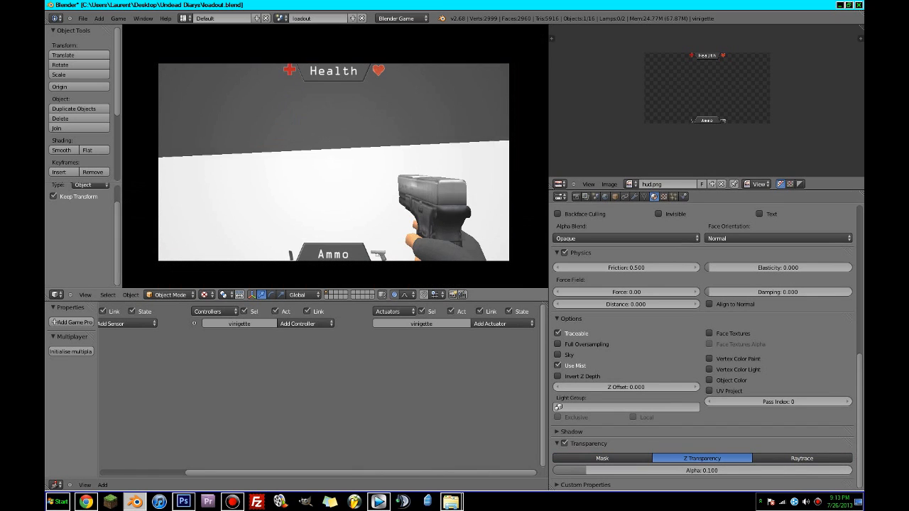
pyautogui.press('Escape')
pyautogui.hotkey('ctrl', 'Up')
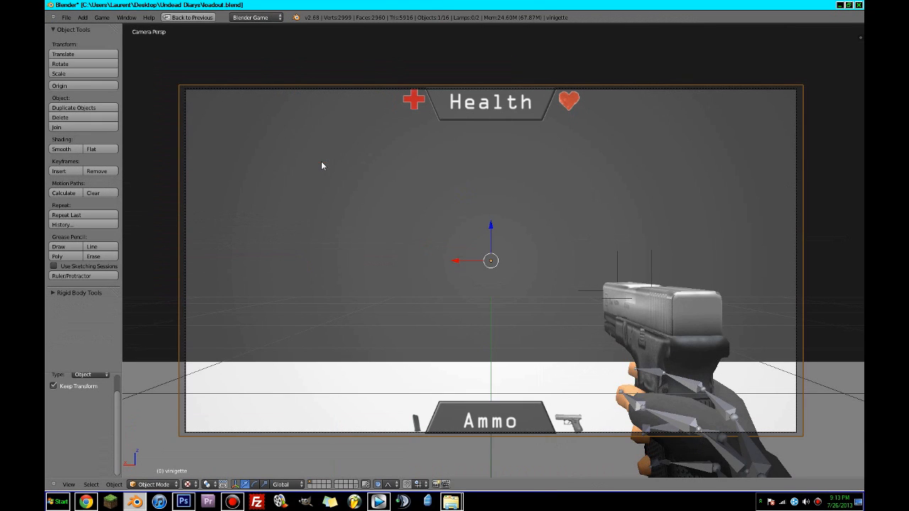
pyautogui.press('p')
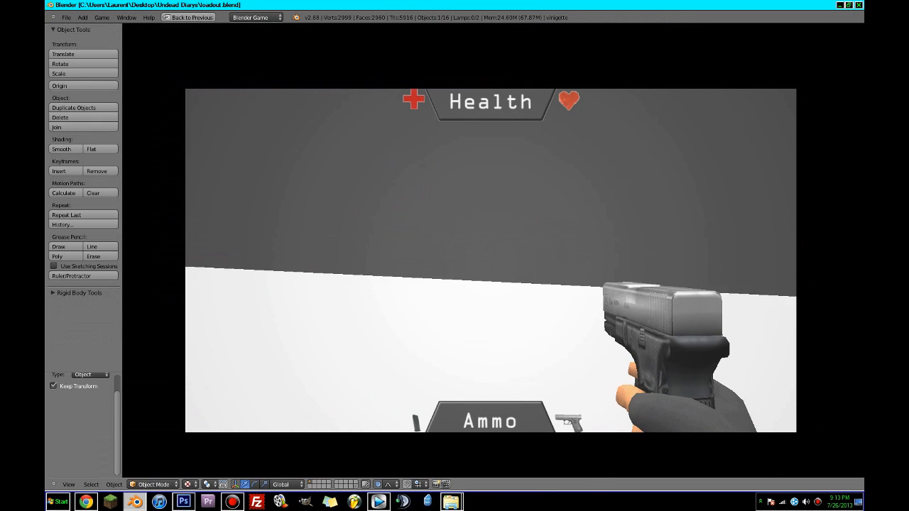
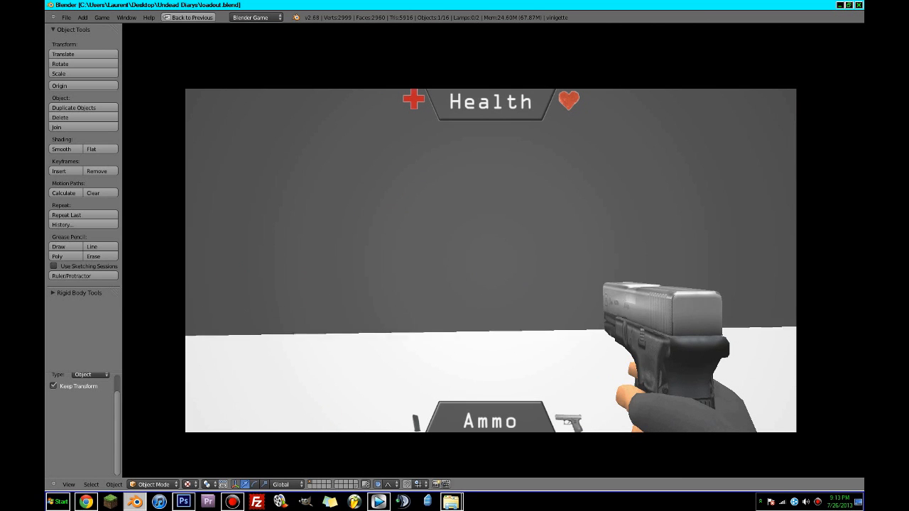
pyautogui.press('Escape')
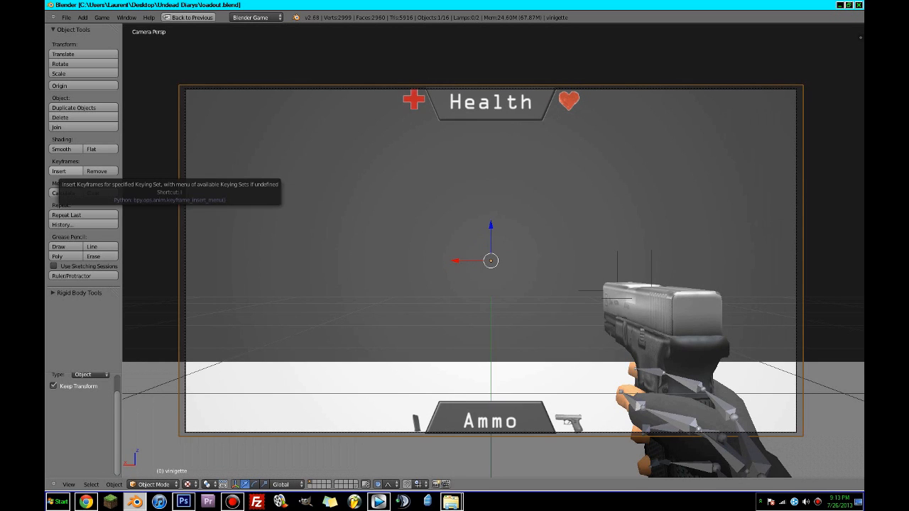
pyautogui.click(86, 501)
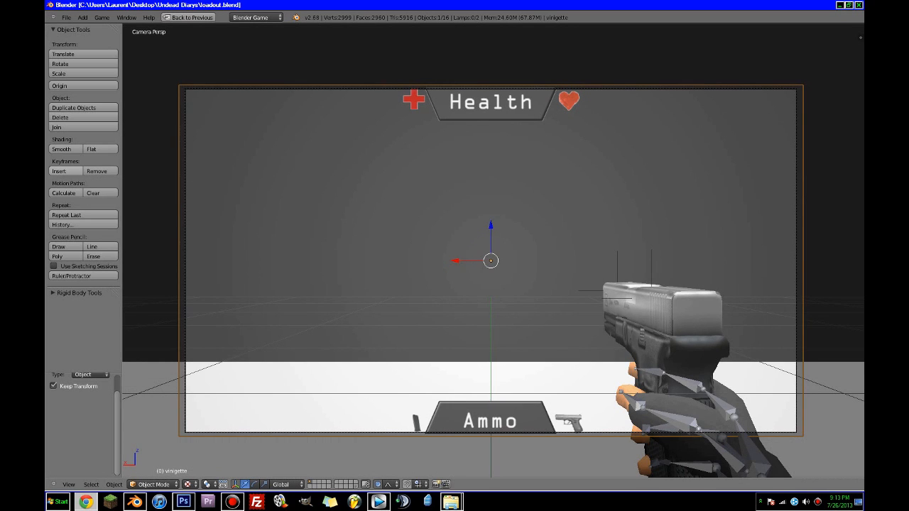
pyautogui.hotkey('alt', 'Tab')
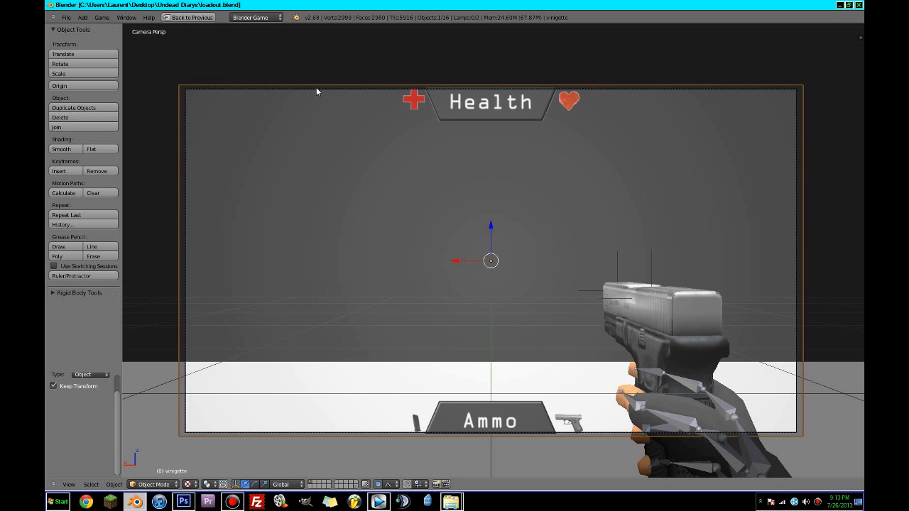
pyautogui.scroll(2, 247, 238)
pyautogui.scroll(-2, 247, 238)
pyautogui.scroll(-2, 246, 242)
pyautogui.scroll(1, 246, 241)
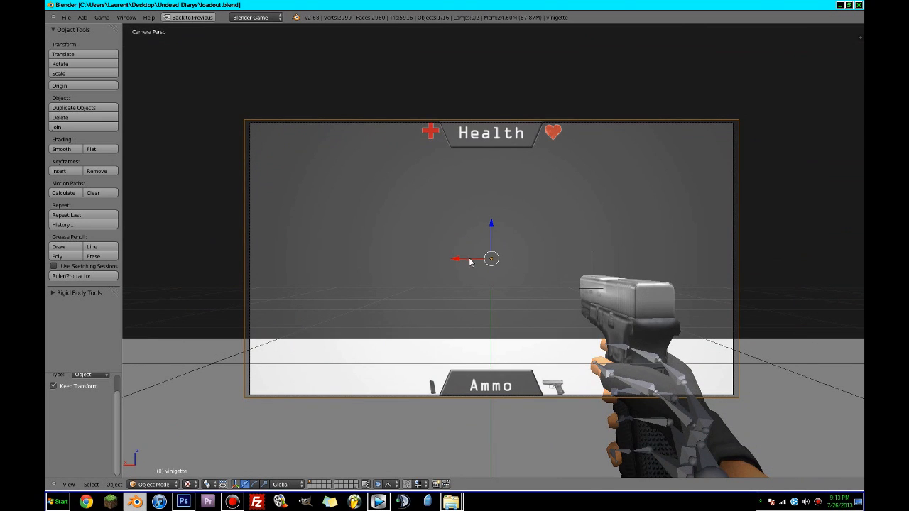
pyautogui.moveTo(470, 262); pyautogui.dragTo(526, 280, button='middle')
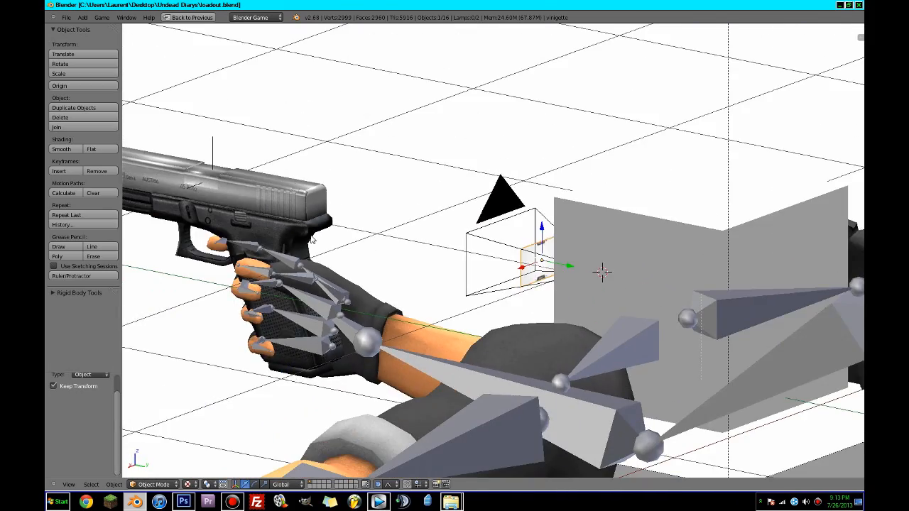
pyautogui.press('KP_0')
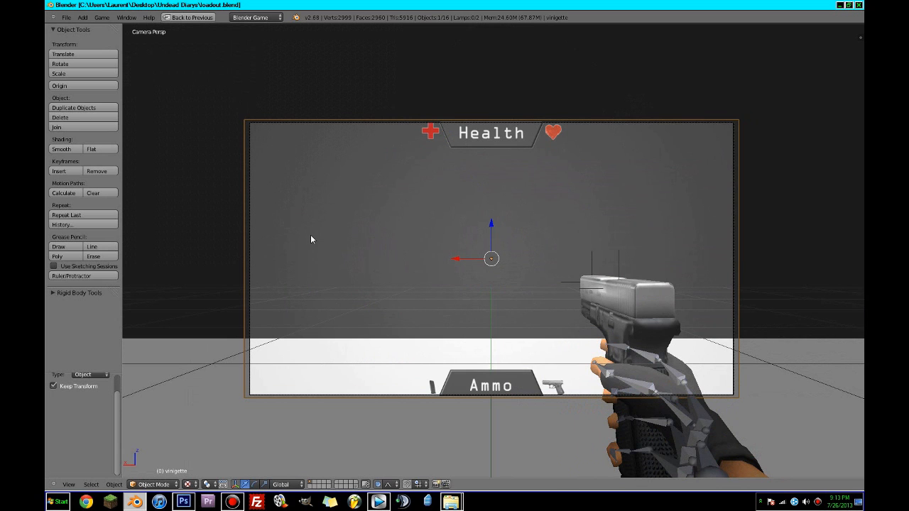
pyautogui.click(233, 502)
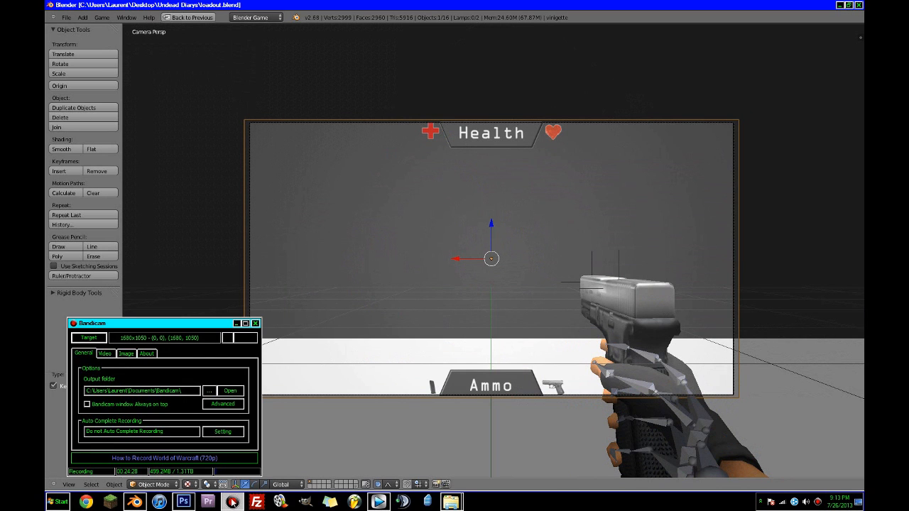
pyautogui.click(347, 7)
pyautogui.moveTo(339, 5); pyautogui.dragTo(370, 2)
# Add a plane mesh, disable proportional editing and rotate the plane 90 degrees about the X axis
pyautogui.hotkey('shift', 'a')
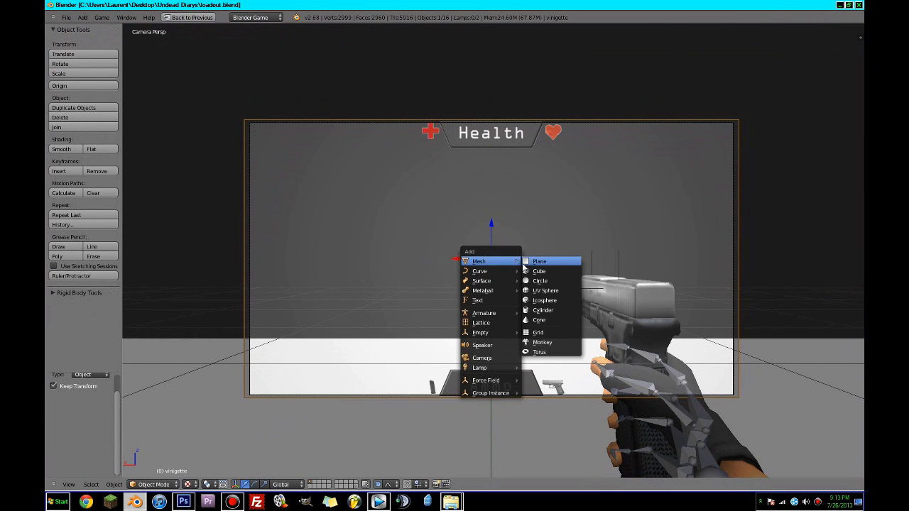
pyautogui.click(529, 261)
pyautogui.write('rx9')
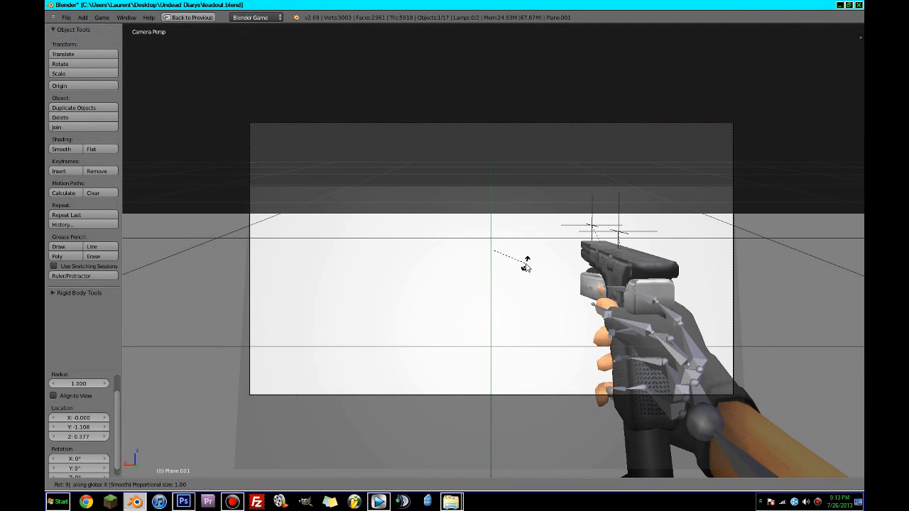
pyautogui.write('0')
pyautogui.press('Return')
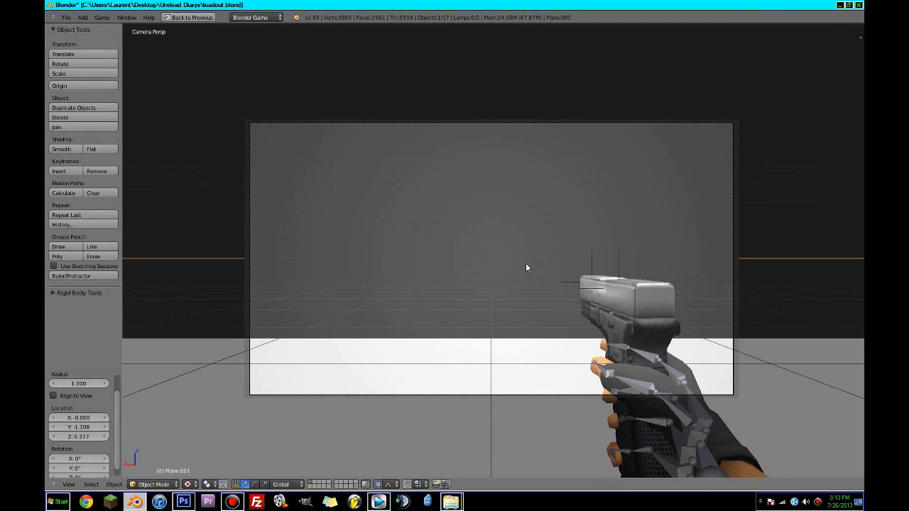
pyautogui.click(378, 484)
pyautogui.click(380, 489)
pyautogui.write('rx')
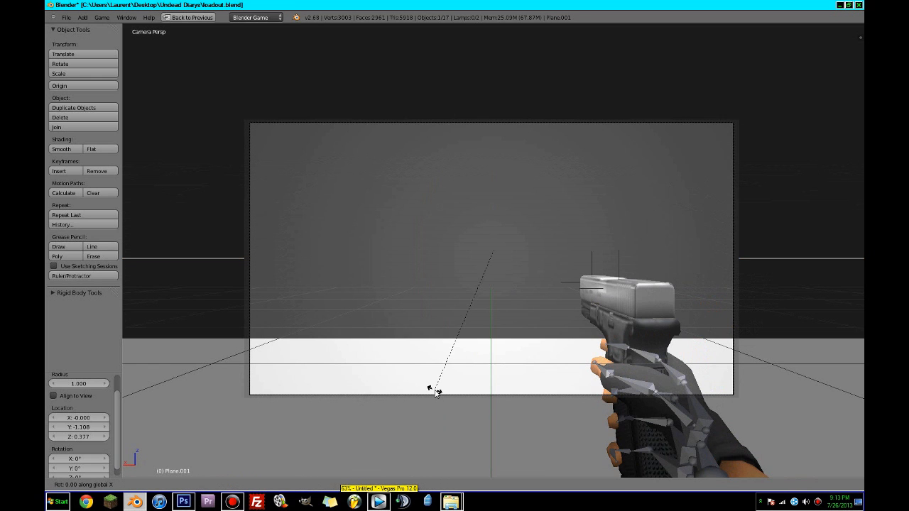
pyautogui.write('90')
pyautogui.press('Return')
# Shift the new plane about 0.02 in the negative Y direction
pyautogui.moveTo(435, 394); pyautogui.dragTo(649, 283, button='middle')
pyautogui.press('g')
pyautogui.press('y')
pyautogui.click(679, 250)
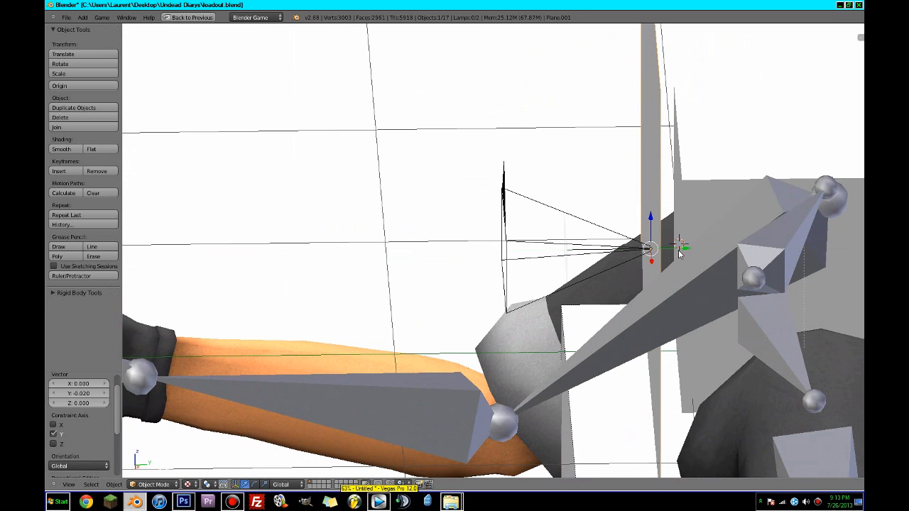
pyautogui.press('KP_0')
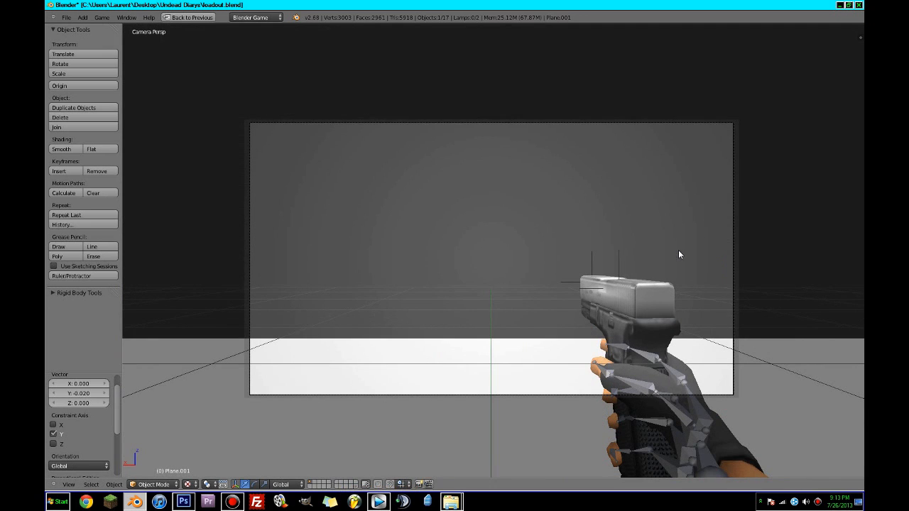
pyautogui.press('g')
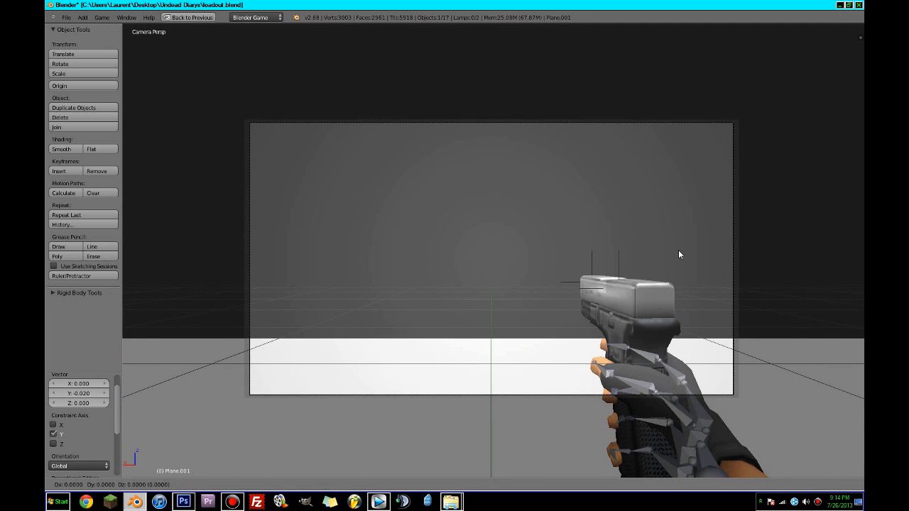
pyautogui.click(527, 39)
pyautogui.moveTo(471, 168); pyautogui.dragTo(620, 177, button='middle')
pyautogui.scroll(-2, 619, 177)
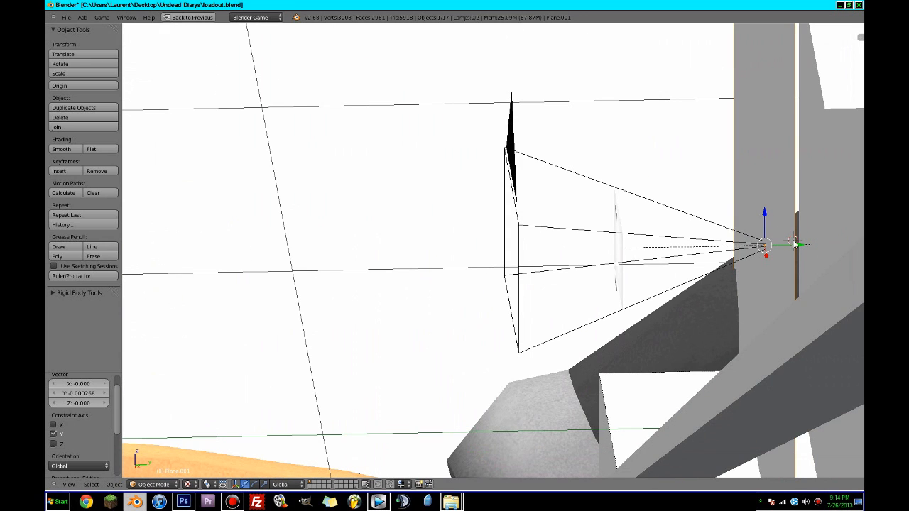
# Move the plane in front of the camera along negative Y, by about 0.236 and a further 0.038
pyautogui.press('g')
pyautogui.press('y')
pyautogui.click(672, 255)
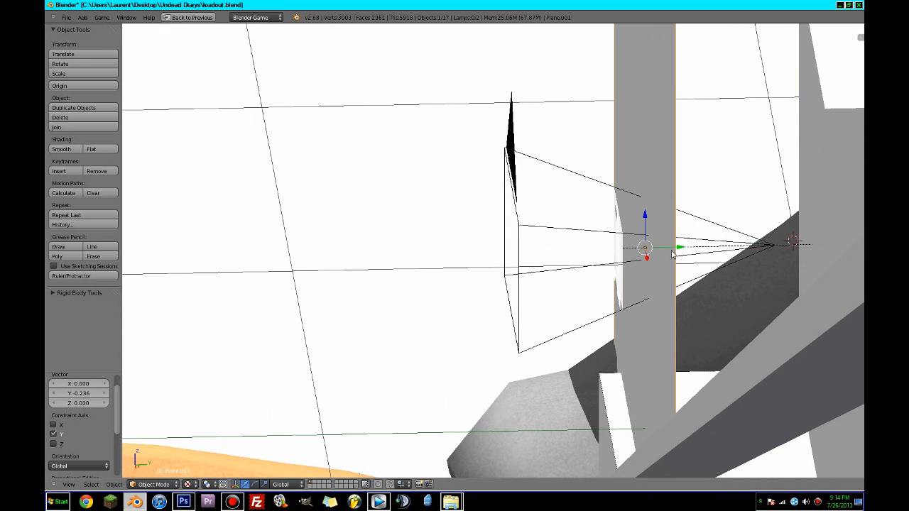
pyautogui.press('KP_0')
pyautogui.press('g')
pyautogui.press('y')
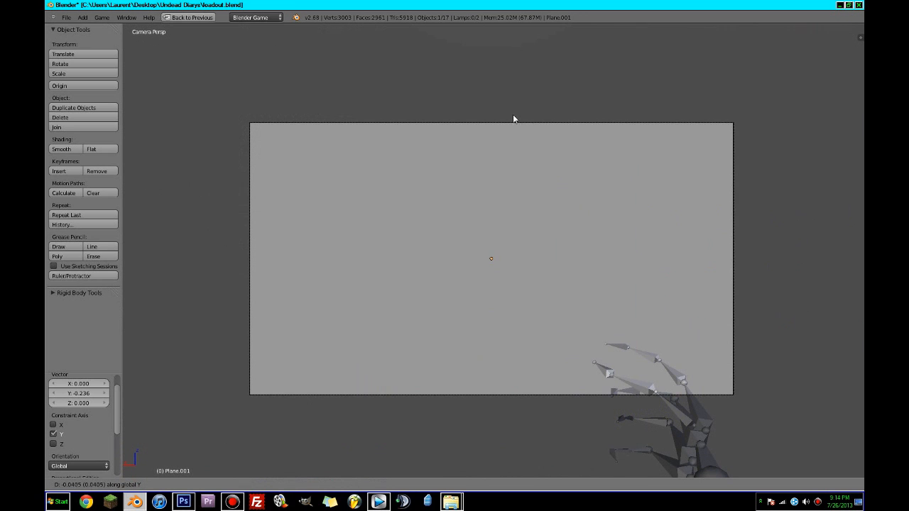
pyautogui.click(539, 223)
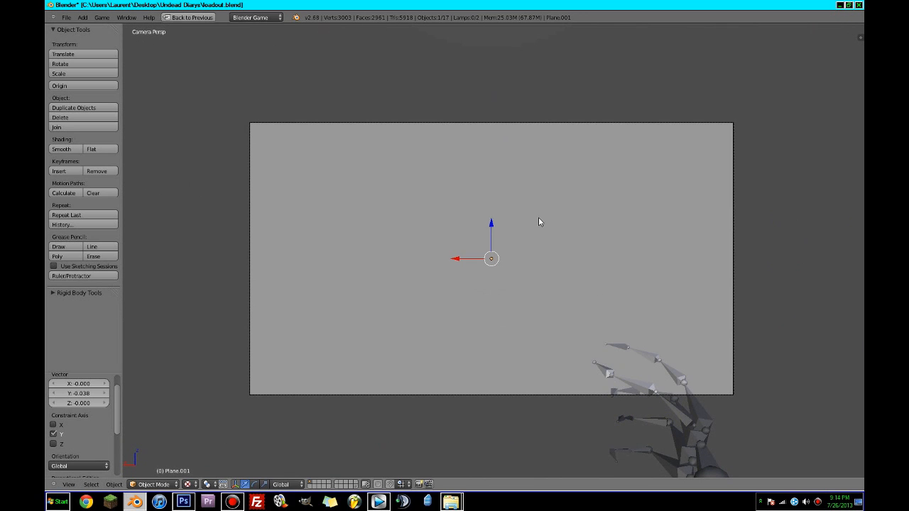
# Scale the new plane's mesh down in Edit Mode to a small square inside the camera frame, and save loadout.blend
pyautogui.press('Tab')
pyautogui.press('s')
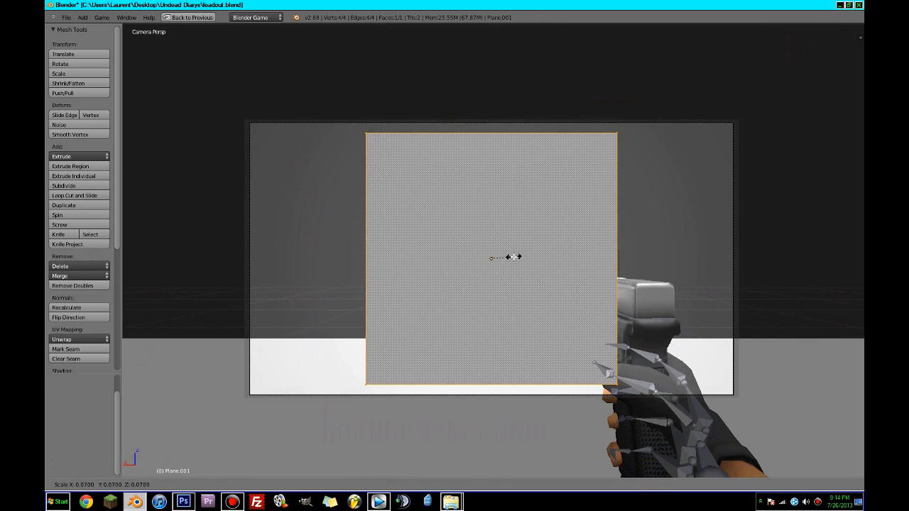
pyautogui.click(511, 273)
pyautogui.press('Tab')
pyautogui.hotkey('ctrl', 'Up')
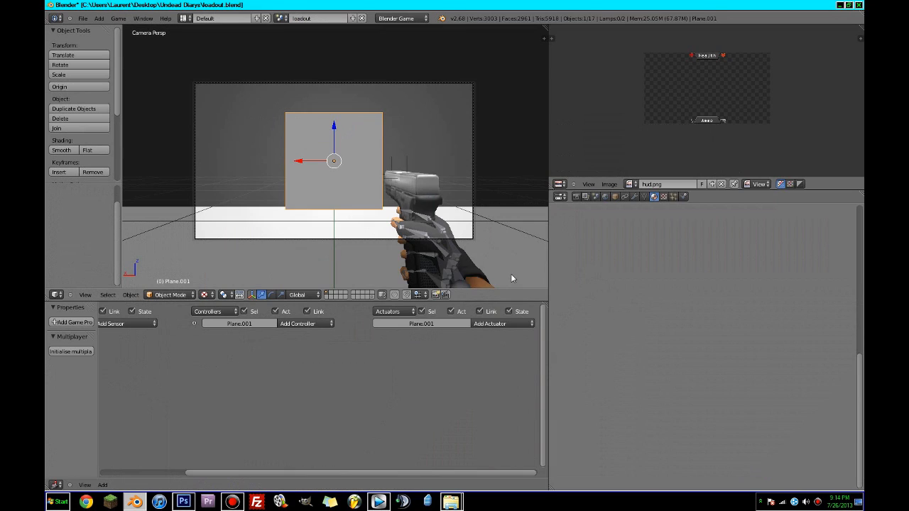
pyautogui.hotkey('ctrl', 's')
pyautogui.click(510, 274)
# Switch to File Explorer, bring up the project's gui folder and open the Addonexus textures folder alongside it
pyautogui.click(449, 503)
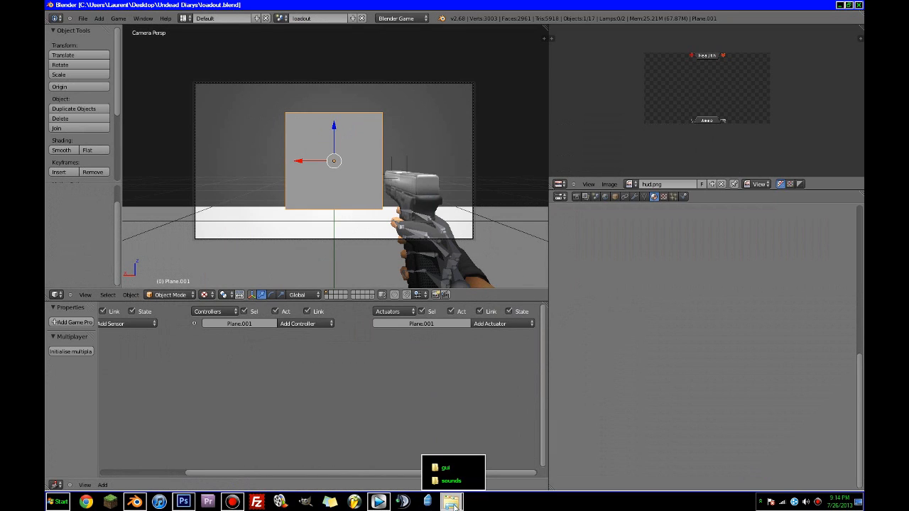
pyautogui.click(452, 472)
pyautogui.click(453, 503)
pyautogui.click(449, 481)
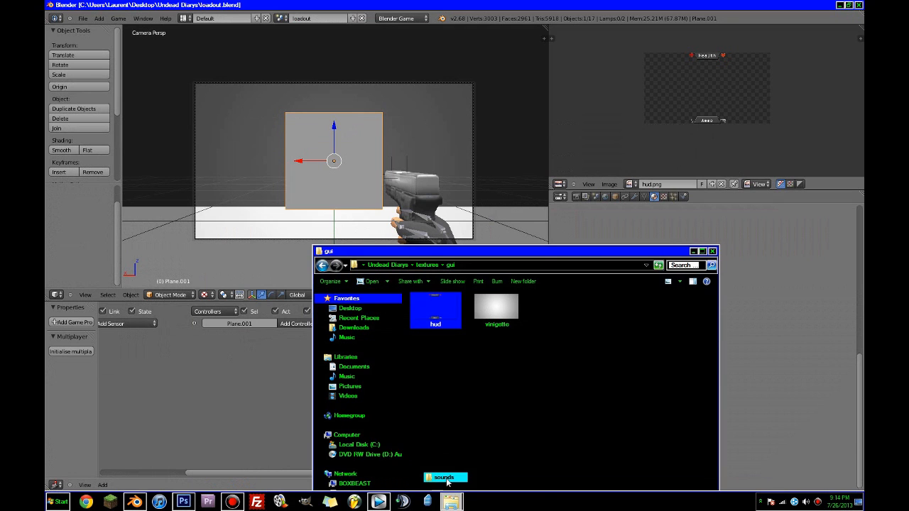
pyautogui.click(151, 162)
pyautogui.doubleClick(278, 211)
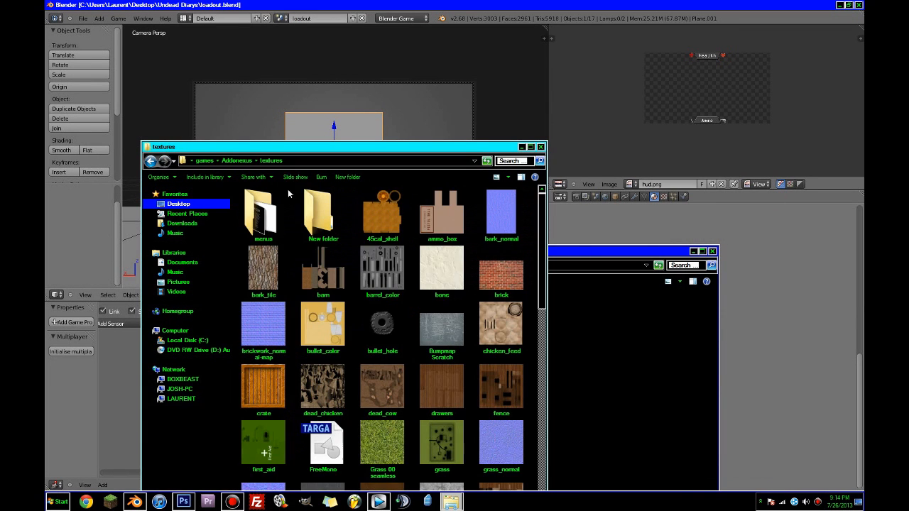
# Copy the FreeMono texture from the Addonexus textures folder into the Undead Diarys textures folder, then close both folder windows and return to Blender
pyautogui.scroll(-10, 380, 301)
pyautogui.scroll(5, 382, 301)
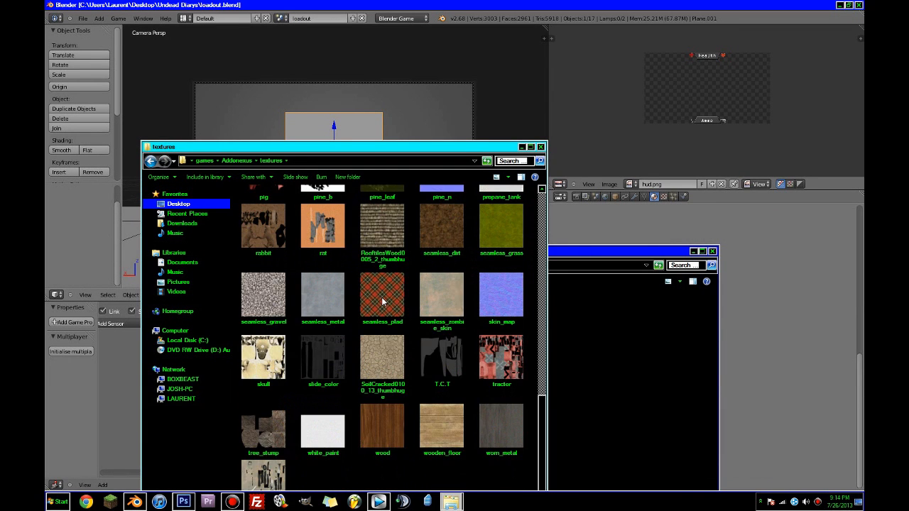
pyautogui.scroll(-3, 382, 301)
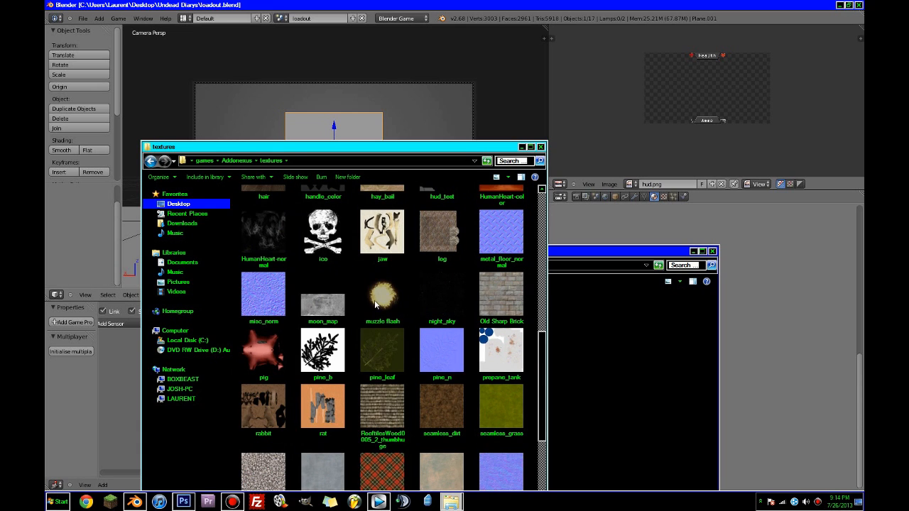
pyautogui.click(377, 304)
pyautogui.scroll(3, 377, 304)
pyautogui.click(313, 224)
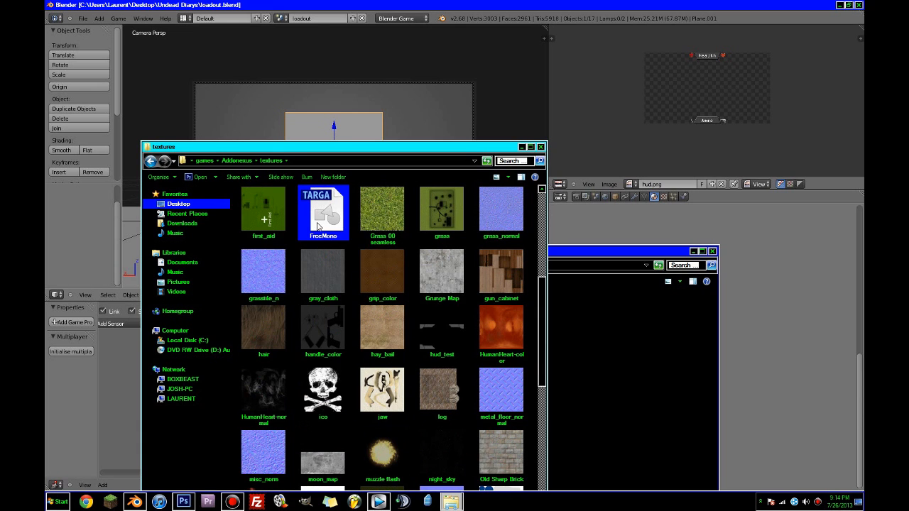
pyautogui.click(601, 357)
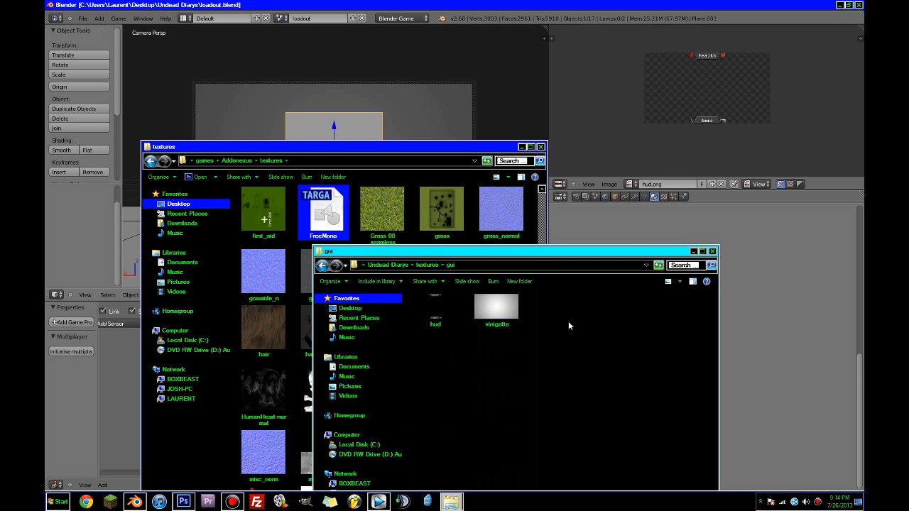
pyautogui.click(427, 265)
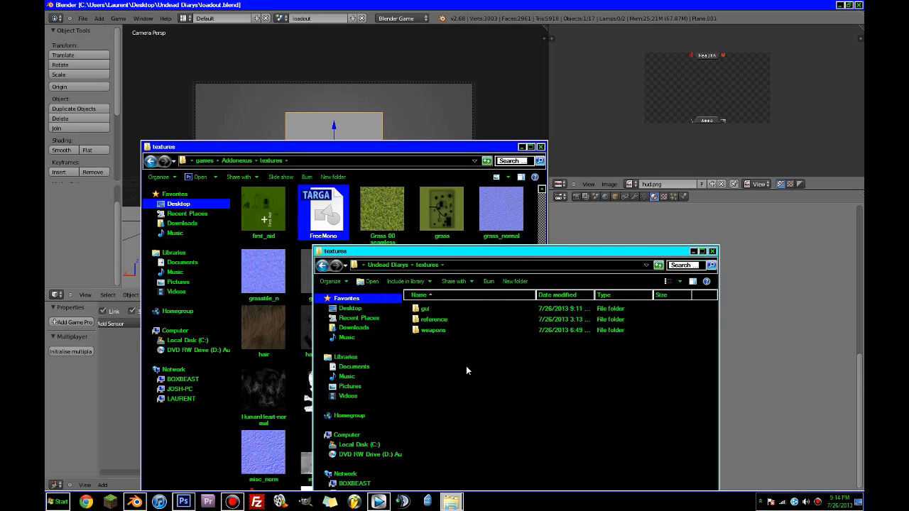
pyautogui.hotkey('ctrl', 'v')
pyautogui.click(541, 147)
pyautogui.hotkey('alt', 'F4')
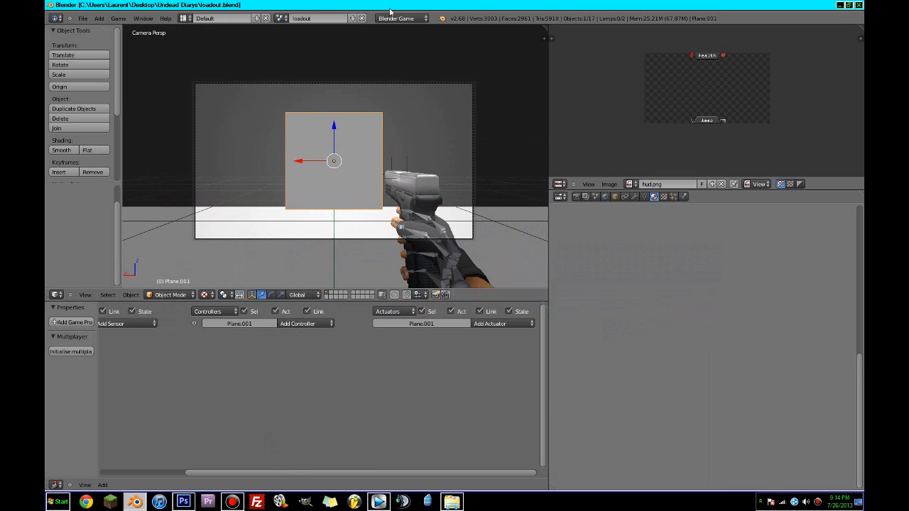
# Add a new material named text to the plane and save over loadout.blend
pyautogui.click(654, 197)
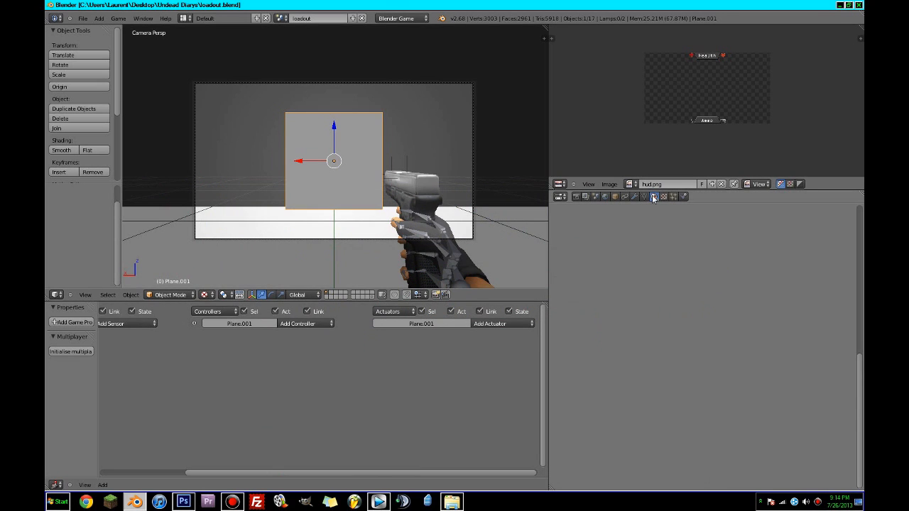
pyautogui.click(632, 262)
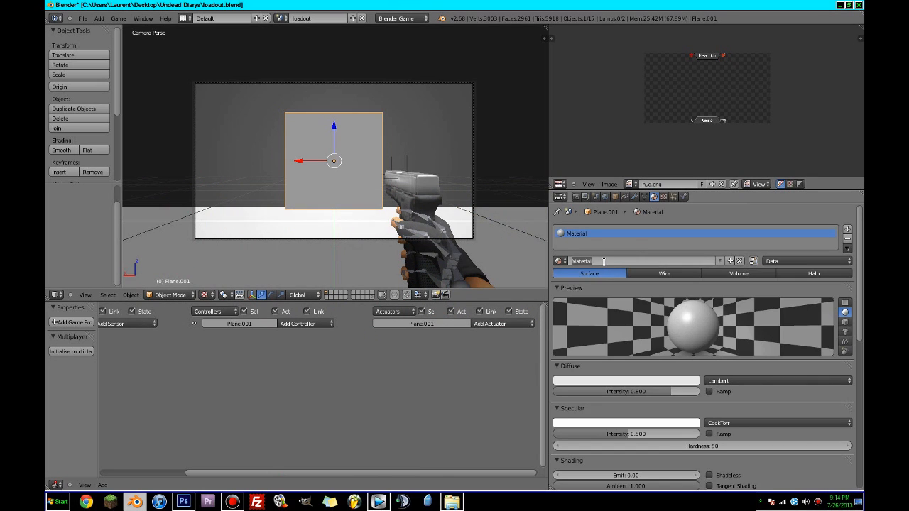
pyautogui.write('text')
pyautogui.press('Return')
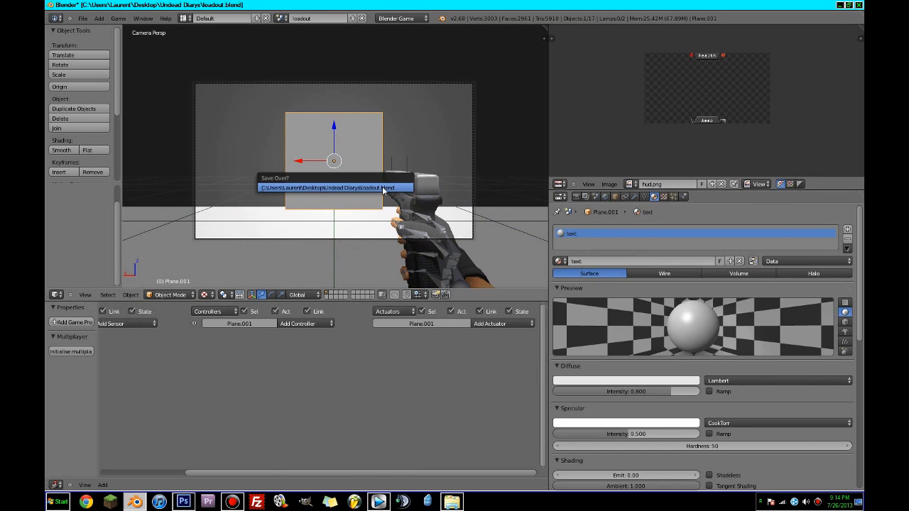
# Make the text material shadeless, turn off backface culling, and enable Z Transparency with alpha lowered to the minimum
pyautogui.scroll(-2, 699, 412)
pyautogui.click(710, 438)
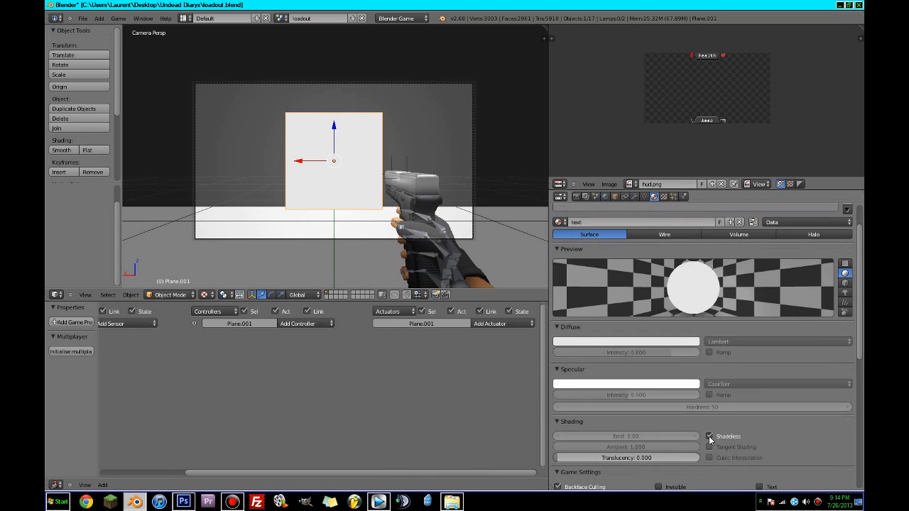
pyautogui.scroll(-6, 704, 438)
pyautogui.click(559, 292)
pyautogui.scroll(-3, 589, 369)
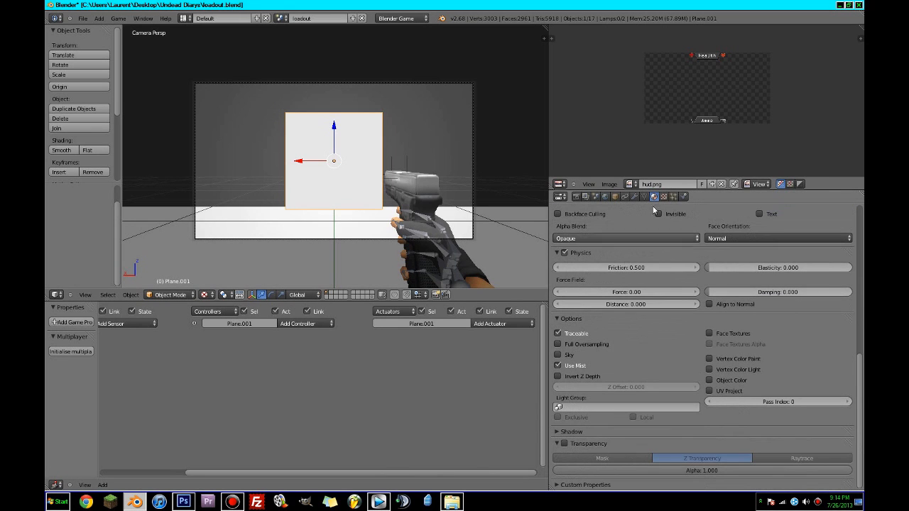
pyautogui.click(567, 443)
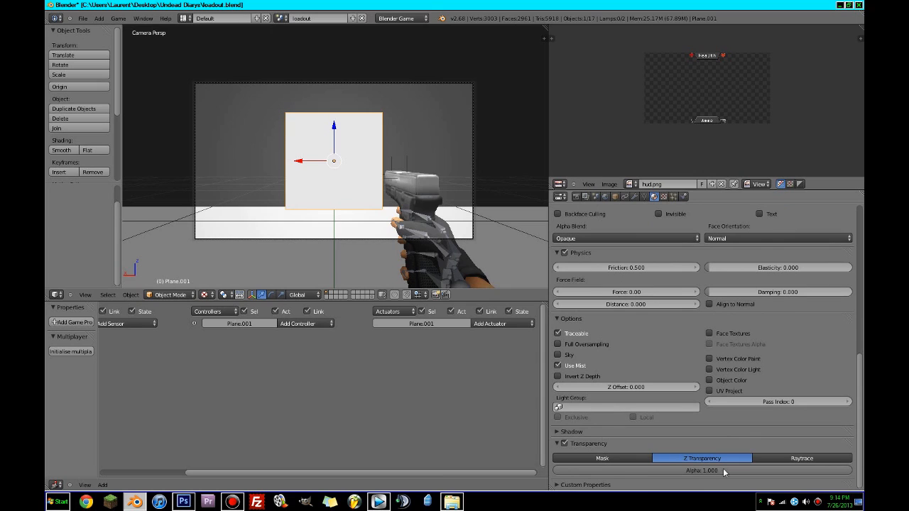
pyautogui.moveTo(738, 471); pyautogui.dragTo(270, 481)
# Add a new texture to the text material and name it text
pyautogui.click(664, 196)
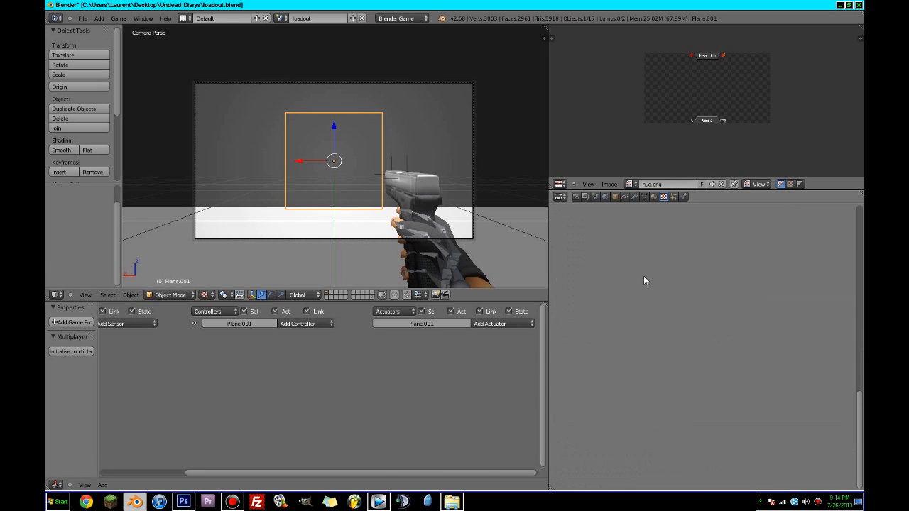
pyautogui.scroll(5, 638, 300)
pyautogui.click(631, 300)
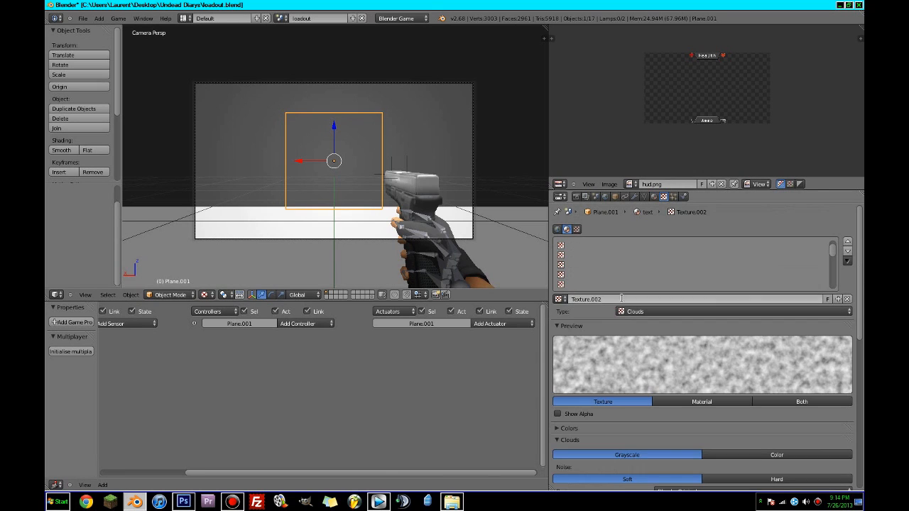
pyautogui.click(622, 298)
pyautogui.write('text')
pyautogui.press('Return')
# Set the texture type to Image or Movie and load FreeMono.tga from the project's textures folder
pyautogui.click(631, 311)
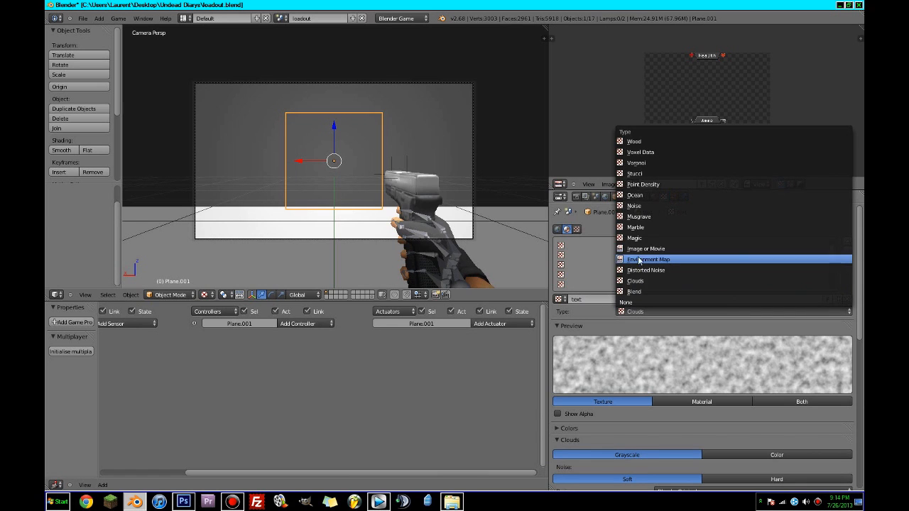
pyautogui.click(686, 260)
pyautogui.scroll(-4, 846, 375)
pyautogui.click(781, 378)
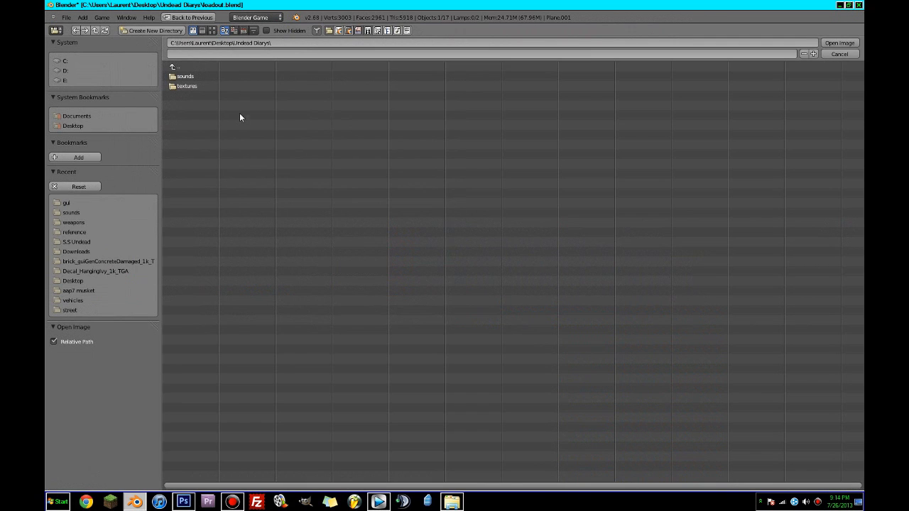
pyautogui.click(187, 86)
pyautogui.doubleClick(205, 101)
# Map the texture with UV coordinates and let it influence alpha as well as color
pyautogui.scroll(-8, 761, 402)
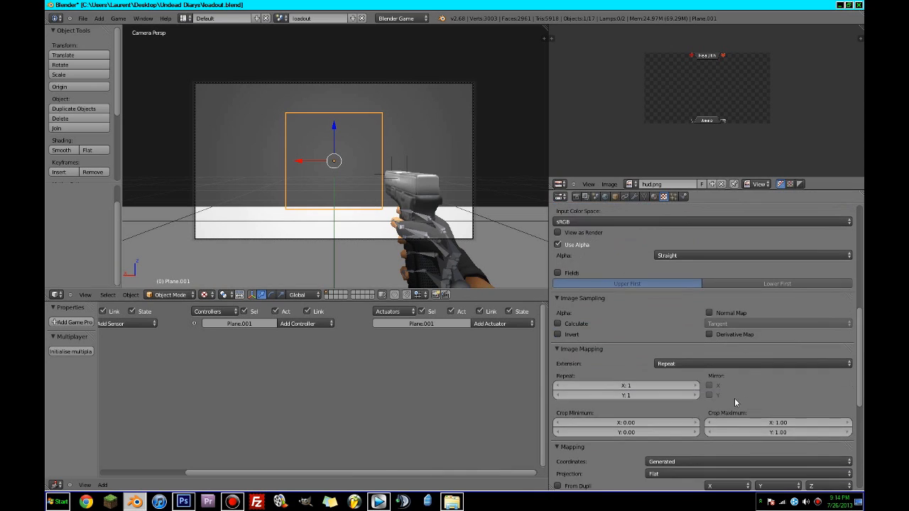
pyautogui.click(686, 404)
pyautogui.click(654, 364)
pyautogui.scroll(-5, 654, 363)
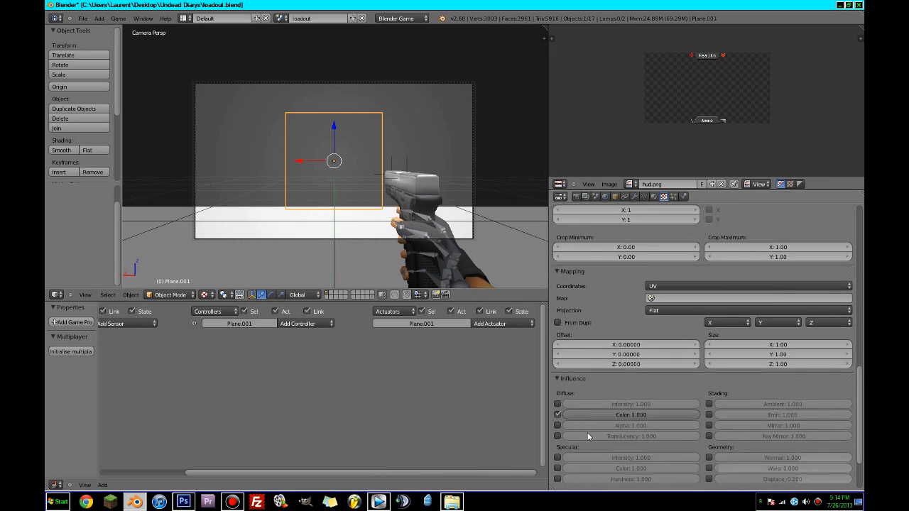
pyautogui.scroll(2, 424, 155)
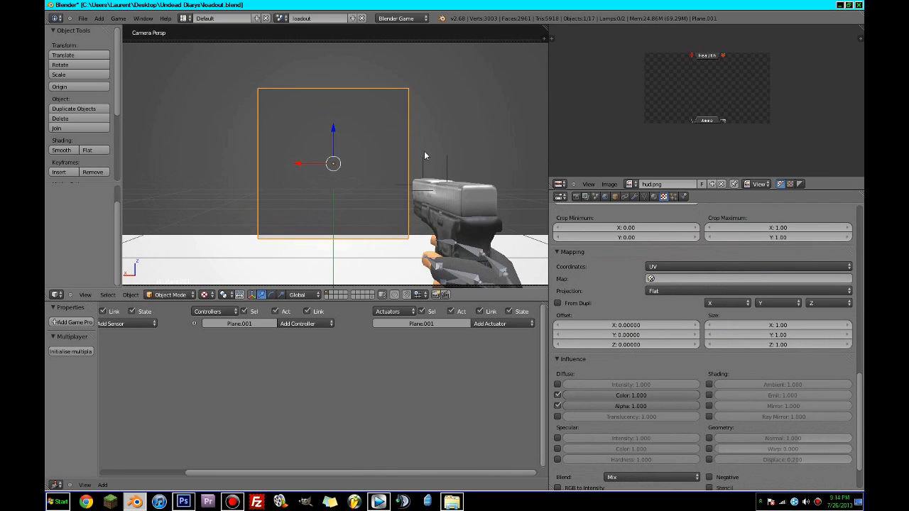
# Display FreeMono.tga in the image editor
pyautogui.click(631, 184)
pyautogui.write('fr')
pyautogui.click(647, 200)
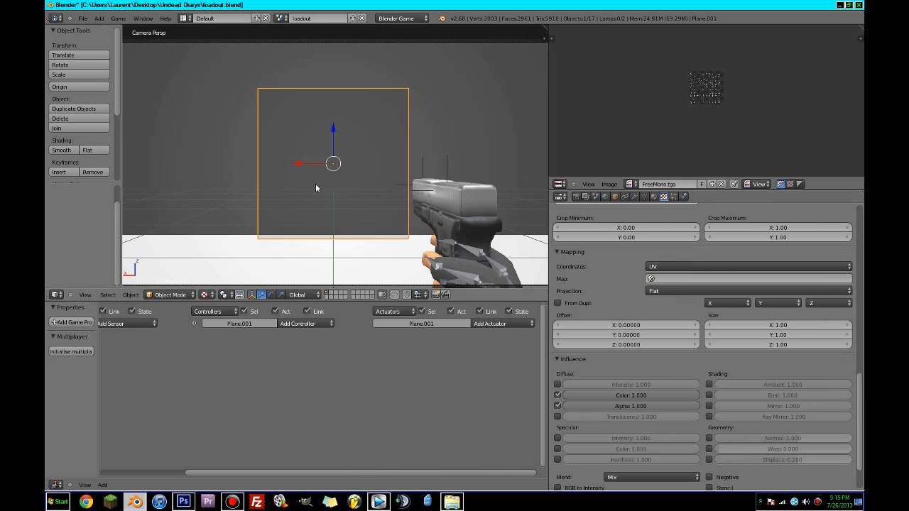
# Scale the plane's mesh down in Edit Mode to about one fifth of its size
pyautogui.scroll(2, 313, 185)
pyautogui.press('Tab')
pyautogui.scroll(-2, 313, 185)
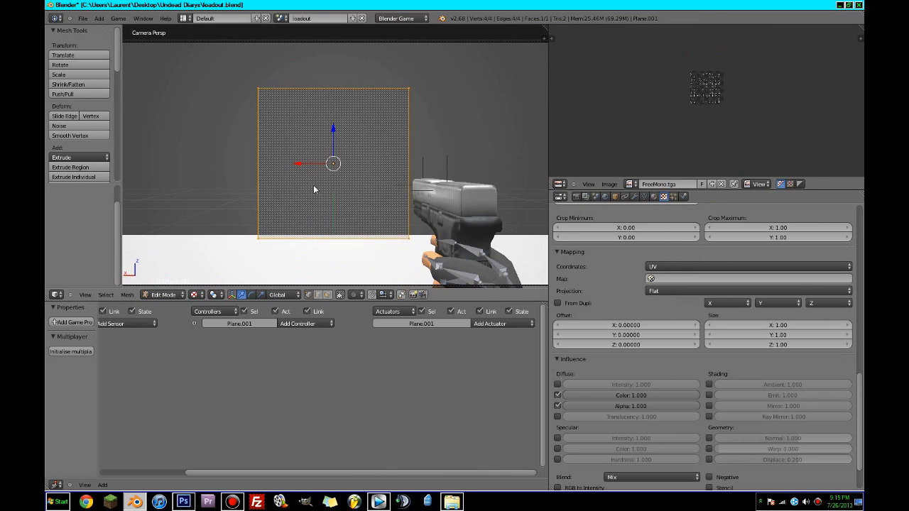
pyautogui.press('s')
pyautogui.click(362, 181)
pyautogui.press('Tab')
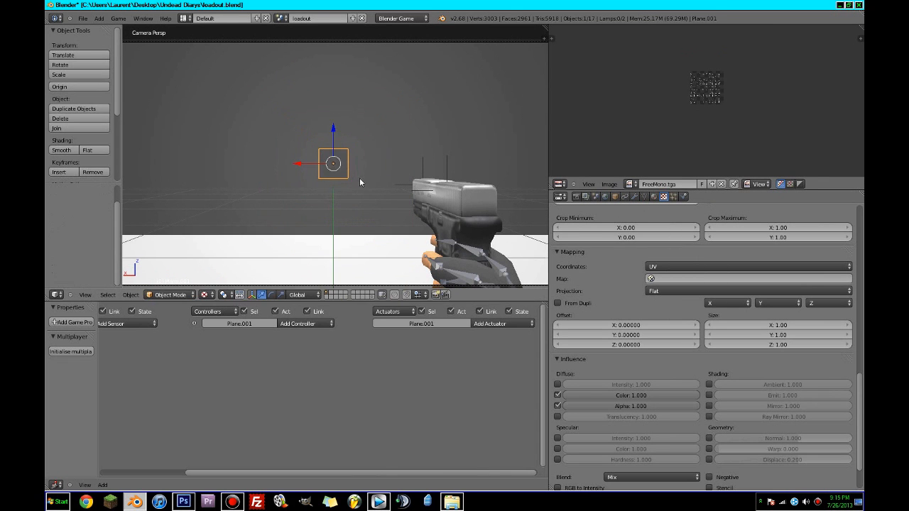
# Hide the vinigette plane so the HUD and the small text plane can be worked on
pyautogui.scroll(-3, 358, 189)
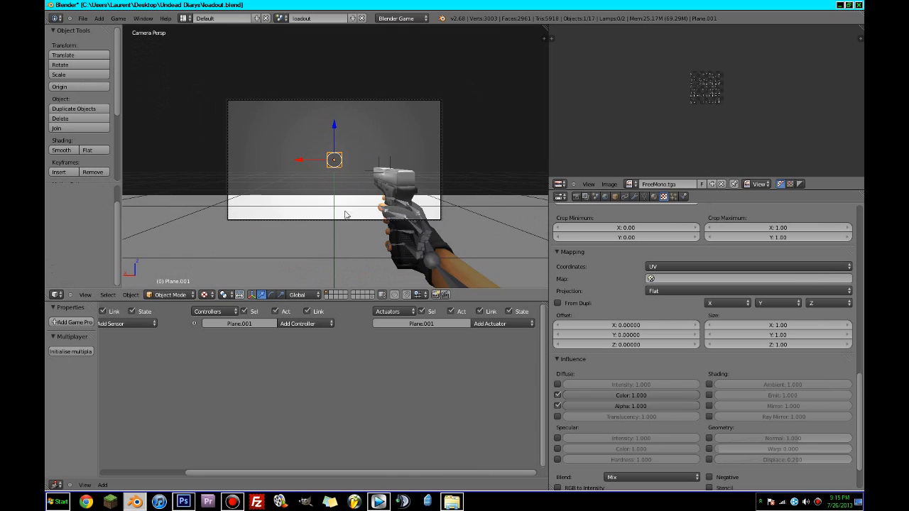
pyautogui.rightClick(346, 213)
pyautogui.scroll(2, 347, 212)
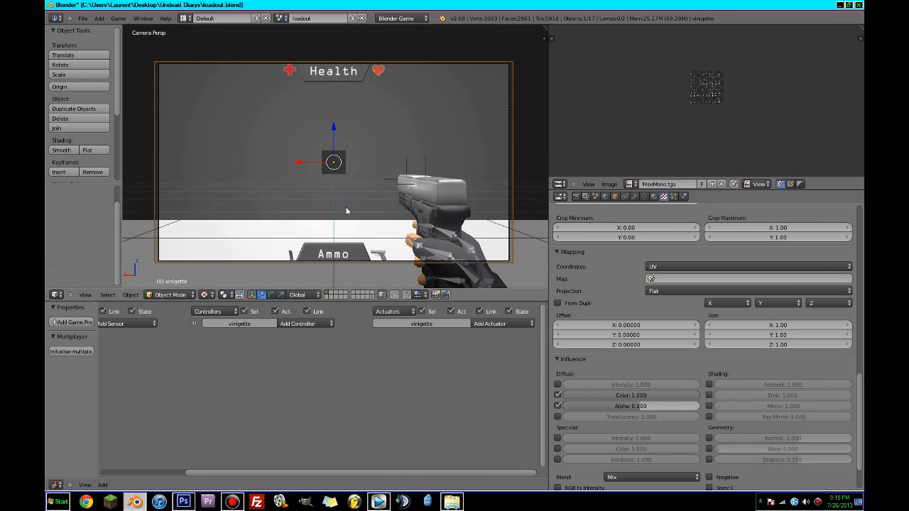
pyautogui.press('h')
pyautogui.scroll(1, 342, 206)
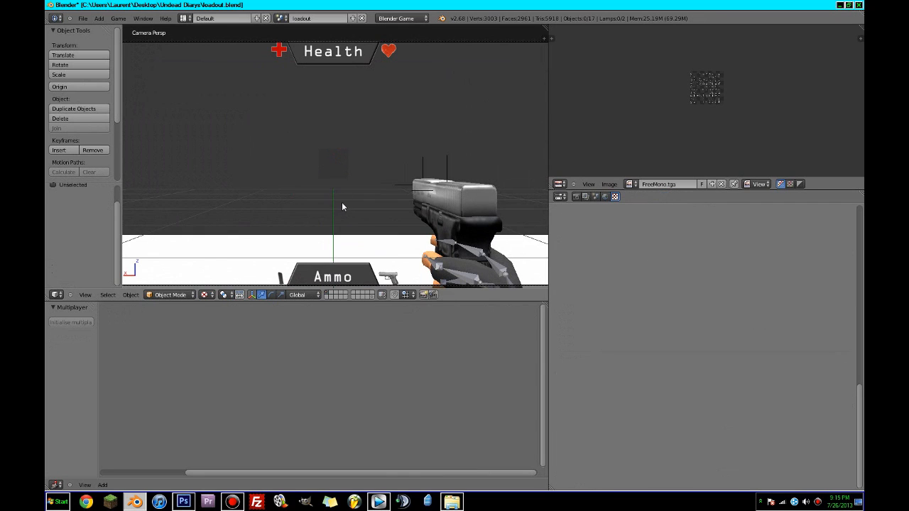
# Move the text plane up to the Health label, shrink its mesh slightly, and place it to the left of the red cross
pyautogui.rightClick(331, 163)
pyautogui.keyDown('shift'); pyautogui.moveTo(336, 177); pyautogui.dragTo(369, 250, button='middle'); pyautogui.keyUp('shift')
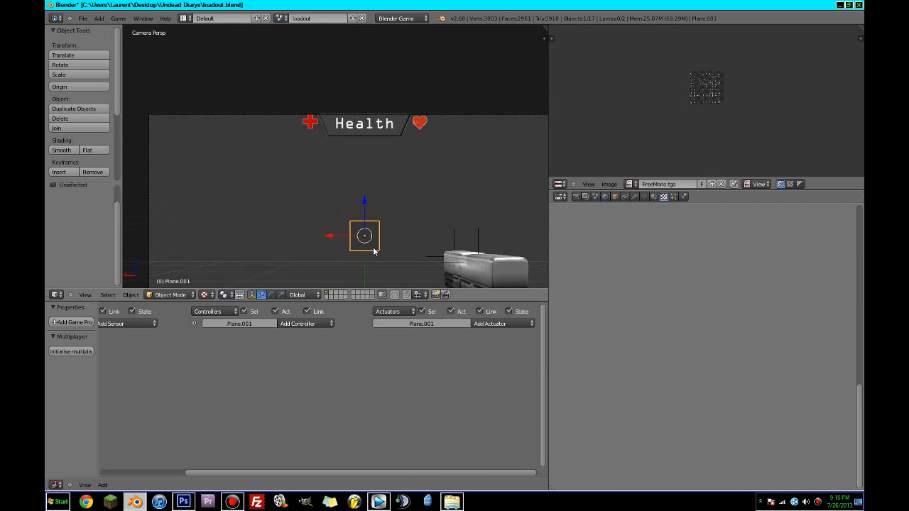
pyautogui.press('g')
pyautogui.click(350, 137)
pyautogui.scroll(2, 349, 134)
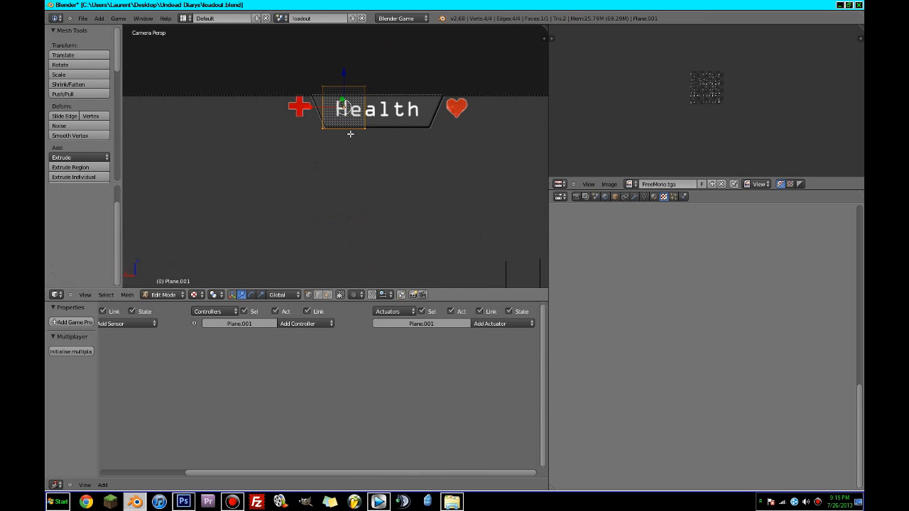
pyautogui.keyDown('shift'); pyautogui.moveTo(349, 132); pyautogui.dragTo(410, 225, button='middle'); pyautogui.keyUp('shift')
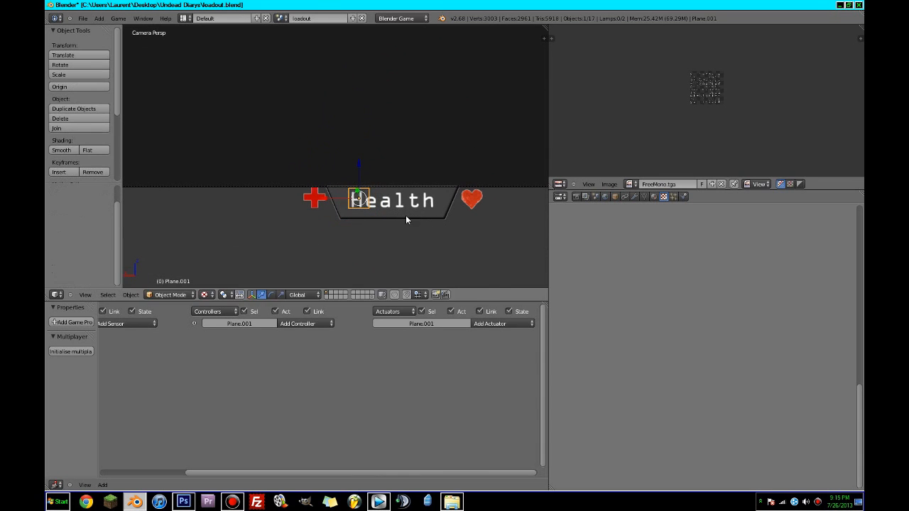
pyautogui.press('g')
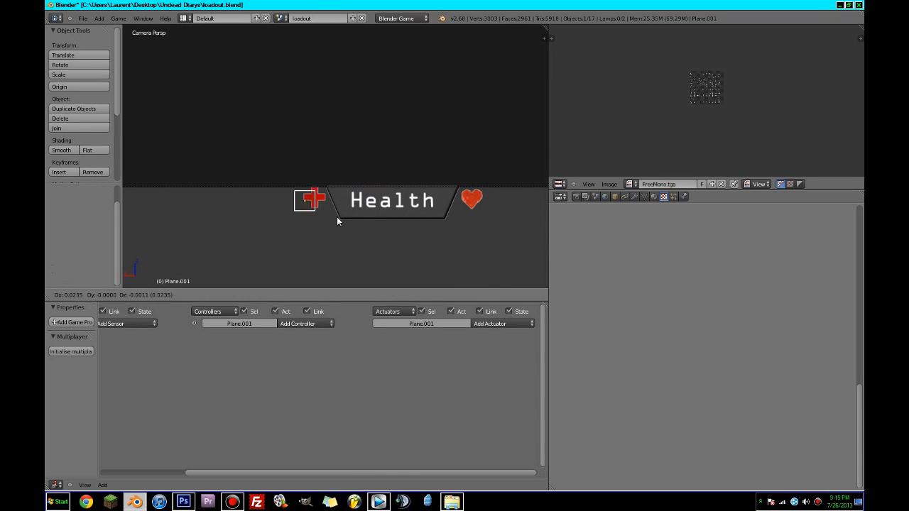
pyautogui.click(301, 220)
# Unwrap the text plane and scale its UV face down by a factor of about 0.396 over the FreeMono character sheet
pyautogui.press('Tab')
pyautogui.press('u')
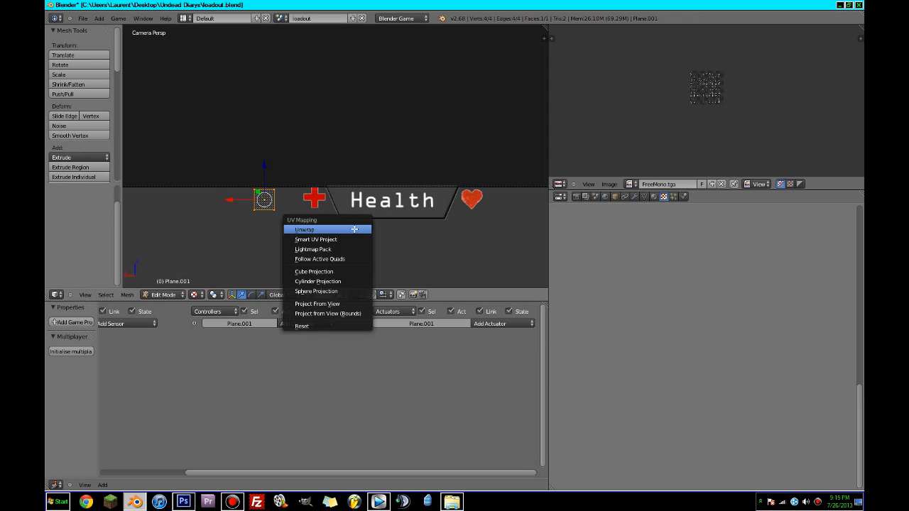
pyautogui.click(356, 229)
pyautogui.scroll(3, 709, 121)
pyautogui.press('s')
pyautogui.click(756, 86)
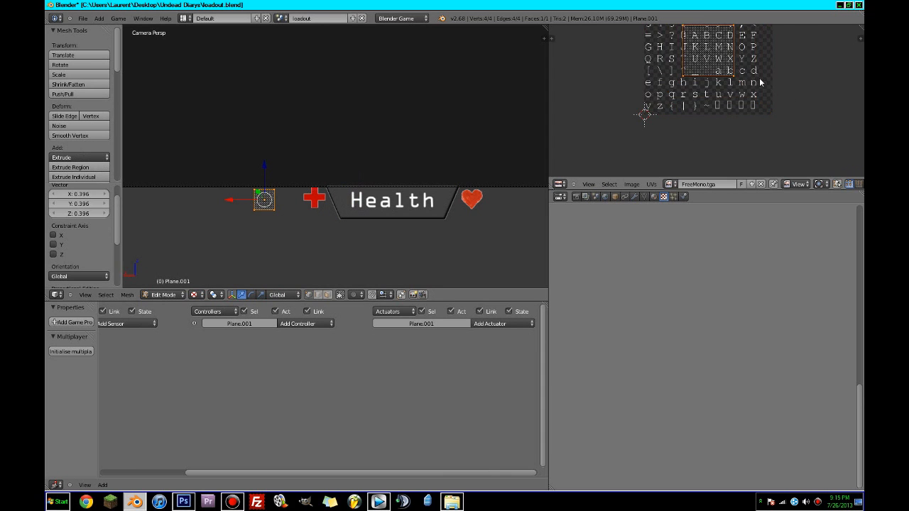
# Move the UV face to the character sheet's upper-left corner, by about -0.446 in X and 0.397 in Y
pyautogui.moveTo(757, 85); pyautogui.dragTo(785, 173, button='middle')
pyautogui.press('g')
pyautogui.click(733, 107)
pyautogui.scroll(5, 744, 172)
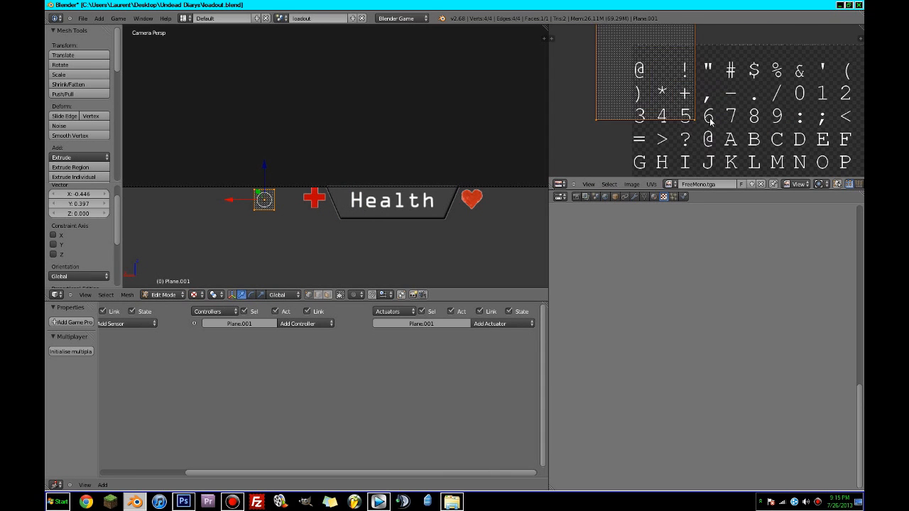
# Shrink the UV face to the size of a single character and place it around the first @ on the FreeMono sheet
pyautogui.press('s')
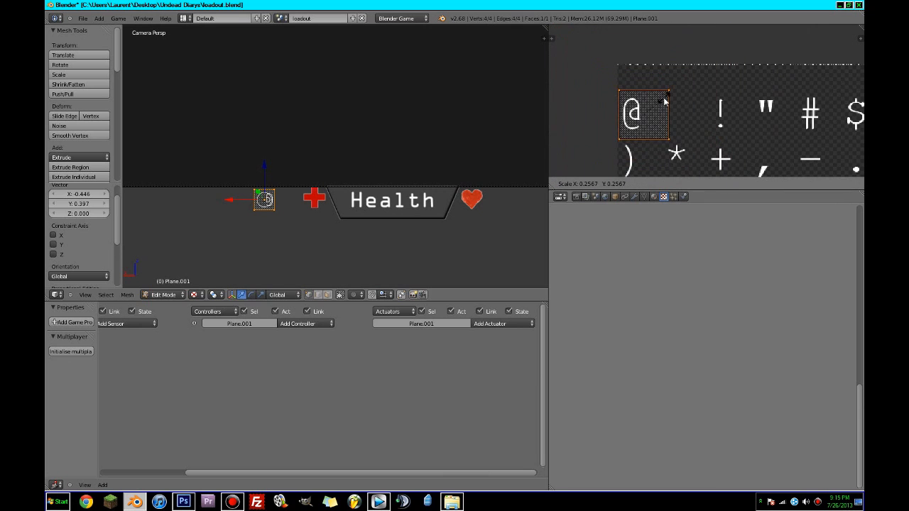
pyautogui.click(660, 108)
pyautogui.scroll(2, 661, 108)
pyautogui.moveTo(661, 108); pyautogui.dragTo(719, 111, button='middle')
pyautogui.press('s')
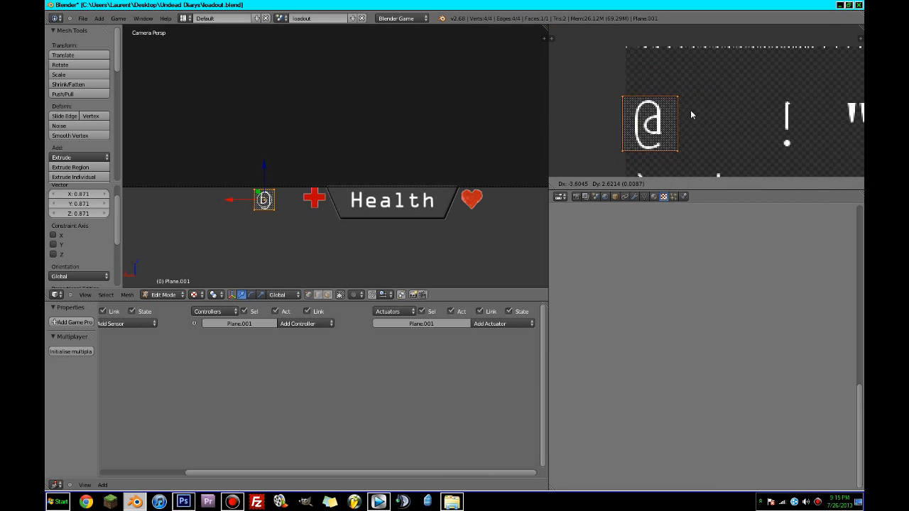
pyautogui.click(691, 115)
# Fine-tune the UV face around the @ by shrinking it, shifting it about 0.002 in X and -0.001 in Y, and scaling it by 1.113
pyautogui.press('s')
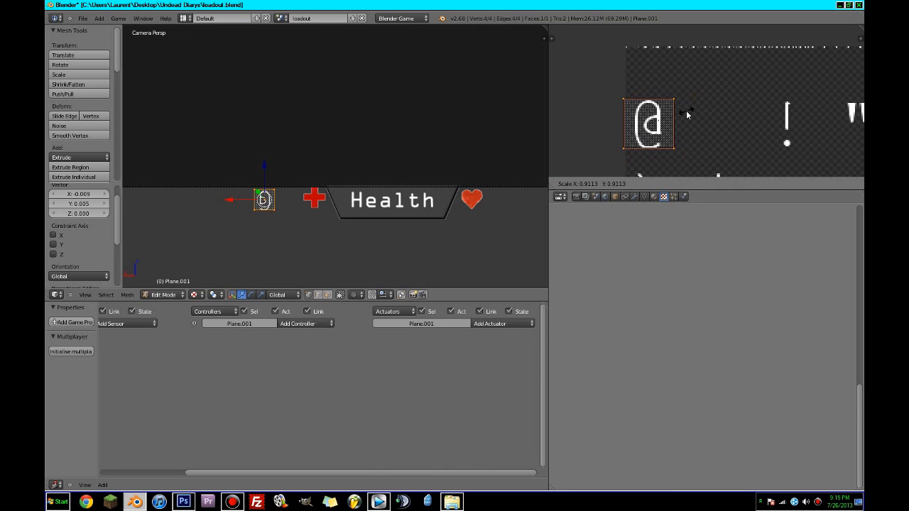
pyautogui.click(686, 111)
pyautogui.press('g')
pyautogui.click(688, 112)
pyautogui.press('s')
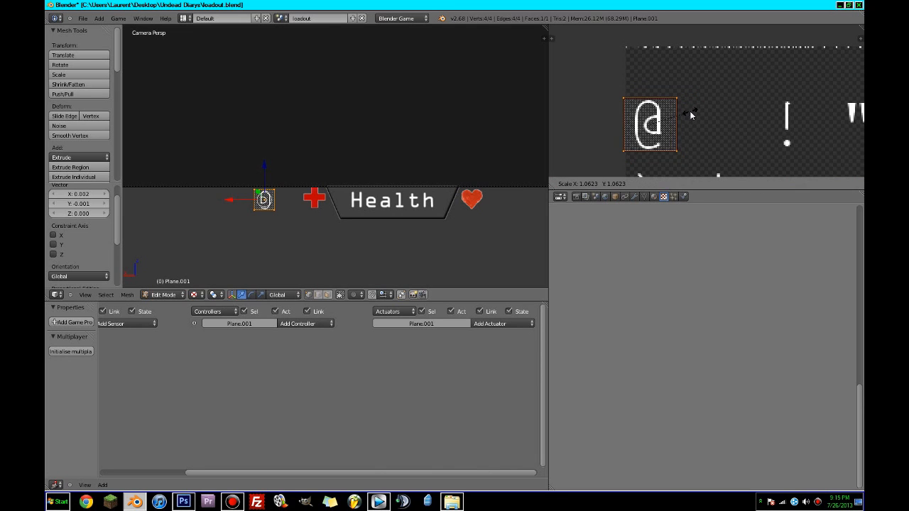
pyautogui.click(692, 110)
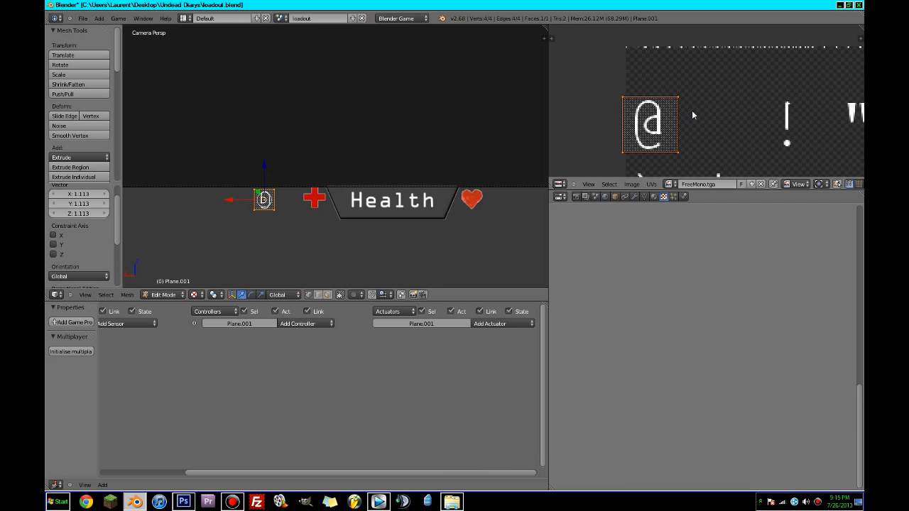
# Rotate the UV face 180°, mirror it by scaling -1 along X, and nudge it about -0.002 in X
pyautogui.write('r180')
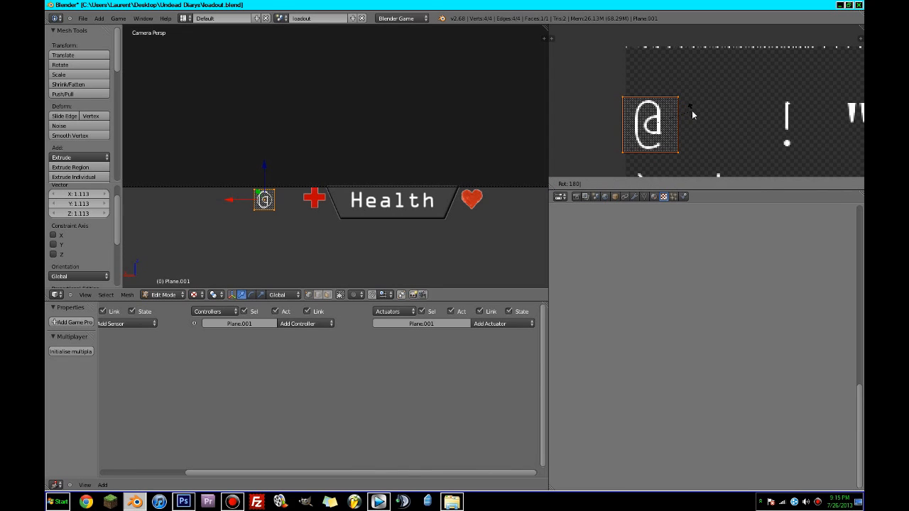
pyautogui.press('Return')
pyautogui.write('sy-1x')
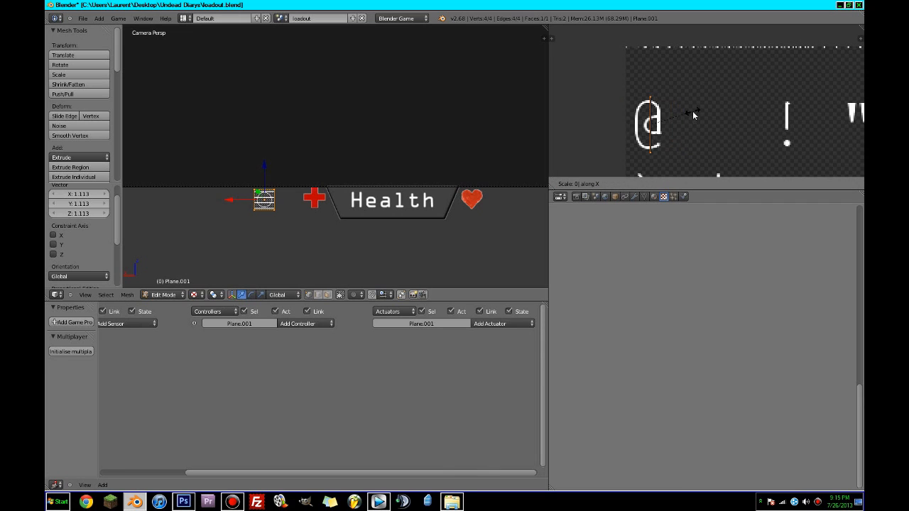
pyautogui.press('Return')
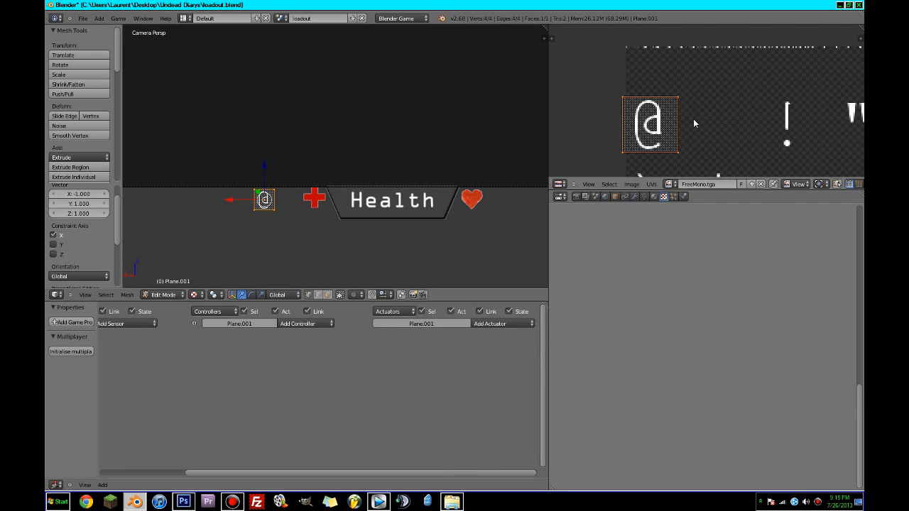
pyautogui.scroll(1, 695, 119)
pyautogui.press('g')
pyautogui.click(695, 124)
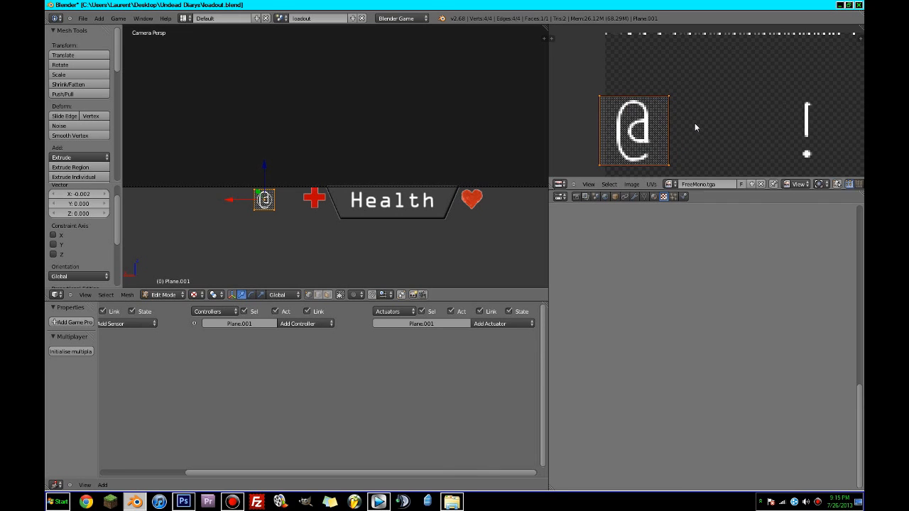
# Return to Object Mode and save the loadout file
pyautogui.press('Tab')
pyautogui.scroll(2, 294, 209)
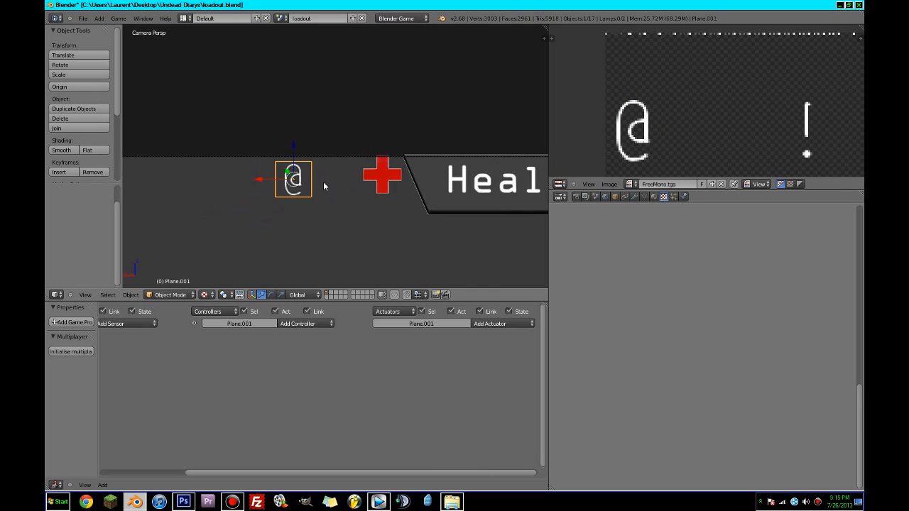
pyautogui.scroll(-2, 323, 182)
pyautogui.hotkey('ctrl', 's')
pyautogui.click(325, 186)
pyautogui.scroll(-6, 340, 197)
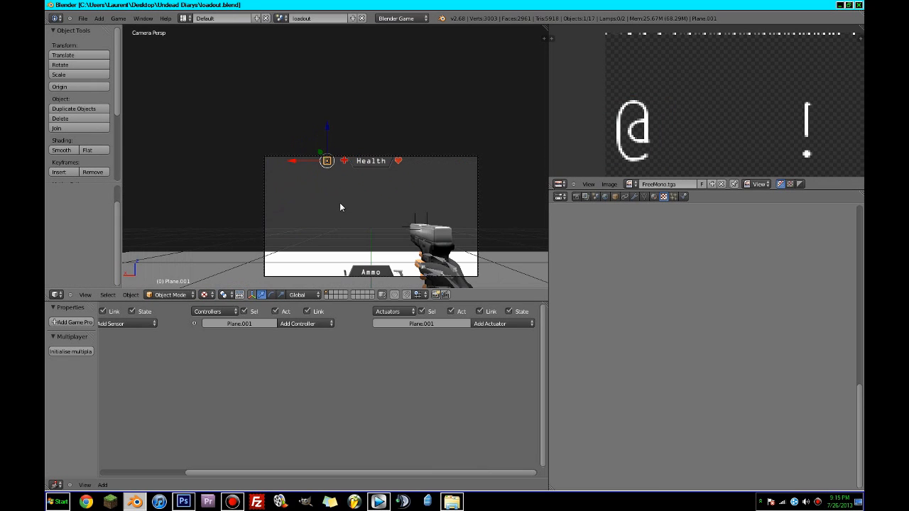
# Widen the logic editor's game property area and rename the text plane health_pack_counter
pyautogui.moveTo(95, 336); pyautogui.dragTo(199, 352)
pyautogui.scroll(2, 289, 260)
pyautogui.scroll(1, 288, 260)
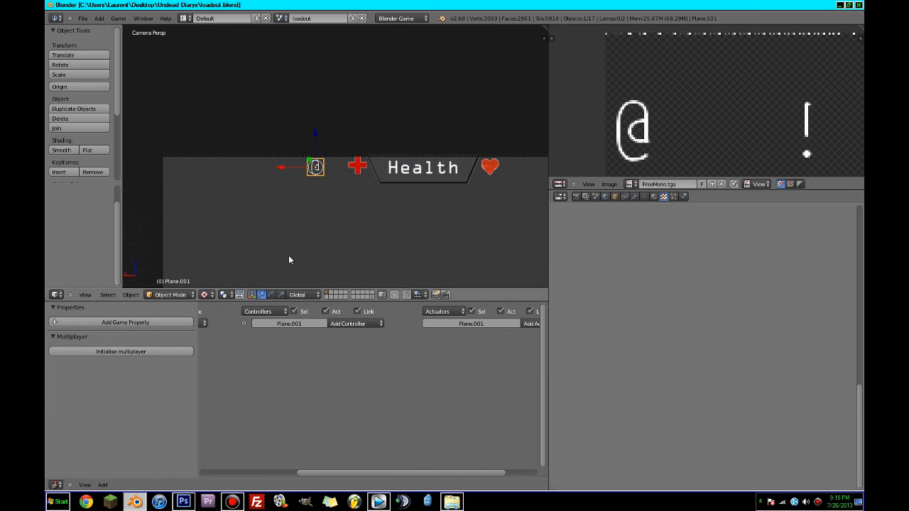
pyautogui.click(616, 198)
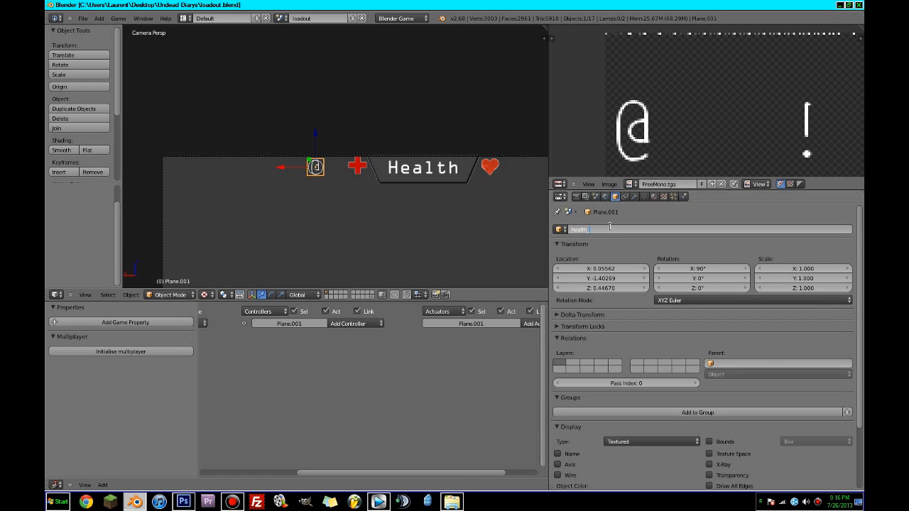
pyautogui.write('unter')
pyautogui.press('Return')
# Duplicate the health pack counter and move the copy about -0.108 along X, just beyond the heart icon
pyautogui.scroll(-4, 439, 189)
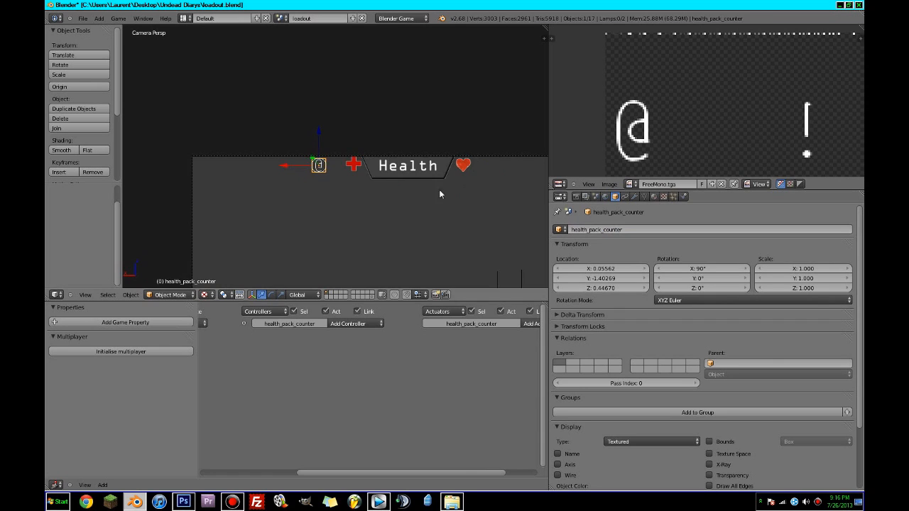
pyautogui.hotkey('shift', 'd')
pyautogui.click(327, 175)
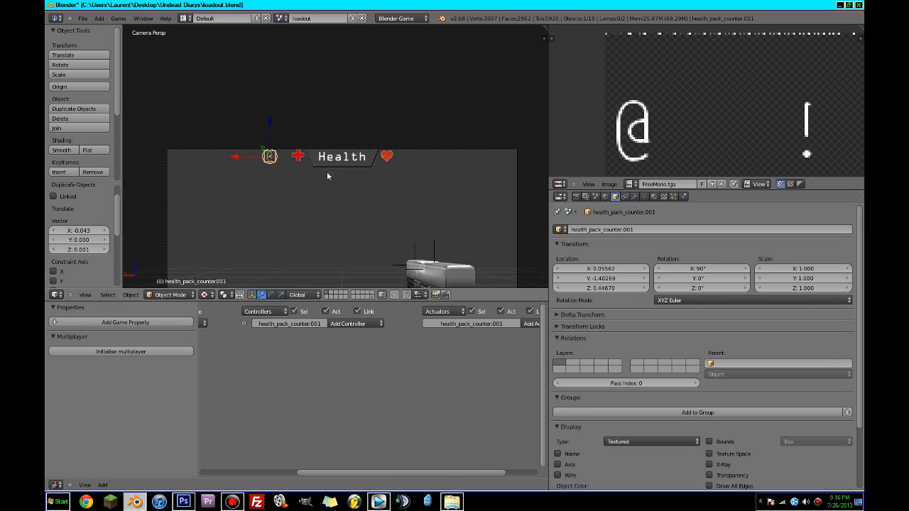
pyautogui.press('g')
pyautogui.press('x')
pyautogui.click(376, 165)
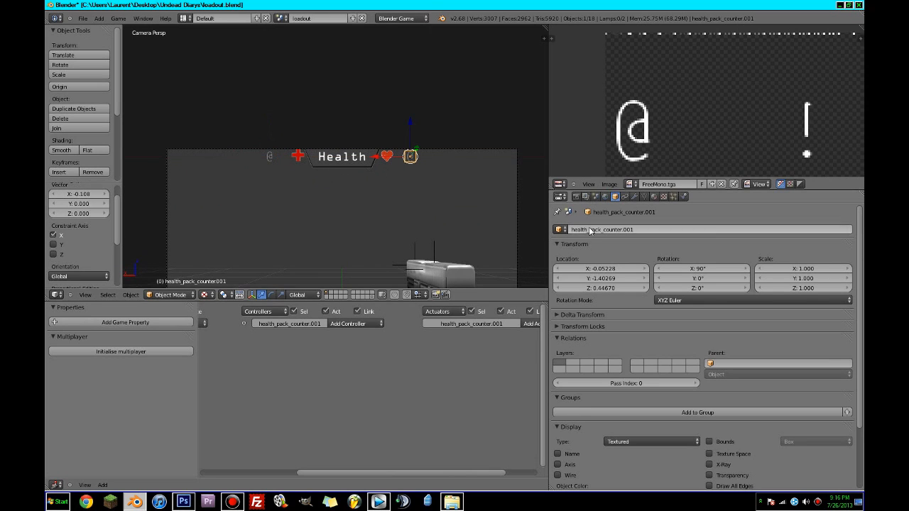
# Rename the duplicated text plane beside the heart health_counter
pyautogui.click(588, 229)
pyautogui.write('health_cou')
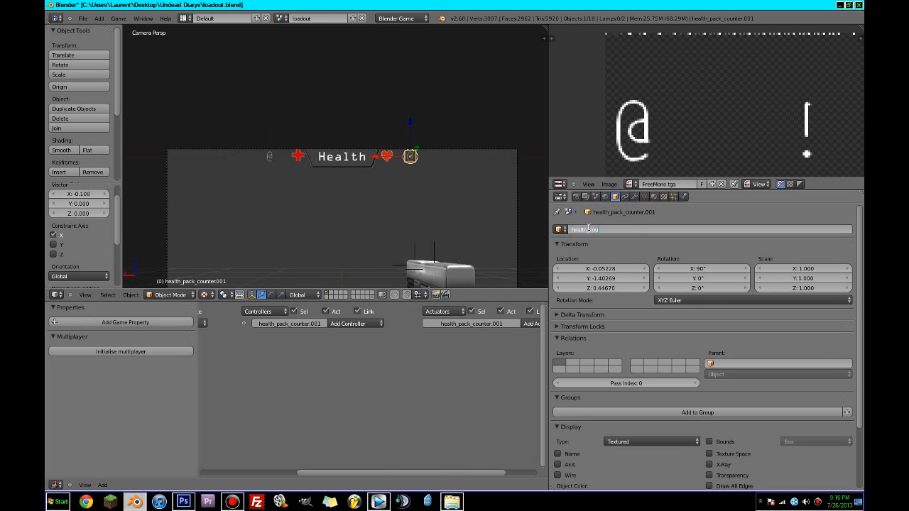
pyautogui.write('nter')
pyautogui.press('Return')
# Add an integer game property named health with value 100 to health_counter, and save the file
pyautogui.click(125, 323)
pyautogui.click(103, 338)
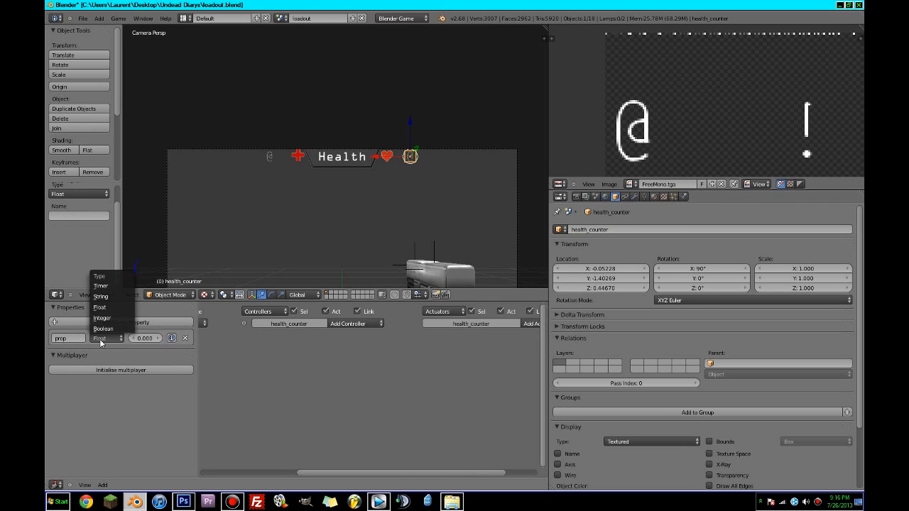
pyautogui.click(103, 318)
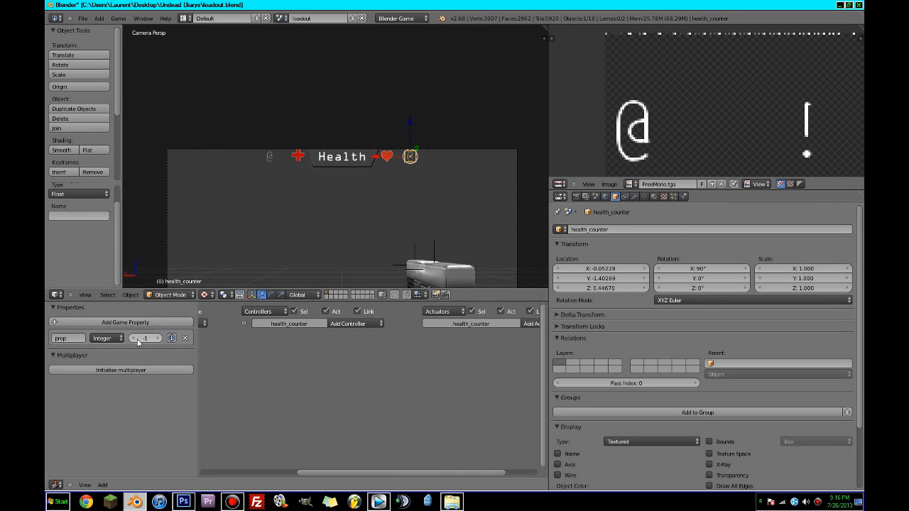
pyautogui.click(145, 338)
pyautogui.write('100')
pyautogui.click(63, 339)
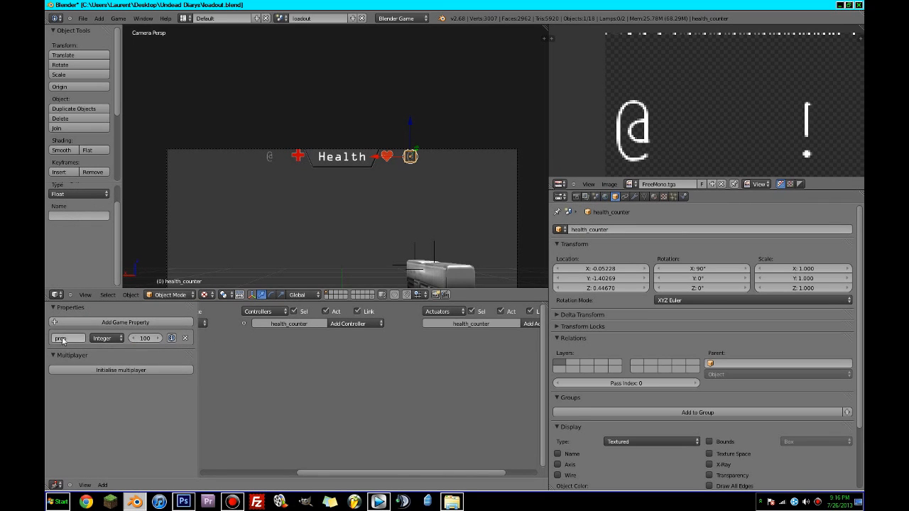
pyautogui.write('health')
pyautogui.press('Return')
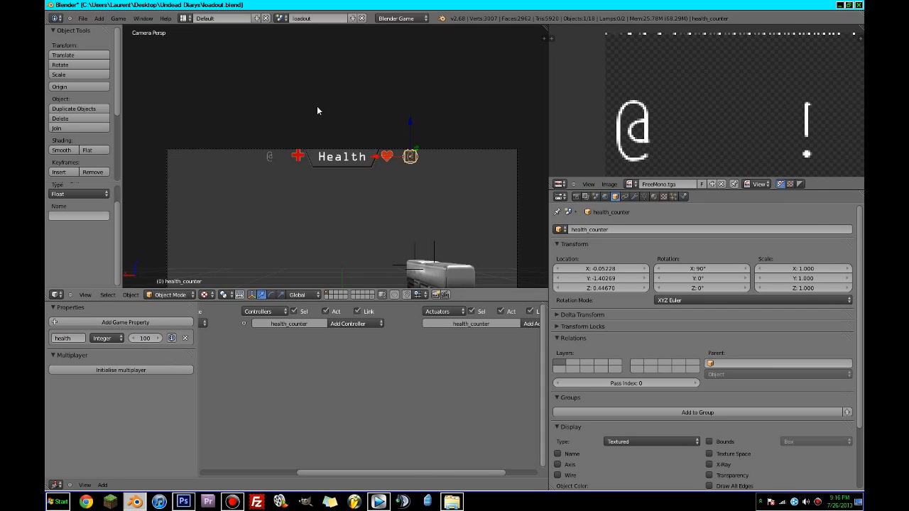
pyautogui.hotkey('ctrl', 's')
pyautogui.click(317, 106)
# Duplicate both health text planes together and move the copies about -0.140 along Z, level with the Ammo label
pyautogui.scroll(-1, 366, 185)
pyautogui.keyDown('shift'); pyautogui.moveTo(372, 201); pyautogui.dragTo(362, 151, button='middle'); pyautogui.keyUp('shift')
pyautogui.keyDown('shift'); pyautogui.rightClick(274, 103); pyautogui.keyUp('shift')
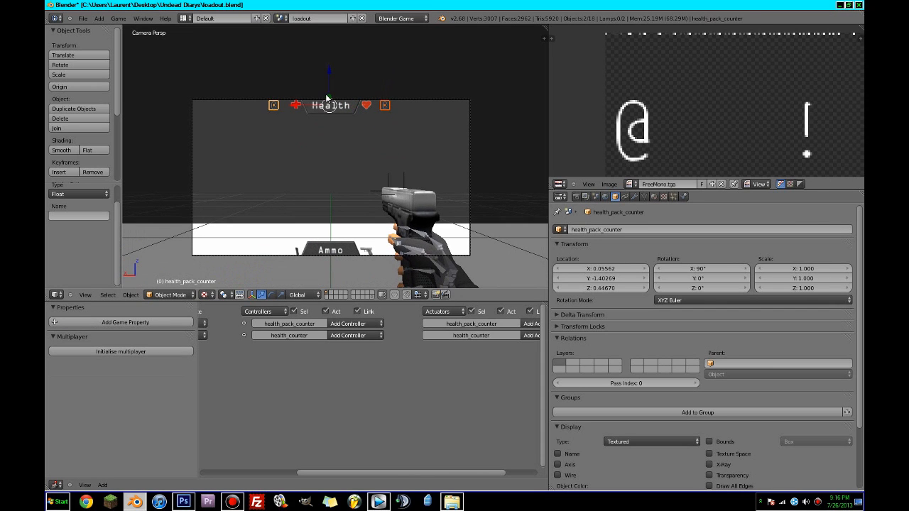
pyautogui.hotkey('shift', 'd')
pyautogui.click(331, 101)
pyautogui.press('g')
pyautogui.press('z')
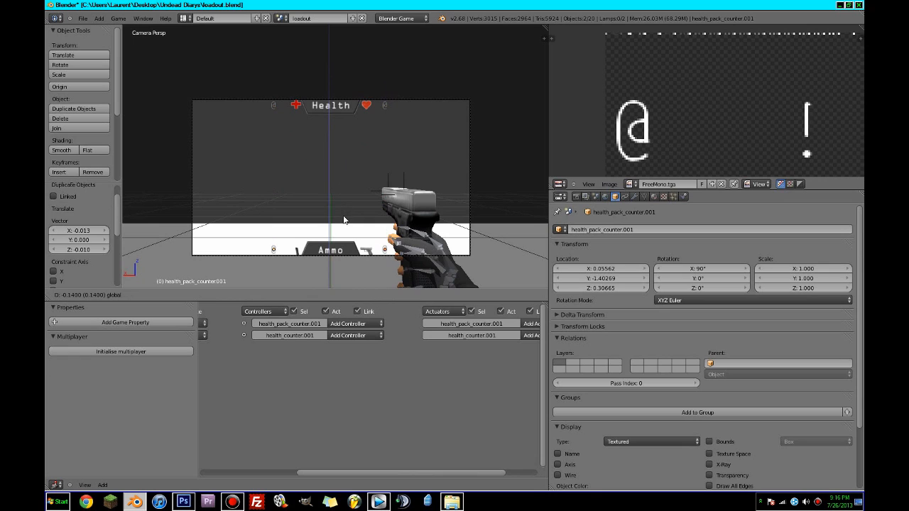
pyautogui.click(334, 226)
# Rename the text plane beside the Ammo label's bullet icon clip_counter
pyautogui.rightClick(278, 253)
pyautogui.rightClick(277, 249)
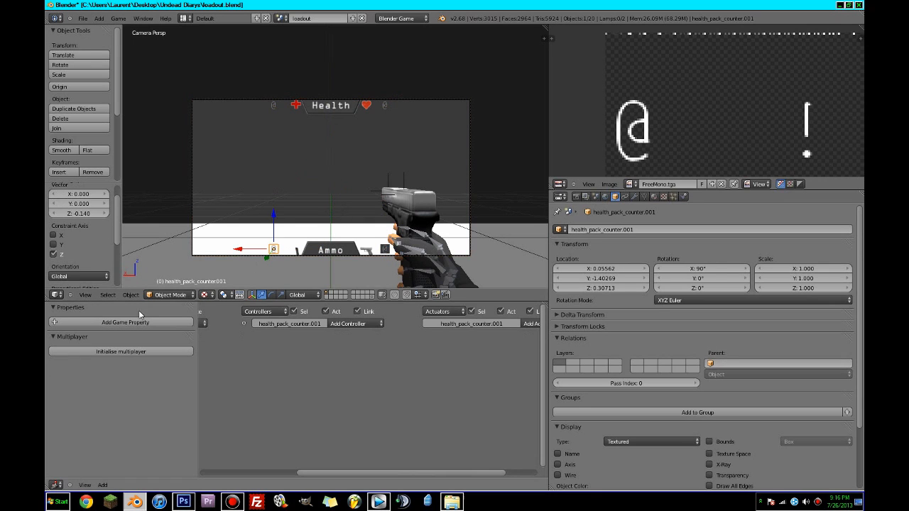
pyautogui.click(602, 230)
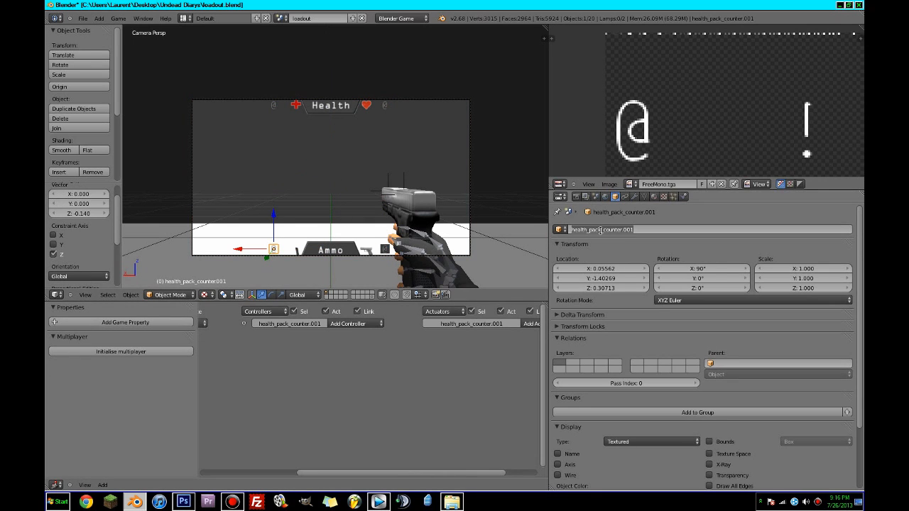
pyautogui.write('ammo_count')
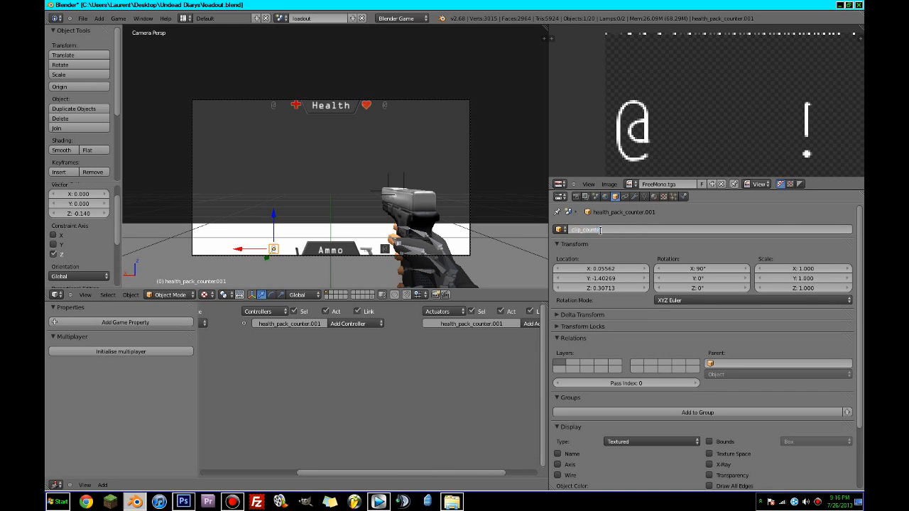
pyautogui.press('Return')
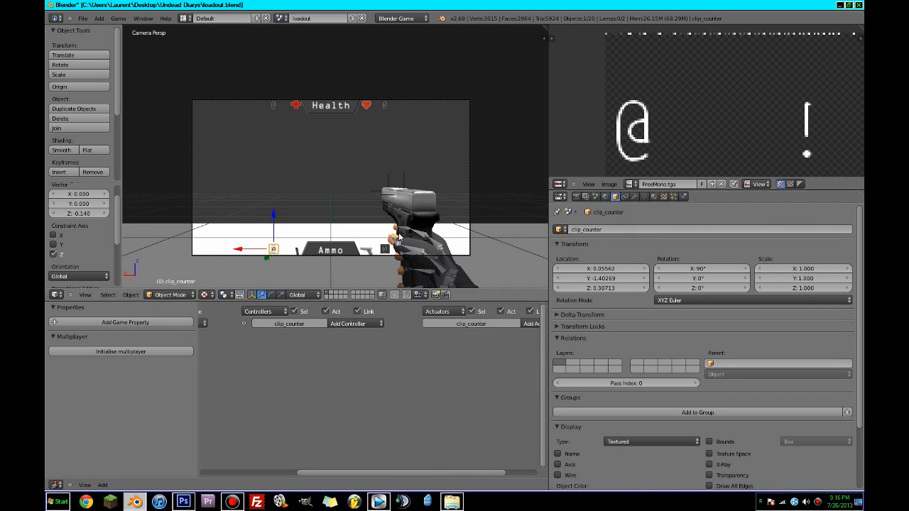
# Rename the text plane beside the Ammo label's gun icon current_clip_counter
pyautogui.rightClick(387, 249)
pyautogui.doubleClick(602, 230)
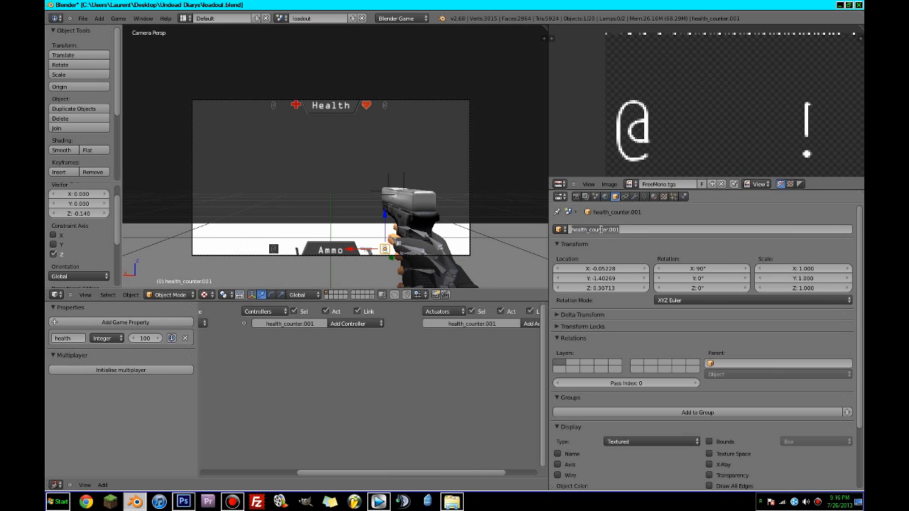
pyautogui.write('cl')
pyautogui.write('rrent_clip_counter')
pyautogui.press('Return')
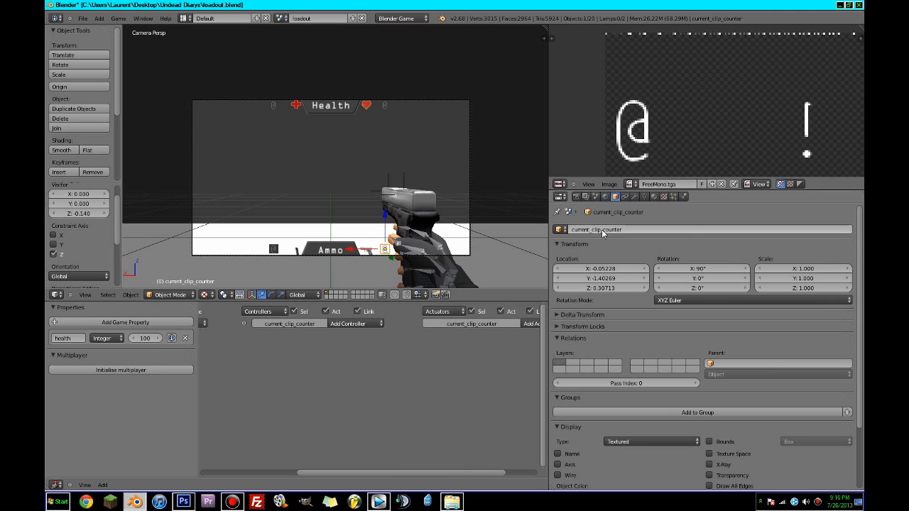
# Switch to Chrome, search Google for "how many rounds can a glock hold", and return to Blender
pyautogui.click(86, 502)
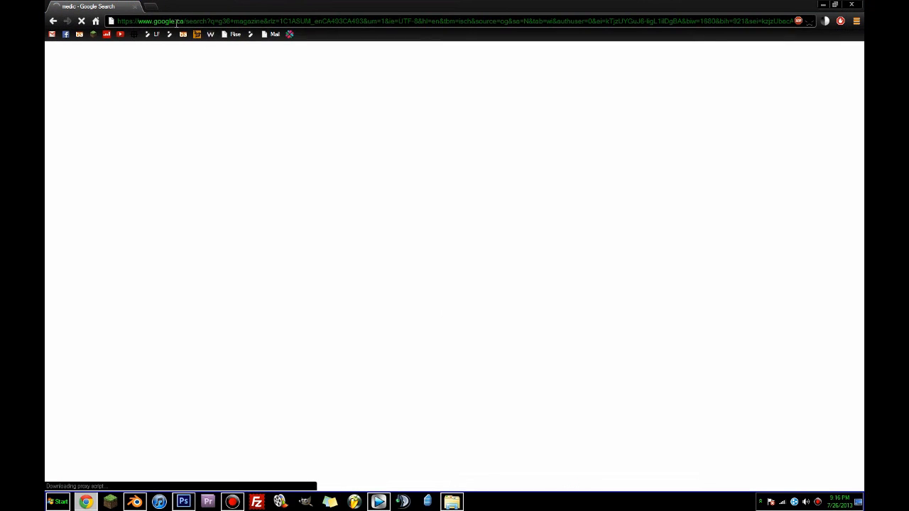
pyautogui.hotkey('ctrl', 'l')
pyautogui.write('how many rou')
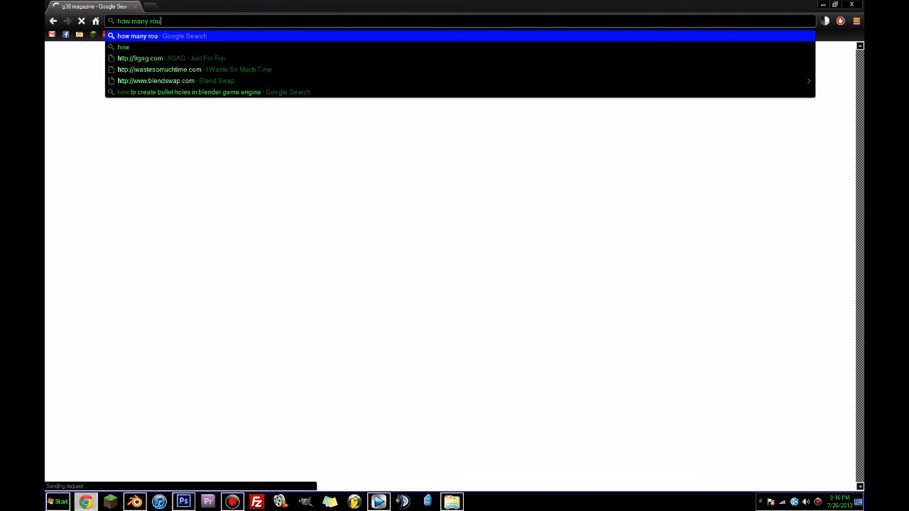
pyautogui.write('nds can a ')
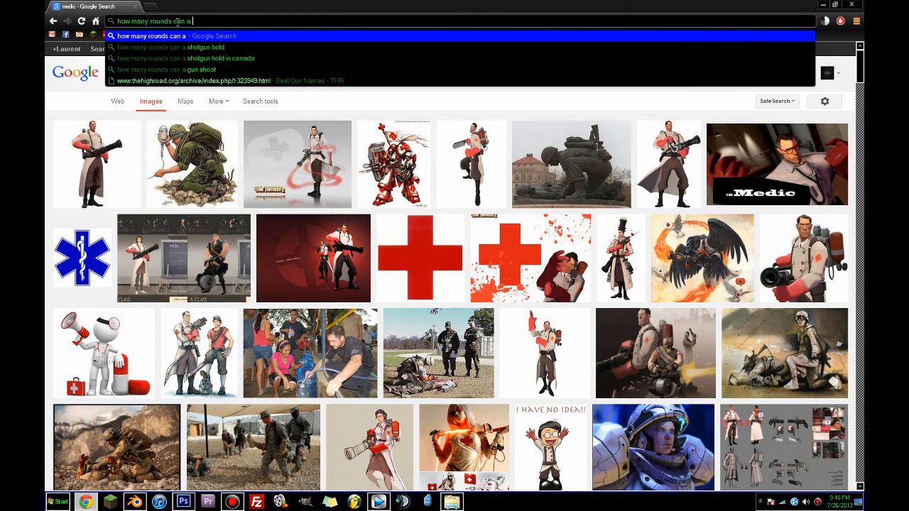
pyautogui.write('glock hold')
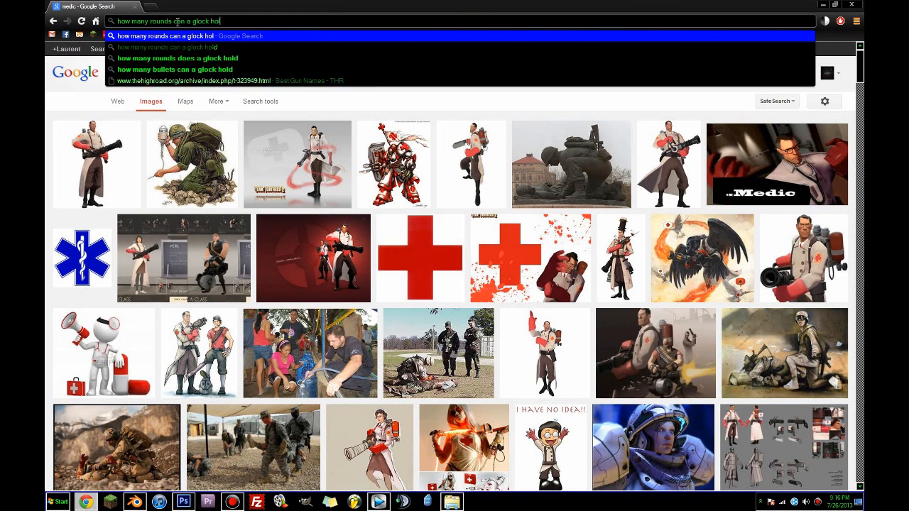
pyautogui.press('Return')
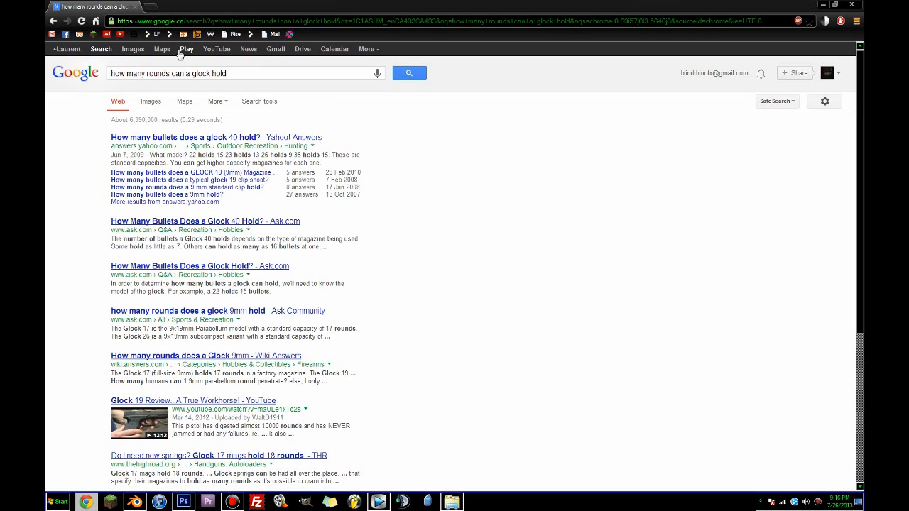
pyautogui.hotkey('alt', 'Tab')
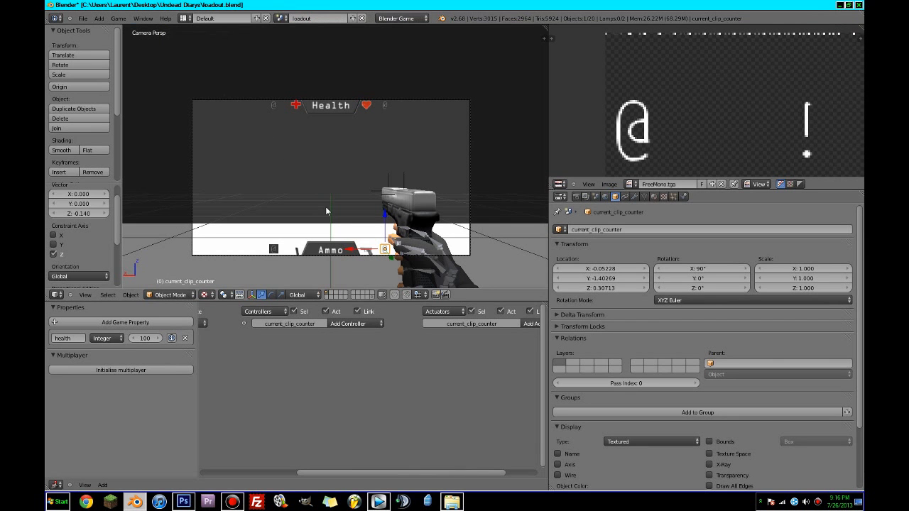
# Set the current_clip_counter plane's integer game property to 15 and save the file
pyautogui.click(148, 339)
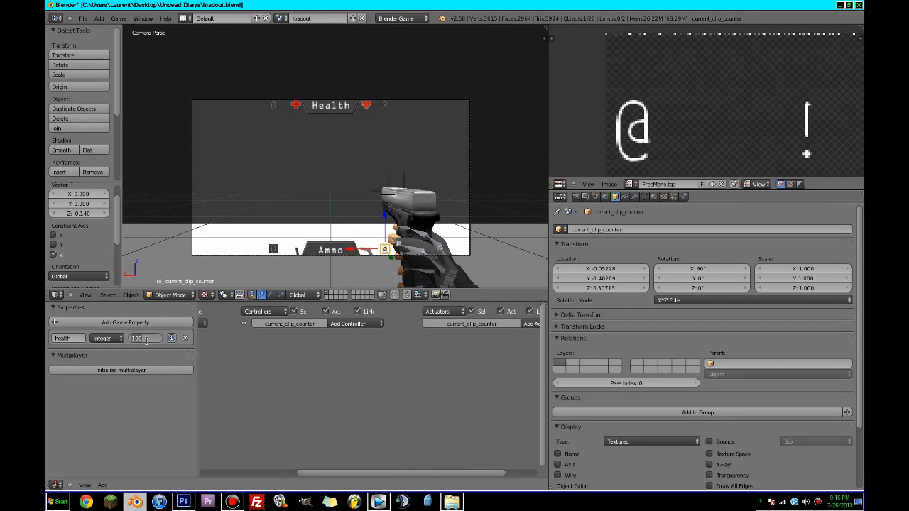
pyautogui.write('15')
pyautogui.press('Return')
pyautogui.hotkey('ctrl', 's')
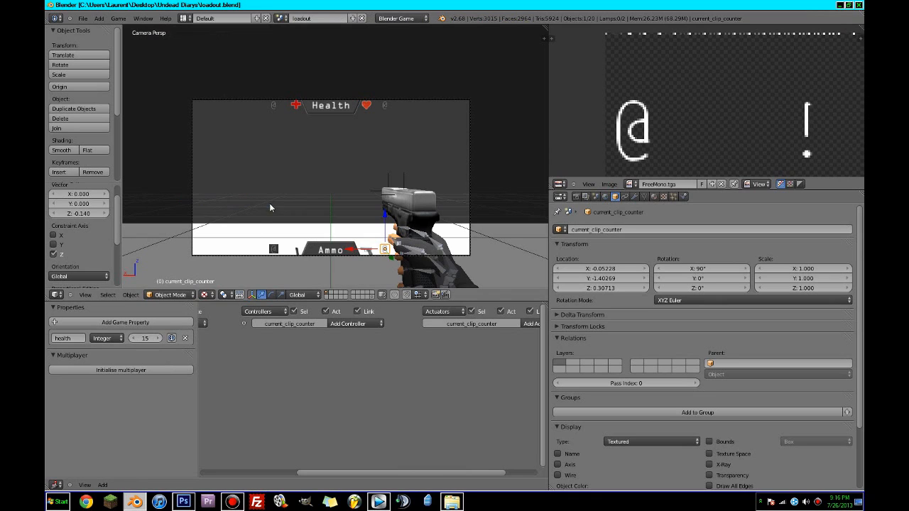
# Rename the current_clip_counter plane's game property current_ammo and save over the file
pyautogui.click(75, 338)
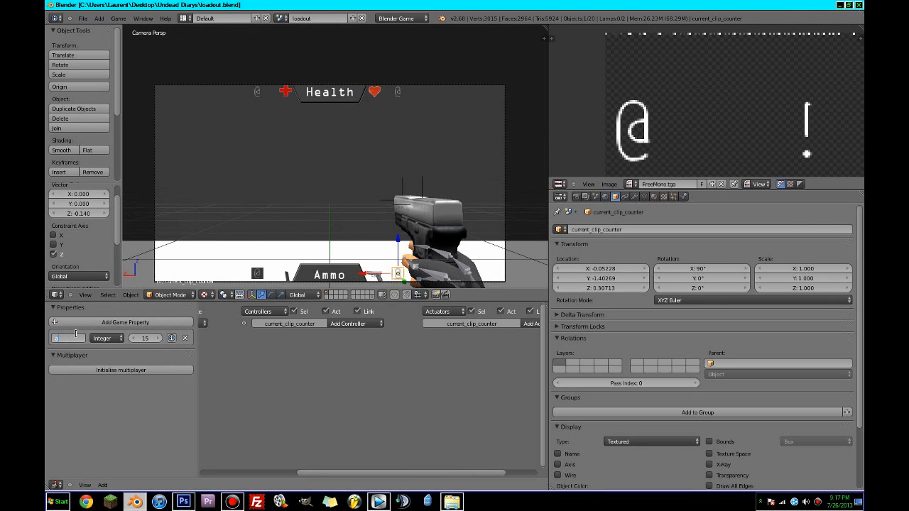
pyautogui.write('curre')
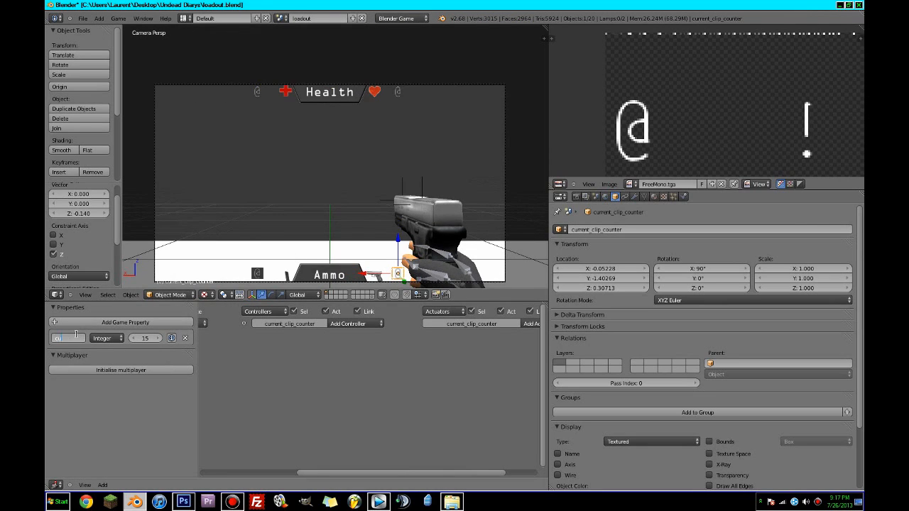
pyautogui.write('nt_ammo')
pyautogui.press('Return')
pyautogui.hotkey('ctrl', 's')
pyautogui.click(276, 226)
# Parent all four counter text planes to the eyes camera using Object (Keep Transform)
pyautogui.rightClick(259, 274)
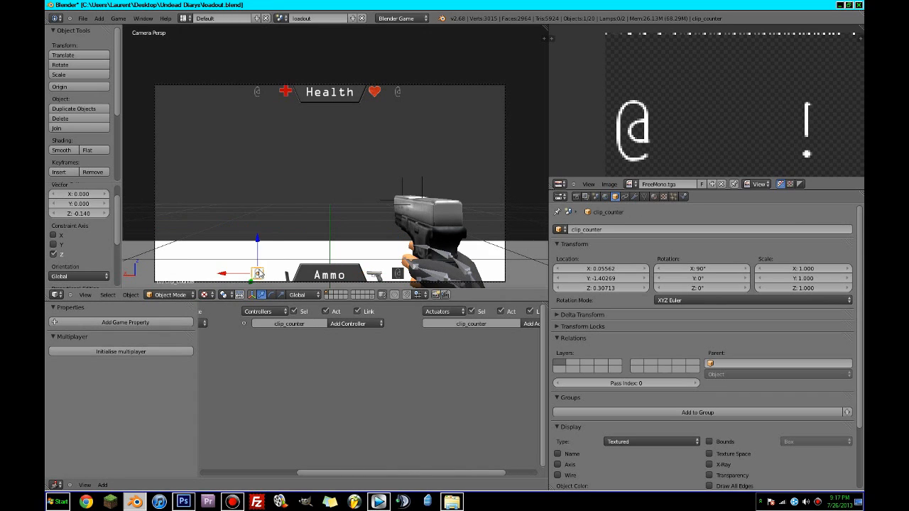
pyautogui.keyDown('shift'); pyautogui.rightClick(398, 275); pyautogui.keyUp('shift')
pyautogui.keyDown('shift'); pyautogui.rightClick(397, 93); pyautogui.keyUp('shift')
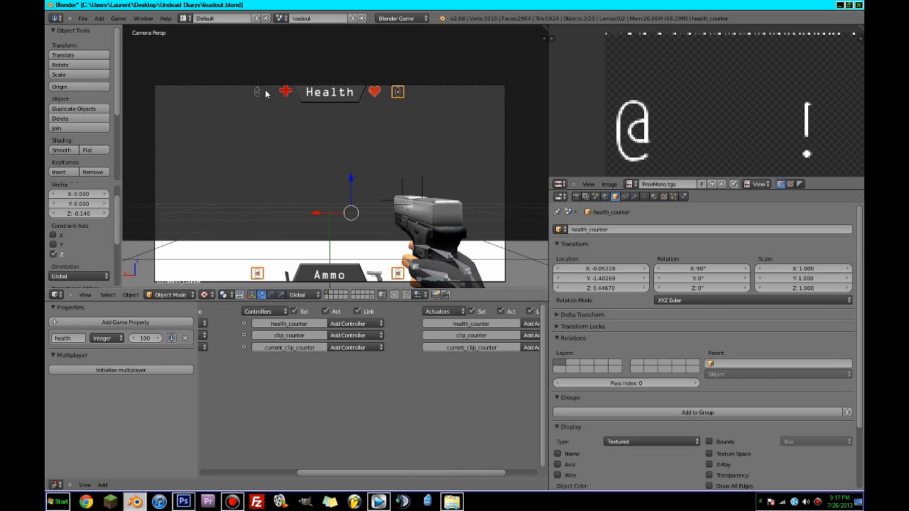
pyautogui.press('KP_0')
pyautogui.keyDown('shift'); pyautogui.rightClick(335, 88); pyautogui.keyUp('shift')
pyautogui.hotkey('ctrl', 'p')
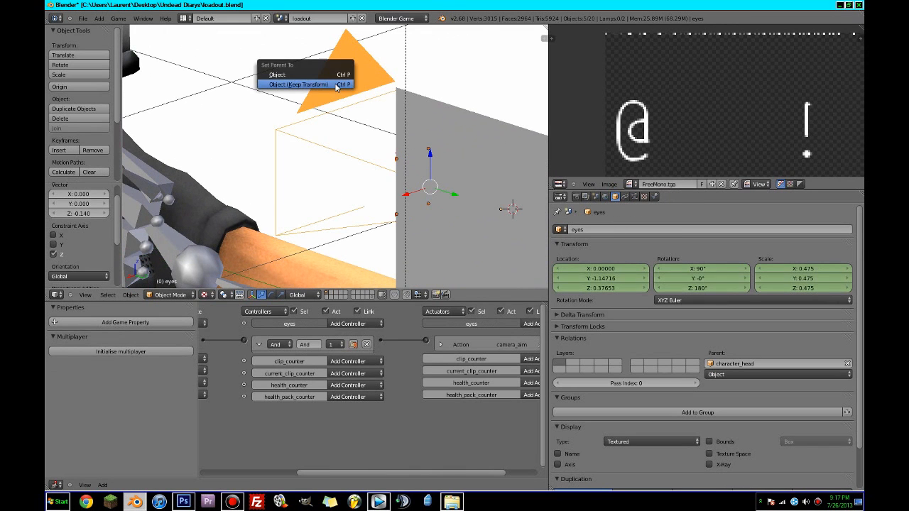
pyautogui.click(337, 85)
# Maximize the camera view, save over the file, and run the game briefly to check the HUD counters
pyautogui.press('KP_0')
pyautogui.hotkey('ctrl', 'Up')
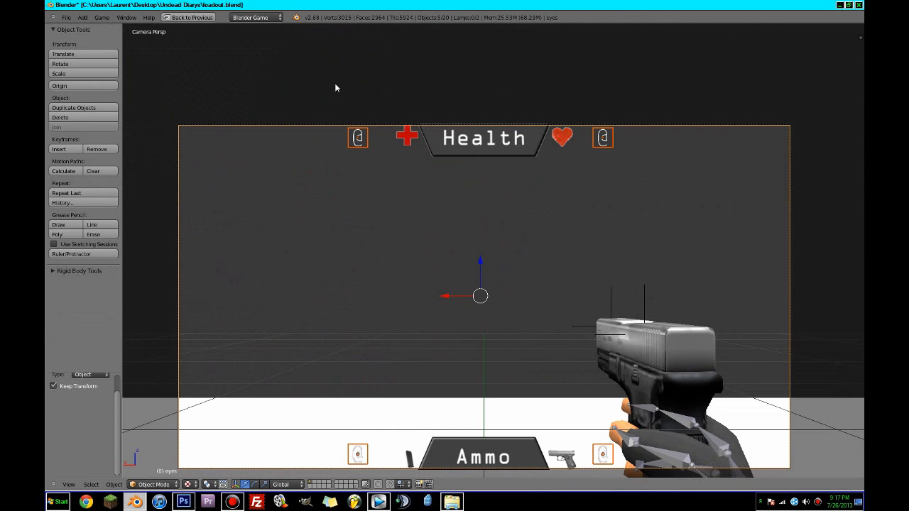
pyautogui.hotkey('ctrl', 's')
pyautogui.click(337, 85)
pyautogui.press('p')
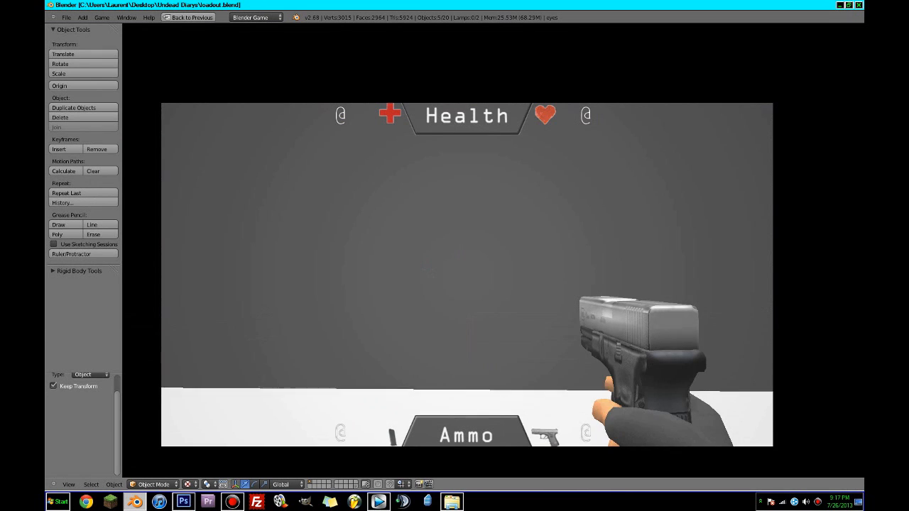
pyautogui.press('Escape')
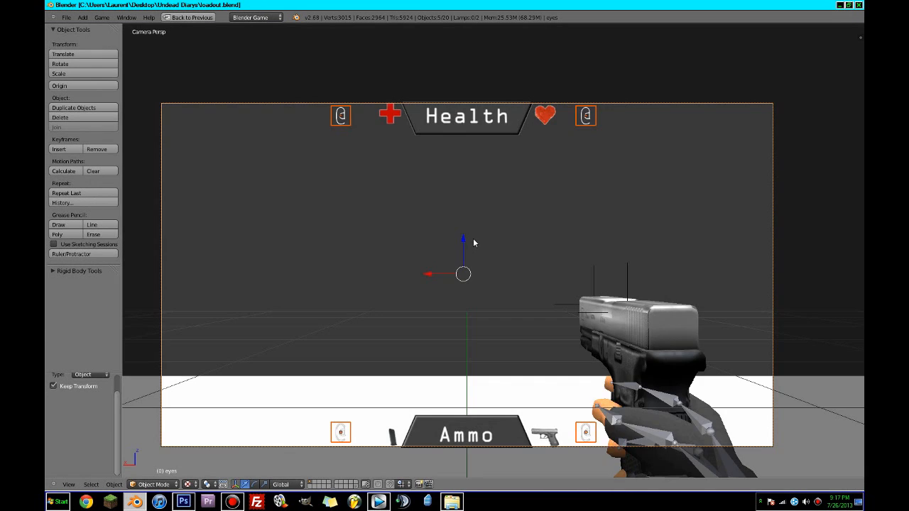
# Restore the multi-pane layout and rename the game property of the plane beside the Ammo label's gun icon Text
pyautogui.hotkey('ctrl', 'Up')
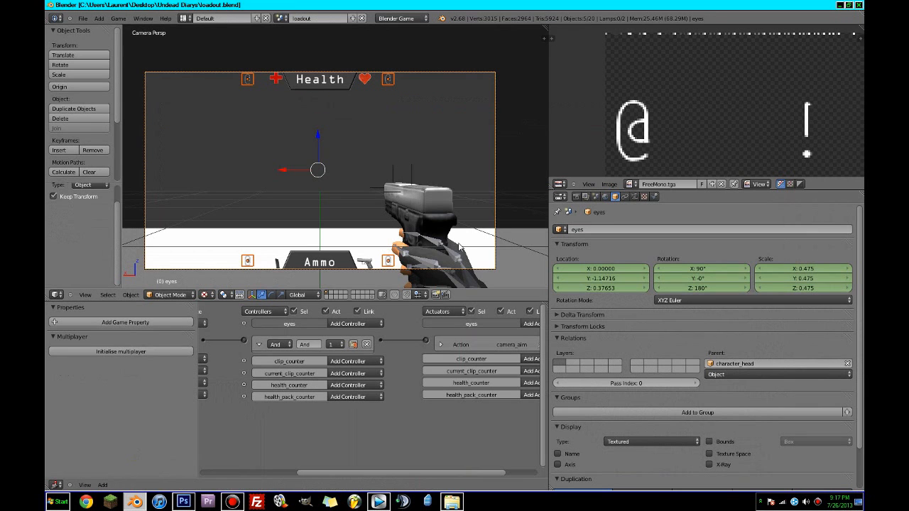
pyautogui.rightClick(390, 262)
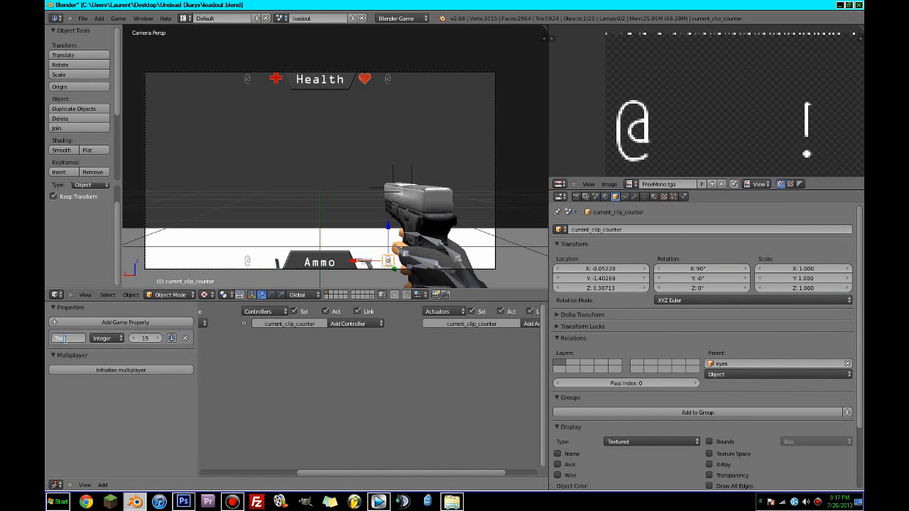
pyautogui.rightClick(242, 264)
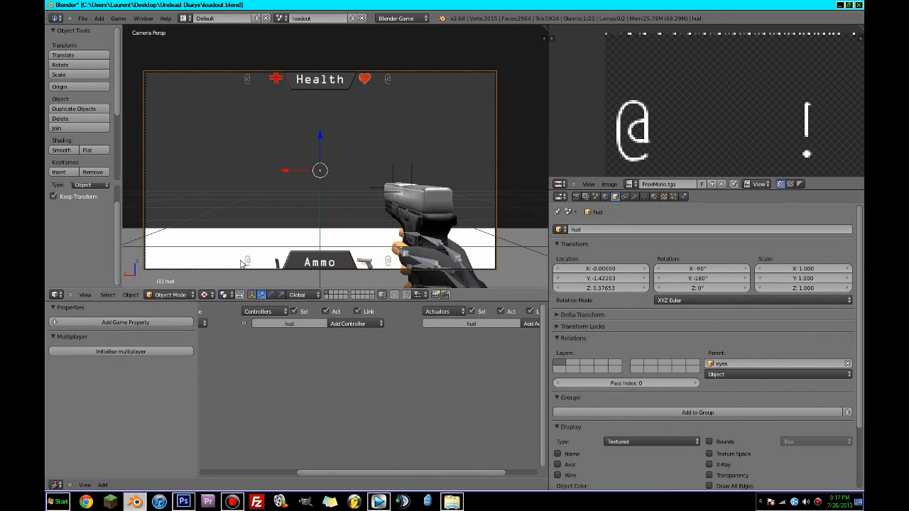
pyautogui.rightClick(241, 264)
pyautogui.rightClick(247, 80)
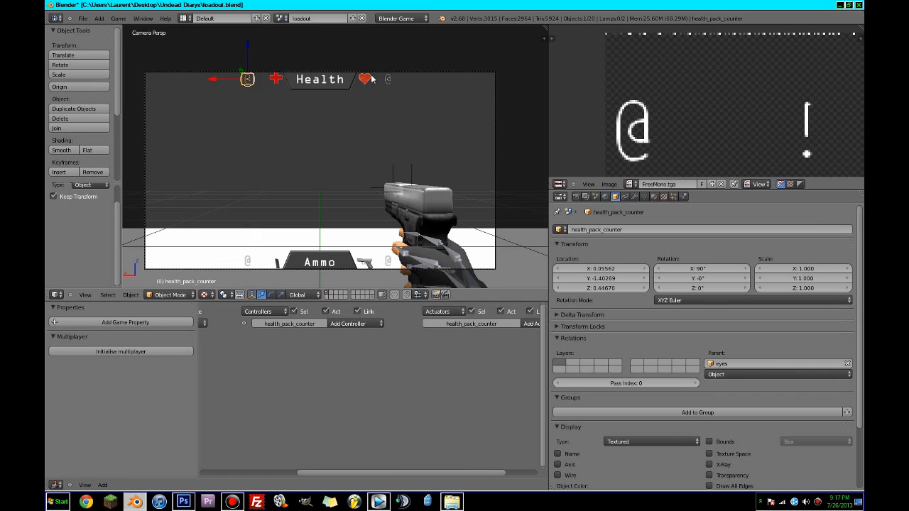
# Rename the game property of the text plane beside the heart icon Text and save over the file
pyautogui.rightClick(388, 79)
pyautogui.click(64, 338)
pyautogui.press('BackSpace')
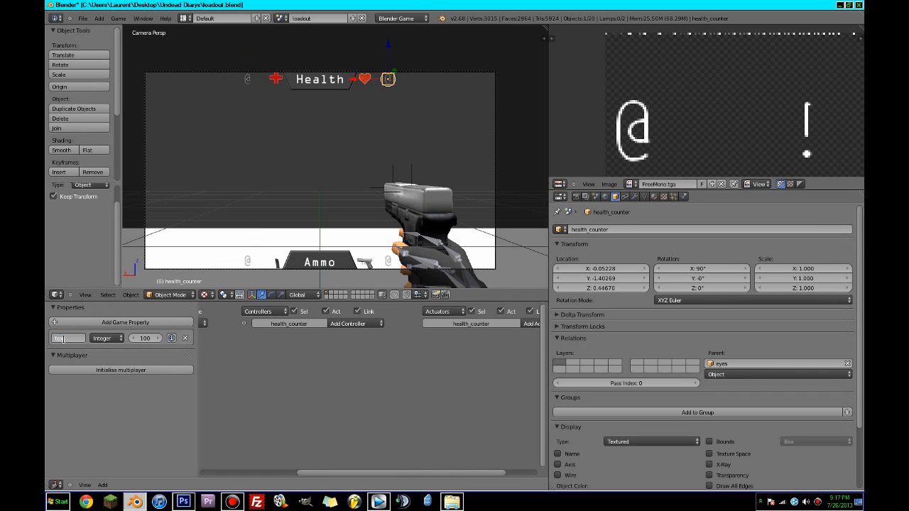
pyautogui.write('Text')
pyautogui.press('Return')
pyautogui.hotkey('ctrl', 's')
pyautogui.click(333, 182)
# Select the plane beside the Ammo label's gun icon and run the game briefly to check the counters
pyautogui.rightClick(389, 260)
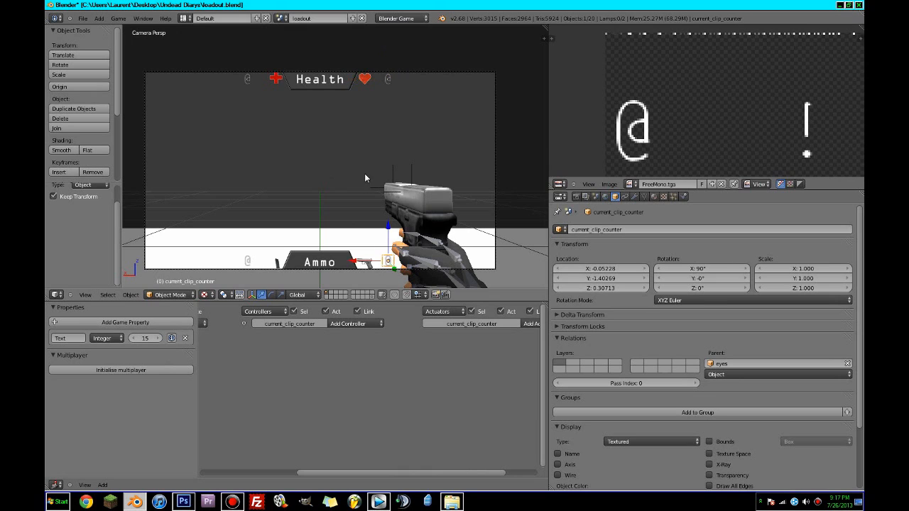
pyautogui.press('p')
pyautogui.press('Escape')
pyautogui.press('x')
# Rename the text plane beside the Ammo label's bullet icon Text and replace that name with current_clip_counter
pyautogui.rightClick(247, 262)
pyautogui.click(602, 229)
pyautogui.press('BackSpace')
pyautogui.write('Tex')
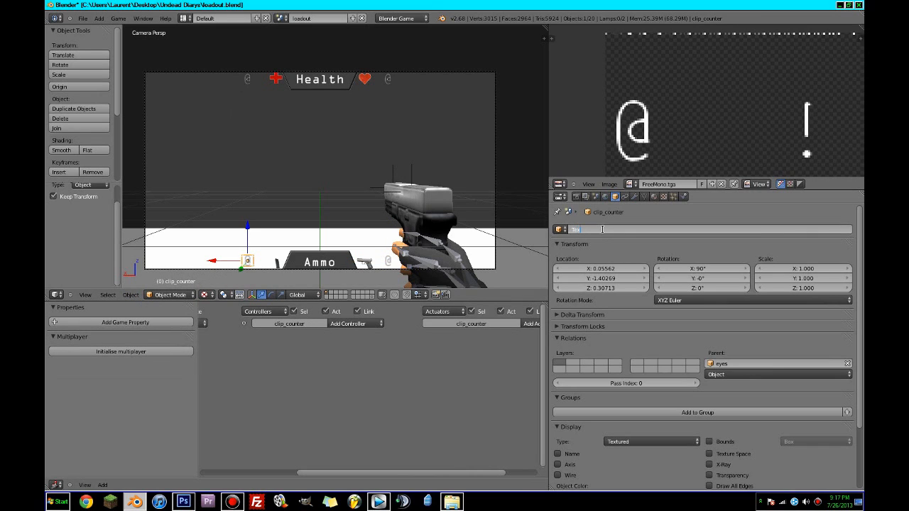
pyautogui.write('t')
pyautogui.press('Return')
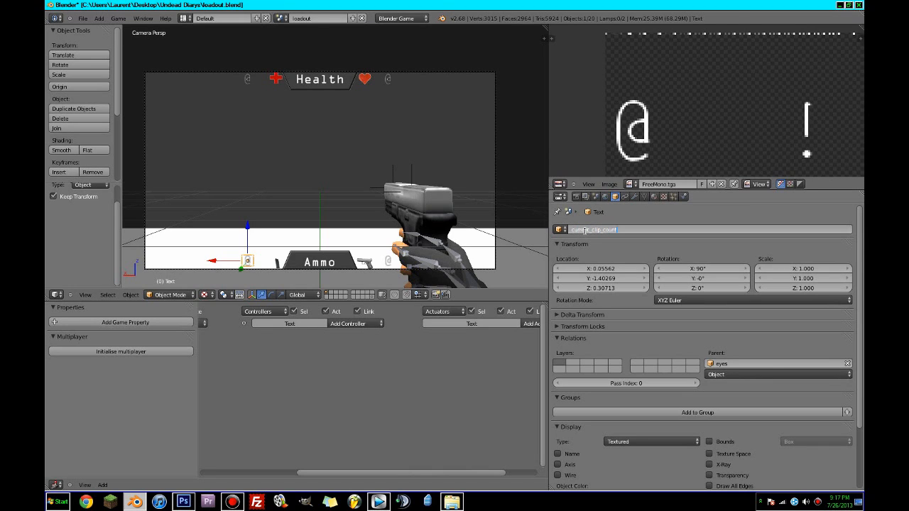
pyautogui.write('er')
pyautogui.press('Return')
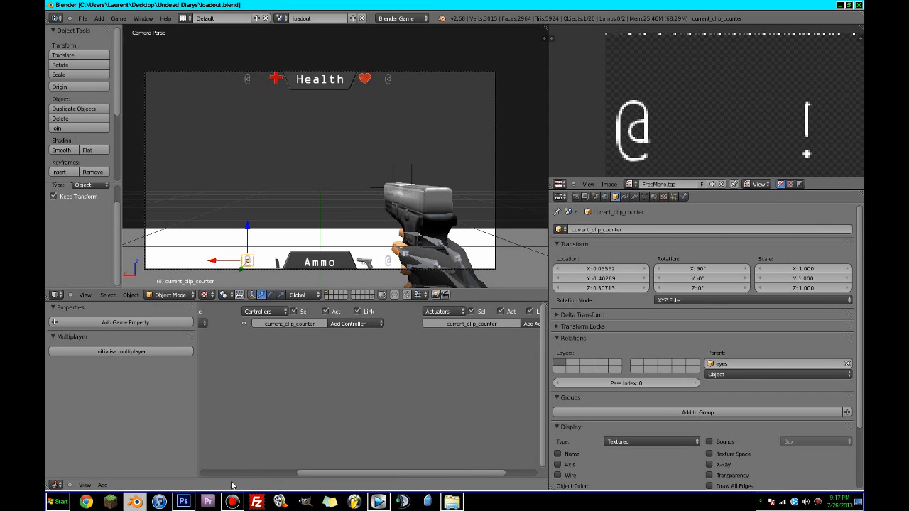
pyautogui.click(232, 502)
pyautogui.click(452, 502)
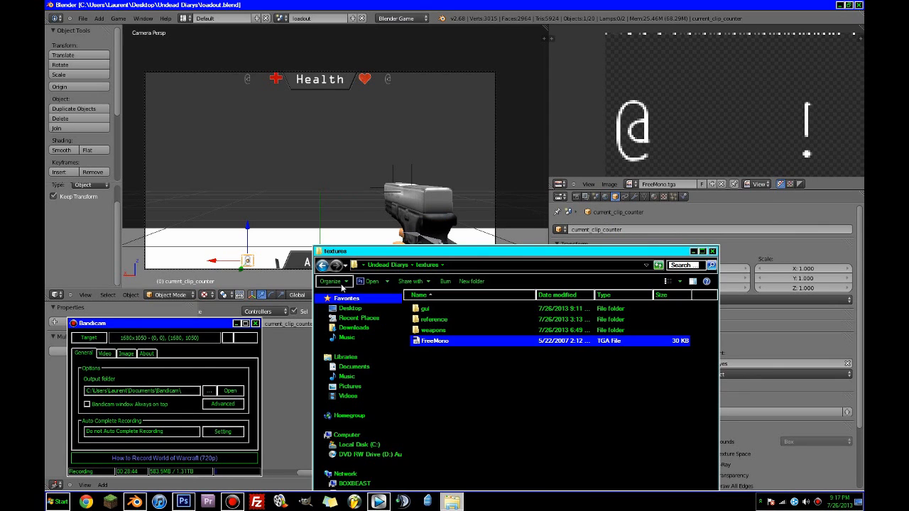
pyautogui.click(323, 267)
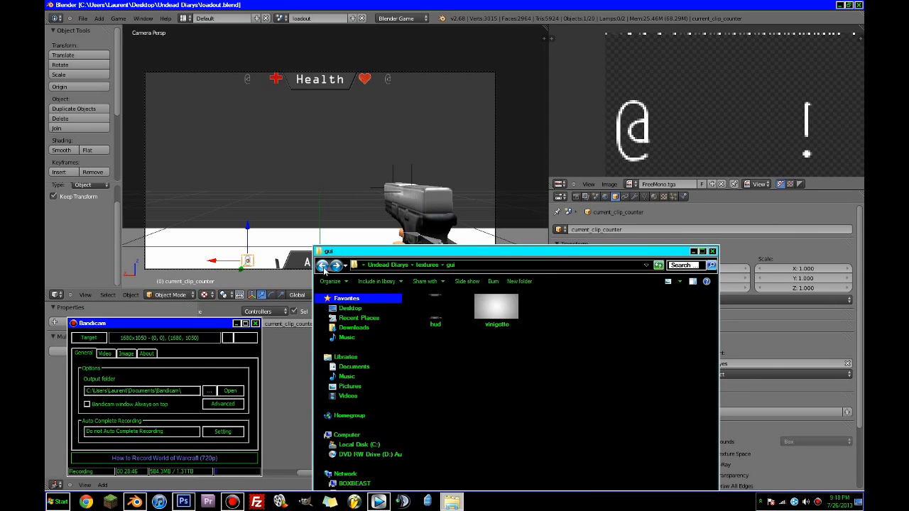
pyautogui.click(324, 268)
pyautogui.click(228, 338)
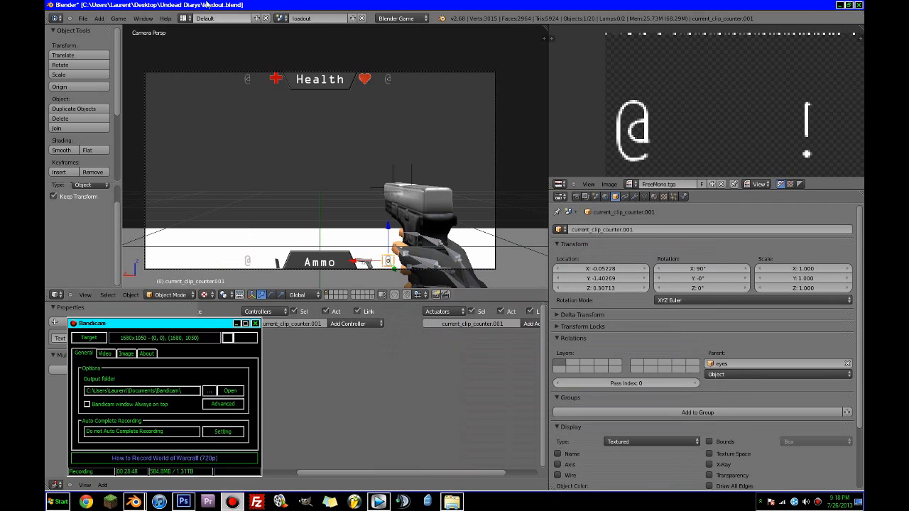
pyautogui.click(229, 4)
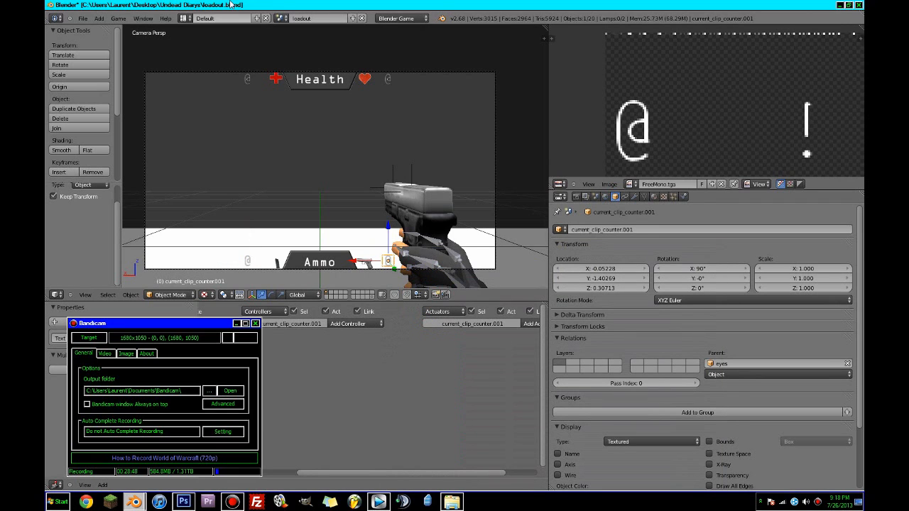
# Run the game twice from the camera view to check the counters beside the Ammo label, stopping it each time
pyautogui.scroll(2, 313, 272)
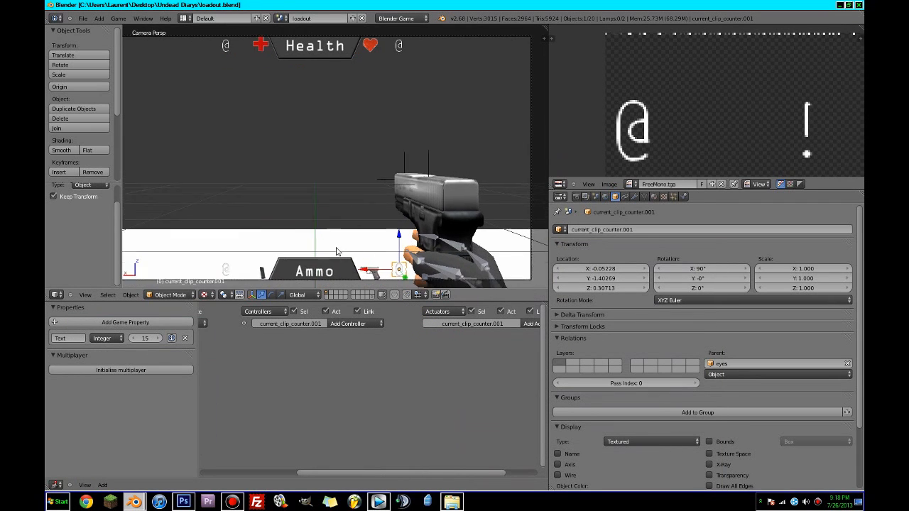
pyautogui.keyDown('shift'); pyautogui.moveTo(337, 252); pyautogui.dragTo(330, 201, button='middle'); pyautogui.keyUp('shift')
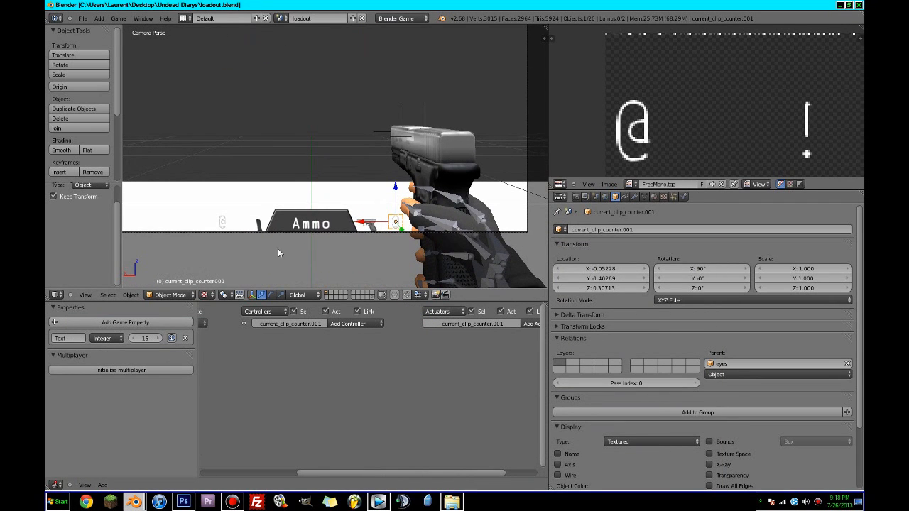
pyautogui.press('p')
pyautogui.press('Escape')
pyautogui.scroll(-3, 343, 209)
pyautogui.press('p')
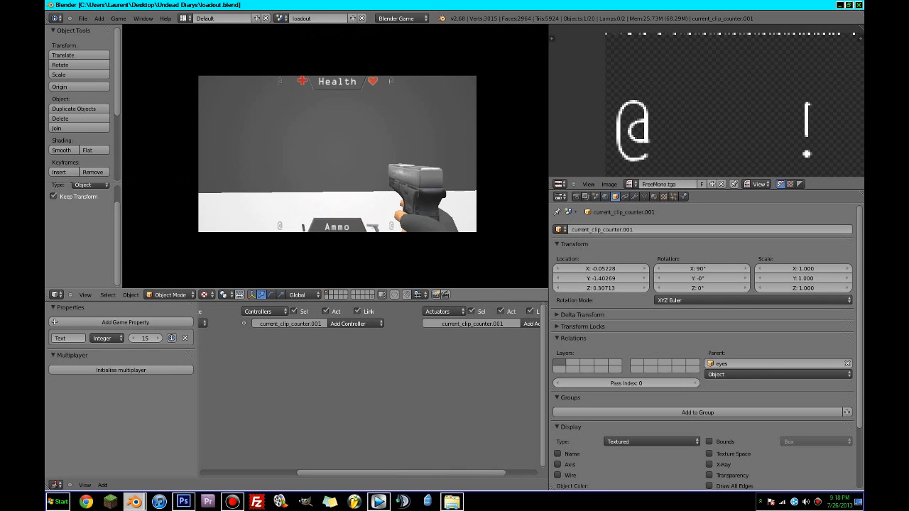
pyautogui.press('Escape')
# Maximize the camera view, save over loadout.blend, and test the HUD in a larger game preview
pyautogui.hotkey('ctrl', 'Up')
pyautogui.hotkey('ctrl', 's')
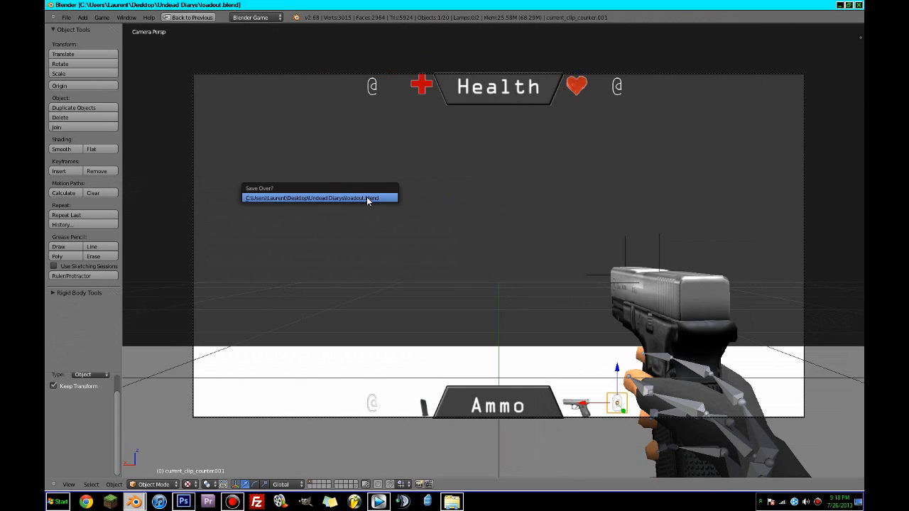
pyautogui.click(368, 198)
pyautogui.press('p')
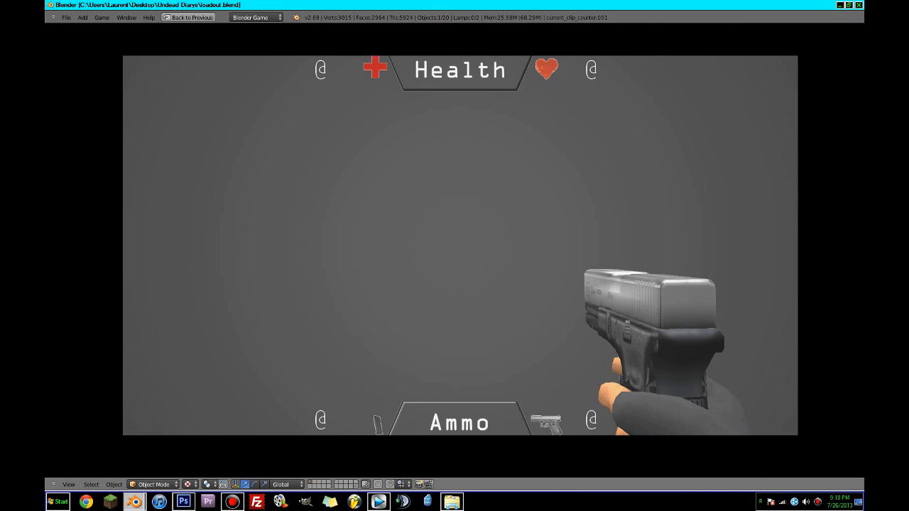
pyautogui.press('Escape')
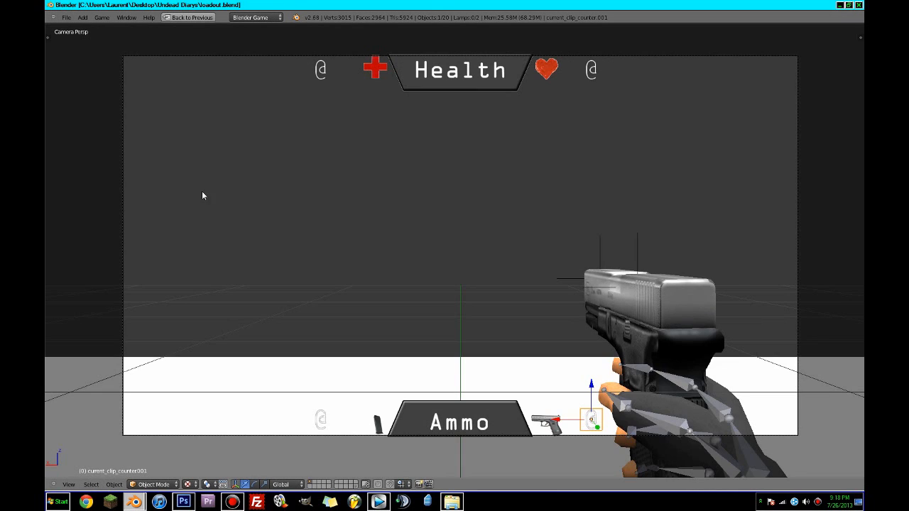
# Enable Show Debug Properties for the game engine and briefly run the game to test it
pyautogui.click(102, 17)
pyautogui.click(101, 41)
pyautogui.click(102, 18)
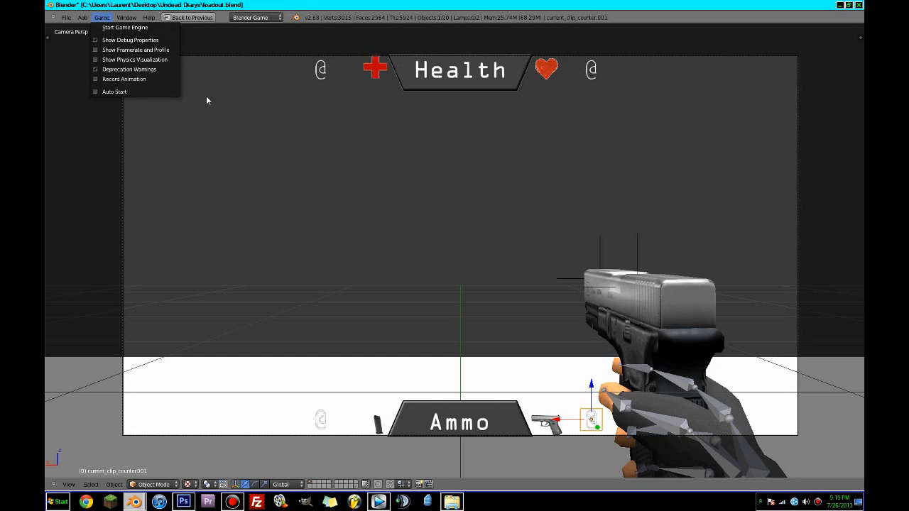
pyautogui.press('p')
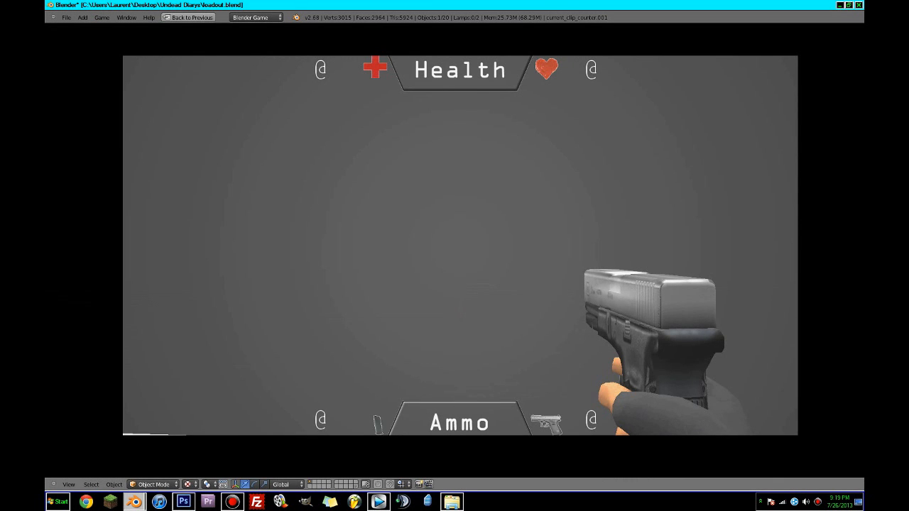
pyautogui.press('Escape')
pyautogui.hotkey('ctrl', 'Up')
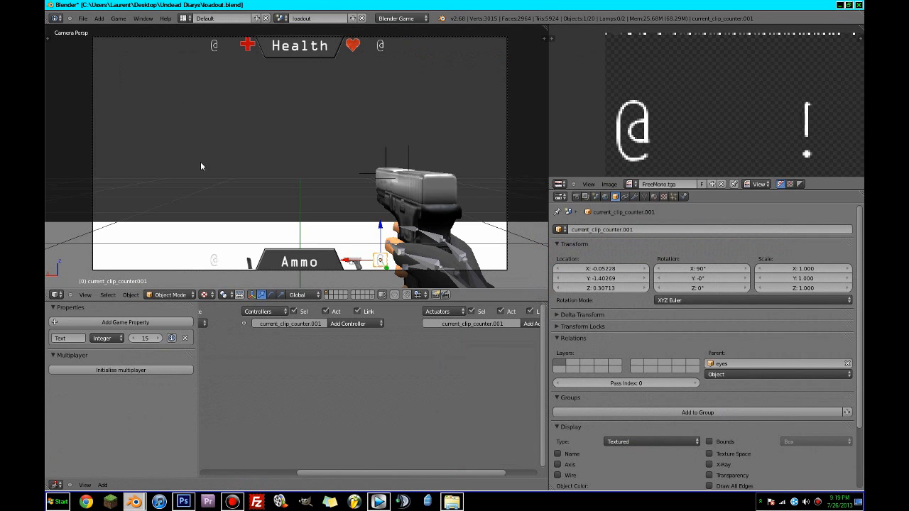
# Enable Show Framerate and Profile plus debug display of the selected counter's Text property, and test the overlay in the running game
pyautogui.click(116, 19)
pyautogui.click(112, 53)
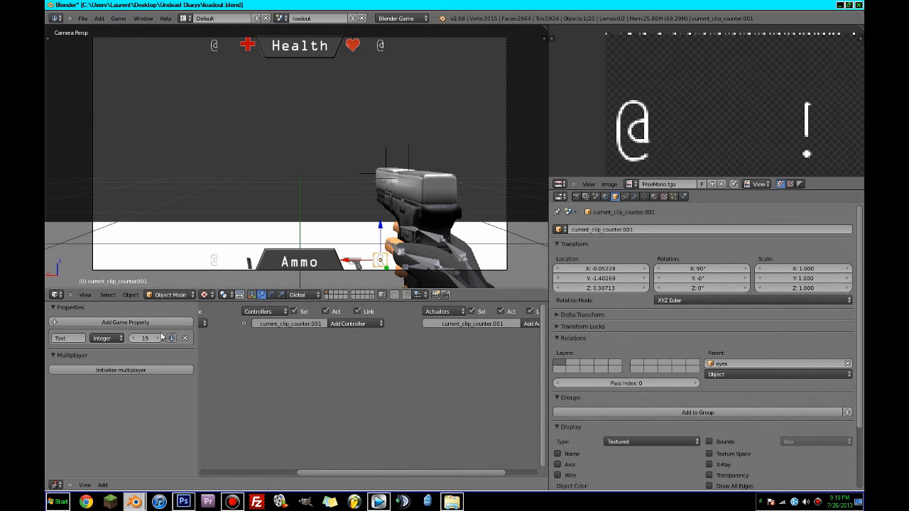
pyautogui.click(170, 338)
pyautogui.hotkey('ctrl', 'Up')
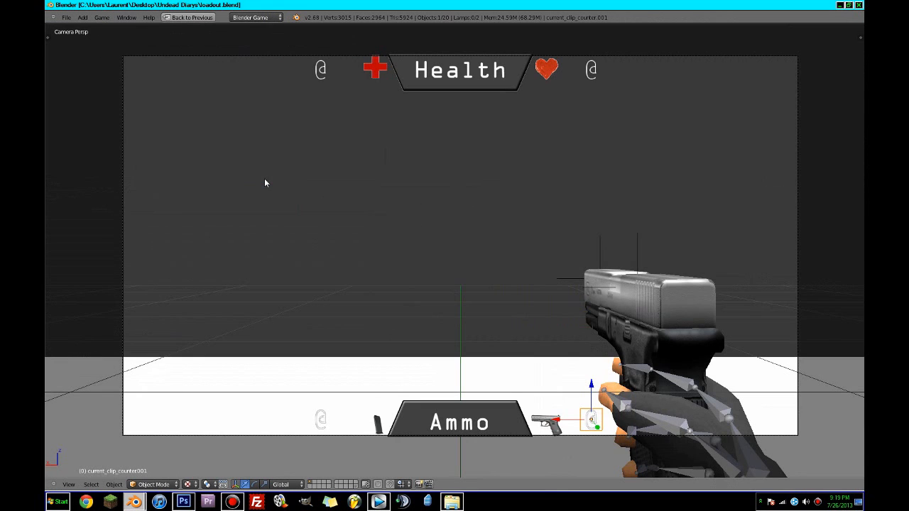
pyautogui.press('p')
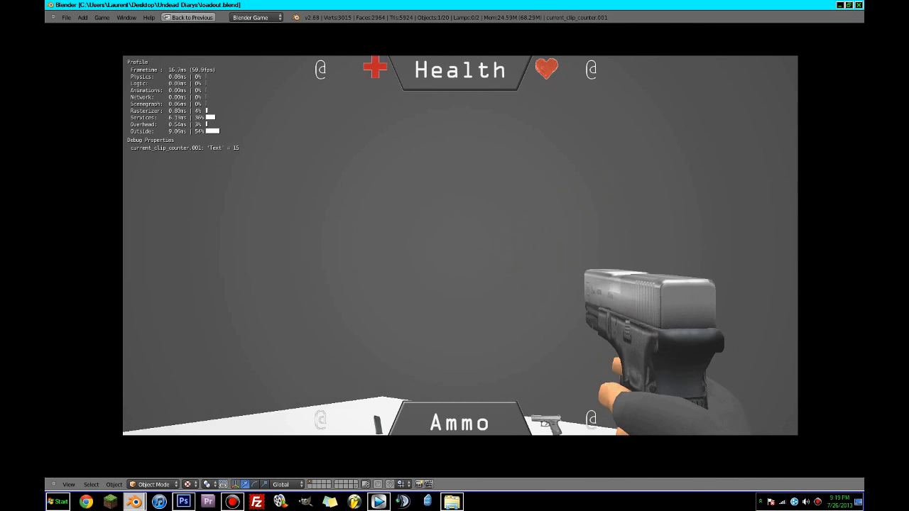
pyautogui.press('Escape')
pyautogui.hotkey('ctrl', 'Up')
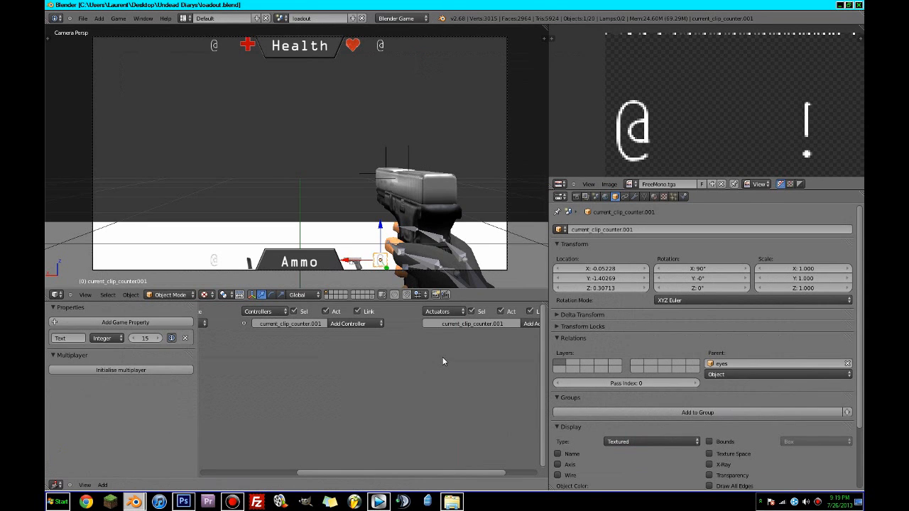
pyautogui.click(631, 229)
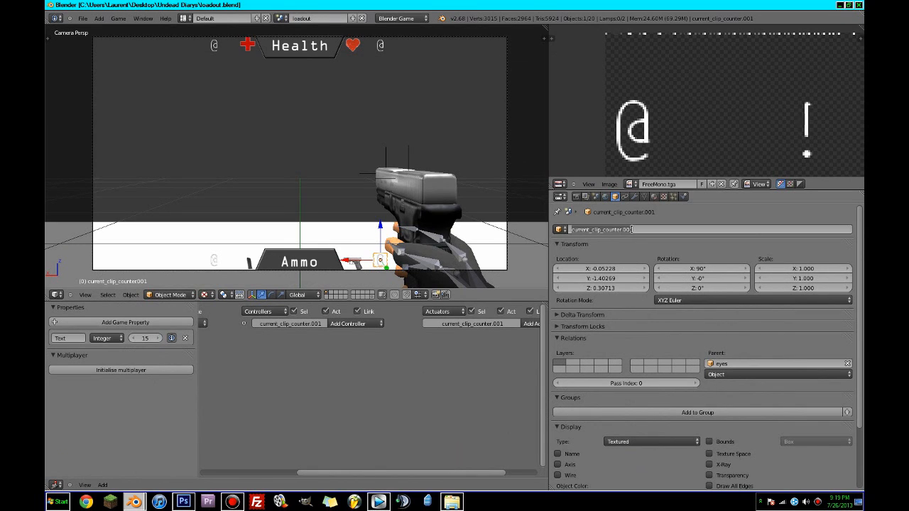
pyautogui.press('Escape')
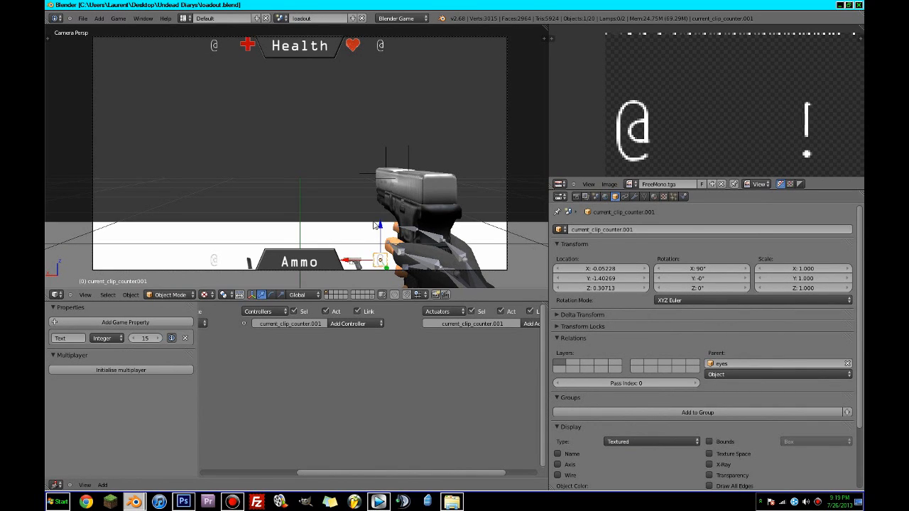
pyautogui.rightClick(378, 266)
pyautogui.rightClick(378, 267)
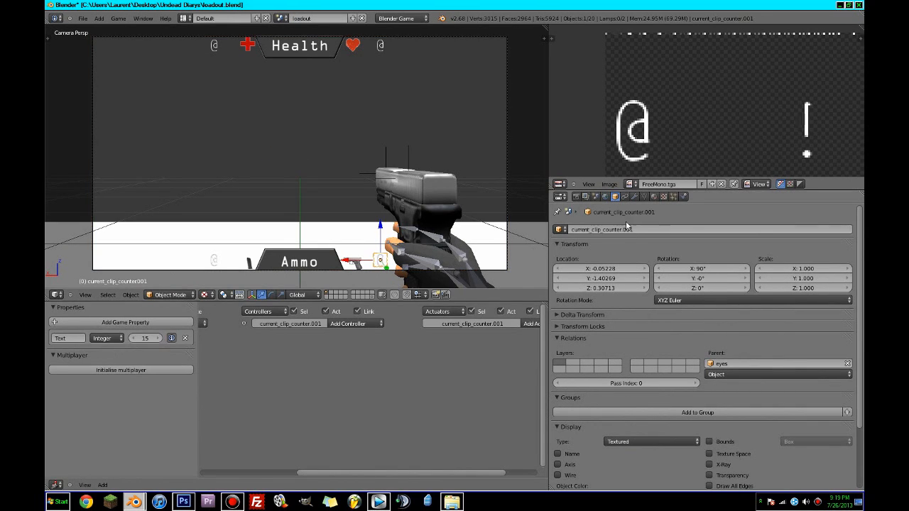
pyautogui.click(640, 230)
pyautogui.press('Return')
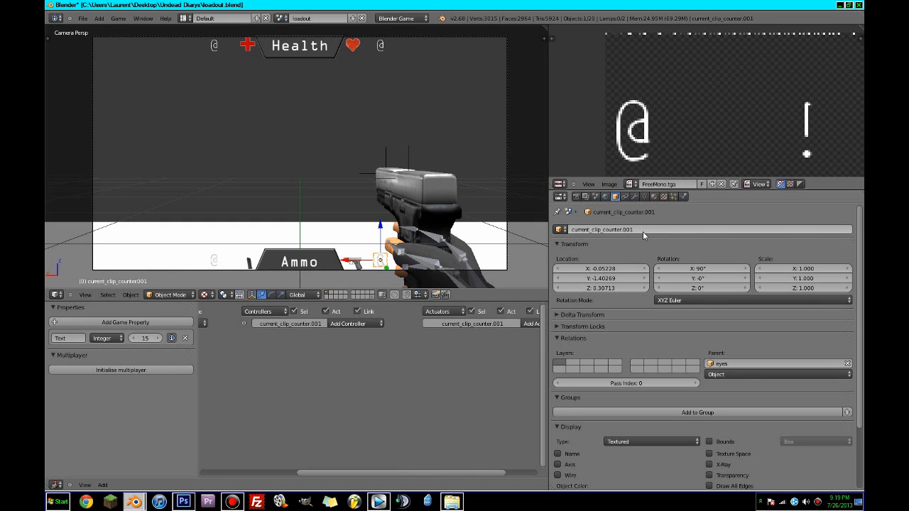
# Rename the ammo counter beside the magazine icon by removing the current_ prefix from its name
pyautogui.rightClick(212, 263)
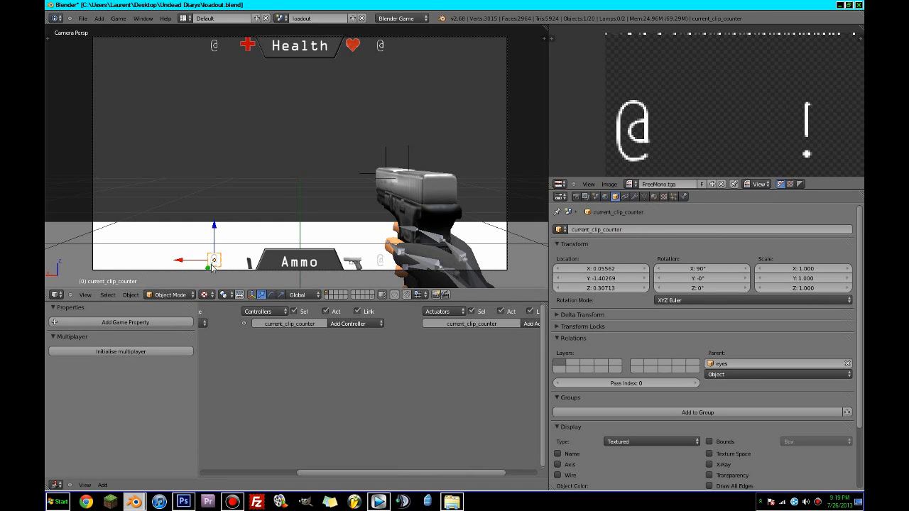
pyautogui.click(629, 228)
pyautogui.press('BackSpace')
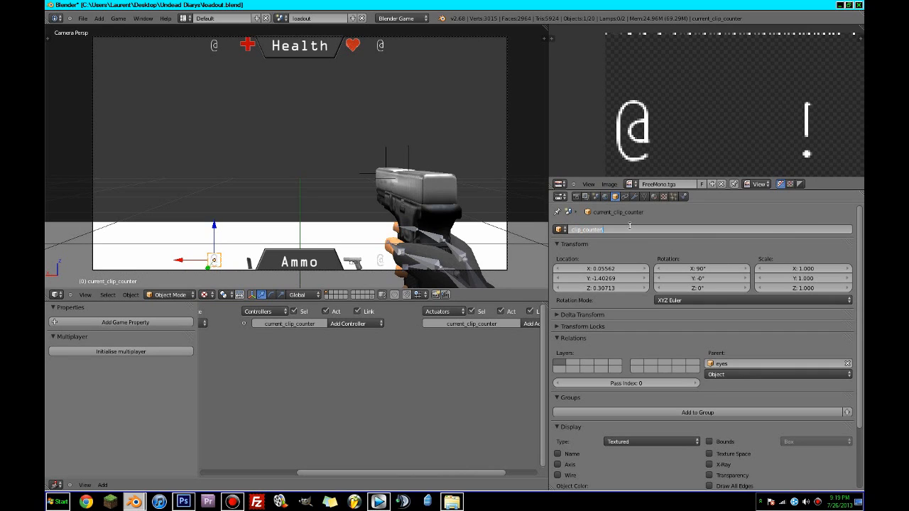
pyautogui.press('Return')
# Rename the counter beside the small pistol icon as current_clip_counter and check it in a short game run
pyautogui.rightClick(370, 263)
pyautogui.rightClick(381, 260)
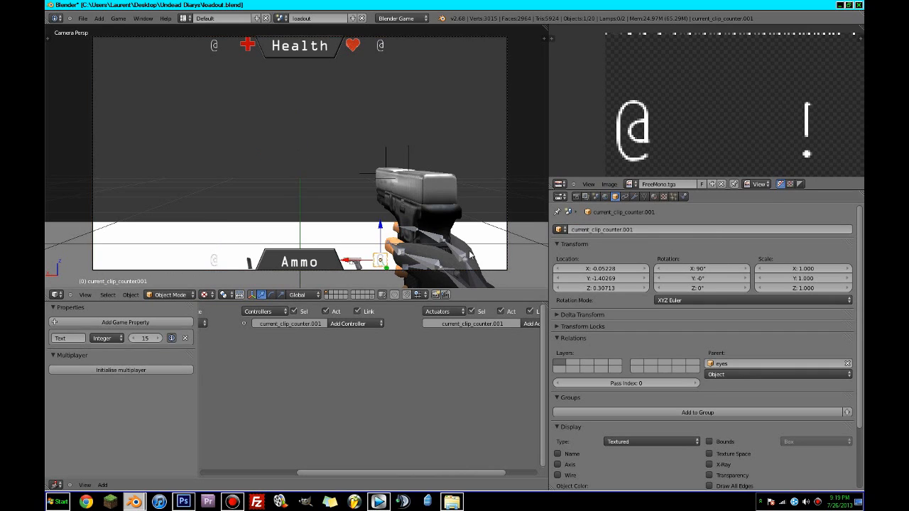
pyautogui.click(650, 229)
pyautogui.press('BackSpace')
pyautogui.press('BackSpace')
pyautogui.press('Return')
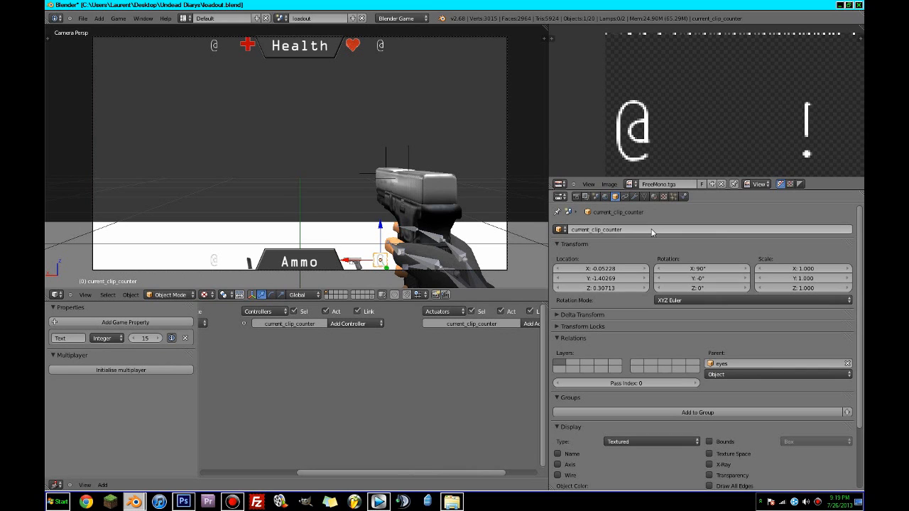
pyautogui.press('p')
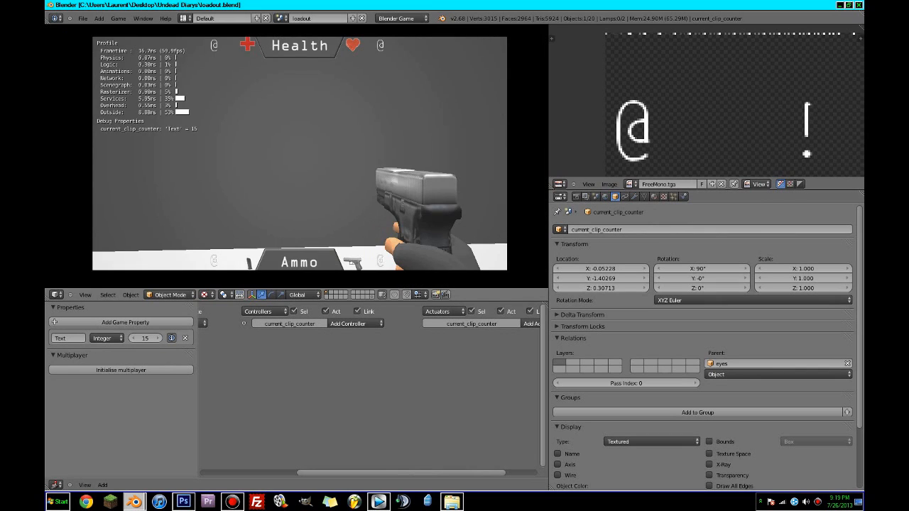
pyautogui.press('Escape')
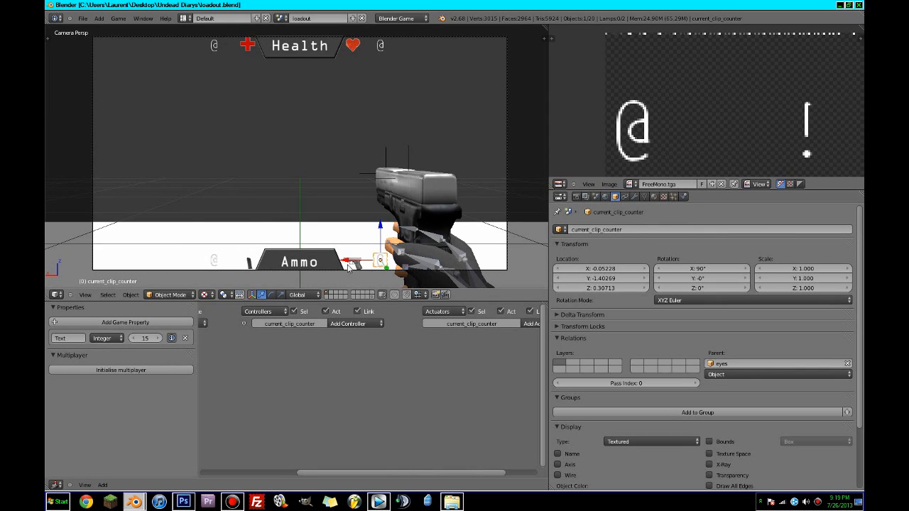
# Select current_clip_counter together with the bullet_adder empty at the pistol's muzzle so both objects' logic bricks are listed
pyautogui.click(360, 324)
pyautogui.scroll(-2, 296, 340)
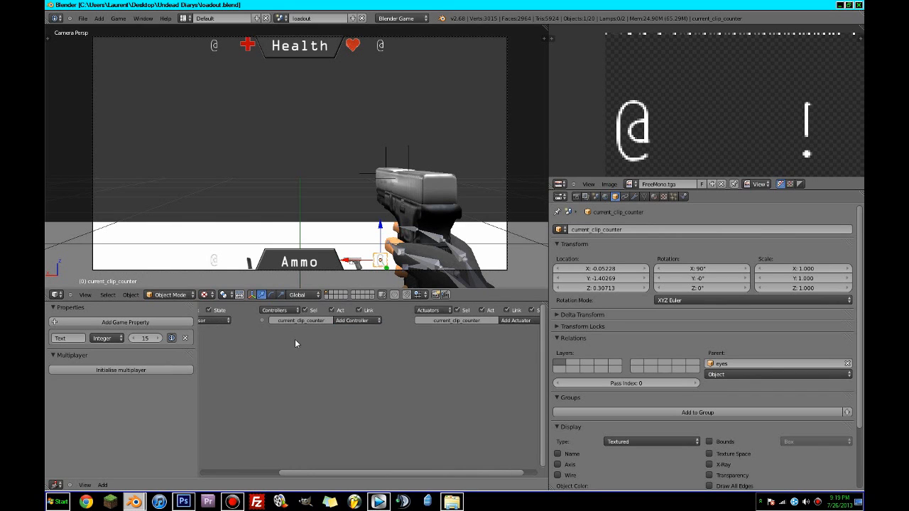
pyautogui.scroll(-2, 295, 344)
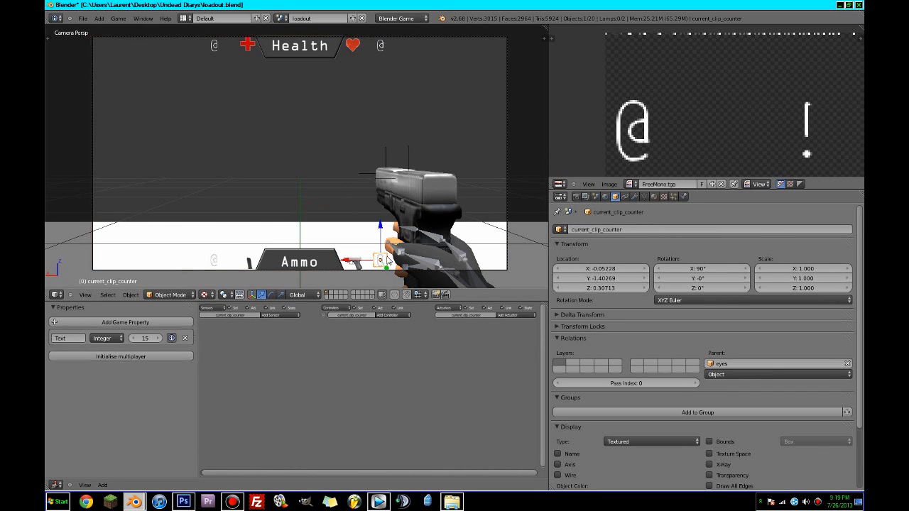
pyautogui.rightClick(396, 211)
pyautogui.rightClick(385, 264)
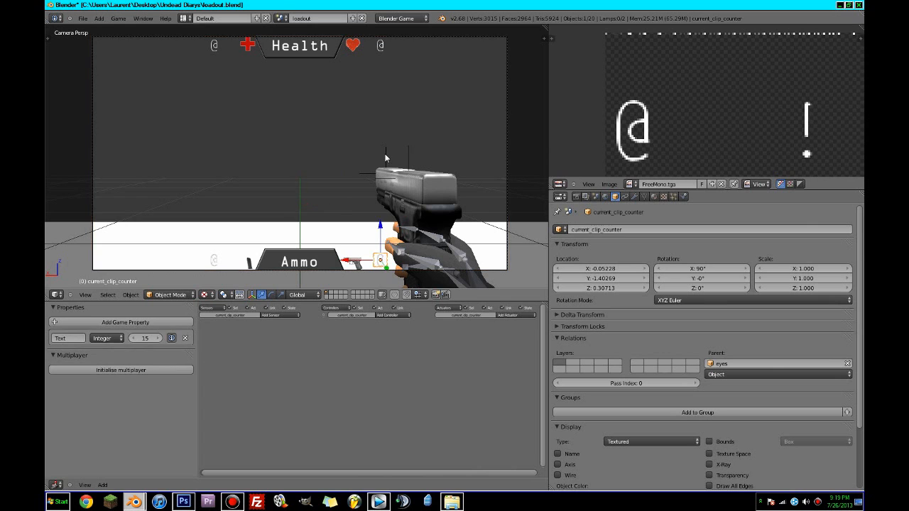
pyautogui.keyDown('shift'); pyautogui.rightClick(386, 156); pyautogui.keyUp('shift')
pyautogui.rightClick(385, 260)
pyautogui.rightClick(390, 253)
pyautogui.moveTo(438, 263); pyautogui.dragTo(528, 202, button='middle')
pyautogui.rightClick(502, 169)
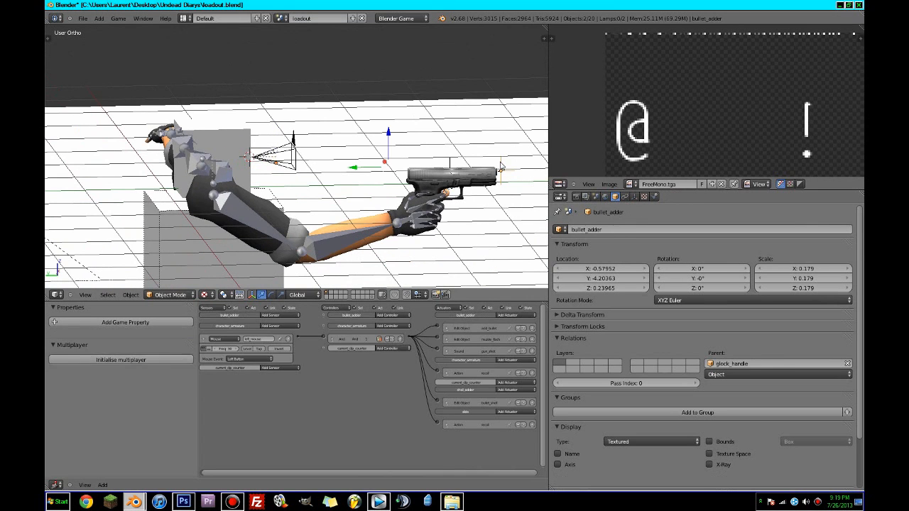
# Collapse the left_mouse sensor and add a Property sensor on the Text property to current_clip_counter
pyautogui.scroll(2, 358, 371)
pyautogui.moveTo(436, 395); pyautogui.dragTo(406, 397, button='middle')
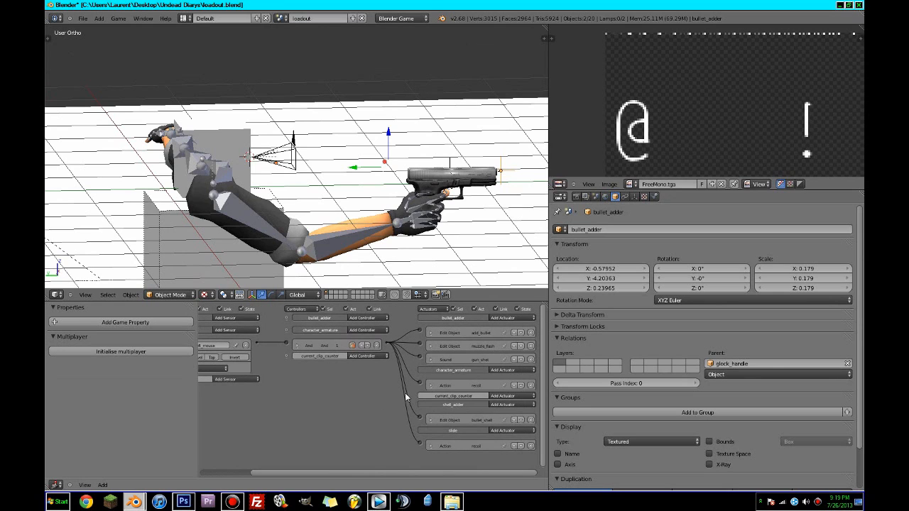
pyautogui.moveTo(335, 391); pyautogui.dragTo(394, 391, button='middle')
pyautogui.click(206, 345)
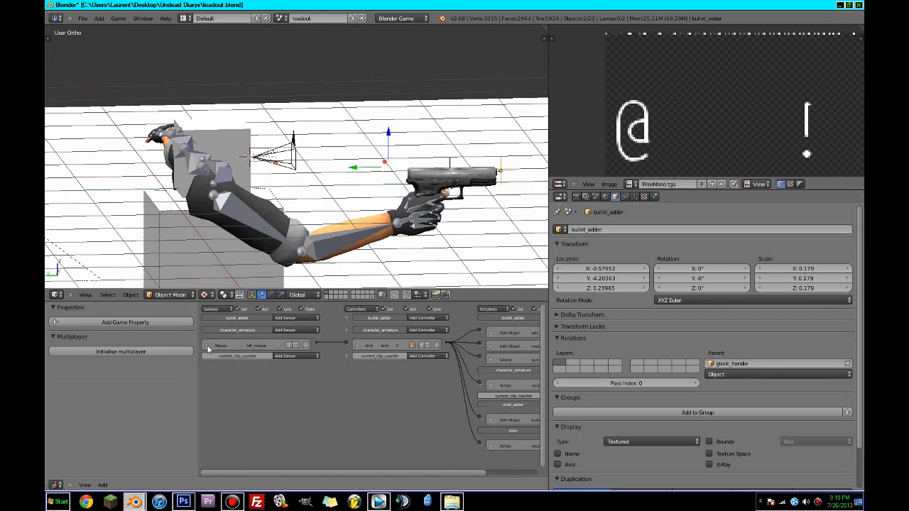
pyautogui.click(291, 357)
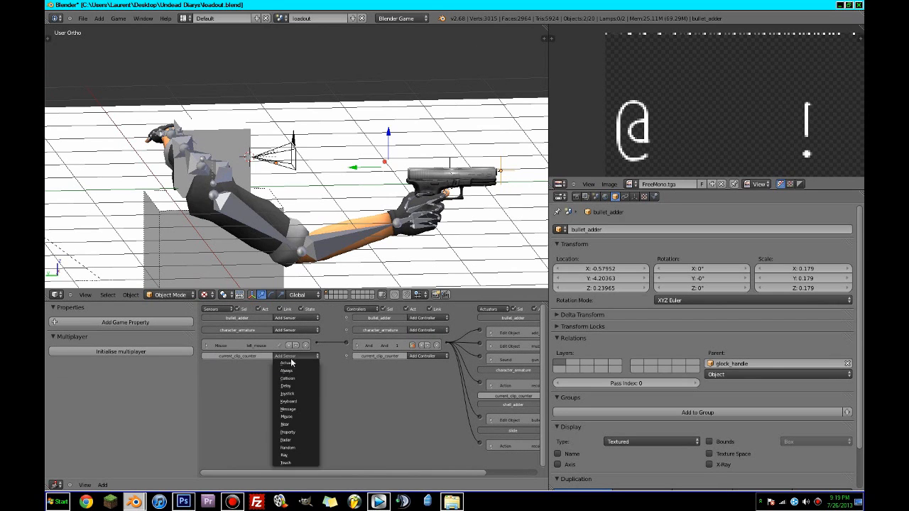
pyautogui.click(288, 432)
pyautogui.click(256, 404)
pyautogui.click(256, 414)
pyautogui.click(256, 414)
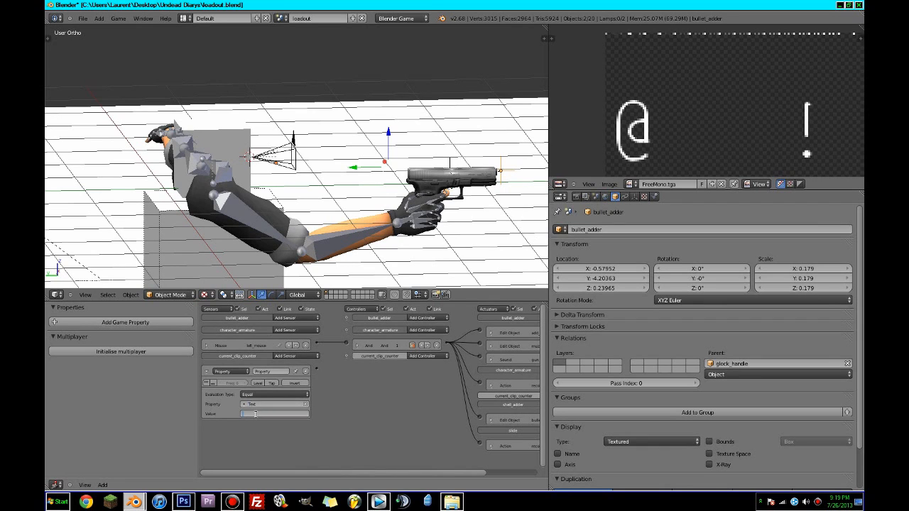
# Set the Property sensor's evaluation type to Interval and fill in its minimum and maximum values
pyautogui.click(255, 396)
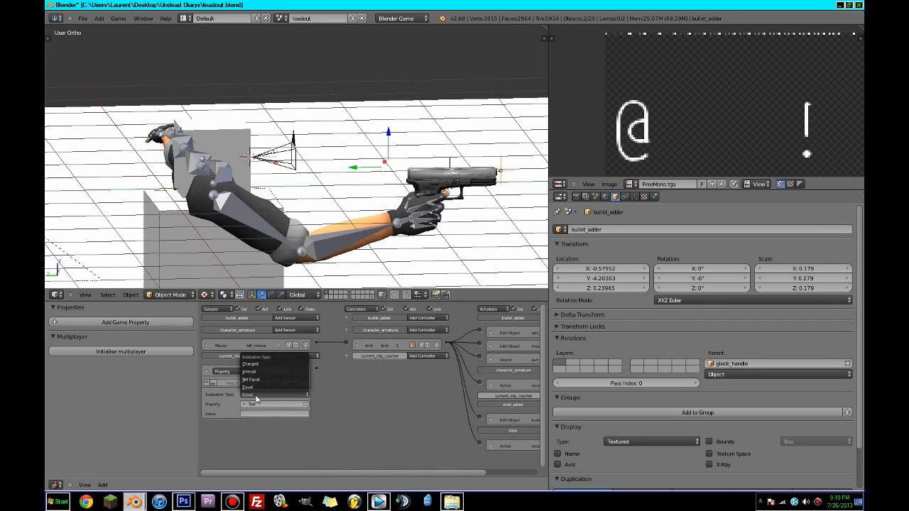
pyautogui.click(260, 385)
pyautogui.click(262, 395)
pyautogui.click(263, 377)
pyautogui.click(239, 413)
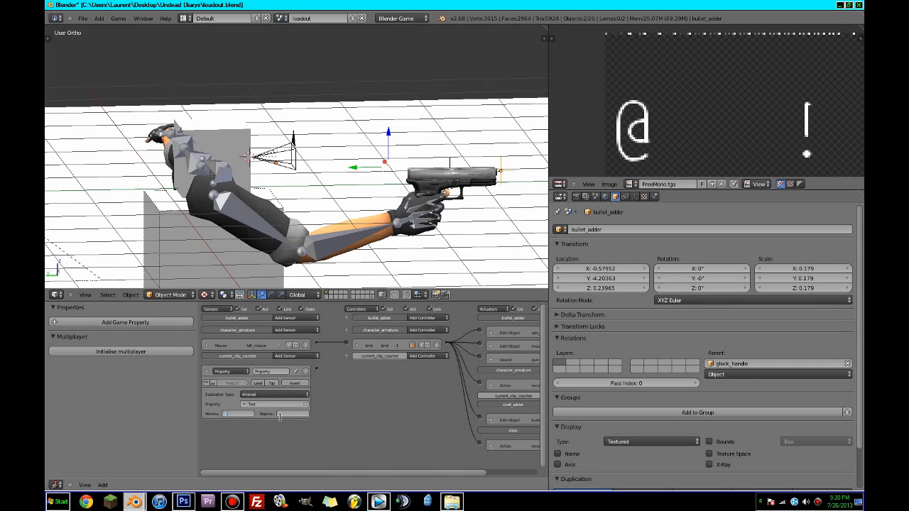
pyautogui.press('Return')
# Connect the Property sensor to the And controller used by left_mouse and collapse the sensor
pyautogui.click(207, 372)
pyautogui.press('Return')
pyautogui.moveTo(318, 369); pyautogui.dragTo(346, 345)
pyautogui.click(207, 371)
# Add a Property actuator to current_clip_counter and set its mode to Add
pyautogui.moveTo(346, 450); pyautogui.dragTo(268, 444, button='middle')
pyautogui.click(505, 396)
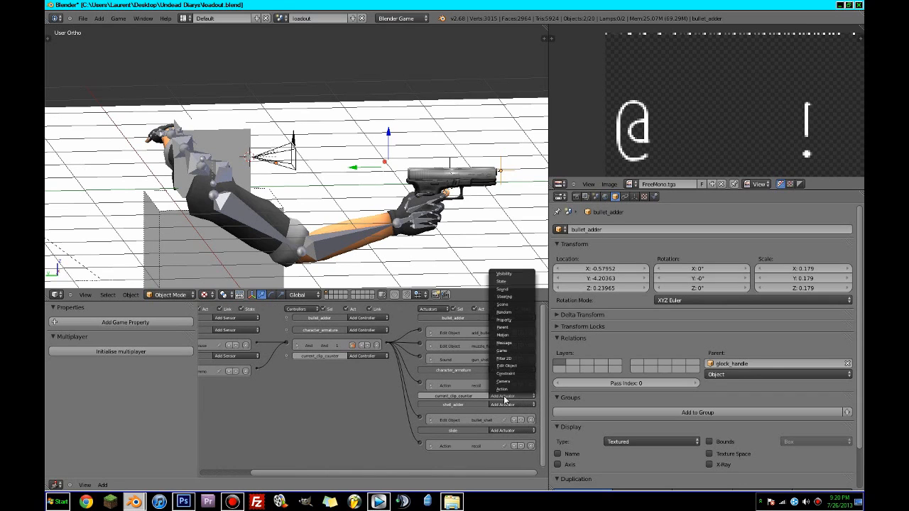
pyautogui.click(504, 320)
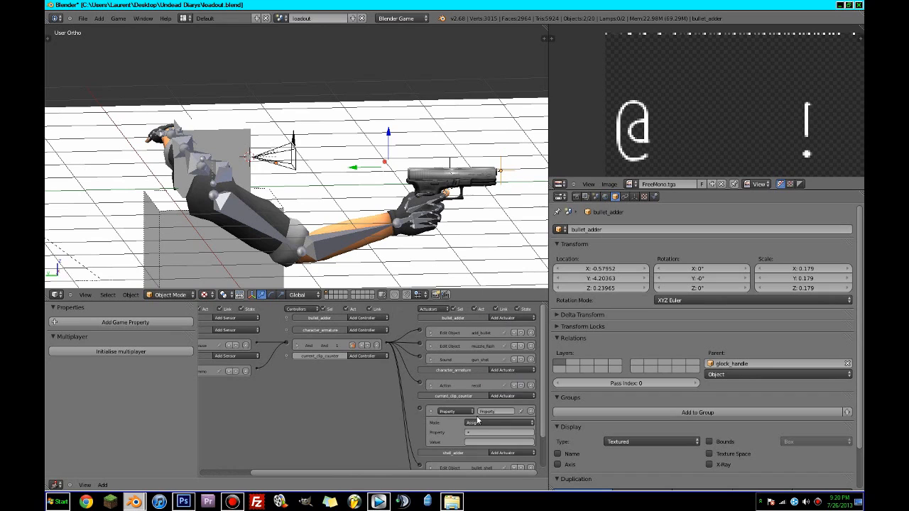
pyautogui.click(479, 423)
pyautogui.click(472, 408)
# Make the actuator add -1 to the Text property, name it remove_ammo and collapse it
pyautogui.click(482, 432)
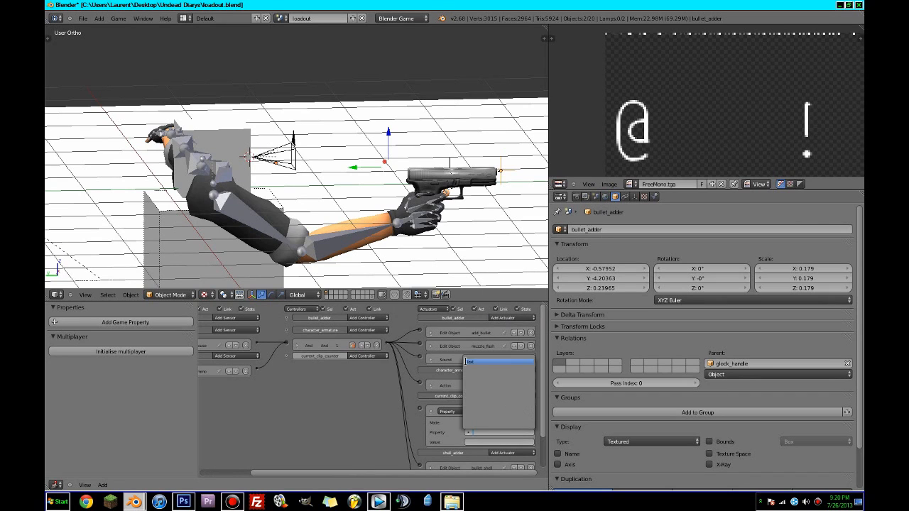
pyautogui.click(481, 437)
pyautogui.click(480, 443)
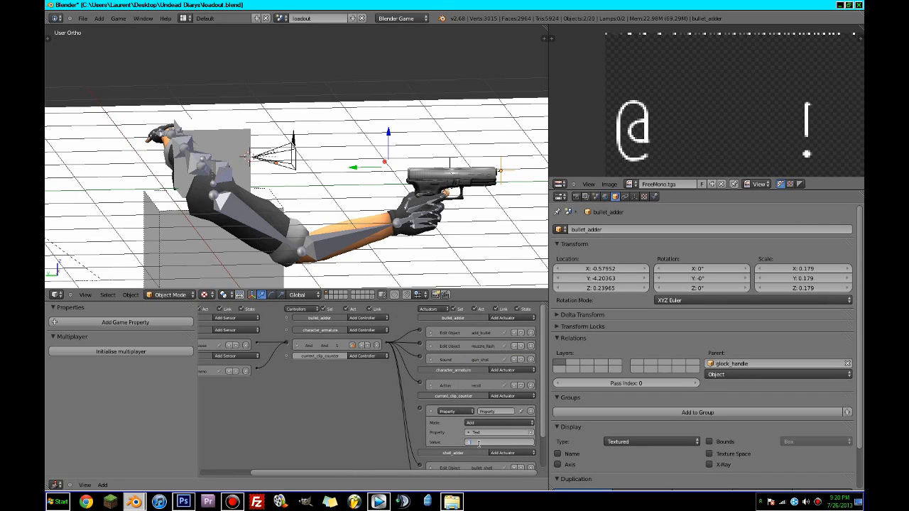
pyautogui.write('-1')
pyautogui.press('Return')
pyautogui.click(431, 412)
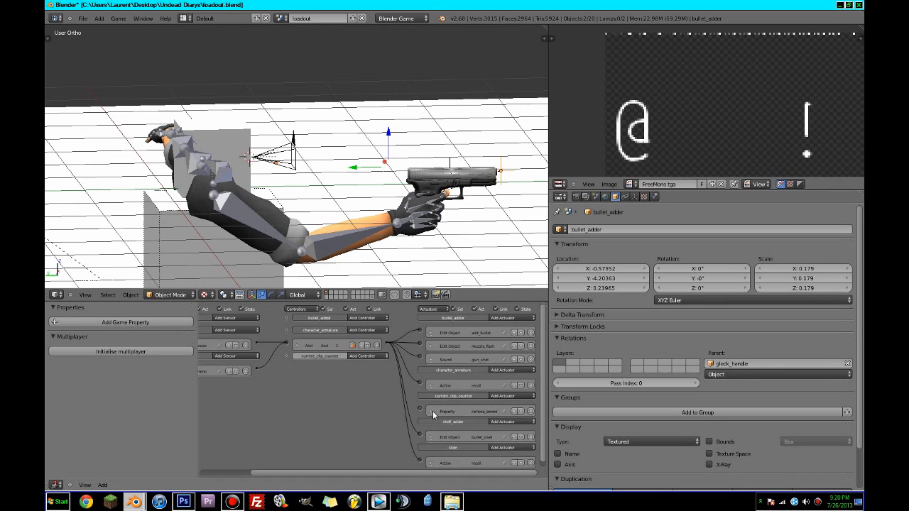
# Save the file, return to the maximized camera view and run the game, firing the pistol to test the ammo countdown
pyautogui.press('KP_0')
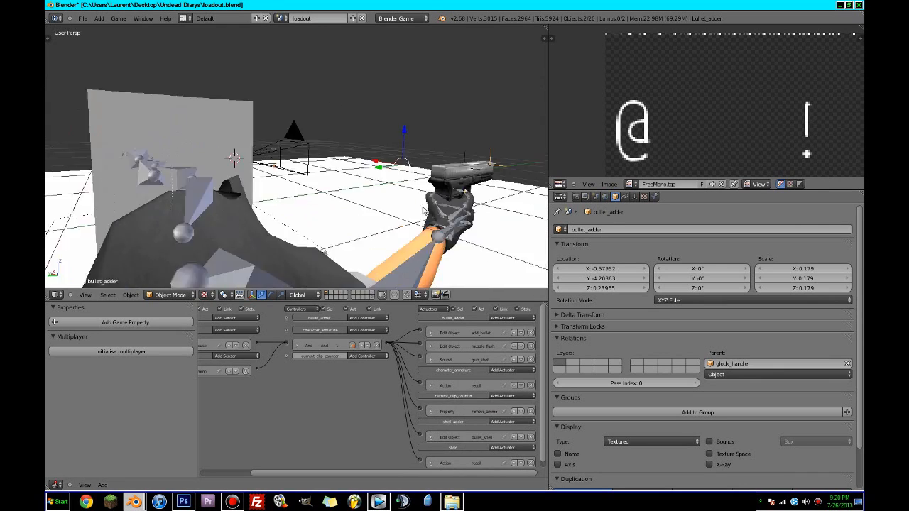
pyautogui.hotkey('ctrl', 'Up')
pyautogui.hotkey('ctrl', 's')
pyautogui.click(422, 210)
pyautogui.press('p')
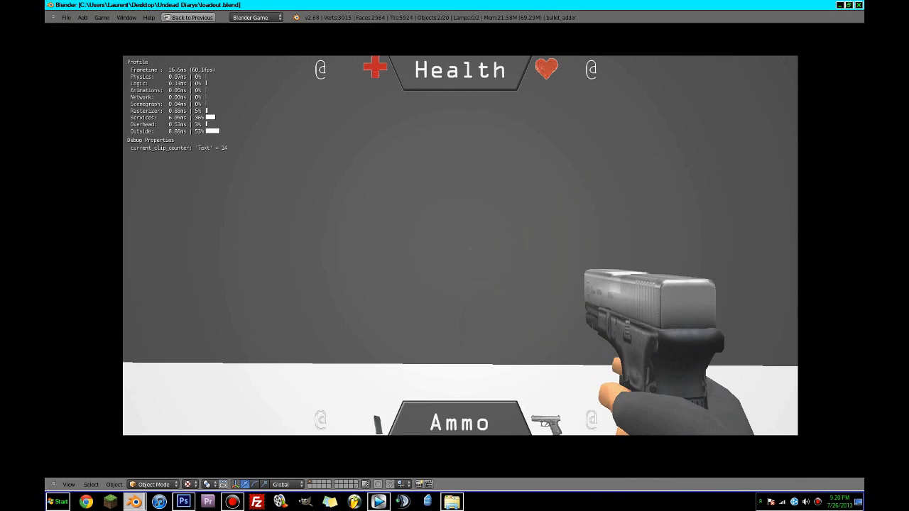
pyautogui.click(461, 245)
pyautogui.click(460, 245)
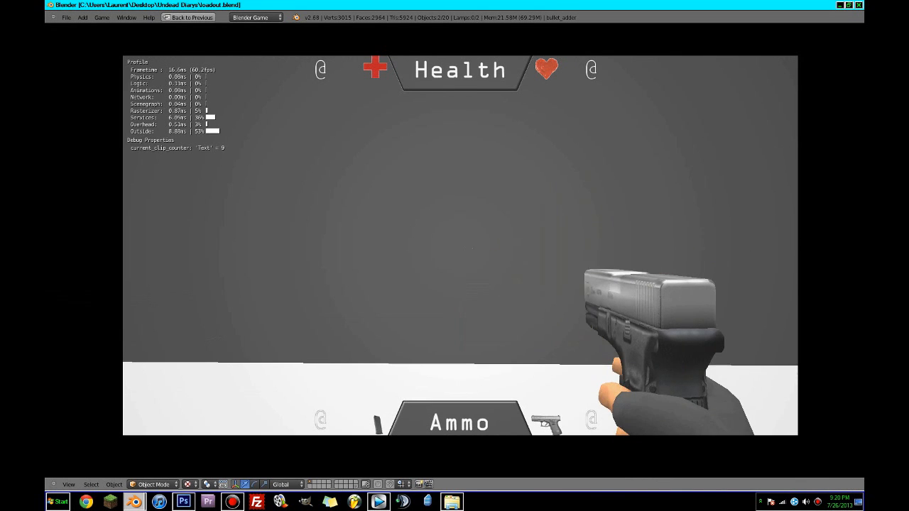
# Fire the pistol repeatedly to run the clip counter down, stop the game and restore the full editor layout
pyautogui.click(460, 245)
pyautogui.click(461, 245)
pyautogui.click(460, 245)
pyautogui.click(460, 245)
pyautogui.click(460, 245)
pyautogui.click(460, 245)
pyautogui.click(474, 249)
pyautogui.click(475, 249)
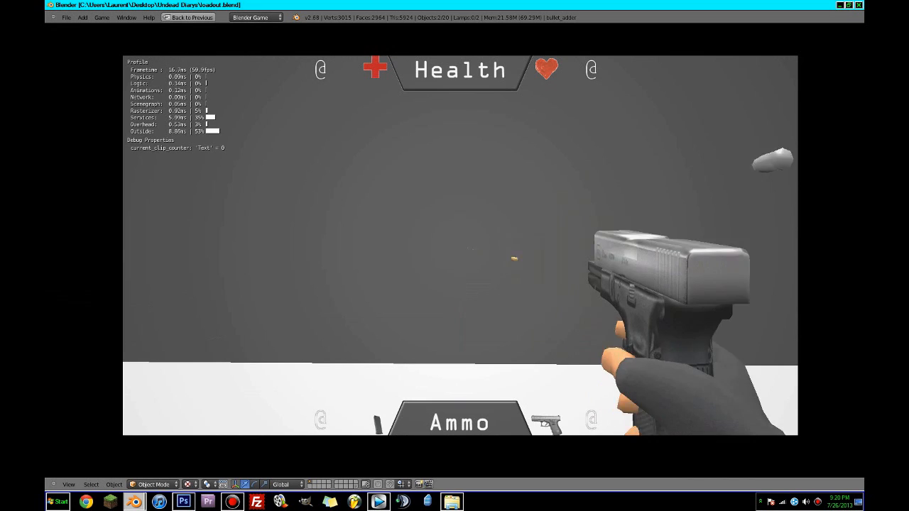
pyautogui.click(469, 248)
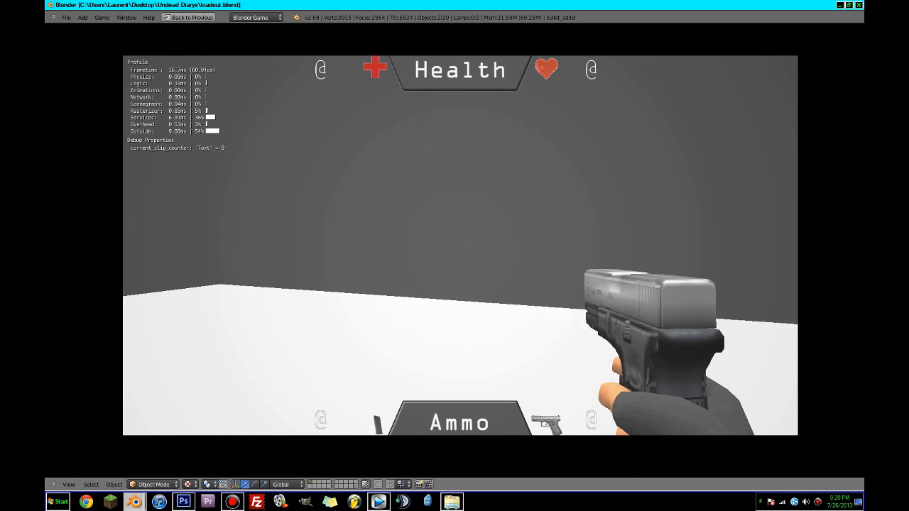
pyautogui.press('Escape')
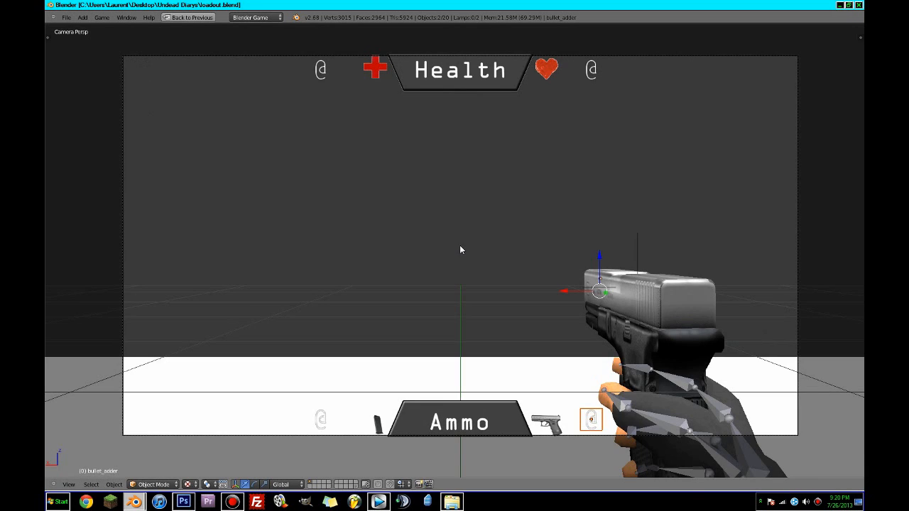
pyautogui.hotkey('ctrl', 'Up')
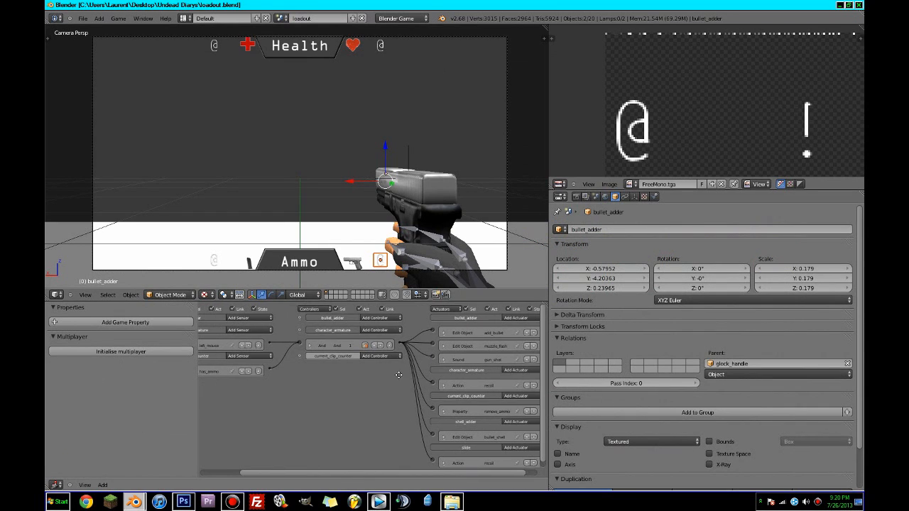
# Select current_clip_counter, reposition the 3D cursor near it and add a text object to the scene
pyautogui.rightClick(381, 250)
pyautogui.rightClick(382, 258)
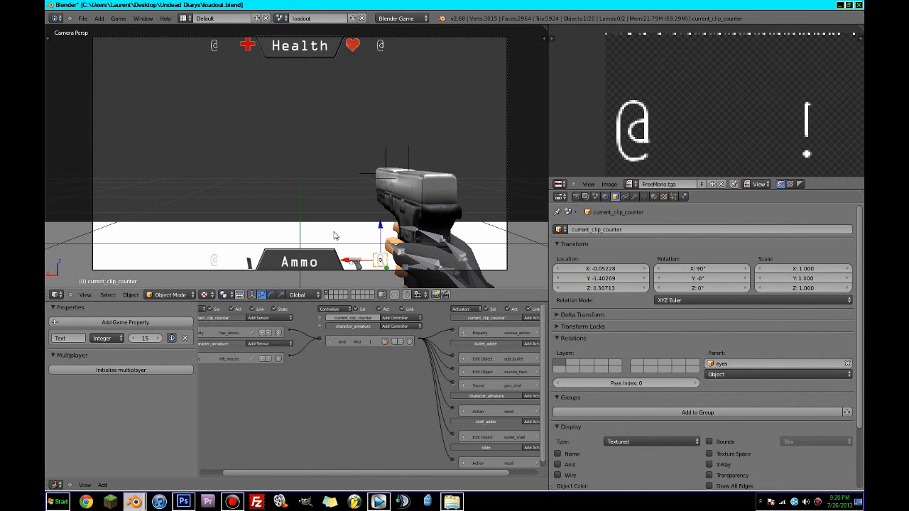
pyautogui.click(371, 233)
pyautogui.hotkey('shift', 'a')
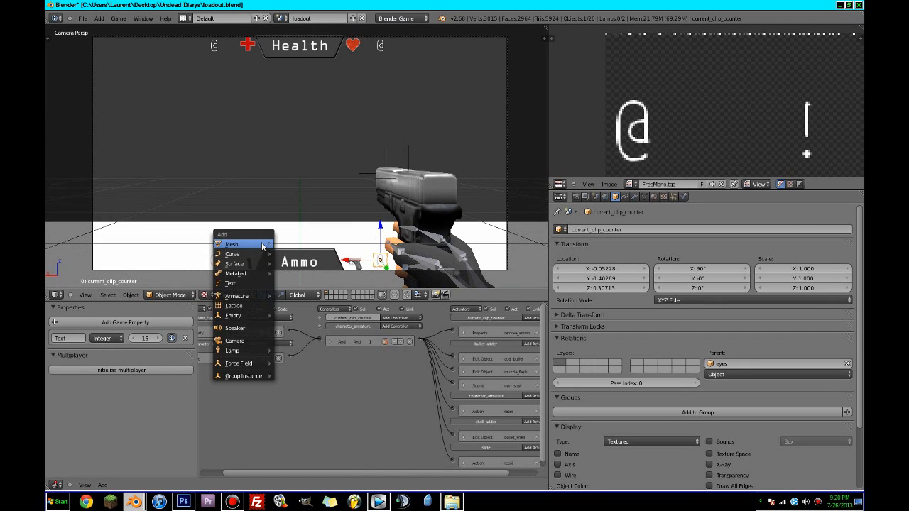
pyautogui.click(241, 284)
pyautogui.press('KP_Decimal')
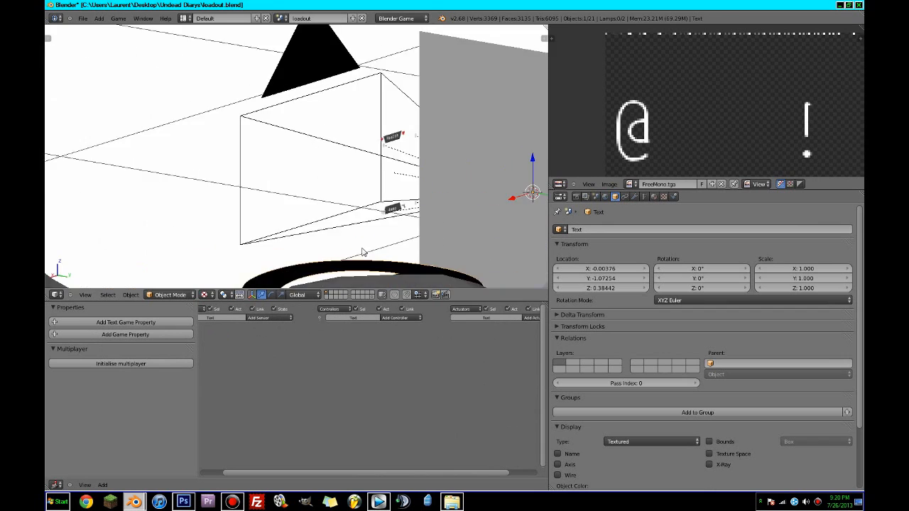
# Move the text object along Y to about -2.05 and rotate it 90 degrees about the X axis
pyautogui.moveTo(386, 255); pyautogui.dragTo(408, 262, button='middle')
pyautogui.moveTo(528, 156); pyautogui.dragTo(191, 154)
pyautogui.write('rx90')
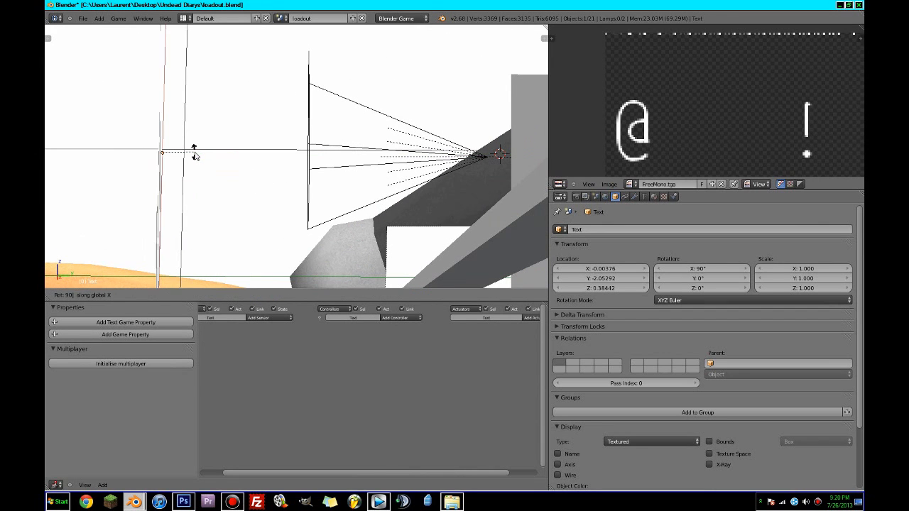
pyautogui.press('Return')
pyautogui.press('KP_1')
pyautogui.press('KP_0')
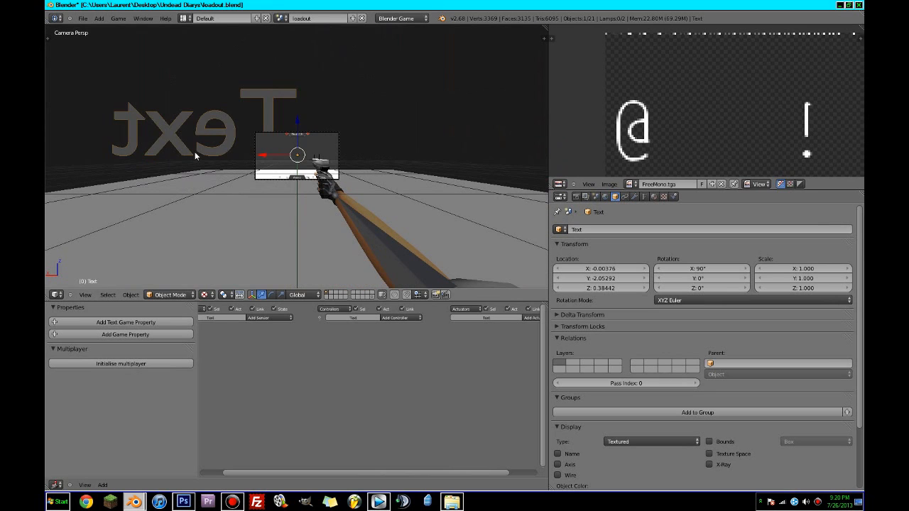
# Rotate the text object 180 degrees about Z and move its origin just above the Ammo label
pyautogui.press('g')
pyautogui.click(299, 184)
pyautogui.scroll(3, 378, 204)
pyautogui.write('rz')
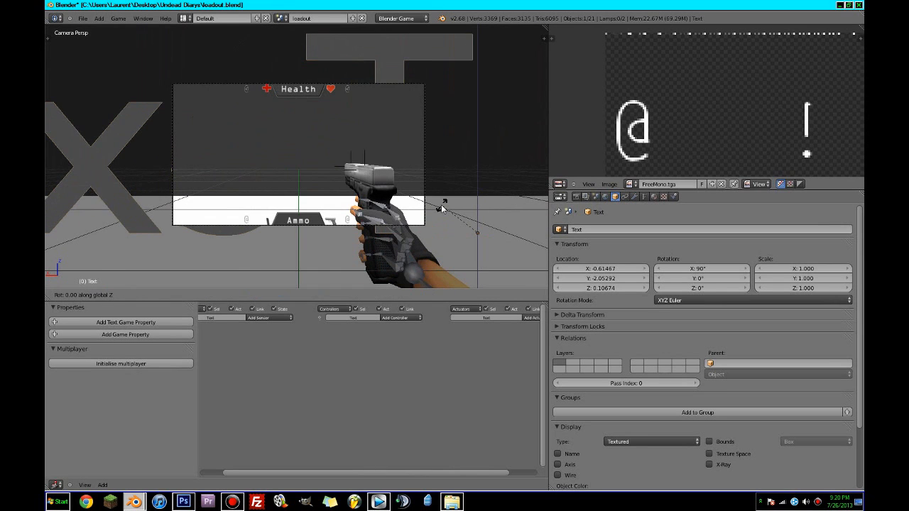
pyautogui.write('180')
pyautogui.press('Return')
pyautogui.press('g')
pyautogui.click(304, 186)
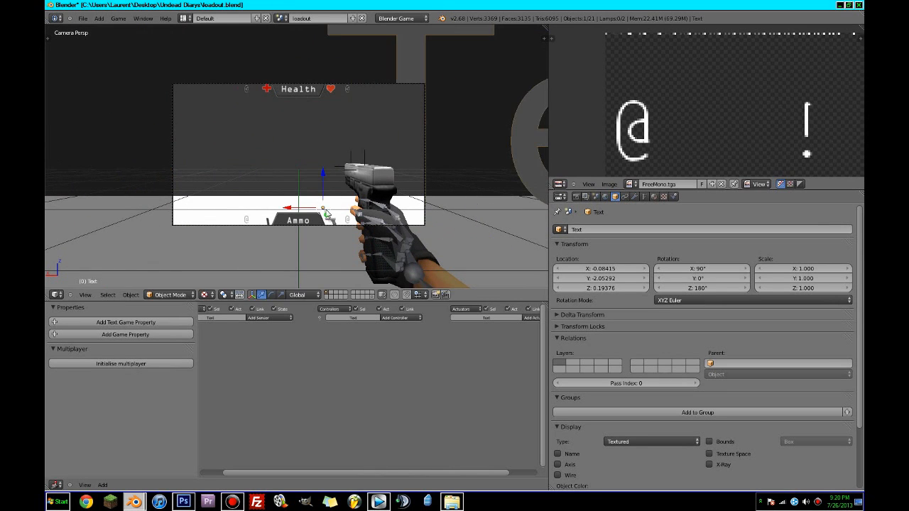
# Reposition the text object at about X 0.12 and Y -1.36 to bring it closer to the camera
pyautogui.moveTo(303, 187); pyautogui.dragTo(433, 229, button='middle')
pyautogui.scroll(-2, 426, 226)
pyautogui.moveTo(206, 205); pyautogui.dragTo(411, 225)
pyautogui.press('KP_0')
pyautogui.press('g')
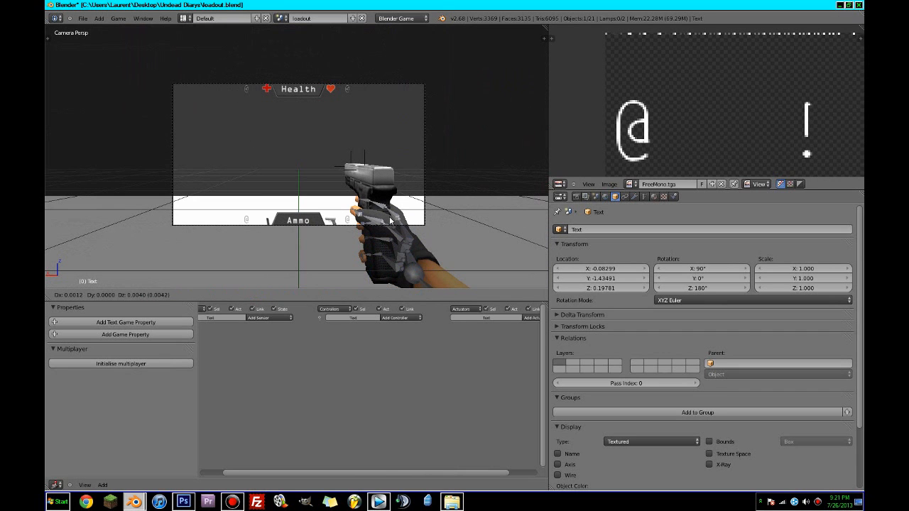
pyautogui.rightClick(393, 222)
pyautogui.moveTo(395, 222); pyautogui.dragTo(498, 245, button='middle')
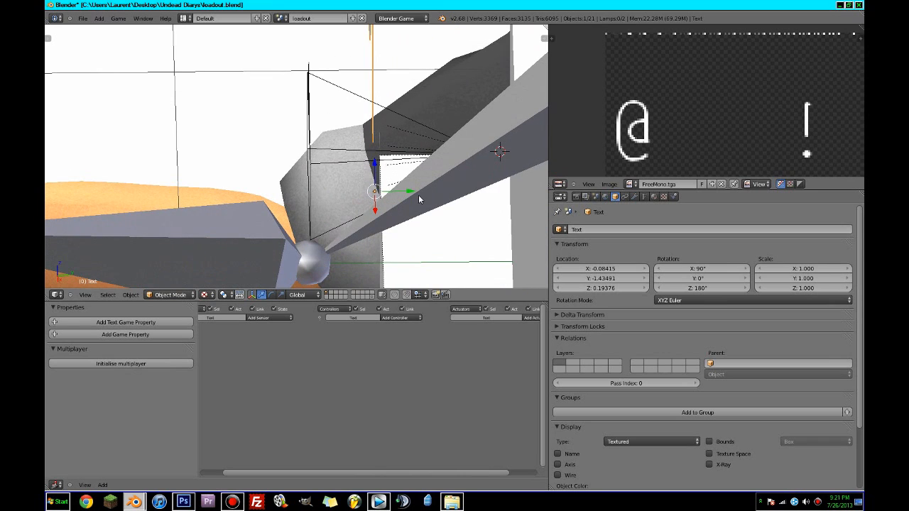
pyautogui.moveTo(412, 195); pyautogui.dragTo(430, 199)
pyautogui.moveTo(430, 199); pyautogui.dragTo(354, 229, button='middle')
pyautogui.moveTo(348, 243); pyautogui.dragTo(301, 266)
# Scale the text object down to about 0.037 within the camera frame and run the game briefly to check it
pyautogui.press('KP_0')
pyautogui.press('s')
pyautogui.click(227, 197)
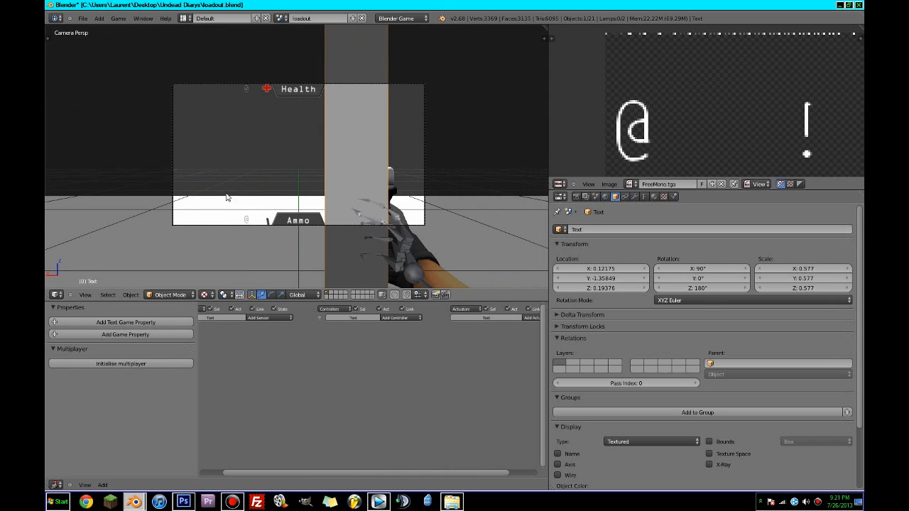
pyautogui.press('s')
pyautogui.click(221, 292)
pyautogui.press('g')
pyautogui.click(271, 153)
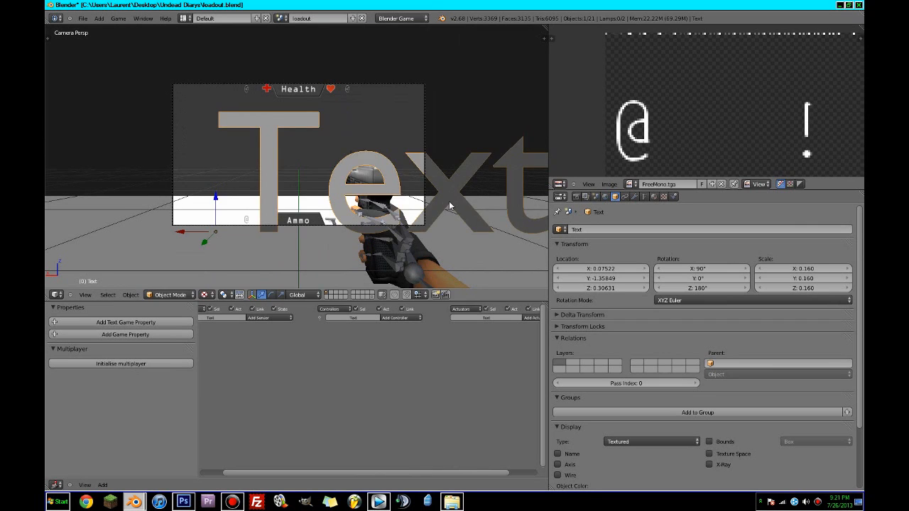
pyautogui.press('s')
pyautogui.click(309, 181)
pyautogui.press('p')
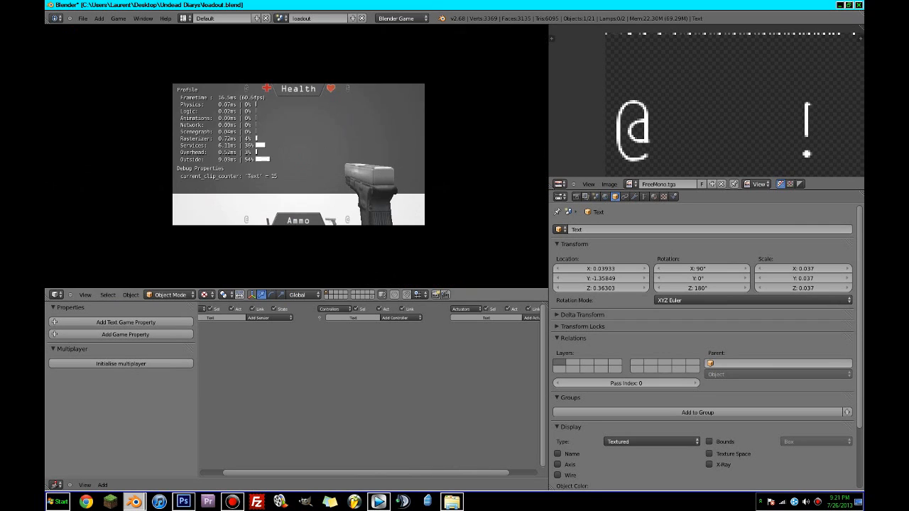
pyautogui.press('Escape')
# Shrink the text object to a scale of about 0.011 and place it beside the pistol icon
pyautogui.scroll(3, 309, 180)
pyautogui.press('s')
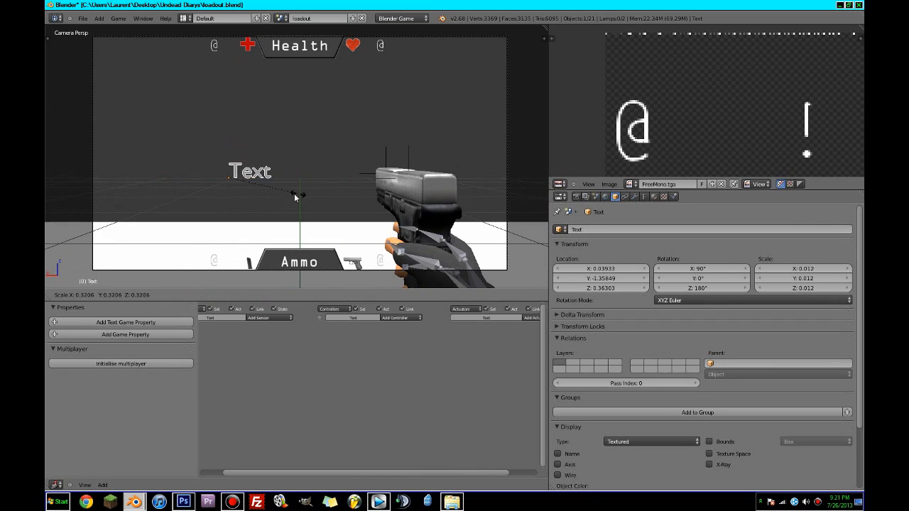
pyautogui.click(296, 197)
pyautogui.press('g')
pyautogui.click(445, 282)
# Parent the text object to the eyes camera
pyautogui.moveTo(445, 282); pyautogui.dragTo(311, 95, button='middle')
pyautogui.rightClick(317, 66)
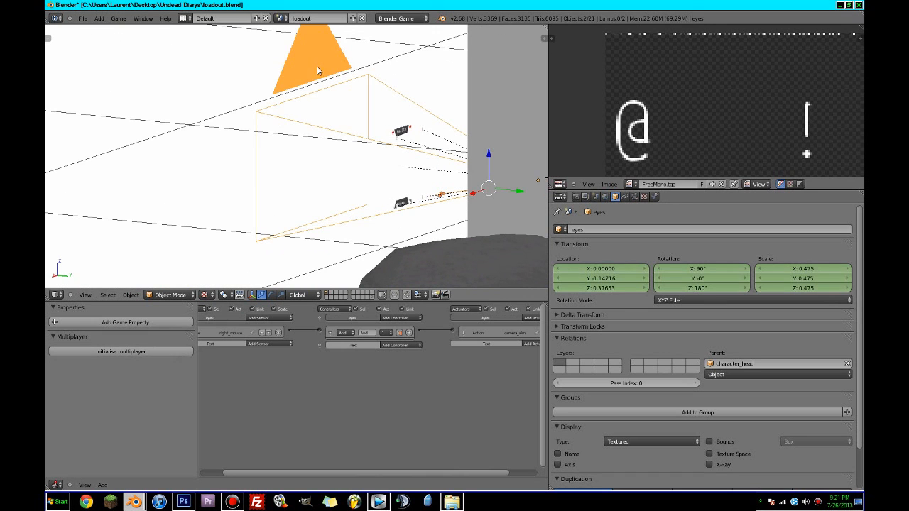
pyautogui.hotkey('ctrl', 'p')
pyautogui.click(391, 193)
pyautogui.scroll(1, 398, 196)
# Give the text object a new shadeless material
pyautogui.rightClick(469, 204)
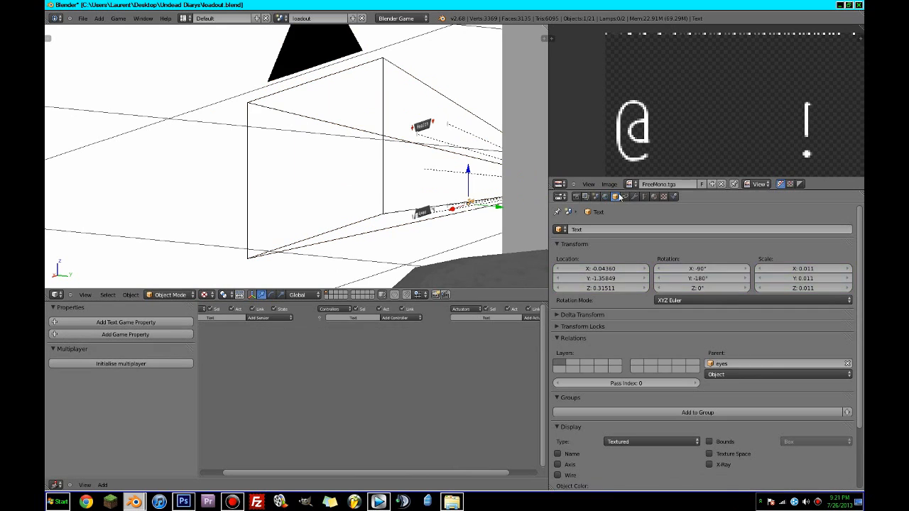
pyautogui.click(654, 197)
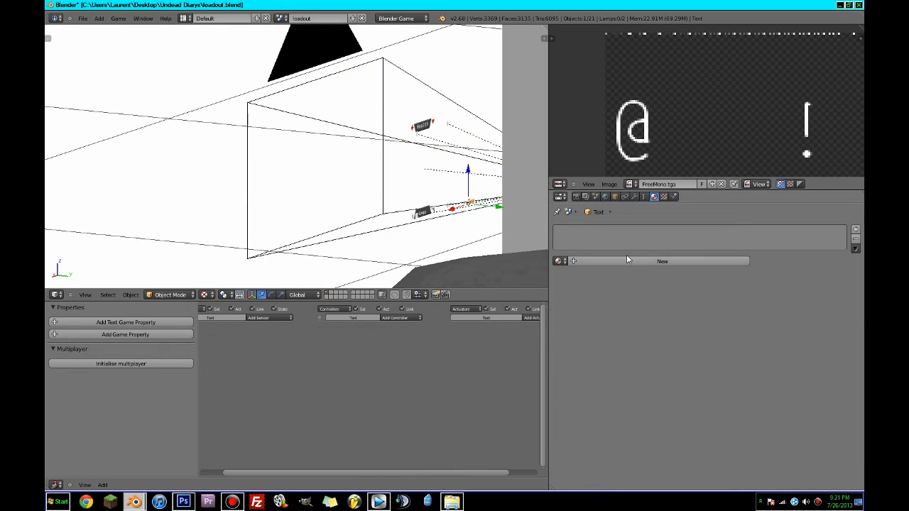
pyautogui.click(663, 261)
pyautogui.scroll(-3, 703, 319)
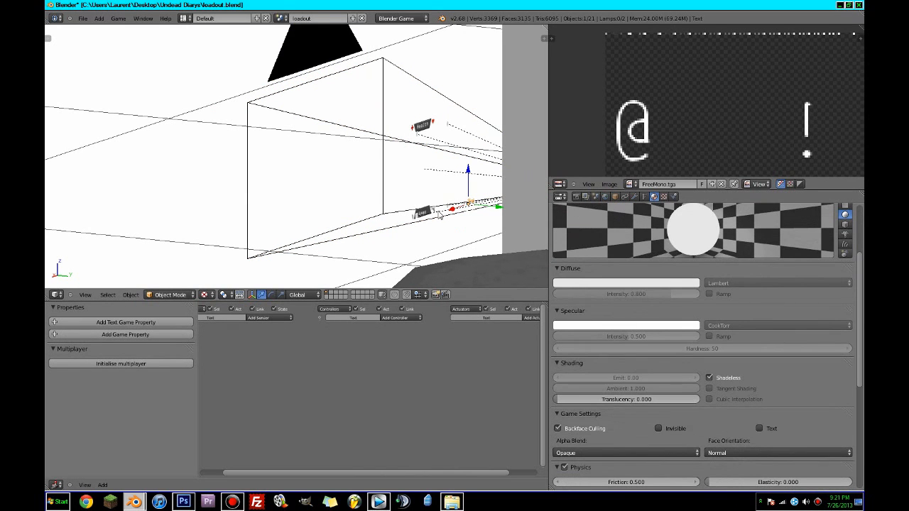
# Save the file and run the game from the maximized camera view to check whether the text object displays
pyautogui.press('KP_0')
pyautogui.hotkey('shift', 'space')
pyautogui.hotkey('ctrl', 's')
pyautogui.click(438, 211)
pyautogui.press('p')
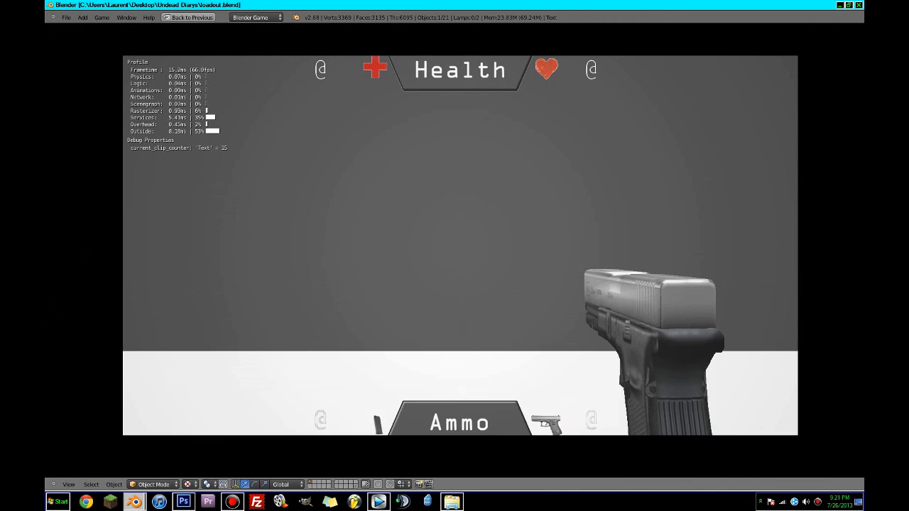
pyautogui.press('Escape')
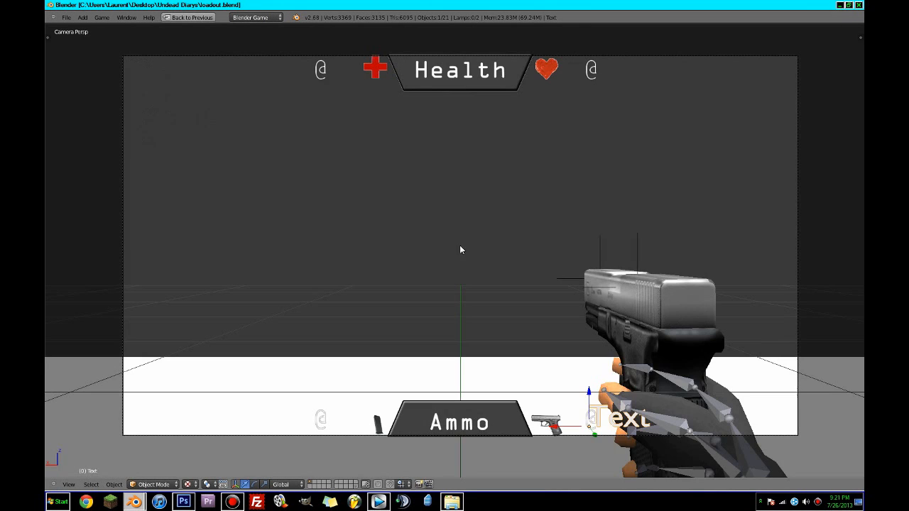
# Delete the text object from the HUD, reselect current_clip_counter and save the file over loadout.blend
pyautogui.rightClick(610, 413)
pyautogui.rightClick(615, 423)
pyautogui.press('x')
pyautogui.click(615, 422)
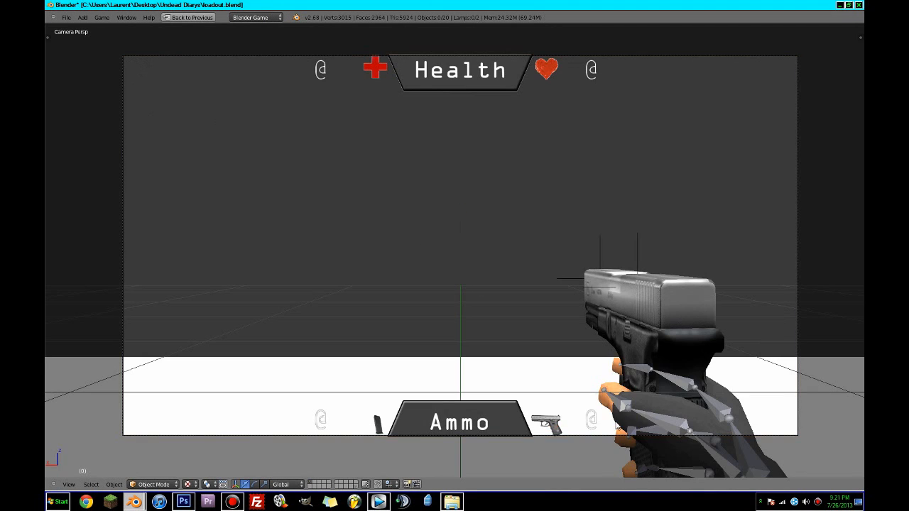
pyautogui.rightClick(594, 417)
pyautogui.press('x')
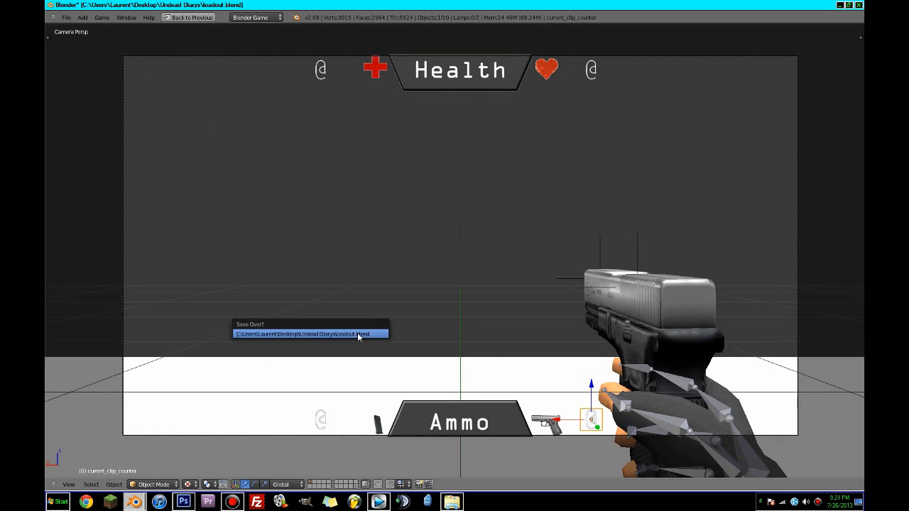
pyautogui.click(233, 502)
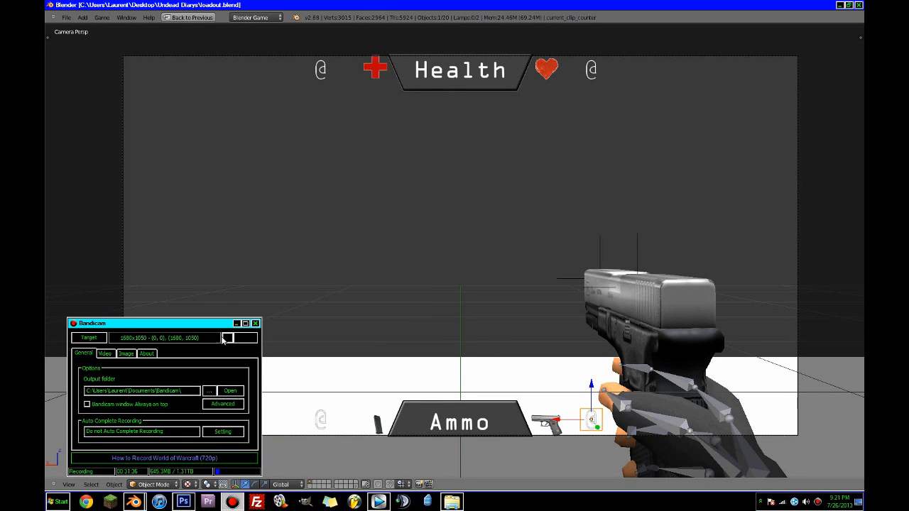
pyautogui.click(227, 339)
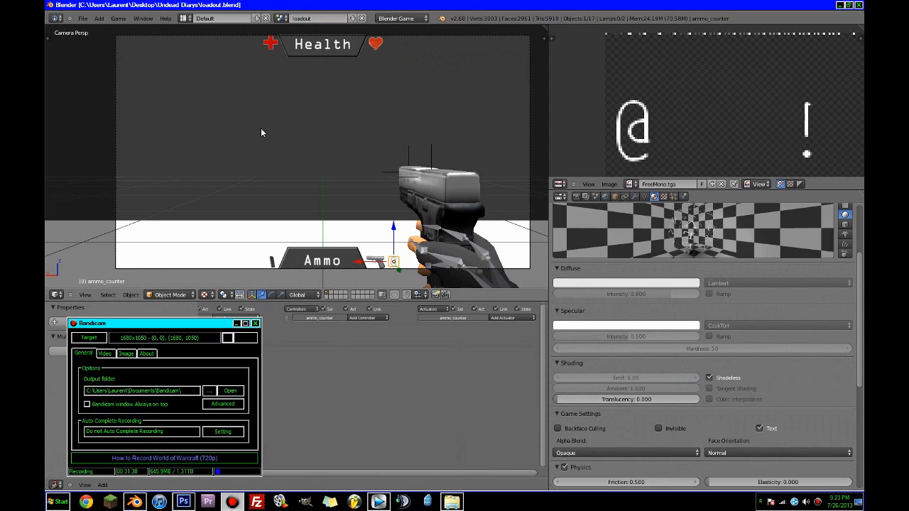
# Run the game briefly with the Ammo label and counter in close view
pyautogui.click(210, 147)
pyautogui.scroll(3, 275, 150)
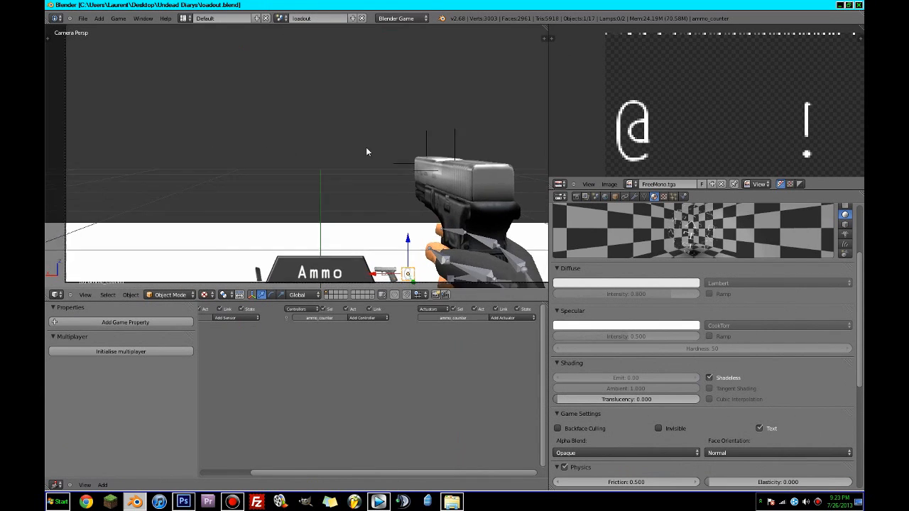
pyautogui.keyDown('shift'); pyautogui.moveTo(367, 150); pyautogui.dragTo(324, 114, button='middle'); pyautogui.keyUp('shift')
pyautogui.scroll(2, 419, 190)
pyautogui.keyDown('shift'); pyautogui.moveTo(420, 190); pyautogui.dragTo(378, 115, button='middle'); pyautogui.keyUp('shift')
pyautogui.press('p')
pyautogui.press('Escape')
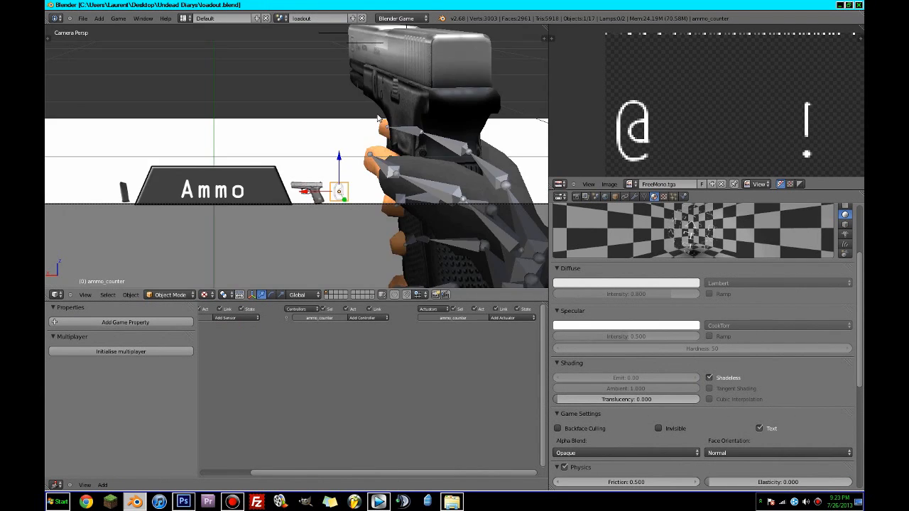
# Add an Integer game property named Text with the value 15 to ammo_counter
pyautogui.scroll(-2, 379, 119)
pyautogui.click(125, 322)
pyautogui.click(78, 339)
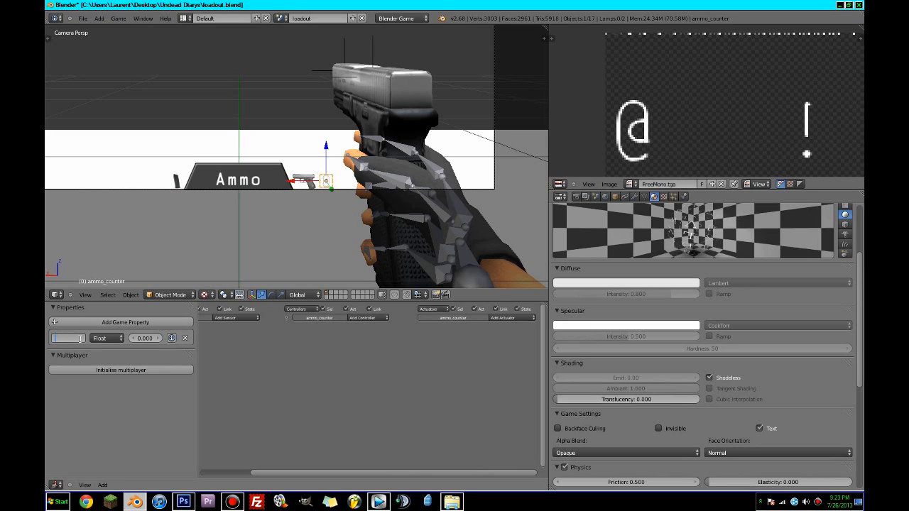
pyautogui.write('Text')
pyautogui.press('Return')
pyautogui.click(106, 338)
pyautogui.click(103, 318)
pyautogui.click(150, 340)
pyautogui.write('15')
pyautogui.press('Return')
# Save loadout.blend and test the ammo counter by running the game with the whole camera frame in the maximized view
pyautogui.keyDown('ctrl'); pyautogui.hscroll(-2, 283, 365); pyautogui.keyUp('ctrl')
pyautogui.scroll(-3, 332, 222)
pyautogui.hotkey('shift', 'space')
pyautogui.hotkey('ctrl', 's')
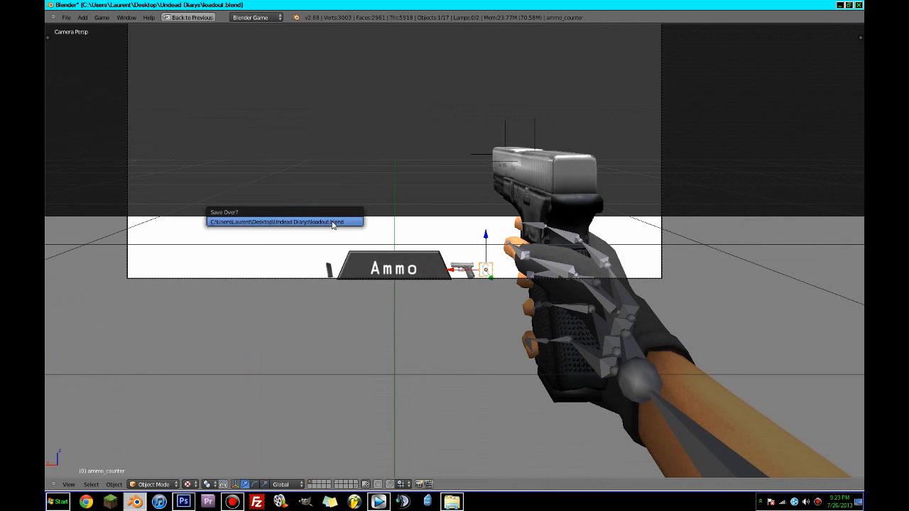
pyautogui.click(333, 223)
pyautogui.press('p')
pyautogui.press('Escape')
pyautogui.moveTo(331, 223)
pyautogui.keyDown('shift'); pyautogui.mouseDown(button='middle')
pyautogui.moveTo(315, 315)
pyautogui.moveTo(341, 349)
pyautogui.mouseUp(button='middle'); pyautogui.keyUp('shift')
pyautogui.press('p')
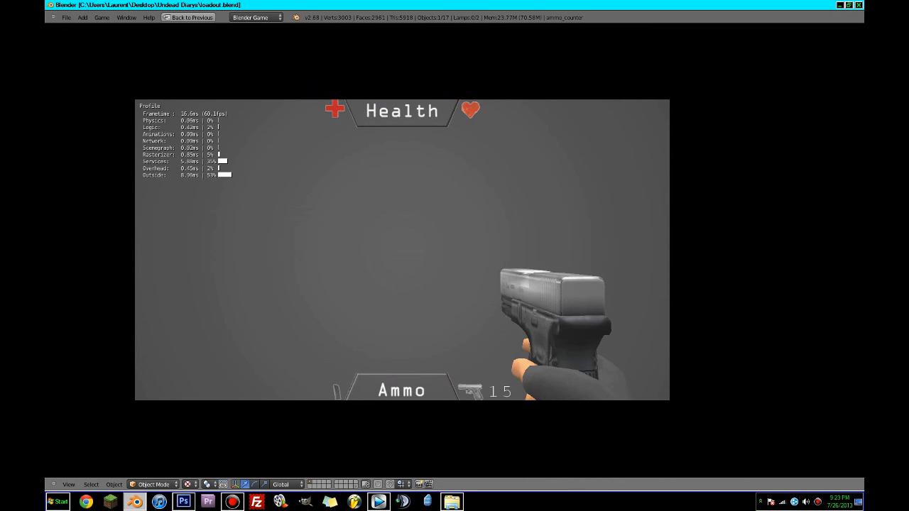
pyautogui.click(402, 250)
pyautogui.press('Escape')
pyautogui.hotkey('ctrl', 's')
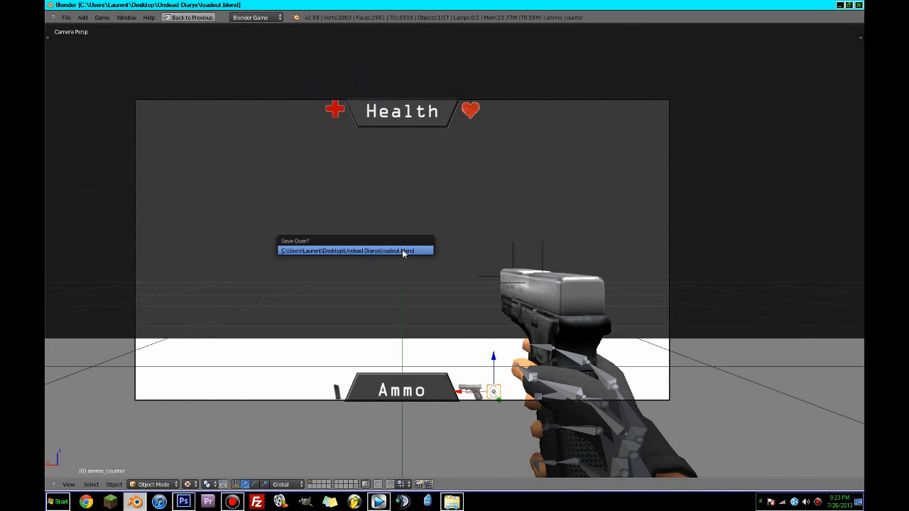
pyautogui.click(402, 250)
# Return to the full logic-editing layout and select bullet_adder together with ammo_counter
pyautogui.hotkey('shift', 'space')
pyautogui.rightClick(332, 164)
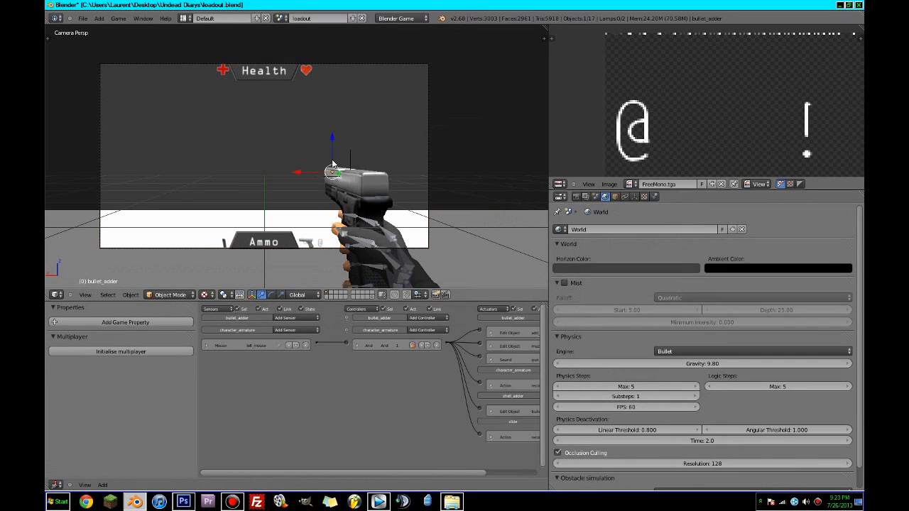
pyautogui.rightClick(320, 247)
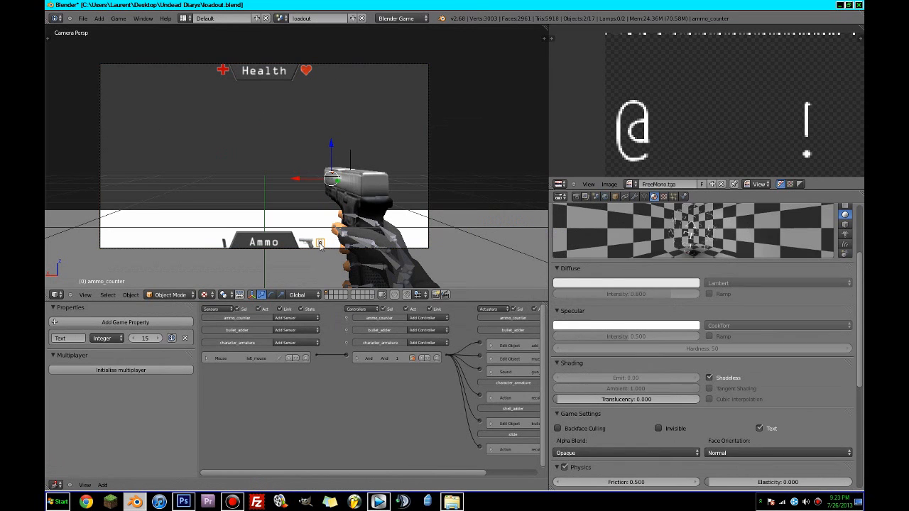
pyautogui.click(292, 330)
pyautogui.press('p')
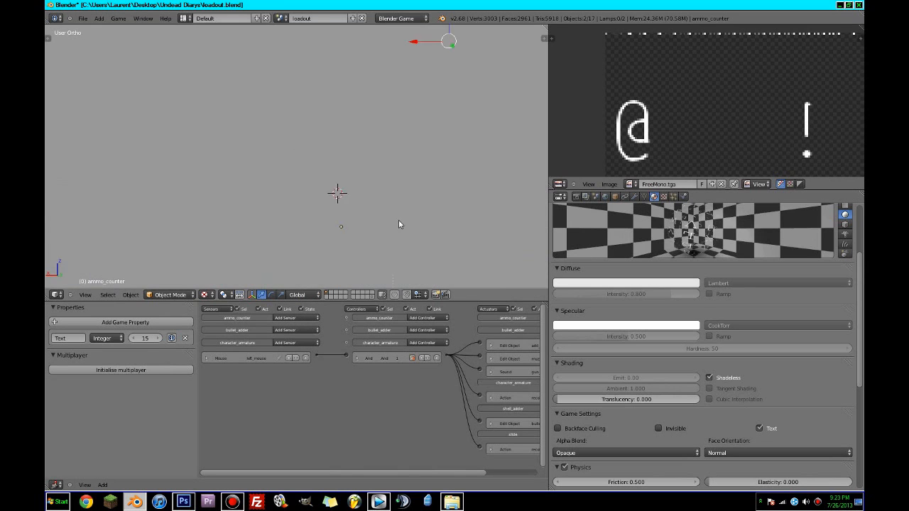
pyautogui.moveTo(448, 246); pyautogui.dragTo(395, 249, button='middle')
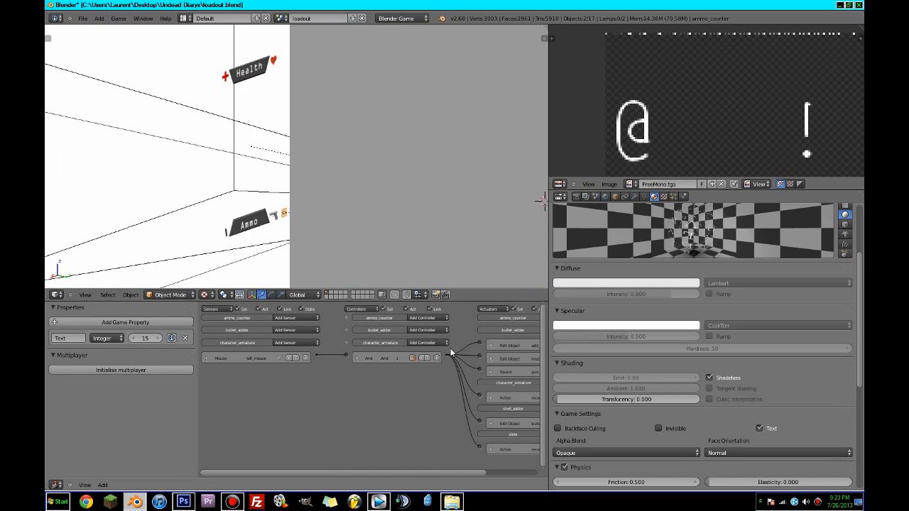
pyautogui.moveTo(451, 349)
pyautogui.mouseDown(button='middle')
pyautogui.moveTo(365, 377)
pyautogui.moveTo(438, 358)
pyautogui.mouseUp(button='middle')
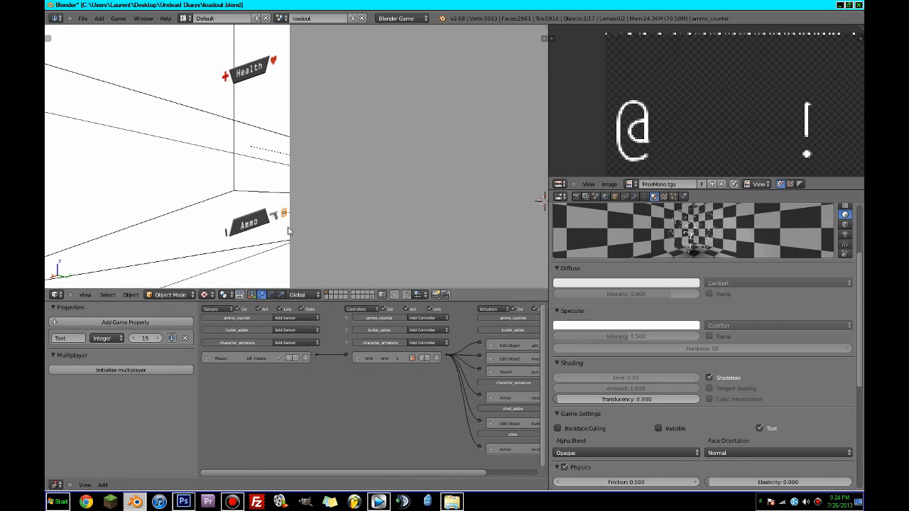
pyautogui.press('Escape')
pyautogui.scroll(4, 310, 204)
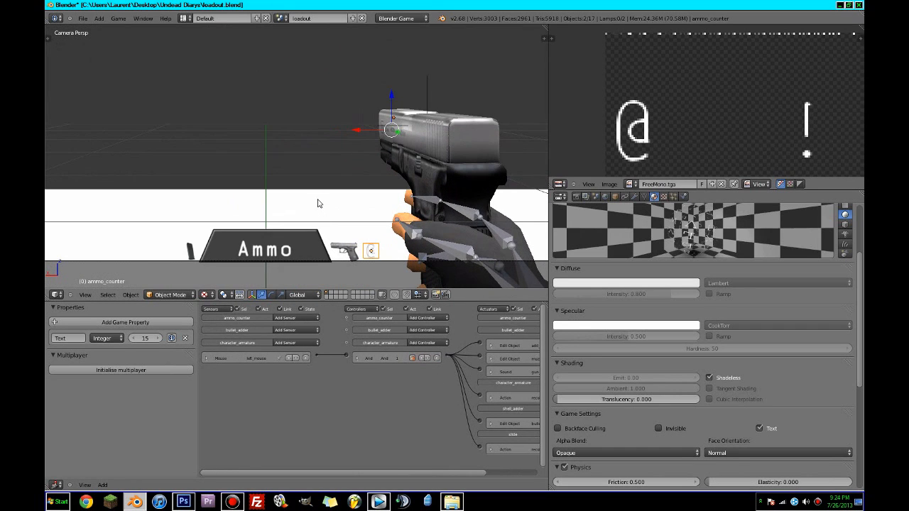
pyautogui.click(285, 319)
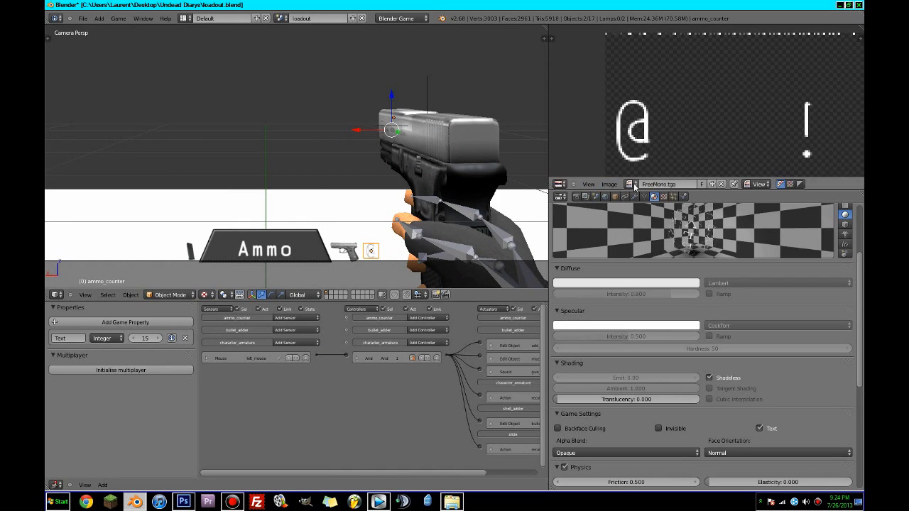
# Rename the ammo_counter object as current_clip_counter
pyautogui.click(616, 197)
pyautogui.click(607, 229)
pyautogui.write('current_c')
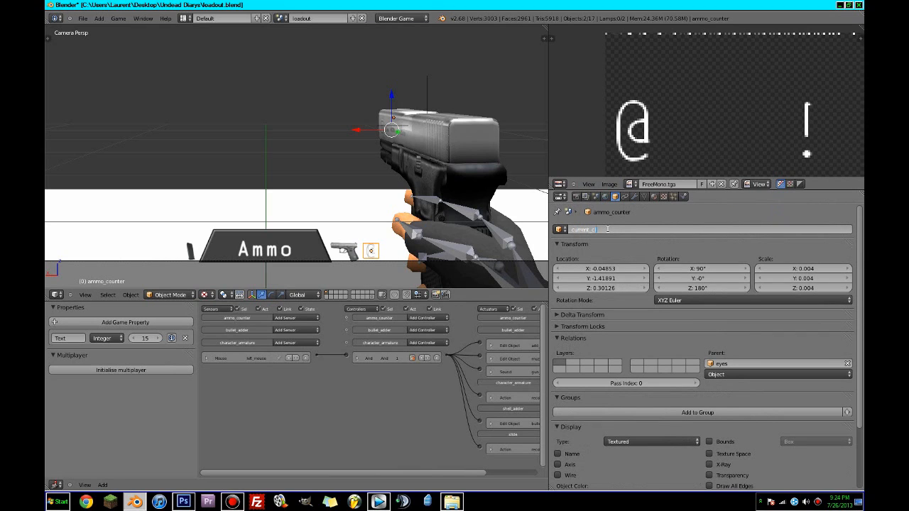
pyautogui.write('lip_counter')
pyautogui.press('Return')
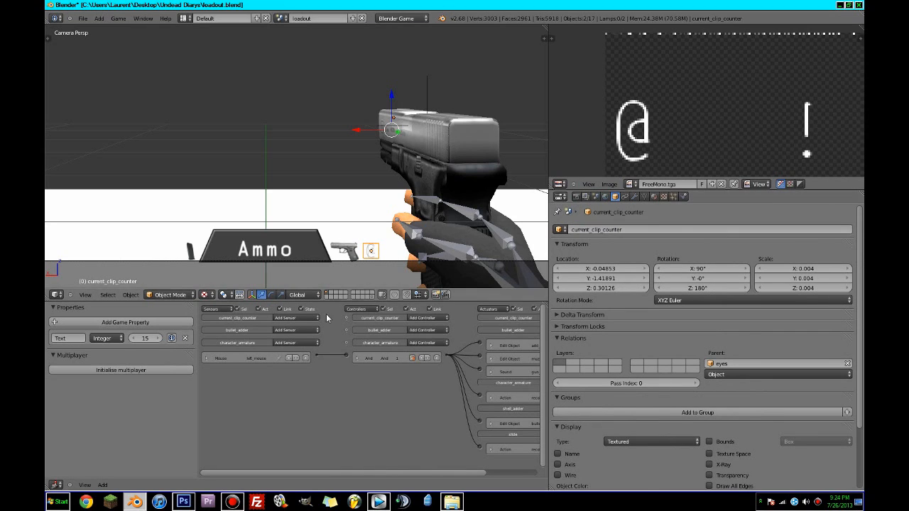
# Add a Property sensor to current_clip_counter and configure its property, comparison value and evaluation type
pyautogui.click(286, 318)
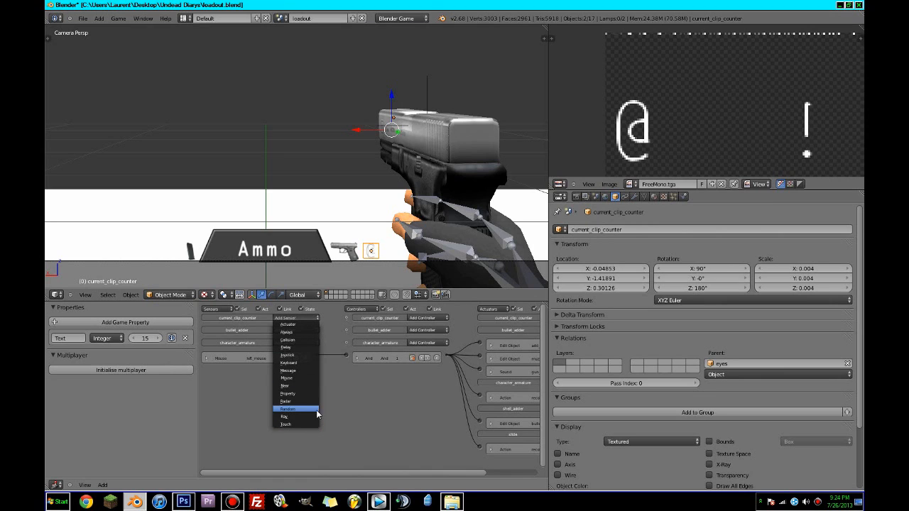
pyautogui.click(303, 394)
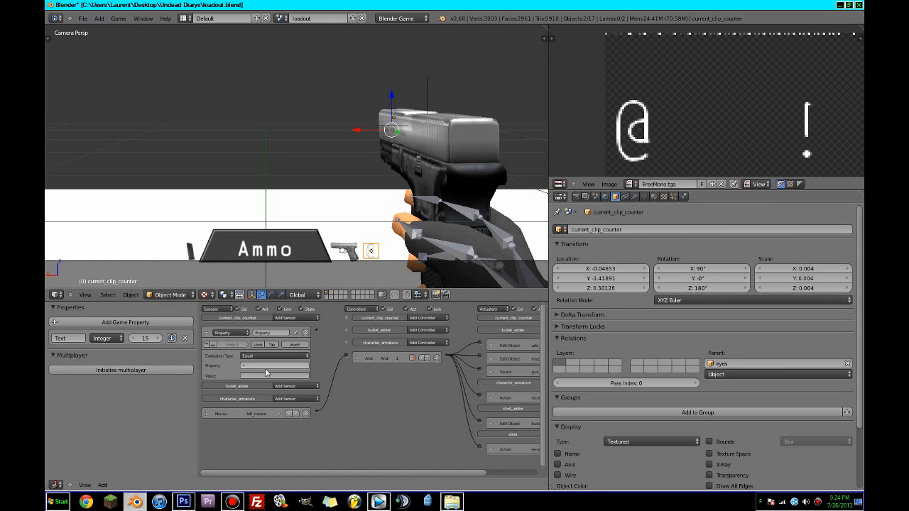
pyautogui.click(270, 365)
pyautogui.click(259, 374)
pyautogui.click(257, 356)
pyautogui.click(250, 332)
pyautogui.click(348, 408)
# Name the Property sensor has_ammo, link it to the shooting And controller and save over loadout.blend
pyautogui.click(264, 331)
pyautogui.write('has_ammo')
pyautogui.click(207, 333)
pyautogui.hotkey('ctrl', 's')
pyautogui.click(248, 211)
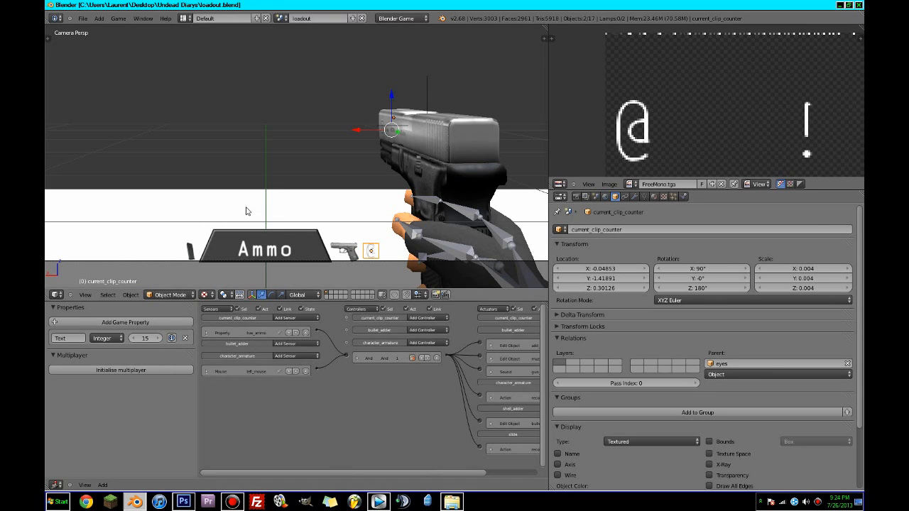
pyautogui.moveTo(342, 420); pyautogui.dragTo(282, 420, button='middle')
pyautogui.click(506, 330)
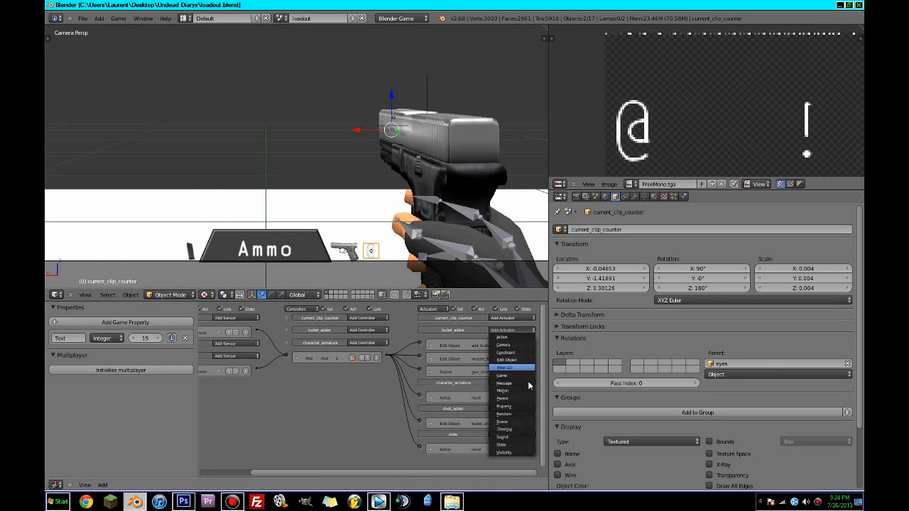
pyautogui.click(506, 406)
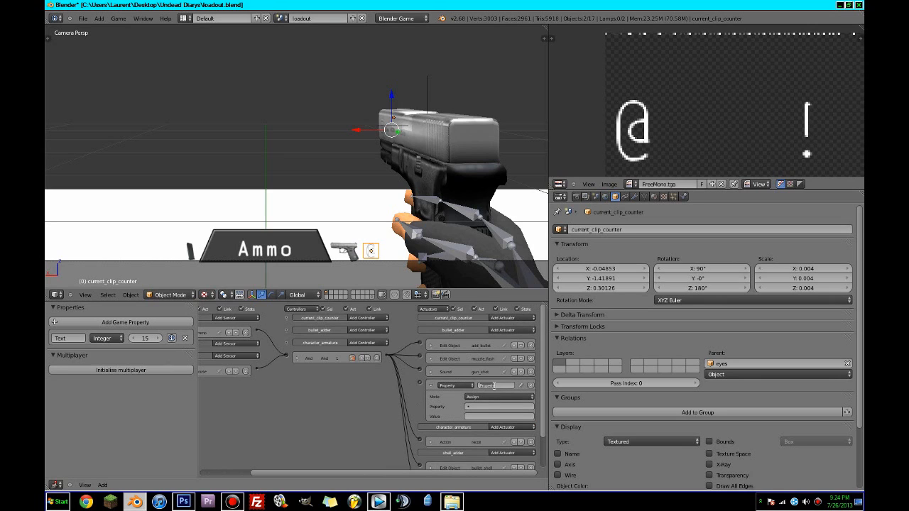
pyautogui.click(486, 396)
pyautogui.click(475, 382)
pyautogui.click(478, 407)
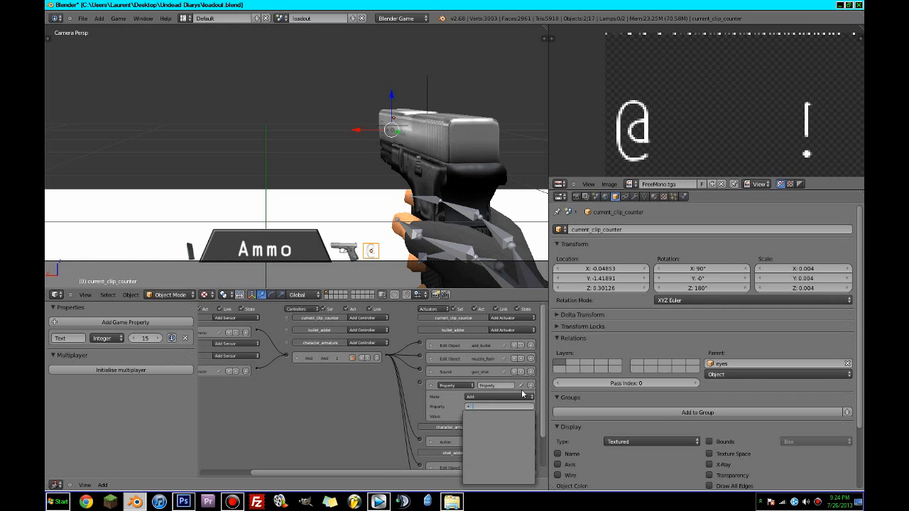
pyautogui.click(530, 386)
pyautogui.click(530, 386)
# Give current_clip_counter a Property actuator named "-1 ammo" that adds -1 to Text, and link it to the shooting And controller
pyautogui.click(511, 318)
pyautogui.click(505, 398)
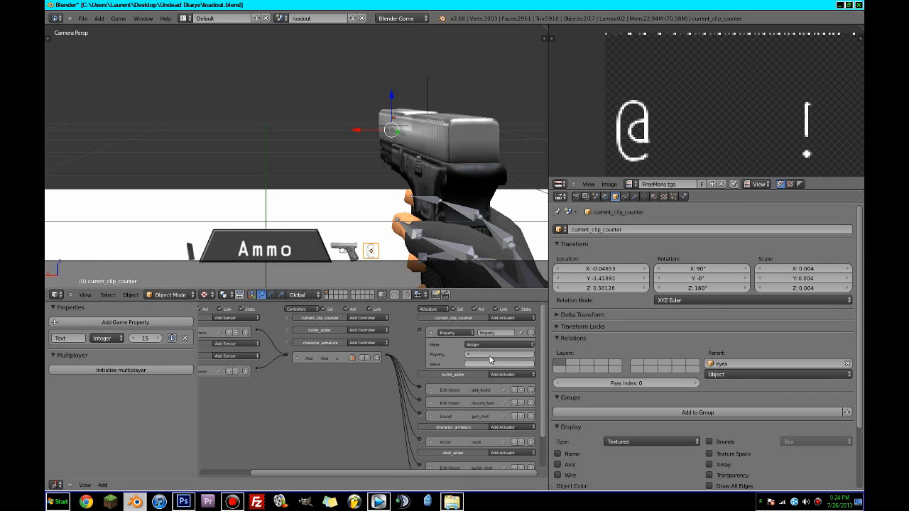
pyautogui.click(487, 356)
pyautogui.click(477, 368)
pyautogui.click(479, 346)
pyautogui.click(478, 330)
pyautogui.click(478, 363)
pyautogui.write('-1')
pyautogui.press('Return')
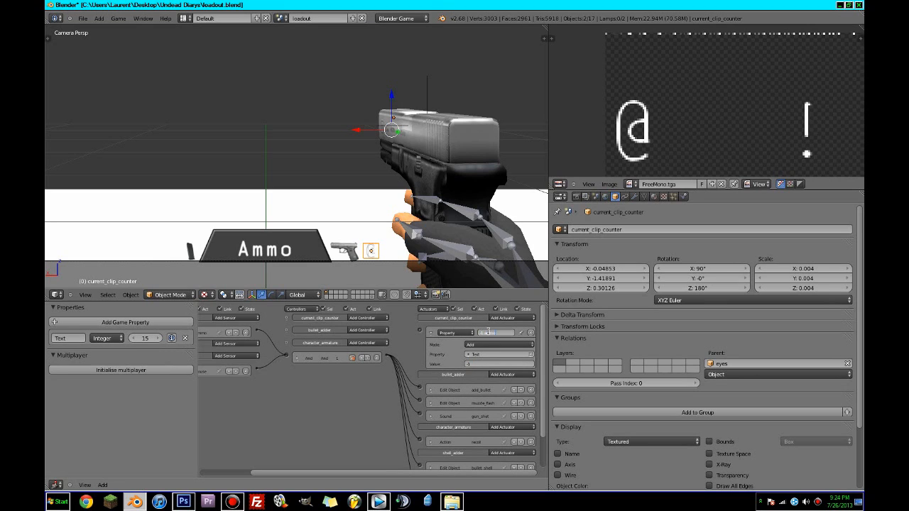
pyautogui.press('Return')
pyautogui.click(426, 332)
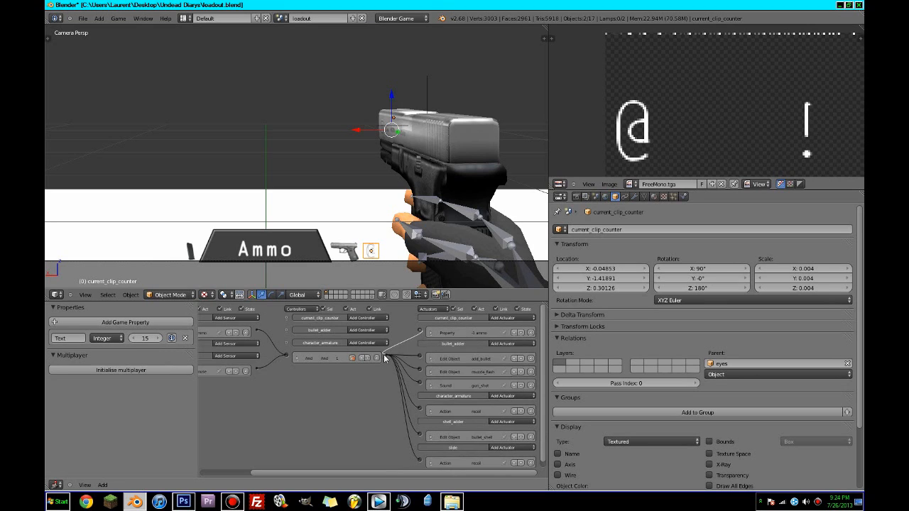
# Run the game in the maximized camera view and fire the pistol repeatedly to check the ammo countdown
pyautogui.hotkey('ctrl', 'Up')
pyautogui.scroll(-3, 412, 215)
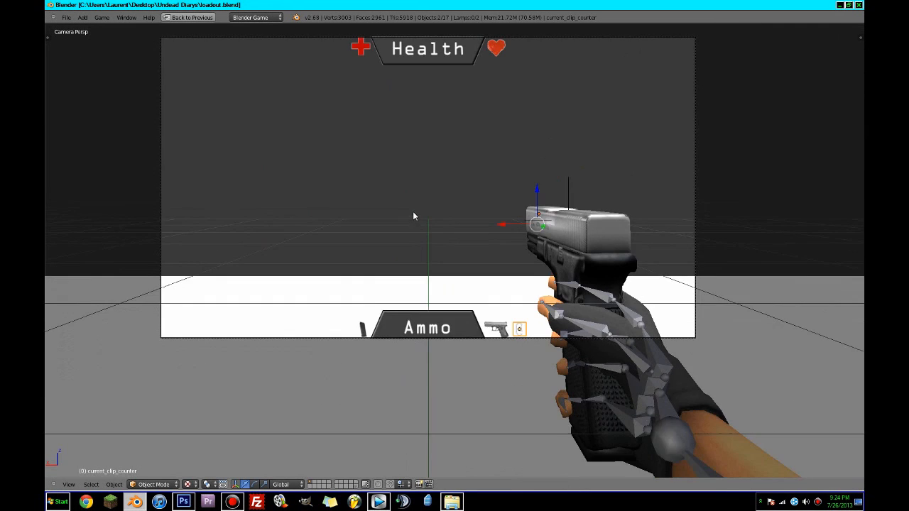
pyautogui.keyDown('shift'); pyautogui.moveTo(412, 215); pyautogui.dragTo(418, 292, button='middle'); pyautogui.keyUp('shift')
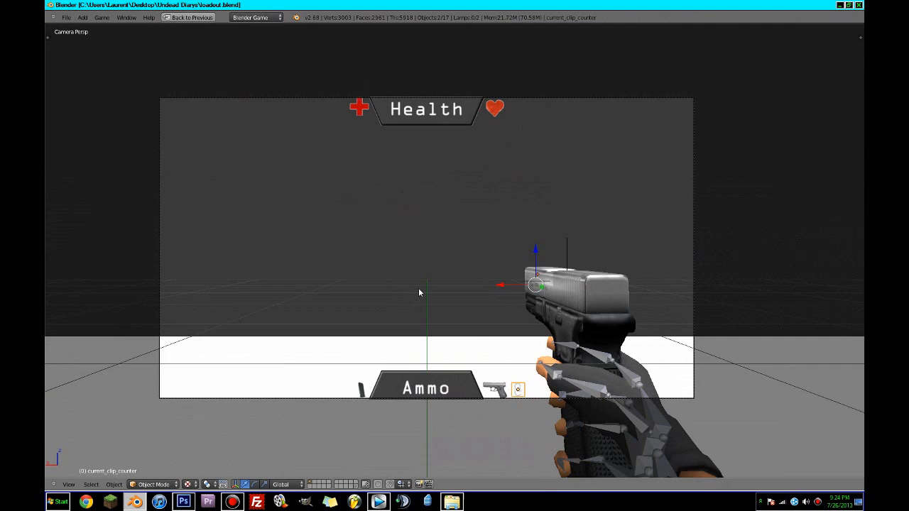
pyautogui.press('p')
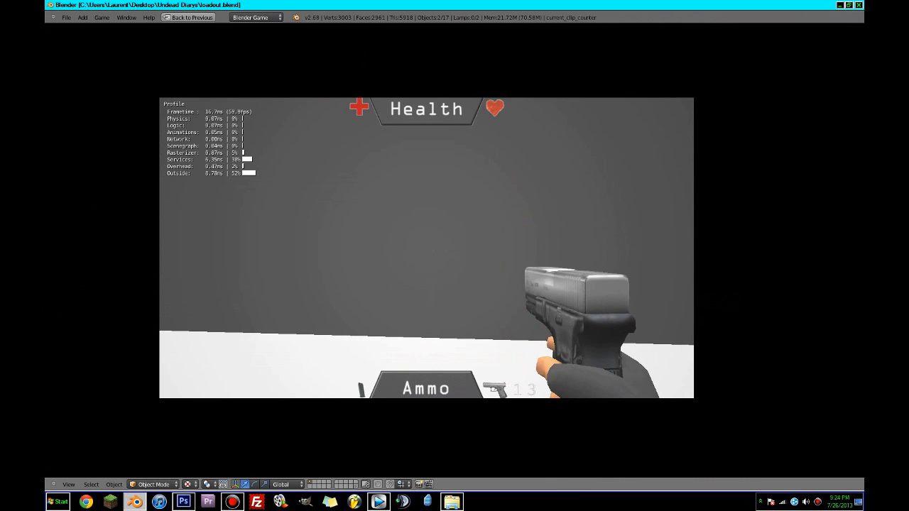
pyautogui.click(445, 253)
pyautogui.click(446, 253)
pyautogui.click(445, 253)
pyautogui.click(446, 253)
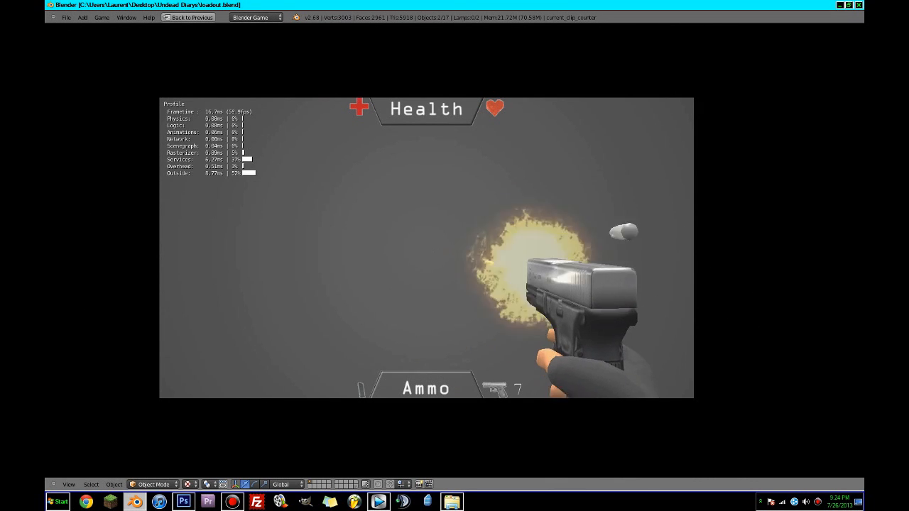
pyautogui.click(446, 253)
pyautogui.click(445, 253)
pyautogui.click(436, 251)
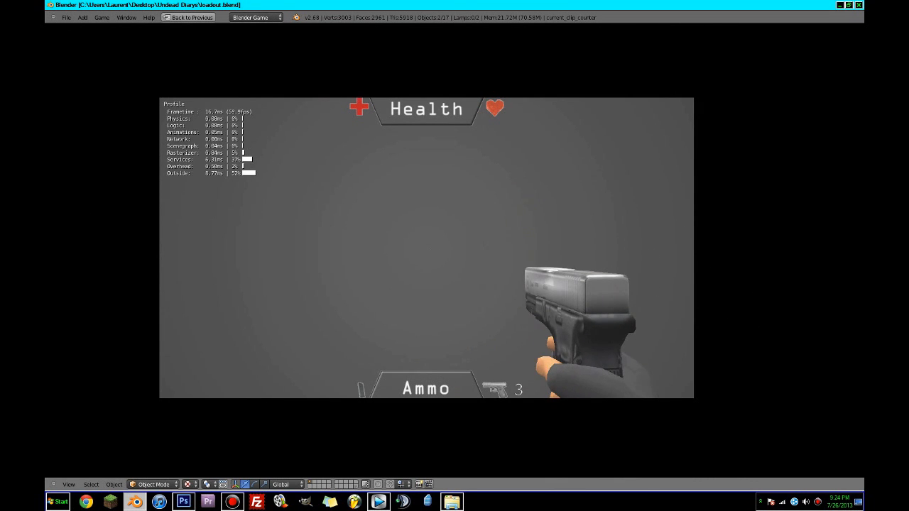
pyautogui.click(459, 256)
pyautogui.click(459, 256)
pyautogui.click(431, 249)
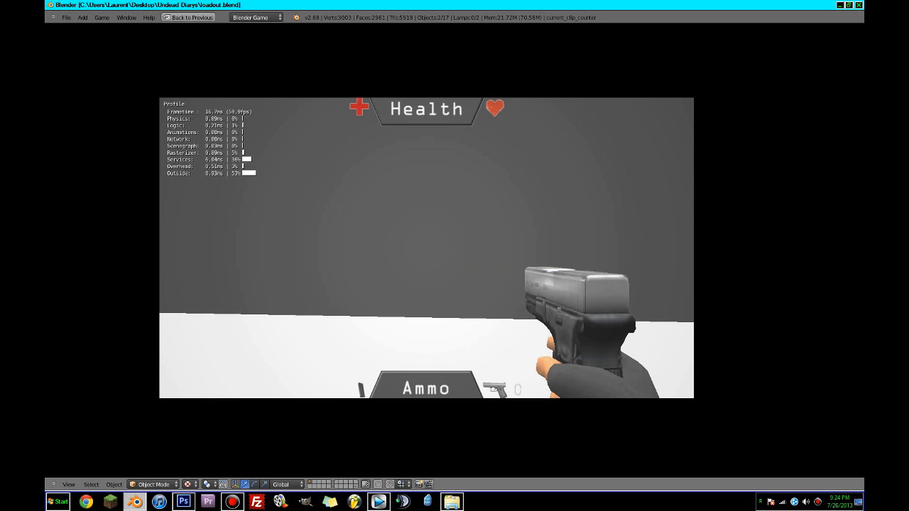
pyautogui.press('Escape')
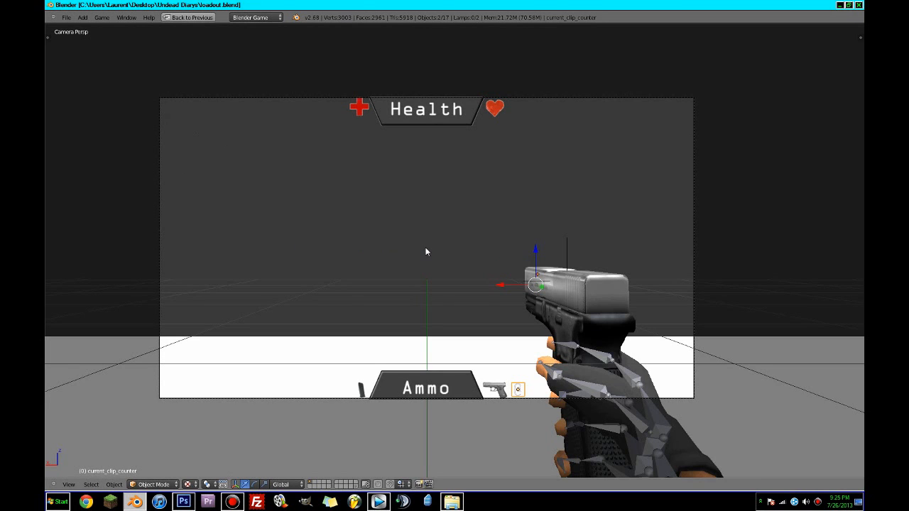
pyautogui.hotkey('ctrl', 'Up')
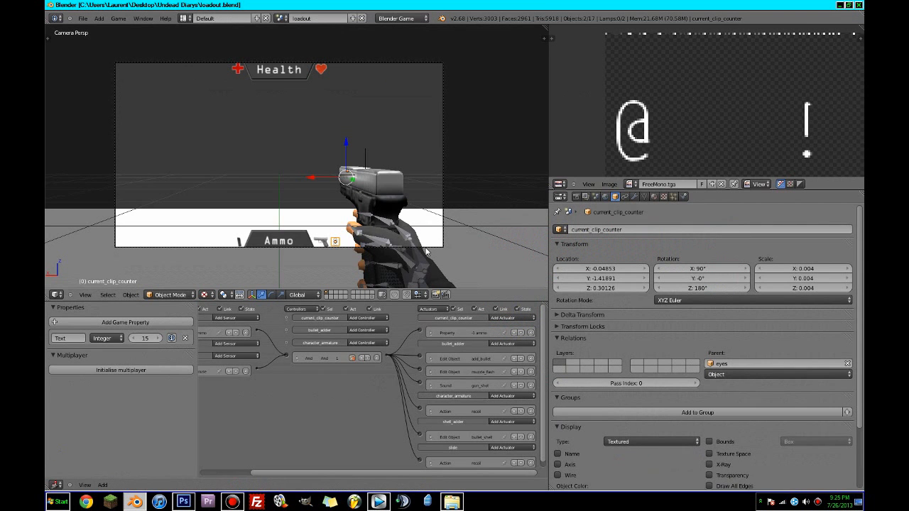
# Switch to Windows Explorer to look at the first_strike game folder
pyautogui.scroll(1, 429, 242)
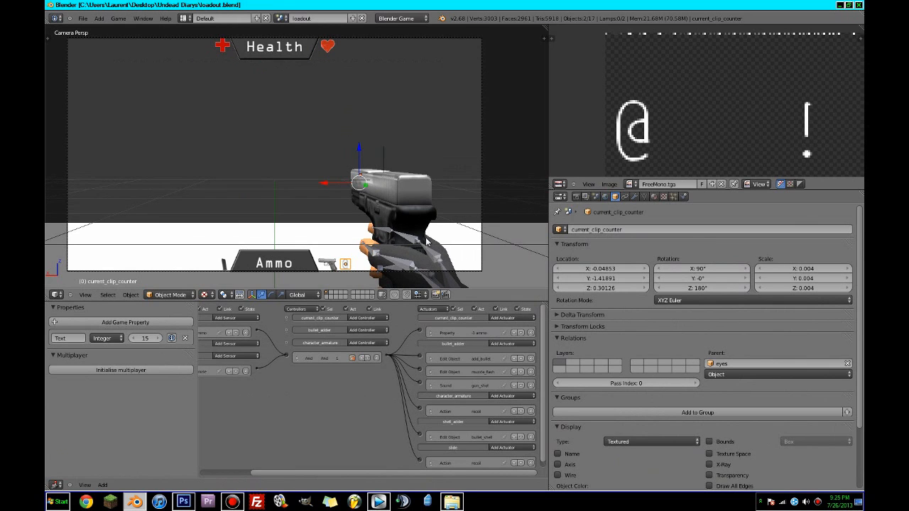
pyautogui.keyDown('ctrl'); pyautogui.hscroll(-4, 372, 431); pyautogui.keyUp('ctrl')
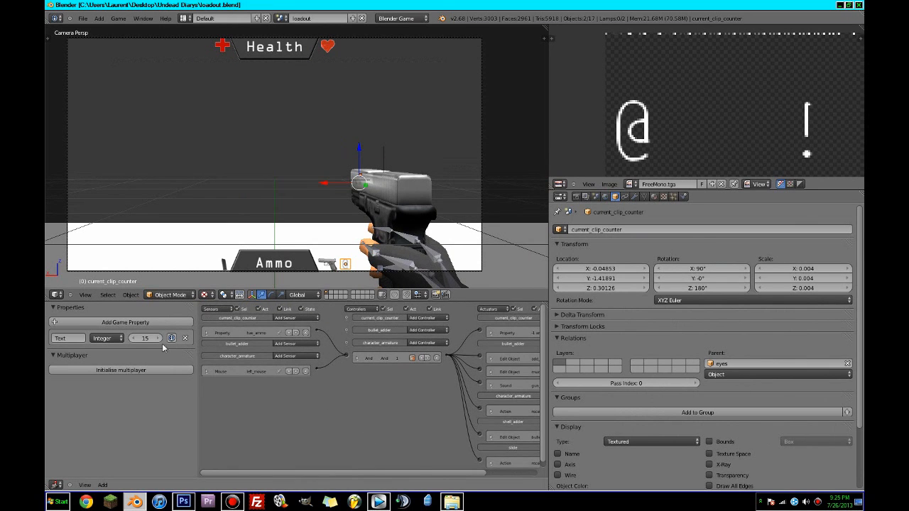
pyautogui.click(452, 501)
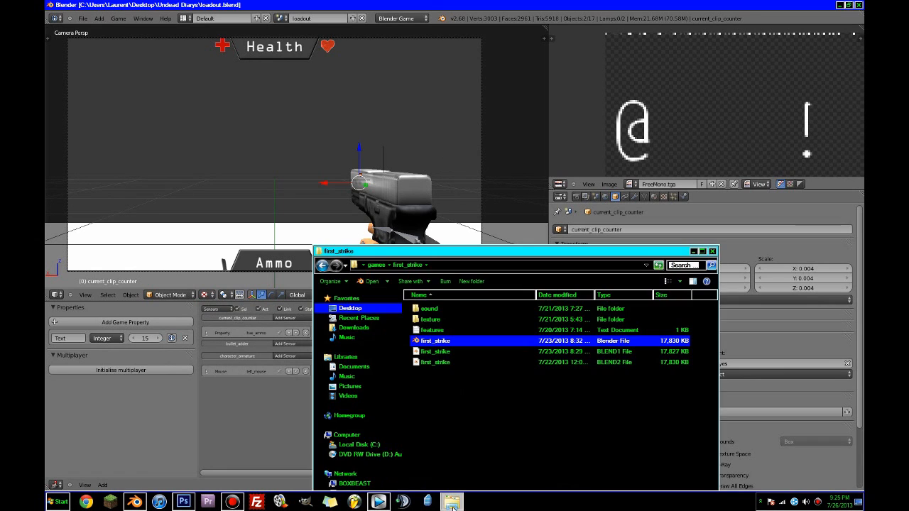
pyautogui.moveTo(381, 256); pyautogui.dragTo(45, 256)
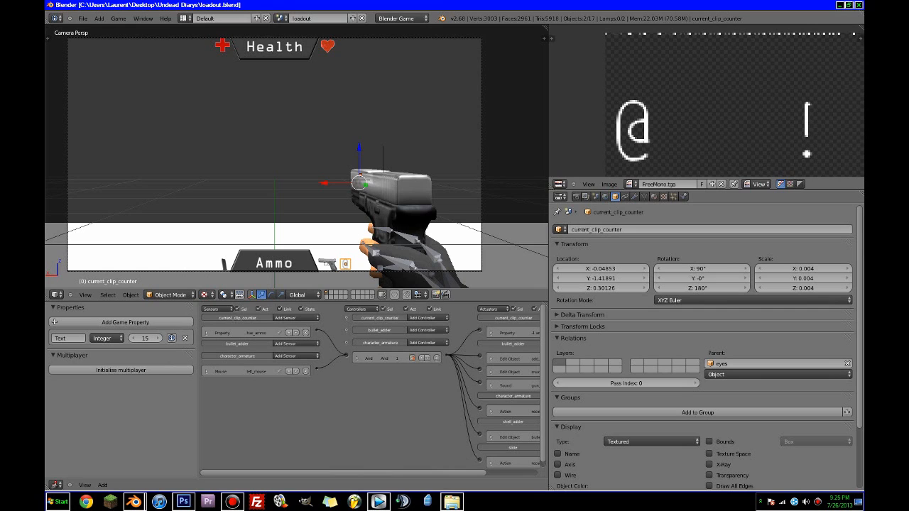
# Select only current_clip_counter and add two game properties to it, named on/off and timer
pyautogui.rightClick(344, 266)
pyautogui.rightClick(344, 267)
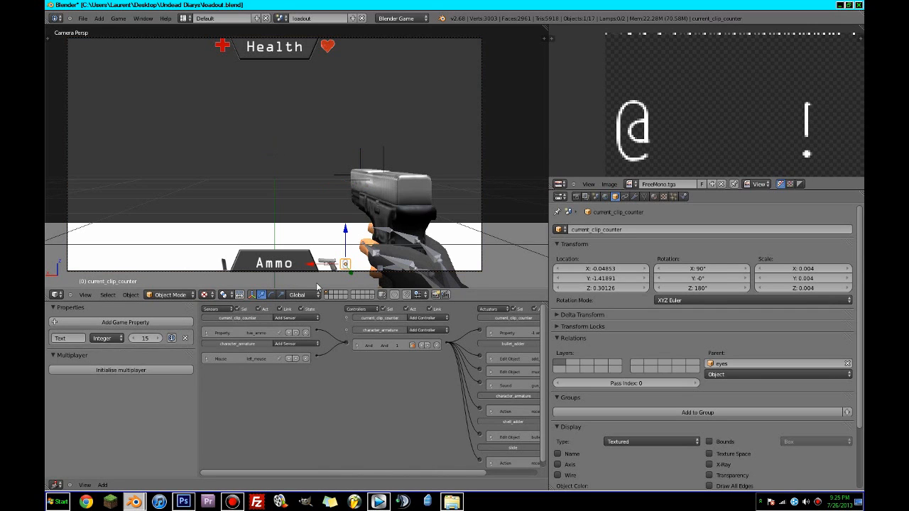
pyautogui.click(123, 323)
pyautogui.click(123, 322)
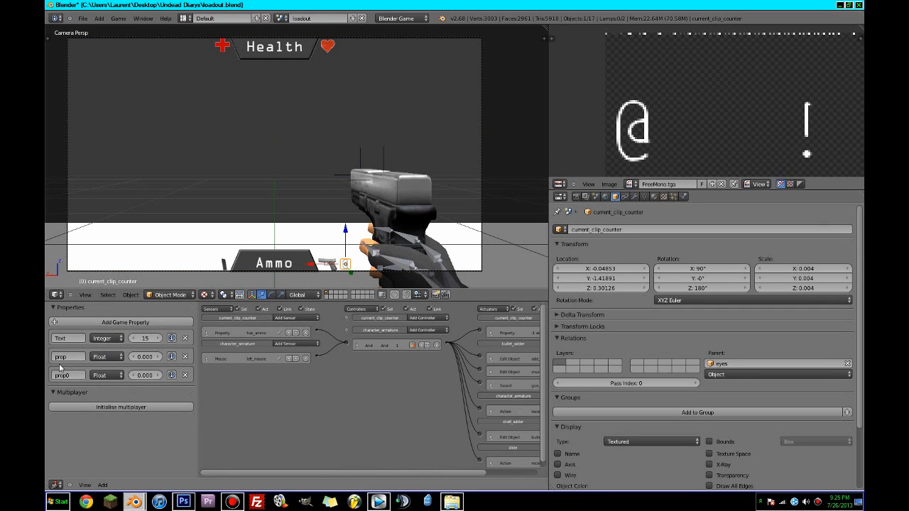
pyautogui.click(65, 358)
pyautogui.write('on/off')
pyautogui.press('Return')
pyautogui.click(69, 376)
pyautogui.write('timer')
pyautogui.press('Return')
# Set the type of both the on/off and timer properties to Integer
pyautogui.click(107, 357)
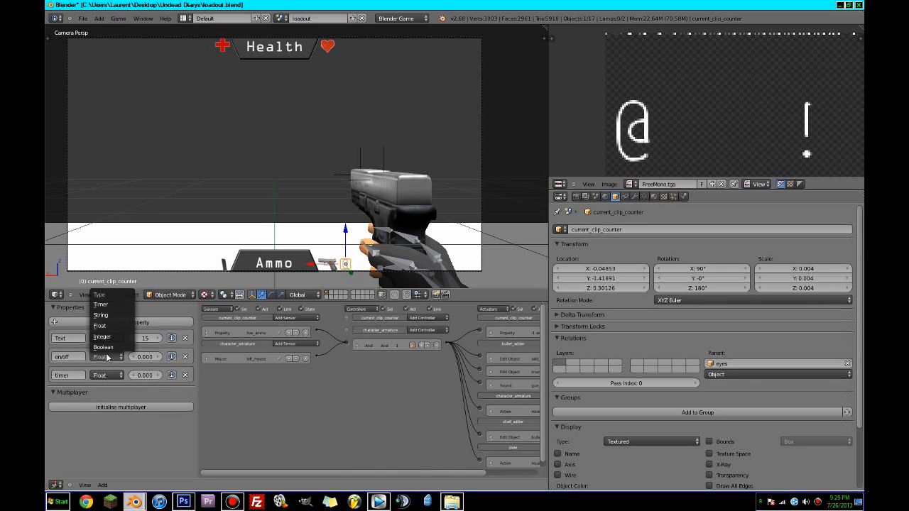
pyautogui.click(105, 347)
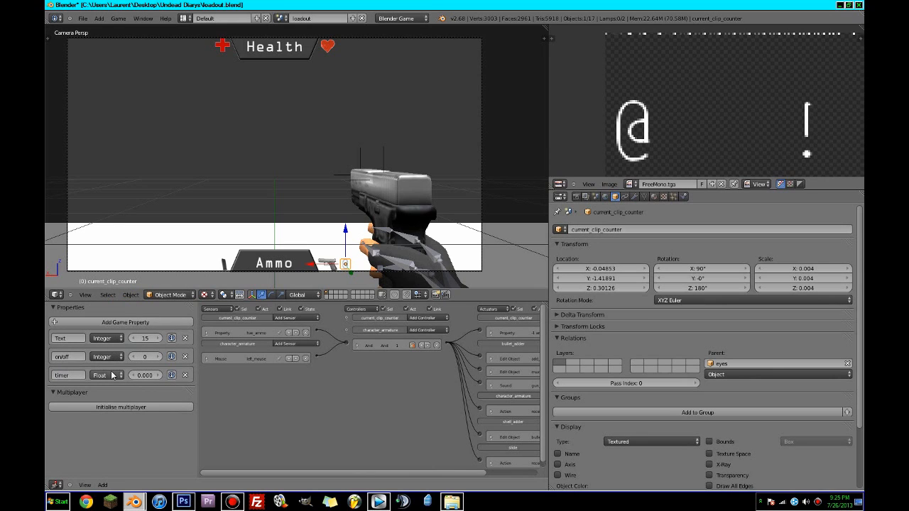
pyautogui.click(110, 375)
pyautogui.click(105, 355)
pyautogui.click(141, 375)
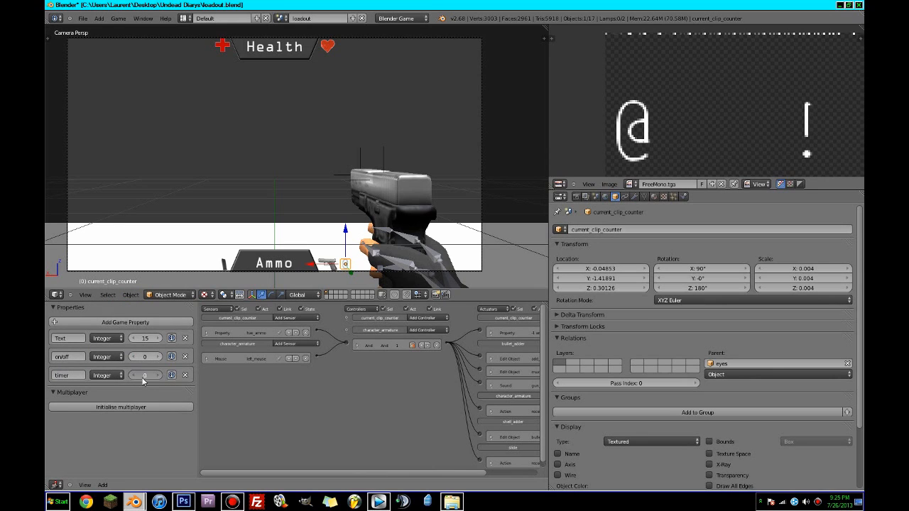
# Set the timer property's value to 100 and the on/off property's value to 2
pyautogui.write('100')
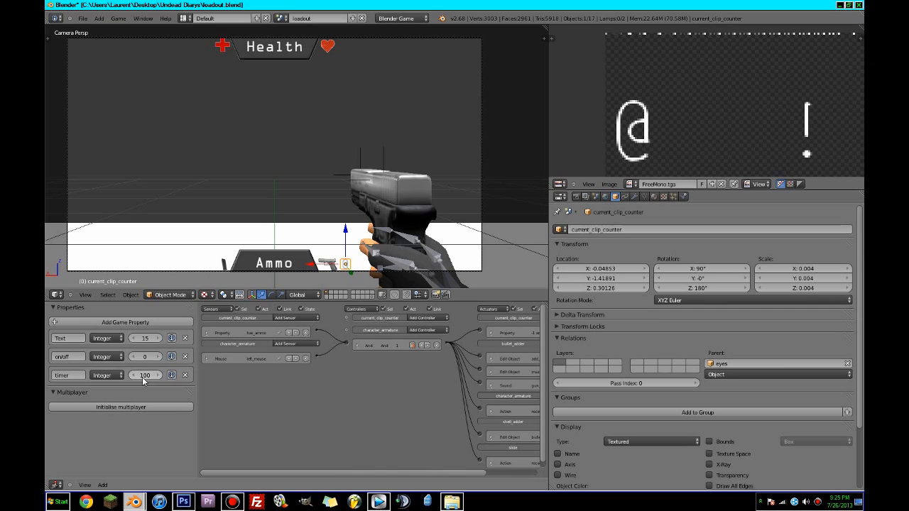
pyautogui.press('Return')
pyautogui.click(145, 357)
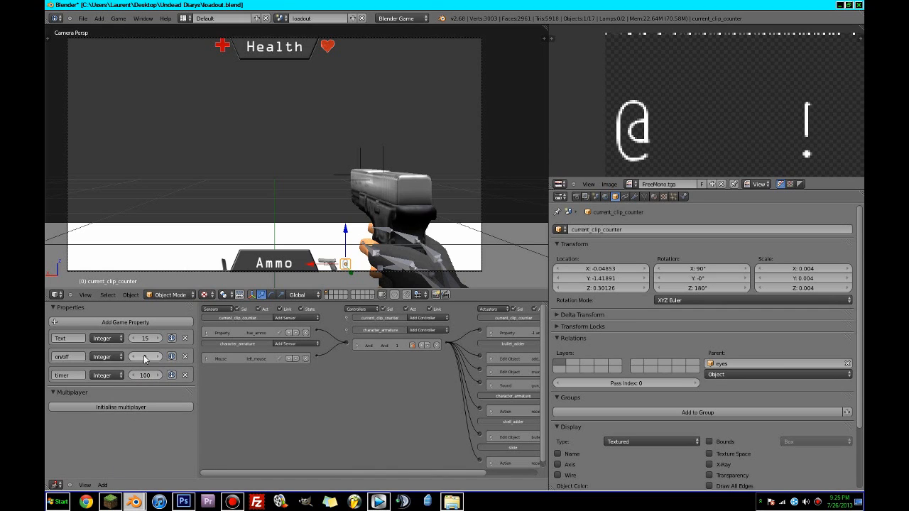
pyautogui.write('2')
pyautogui.press('Return')
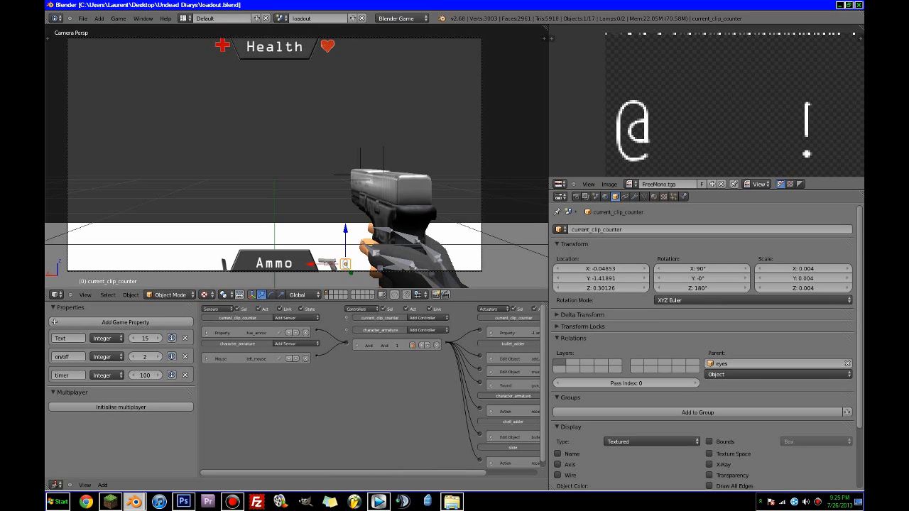
# Add a Property sensor to current_clip_counter and name it prop_on
pyautogui.click(287, 319)
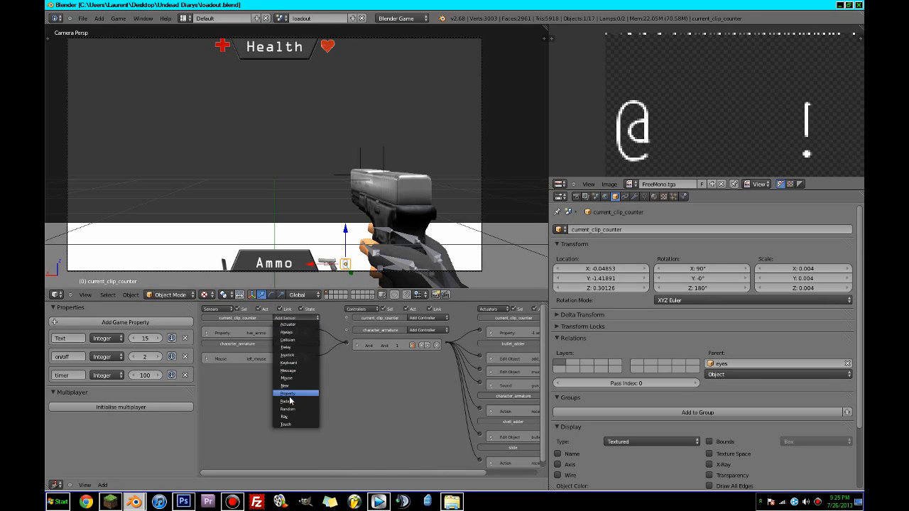
pyautogui.click(304, 395)
pyautogui.click(263, 346)
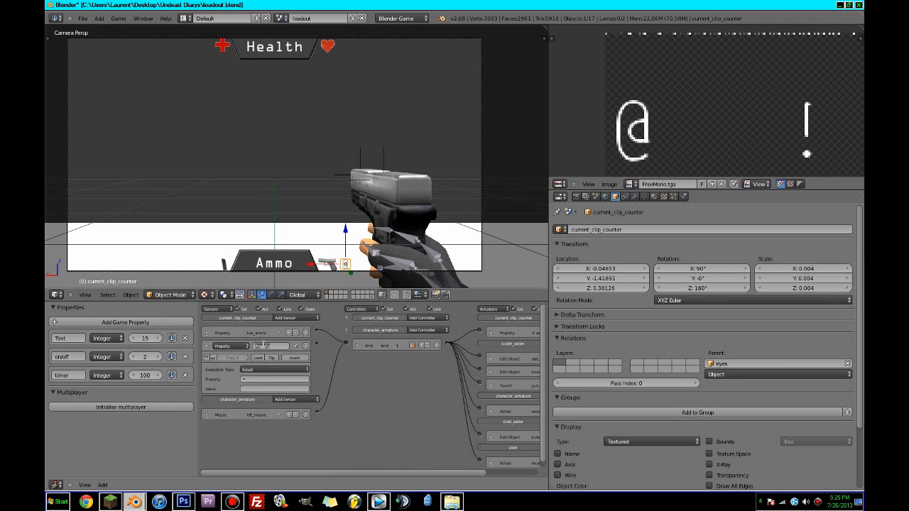
pyautogui.press('Return')
pyautogui.scroll(2, 363, 380)
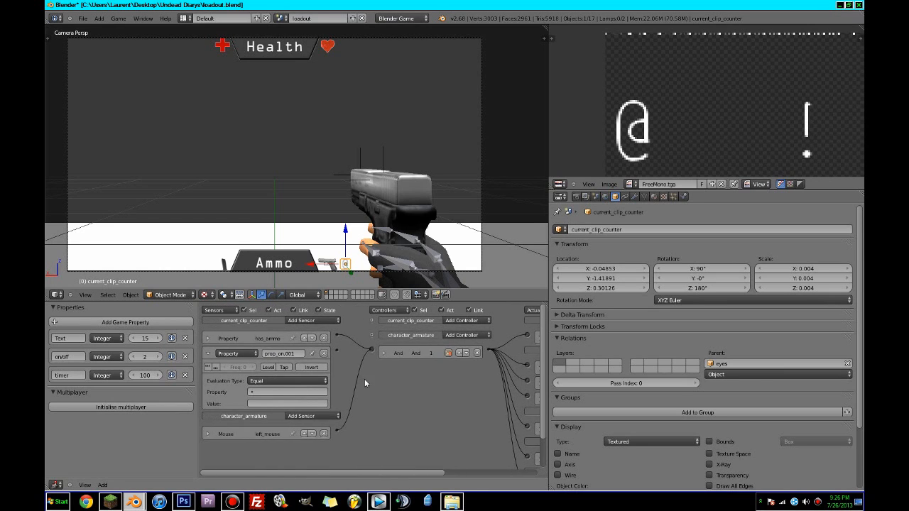
# Set the prop_on sensor to check whether the on/off property equals 2, and collapse it
pyautogui.rightClick(348, 264)
pyautogui.rightClick(347, 264)
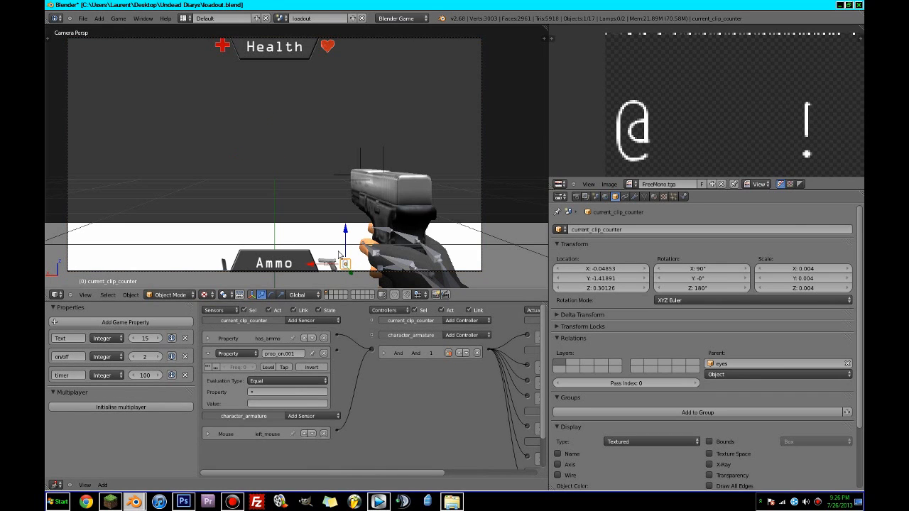
pyautogui.click(267, 393)
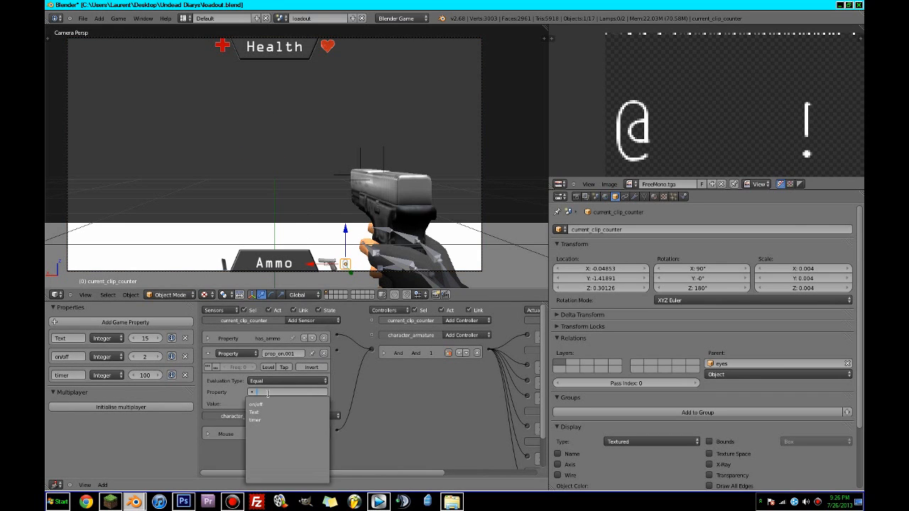
pyautogui.click(268, 405)
pyautogui.click(267, 405)
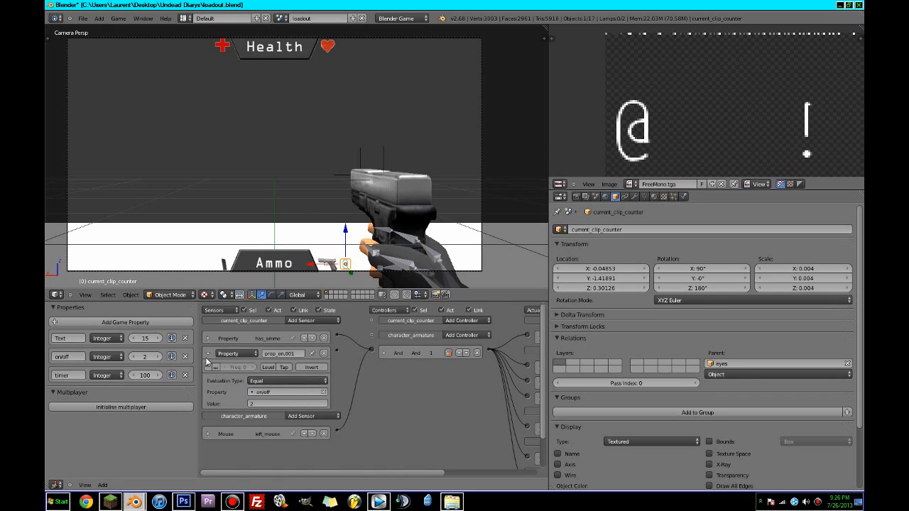
pyautogui.click(211, 355)
# Add a Property sensor named timer that evaluates the timer property, and save over loadout.blend
pyautogui.click(305, 321)
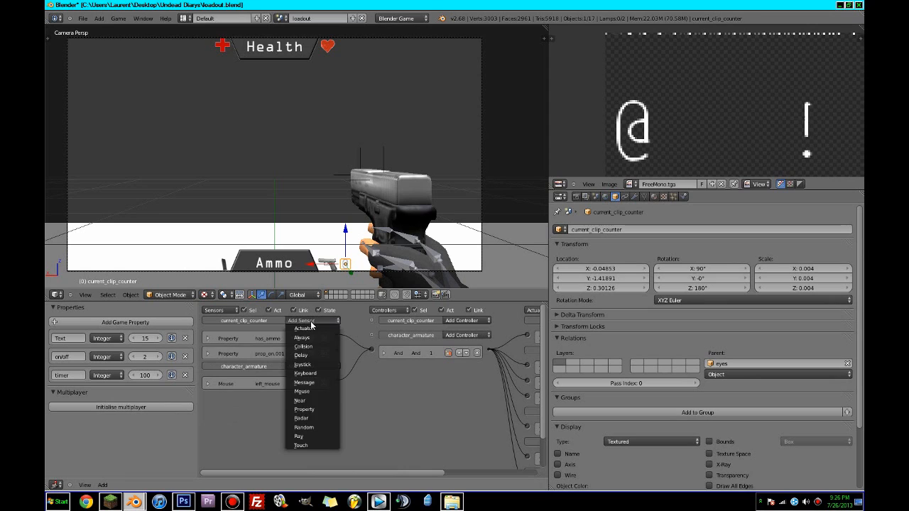
pyautogui.click(303, 410)
pyautogui.click(278, 408)
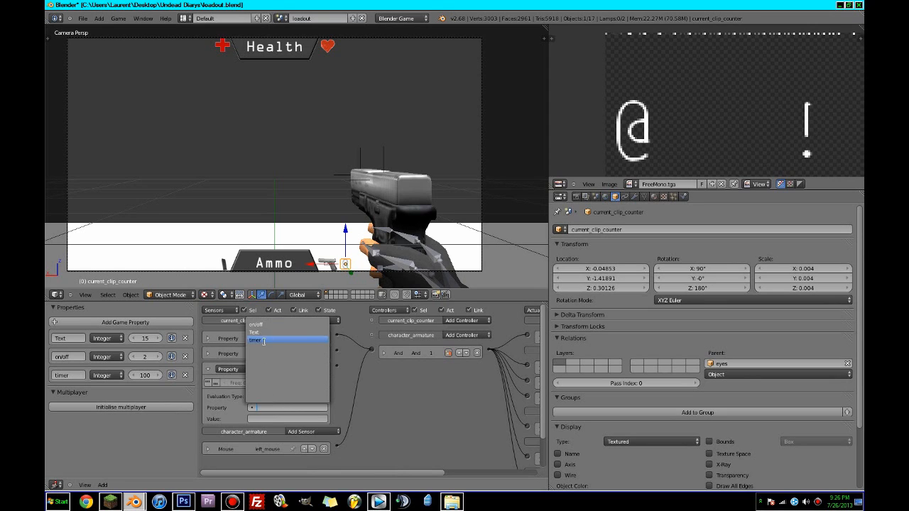
pyautogui.click(267, 342)
pyautogui.click(273, 370)
pyautogui.write('timer')
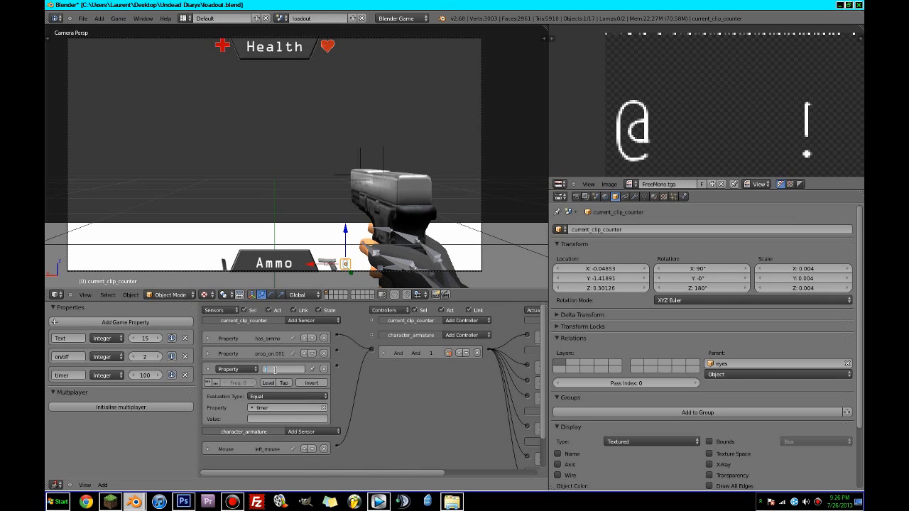
pyautogui.press('Return')
pyautogui.hotkey('ctrl', 's')
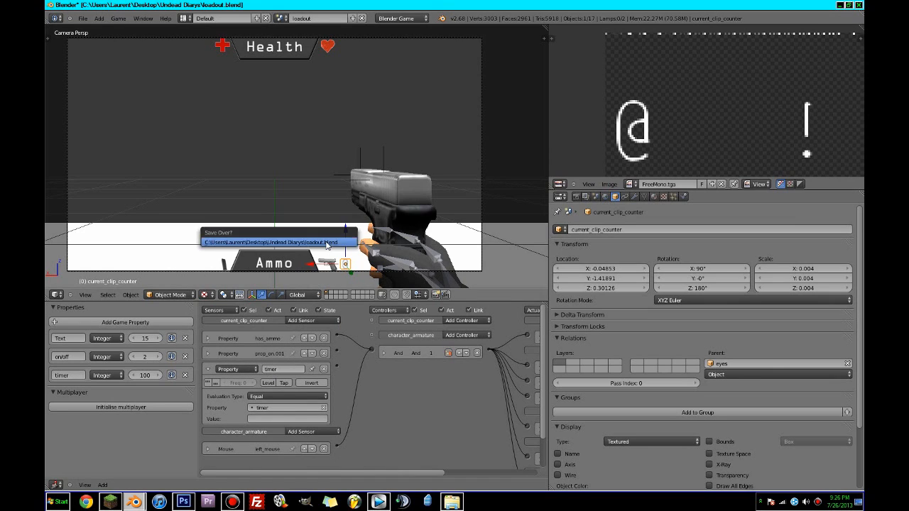
pyautogui.click(298, 246)
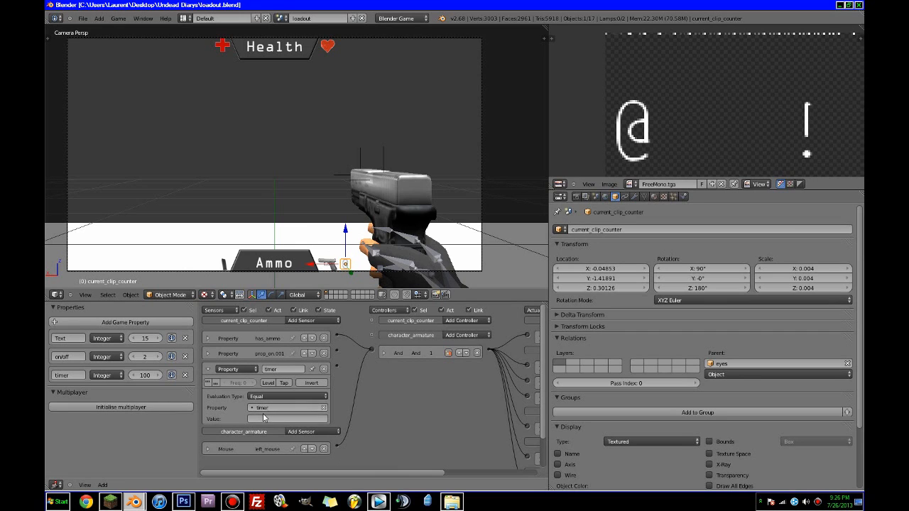
# Switch the timer sensor to check whether the on/off property equals 1, and collapse it
pyautogui.click(267, 411)
pyautogui.click(267, 328)
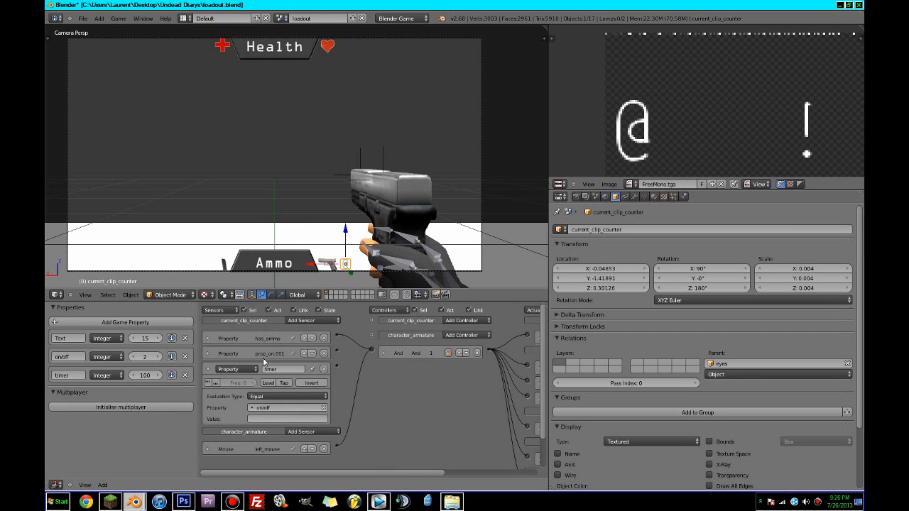
pyautogui.click(209, 371)
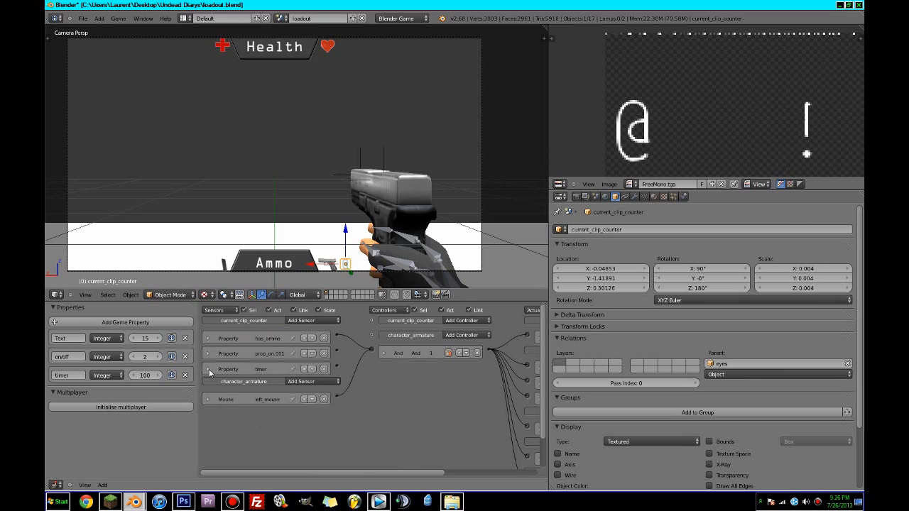
# Add another Property sensor to current_clip_counter named timer=0, with on/off as its property and 1 as its value
pyautogui.click(302, 320)
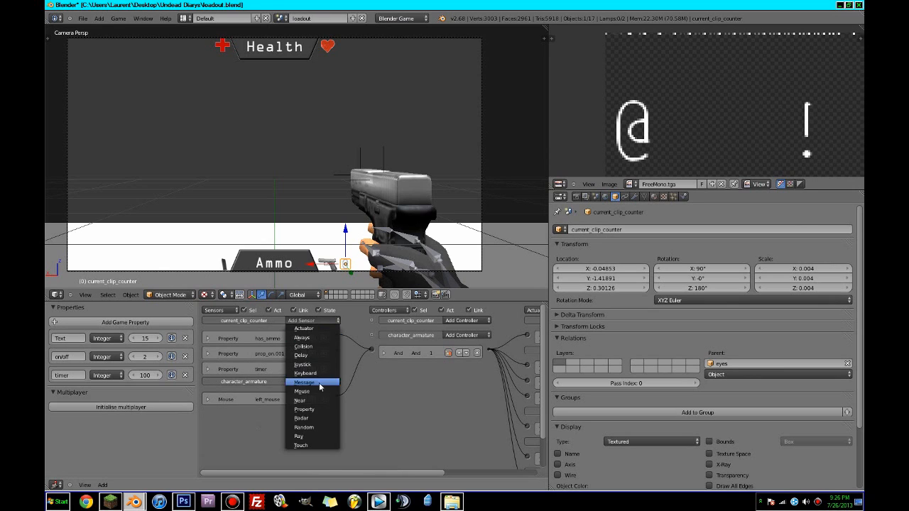
pyautogui.click(299, 411)
pyautogui.click(272, 385)
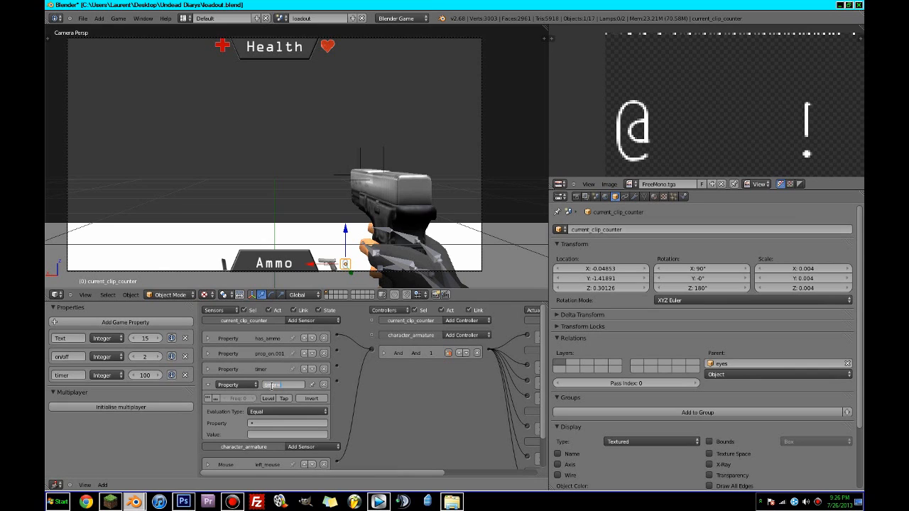
pyautogui.click(260, 423)
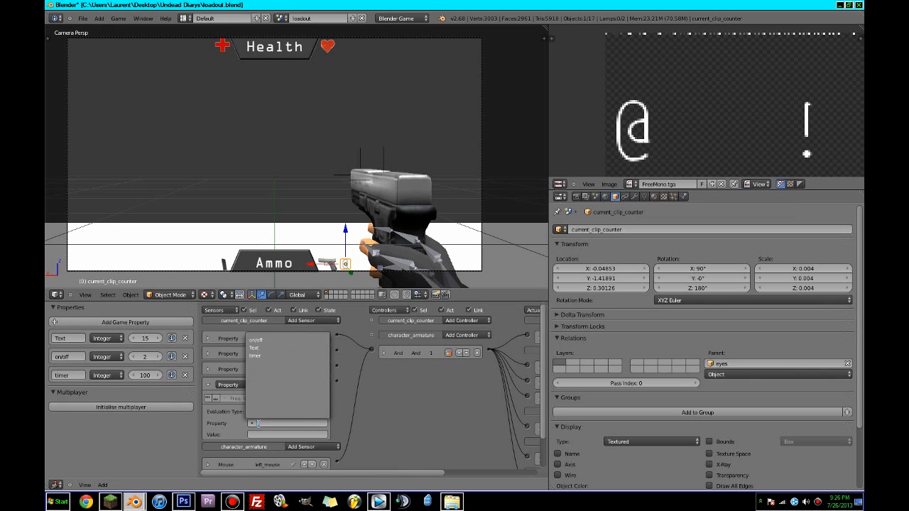
pyautogui.click(261, 342)
pyautogui.click(258, 435)
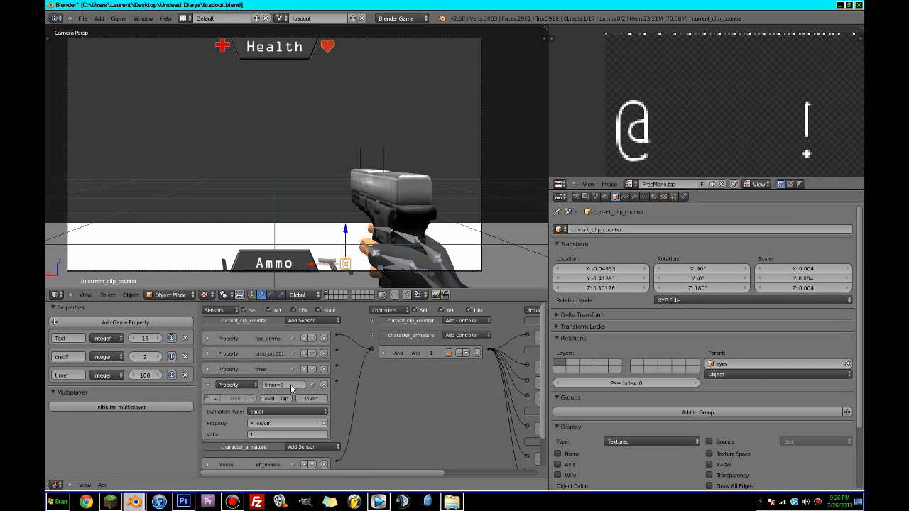
# Switch the timer=0 sensor to the timer property, enter its comparison value, and collapse it
pyautogui.click(207, 371)
pyautogui.click(207, 371)
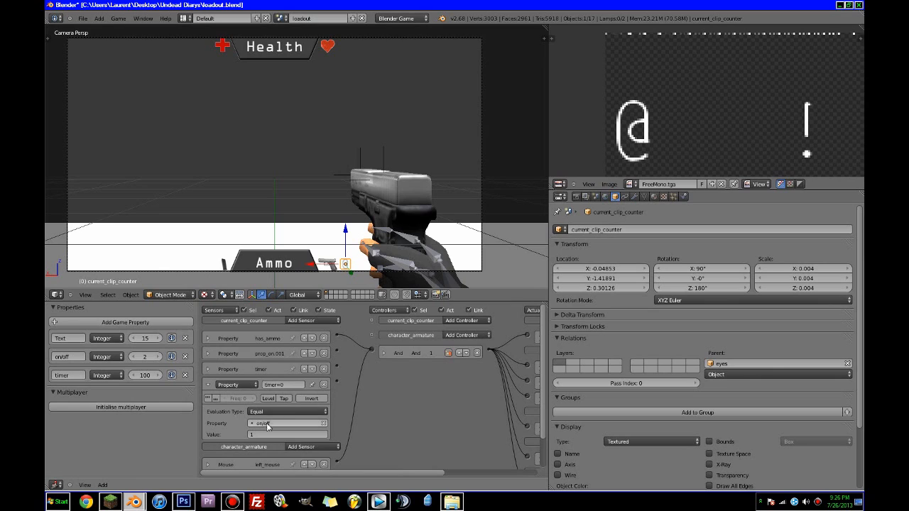
pyautogui.click(253, 425)
pyautogui.click(256, 355)
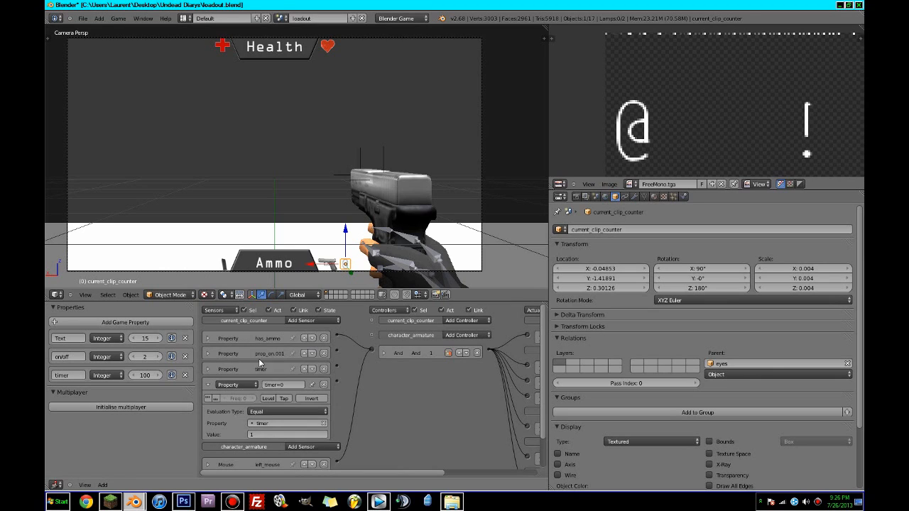
pyautogui.click(267, 433)
pyautogui.click(207, 384)
# Review the timer sensor's settings and save over loadout.blend
pyautogui.click(207, 369)
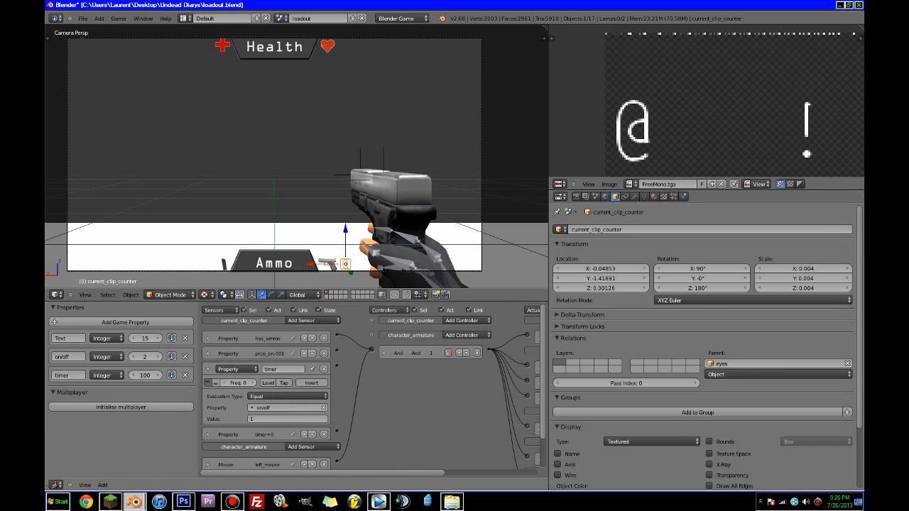
pyautogui.click(208, 369)
pyautogui.hotkey('ctrl', 's')
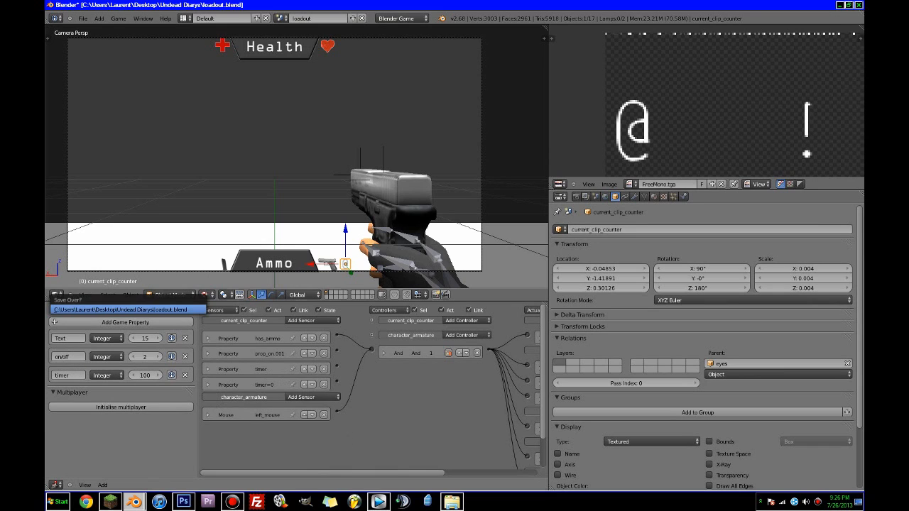
pyautogui.press('Return')
# Add a Property actuator named reset_ammo to current_clip_counter
pyautogui.rightClick(211, 217)
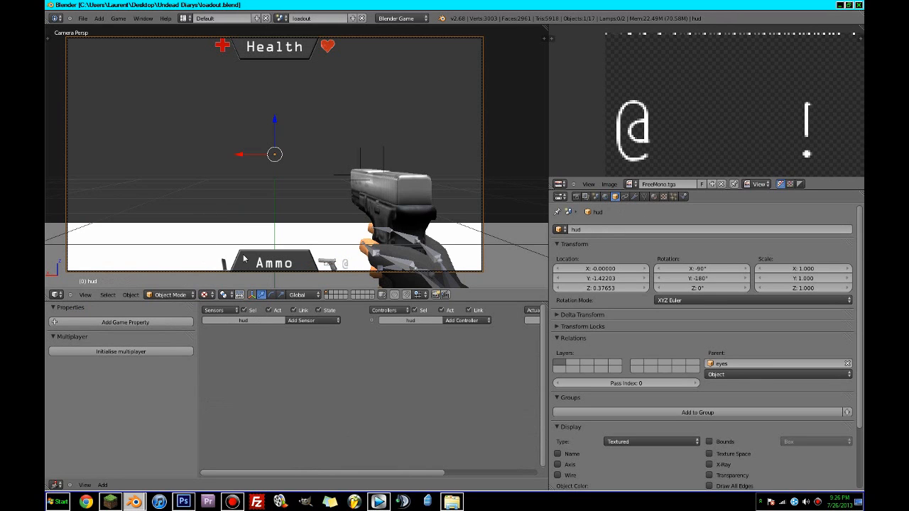
pyautogui.rightClick(329, 268)
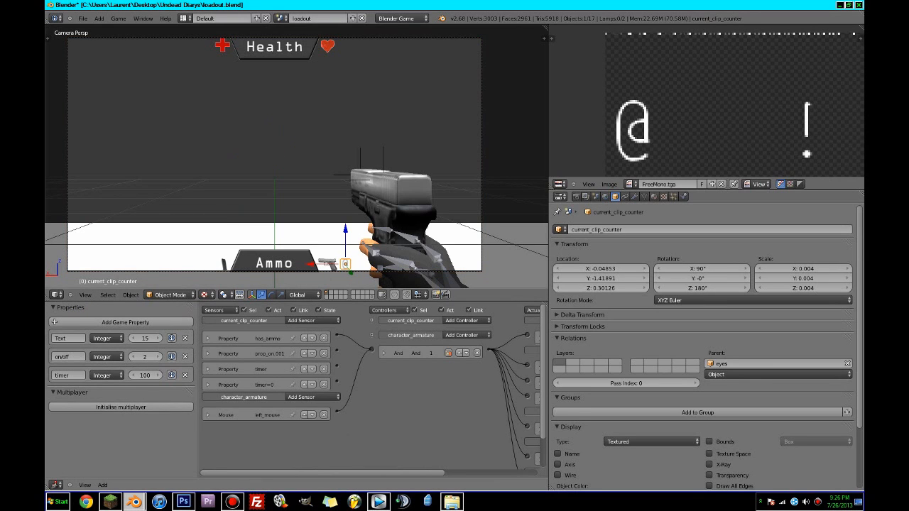
pyautogui.moveTo(450, 403); pyautogui.dragTo(261, 400, button='middle')
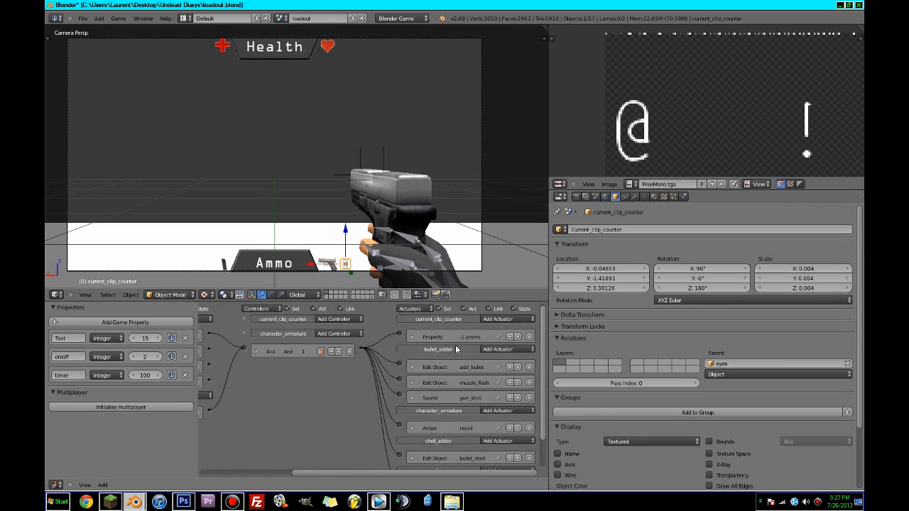
pyautogui.click(508, 319)
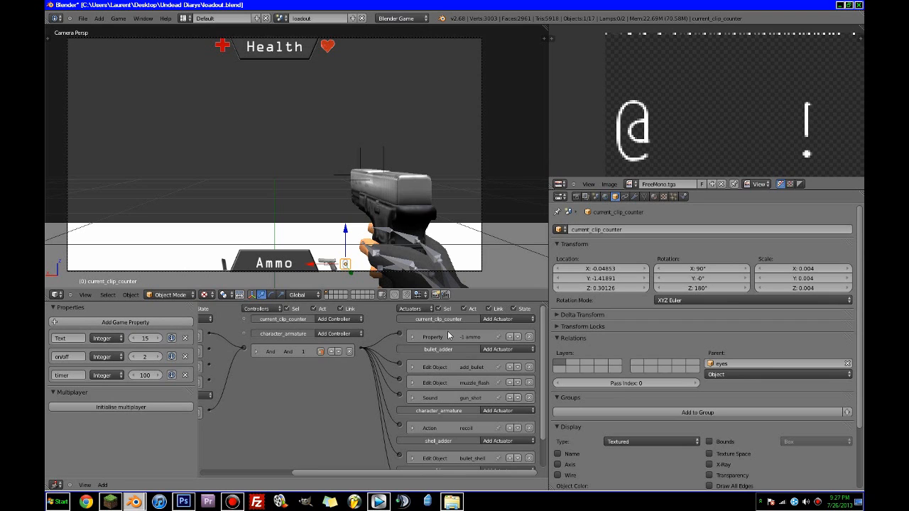
pyautogui.click(501, 320)
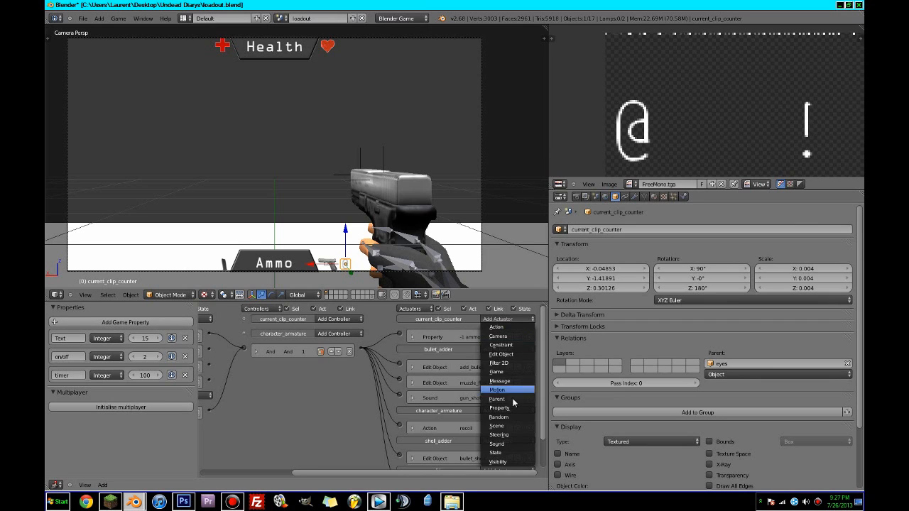
pyautogui.click(506, 411)
pyautogui.click(483, 353)
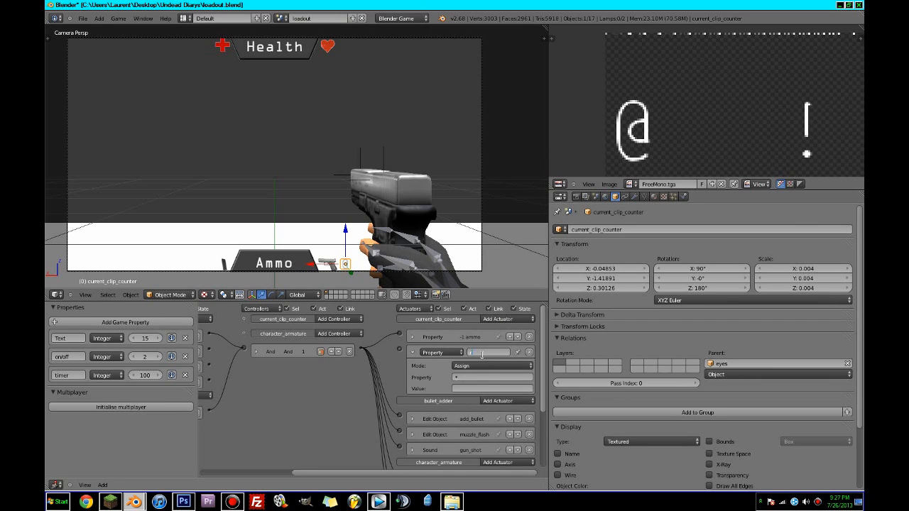
pyautogui.press('Return')
# Make the reset_ammo actuator assign 15 to the Text property, and collapse it
pyautogui.click(489, 377)
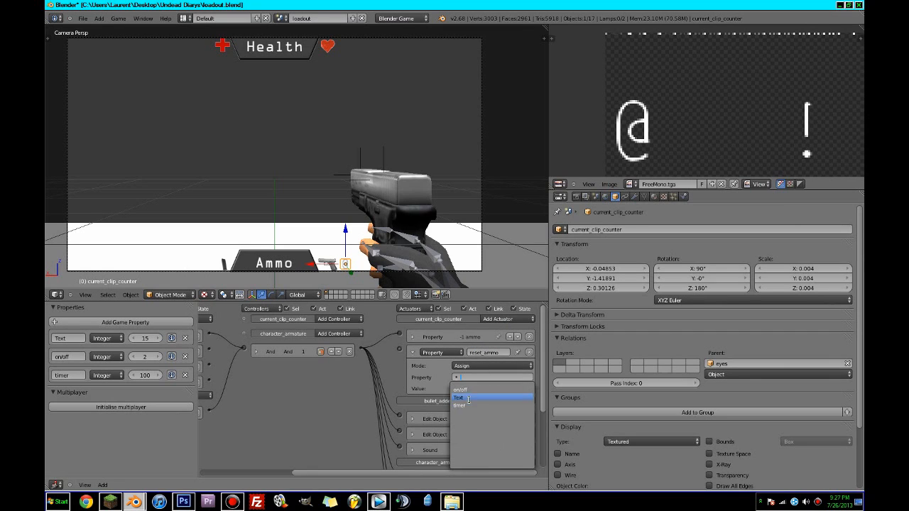
pyautogui.click(470, 398)
pyautogui.click(475, 389)
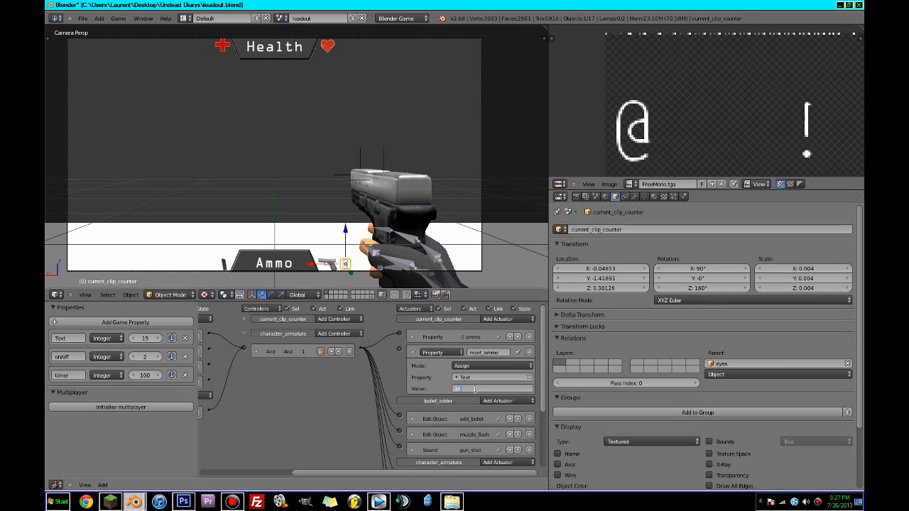
pyautogui.click(412, 353)
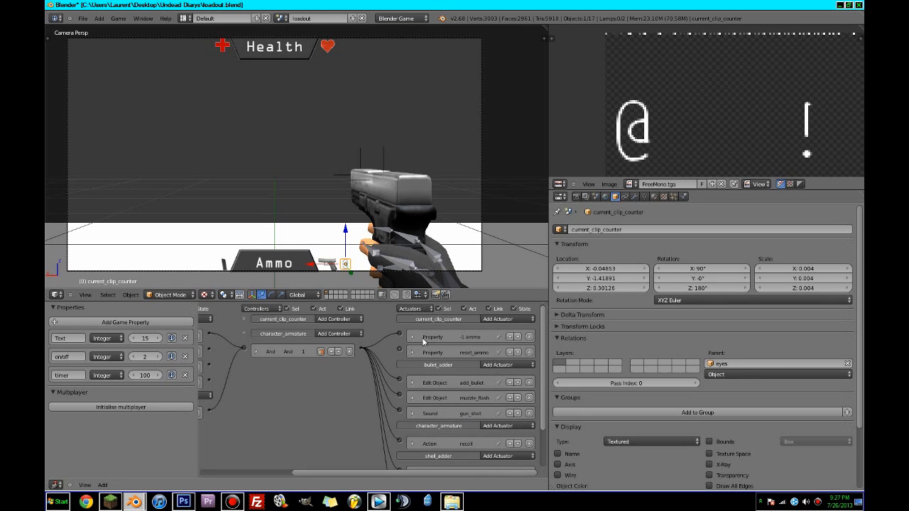
# Add a Property actuator to current_clip_counter that assigns 1 to the on/off property
pyautogui.click(501, 319)
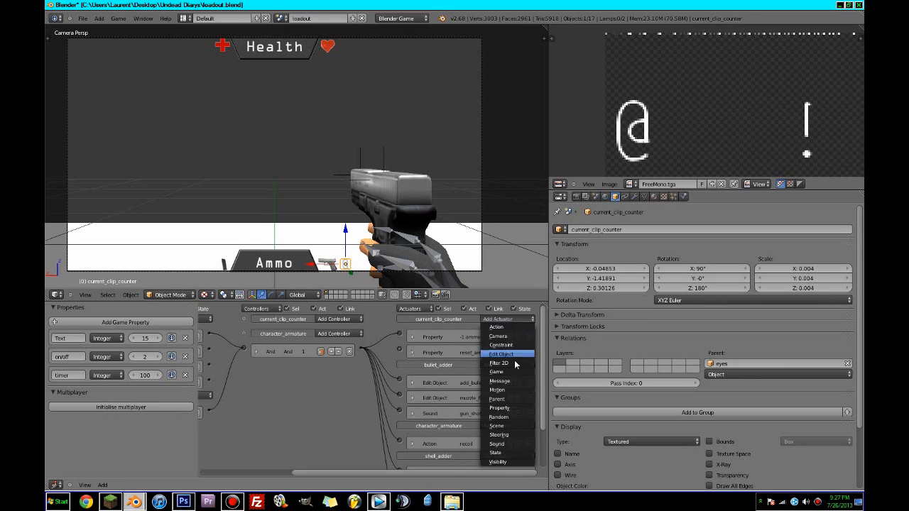
pyautogui.click(500, 408)
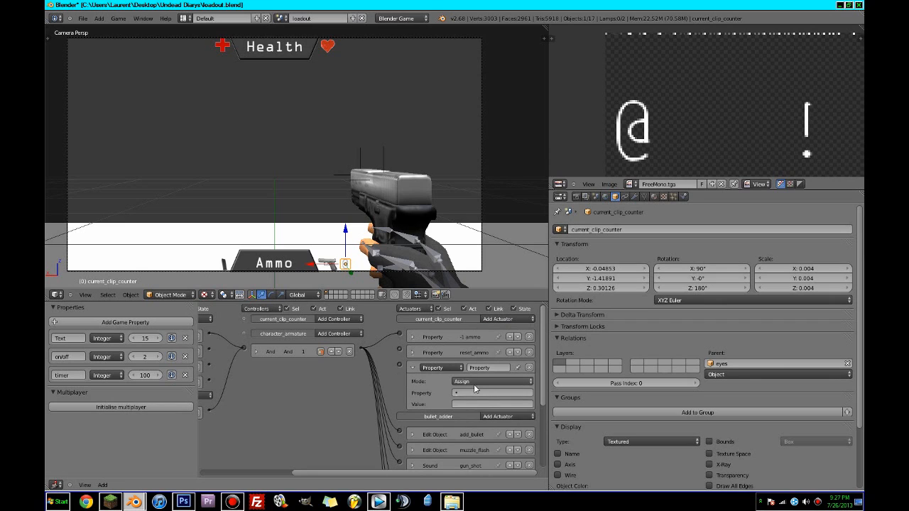
pyautogui.click(478, 392)
pyautogui.click(477, 405)
pyautogui.click(474, 384)
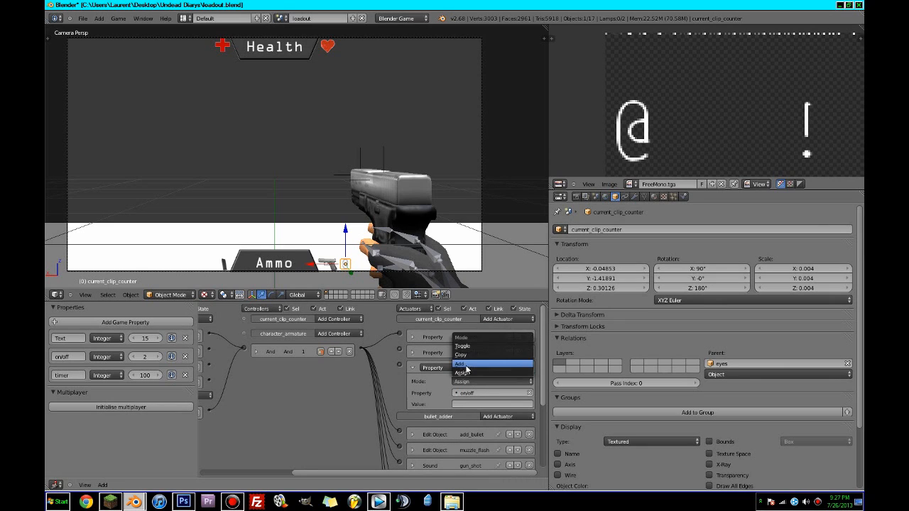
pyautogui.click(474, 405)
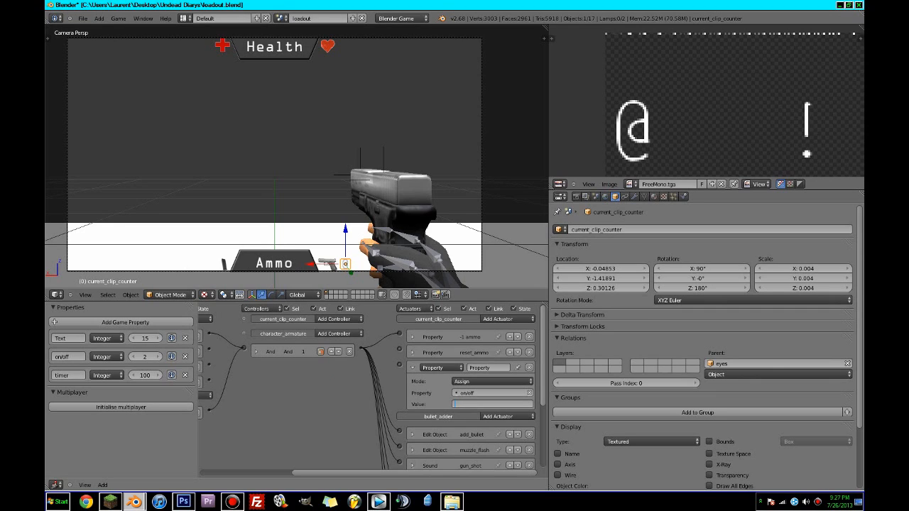
pyautogui.press('Return')
# Name the new on/off actuator prop_off and collapse it
pyautogui.click(479, 369)
pyautogui.write('prop_off')
pyautogui.press('Return')
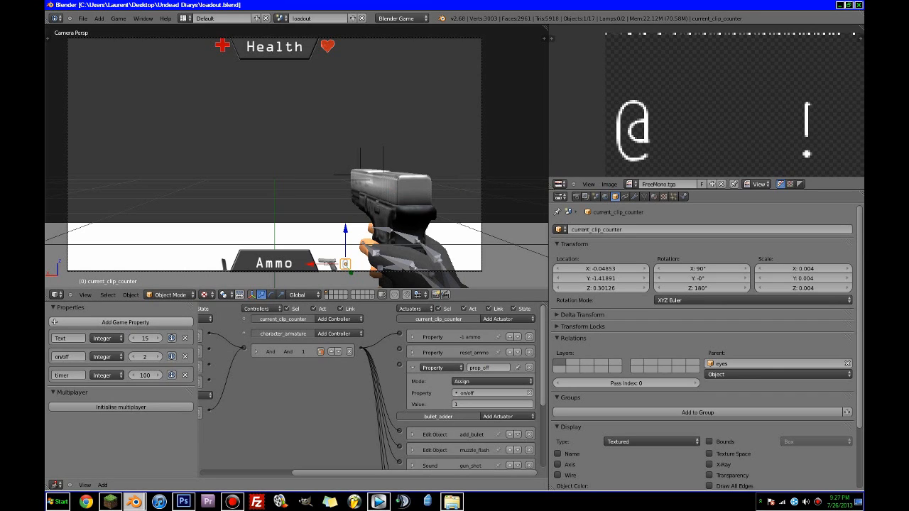
pyautogui.click(412, 368)
# Add another Property actuator to current_clip_counter in Add mode, changing the timer property by -1
pyautogui.click(526, 320)
pyautogui.click(500, 408)
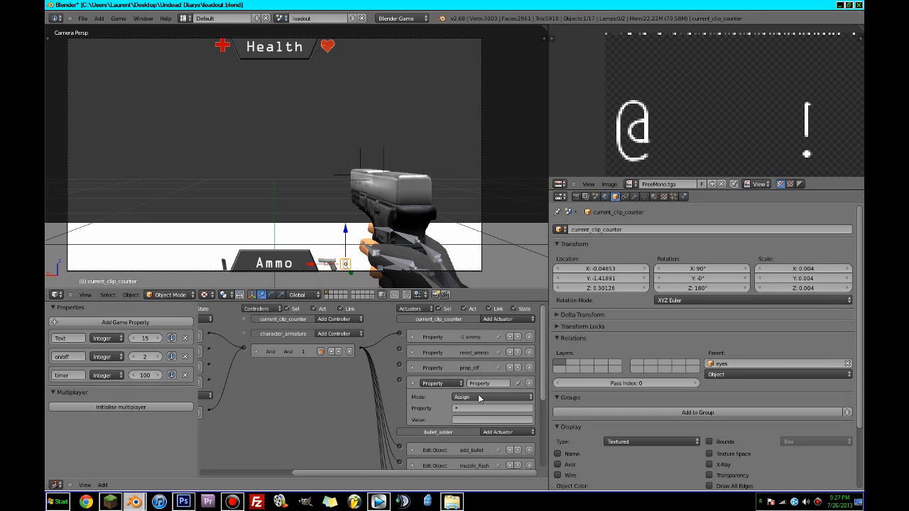
pyautogui.click(466, 409)
pyautogui.click(467, 341)
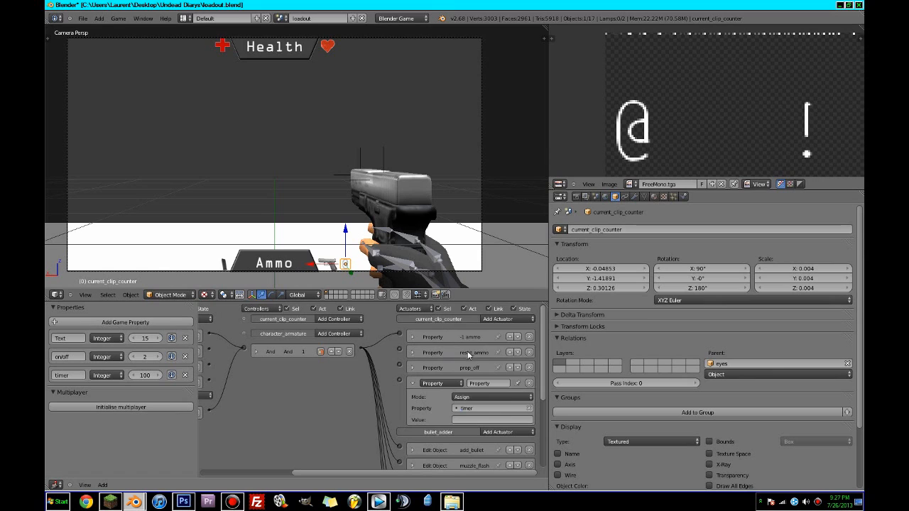
pyautogui.click(469, 419)
pyautogui.write('1')
pyautogui.press('Return')
pyautogui.click(493, 397)
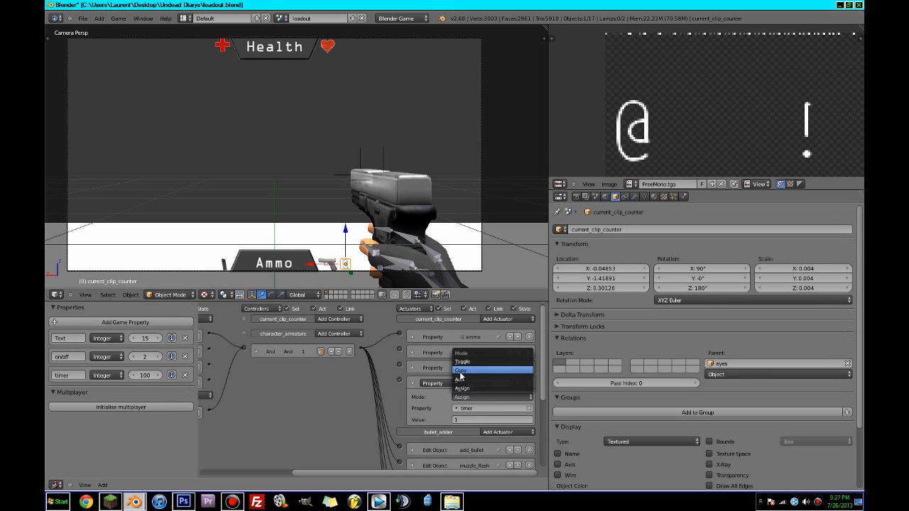
pyautogui.click(490, 375)
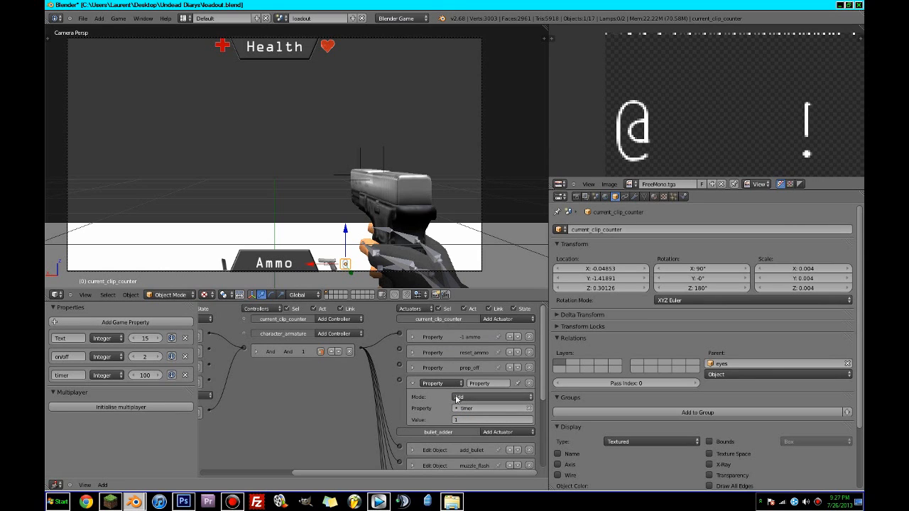
pyautogui.click(466, 420)
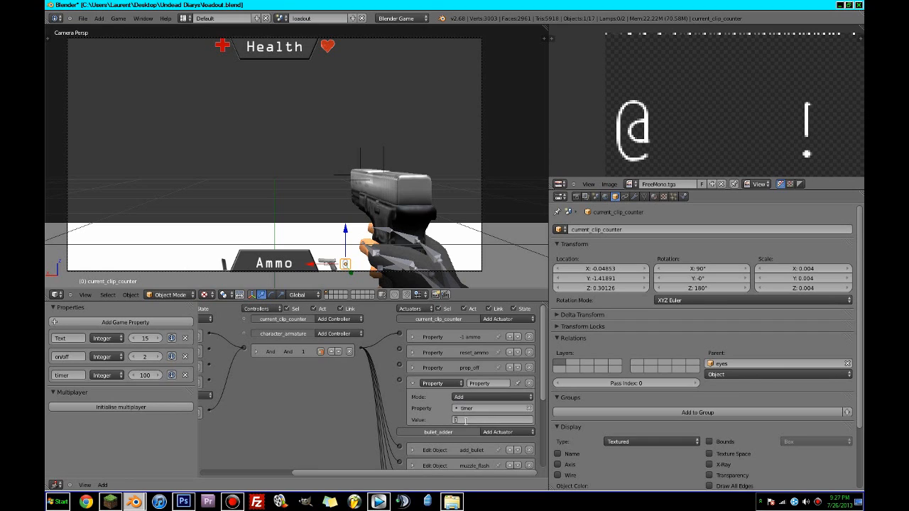
pyautogui.write('-1')
pyautogui.press('Return')
# Name the timer-decreasing actuator countdown and collapse it
pyautogui.click(481, 382)
pyautogui.press('BackSpace')
pyautogui.write('countdown')
pyautogui.press('Return')
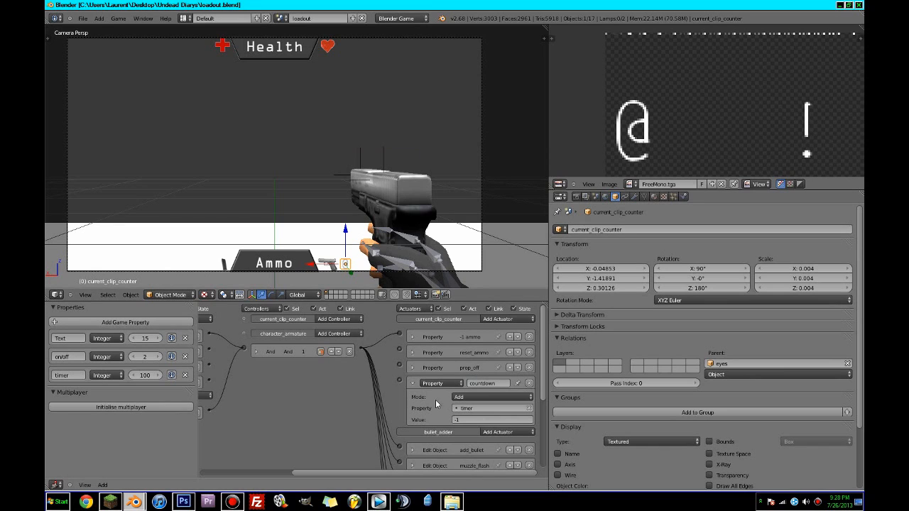
pyautogui.click(411, 384)
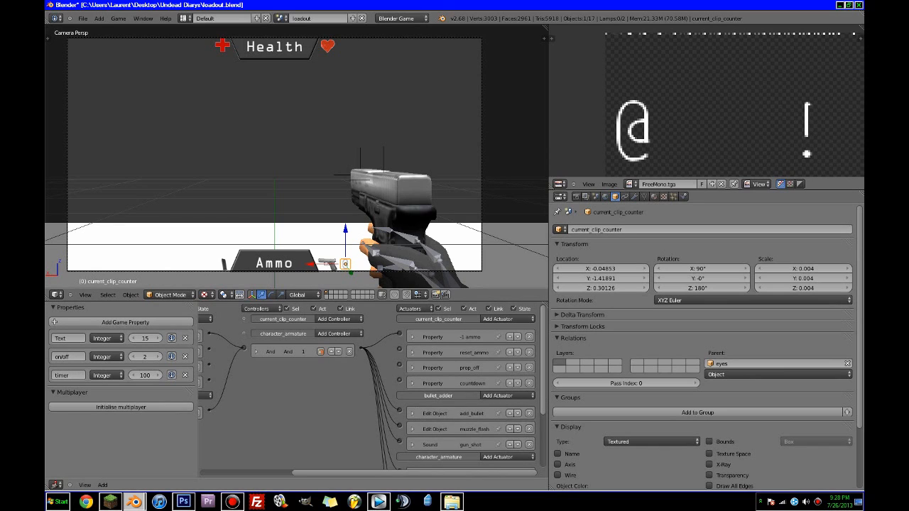
# Add a Property actuator named turn_on to current_clip_counter, choose its target property, and collapse it
pyautogui.click(499, 319)
pyautogui.click(486, 406)
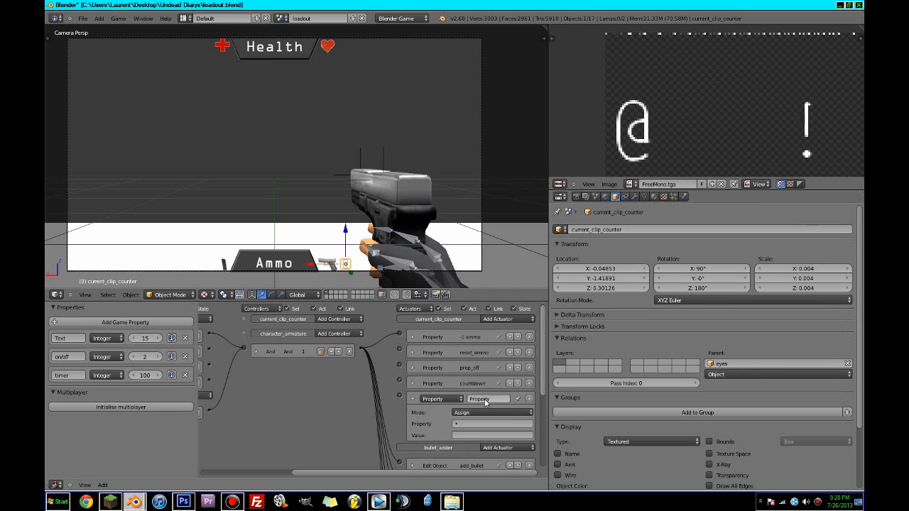
pyautogui.click(474, 424)
pyautogui.click(473, 349)
pyautogui.click(472, 435)
pyautogui.click(489, 399)
pyautogui.write('turn_on')
pyautogui.press('Return')
pyautogui.click(414, 398)
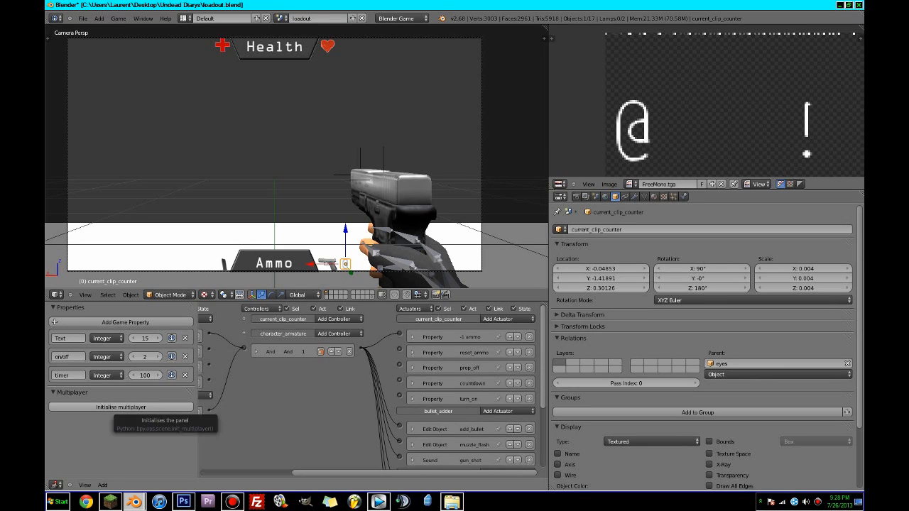
# Add a Property actuator to current_clip_counter that assigns 100 to the timer property
pyautogui.click(497, 319)
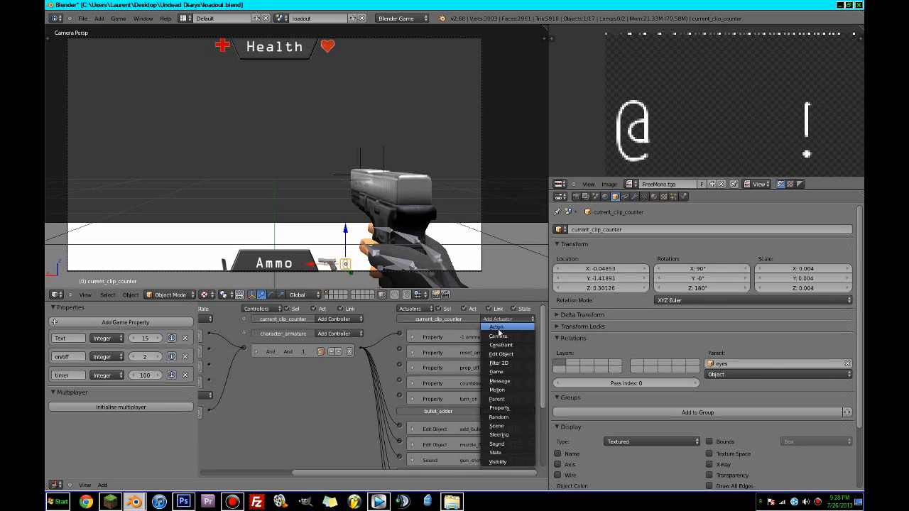
pyautogui.click(506, 409)
pyautogui.click(490, 440)
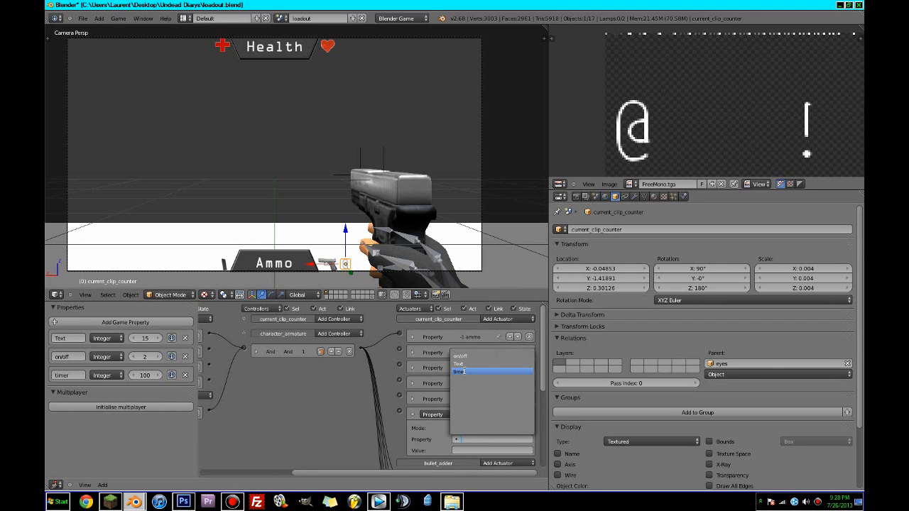
pyautogui.click(460, 372)
pyautogui.click(490, 440)
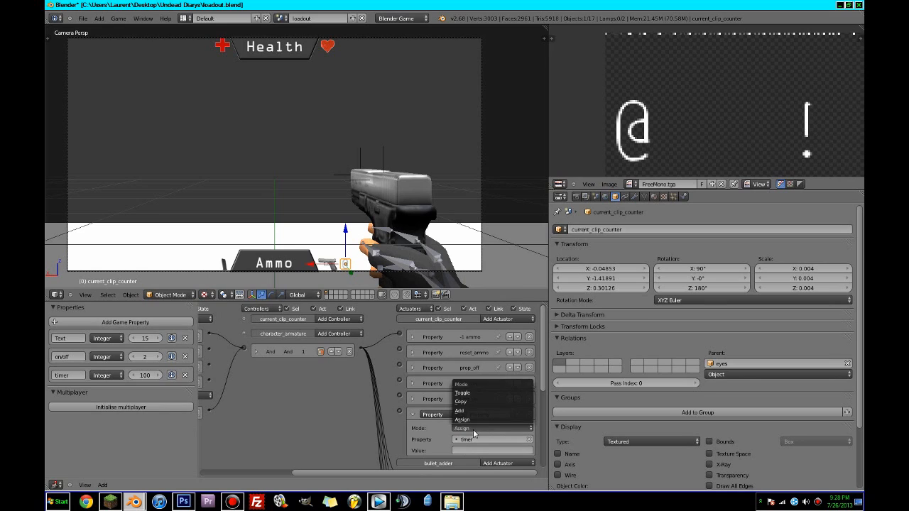
pyautogui.click(463, 451)
pyautogui.write('100')
pyautogui.press('Return')
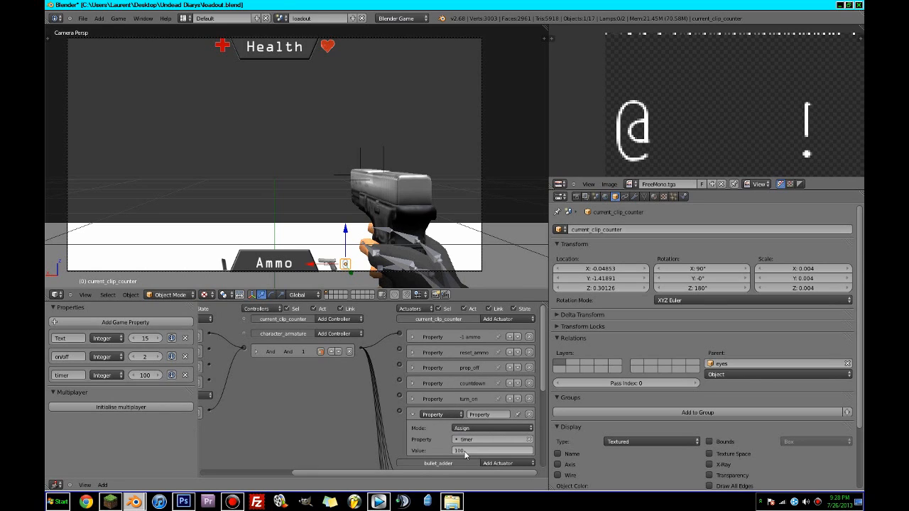
# Name the new timer actuator reset_timer, save over loadout.blend, and collapse the actuator
pyautogui.click(501, 417)
pyautogui.write('reset_timer')
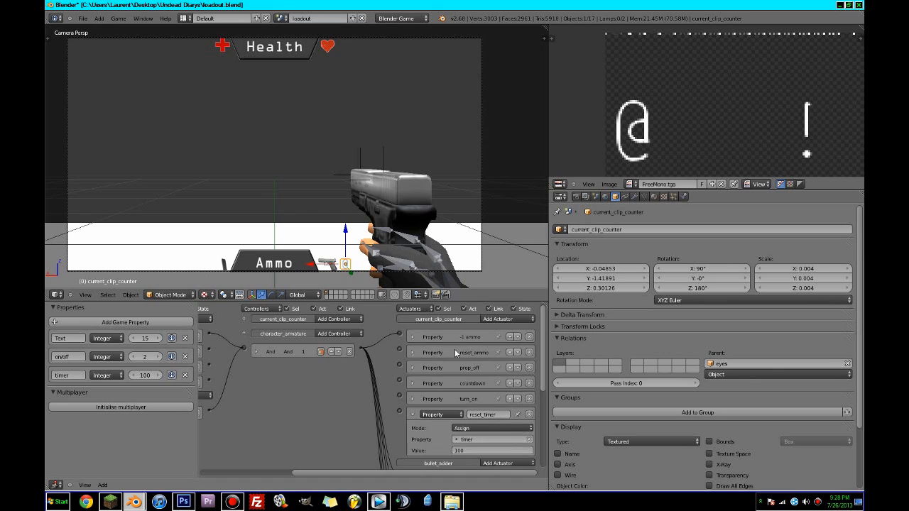
pyautogui.hotkey('ctrl', 's')
pyautogui.click(347, 130)
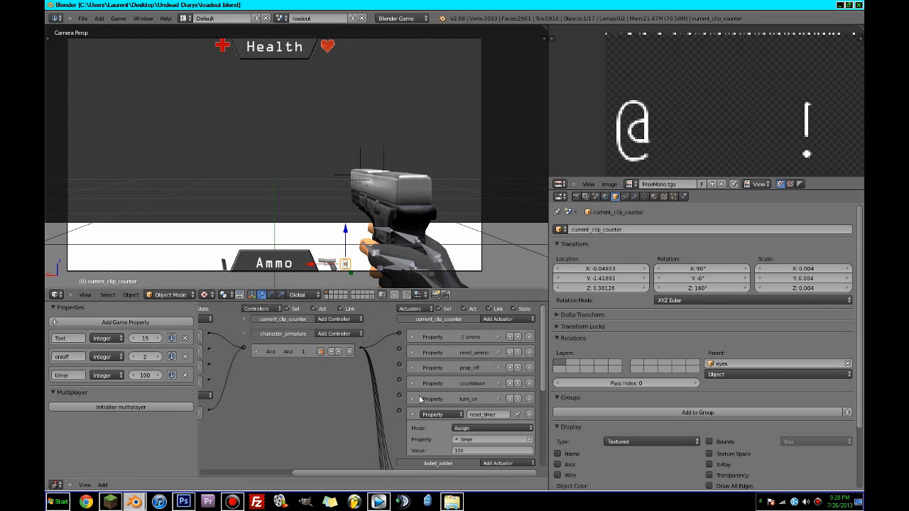
pyautogui.click(414, 415)
# Check the prop_on.001 sensor's settings, connect it to the existing And controller, and collapse it
pyautogui.moveTo(321, 372); pyautogui.dragTo(437, 382, button='middle')
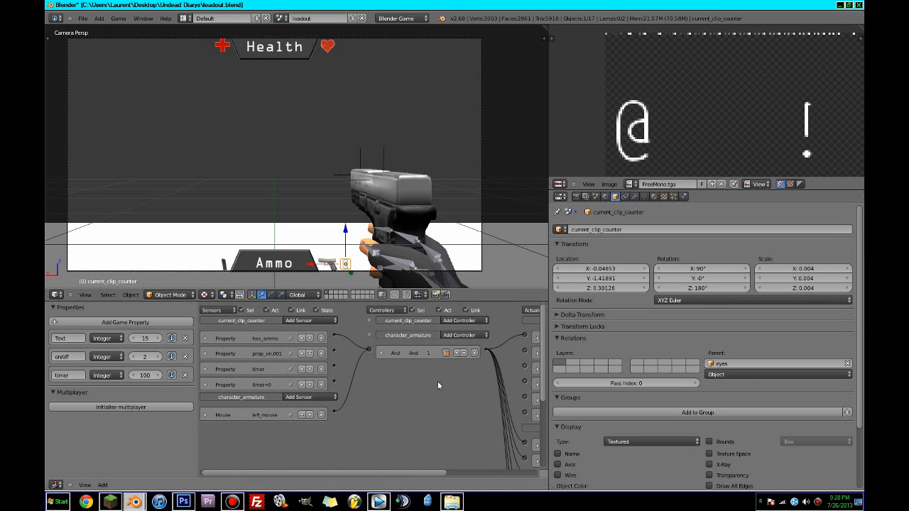
pyautogui.click(204, 354)
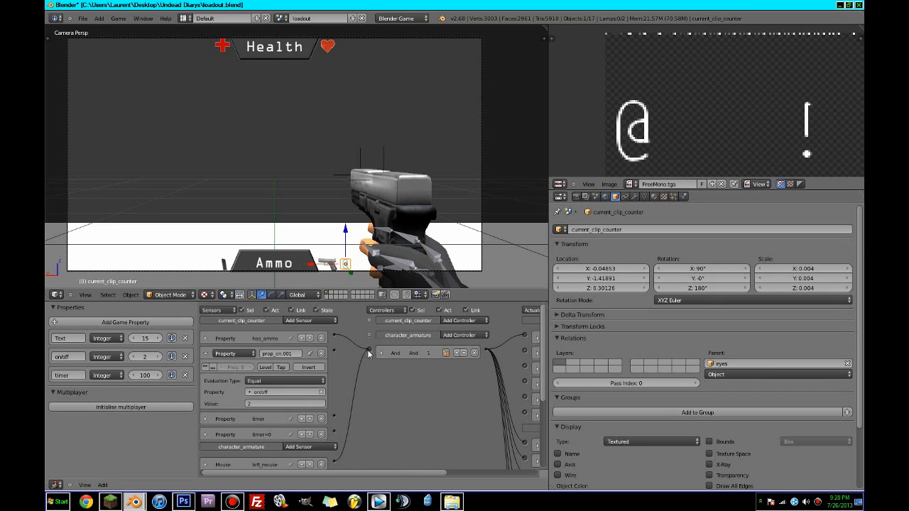
pyautogui.moveTo(335, 352); pyautogui.dragTo(368, 350)
pyautogui.click(206, 354)
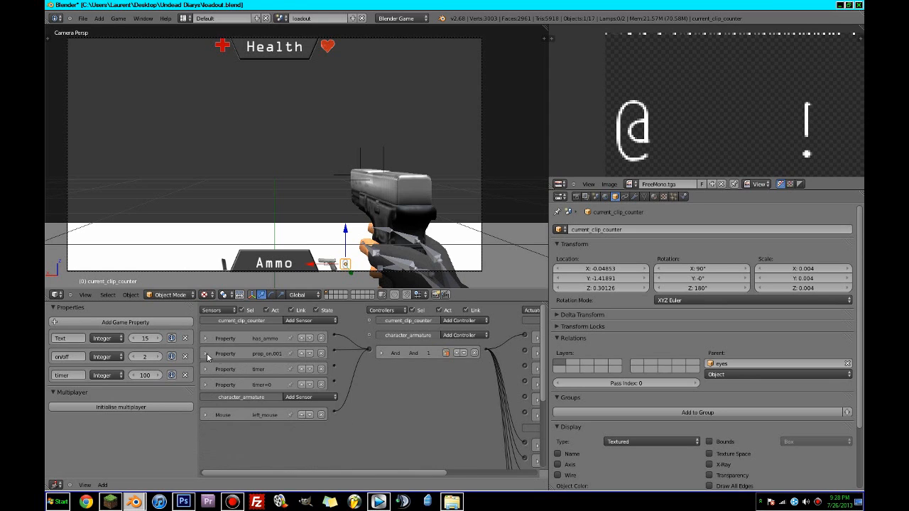
# Add a Keyboard sensor named r_key to character_armature and collapse it
pyautogui.scroll(-2, 208, 357)
pyautogui.click(291, 374)
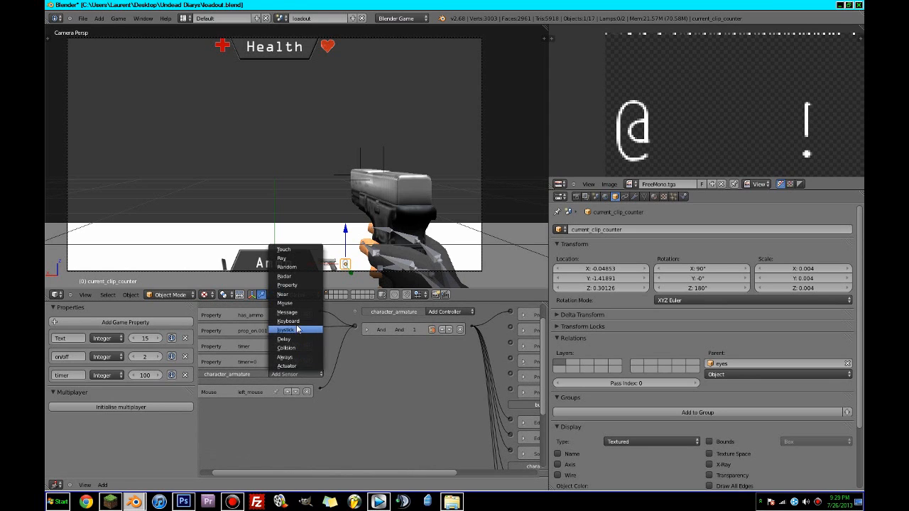
pyautogui.click(288, 322)
pyautogui.click(282, 405)
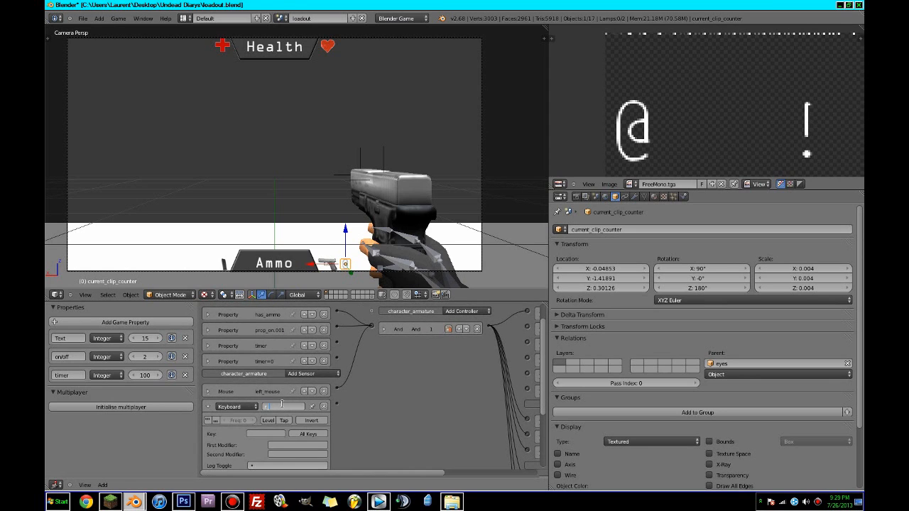
pyautogui.write('r_key')
pyautogui.press('Return')
pyautogui.click(208, 407)
pyautogui.scroll(1, 341, 430)
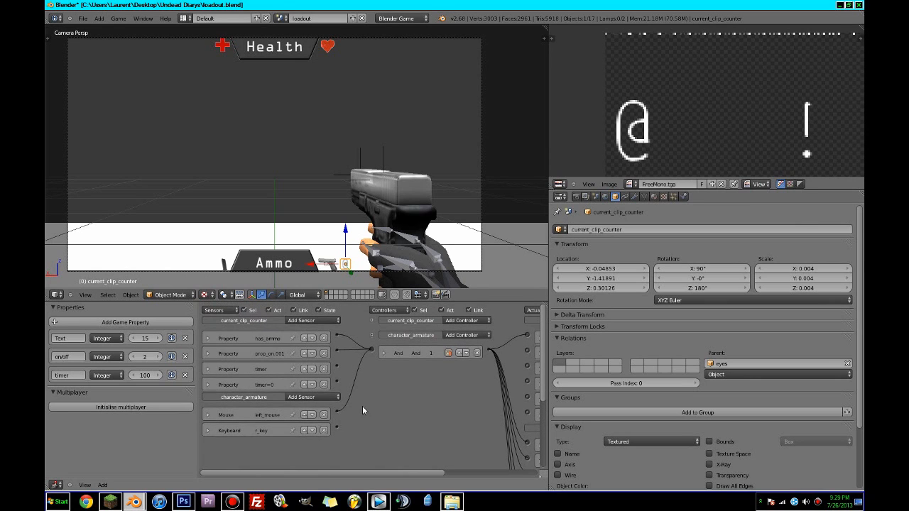
# Add a second And controller to character_armature, collapse it, and connect the r_key sensor to it
pyautogui.click(462, 334)
pyautogui.click(465, 345)
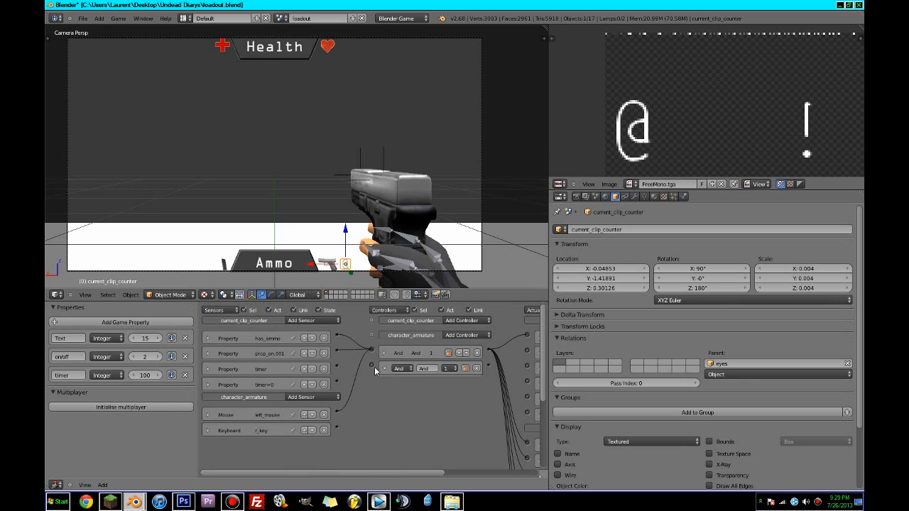
pyautogui.click(385, 369)
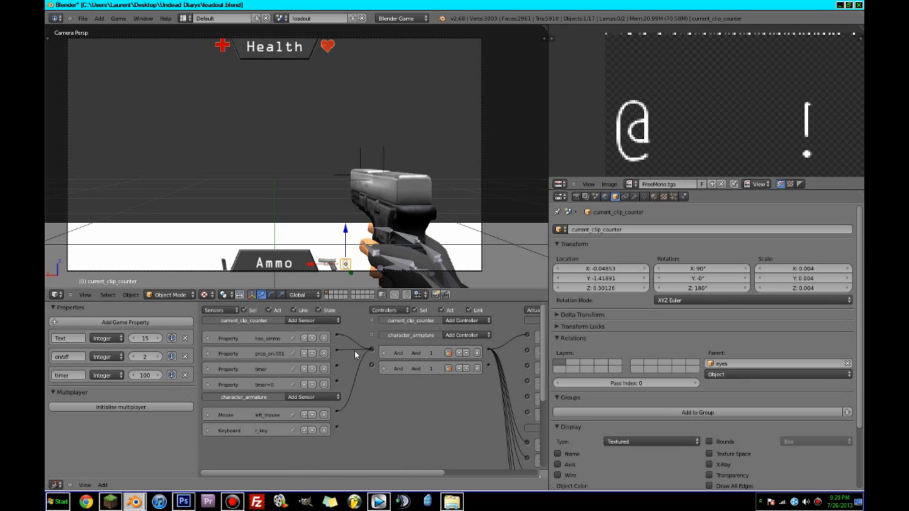
pyautogui.moveTo(338, 430); pyautogui.dragTo(371, 366)
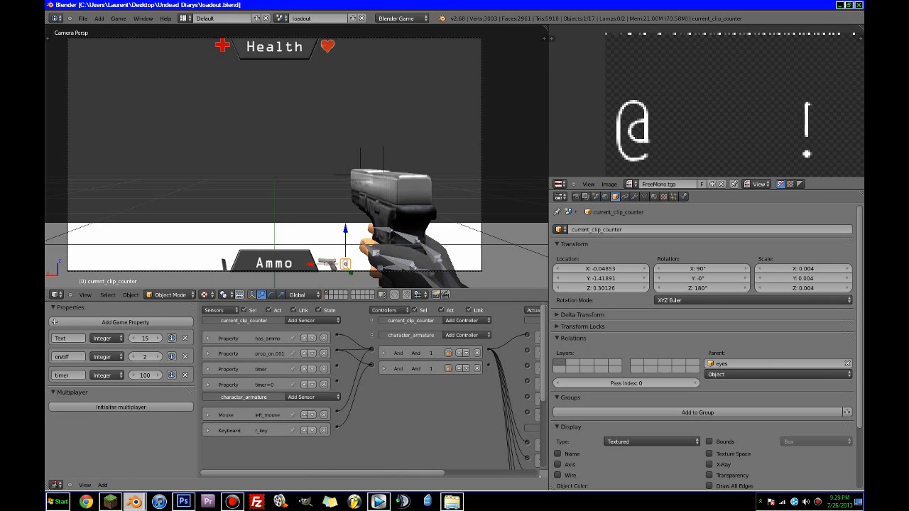
pyautogui.moveTo(306, 420); pyautogui.dragTo(173, 414, button='middle')
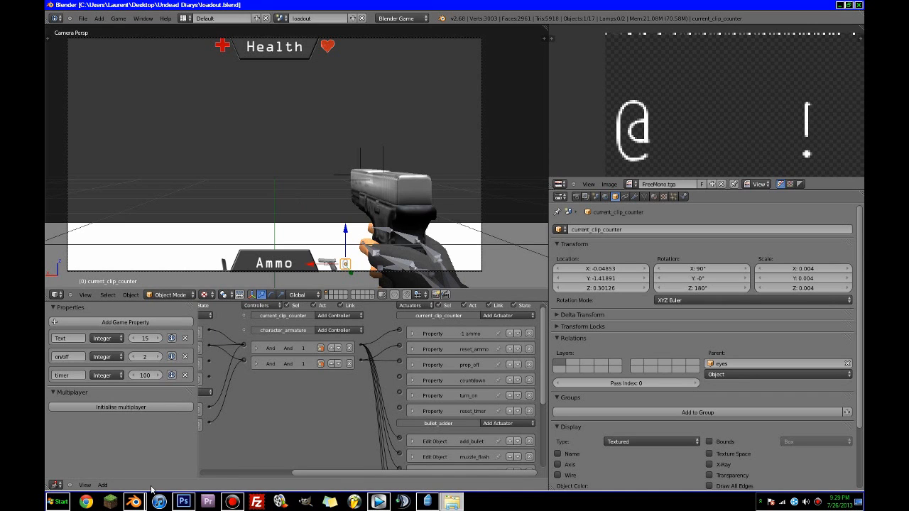
# Switch to the file explorer and open a window on the Desktop folder
pyautogui.click(61, 500)
pyautogui.click(198, 83)
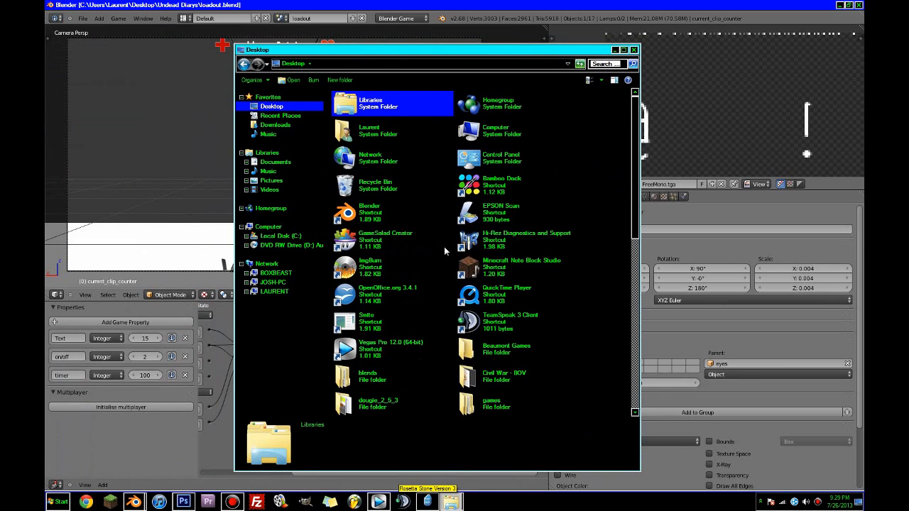
pyautogui.click(409, 403)
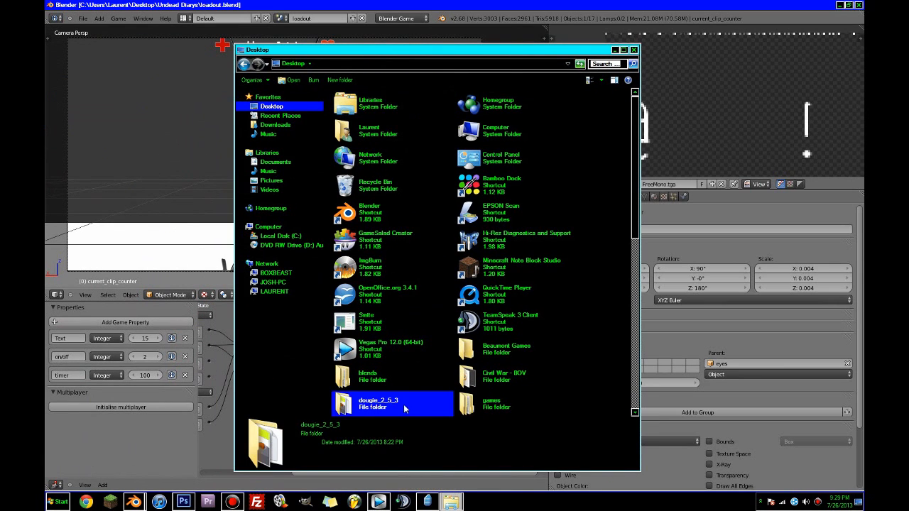
pyautogui.scroll(-2, 424, 391)
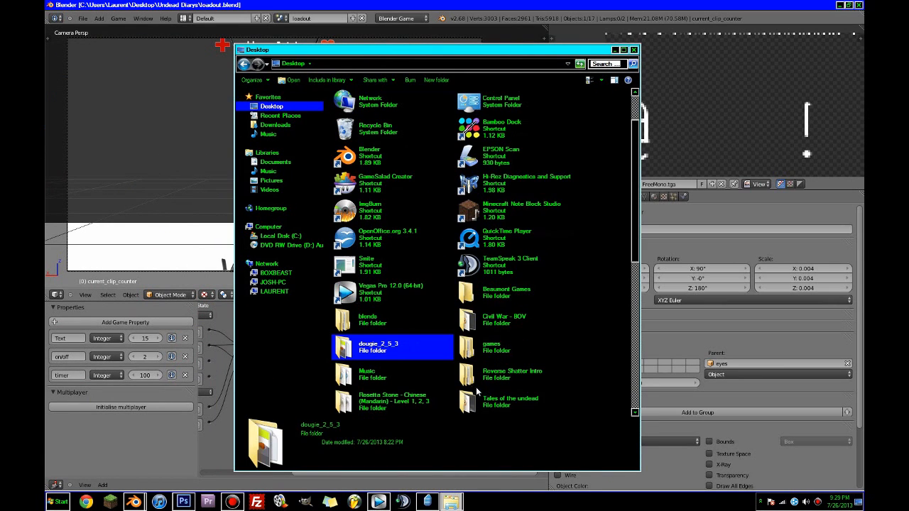
pyautogui.doubleClick(498, 401)
pyautogui.doubleClick(353, 107)
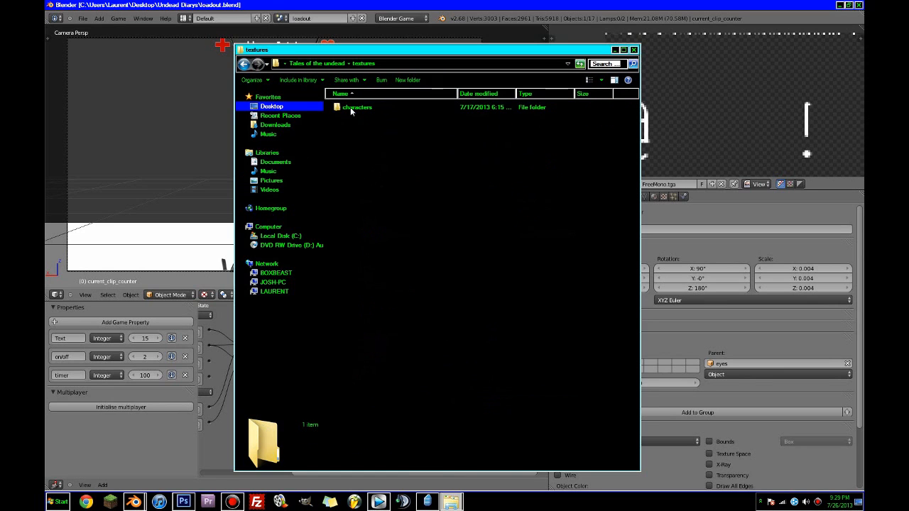
pyautogui.click(244, 65)
pyautogui.click(243, 64)
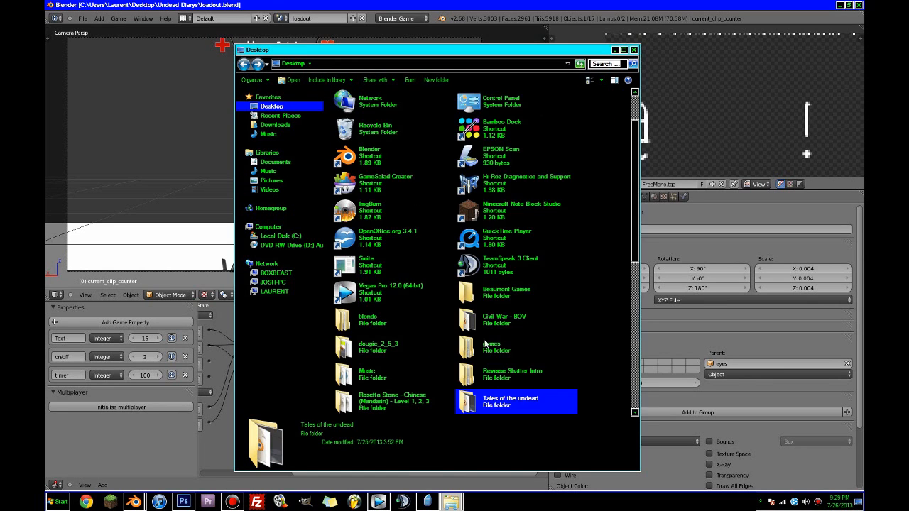
# Open the sounds folder inside Undead Diarys and paste the copied reloading sound file there
pyautogui.scroll(-1, 483, 361)
pyautogui.doubleClick(488, 360)
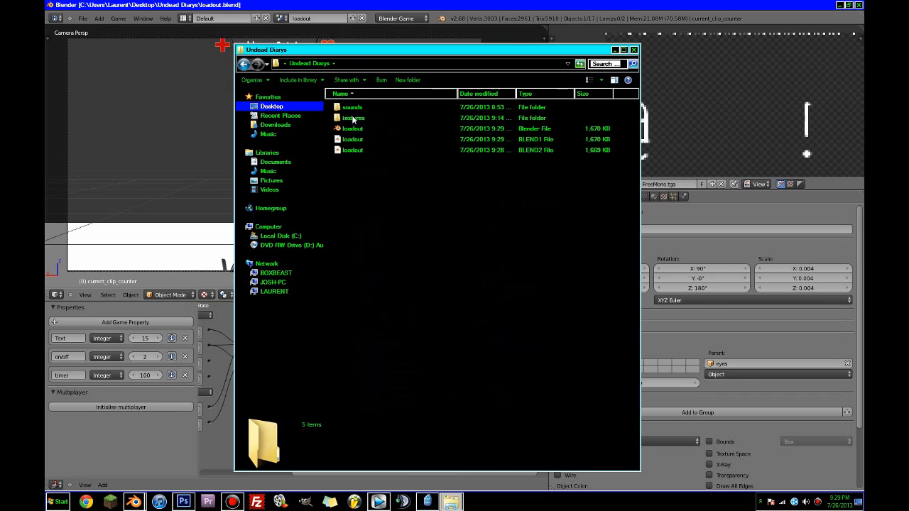
pyautogui.doubleClick(351, 110)
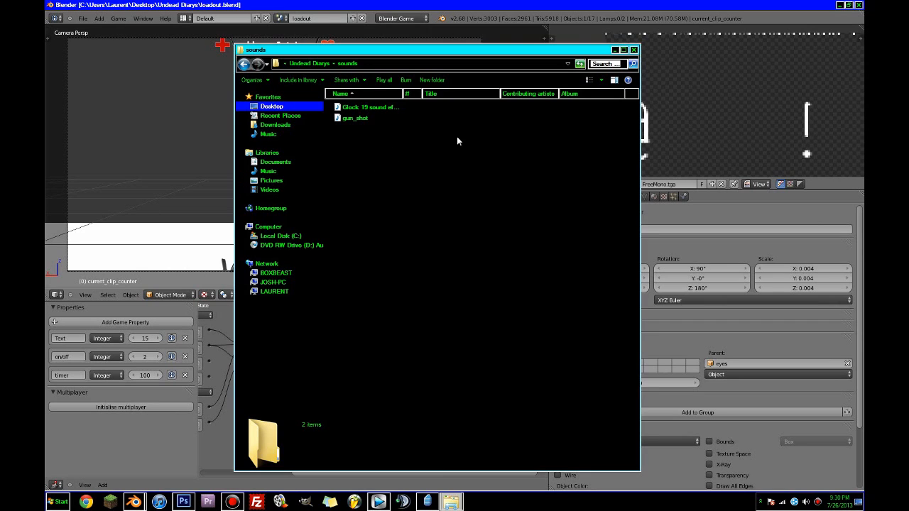
pyautogui.hotkey('ctrl', 'v')
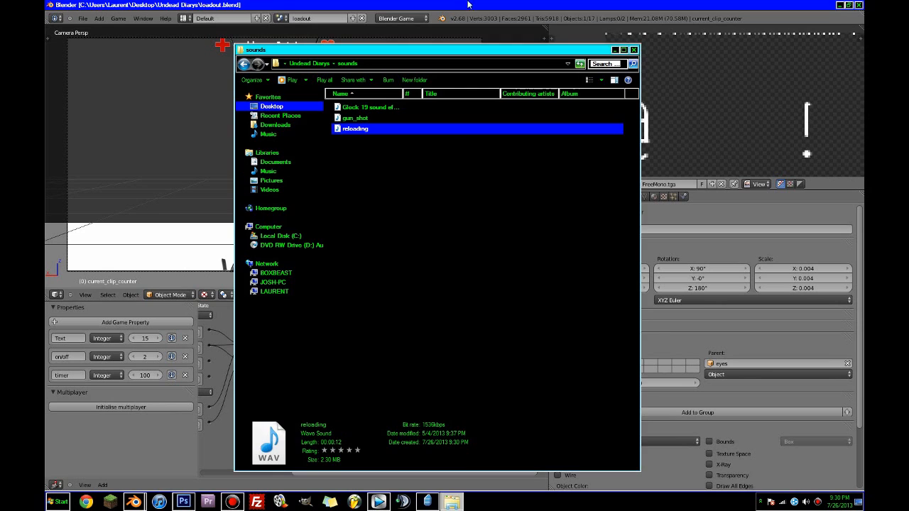
# Switch back to Blender, add a Sound actuator to current_clip_counter, and load reloading.wav into it
pyautogui.click(467, 4)
pyautogui.click(499, 316)
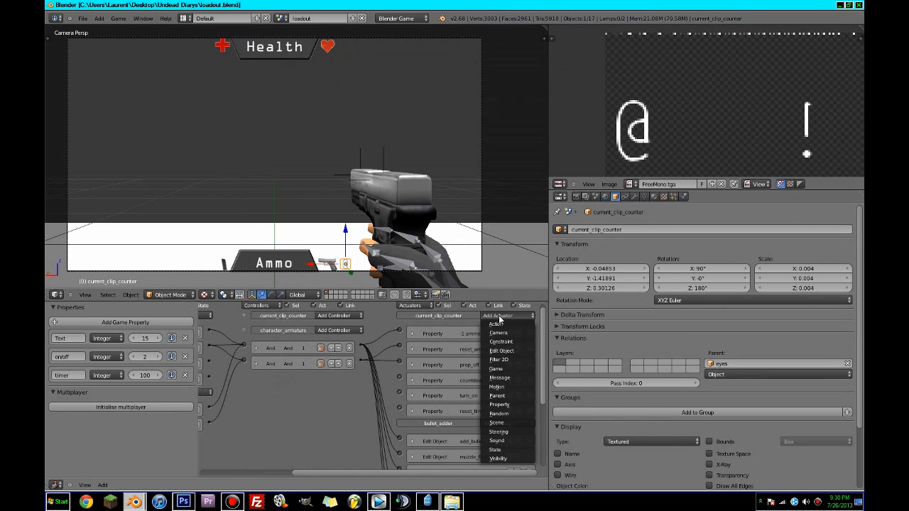
pyautogui.click(498, 440)
pyautogui.click(500, 443)
pyautogui.click(195, 98)
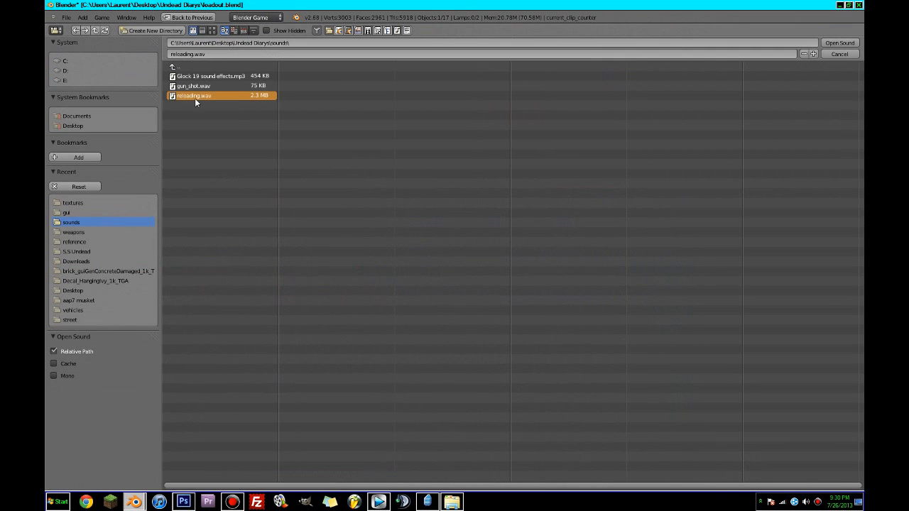
pyautogui.doubleClick(228, 97)
# Name the new sound actuator reload
pyautogui.keyDown('ctrl'); pyautogui.scroll(2, 482, 409); pyautogui.keyUp('ctrl')
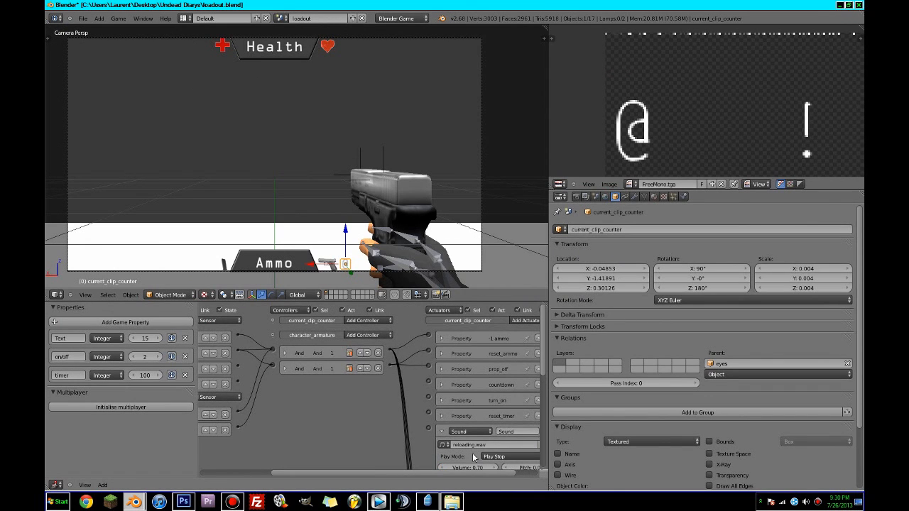
pyautogui.click(517, 432)
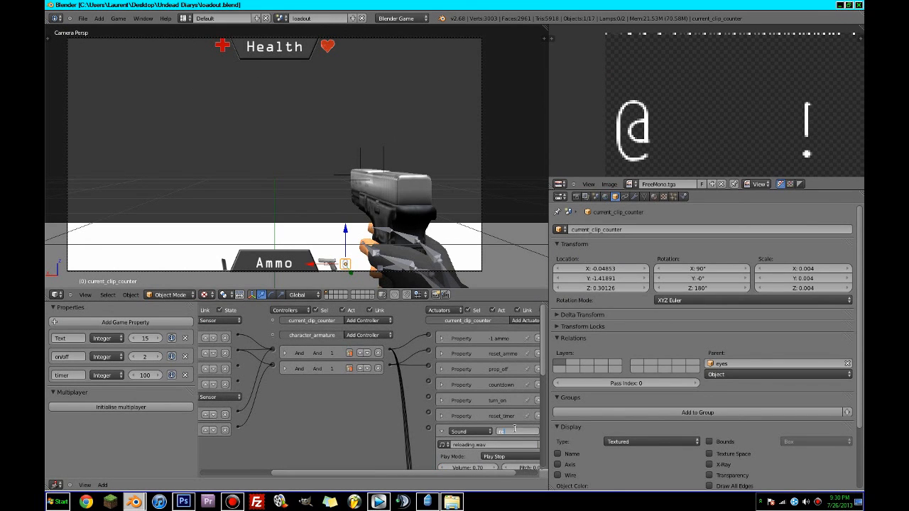
pyautogui.write('reload')
pyautogui.press('Return')
# Set the reload actuator's play mode to Loop End and enable 3D Sound
pyautogui.moveTo(507, 435); pyautogui.dragTo(479, 387, button='middle')
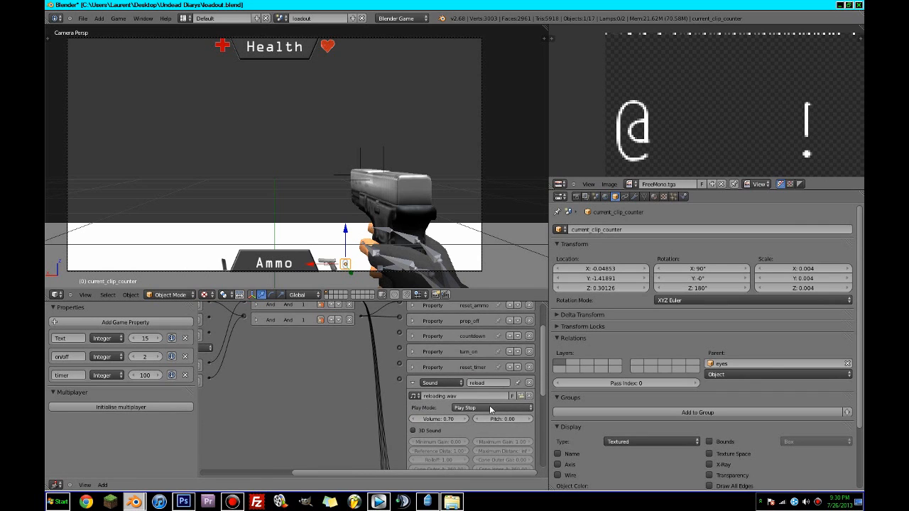
pyautogui.click(491, 408)
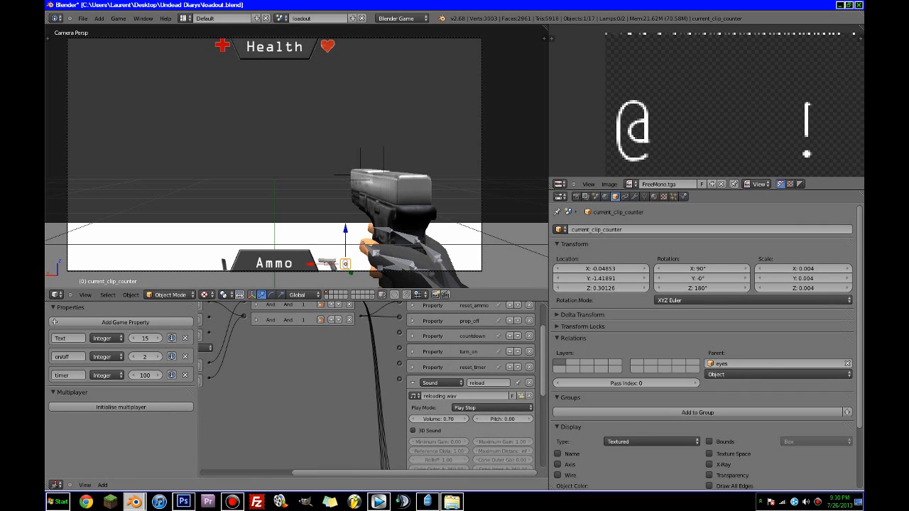
pyautogui.click(483, 408)
pyautogui.click(466, 372)
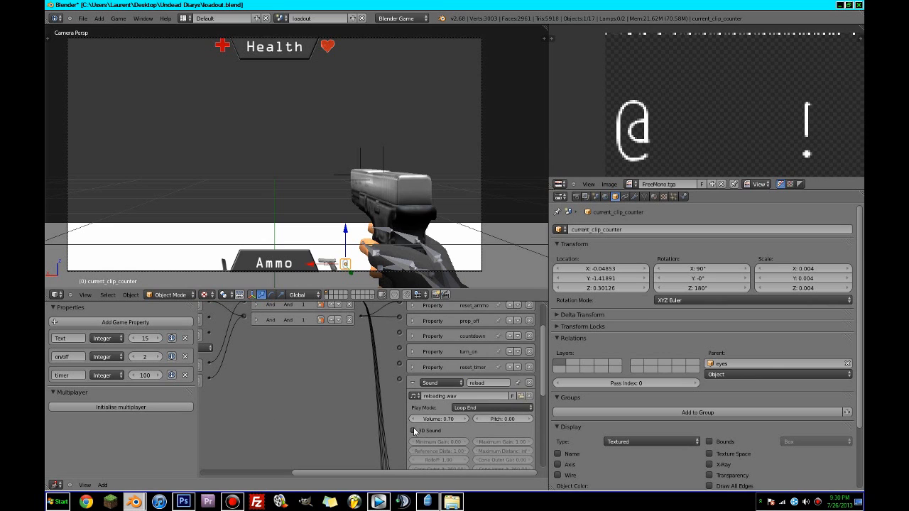
pyautogui.click(412, 431)
pyautogui.keyDown('shift'); pyautogui.moveTo(401, 253); pyautogui.dragTo(403, 264, button='middle'); pyautogui.keyUp('shift')
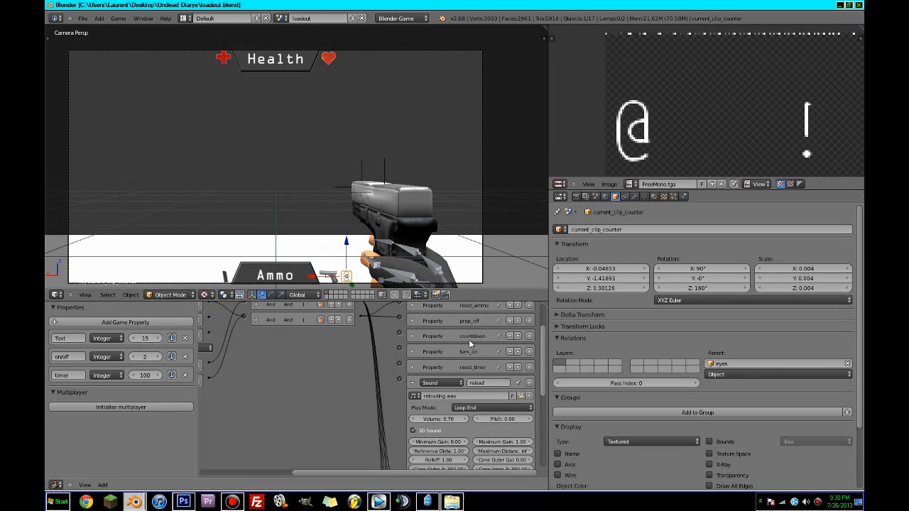
# Collapse the reload actuator and connect character_armature's second And controller to it
pyautogui.scroll(1, 471, 343)
pyautogui.moveTo(487, 379); pyautogui.dragTo(462, 439, button='middle')
pyautogui.scroll(-1, 464, 363)
pyautogui.click(444, 358)
pyautogui.moveTo(474, 407); pyautogui.dragTo(402, 403, button='middle')
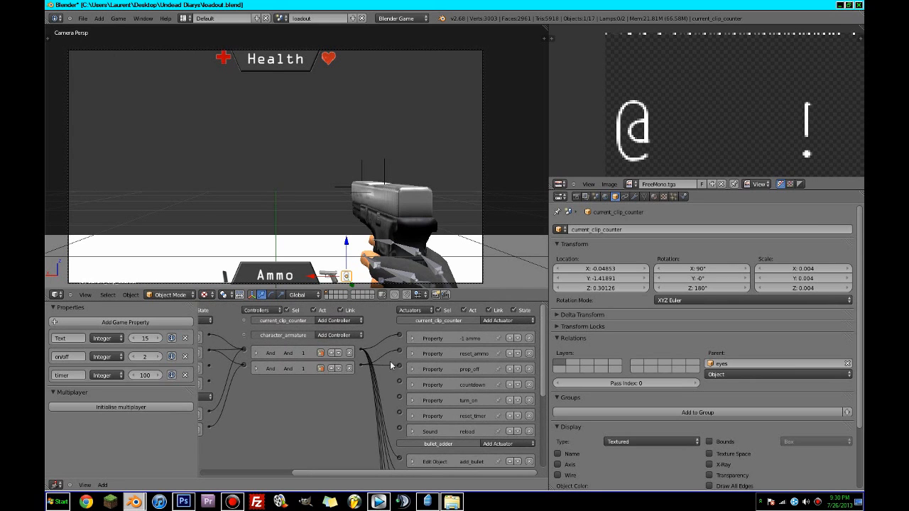
pyautogui.moveTo(361, 368); pyautogui.dragTo(400, 429)
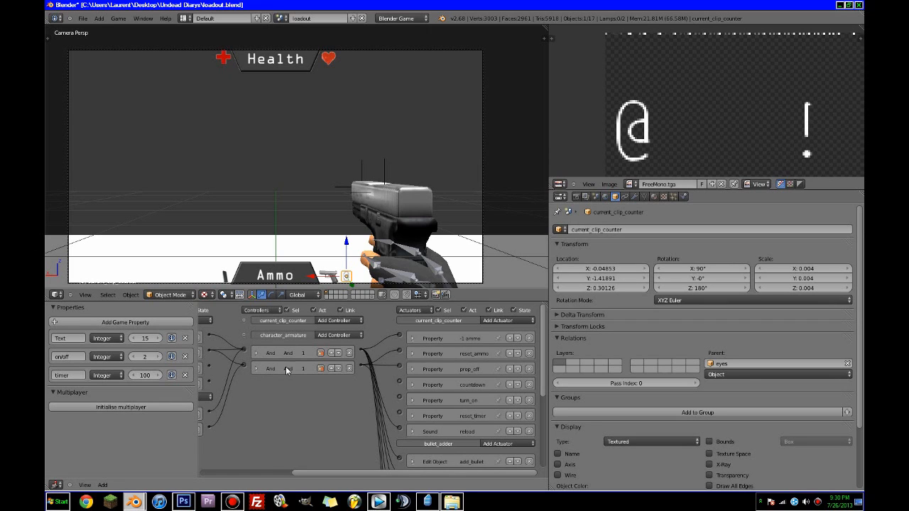
# Add an And controller to current_clip_counter and connect the timer sensor through it to the countdown actuator
pyautogui.moveTo(287, 368); pyautogui.dragTo(335, 377, button='middle')
pyautogui.click(410, 322)
pyautogui.click(410, 330)
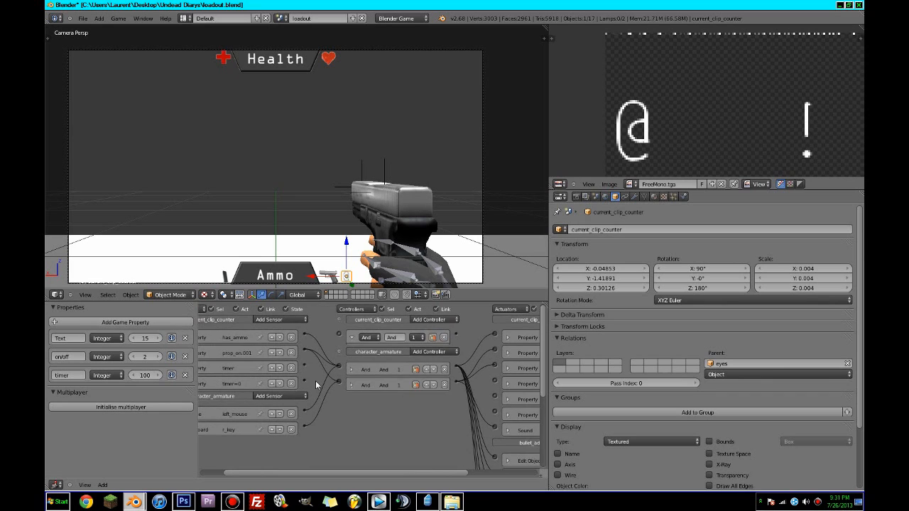
pyautogui.keyDown('ctrl'); pyautogui.hscroll(5, 354, 369); pyautogui.keyUp('ctrl')
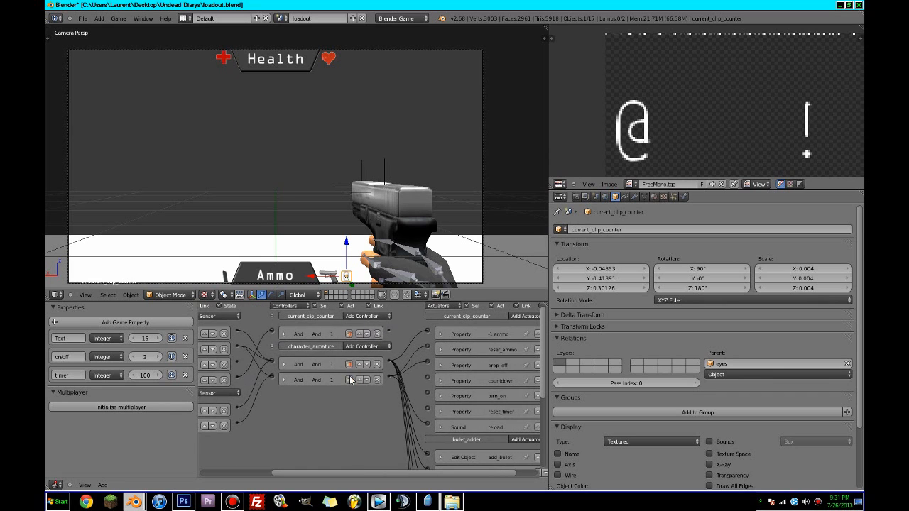
pyautogui.moveTo(392, 331); pyautogui.dragTo(430, 410)
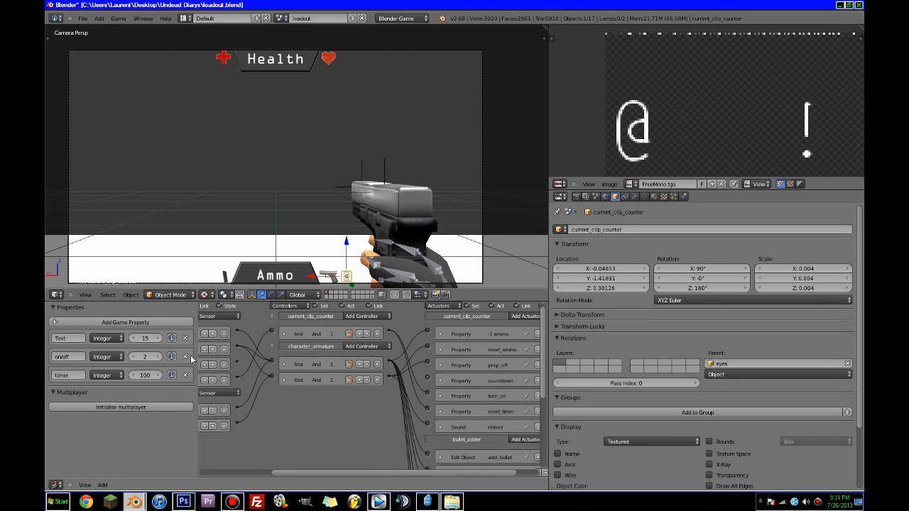
# Add a second And controller to current_clip_counter and connect the timer=0 sensor through it to reset_ammo, turn_on and reset_timer
pyautogui.keyDown('ctrl'); pyautogui.hscroll(-6, 313, 355); pyautogui.keyUp('ctrl')
pyautogui.click(445, 321)
pyautogui.click(445, 329)
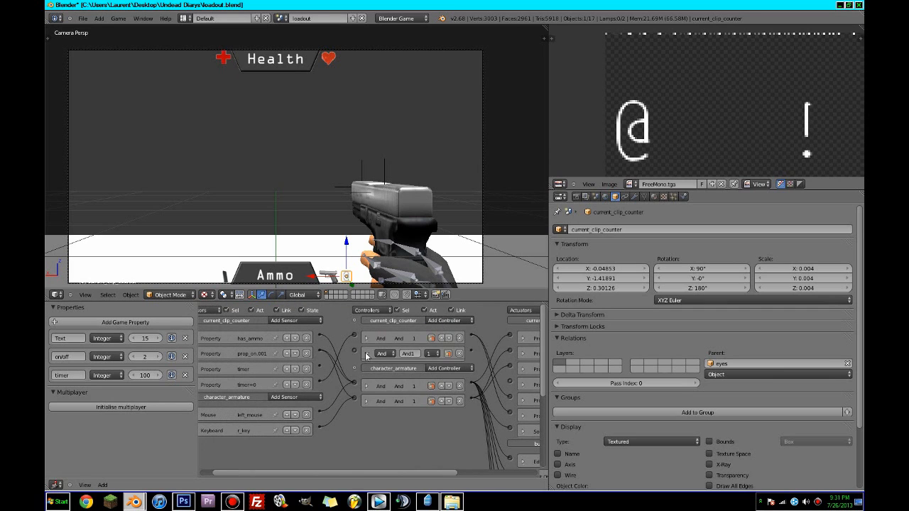
pyautogui.keyDown('ctrl'); pyautogui.hscroll(4, 429, 363); pyautogui.keyUp('ctrl')
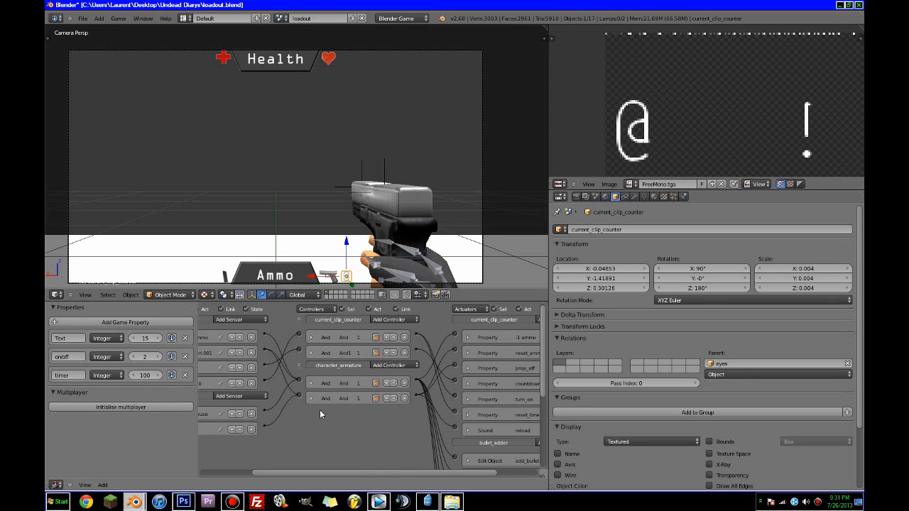
pyautogui.moveTo(289, 407); pyautogui.dragTo(335, 405, button='middle')
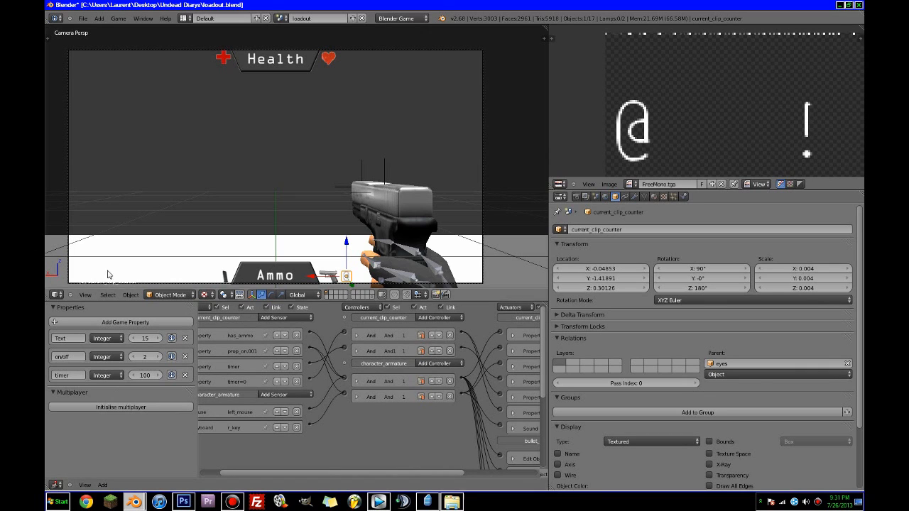
pyautogui.moveTo(353, 368); pyautogui.dragTo(381, 371, button='middle')
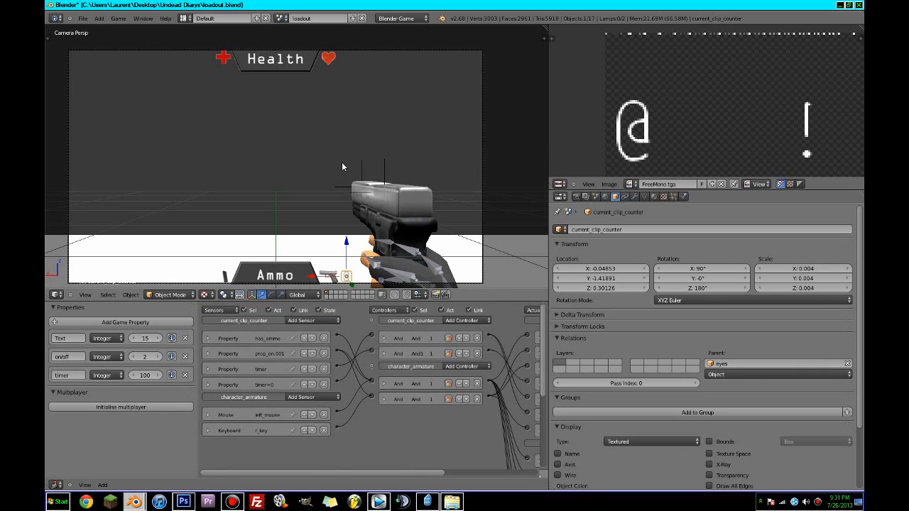
# Run the game, fire several shots, reload the gun to test the ammo counter, and quit the game
pyautogui.press('p')
pyautogui.click(275, 166)
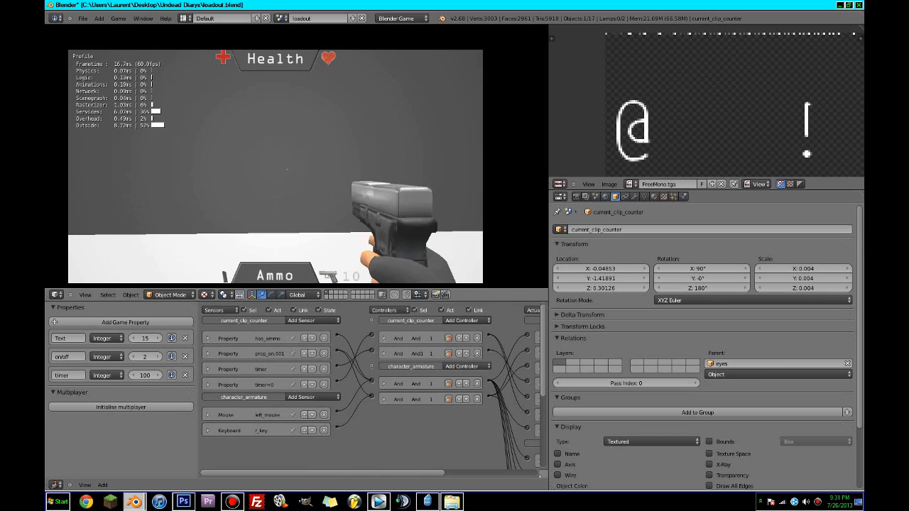
pyautogui.click(276, 166)
pyautogui.click(275, 166)
pyautogui.click(276, 167)
pyautogui.press('r')
pyautogui.press('Escape')
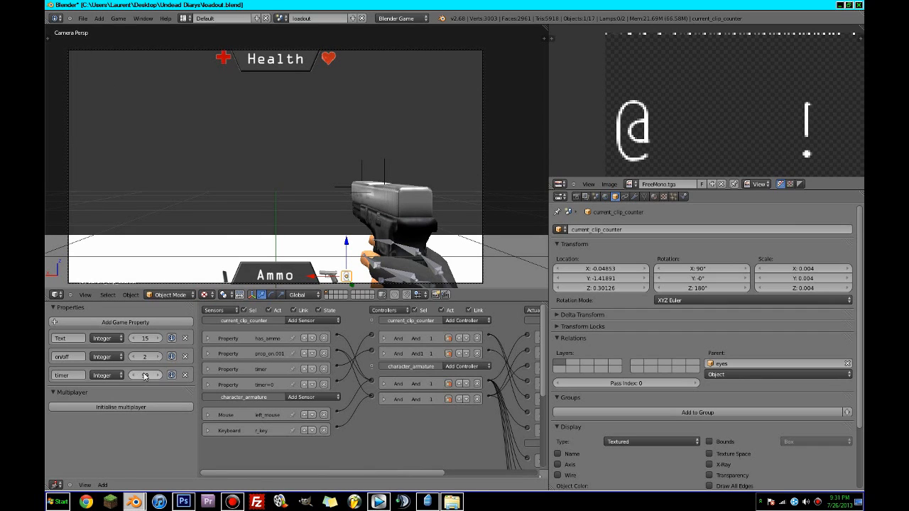
# Set the timer game property of current_clip_counter to 80
pyautogui.click(145, 376)
pyautogui.write('80')
pyautogui.press('Return')
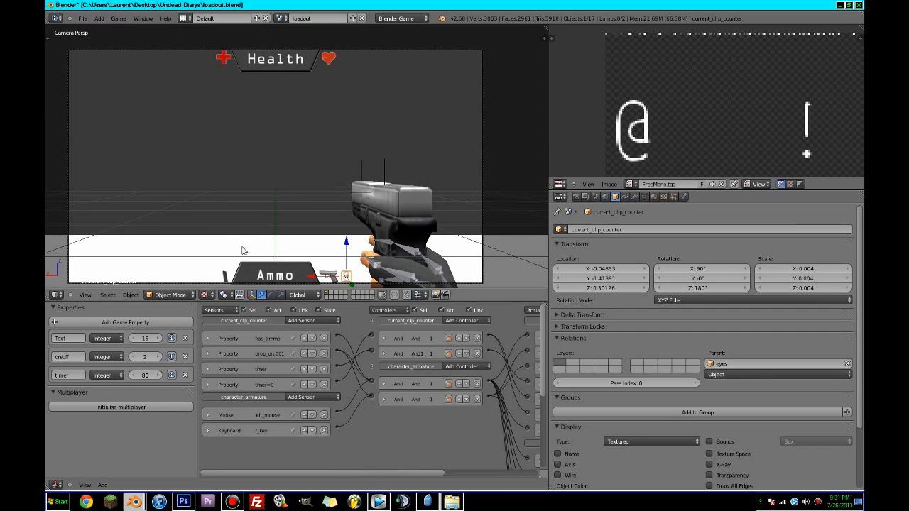
# Set the reset_timer actuator's assigned value to 80 and collapse the actuator
pyautogui.moveTo(382, 400); pyautogui.dragTo(254, 400, button='middle')
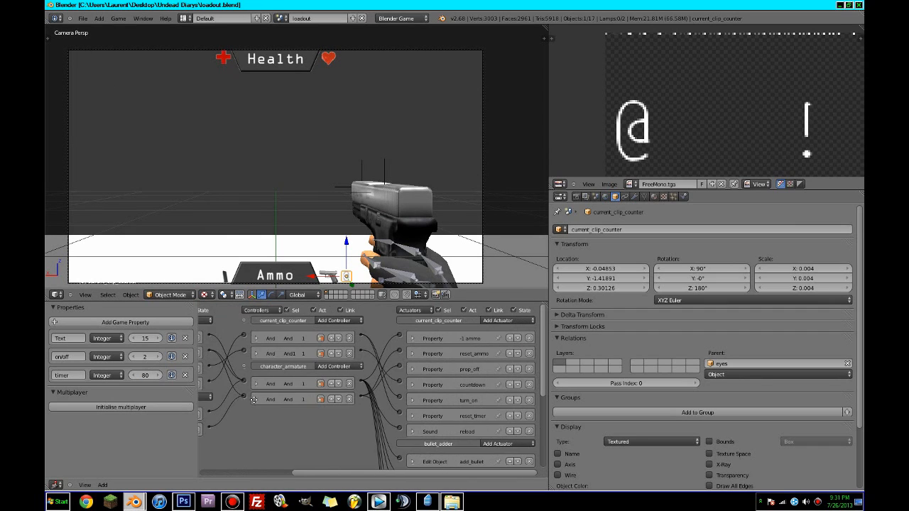
pyautogui.click(413, 416)
pyautogui.click(474, 453)
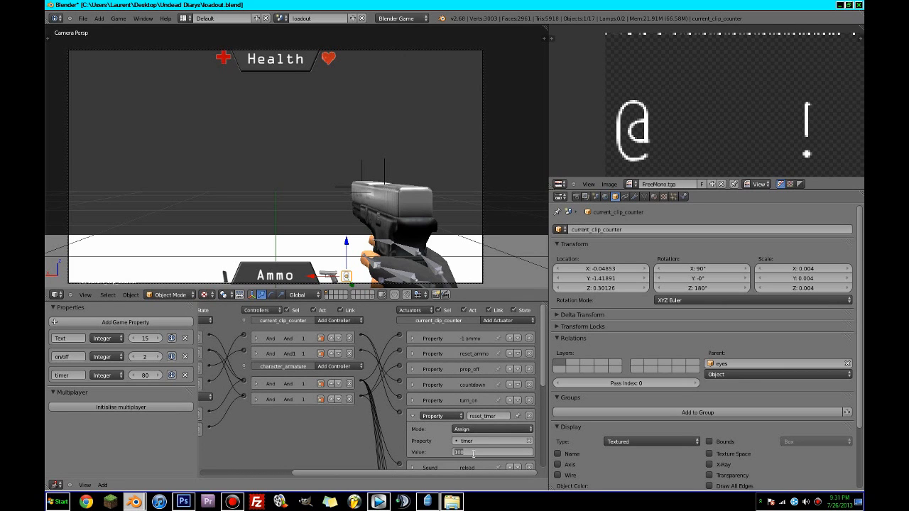
pyautogui.write('80')
pyautogui.press('Return')
pyautogui.click(413, 417)
# Check the settings of the timer and prop_on.001 property sensors, collapsing each one again
pyautogui.moveTo(262, 422); pyautogui.dragTo(390, 421, button='middle')
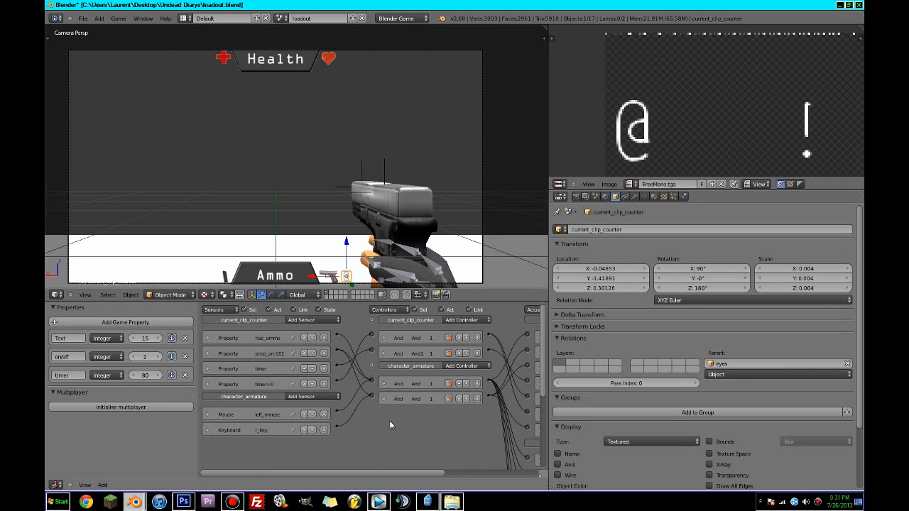
pyautogui.click(210, 369)
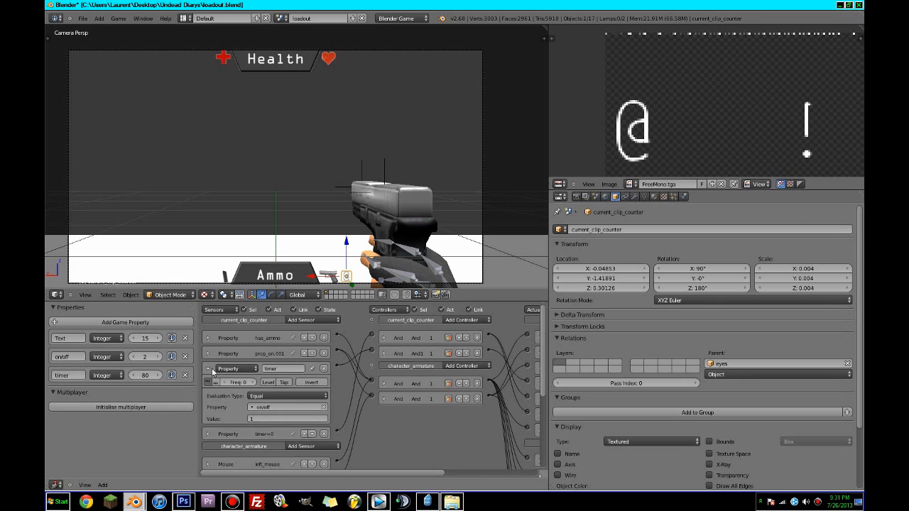
pyautogui.click(210, 369)
pyautogui.click(210, 353)
pyautogui.click(210, 353)
# Maximize the 3D view and save over loadout.blend
pyautogui.hotkey('shift', 'space')
pyautogui.hotkey('ctrl', 's')
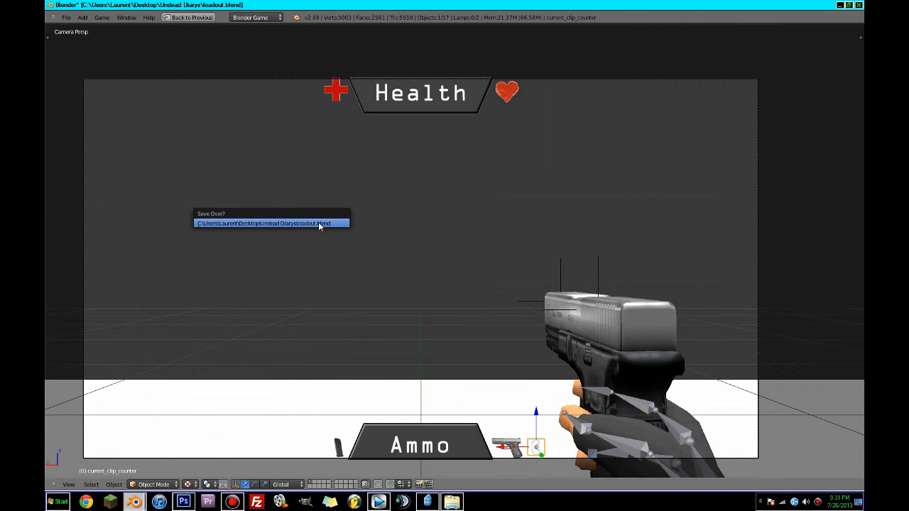
pyautogui.click(319, 223)
# Run the game in the maximized view, fire a few test shots, and quit the game
pyautogui.press('p')
pyautogui.click(420, 269)
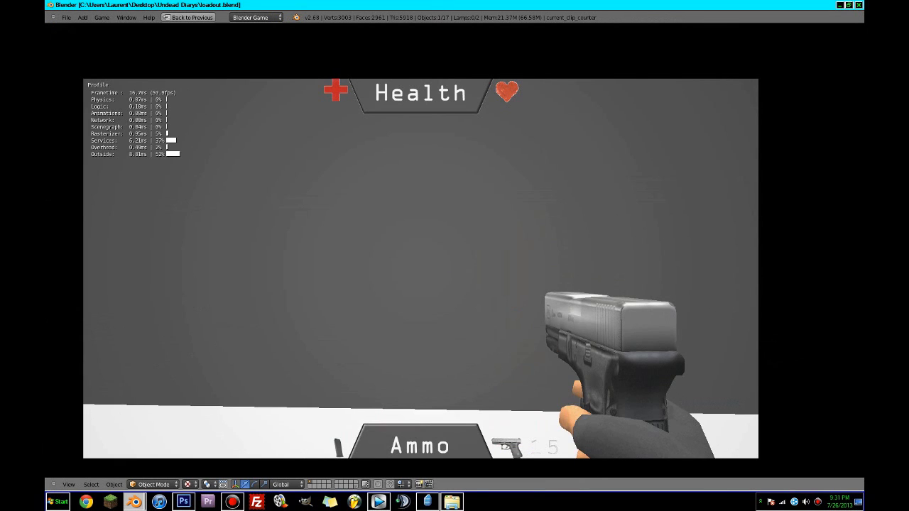
pyautogui.click(421, 269)
pyautogui.click(421, 268)
pyautogui.press('Escape')
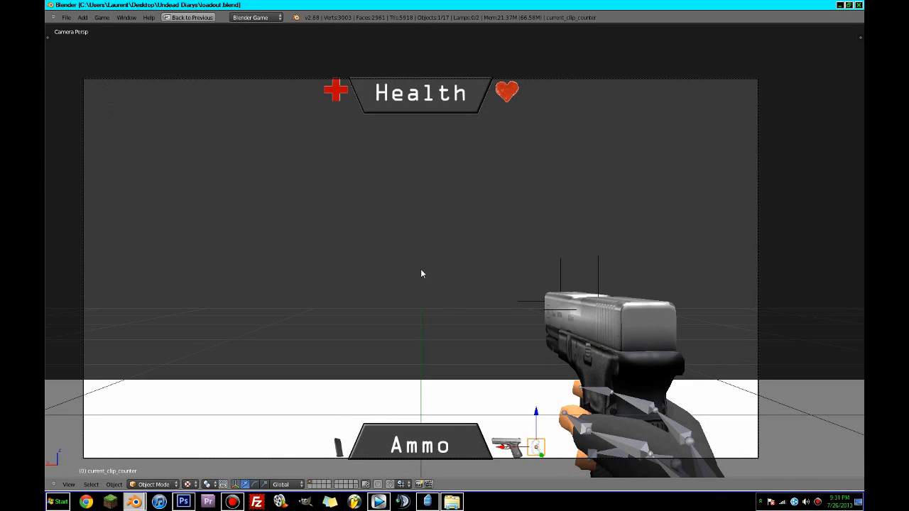
# Restore the full screen layout and review the settings of the has_ammo, prop_on.001 and r_key sensors, collapsing each one again
pyautogui.hotkey('shift', 'space')
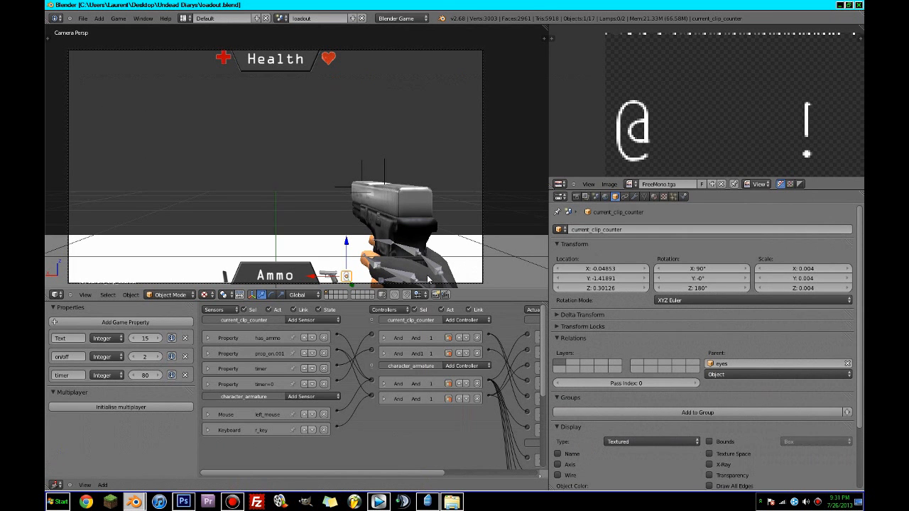
pyautogui.click(208, 338)
pyautogui.click(208, 338)
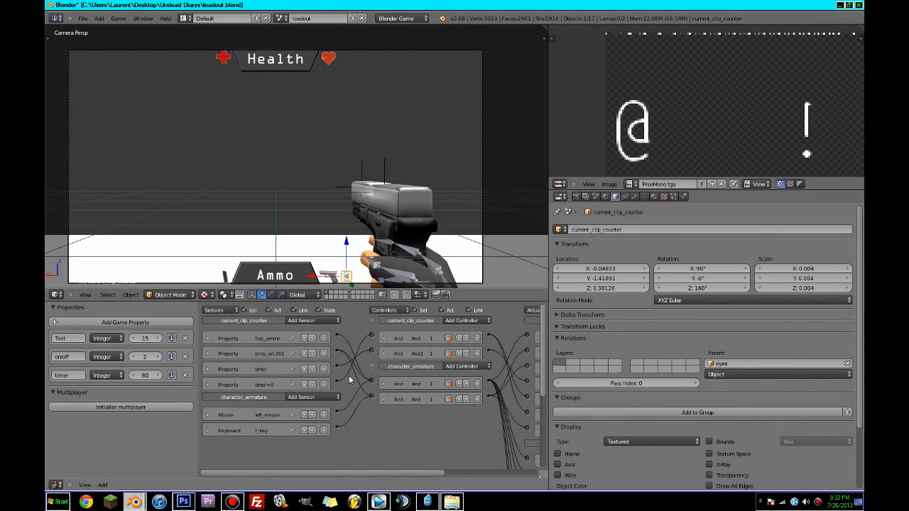
pyautogui.click(207, 354)
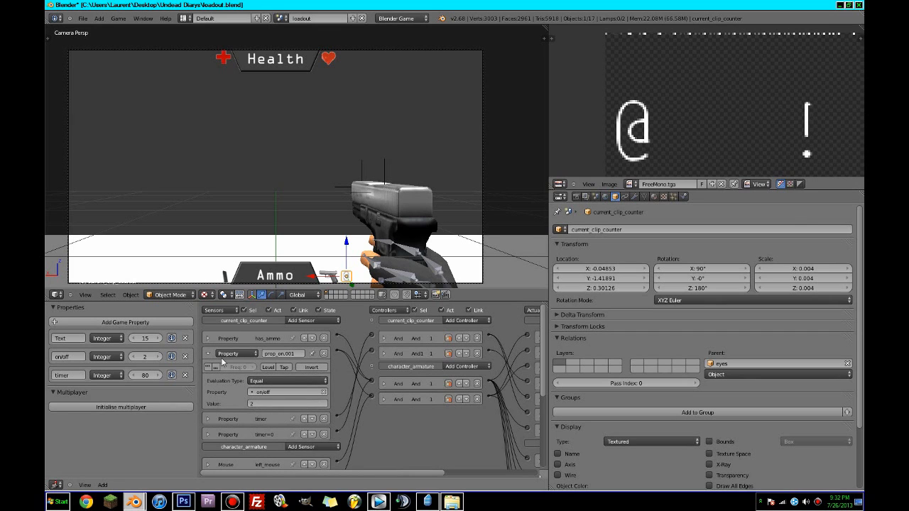
pyautogui.click(209, 354)
pyautogui.moveTo(428, 392); pyautogui.dragTo(290, 386, button='middle')
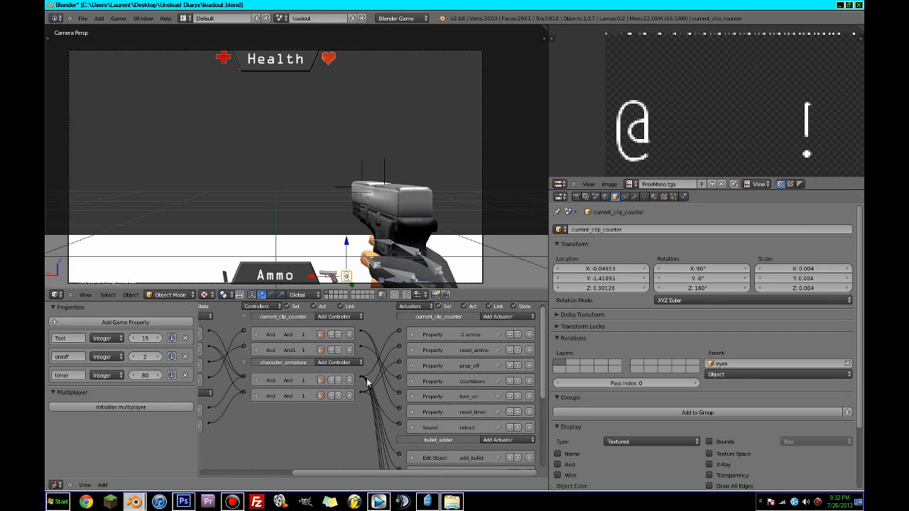
pyautogui.moveTo(363, 382); pyautogui.dragTo(500, 379, button='middle')
pyautogui.click(208, 425)
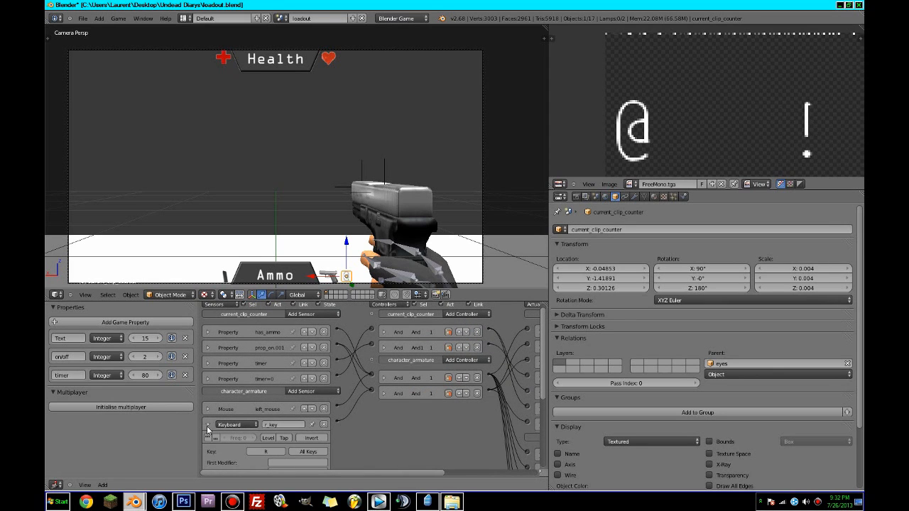
pyautogui.click(206, 426)
# Review the settings of the reset_ammo and prop_off property actuators, collapsing each one again
pyautogui.moveTo(323, 402); pyautogui.dragTo(270, 401, button='middle')
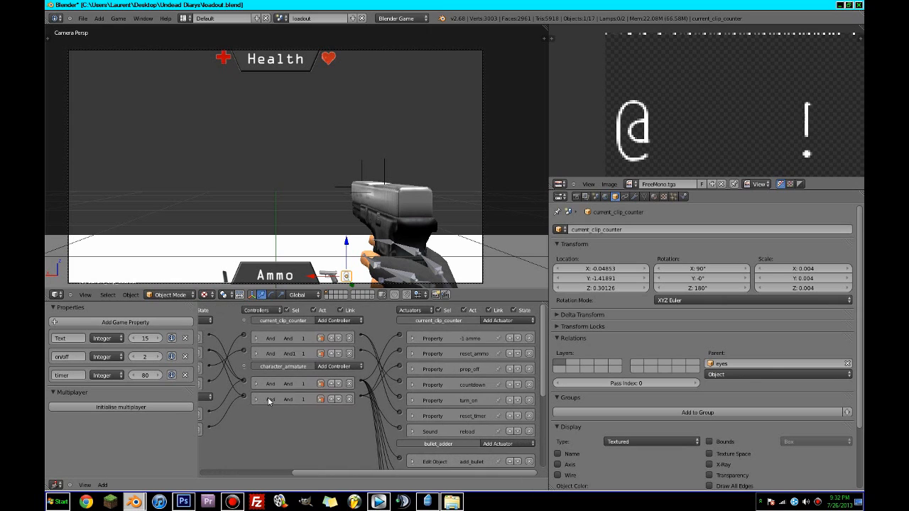
pyautogui.click(413, 354)
pyautogui.click(414, 353)
pyautogui.click(413, 370)
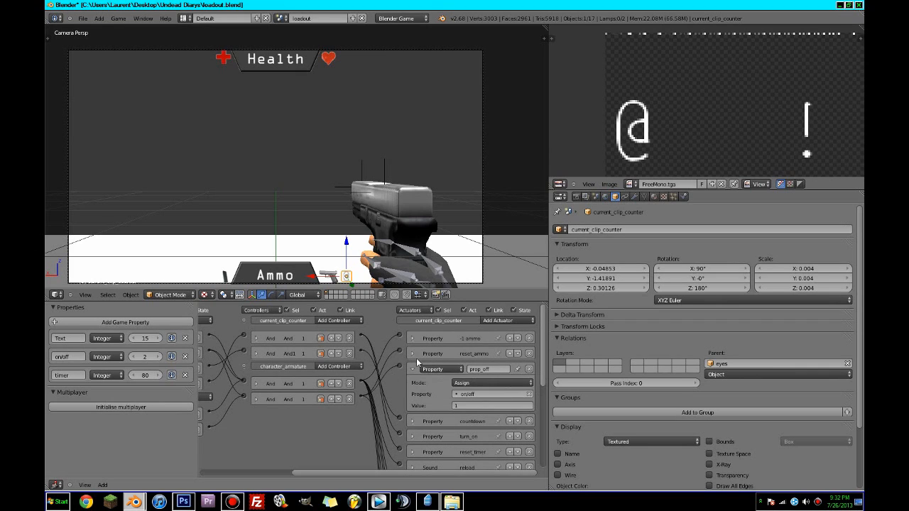
pyautogui.click(417, 369)
pyautogui.moveTo(417, 369); pyautogui.dragTo(437, 346, button='middle')
# Review the timer property sensor and the countdown actuator, leaving both collapsed
pyautogui.moveTo(369, 384); pyautogui.dragTo(466, 400, button='middle')
pyautogui.click(206, 358)
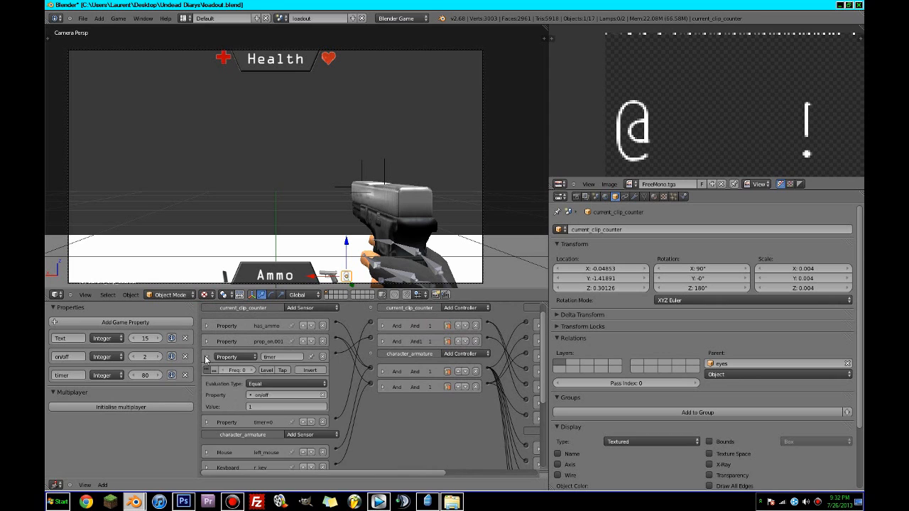
pyautogui.click(206, 361)
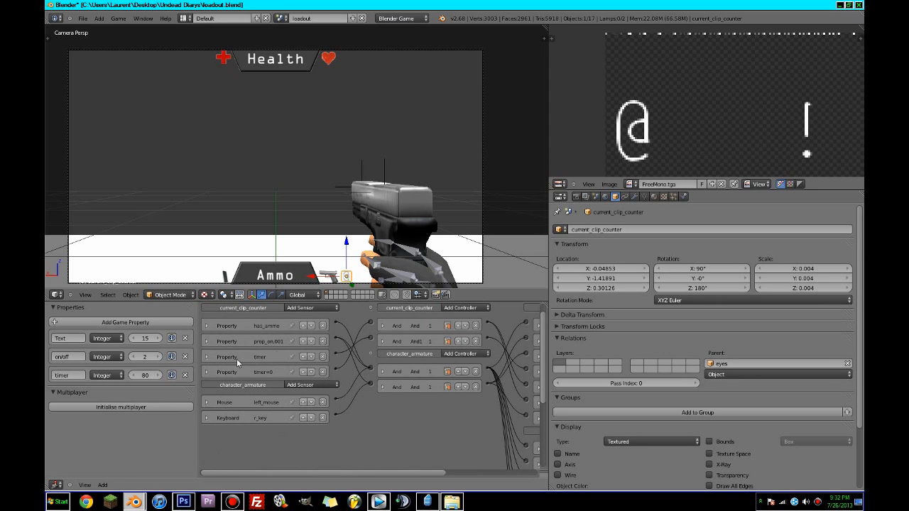
pyautogui.moveTo(468, 362); pyautogui.dragTo(378, 352, button='middle')
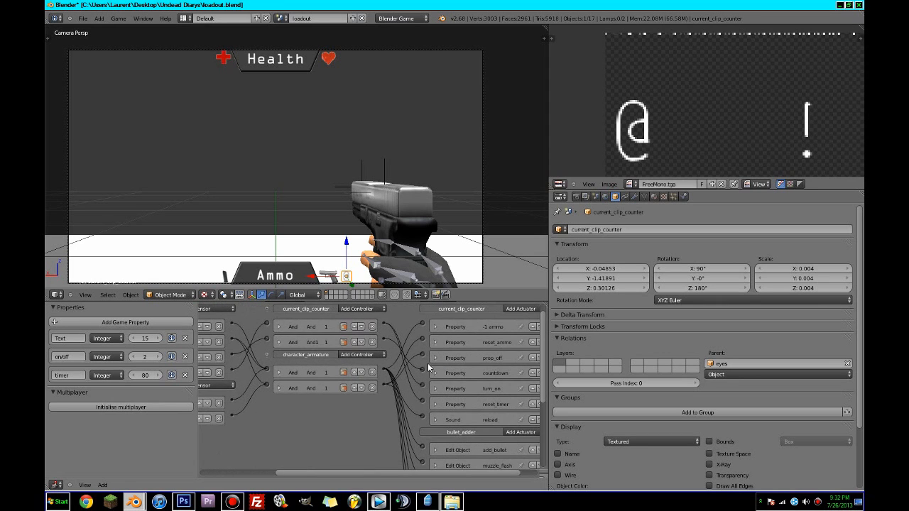
pyautogui.click(435, 373)
pyautogui.moveTo(435, 375); pyautogui.dragTo(491, 378, button='middle')
pyautogui.click(413, 358)
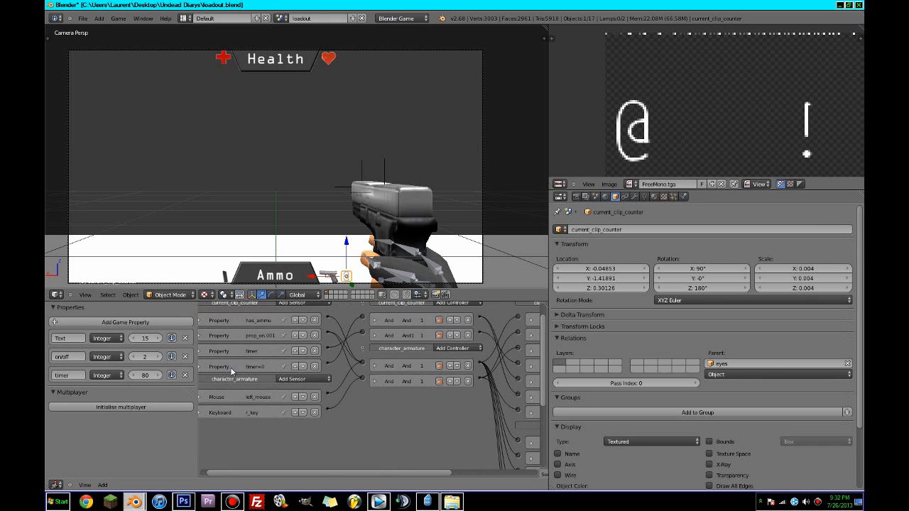
# Review the settings of the turn_on and reset_timer actuators and collapse both again
pyautogui.moveTo(479, 330); pyautogui.dragTo(417, 323, button='middle')
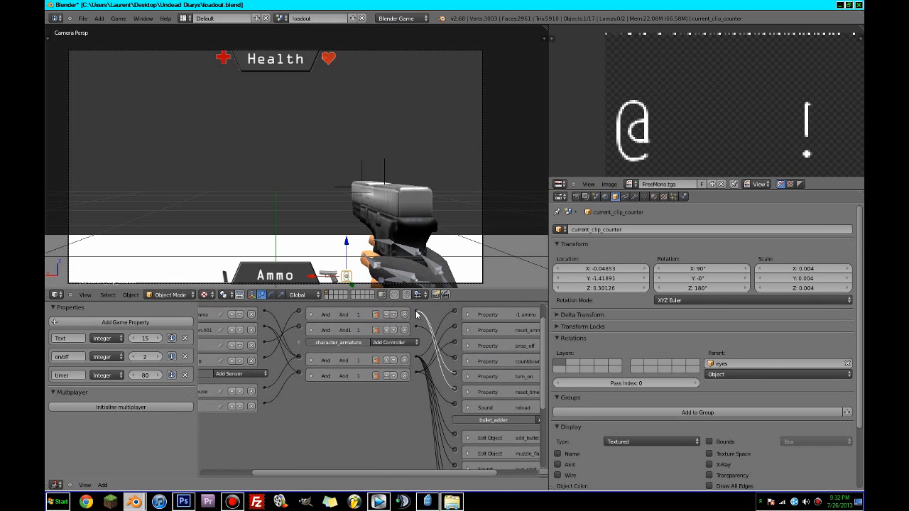
pyautogui.moveTo(493, 387); pyautogui.dragTo(436, 375, button='middle')
pyautogui.click(414, 367)
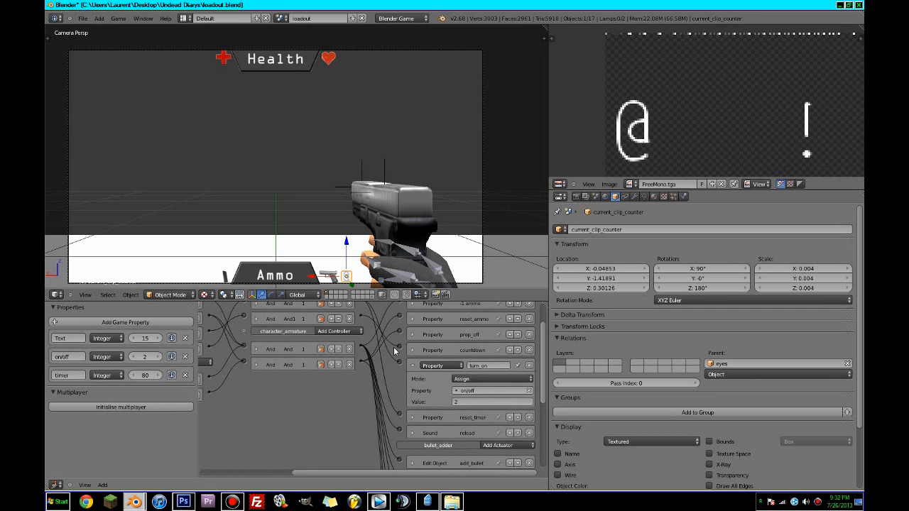
pyautogui.click(413, 366)
pyautogui.click(413, 382)
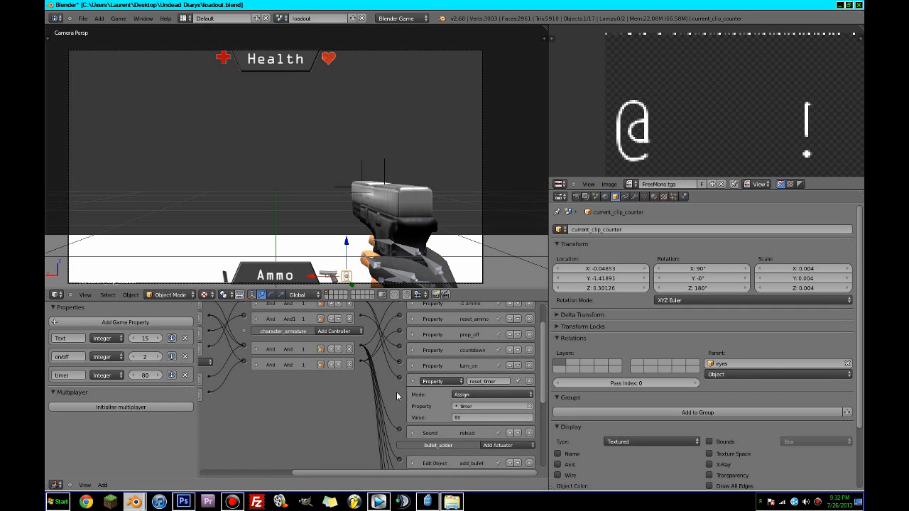
pyautogui.click(414, 382)
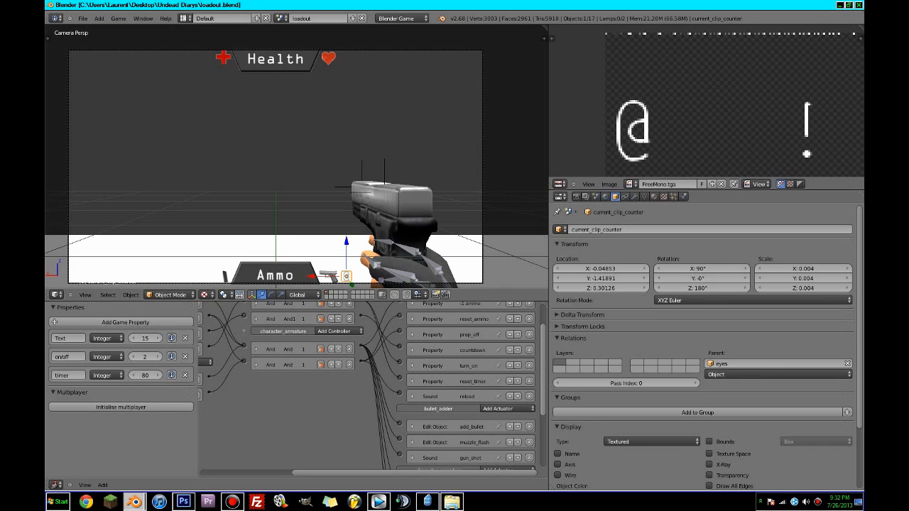
# Maximize the 3D view, run the game, fire until the clip is empty, reload, and quit the game
pyautogui.press('Escape')
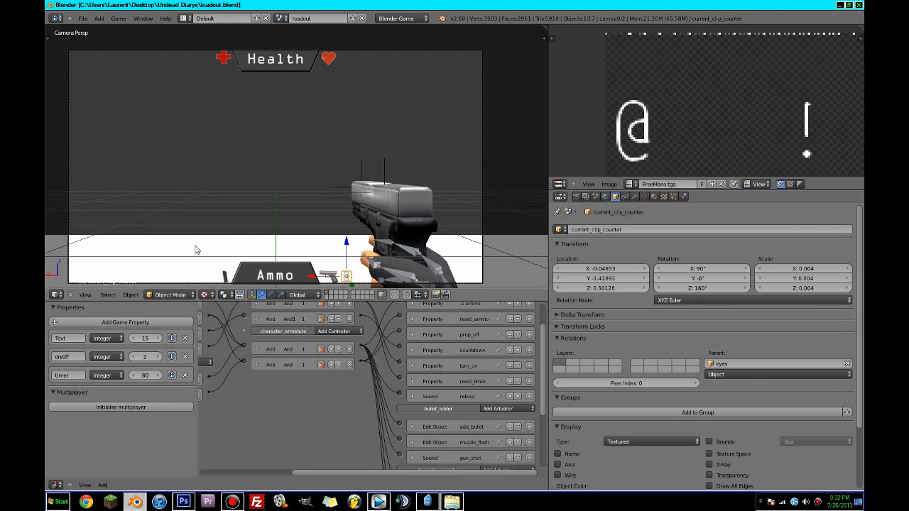
pyautogui.hotkey('shift', 'space')
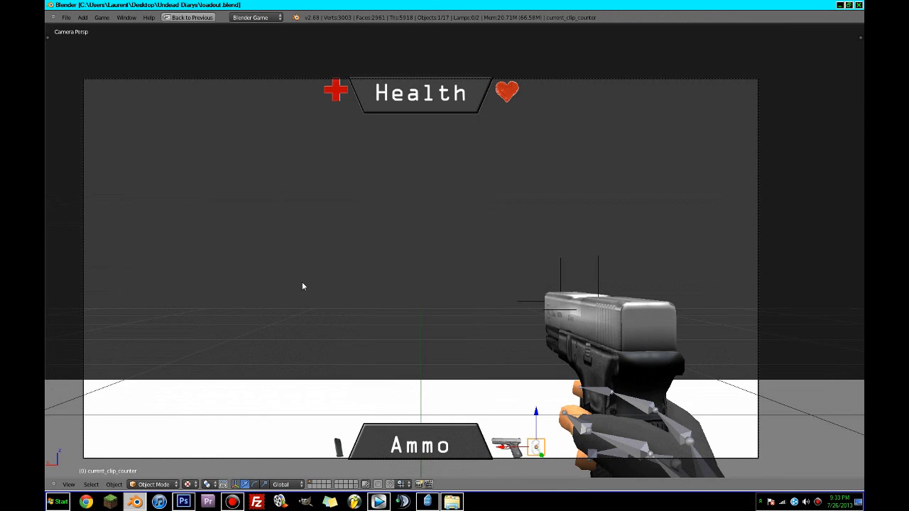
pyautogui.keyDown('shift'); pyautogui.moveTo(309, 278); pyautogui.dragTo(309, 261, button='middle'); pyautogui.keyUp('shift')
pyautogui.press('p')
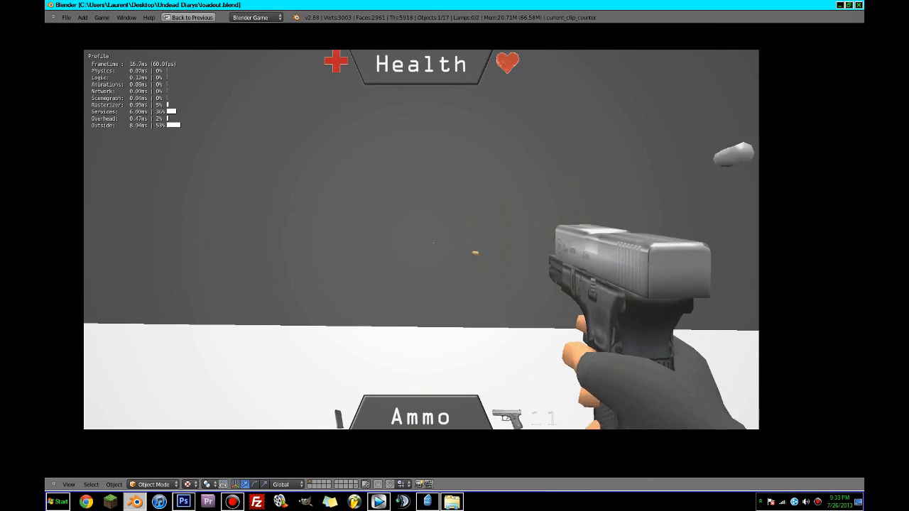
pyautogui.click(421, 239)
pyautogui.click(421, 240)
pyautogui.click(422, 240)
pyautogui.click(421, 240)
pyautogui.click(422, 239)
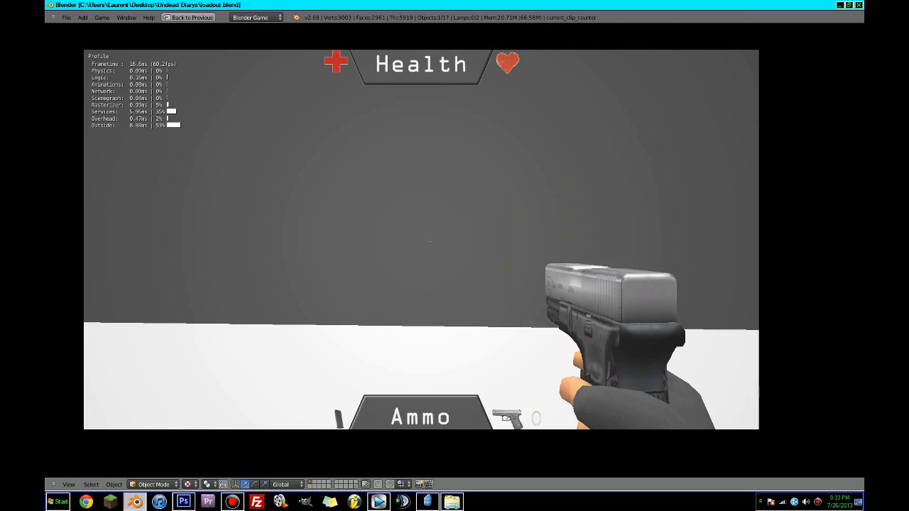
pyautogui.press('r')
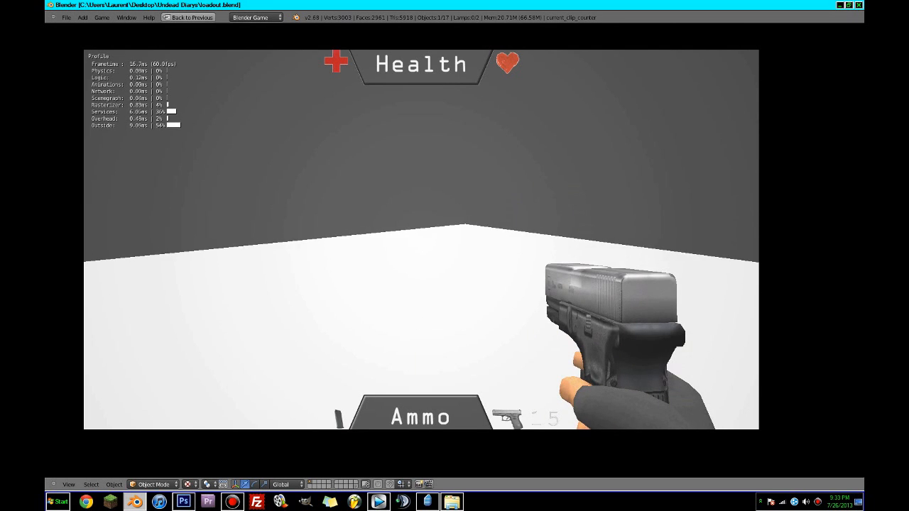
pyautogui.press('Escape')
# Save over loadout.blend, then briefly run and quit the game
pyautogui.hotkey('ctrl', 's')
pyautogui.click(460, 230)
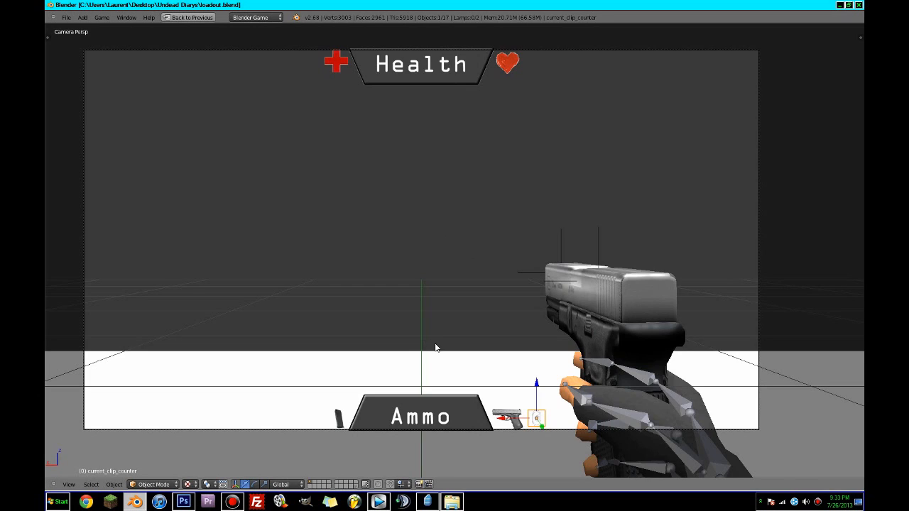
pyautogui.press('p')
pyautogui.press('Escape')
# Duplicate the current_clip_counter text object and move the copy along the X axis to the outer side of the magazine icon
pyautogui.hotkey('shift', 'd')
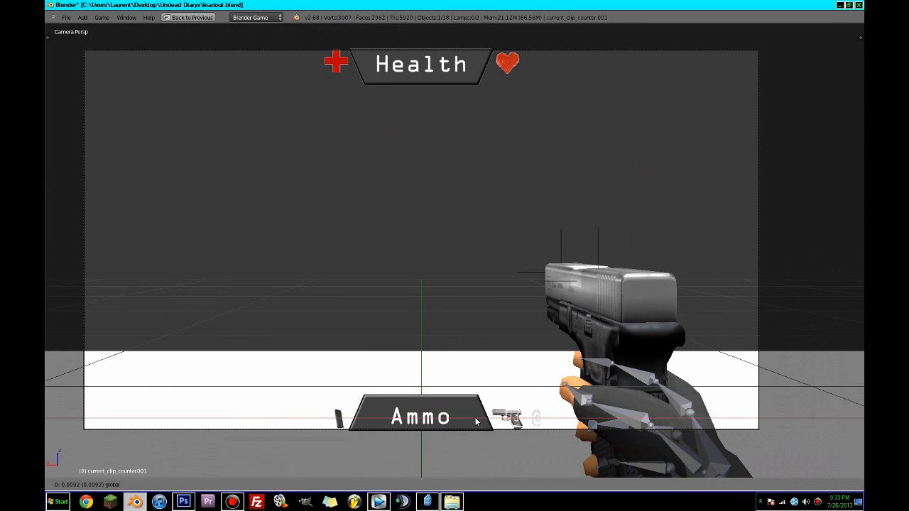
pyautogui.press('x')
pyautogui.click(269, 416)
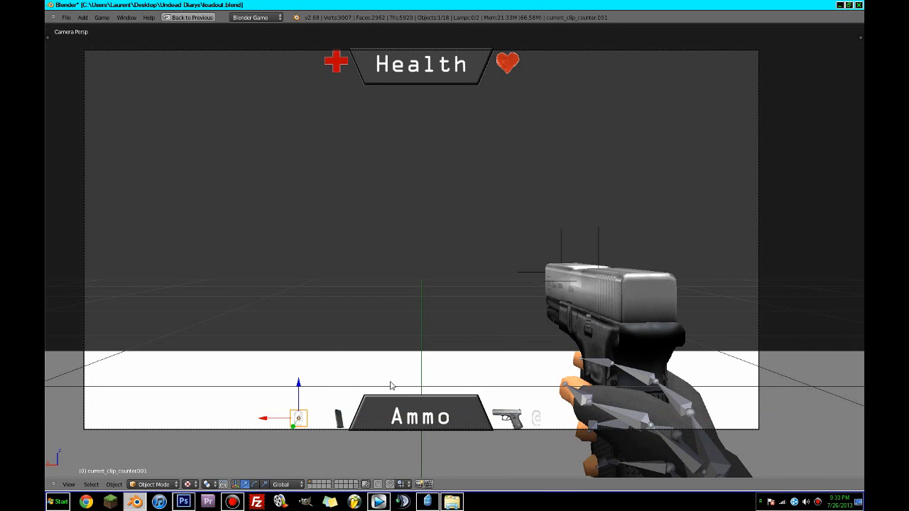
# Return to the full screen layout and rename the duplicated counter object as ammo_counter
pyautogui.hotkey('ctrl', 'Up')
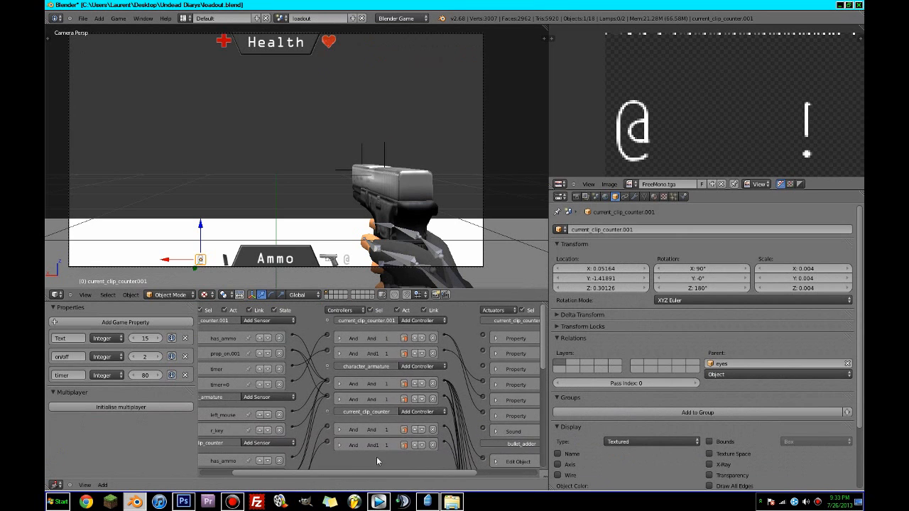
pyautogui.click(616, 229)
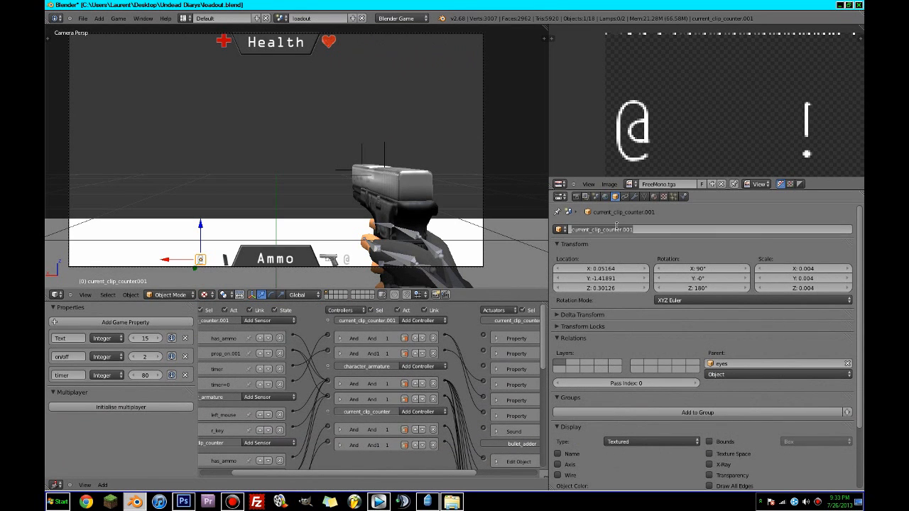
pyautogui.write('ammo_cou')
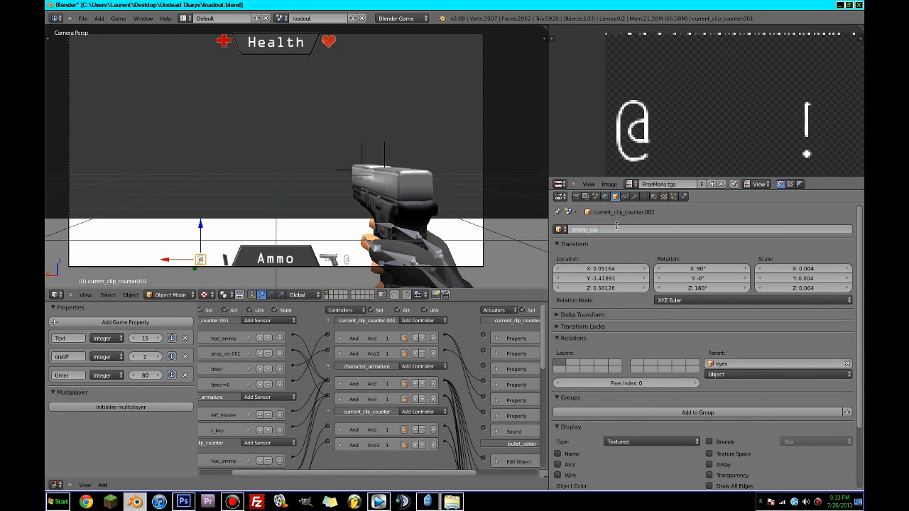
pyautogui.write('nter')
pyautogui.press('Return')
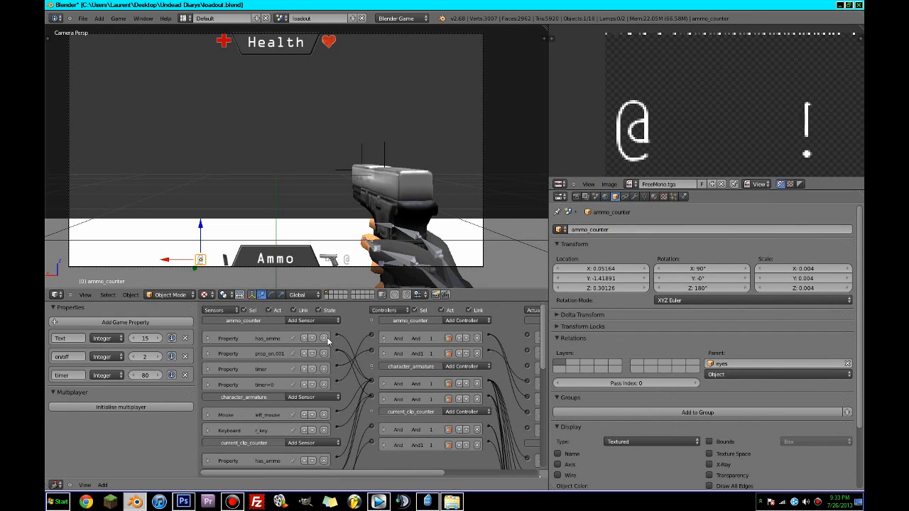
# Delete both And controllers and all four property sensors from ammo_counter
pyautogui.click(478, 338)
pyautogui.click(477, 339)
pyautogui.click(324, 338)
pyautogui.click(325, 338)
pyautogui.click(324, 339)
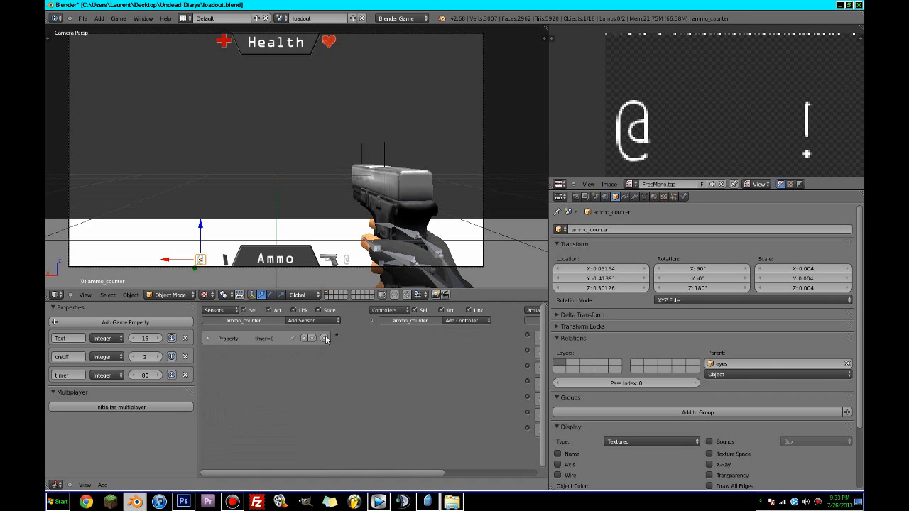
pyautogui.click(324, 338)
# Delete all property and sound actuators from ammo_counter and test-run the game to check both counters
pyautogui.moveTo(343, 343); pyautogui.dragTo(216, 343, button='middle')
pyautogui.click(529, 339)
pyautogui.click(530, 338)
pyautogui.click(529, 339)
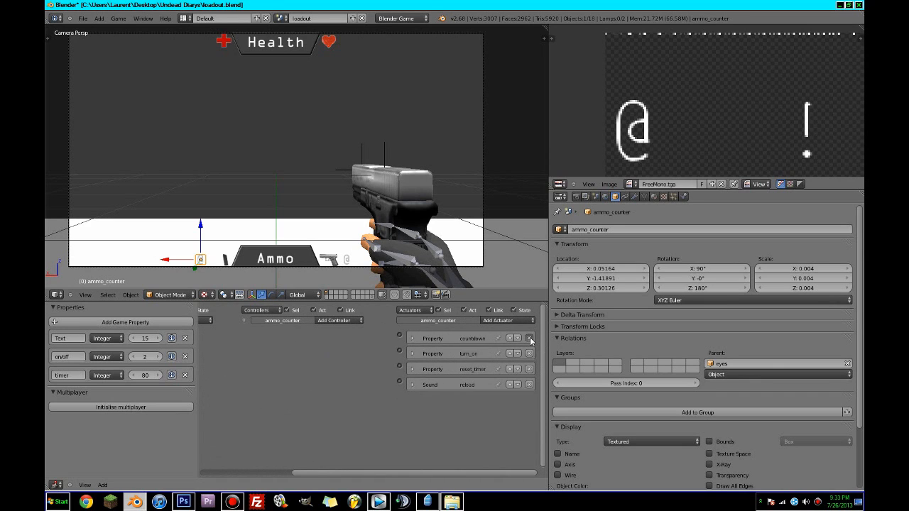
pyautogui.click(529, 339)
pyautogui.click(529, 339)
pyautogui.click(529, 339)
pyautogui.click(529, 339)
pyautogui.press('p')
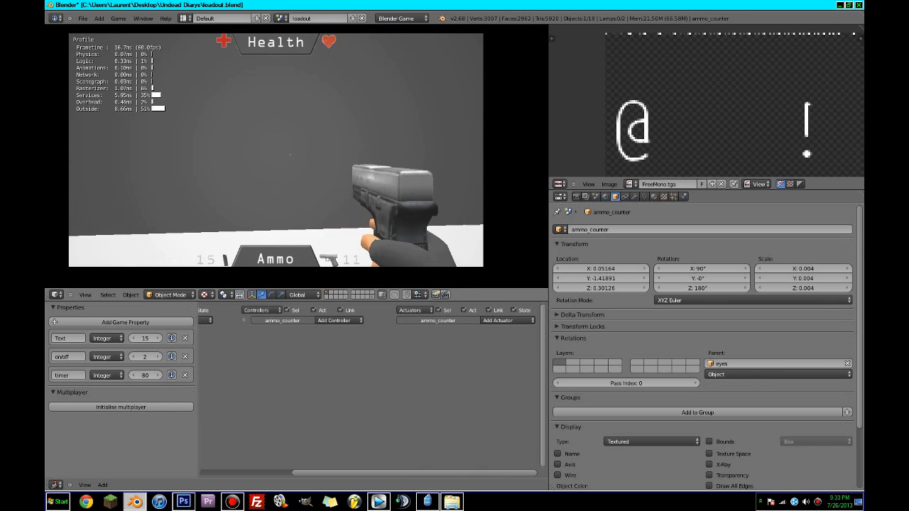
pyautogui.press('Escape')
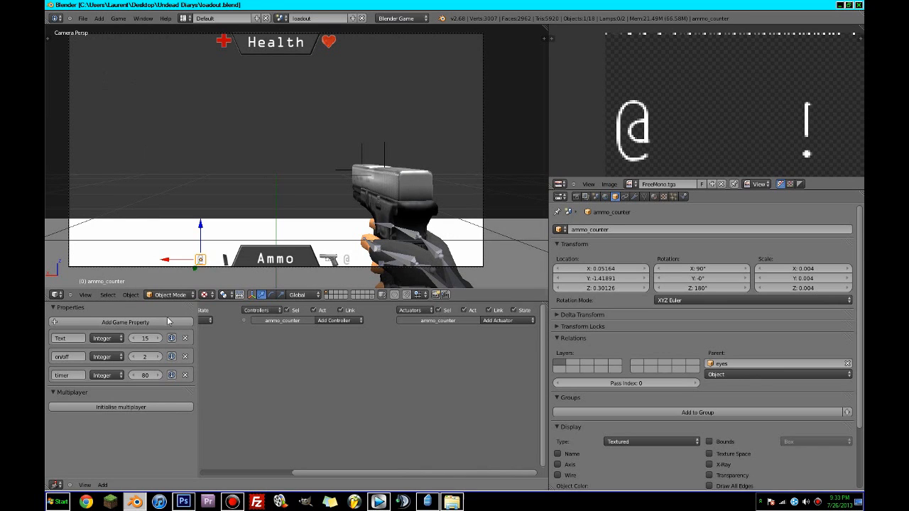
# Reduce ammo_counter's game properties to only Text with a value of 5, and save over loadout.blend
pyautogui.click(185, 357)
pyautogui.click(185, 357)
pyautogui.click(156, 338)
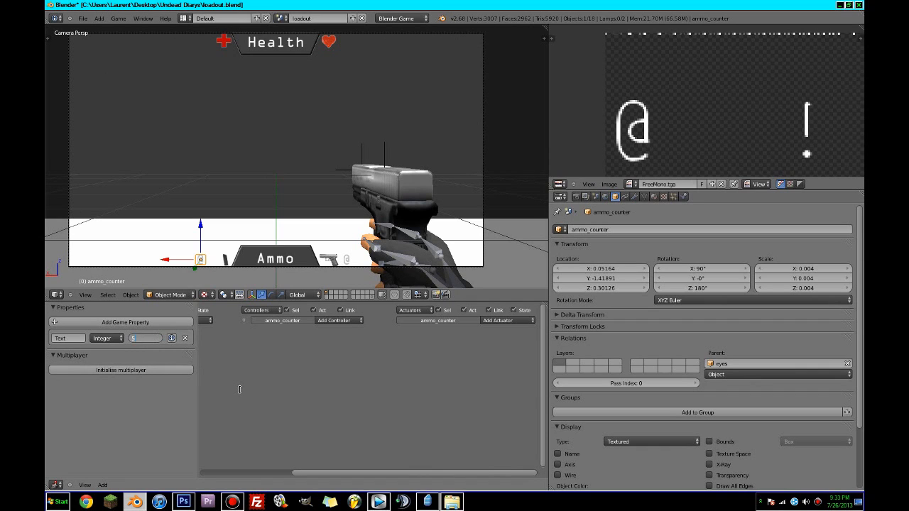
pyautogui.press('Return')
pyautogui.hotkey('ctrl', 's')
pyautogui.click(203, 157)
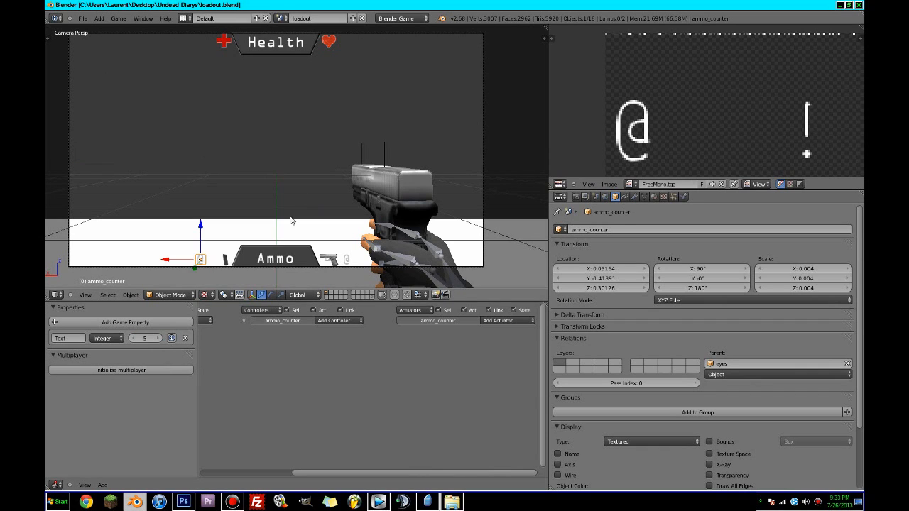
pyautogui.moveTo(364, 369); pyautogui.dragTo(474, 383, button='middle')
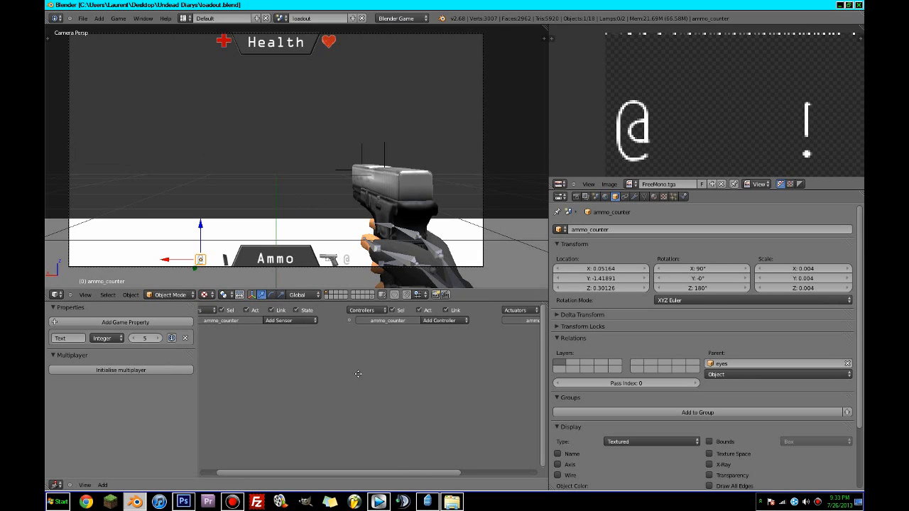
pyautogui.moveTo(358, 374); pyautogui.dragTo(477, 381, button='middle')
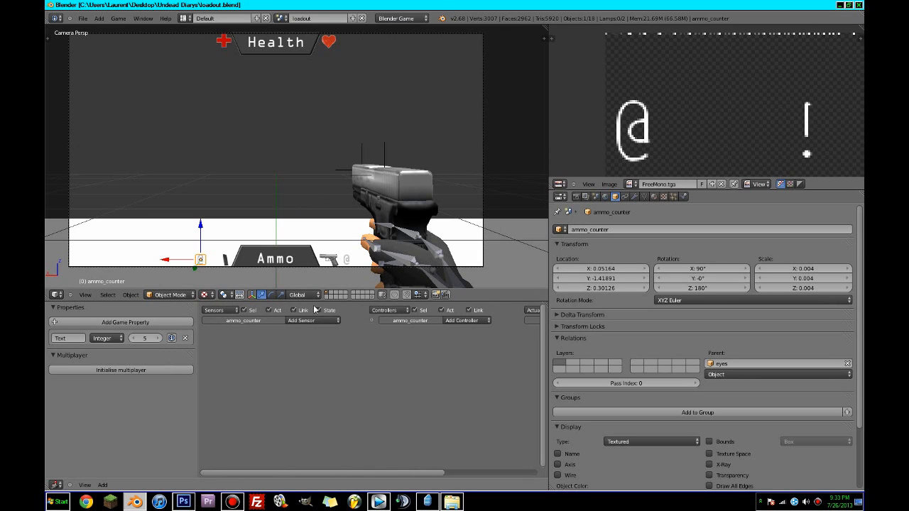
# Add a Property sensor to ammo_counter that checks Text is Not Equal to 0, with current_clip_counter also selected
pyautogui.rightClick(348, 262)
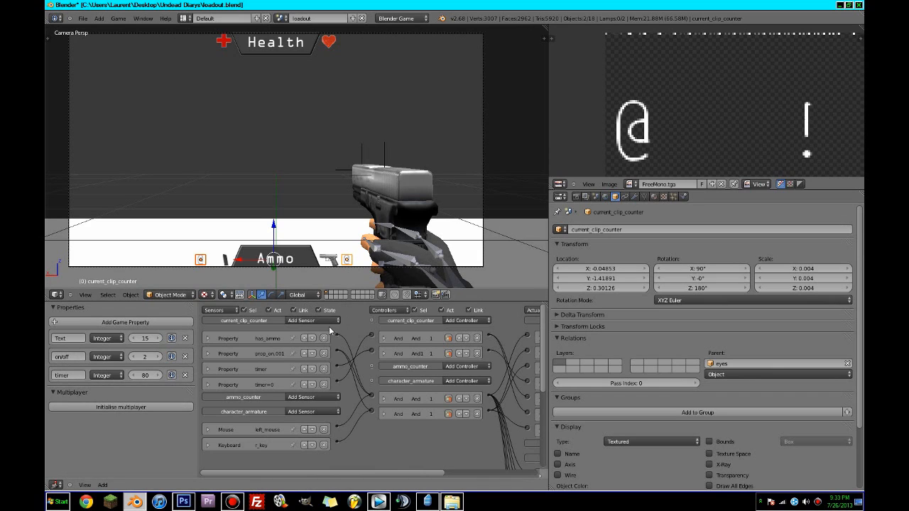
pyautogui.click(306, 399)
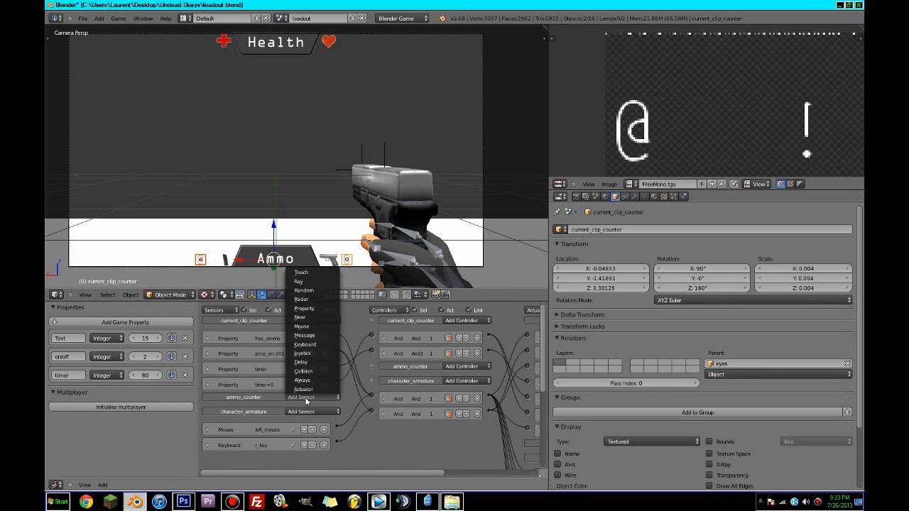
pyautogui.click(304, 309)
pyautogui.click(270, 442)
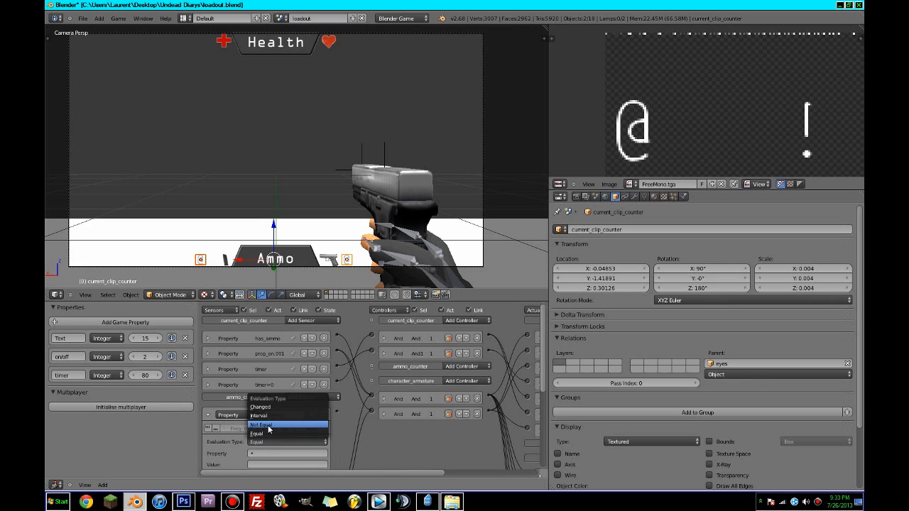
pyautogui.click(271, 428)
pyautogui.click(260, 452)
pyautogui.click(266, 372)
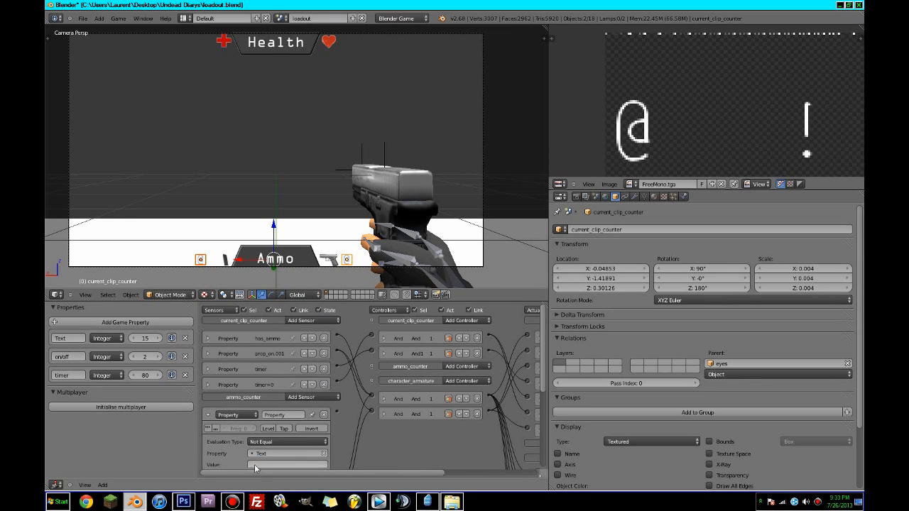
pyautogui.click(255, 463)
pyautogui.click(400, 463)
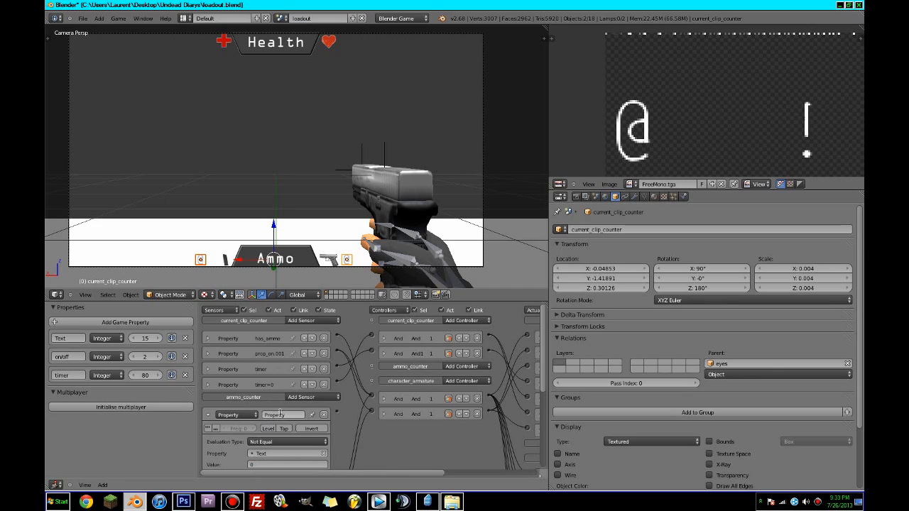
# Name the new ammo_counter sensor has_clips, connect it to the r_key reload And controller, and save over loadout.blend
pyautogui.click(280, 414)
pyautogui.write('has_clips')
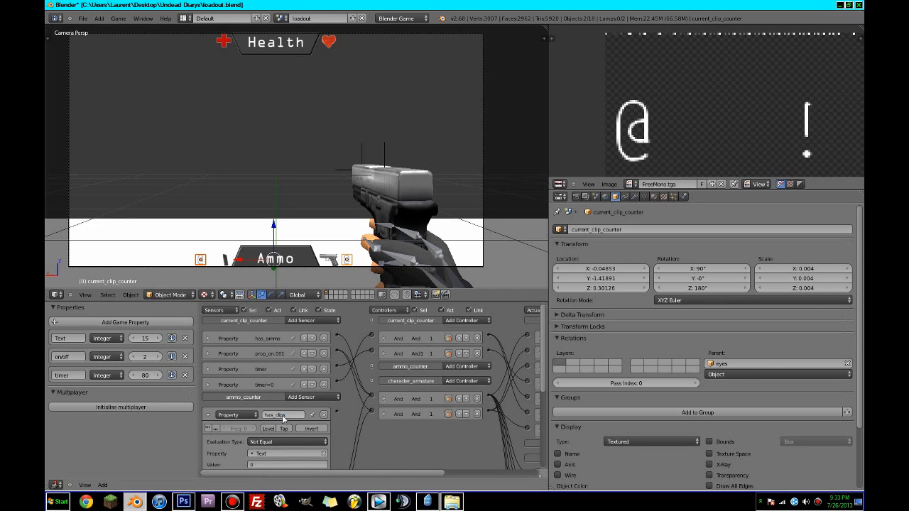
pyautogui.click(317, 427)
pyautogui.click(209, 415)
pyautogui.moveTo(400, 434); pyautogui.dragTo(427, 412, button='middle')
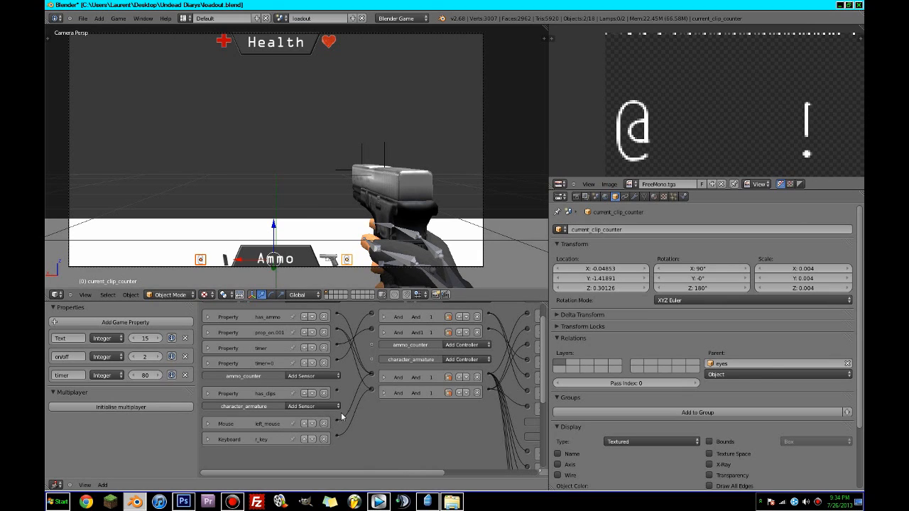
pyautogui.hotkey('ctrl', 's')
pyautogui.click(335, 208)
# Add a Property actuator to ammo_counter that targets the Text property in Add mode
pyautogui.moveTo(352, 414); pyautogui.dragTo(265, 426, button='middle')
pyautogui.click(501, 435)
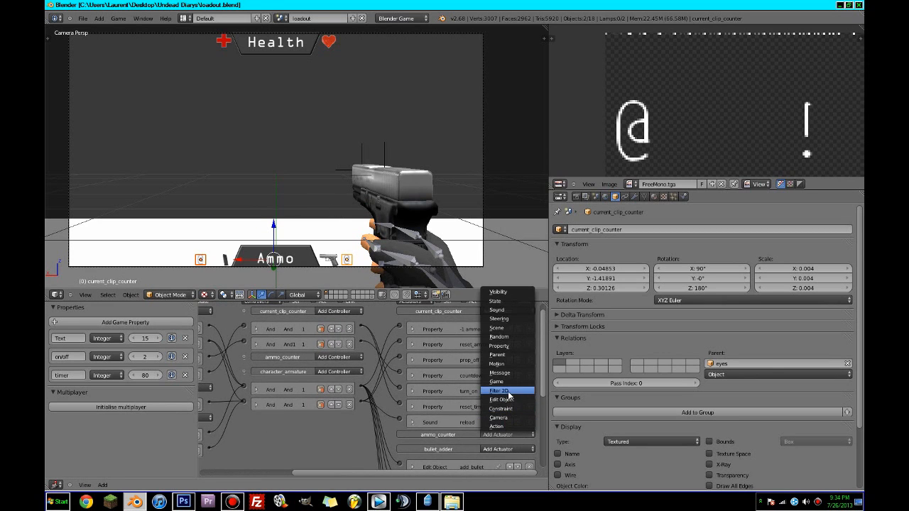
pyautogui.click(499, 346)
pyautogui.scroll(-2, 497, 355)
pyautogui.click(472, 423)
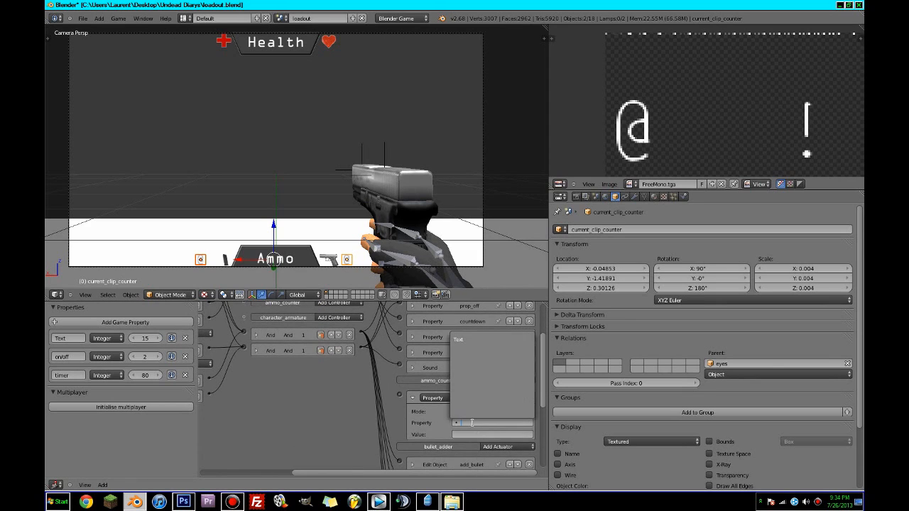
pyautogui.click(469, 339)
pyautogui.click(473, 412)
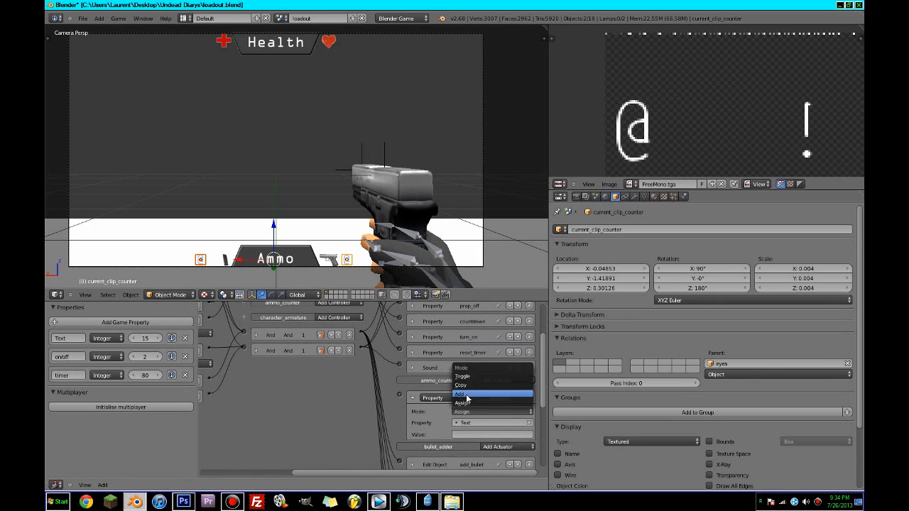
pyautogui.click(472, 392)
# Set the ammo_counter actuator's value to -1, name it -1 mag, and collapse it
pyautogui.click(472, 435)
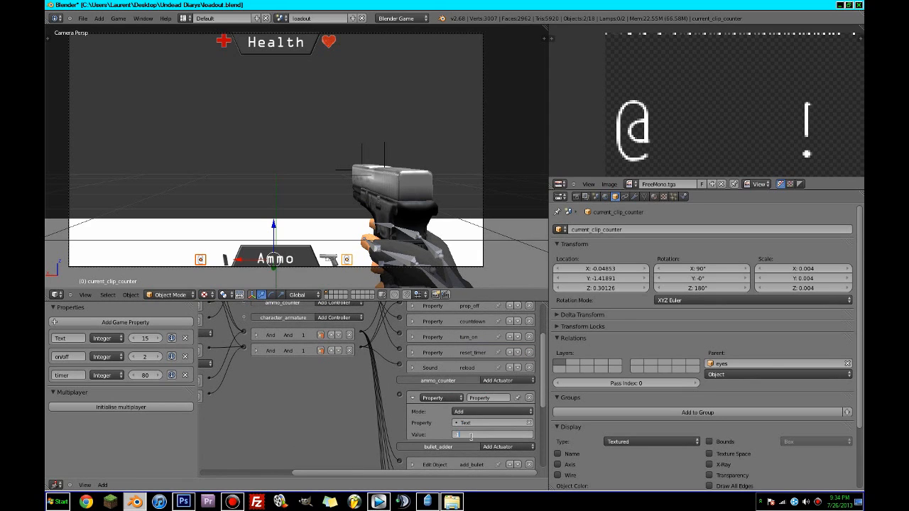
pyautogui.click(480, 397)
pyautogui.write('-1 mag')
pyautogui.press('Return')
pyautogui.click(413, 398)
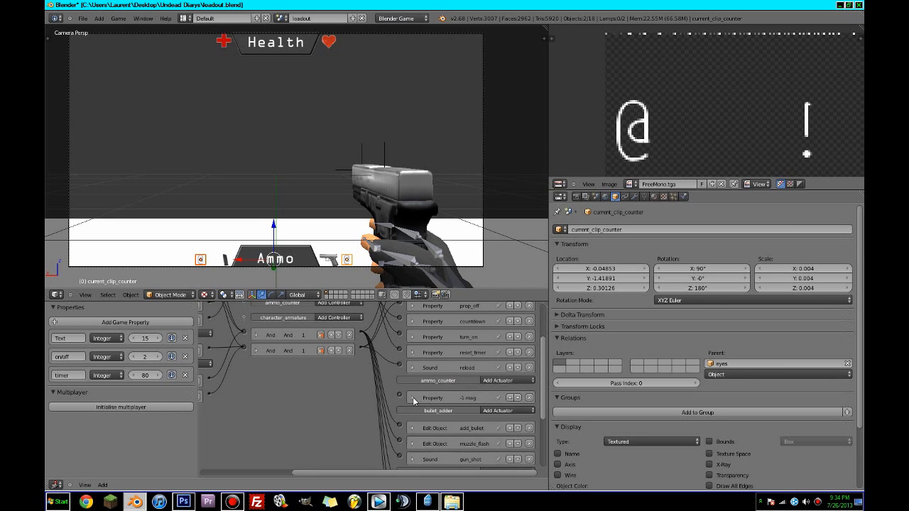
# Connect the r_key reload And controller to the -1 mag actuator and save over loadout.blend
pyautogui.keyDown('ctrl'); pyautogui.hscroll(-3, 389, 390); pyautogui.keyUp('ctrl')
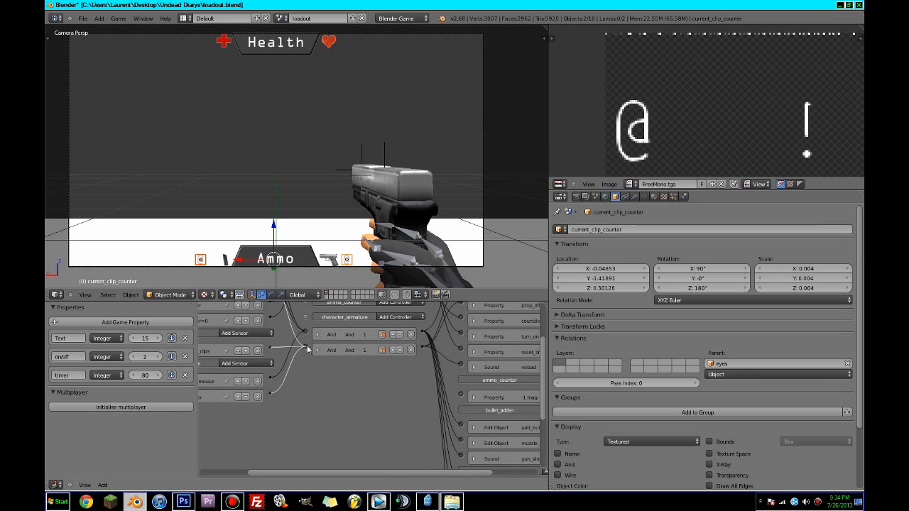
pyautogui.moveTo(425, 349); pyautogui.dragTo(460, 398)
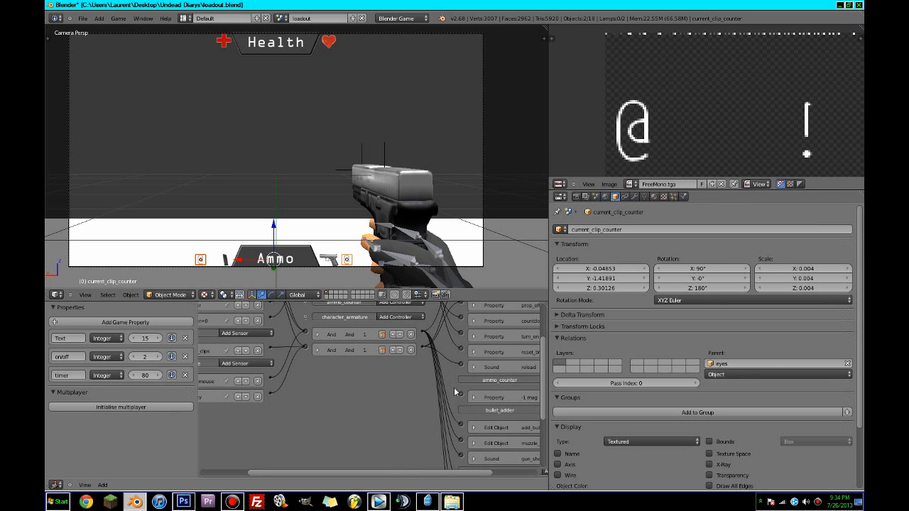
pyautogui.hotkey('ctrl', 's')
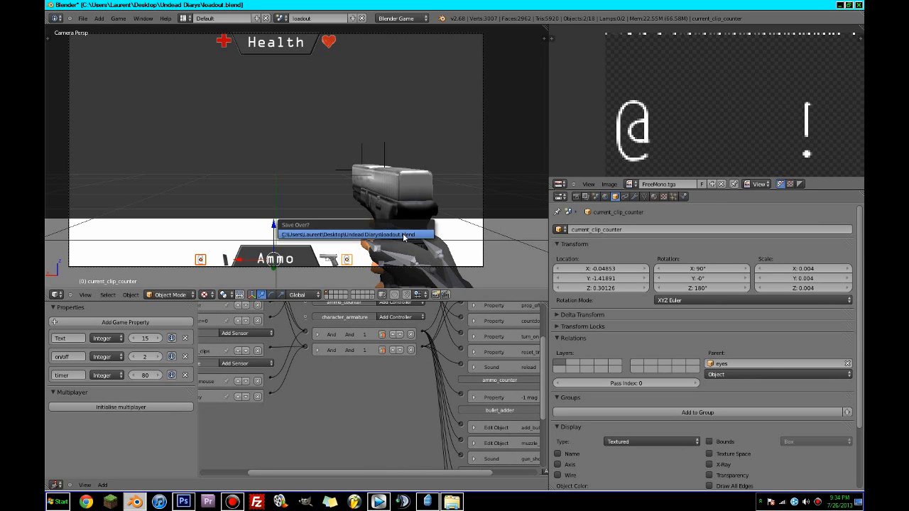
pyautogui.click(403, 234)
# Maximize the camera view and test-run the game, reloading repeatedly to check that the magazine count decreases
pyautogui.hotkey('shift', 'space')
pyautogui.hotkey('ctrl', 's')
pyautogui.click(403, 234)
pyautogui.press('p')
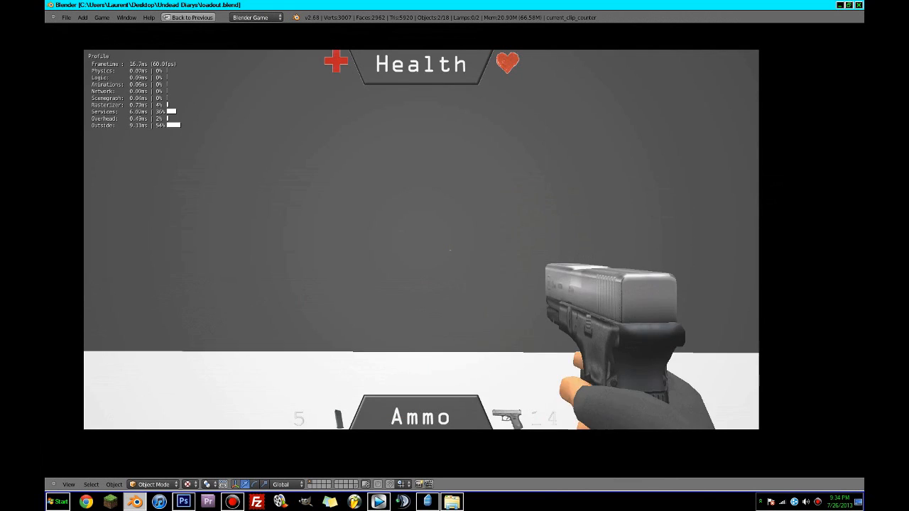
pyautogui.press('r')
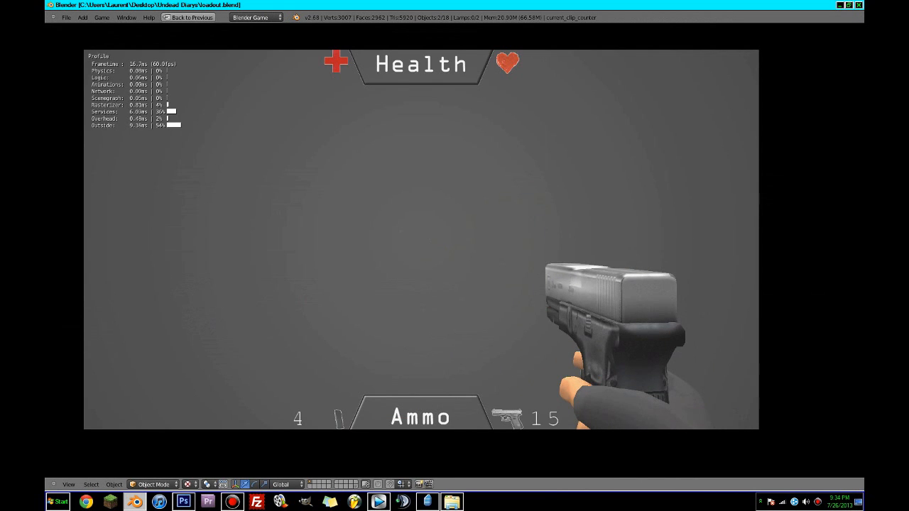
pyautogui.press('r')
pyautogui.press('r')
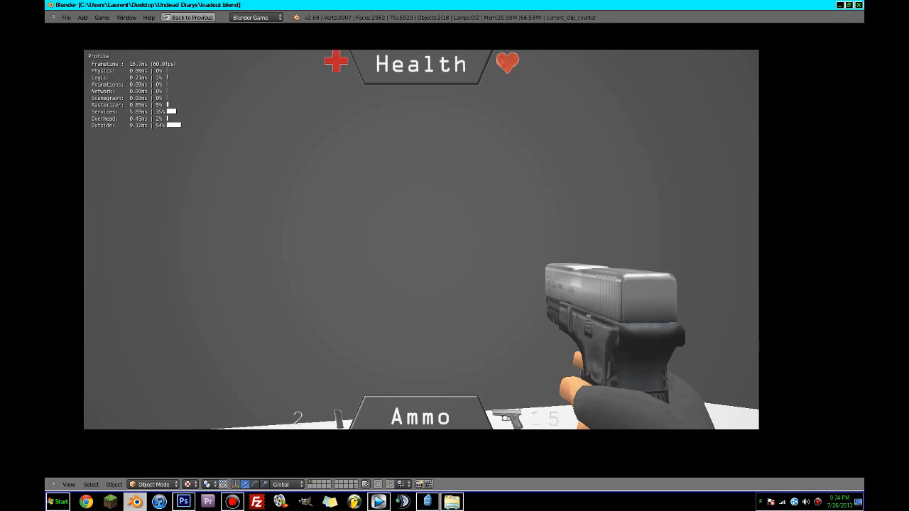
pyautogui.press('r')
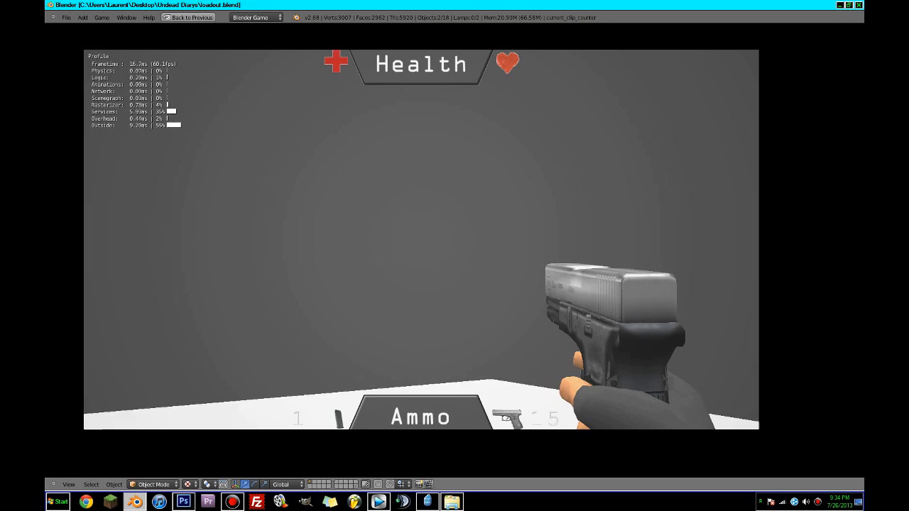
pyautogui.press('r')
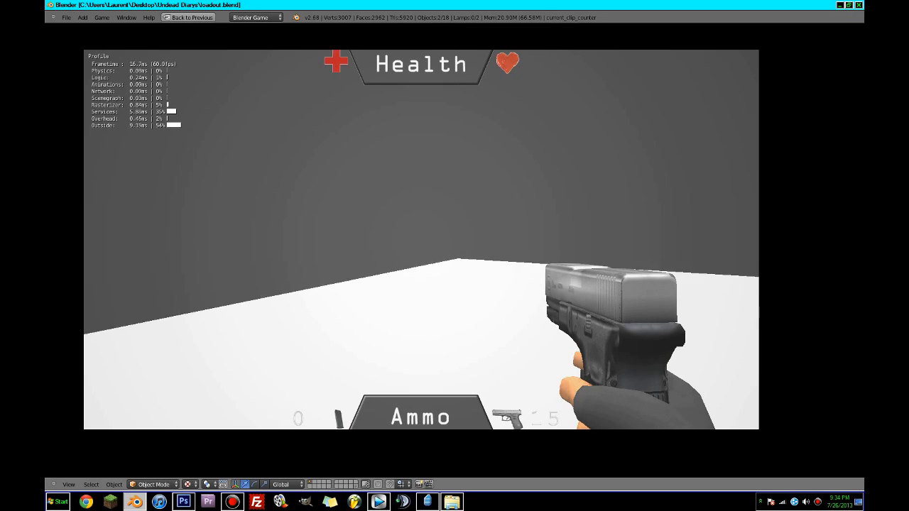
pyautogui.press('Escape')
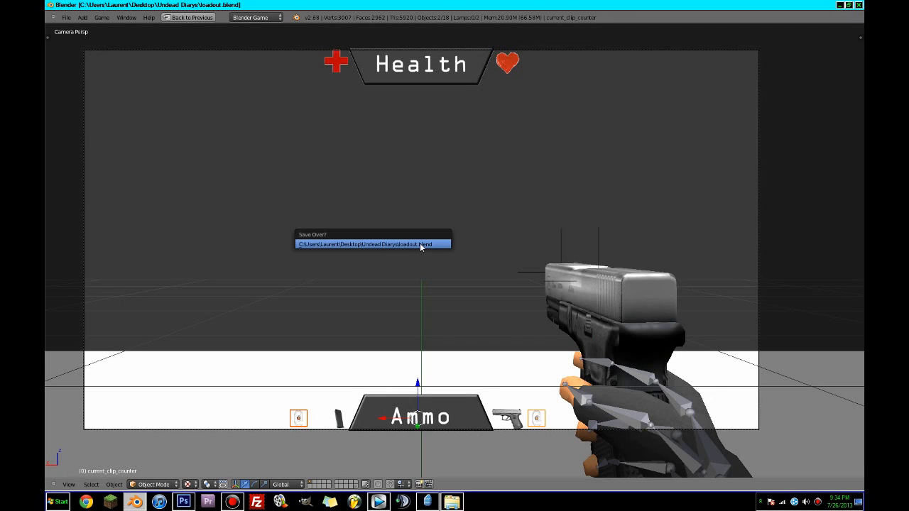
# Return to the full layout and examine the has_ammo sensor's interval range and the reload controller's links
pyautogui.hotkey('shift', 'space')
pyautogui.moveTo(379, 361); pyautogui.dragTo(348, 368, button='middle')
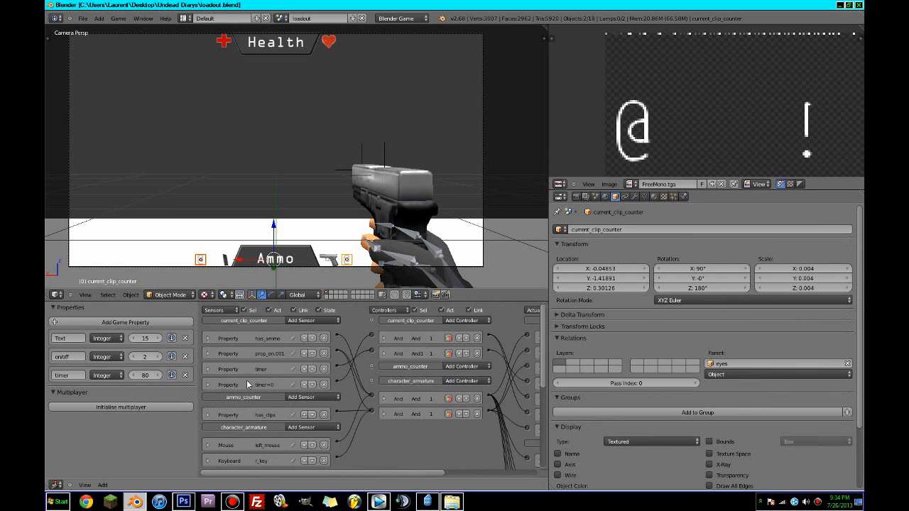
pyautogui.moveTo(368, 451); pyautogui.dragTo(269, 399, button='middle')
pyautogui.scroll(1, 271, 397)
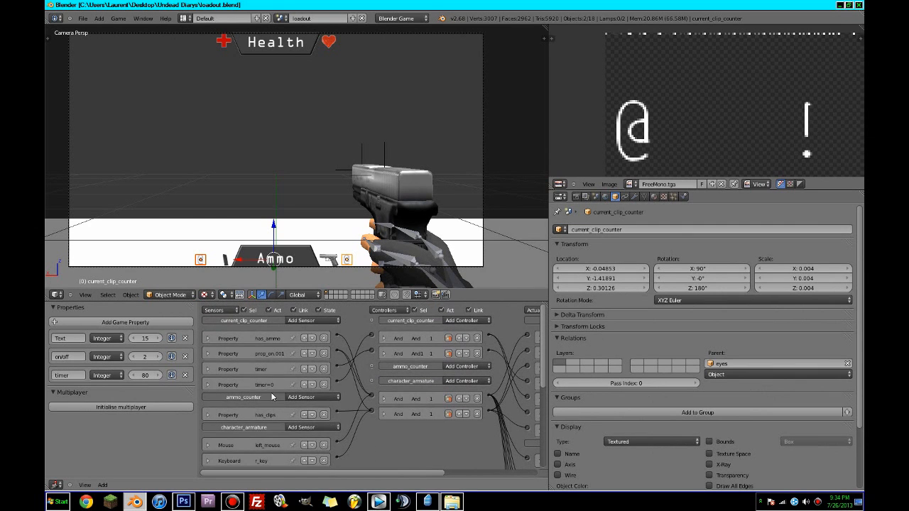
pyautogui.click(208, 342)
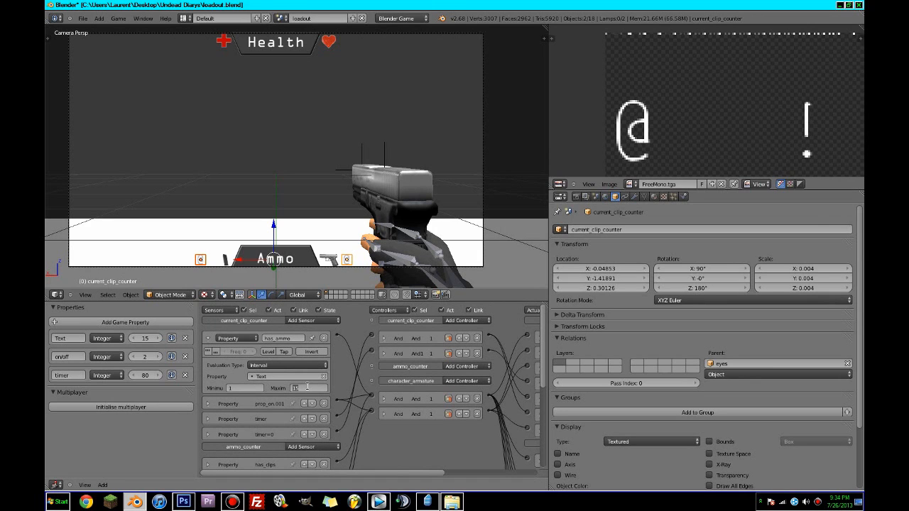
pyautogui.scroll(-1, 402, 419)
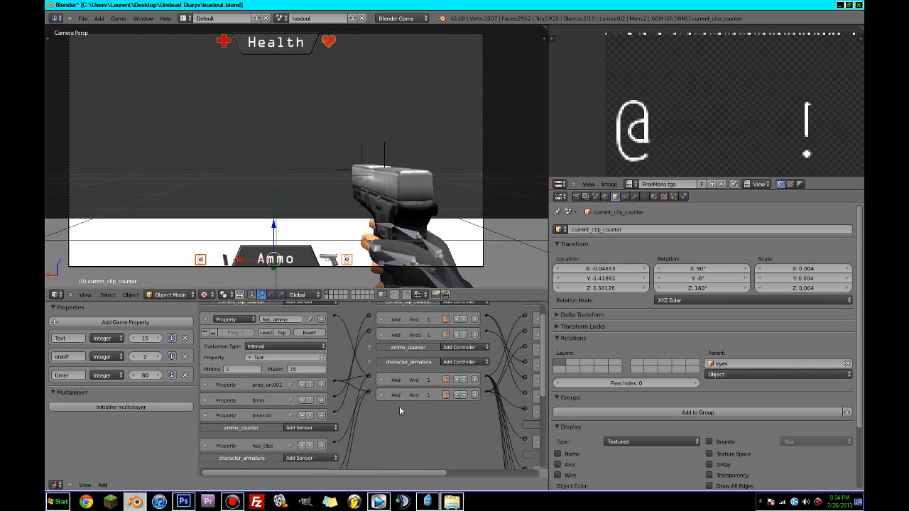
pyautogui.click(208, 319)
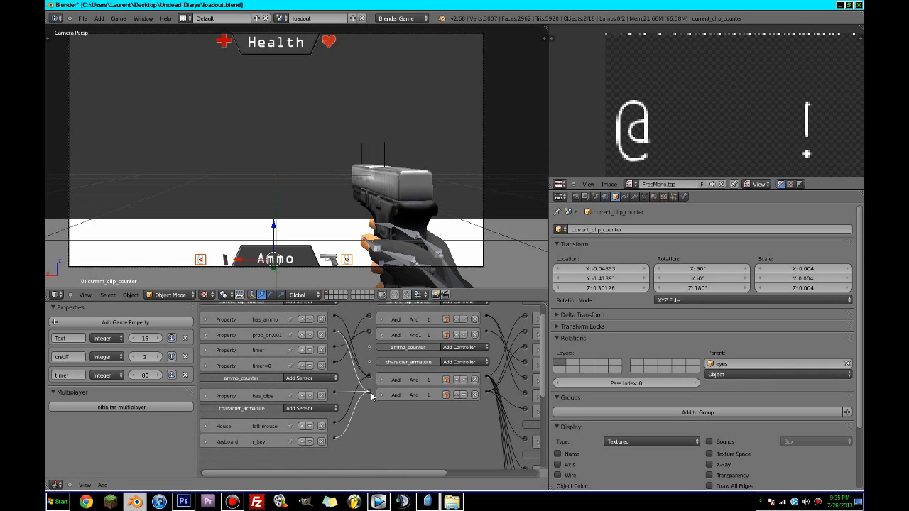
# Add a Property sensor named can_reload to current_clip_counter
pyautogui.scroll(1, 341, 402)
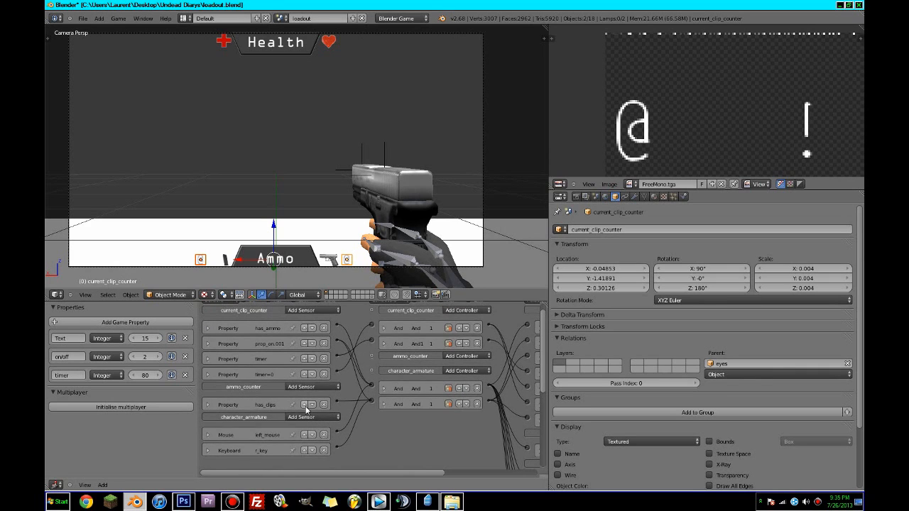
pyautogui.click(319, 311)
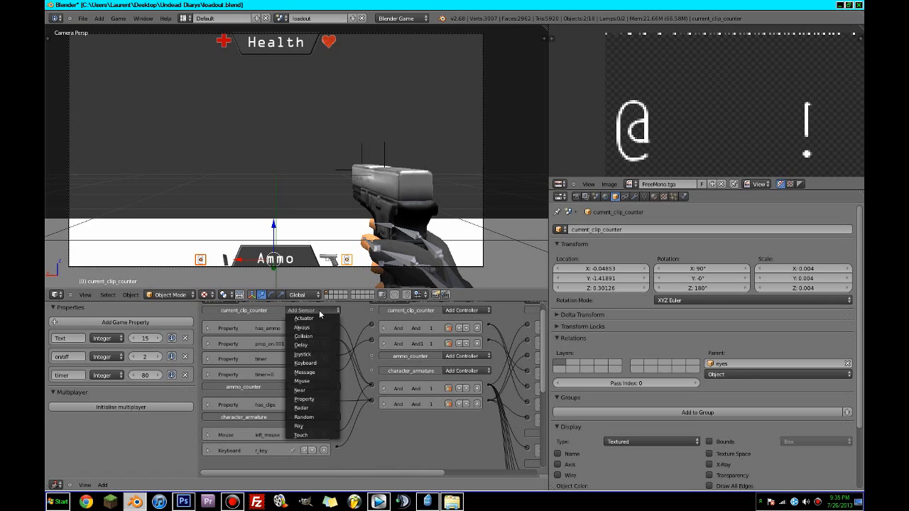
pyautogui.click(316, 399)
pyautogui.write('ca')
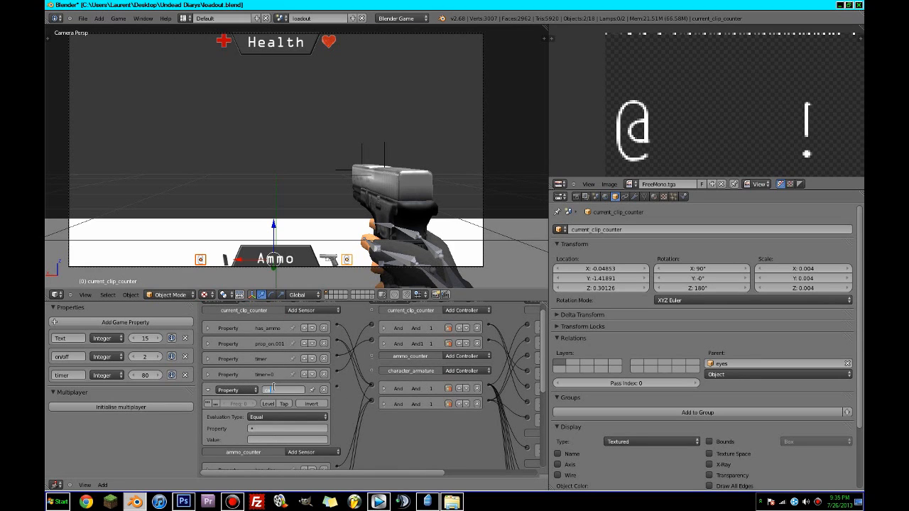
pyautogui.write('n_reload')
pyautogui.press('Return')
# Make the can_reload sensor check that Text is Not Equal to 15, and collapse it
pyautogui.click(266, 428)
pyautogui.click(256, 353)
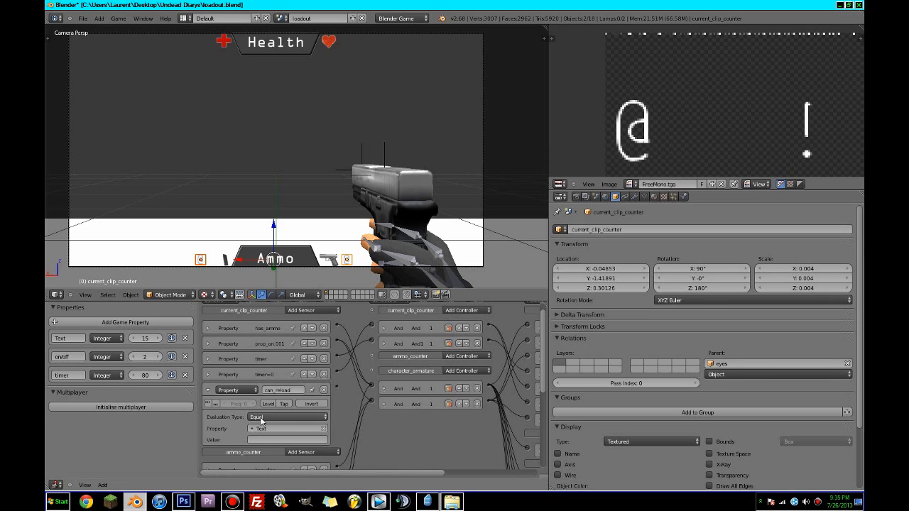
pyautogui.click(264, 417)
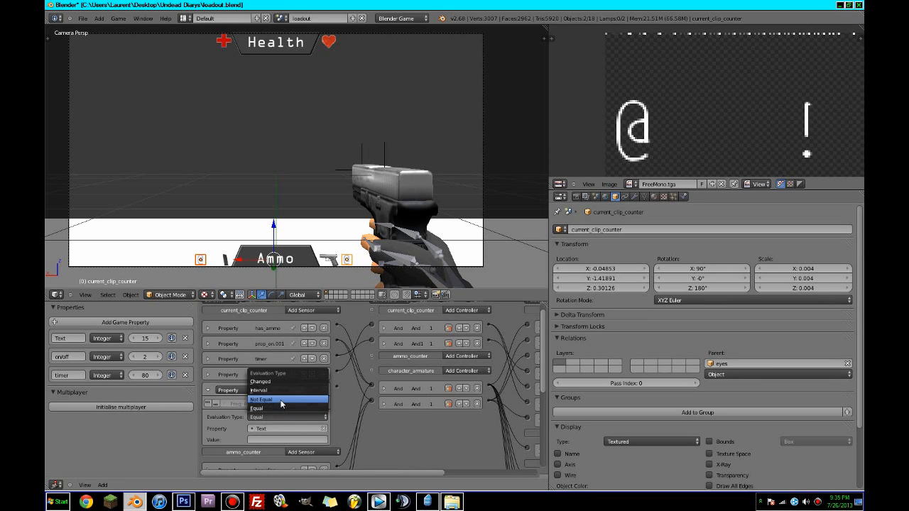
pyautogui.click(264, 399)
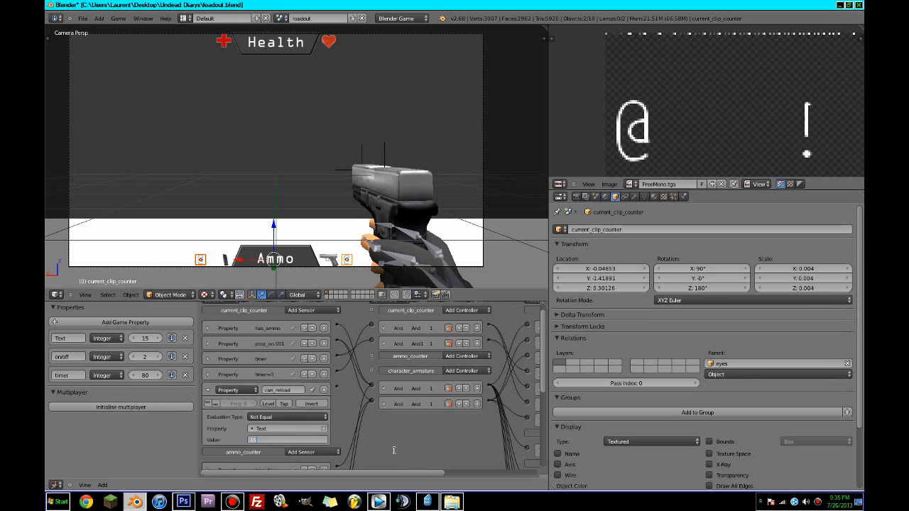
pyautogui.click(208, 391)
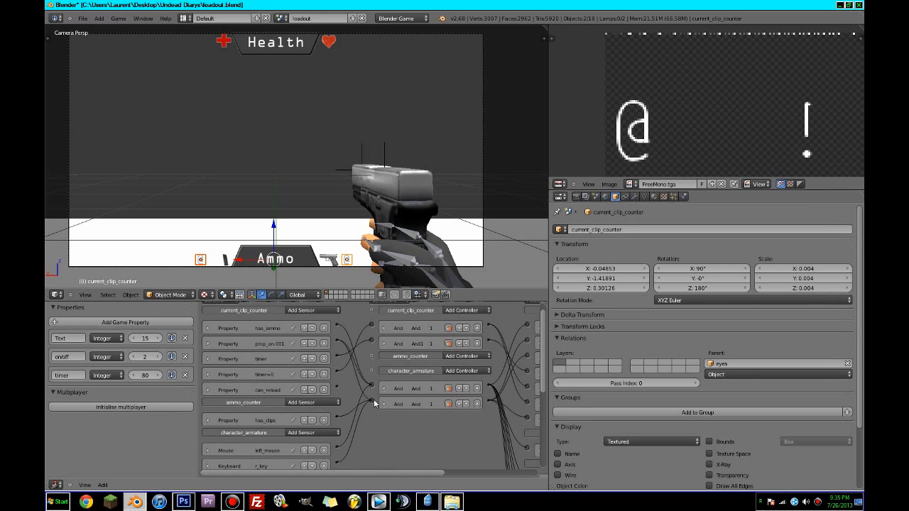
# Connect can_reload to the r_key reload And controller and save over loadout.blend
pyautogui.moveTo(351, 399); pyautogui.dragTo(339, 387)
pyautogui.hotkey('ctrl', 's')
pyautogui.click(326, 202)
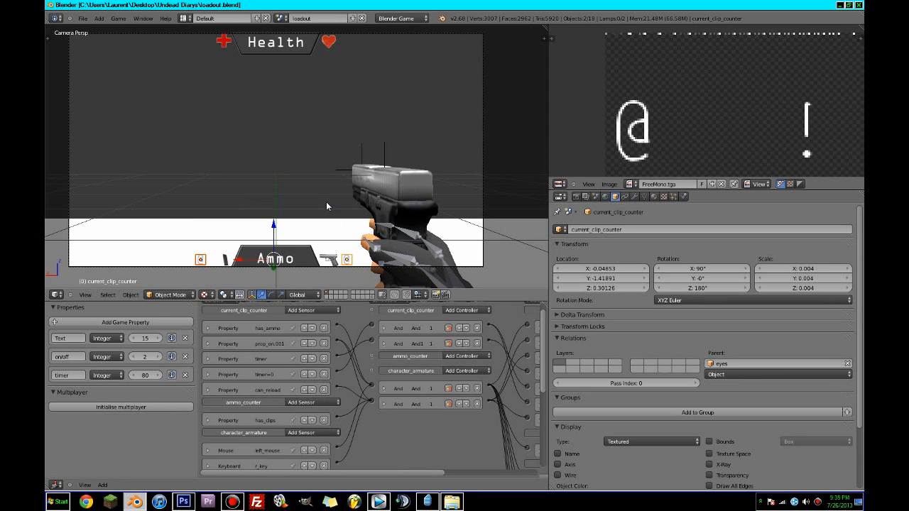
# Maximize the 3D viewport in camera view and run the game
pyautogui.press('KP_0')
pyautogui.hotkey('ctrl', 'Up')
pyautogui.press('p')
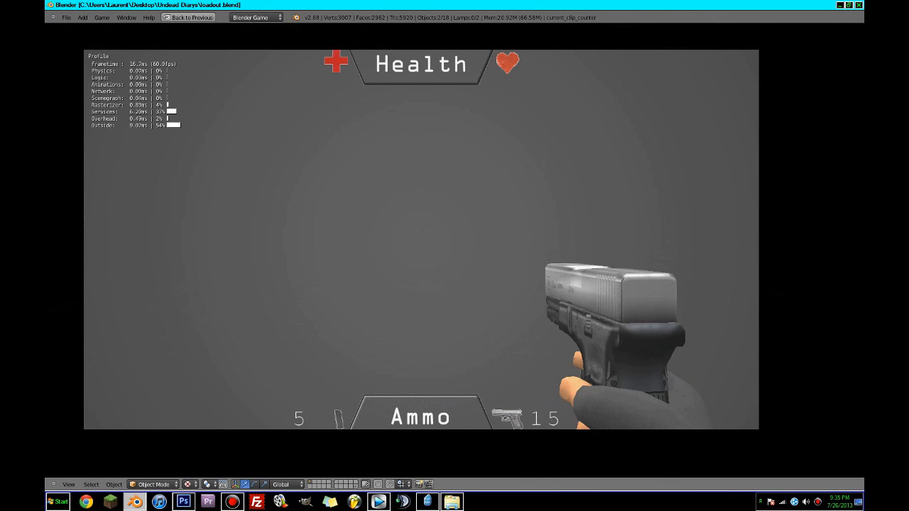
# Test firing and reloading the pistol in the running game until the spare magazines run out, and save over loadout.blend
pyautogui.press('r')
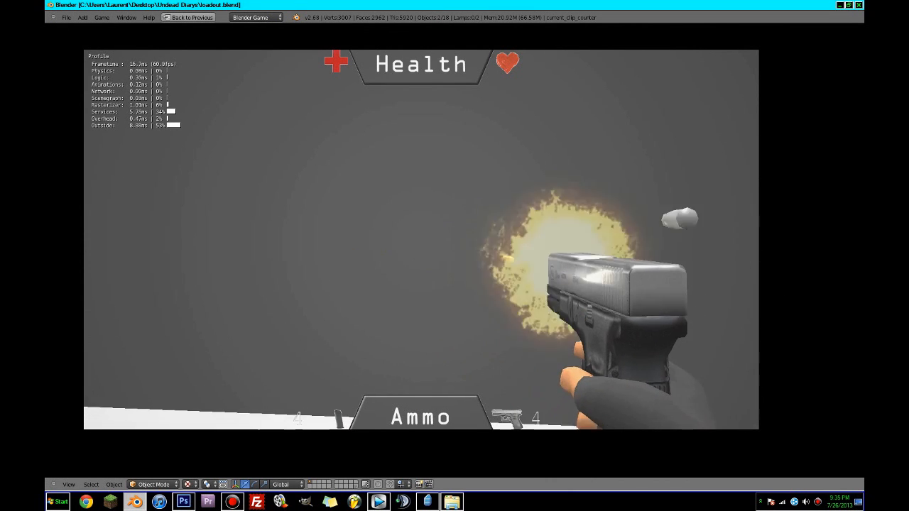
pyautogui.press('r')
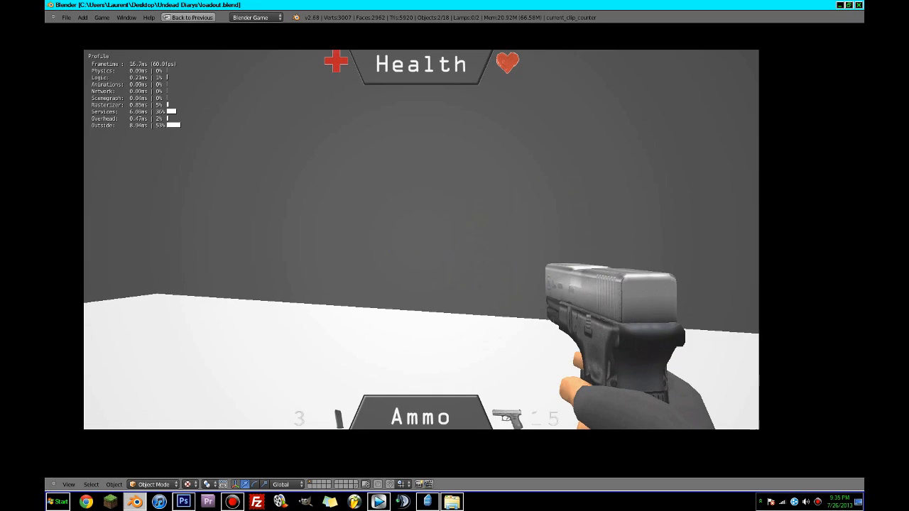
pyautogui.click(442, 243)
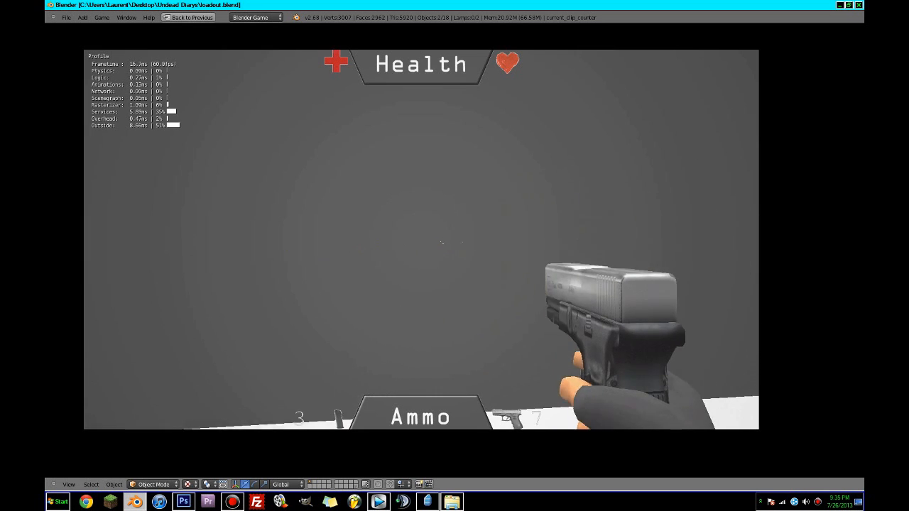
pyautogui.press('r')
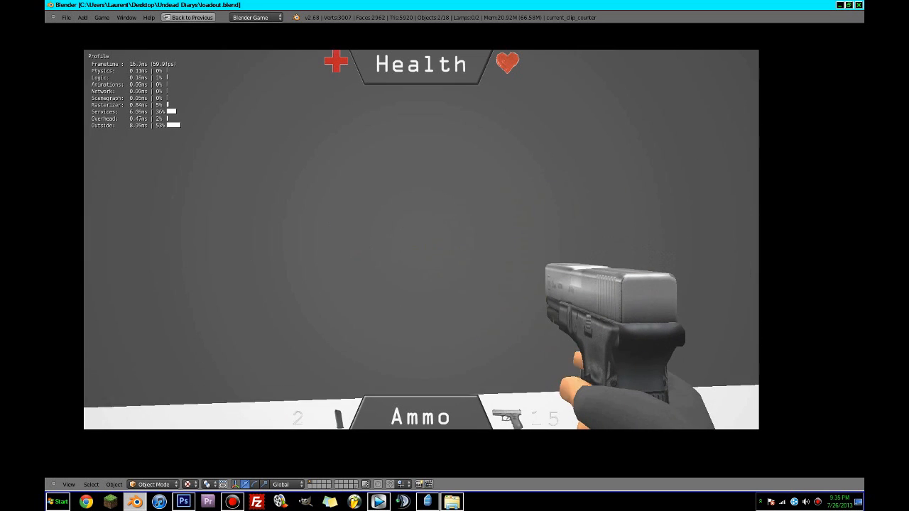
pyautogui.click(433, 248)
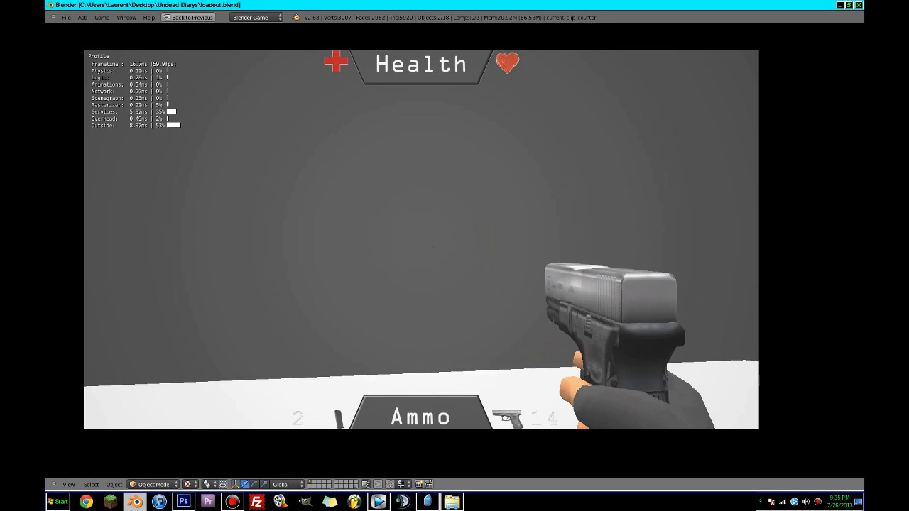
pyautogui.click(432, 247)
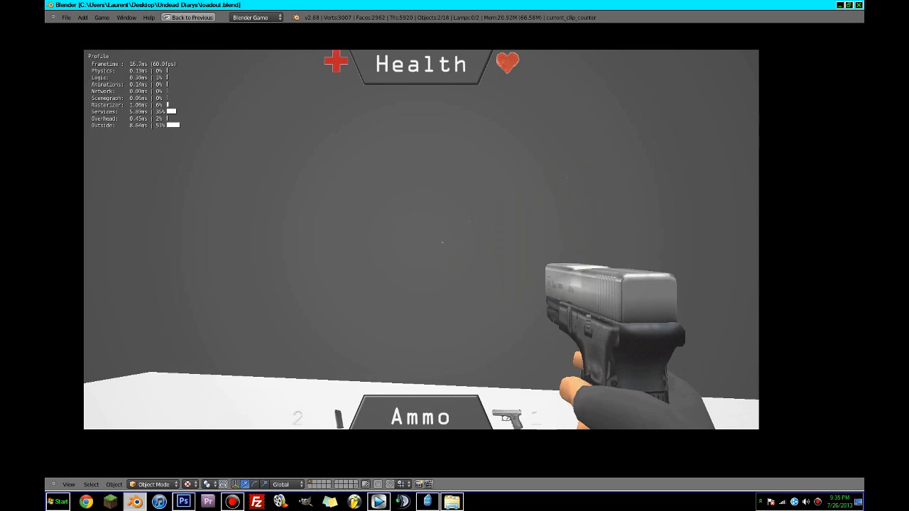
pyautogui.press('r')
pyautogui.press('r')
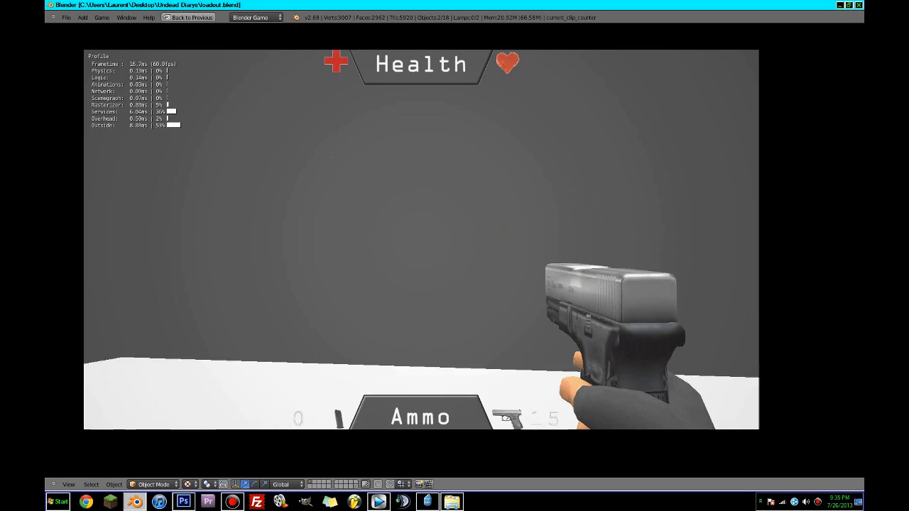
pyautogui.press('Escape')
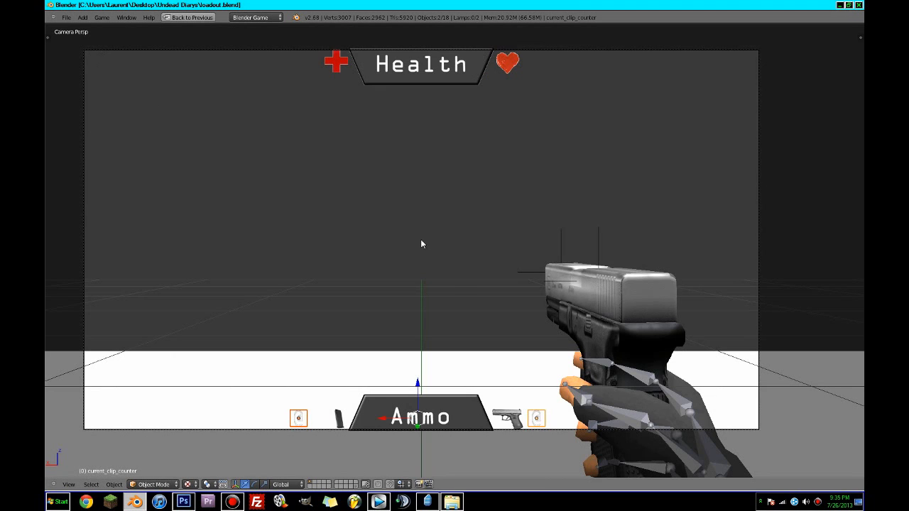
pyautogui.hotkey('ctrl', 's')
pyautogui.click(421, 244)
# Inspect the camera and HUD objects from the side, and run the game briefly to check the HUD
pyautogui.press('KP_0')
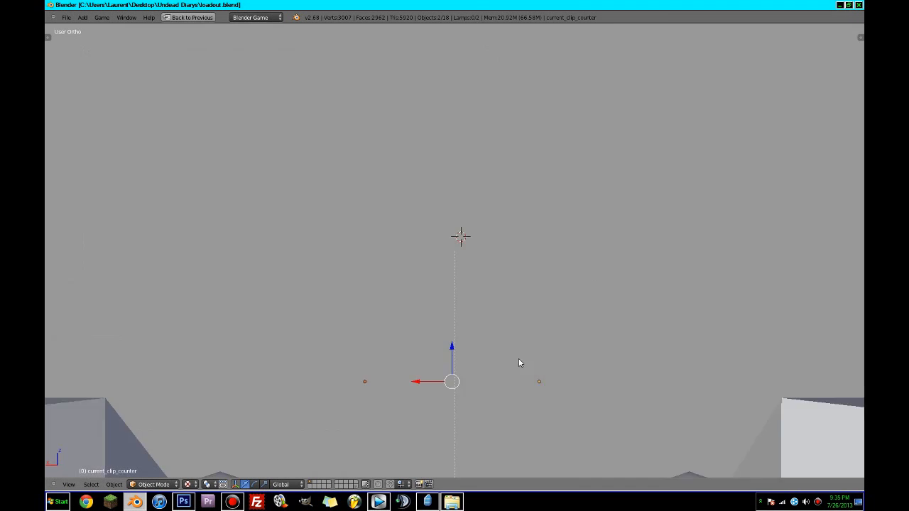
pyautogui.moveTo(520, 363); pyautogui.dragTo(569, 361, button='middle')
pyautogui.scroll(-3, 361, 398)
pyautogui.scroll(-4, 547, 387)
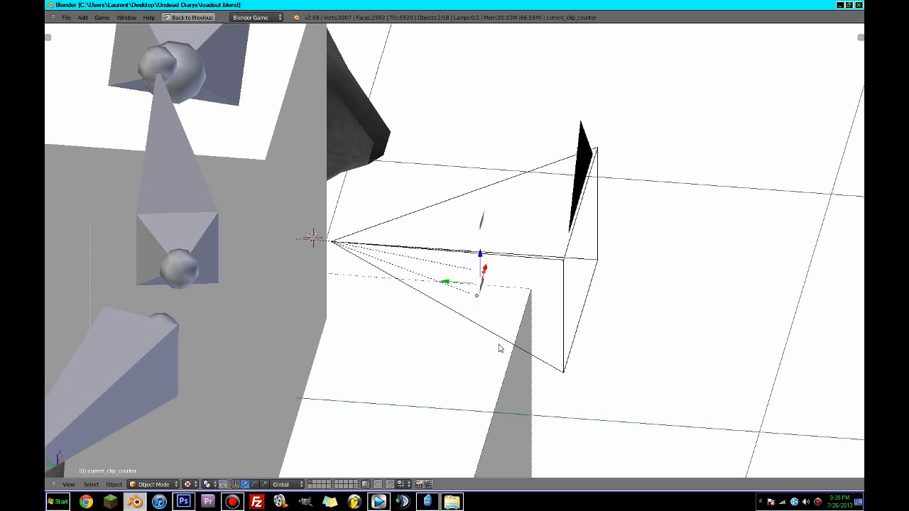
pyautogui.press('p')
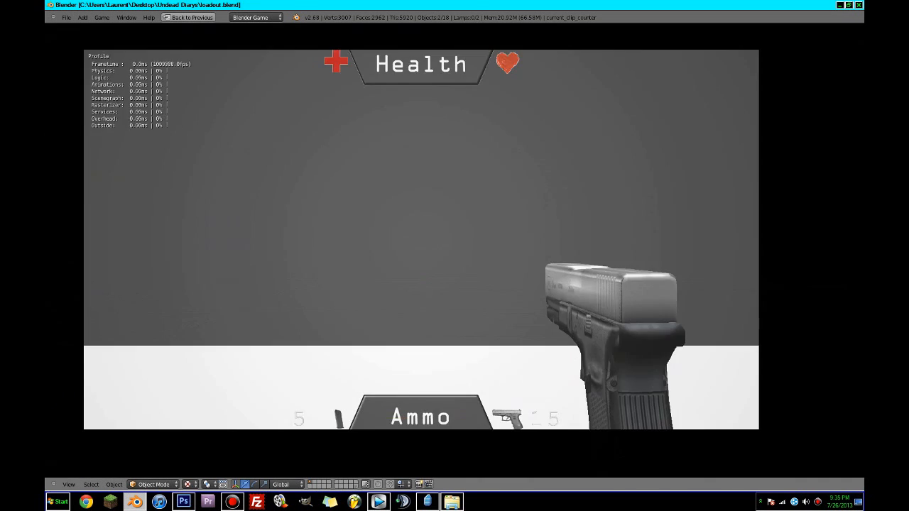
pyautogui.press('Escape')
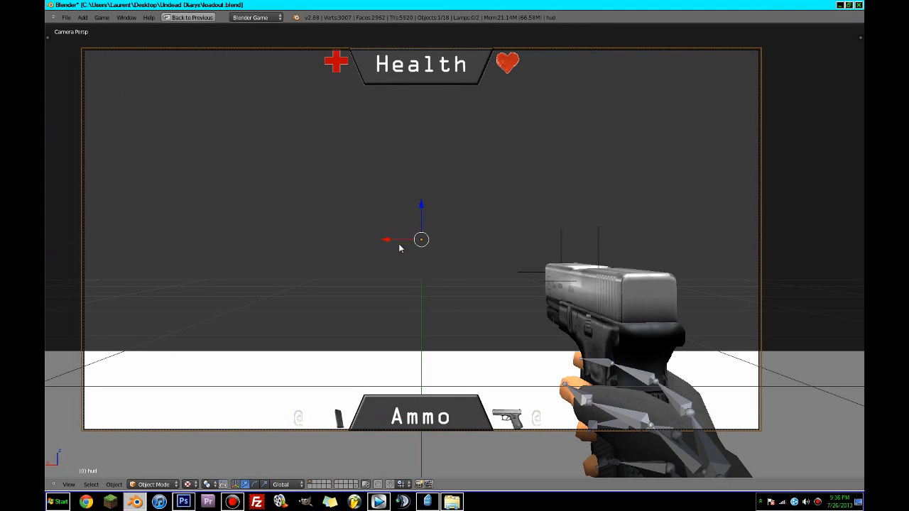
# Shift current_clip_counter slightly sideways away from the pistol icon and check its placement in the game
pyautogui.rightClick(536, 419)
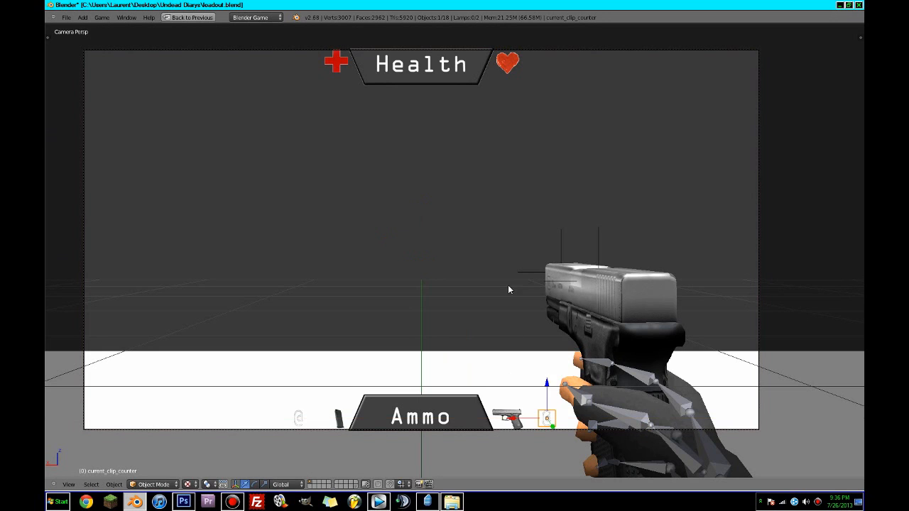
pyautogui.press('p')
pyautogui.press('Escape')
# Shift ammo_counter slightly toward the magazine icon, check it in the game and save over loadout.blend
pyautogui.rightClick(297, 420)
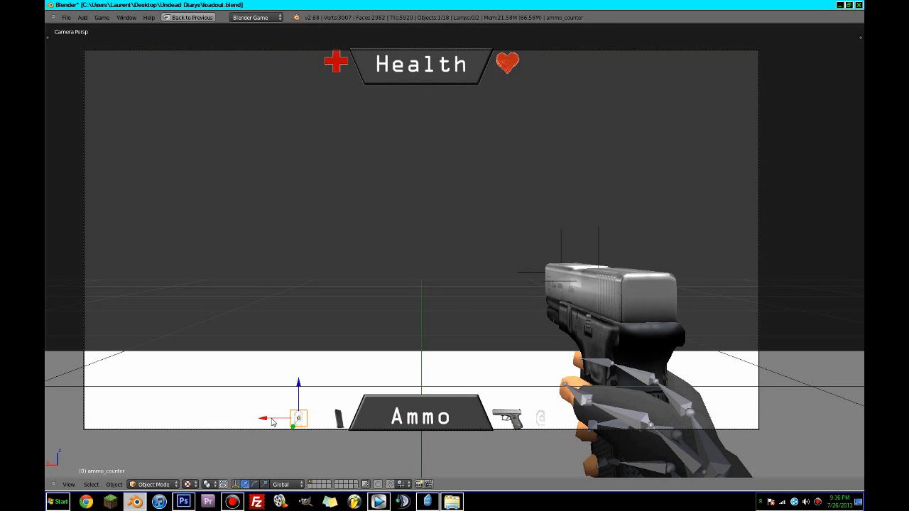
pyautogui.press('p')
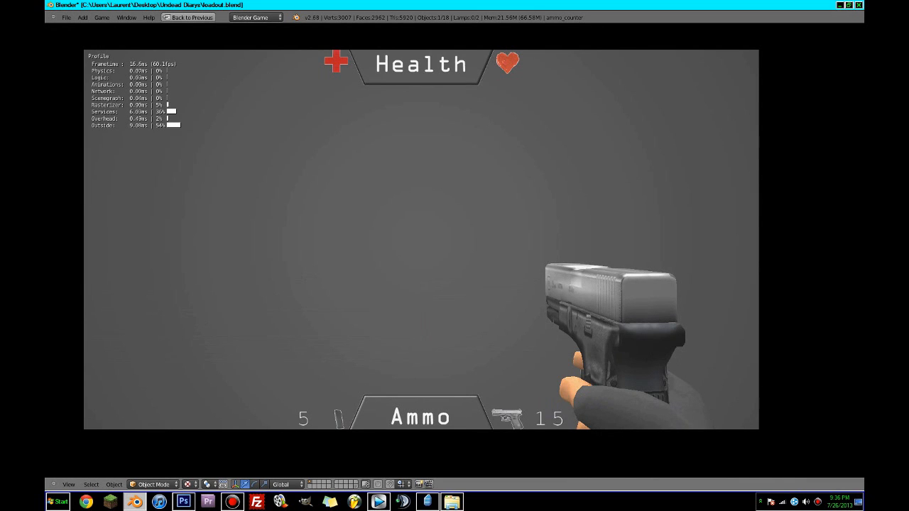
pyautogui.press('Escape')
pyautogui.hotkey('ctrl', 's')
pyautogui.click(421, 242)
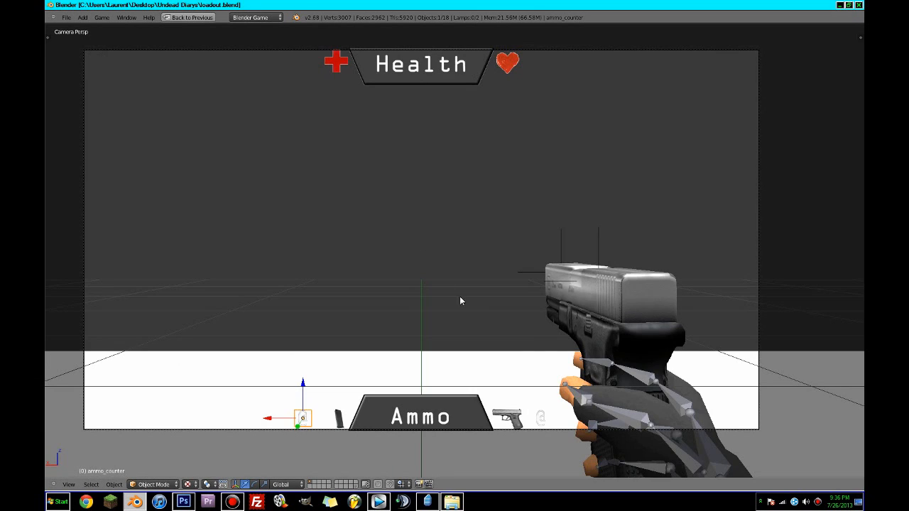
pyautogui.scroll(-3, 460, 301)
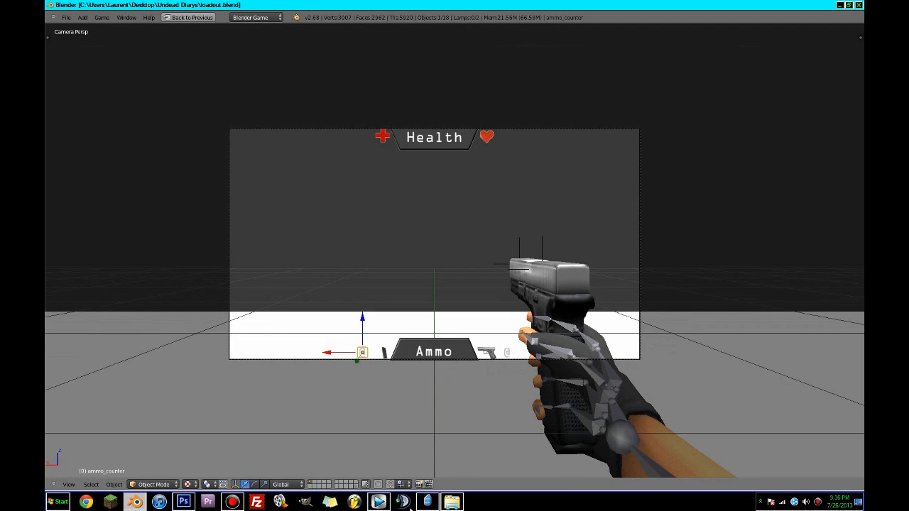
pyautogui.click(232, 502)
pyautogui.click(232, 502)
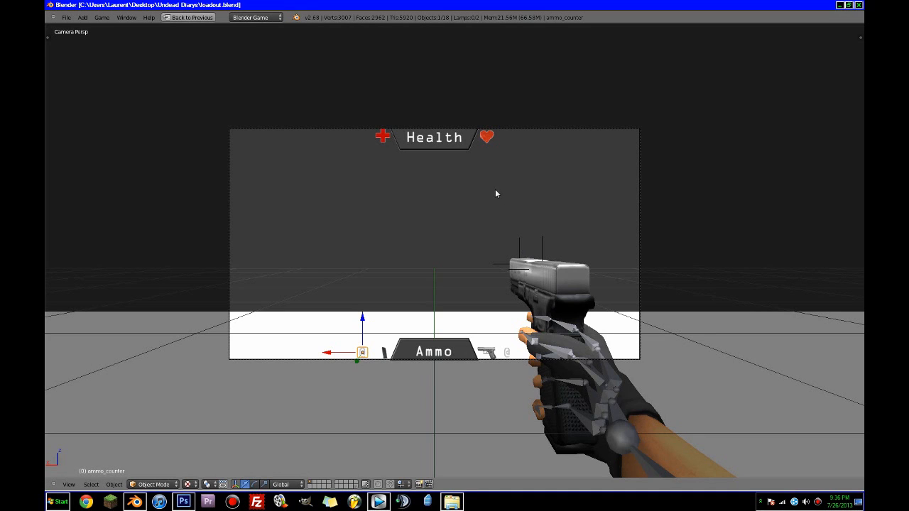
# Close the Blender window holding the saved loadout.blend
pyautogui.click(66, 17)
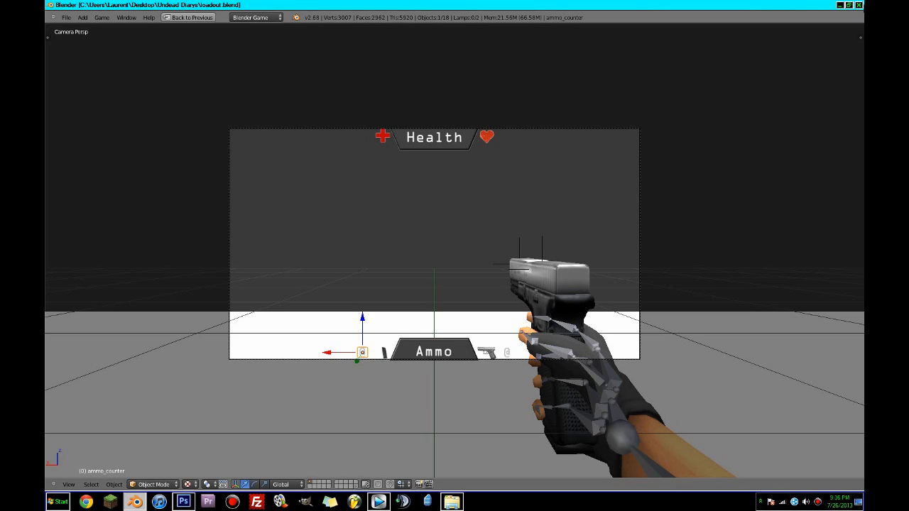
pyautogui.click(859, 6)
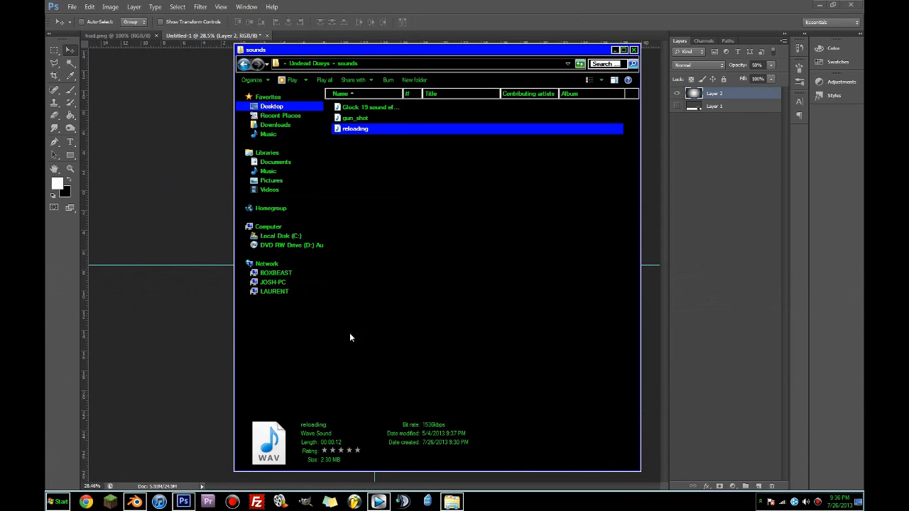
pyautogui.click(235, 502)
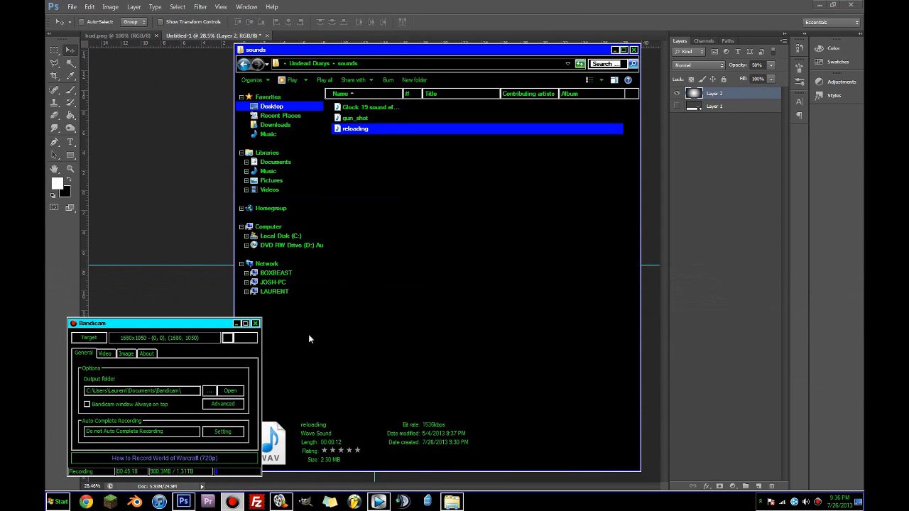